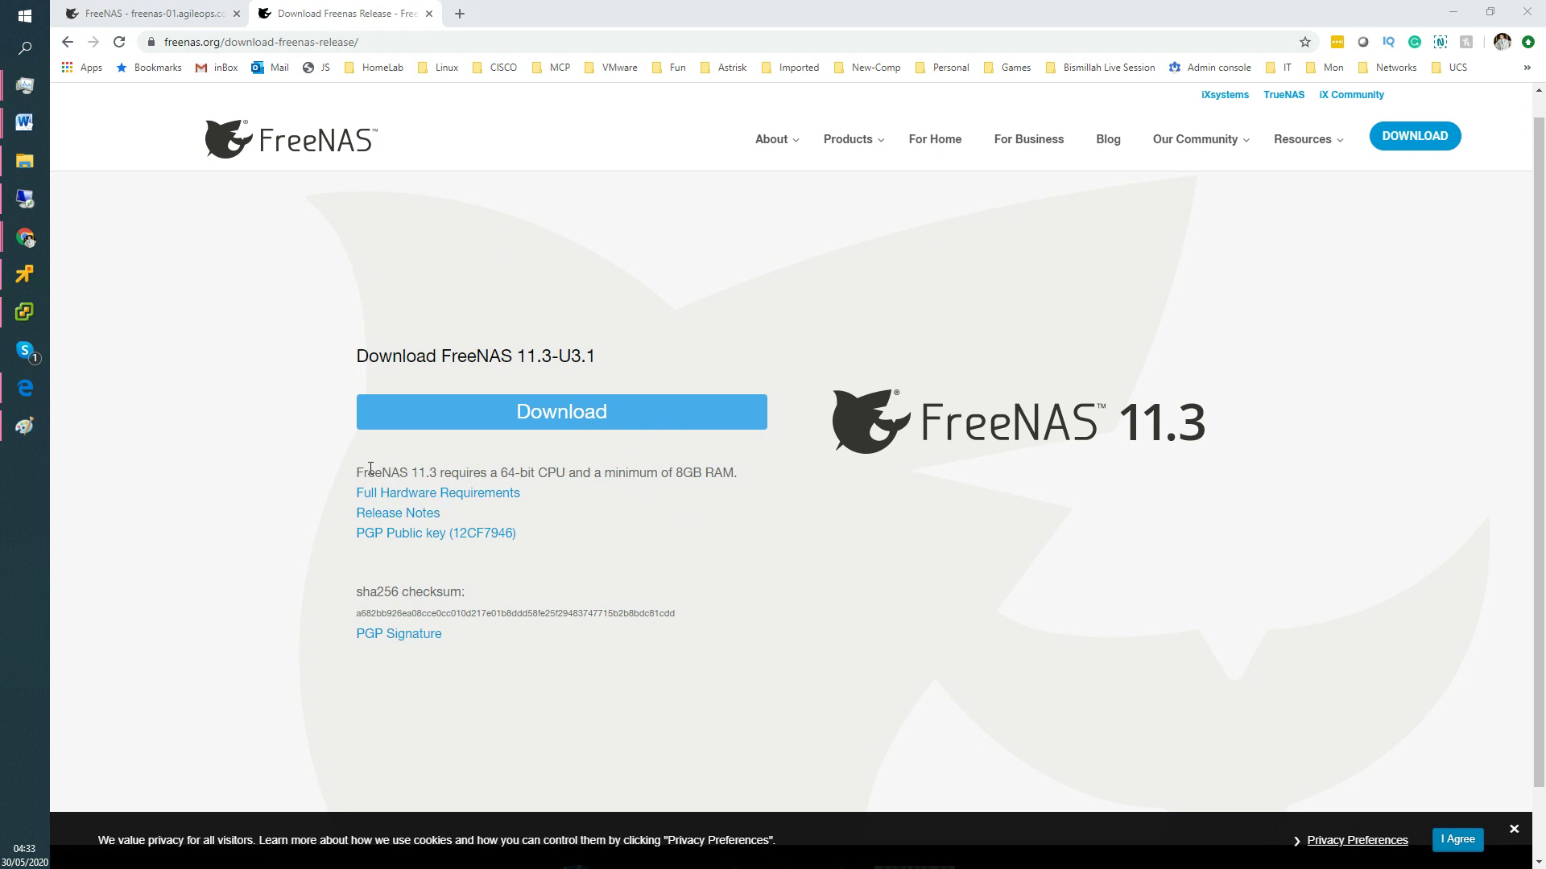
Highlight the 64-bit CPU and minimum 8GB RAM requirements, then return to the FreeNAS dashboard.
drag(357, 474, 564, 480)
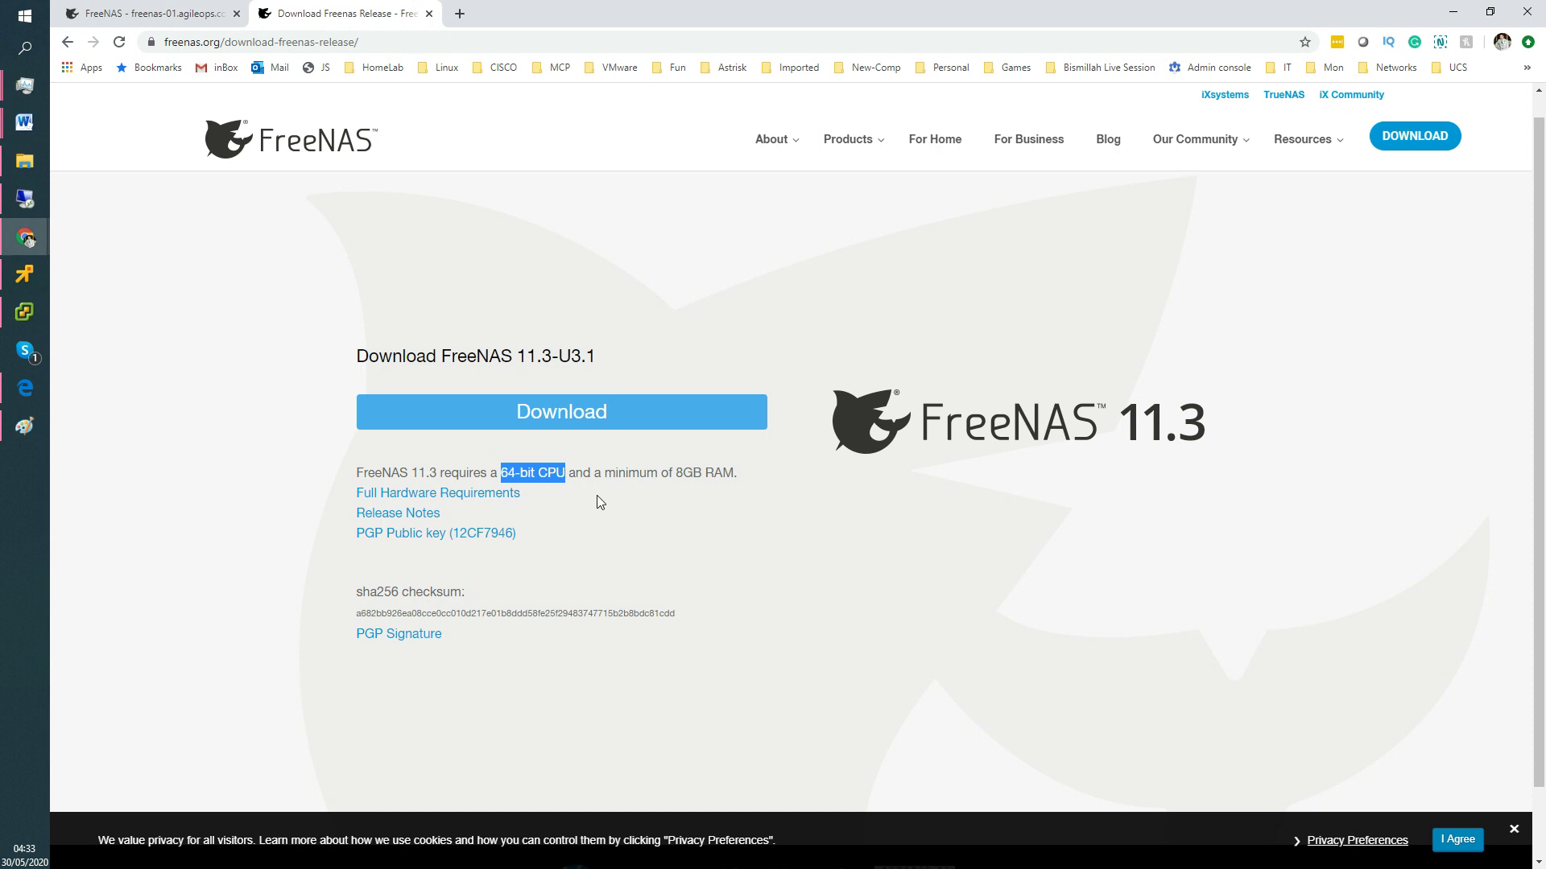
click(597, 496)
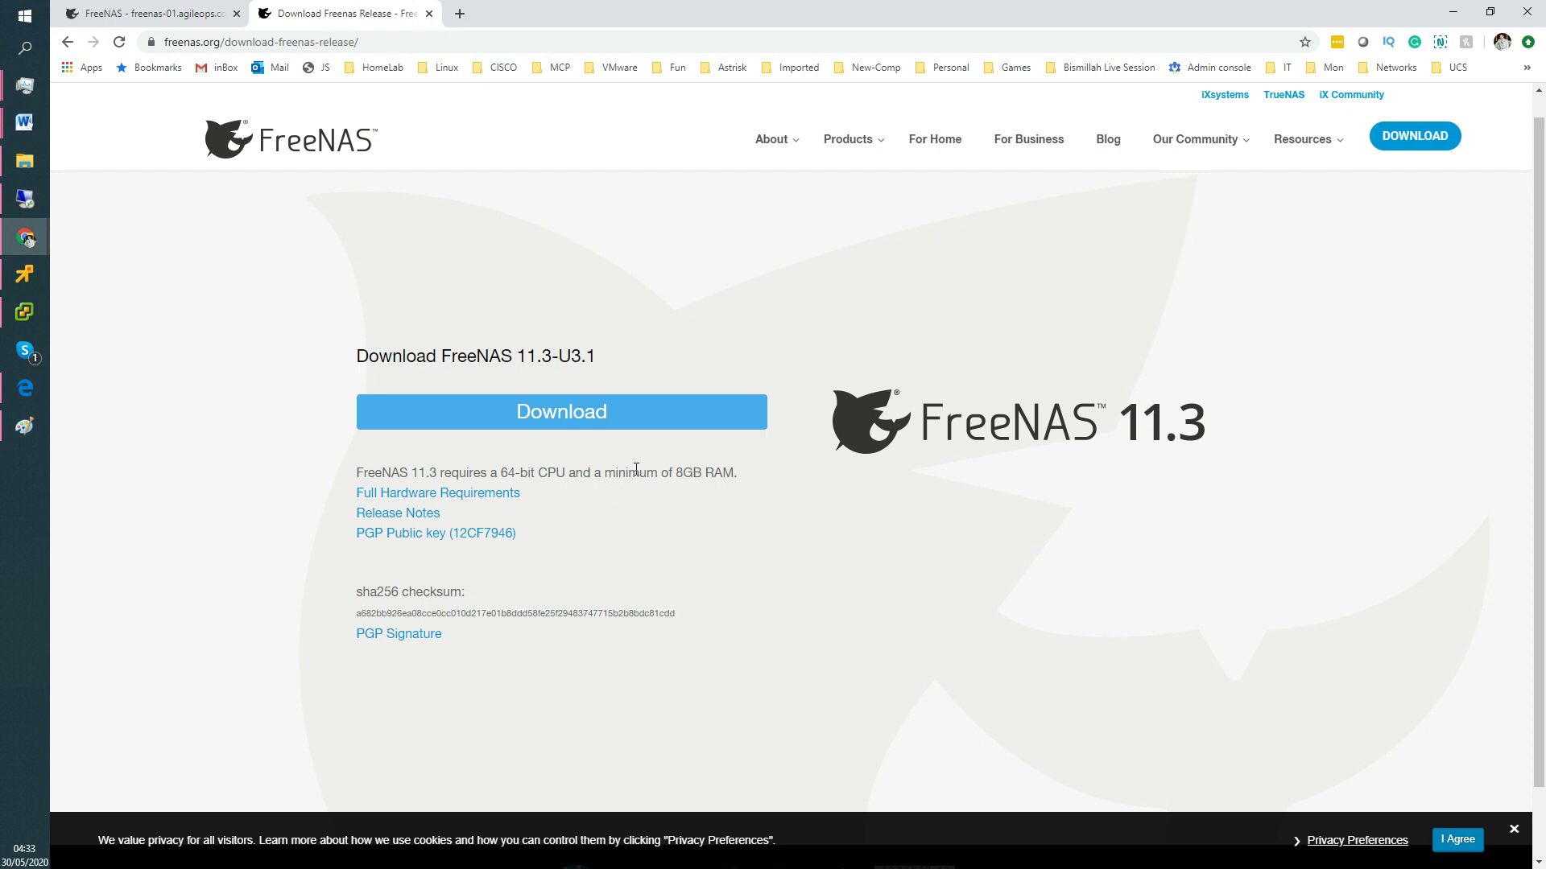
drag(603, 471, 736, 476)
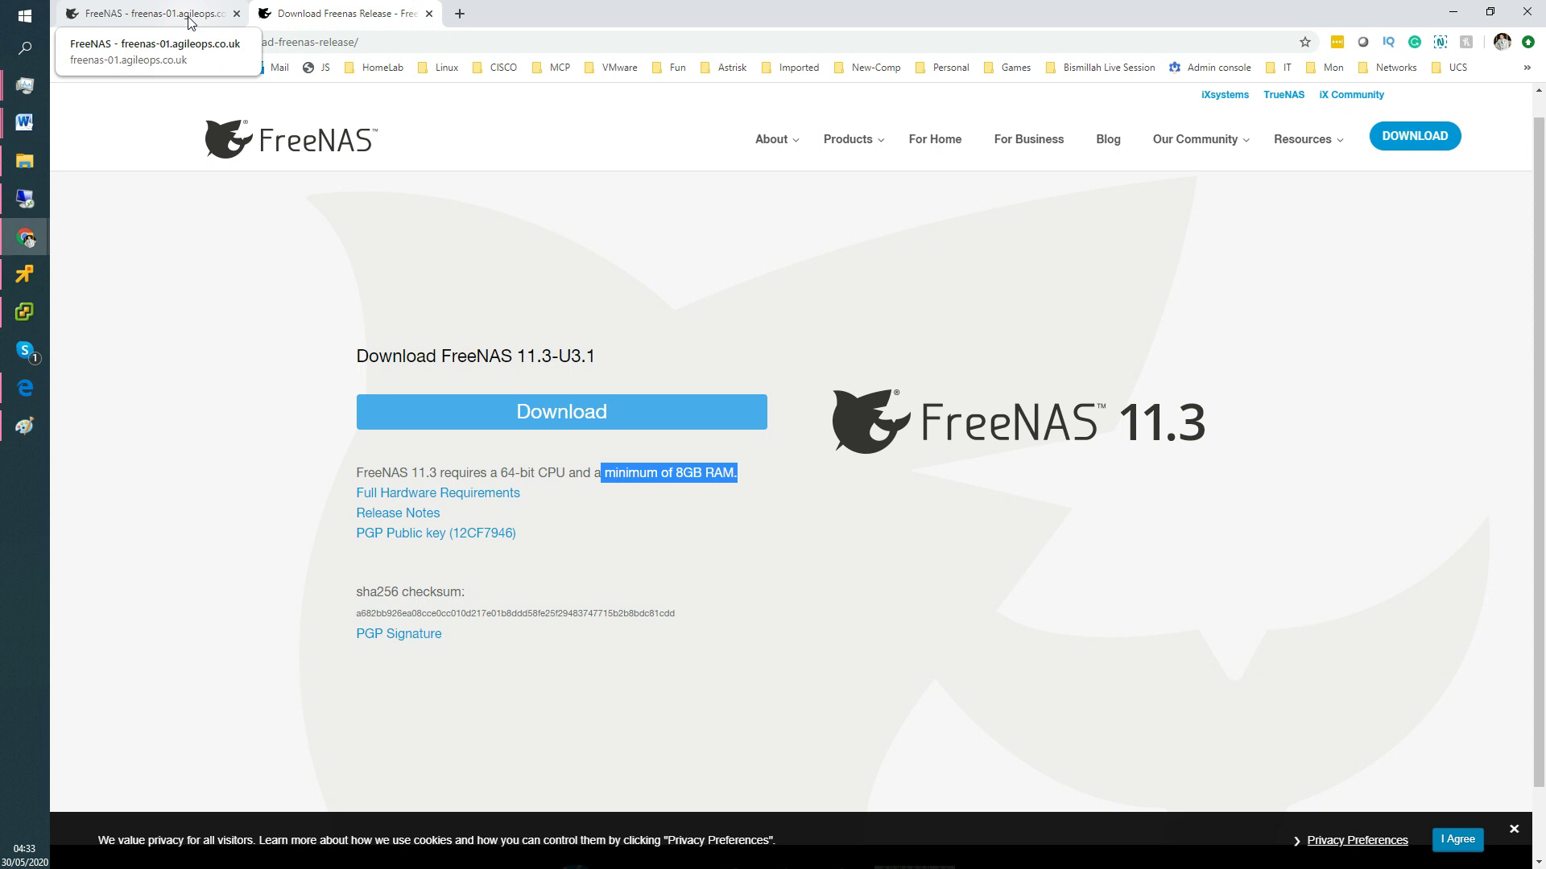
click(190, 14)
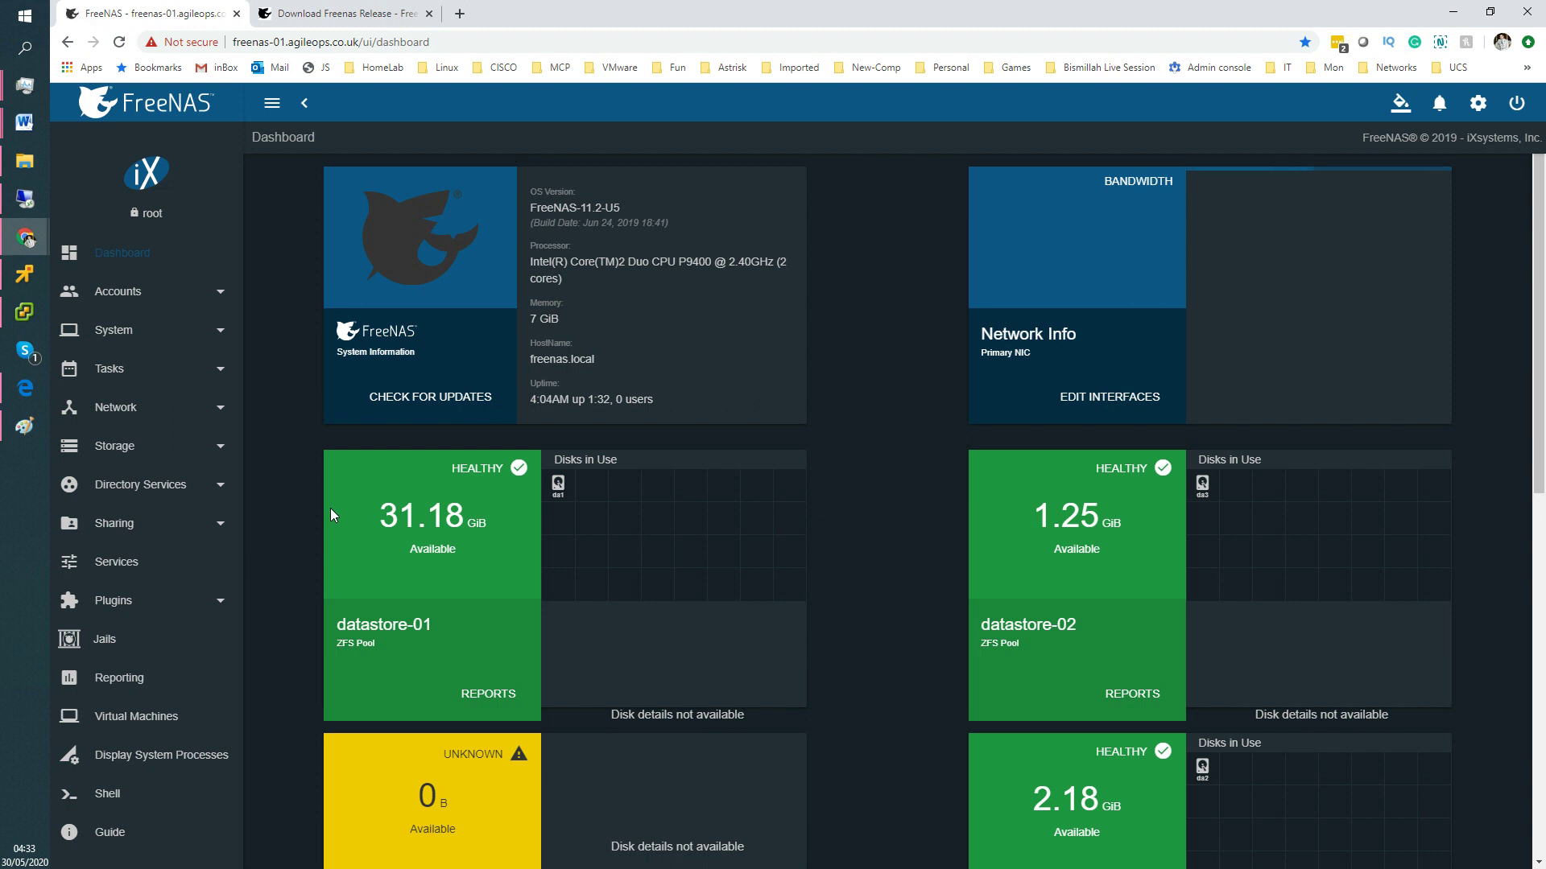
Check the datastore-01 pool, then switch to the vSphere Client showing the empty FreeNAS-LUN04 datastore.
click(499, 697)
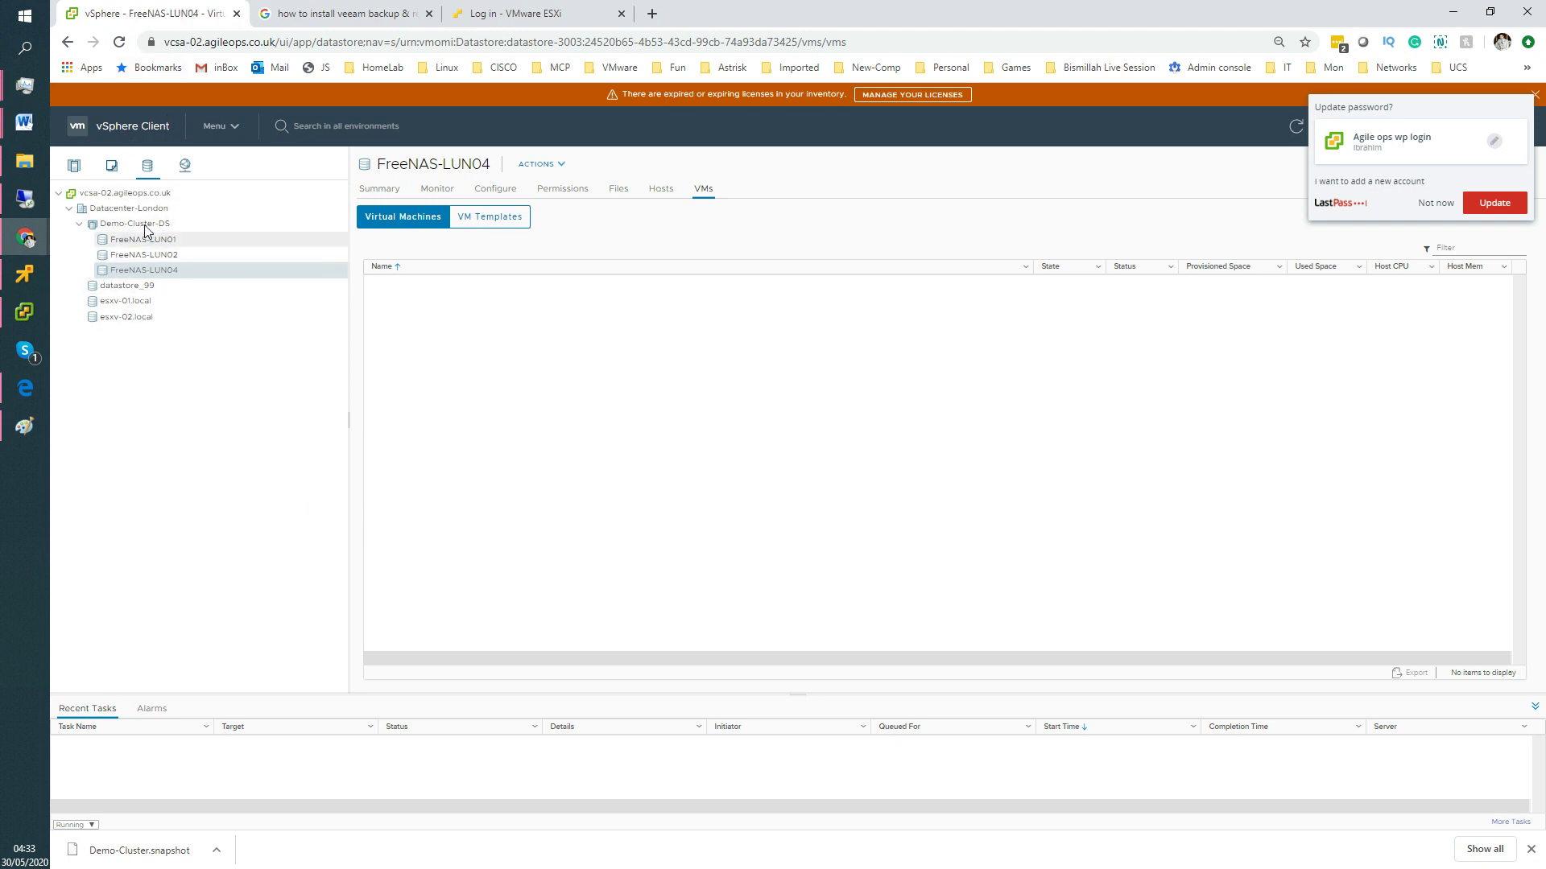
Start the New Virtual Machine wizard on the esxv-01 host to create a new VM.
click(74, 165)
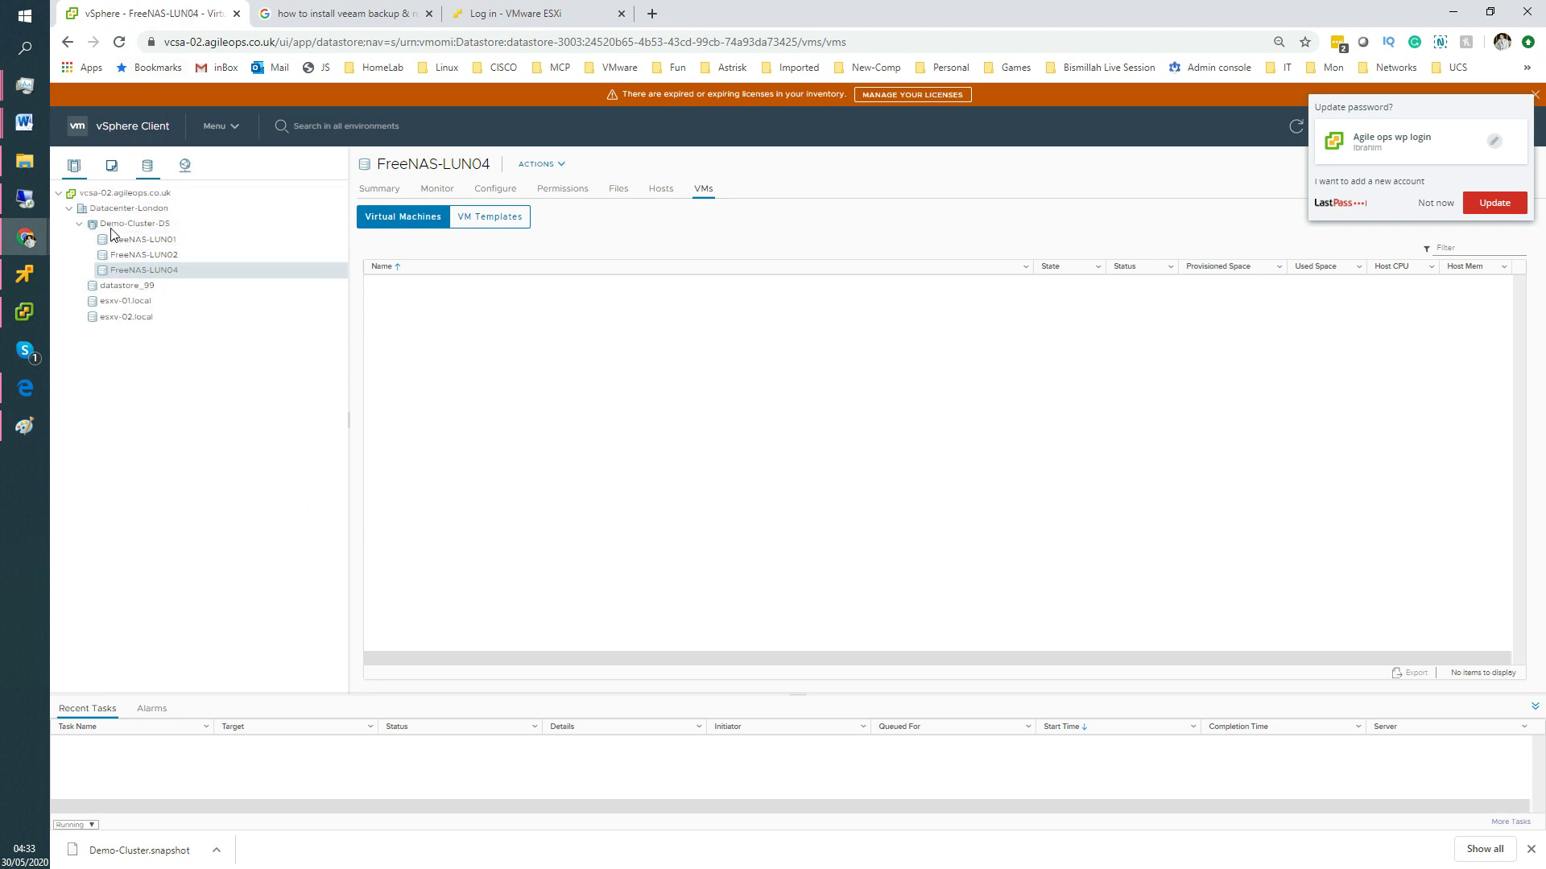
click(113, 241)
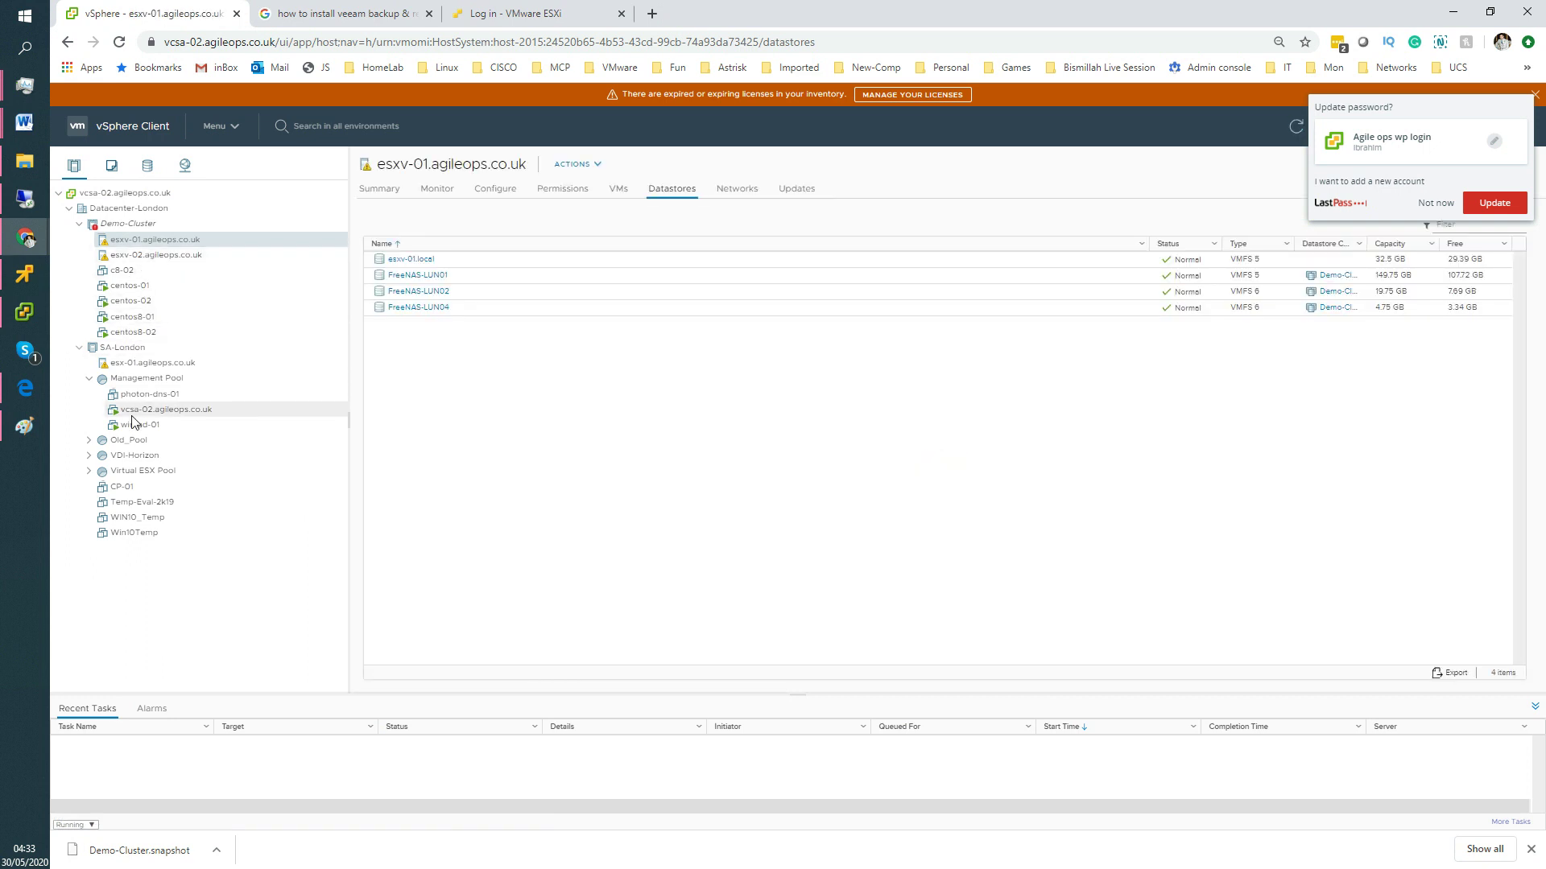
right_click(135, 364)
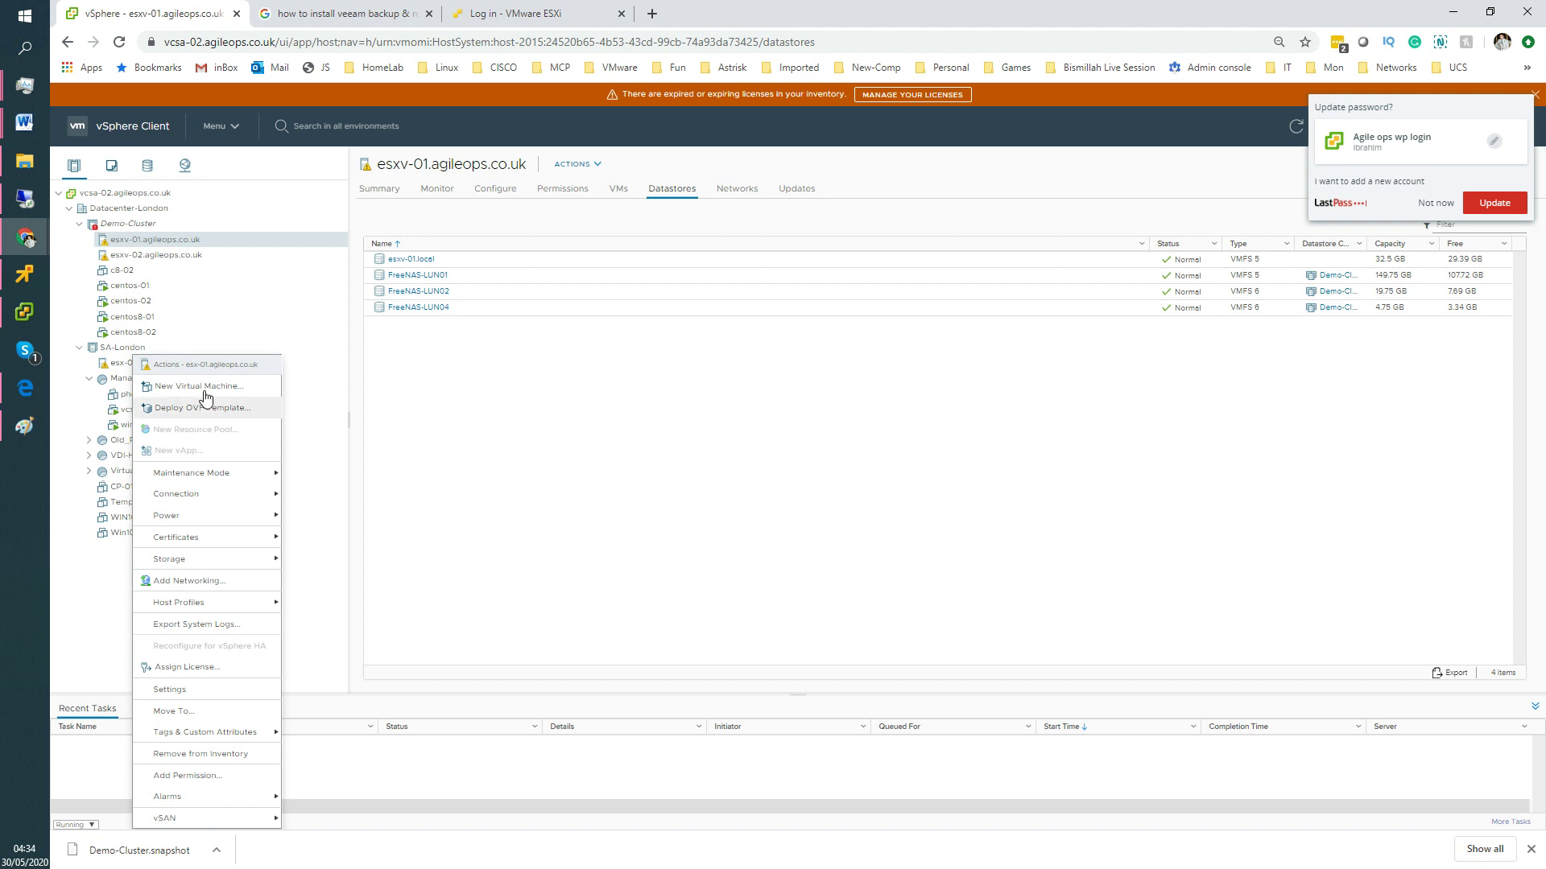
click(508, 360)
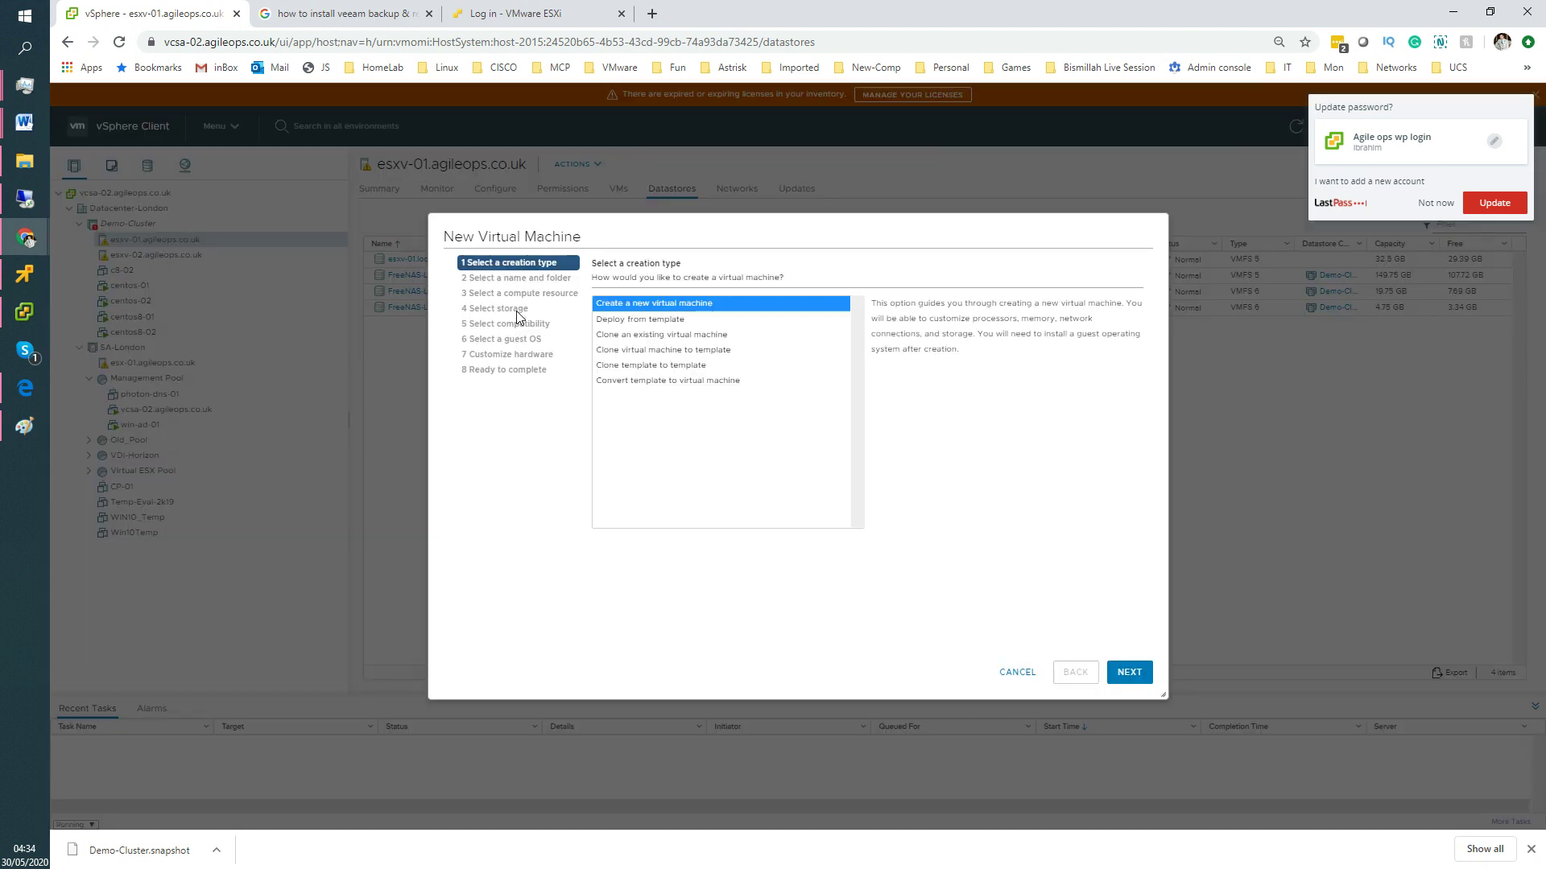
click(1127, 670)
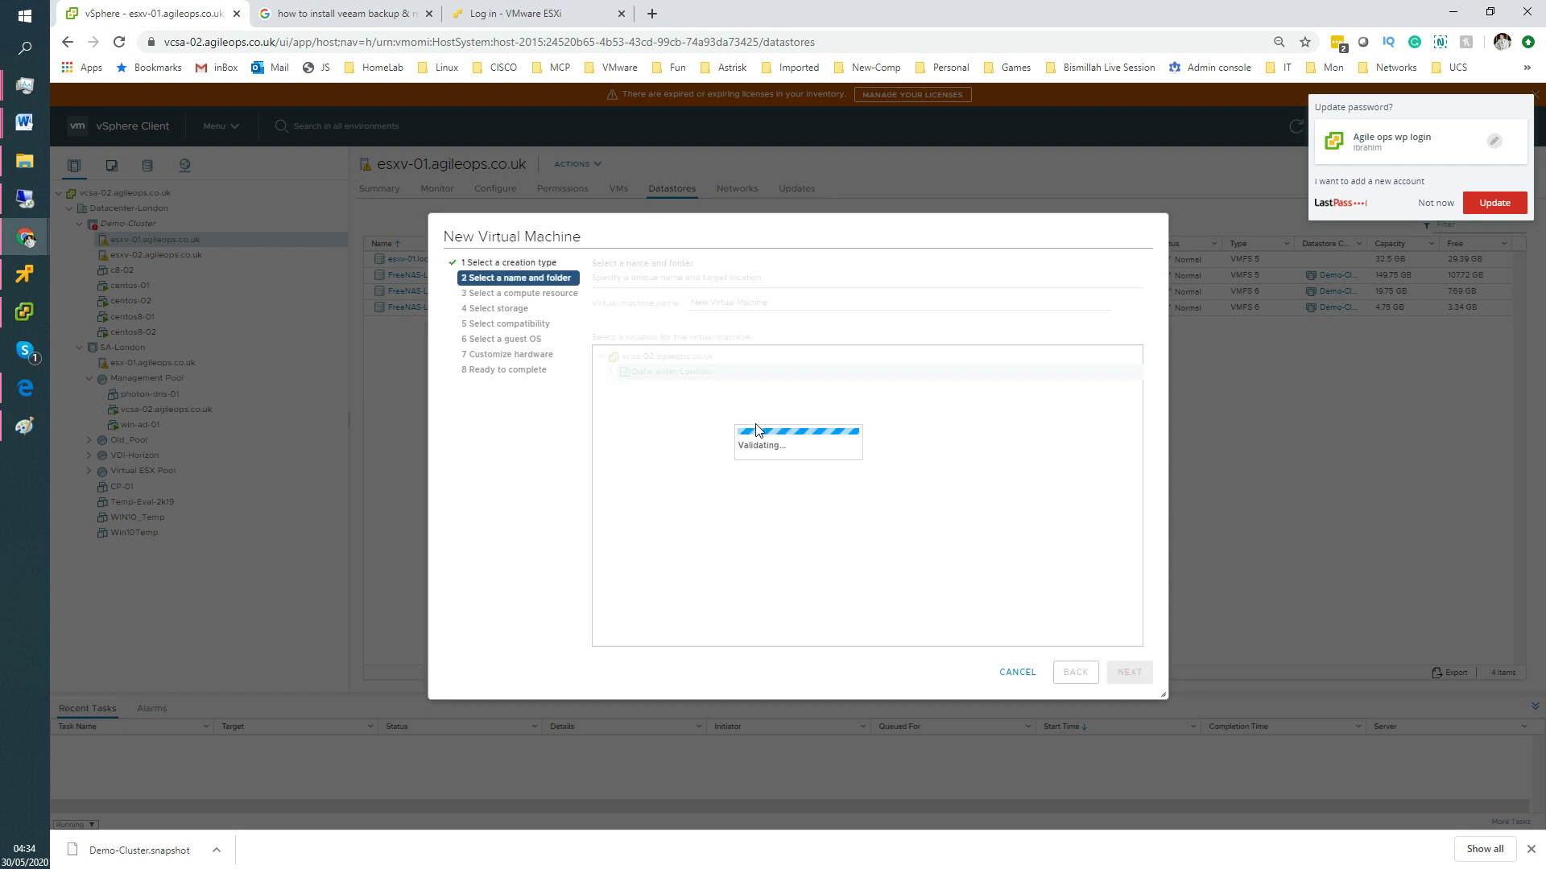
Name the virtual machine FreeNAS and confirm its name and location.
triple_click(796, 306)
text(Free)
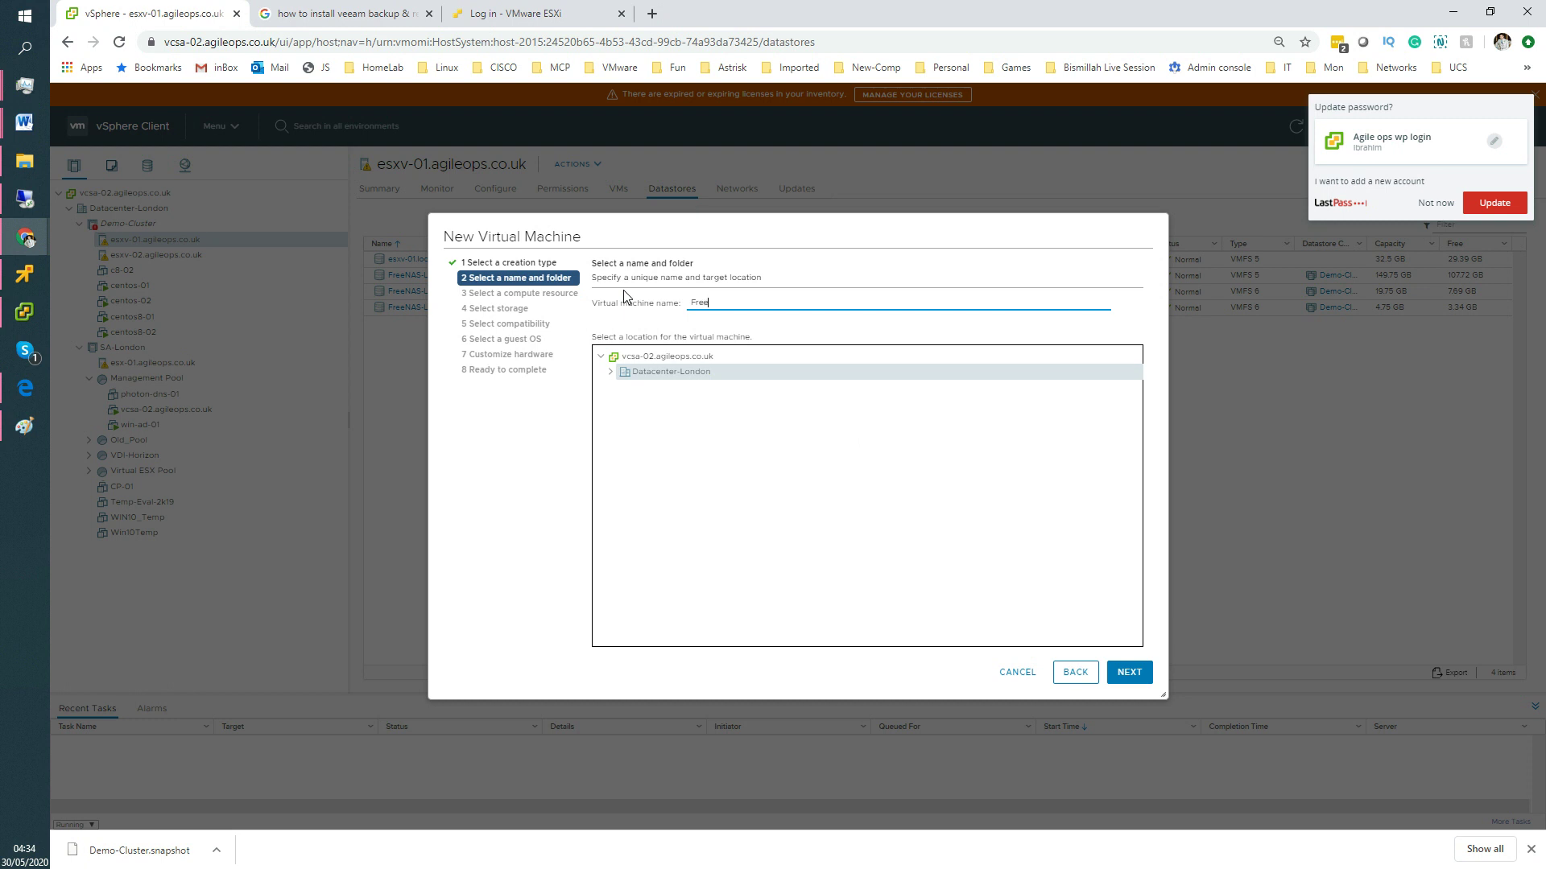
text(BSD)
key(BackSpace)
key(BackSpace)
text(NAS)
click(1129, 671)
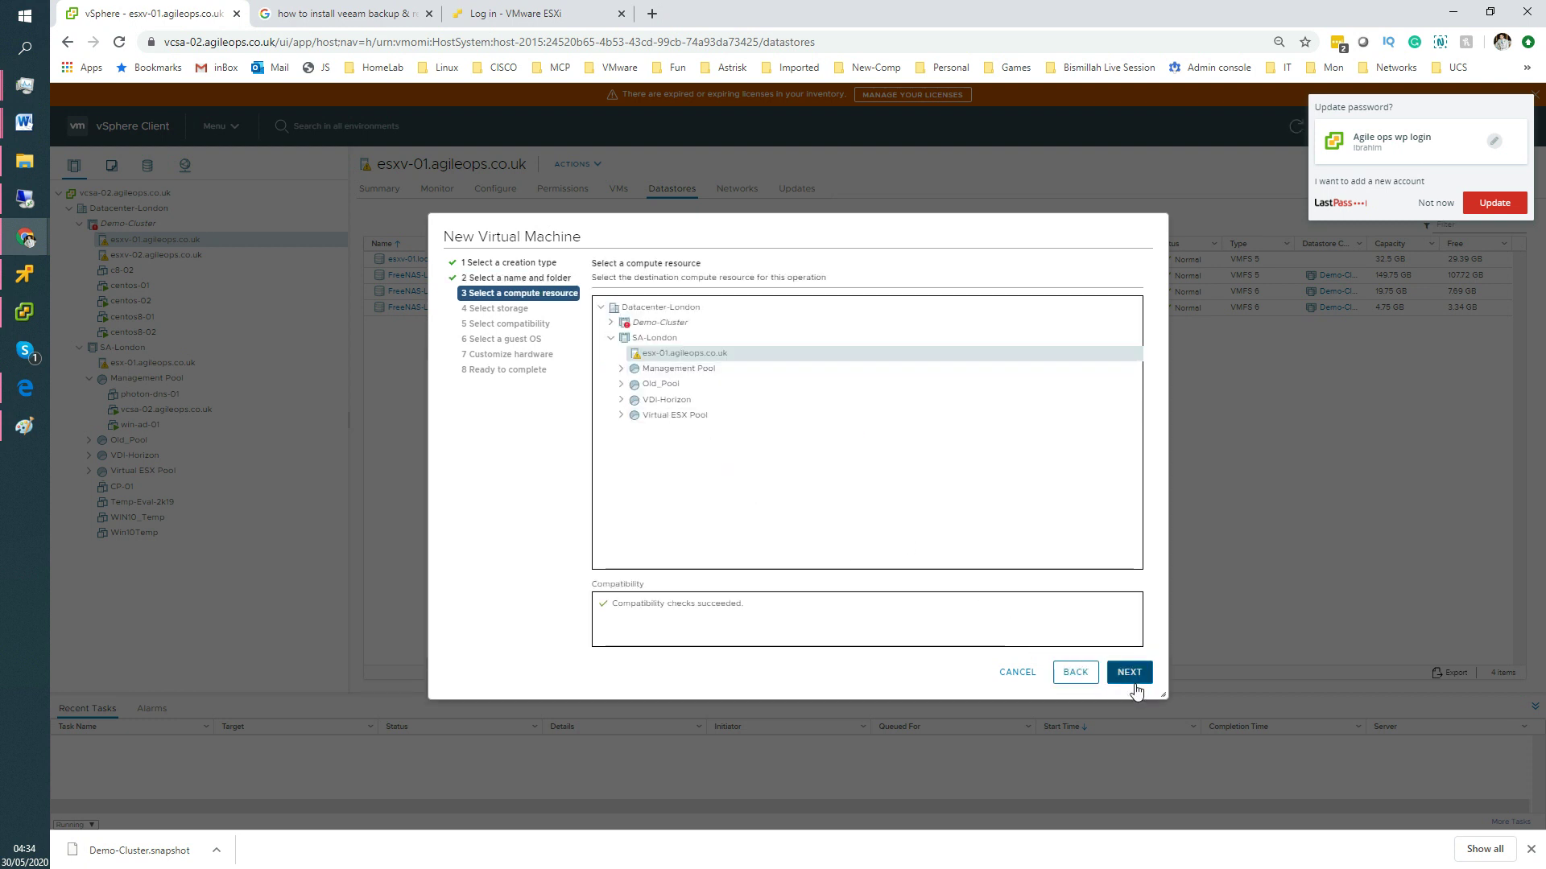
Keep the esxv-01 compute resource, store the VM on datastore_99, and keep ESXi 7.0 compatibility.
click(1135, 680)
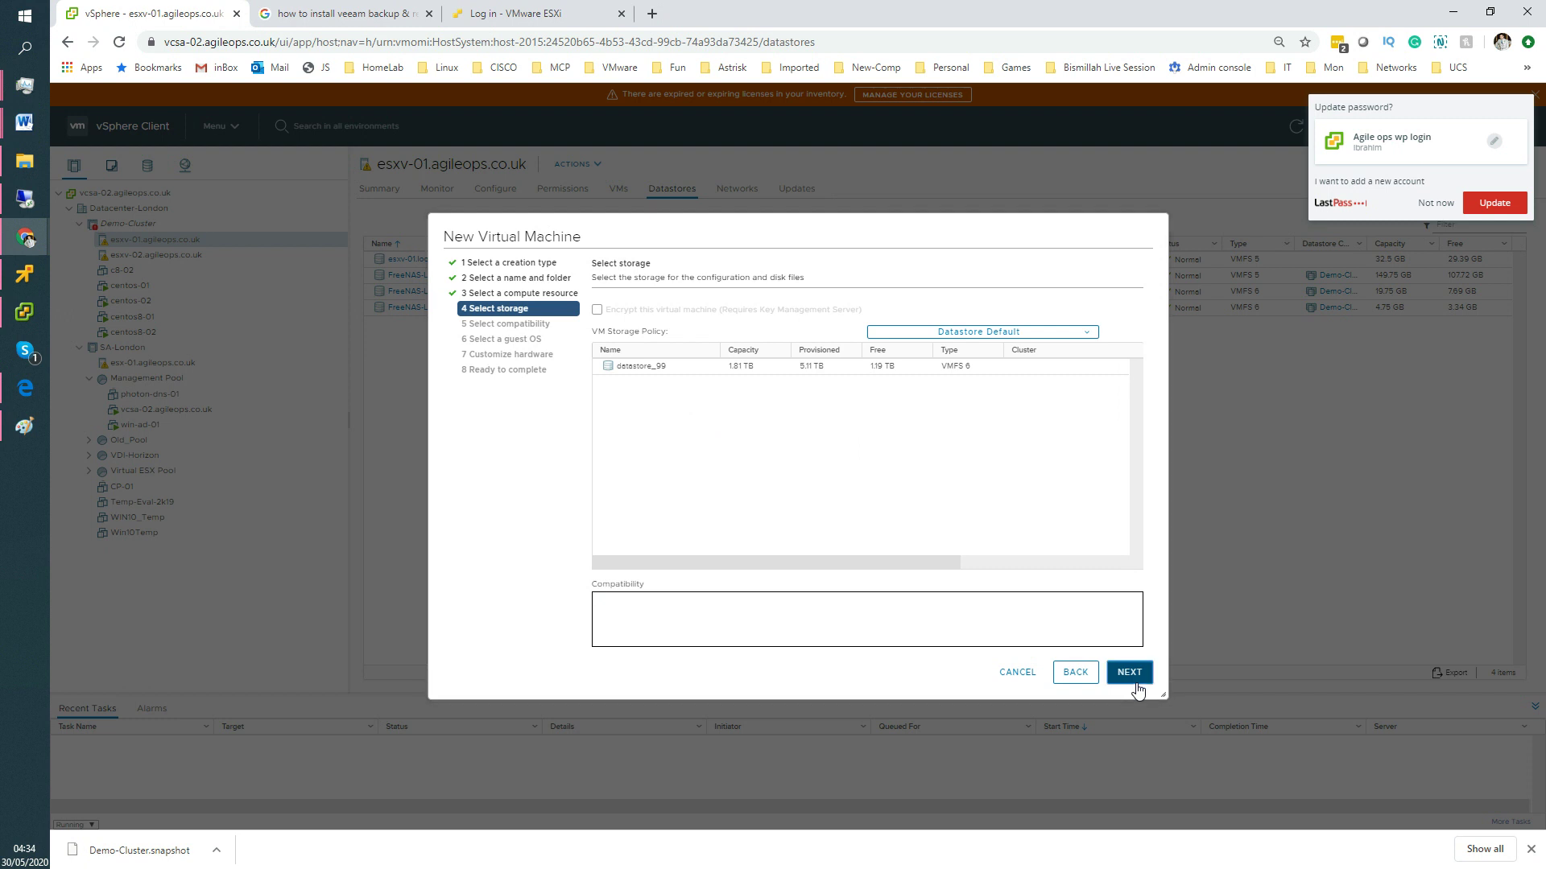
click(833, 366)
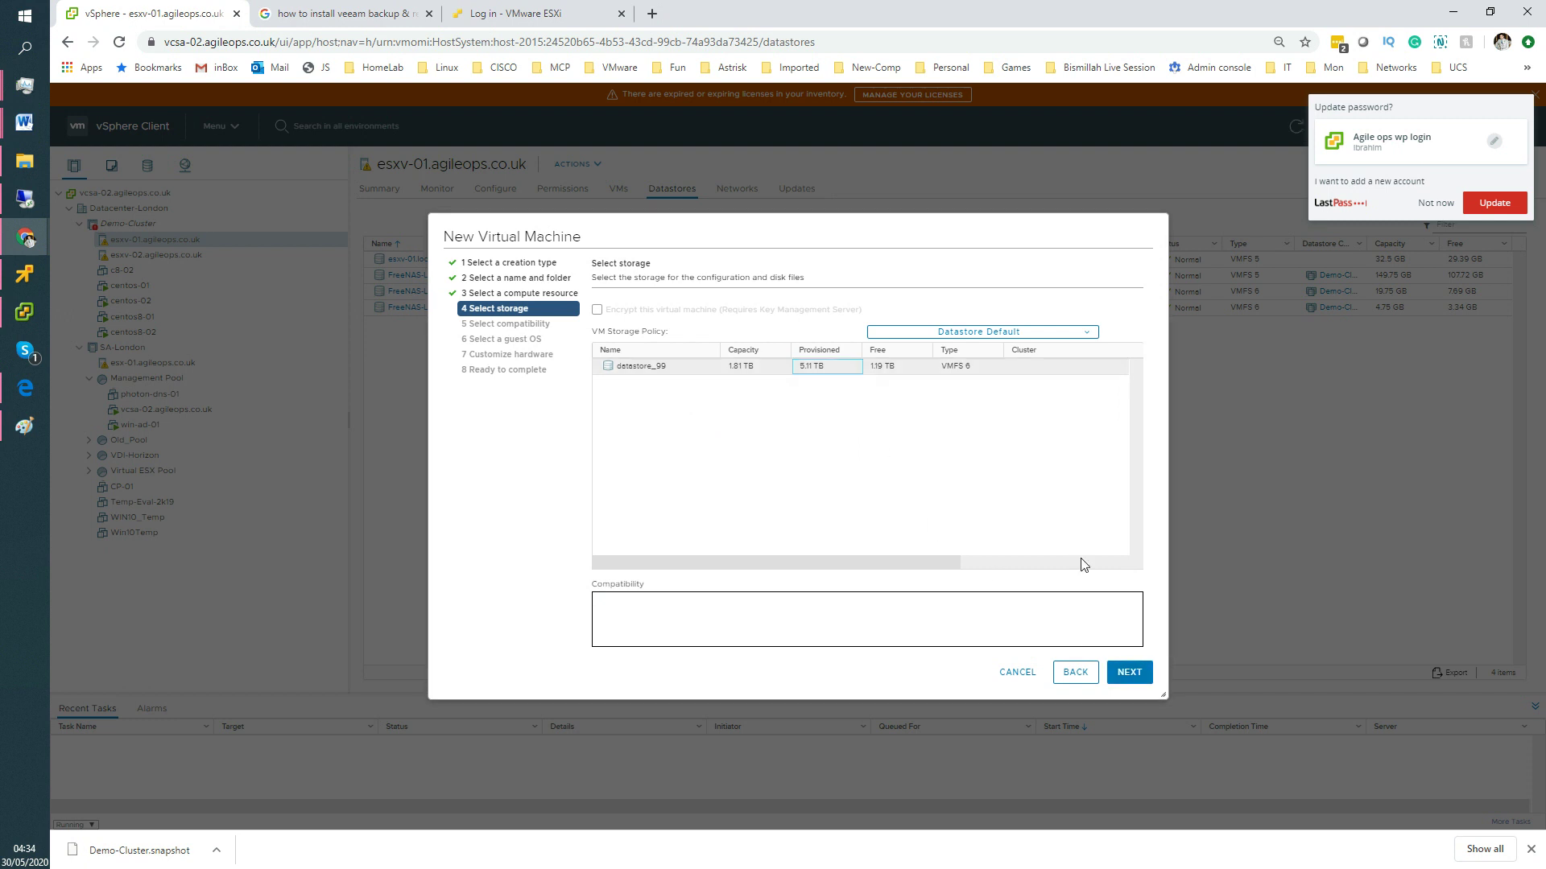
click(1129, 672)
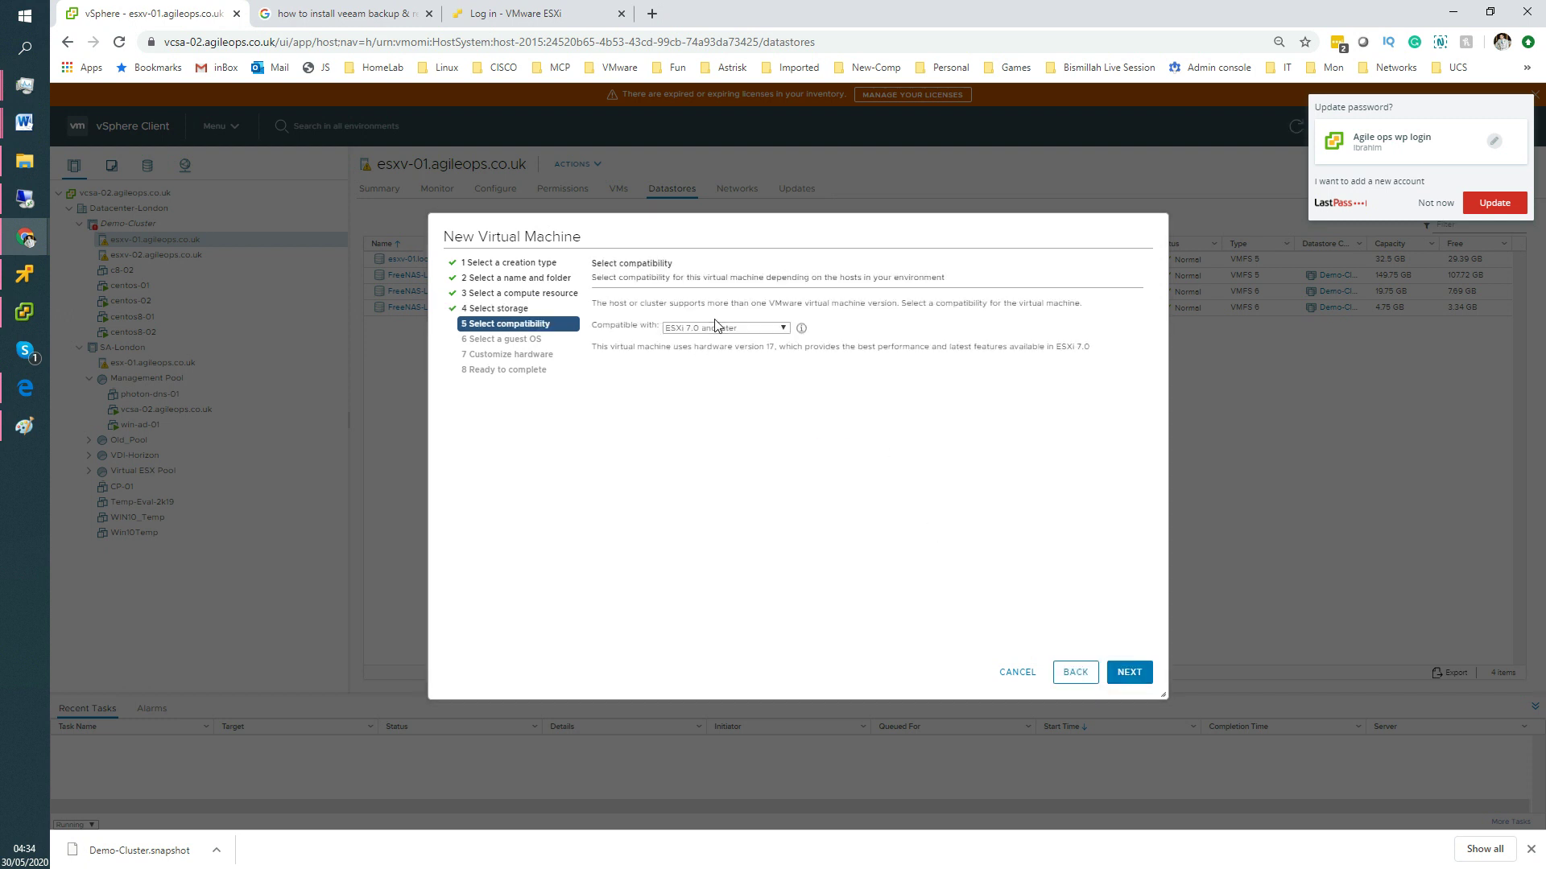
click(1150, 682)
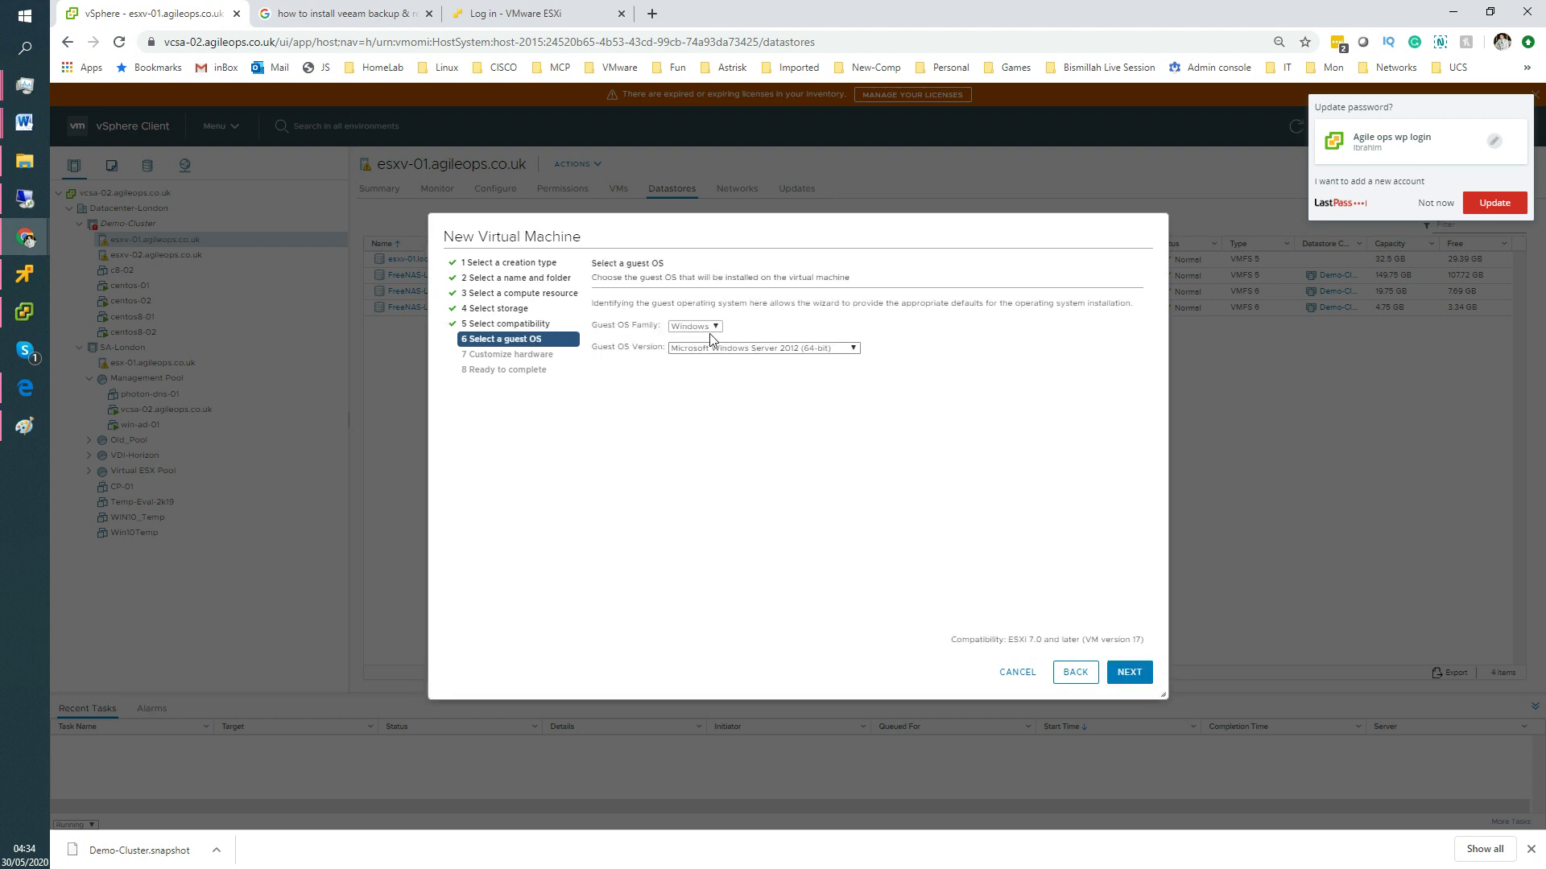
Set the guest OS to family Other, version FreeBSD 11 (64-bit).
click(707, 326)
click(706, 362)
click(709, 348)
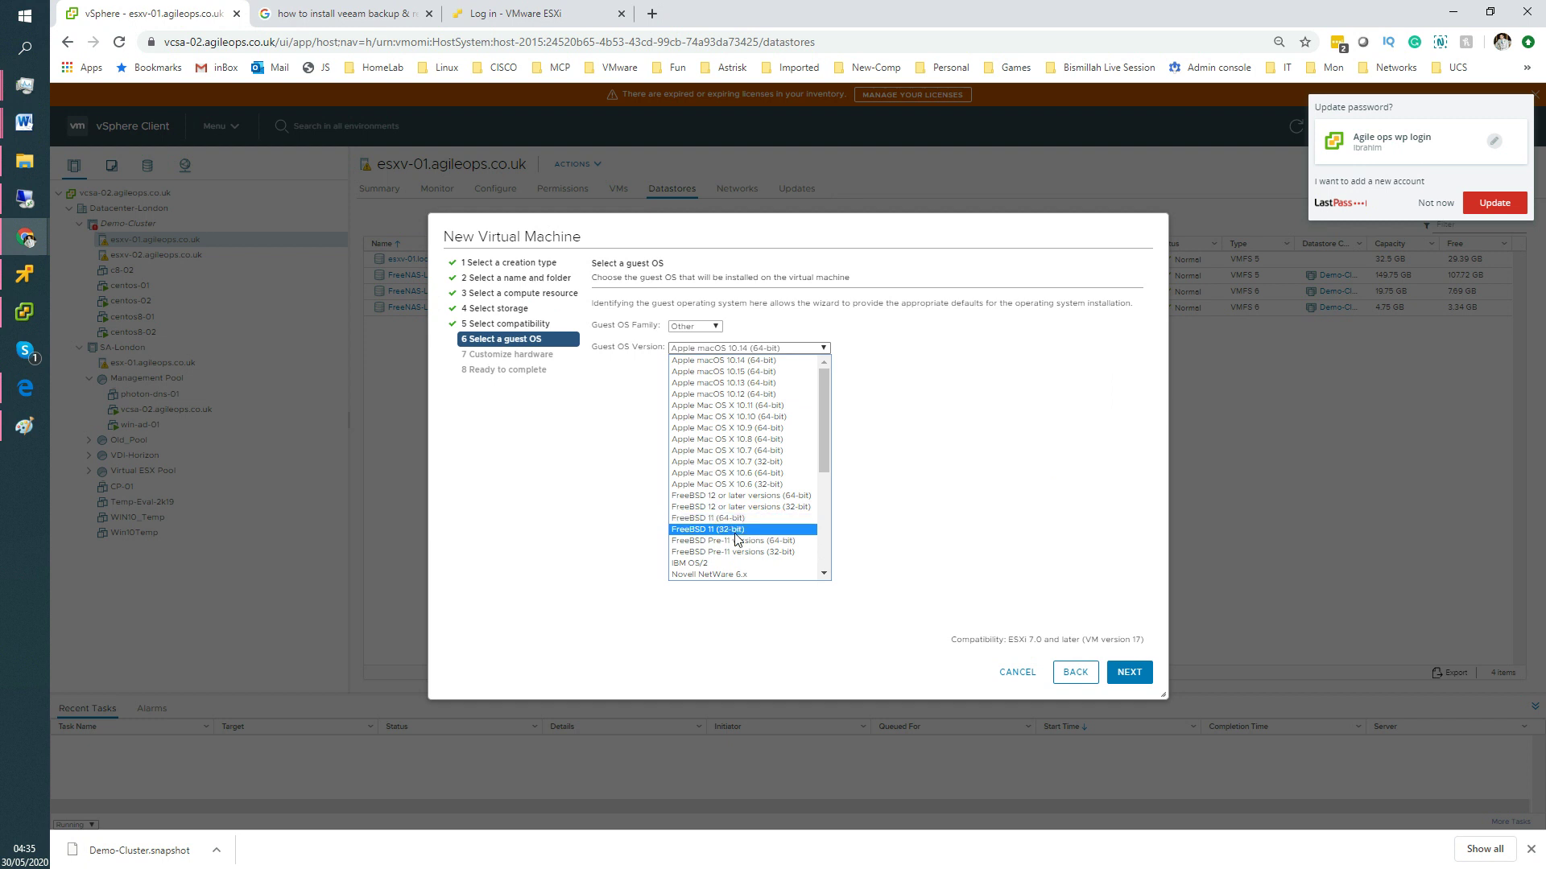
click(739, 523)
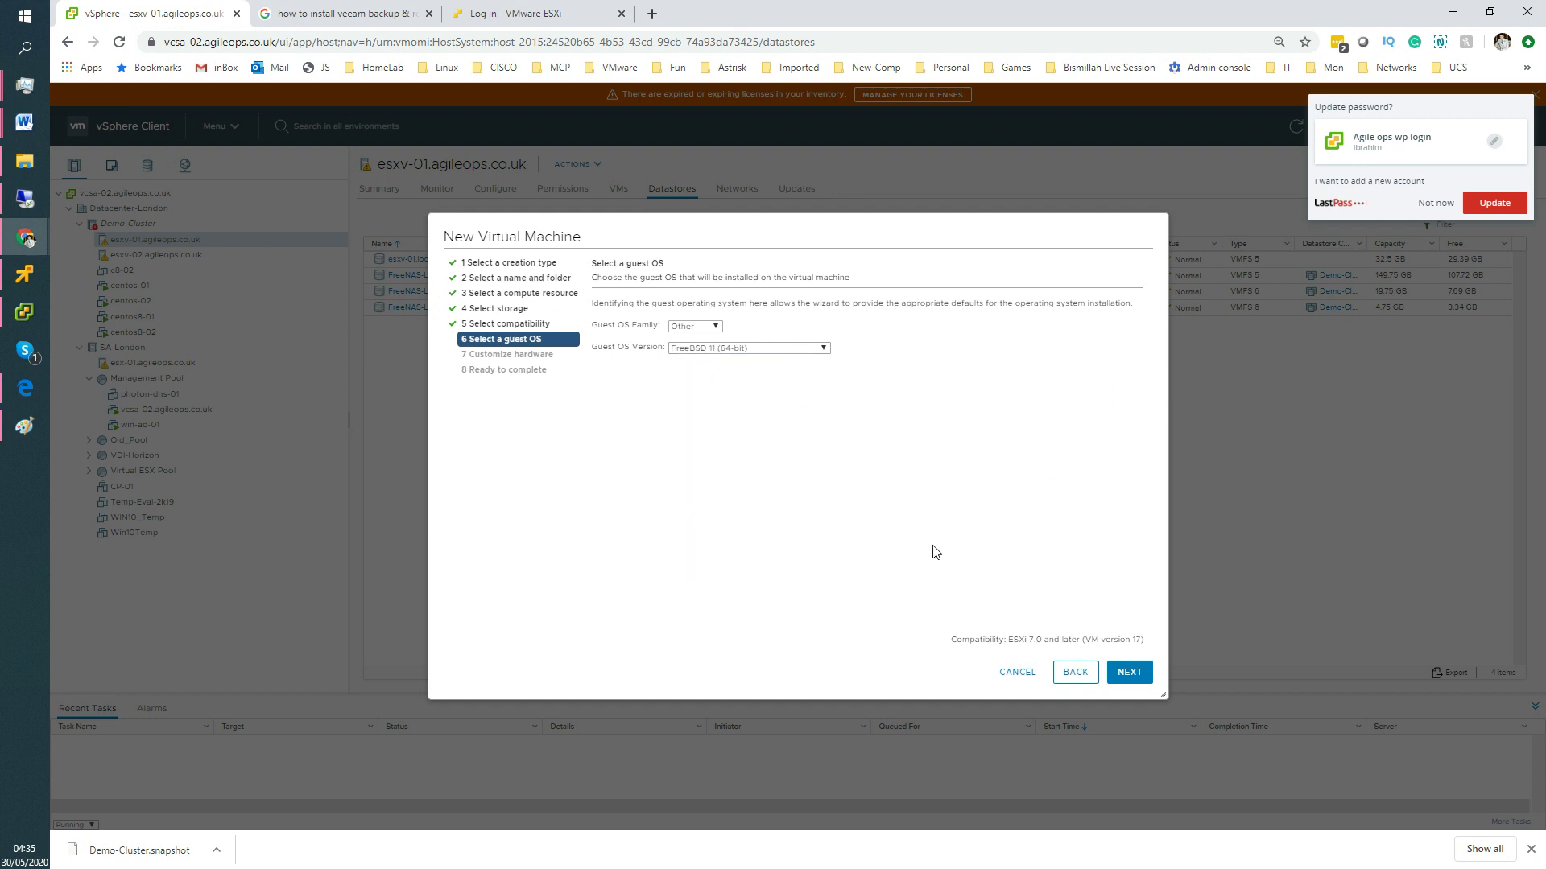
click(1127, 674)
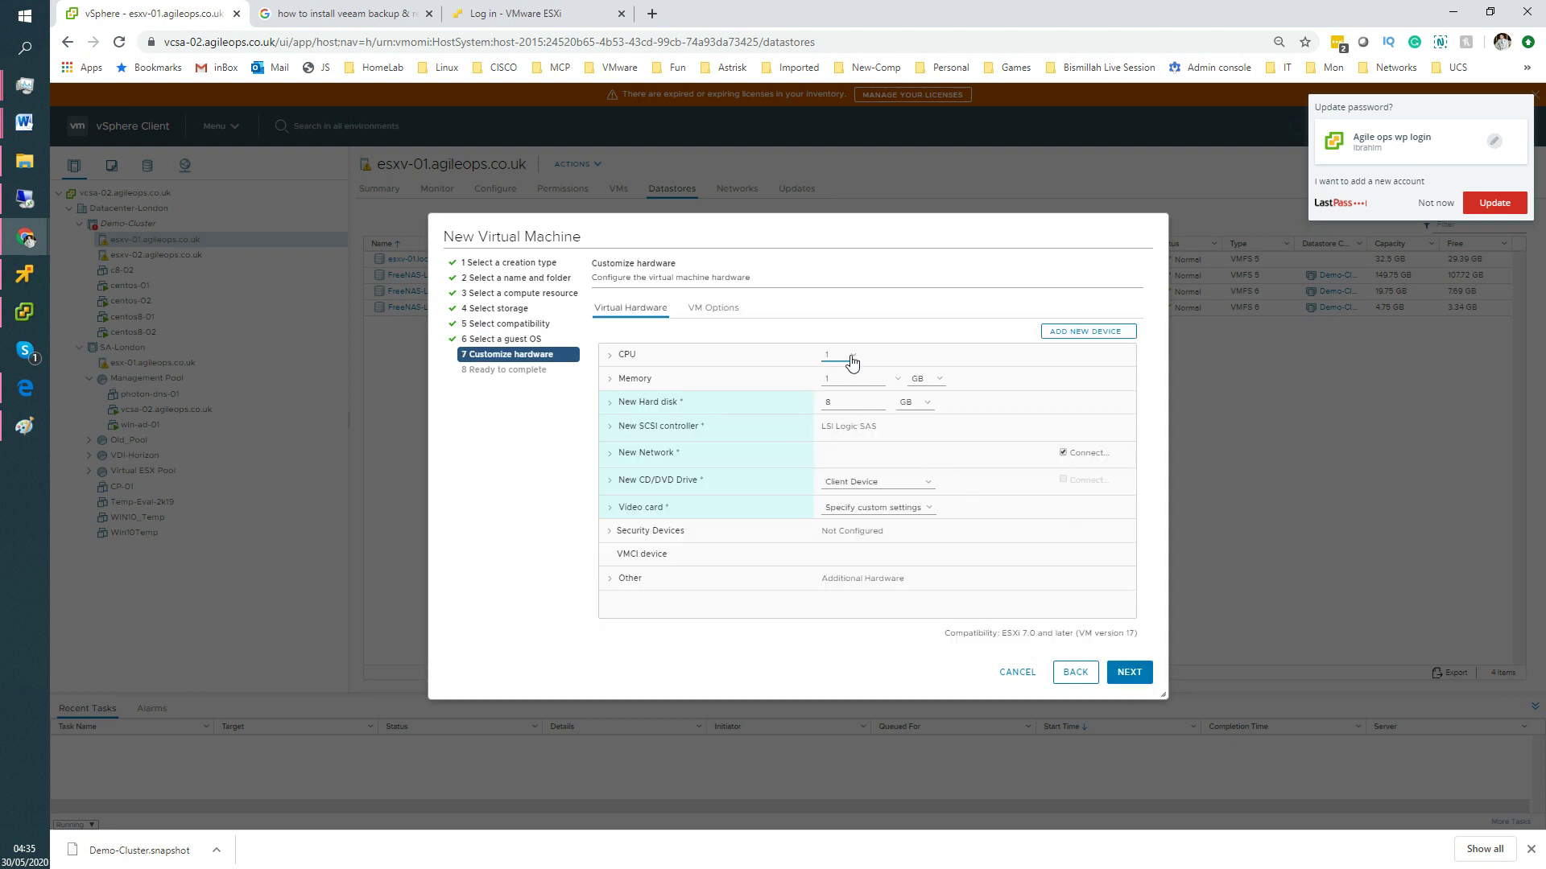
Give the VM 4 CPUs and 8 GB of memory.
click(841, 355)
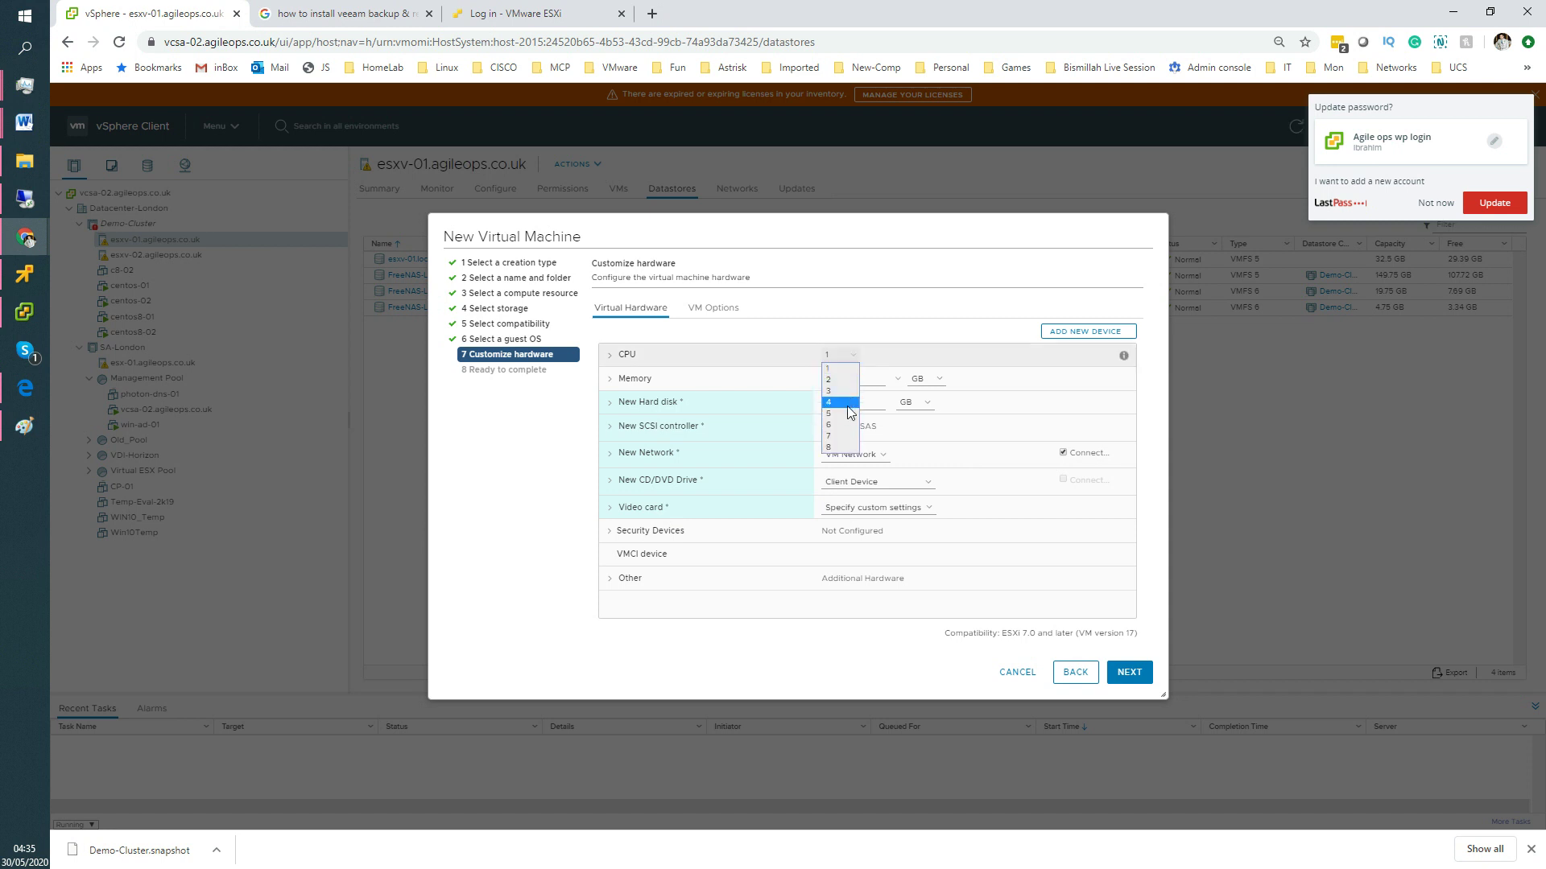
click(854, 403)
key(Tab)
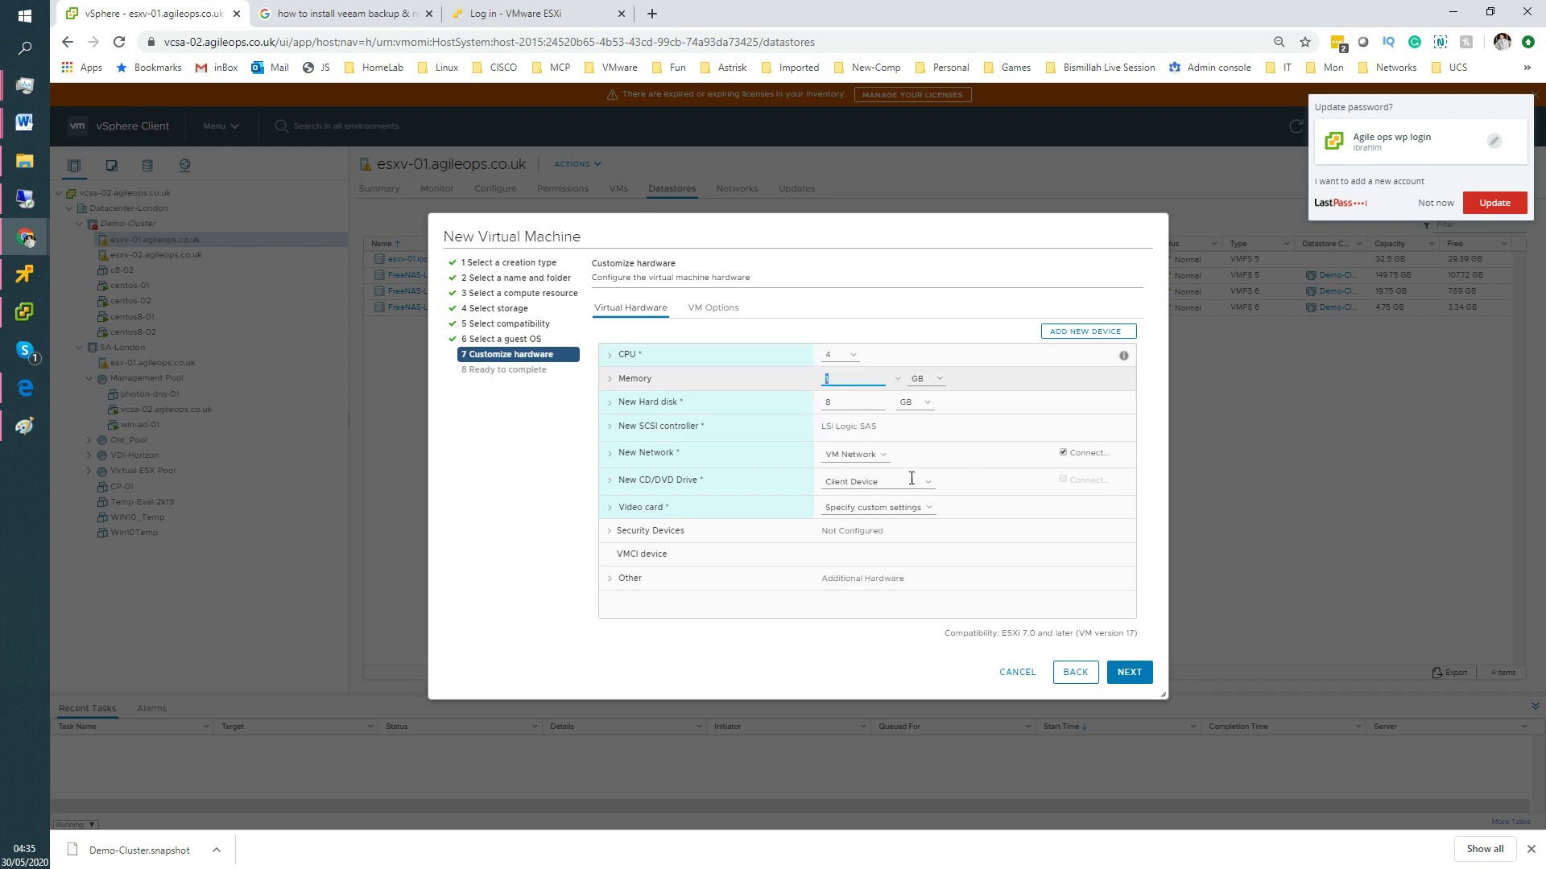
text(8)
click(1131, 675)
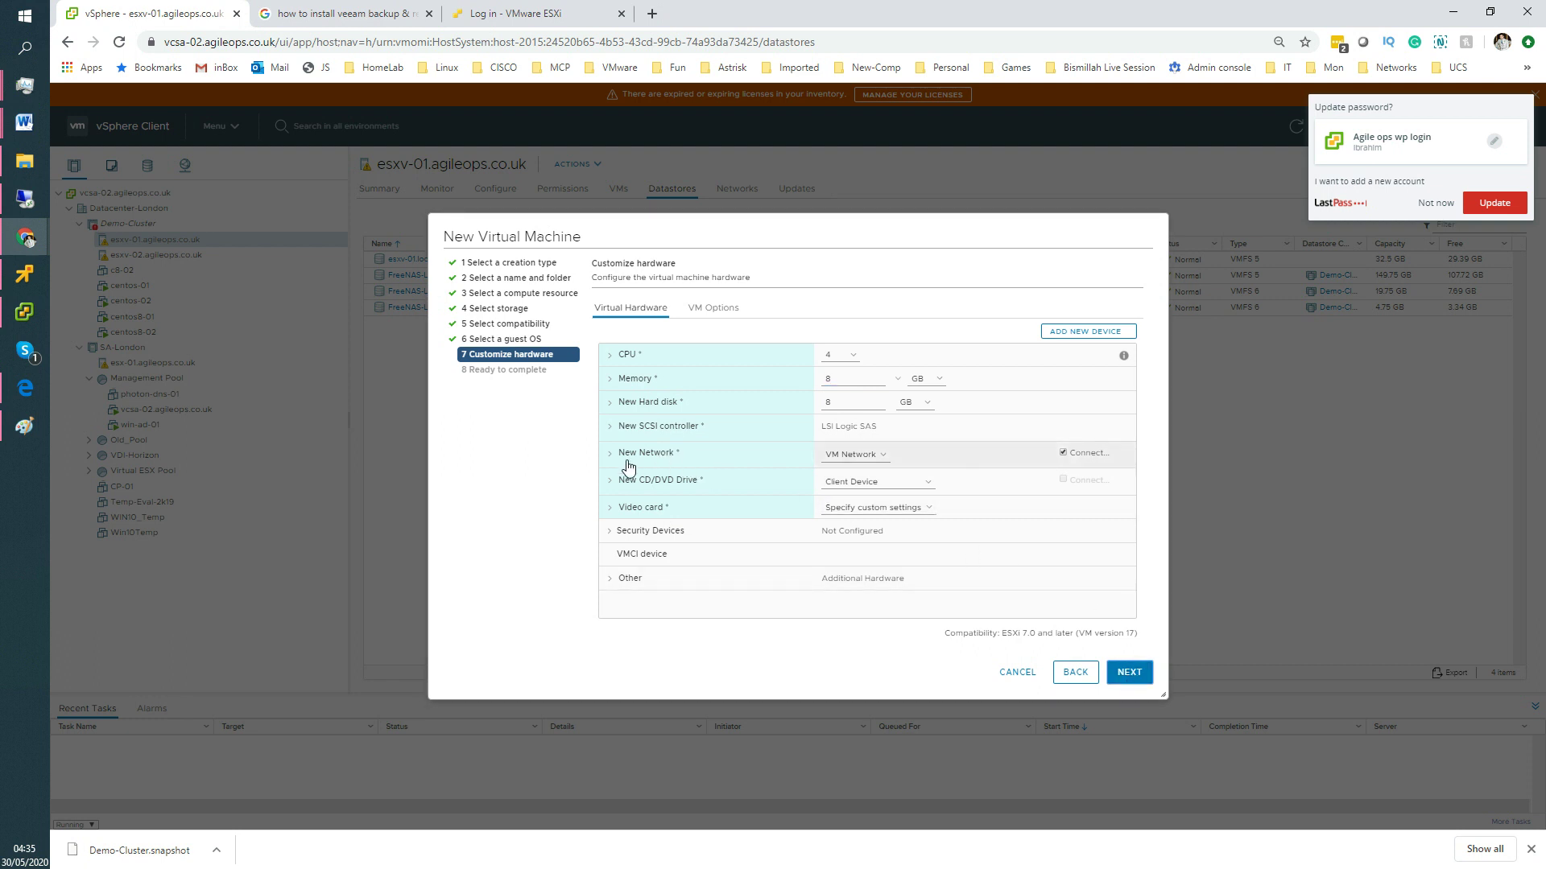
Set the first hard disk to 20 GB with thin provisioning.
click(617, 411)
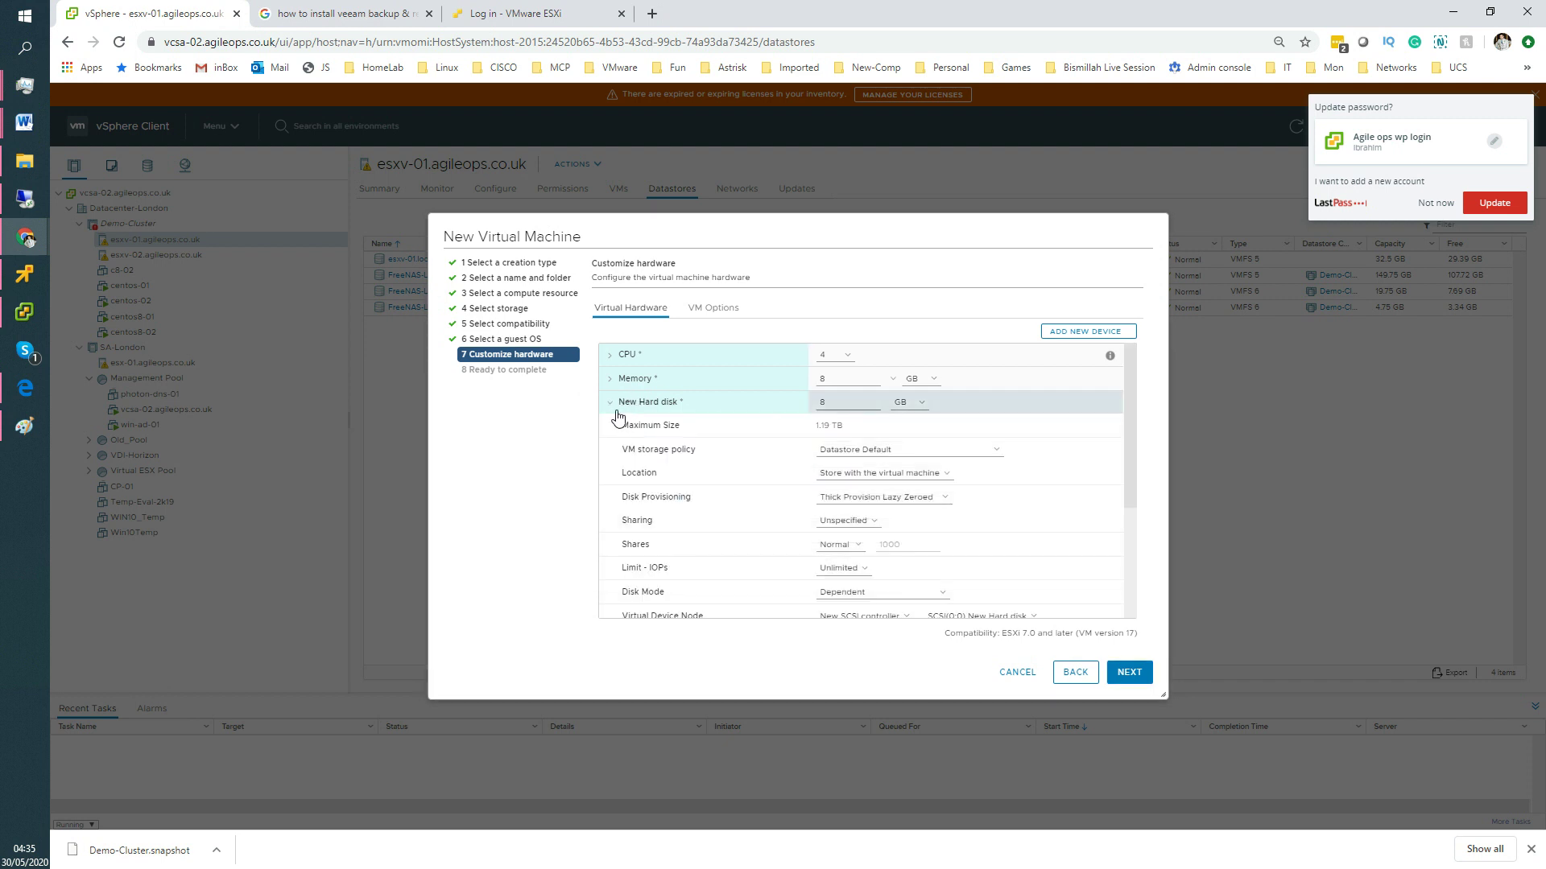
drag(837, 410, 810, 400)
text(20)
click(841, 497)
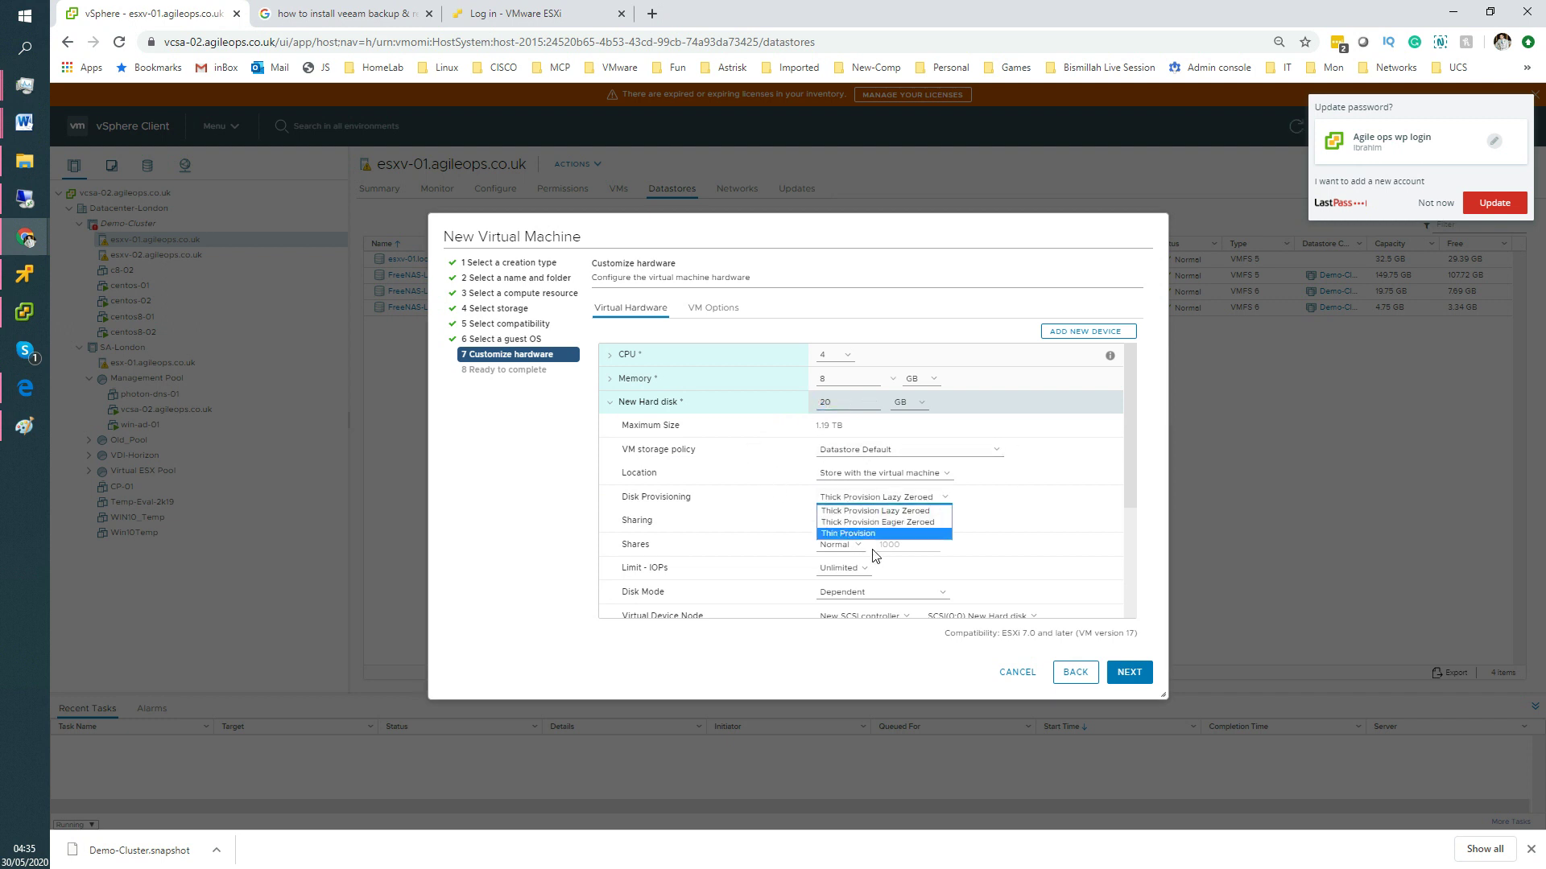
click(905, 492)
click(1105, 334)
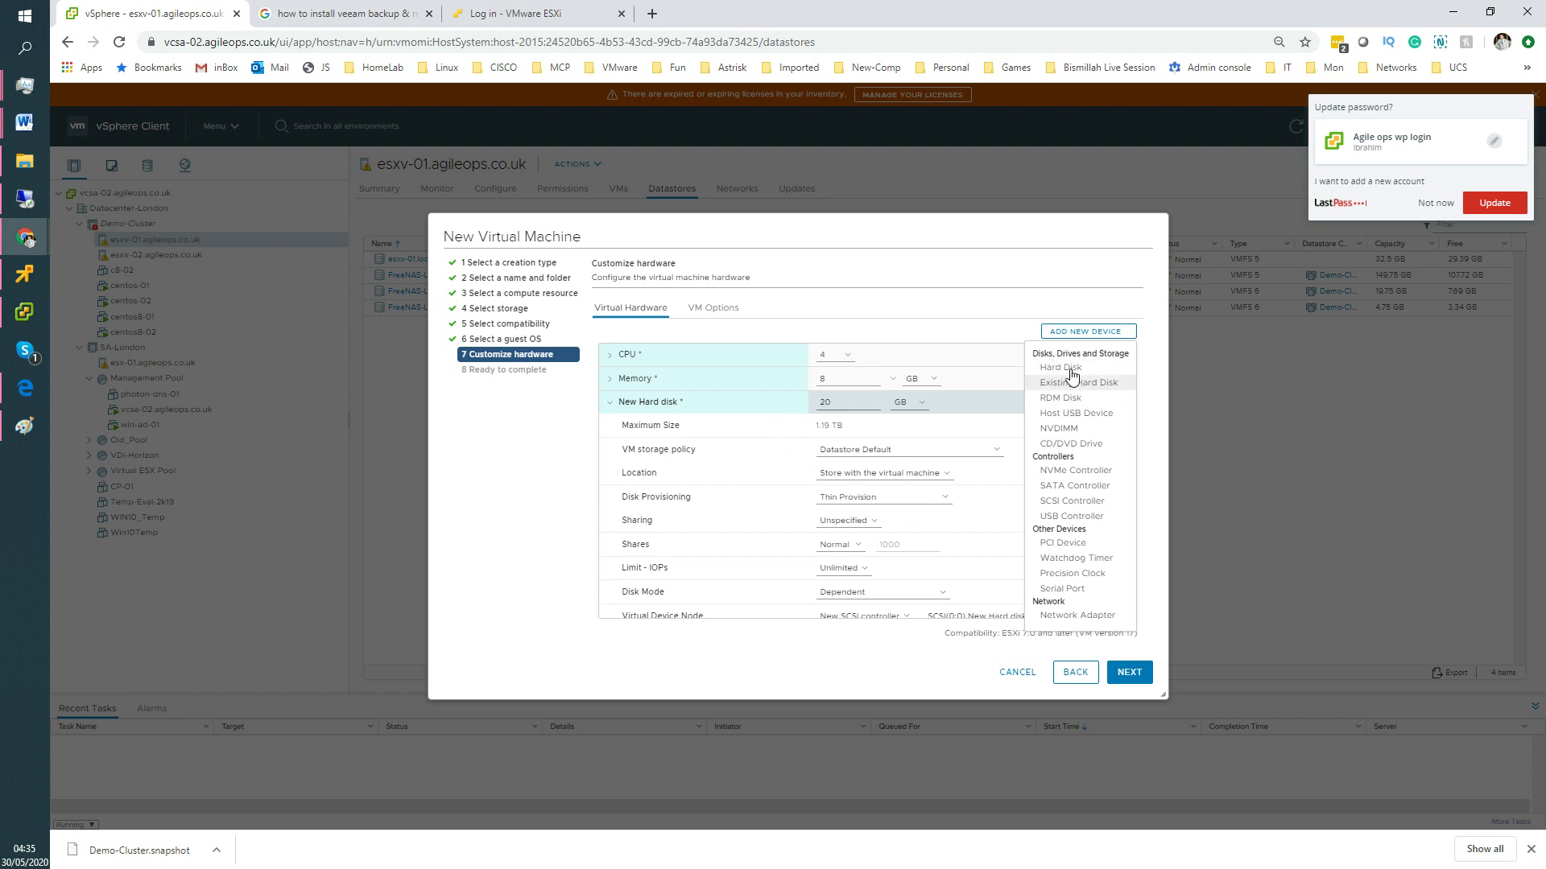
Add a second hard disk of 100 GB with thin provisioning.
click(1083, 371)
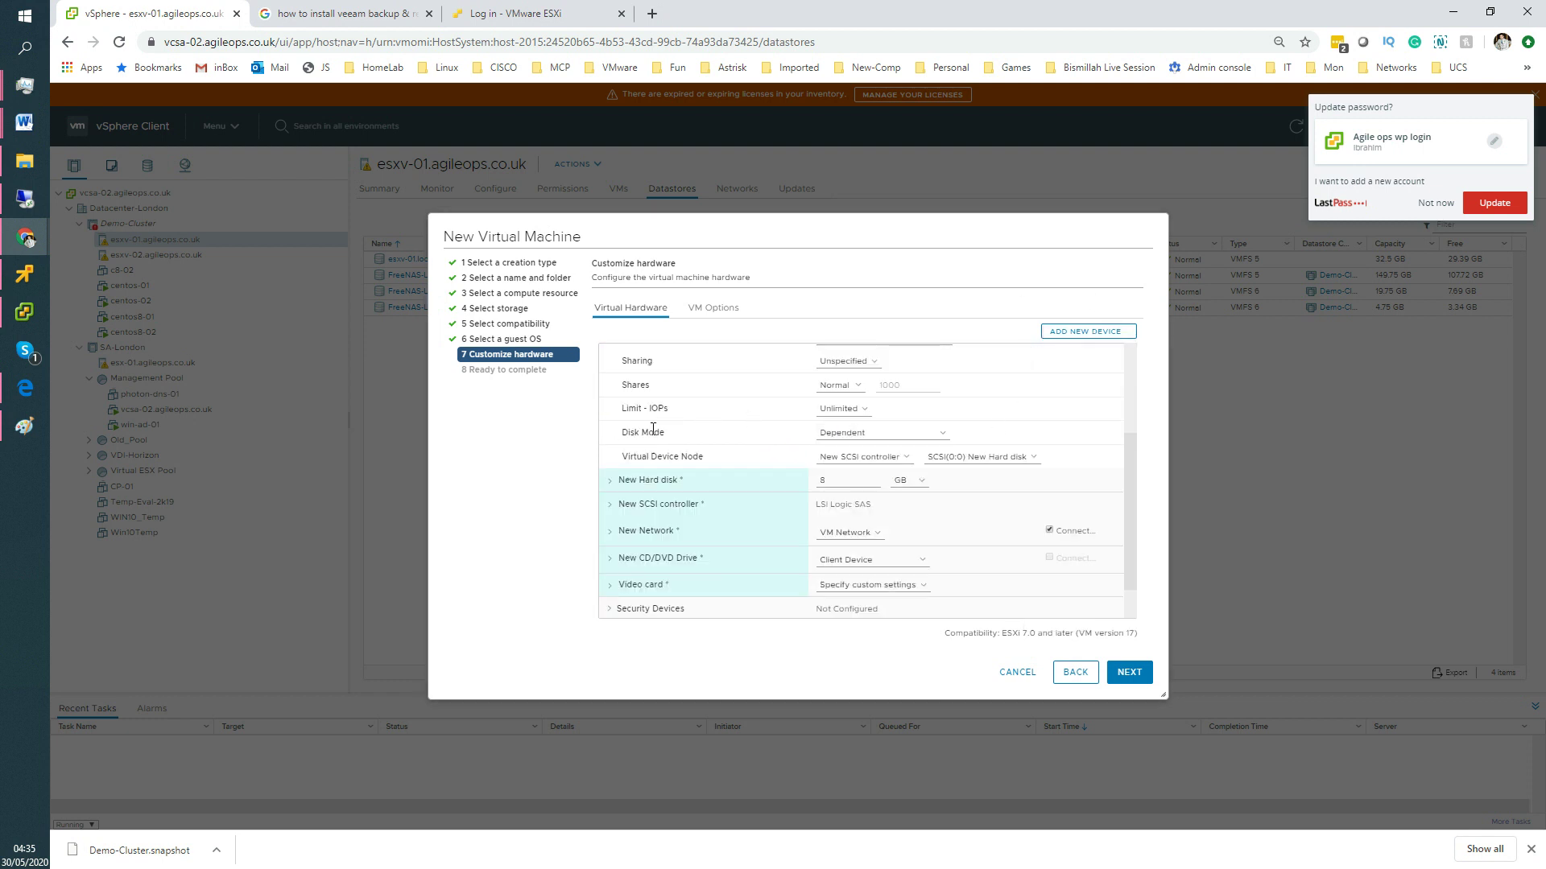
double_click(849, 480)
click(610, 483)
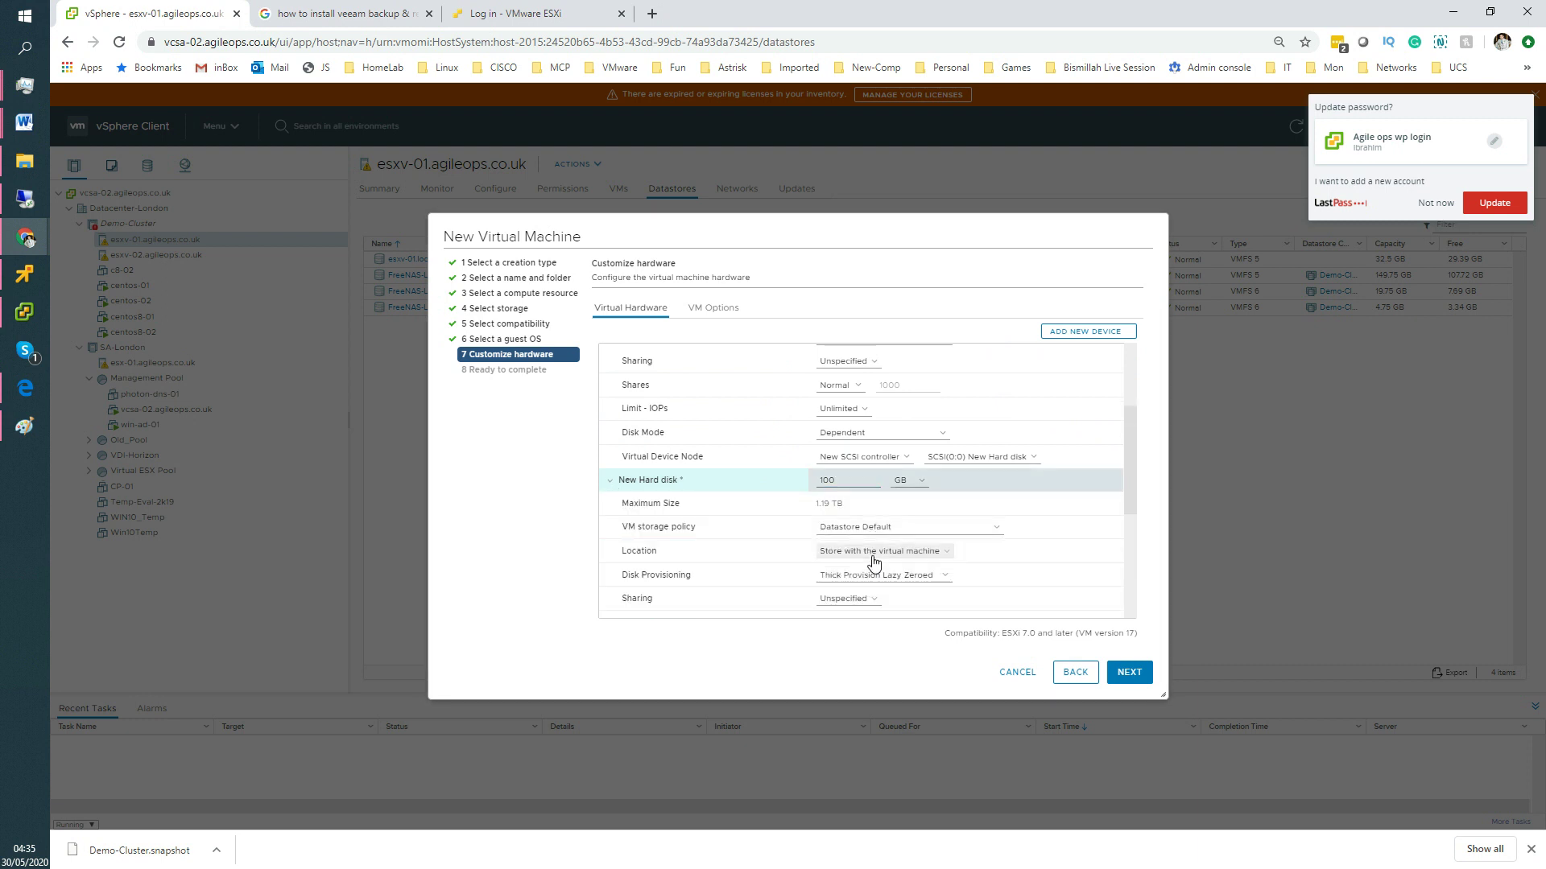
click(853, 576)
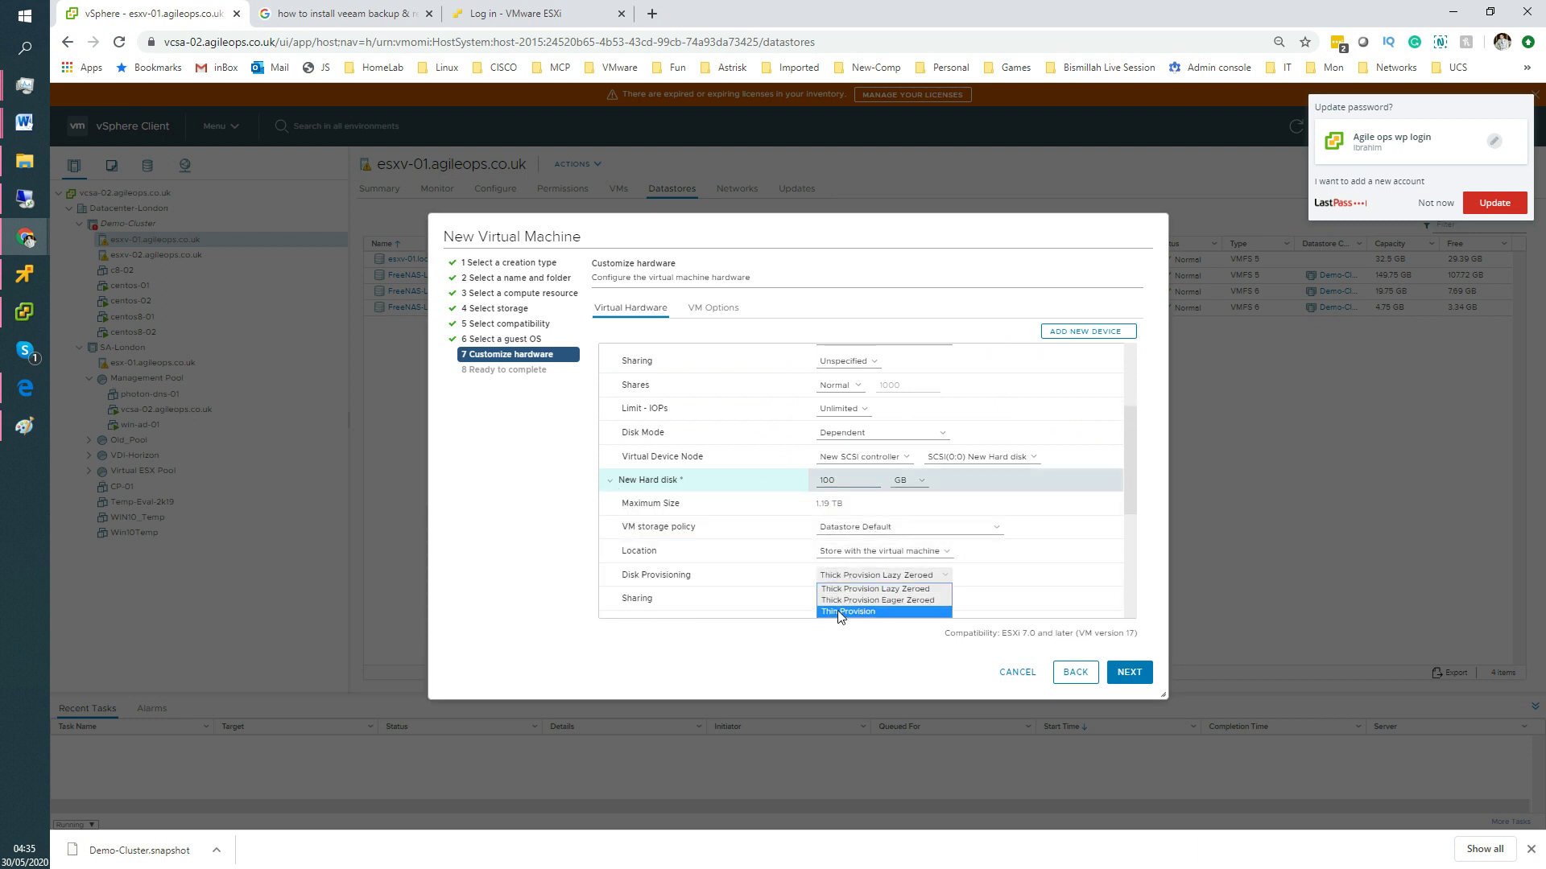
click(871, 611)
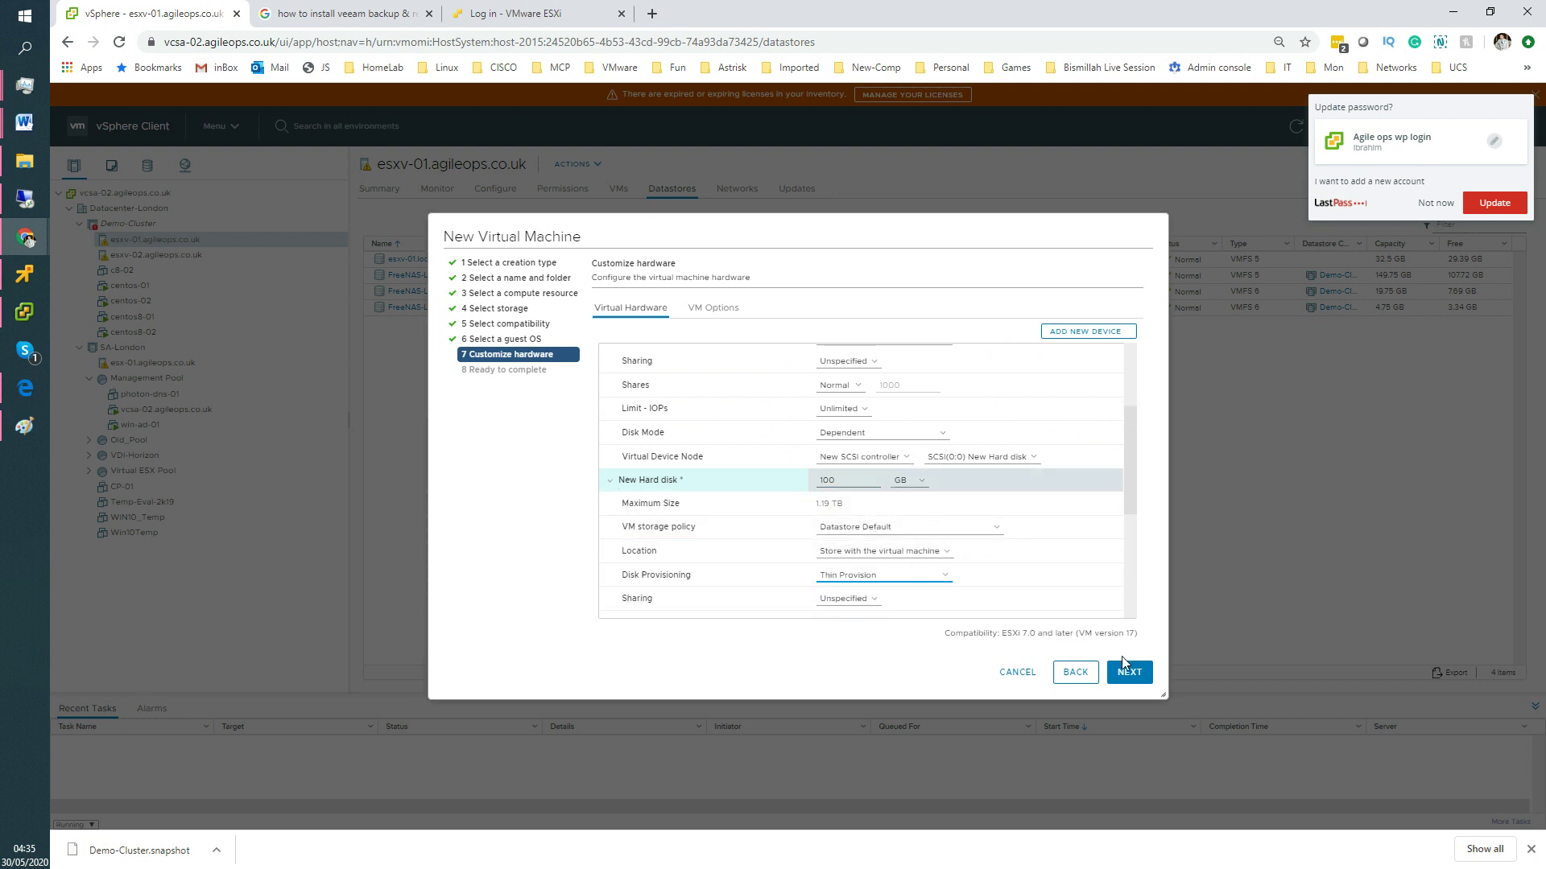
Add a third 100 GB thin-provisioned hard disk and advance to Ready to complete.
click(1078, 338)
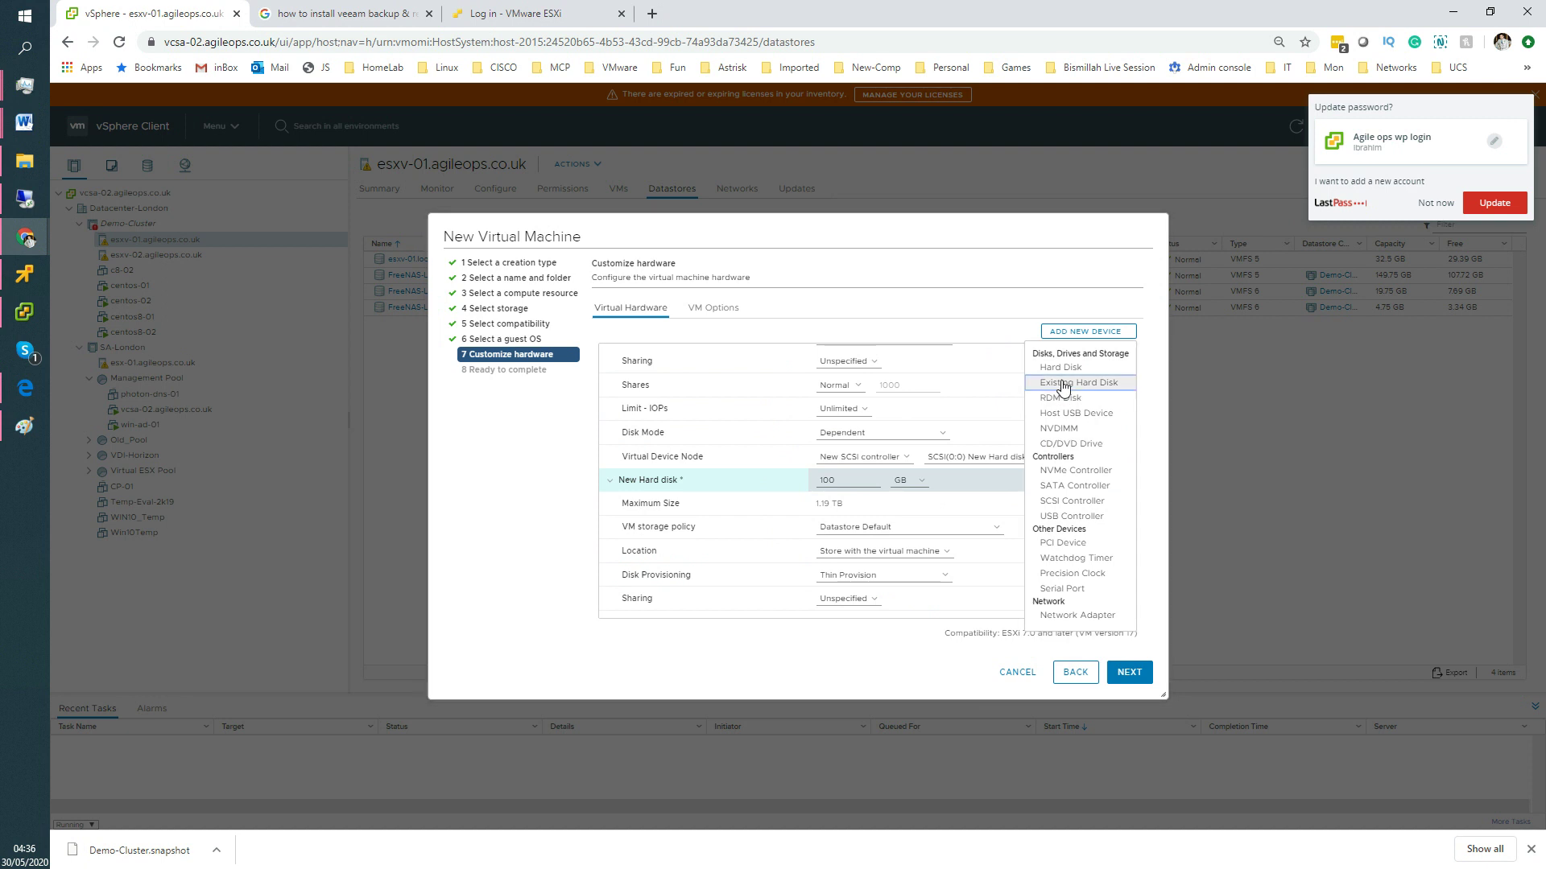
click(1061, 382)
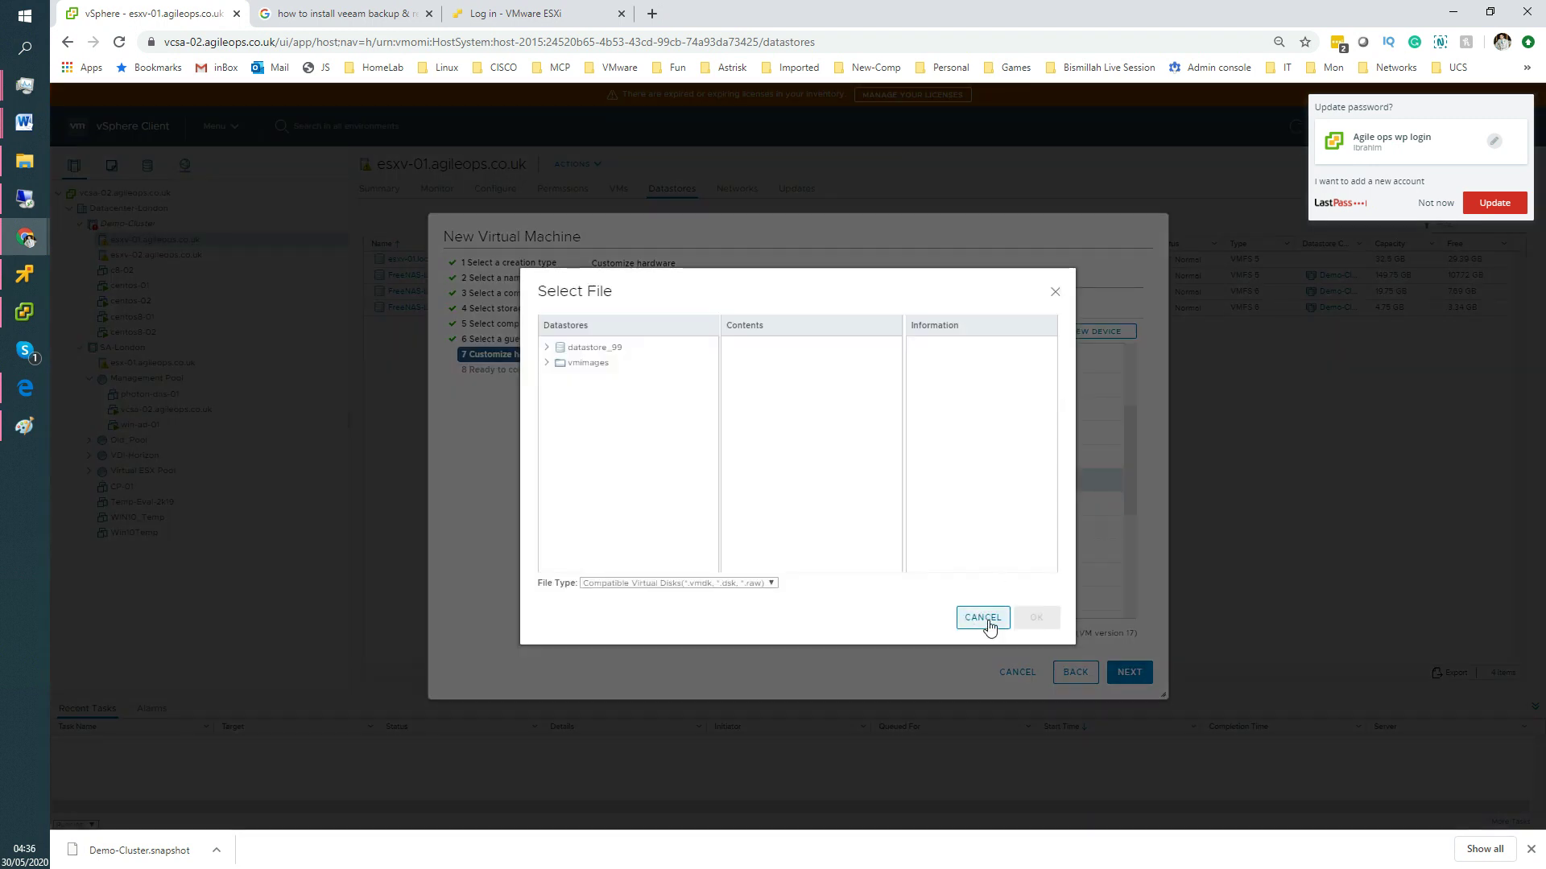
click(1055, 292)
click(1099, 332)
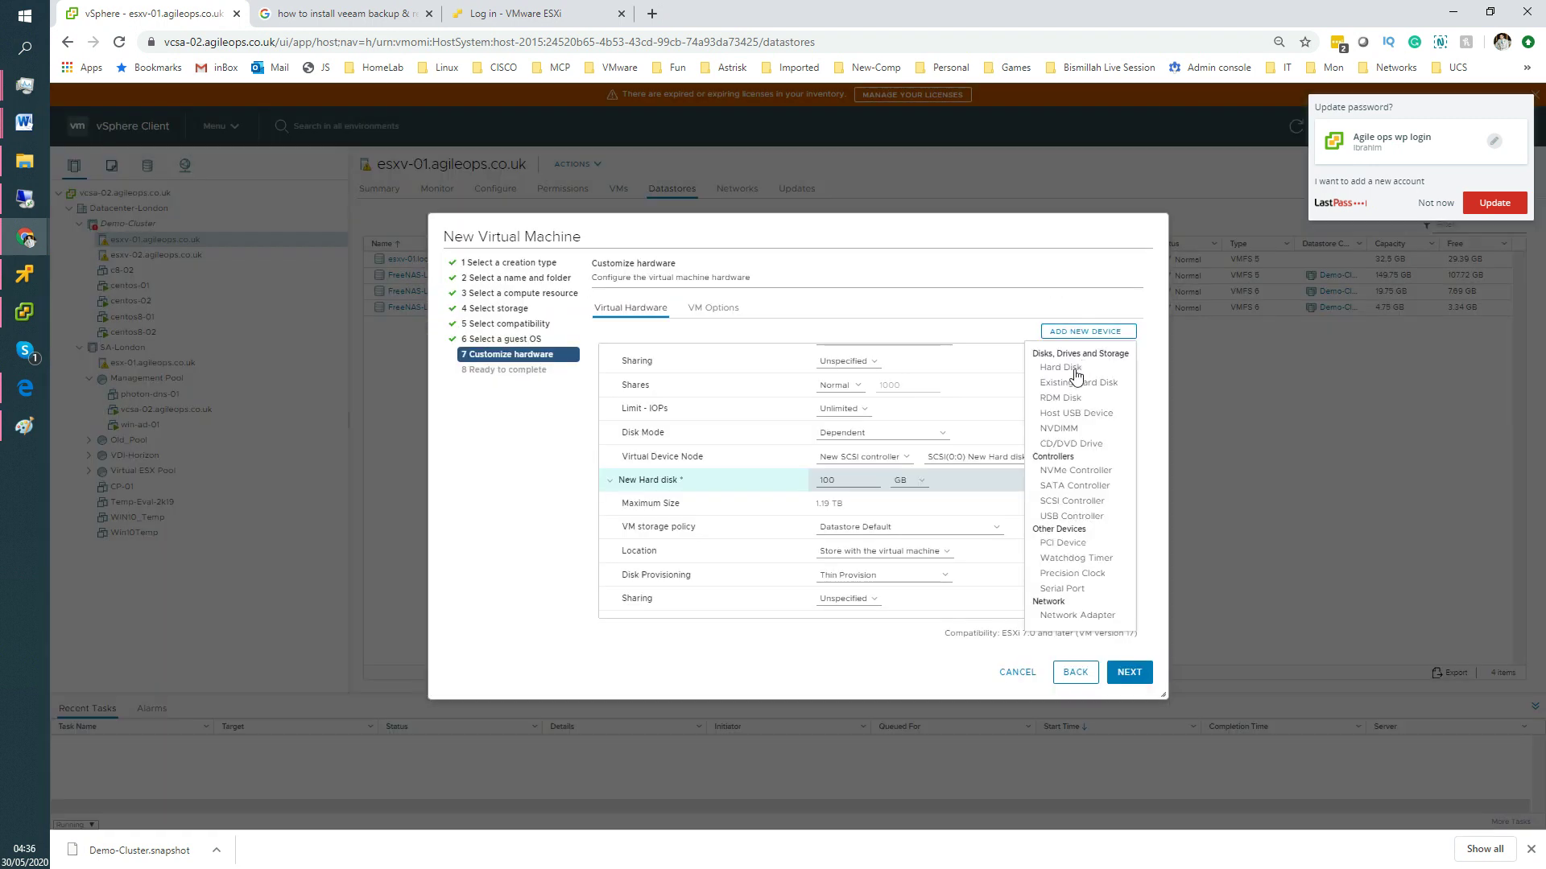
click(1068, 371)
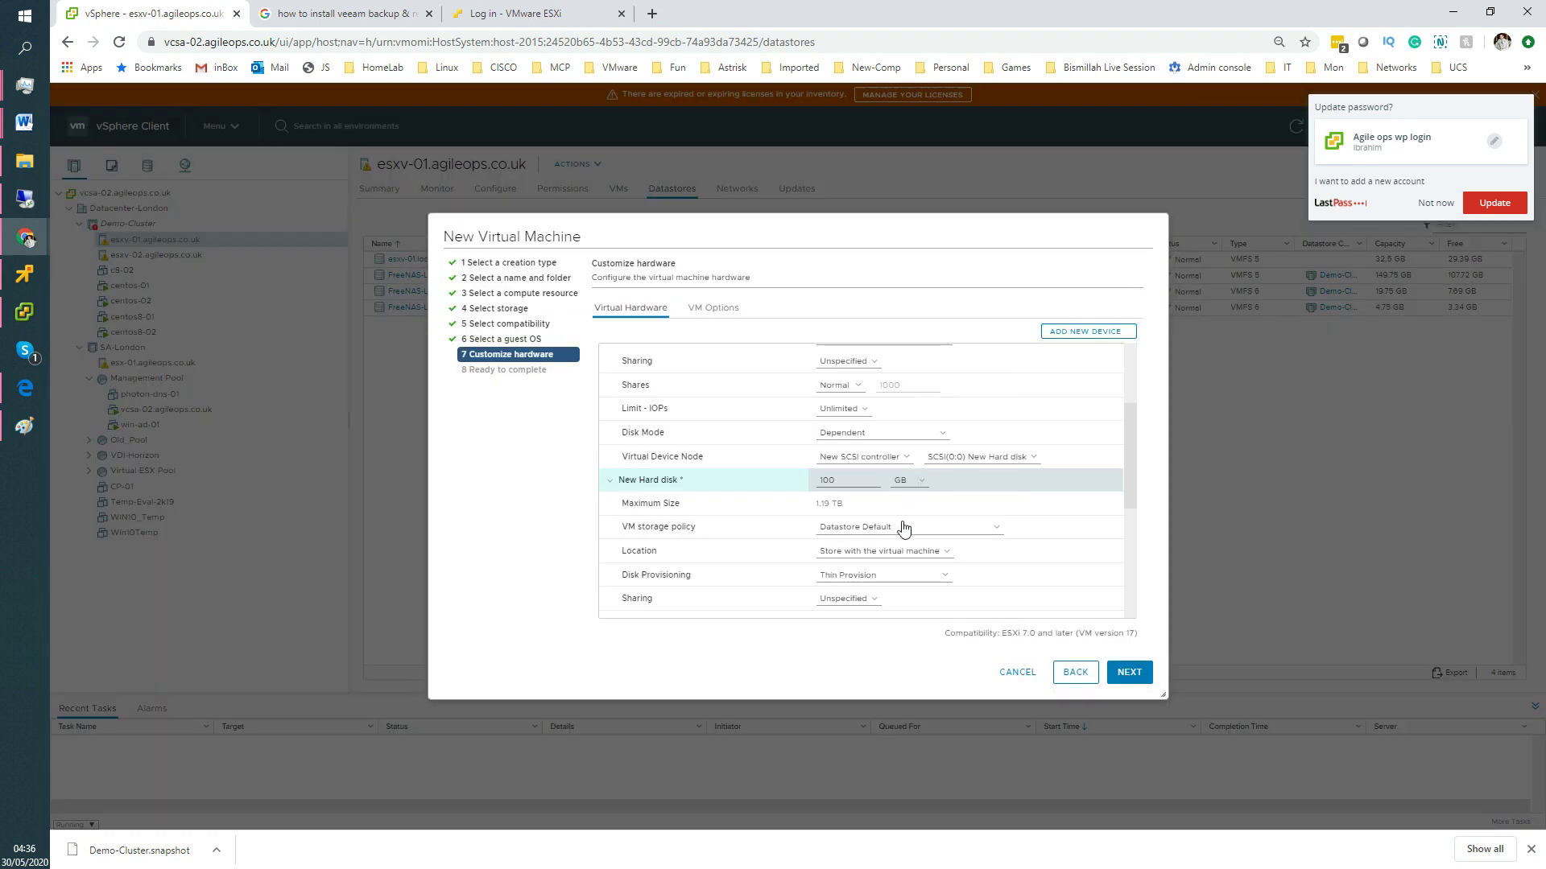
drag(836, 482, 800, 478)
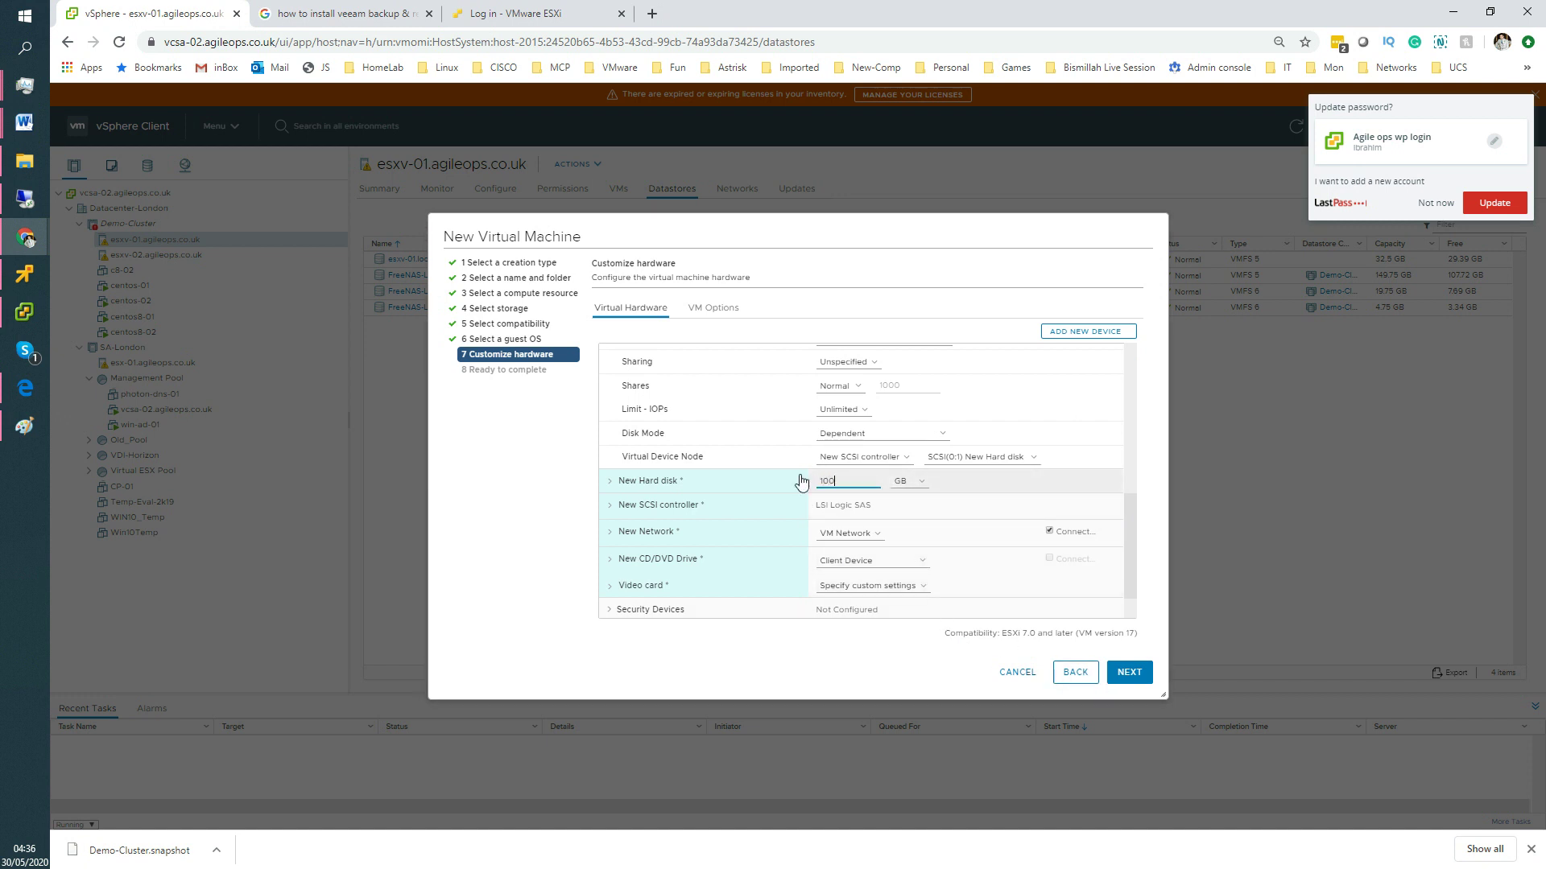
click(612, 483)
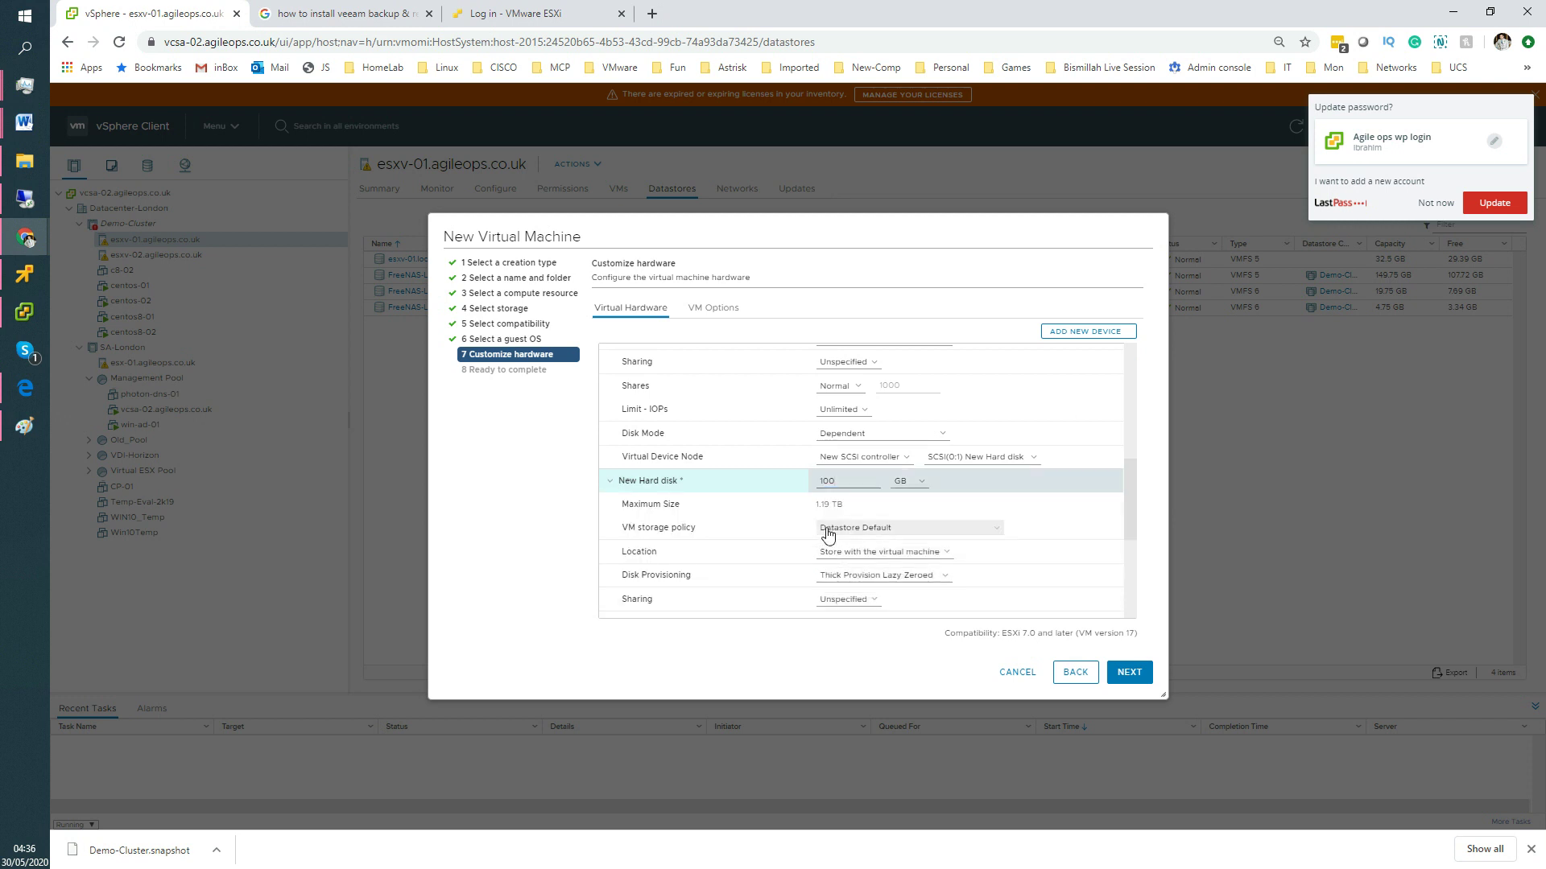
click(849, 575)
click(842, 612)
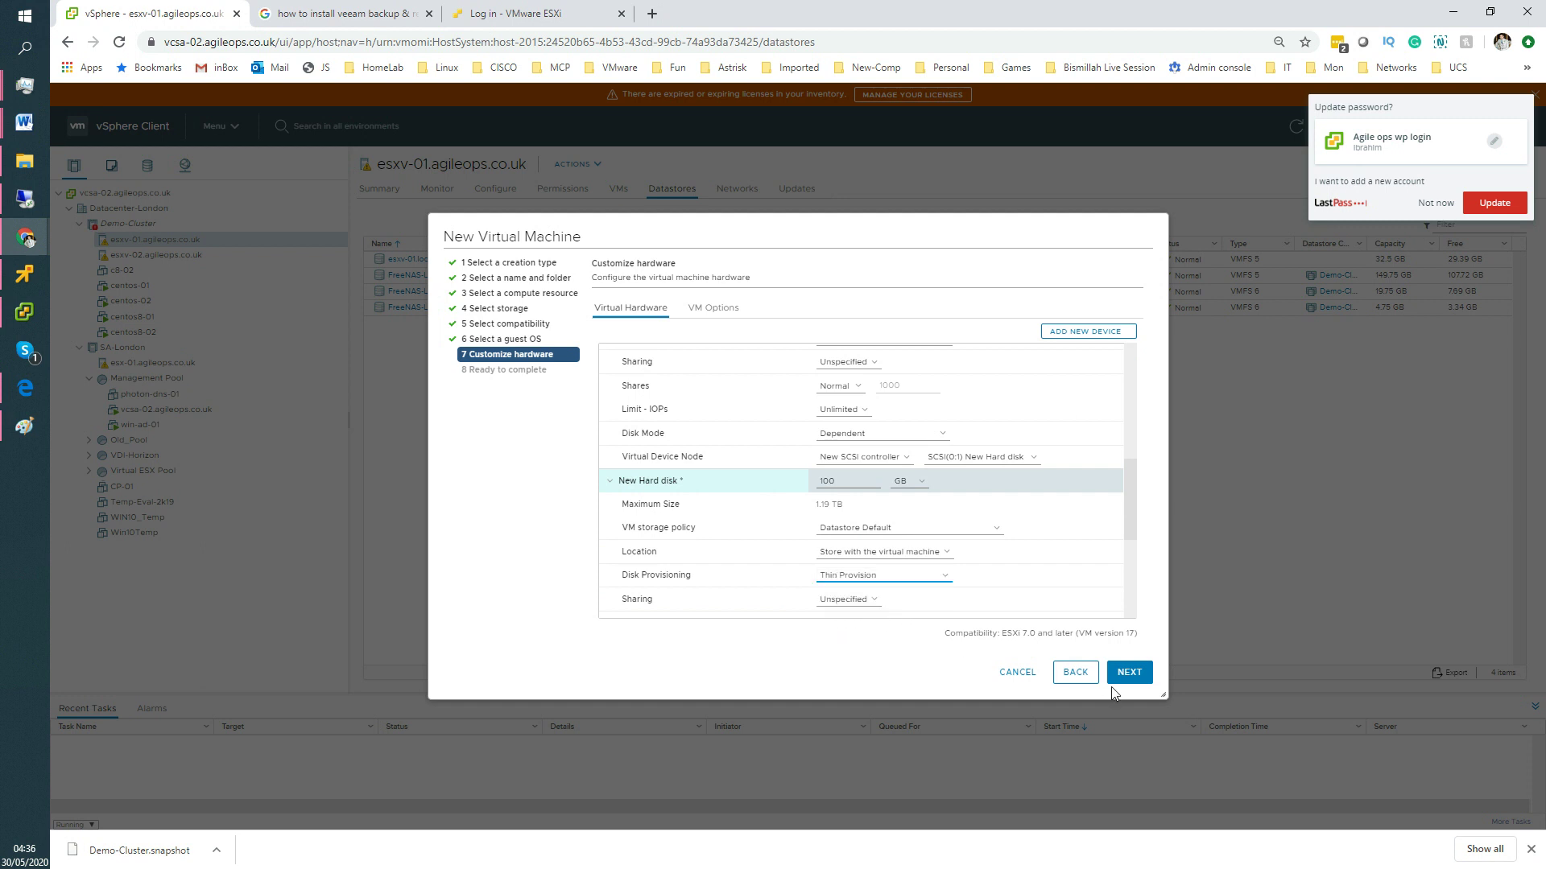
click(1132, 682)
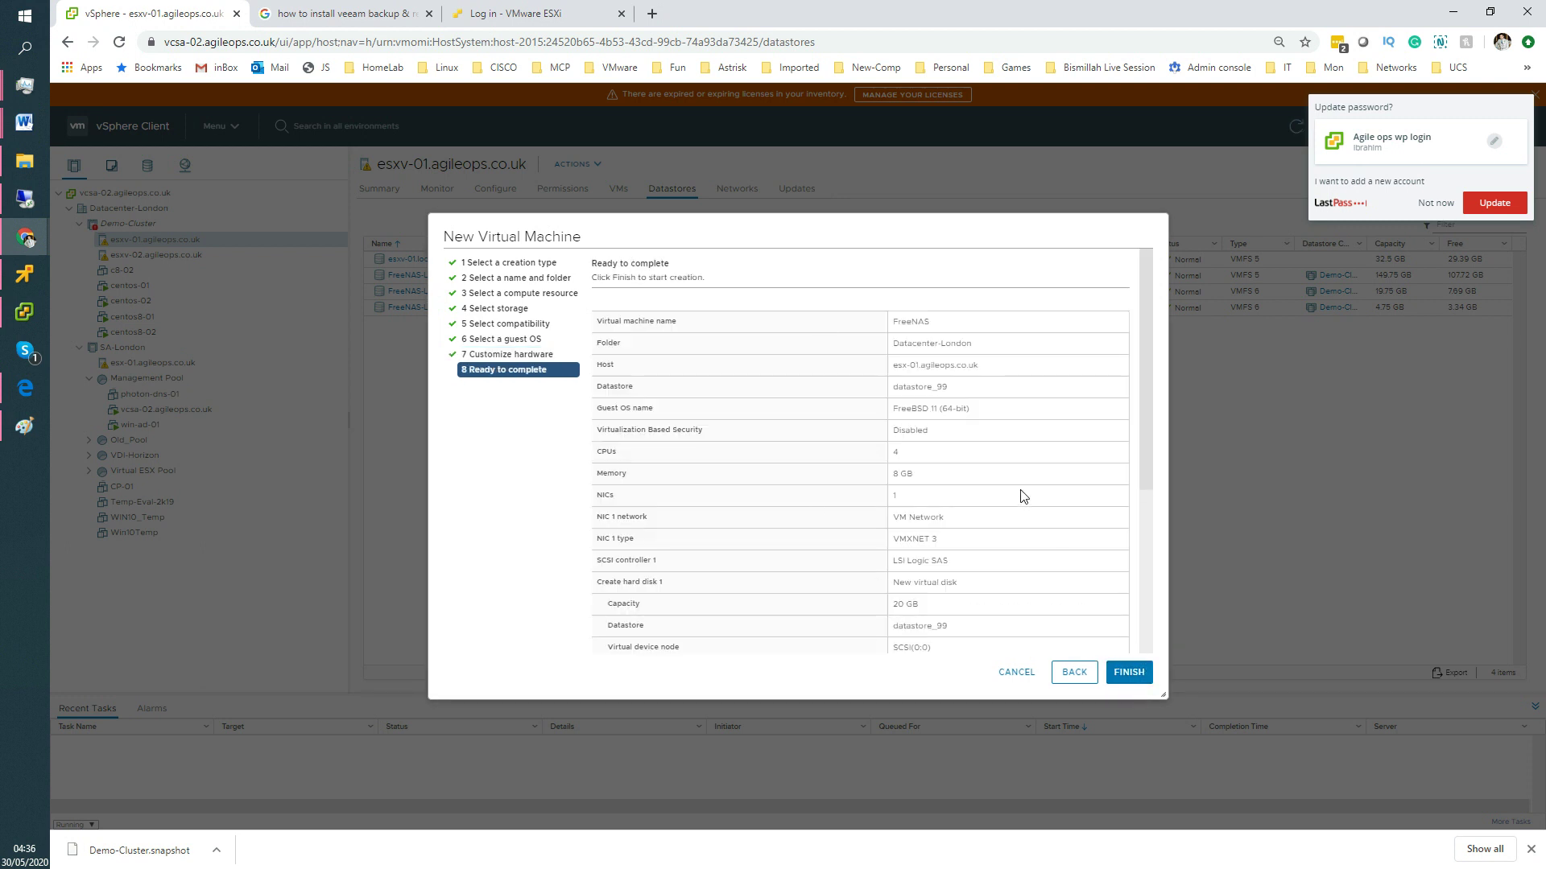
Review the datastore, guest OS, memory and 20 GB disk in the summary, then finish creating the VM.
scroll(1024, 496, down, 5)
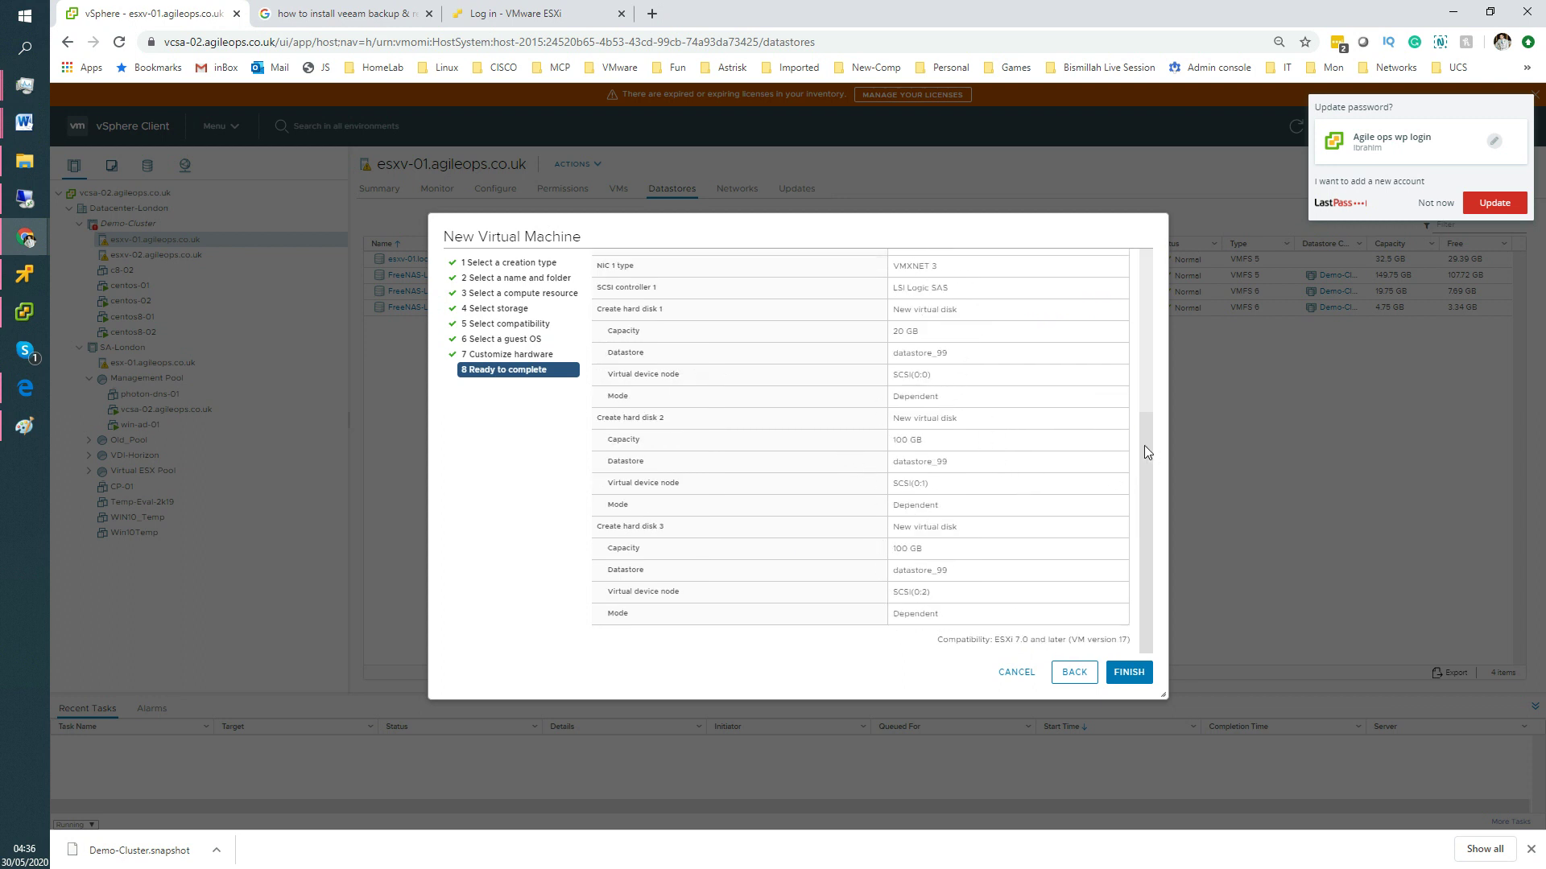
scroll(1148, 452, up, 5)
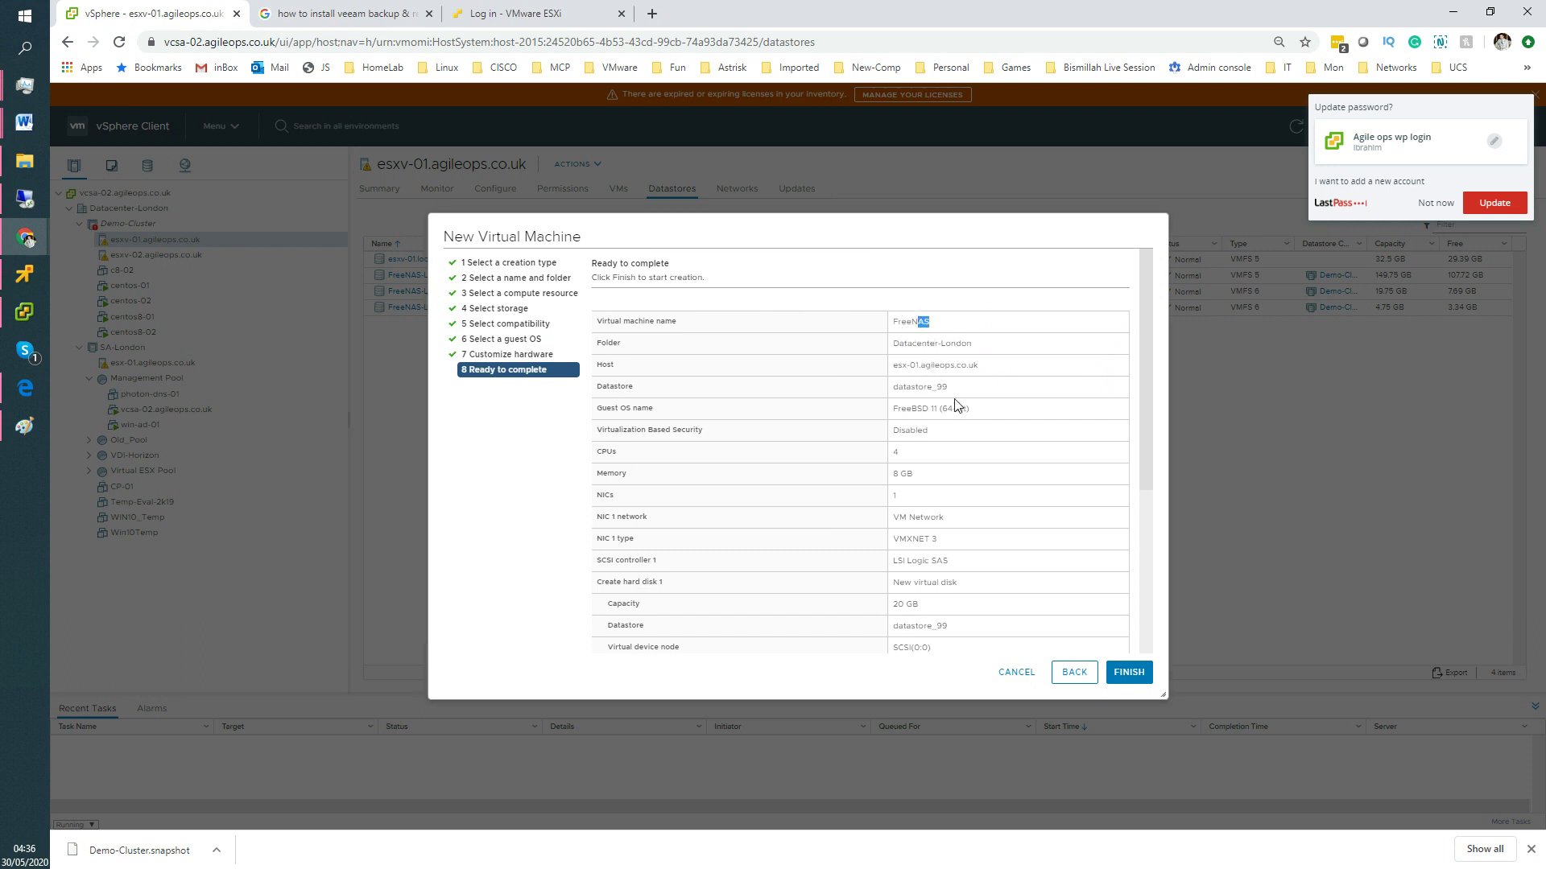
mouse_move(969, 409)
mouse_down()
mouse_move(880, 402)
mouse_move(992, 416)
mouse_up()
drag(921, 455, 866, 480)
scroll(968, 564, down, 2)
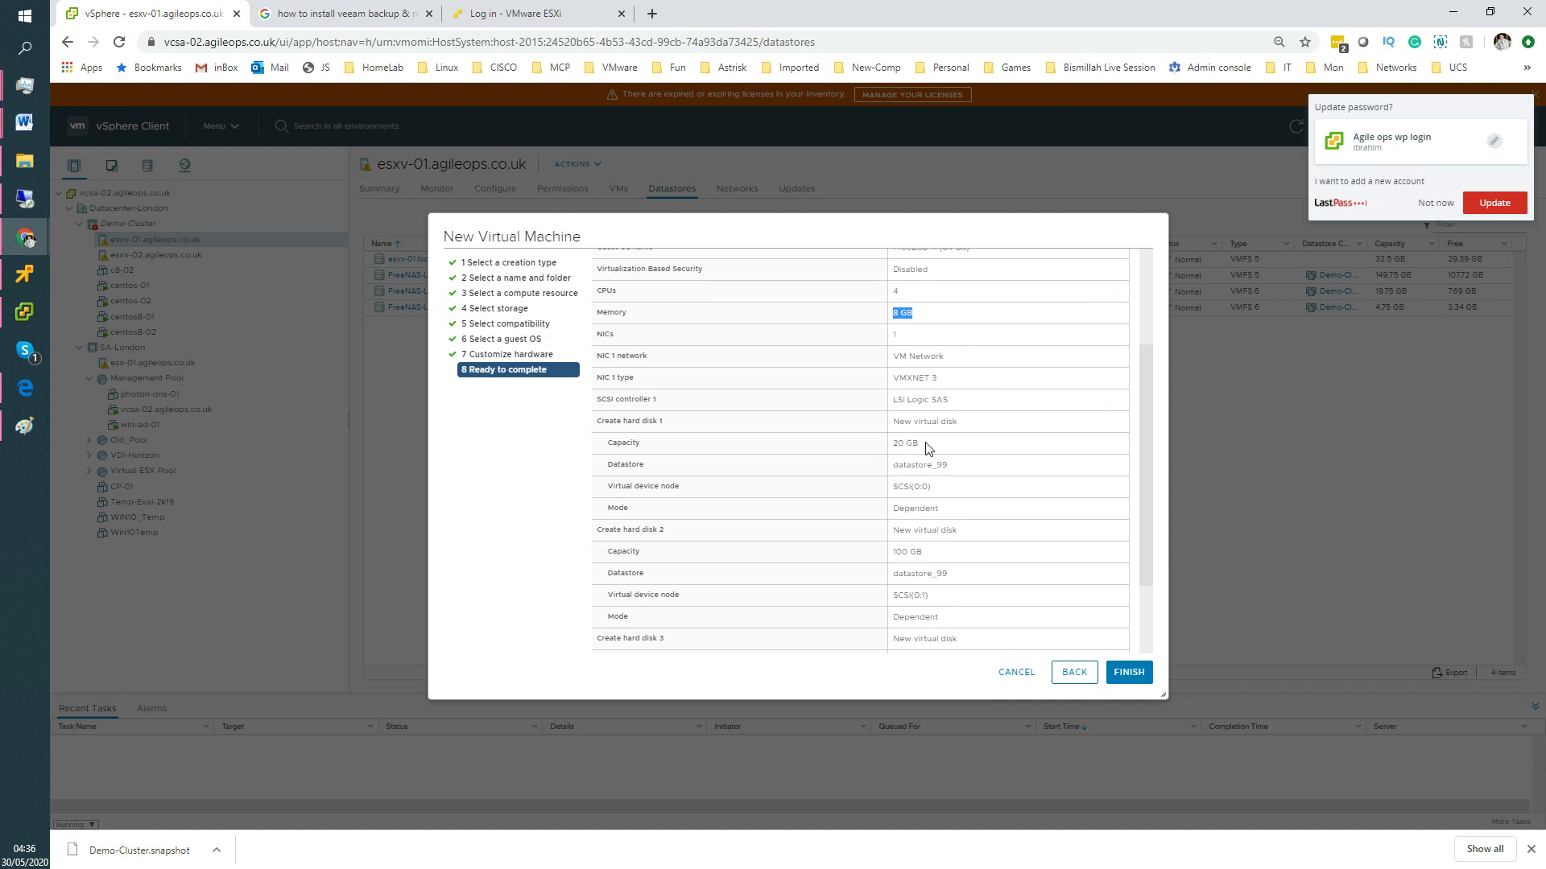
drag(928, 448, 886, 448)
drag(886, 555, 918, 559)
scroll(966, 577, down, 2)
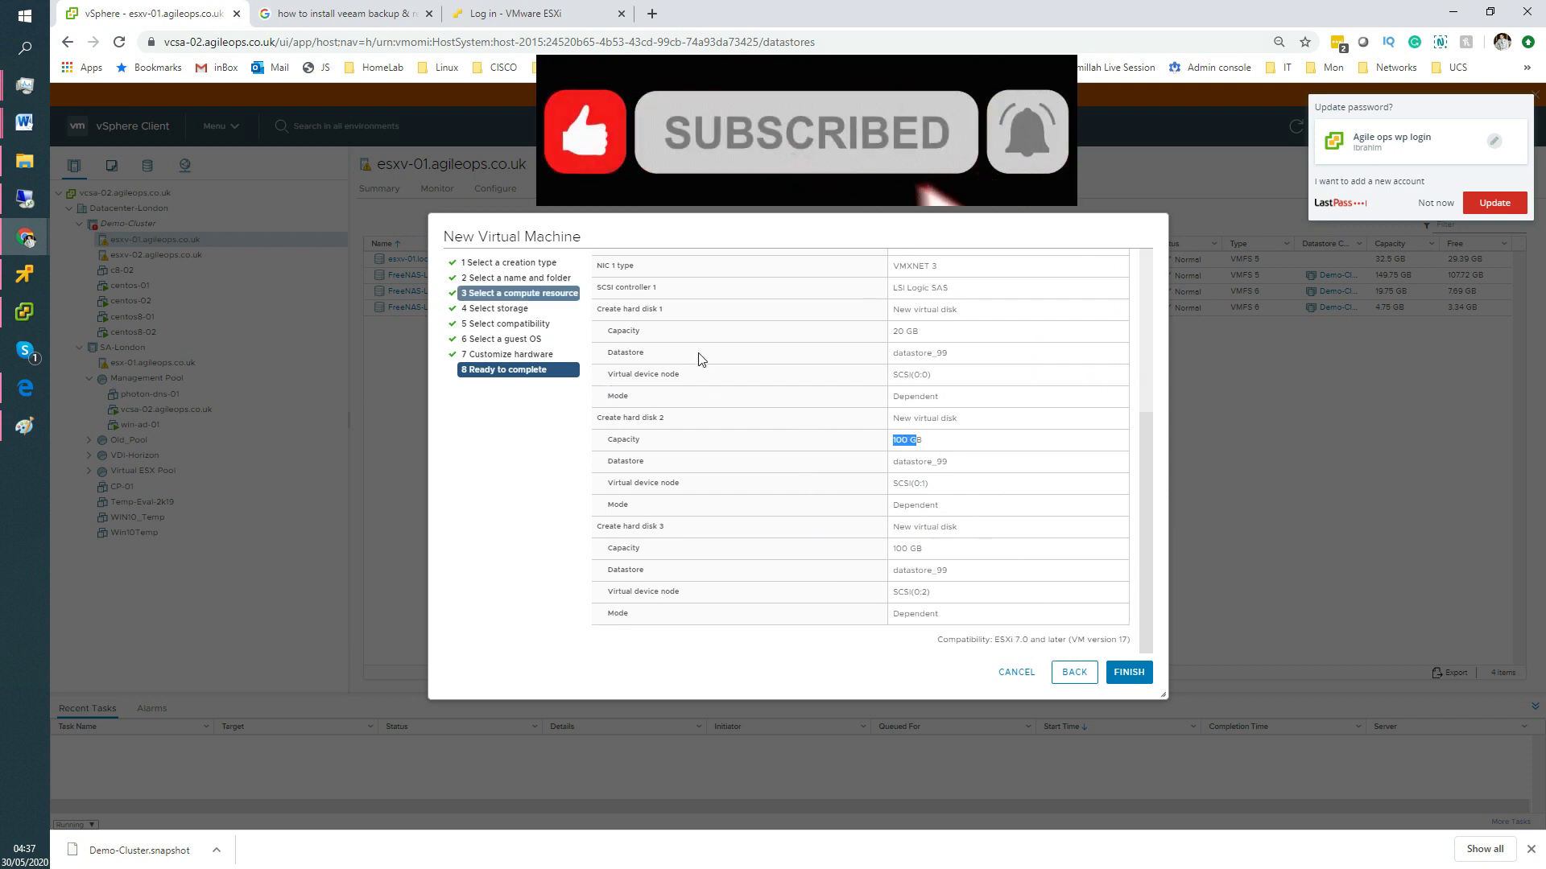
click(1127, 674)
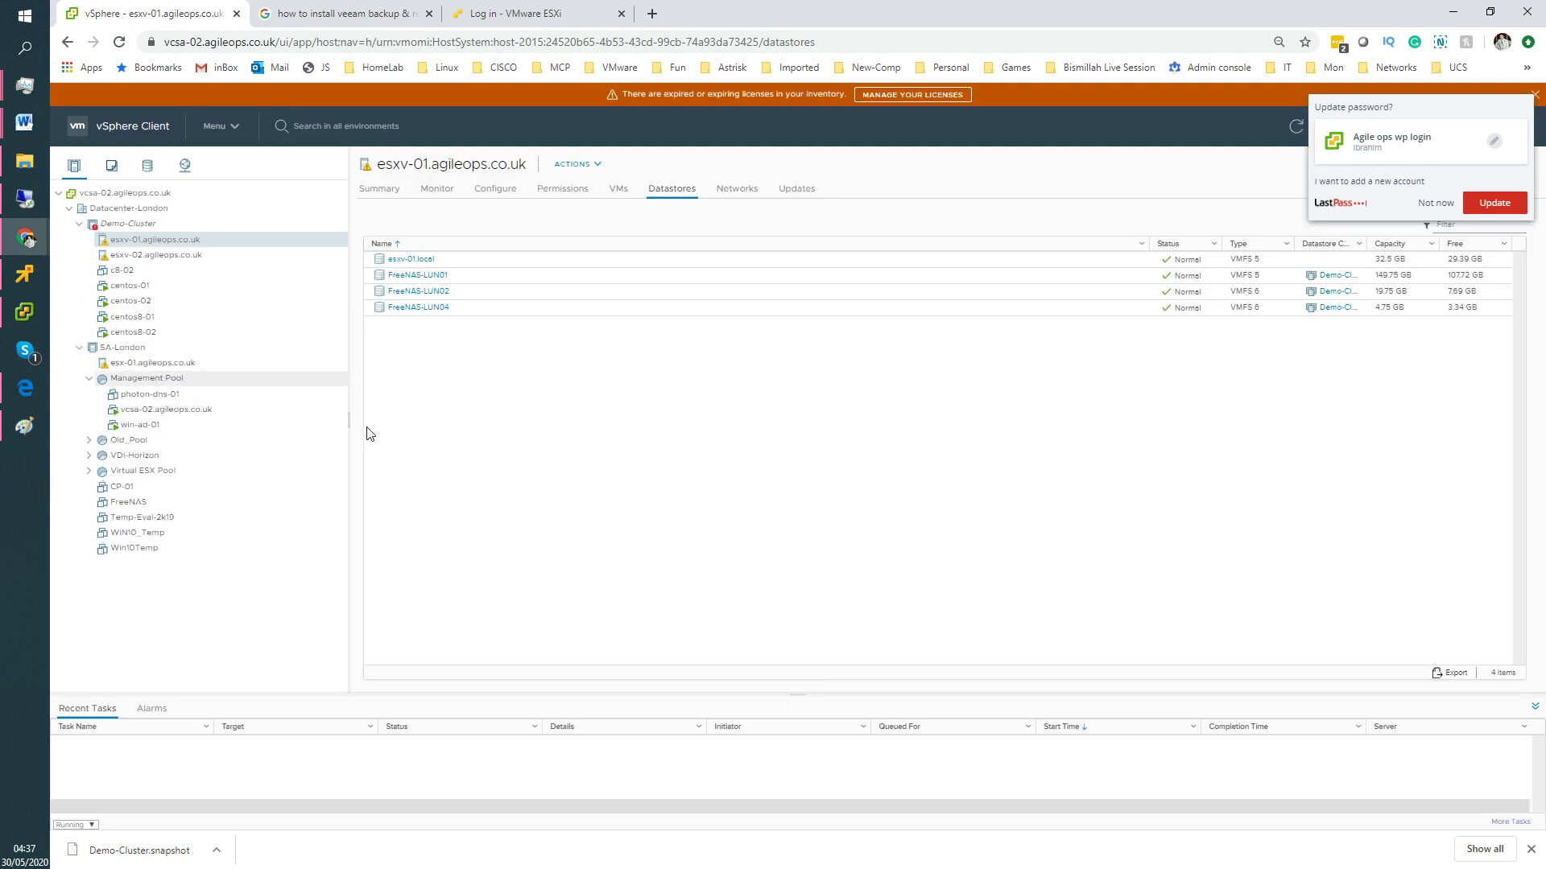
Redisplay the FreeNAS console menu showing web interface 192.168.1.150, then release and hide the console.
click(1451, 18)
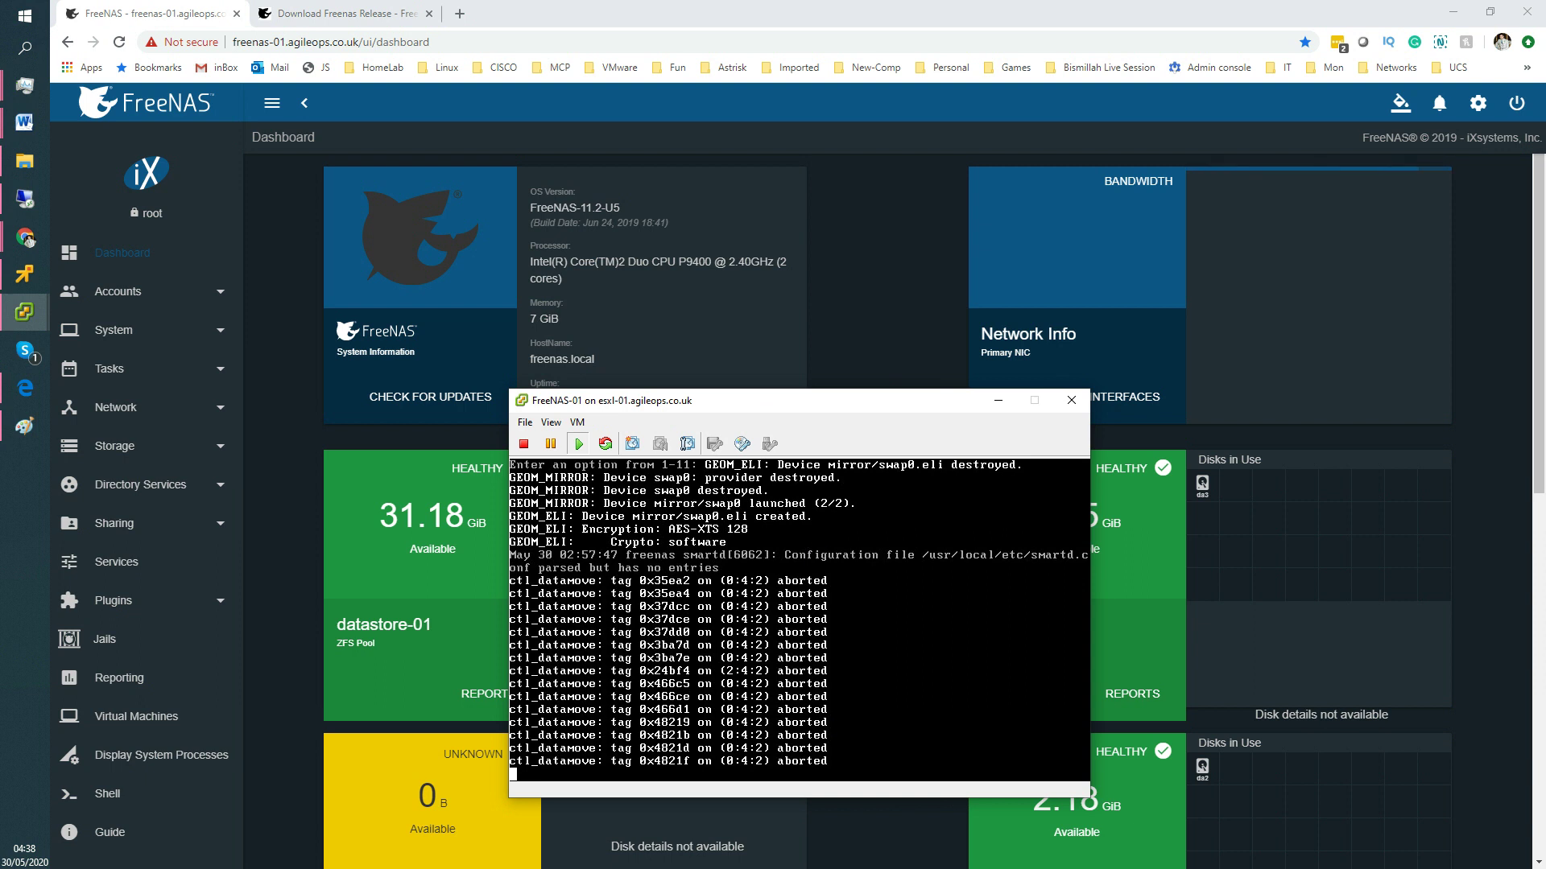
click(820, 538)
key(Return)
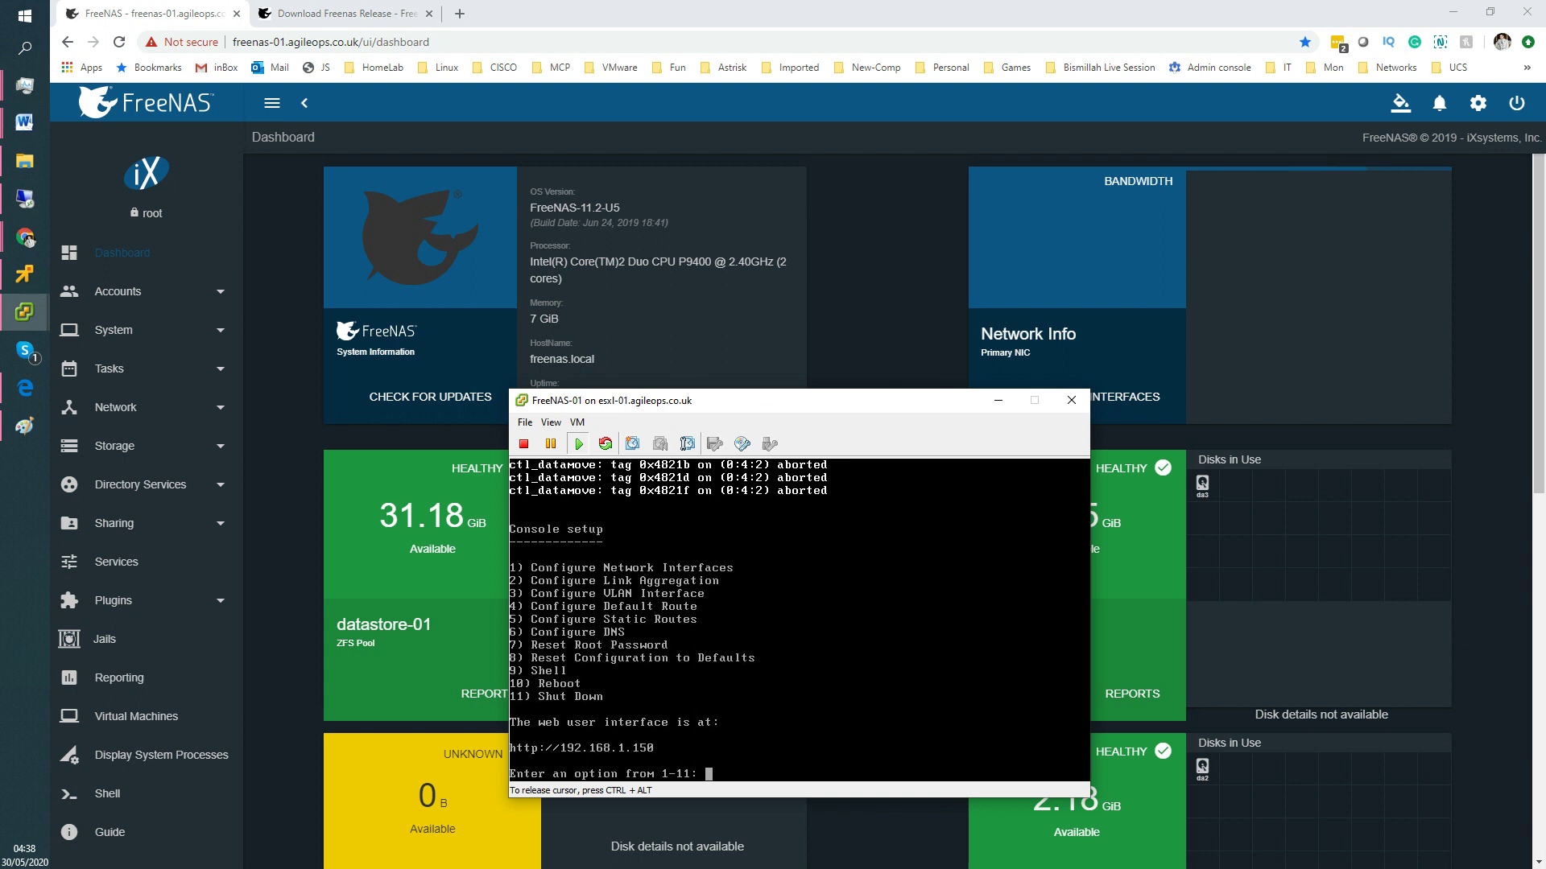
key(ctrl+alt)
click(997, 400)
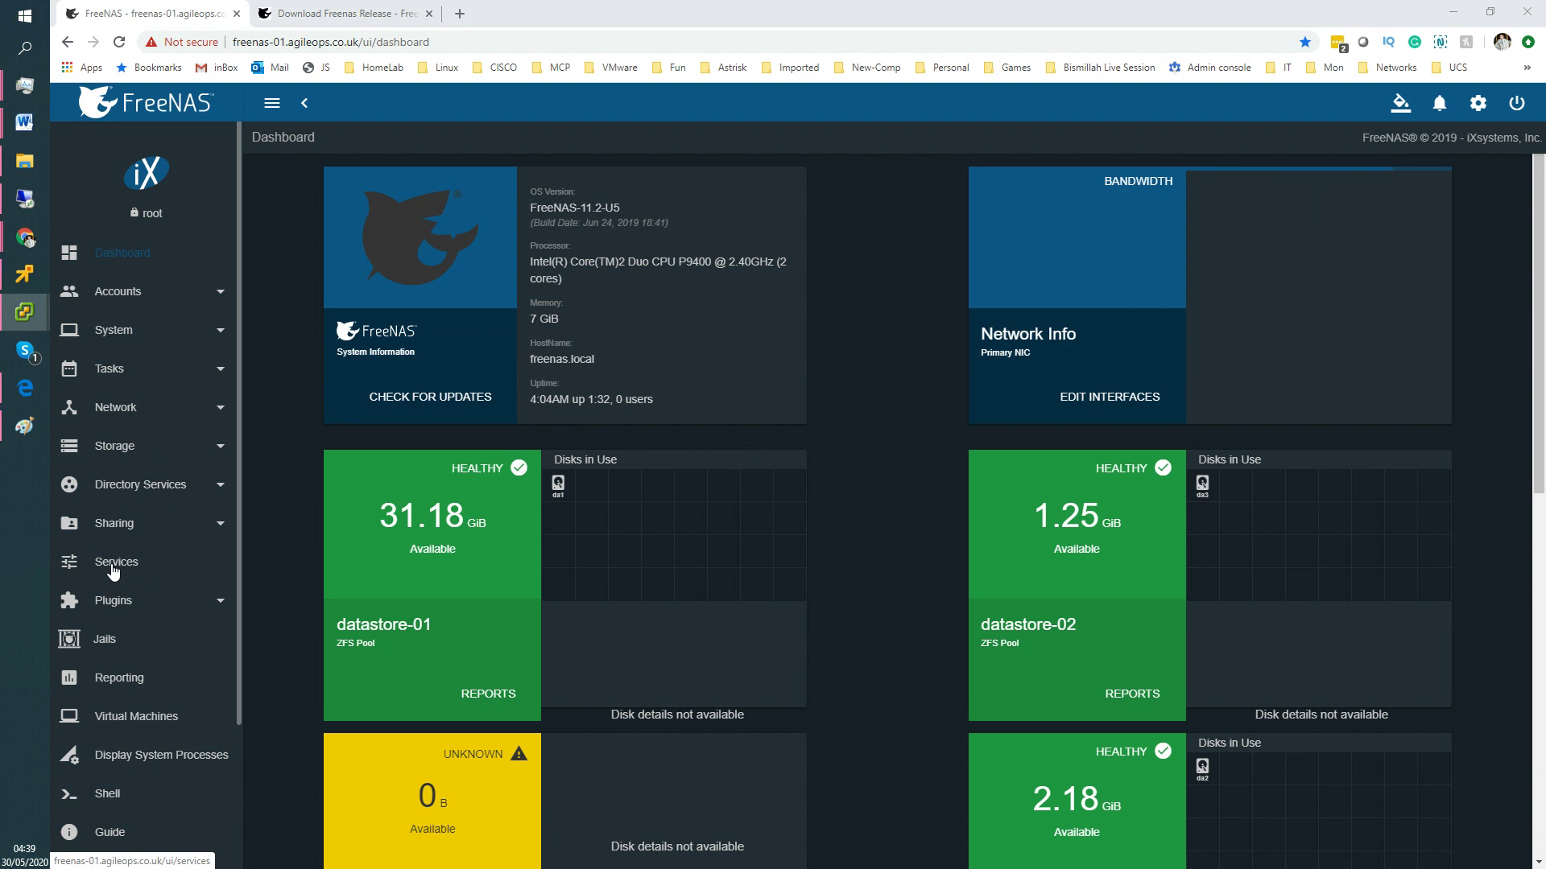
View the FreeNAS Services page with iSCSI and NFS running, then switch to the VMware client.
click(112, 567)
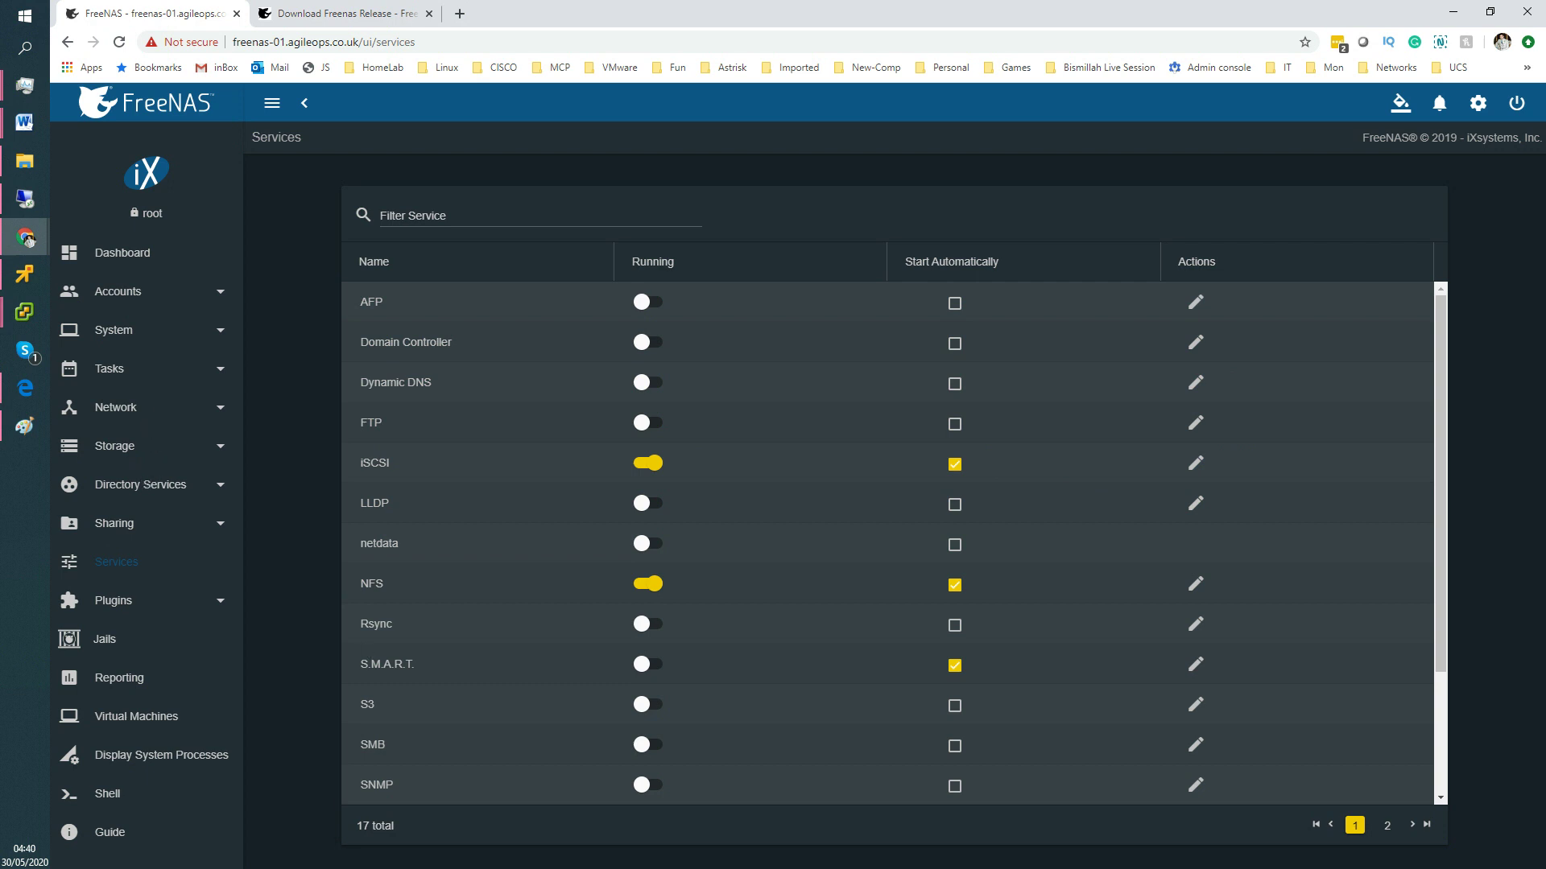
click(24, 311)
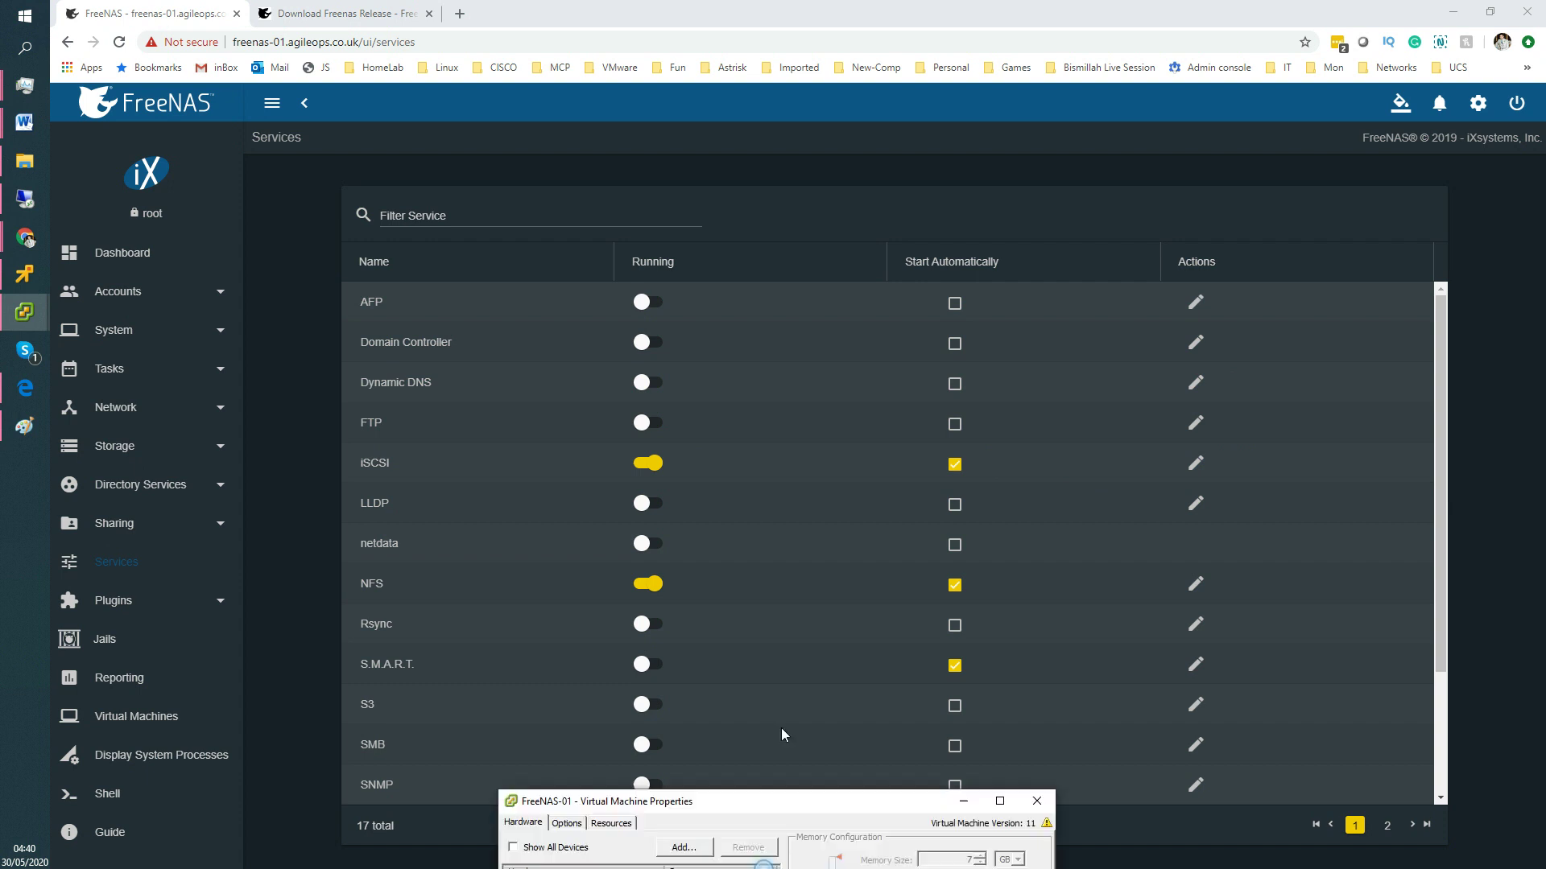
Add a new 40 GB thin-provisioned hard disk on SCSI (0:4) through the Add Hardware wizard.
click(830, 253)
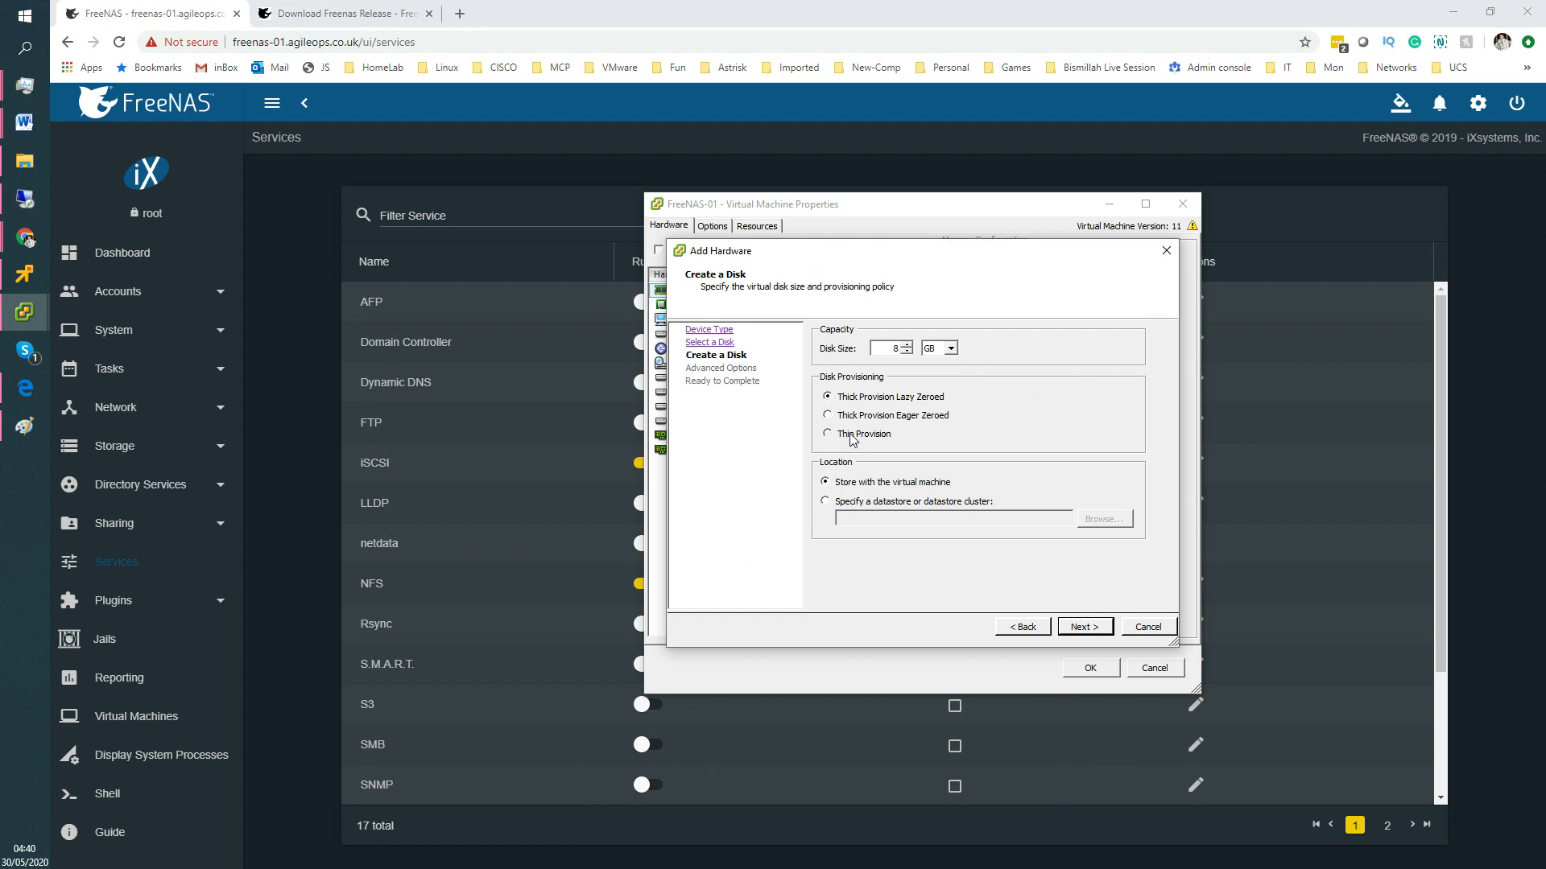
click(854, 438)
click(1079, 628)
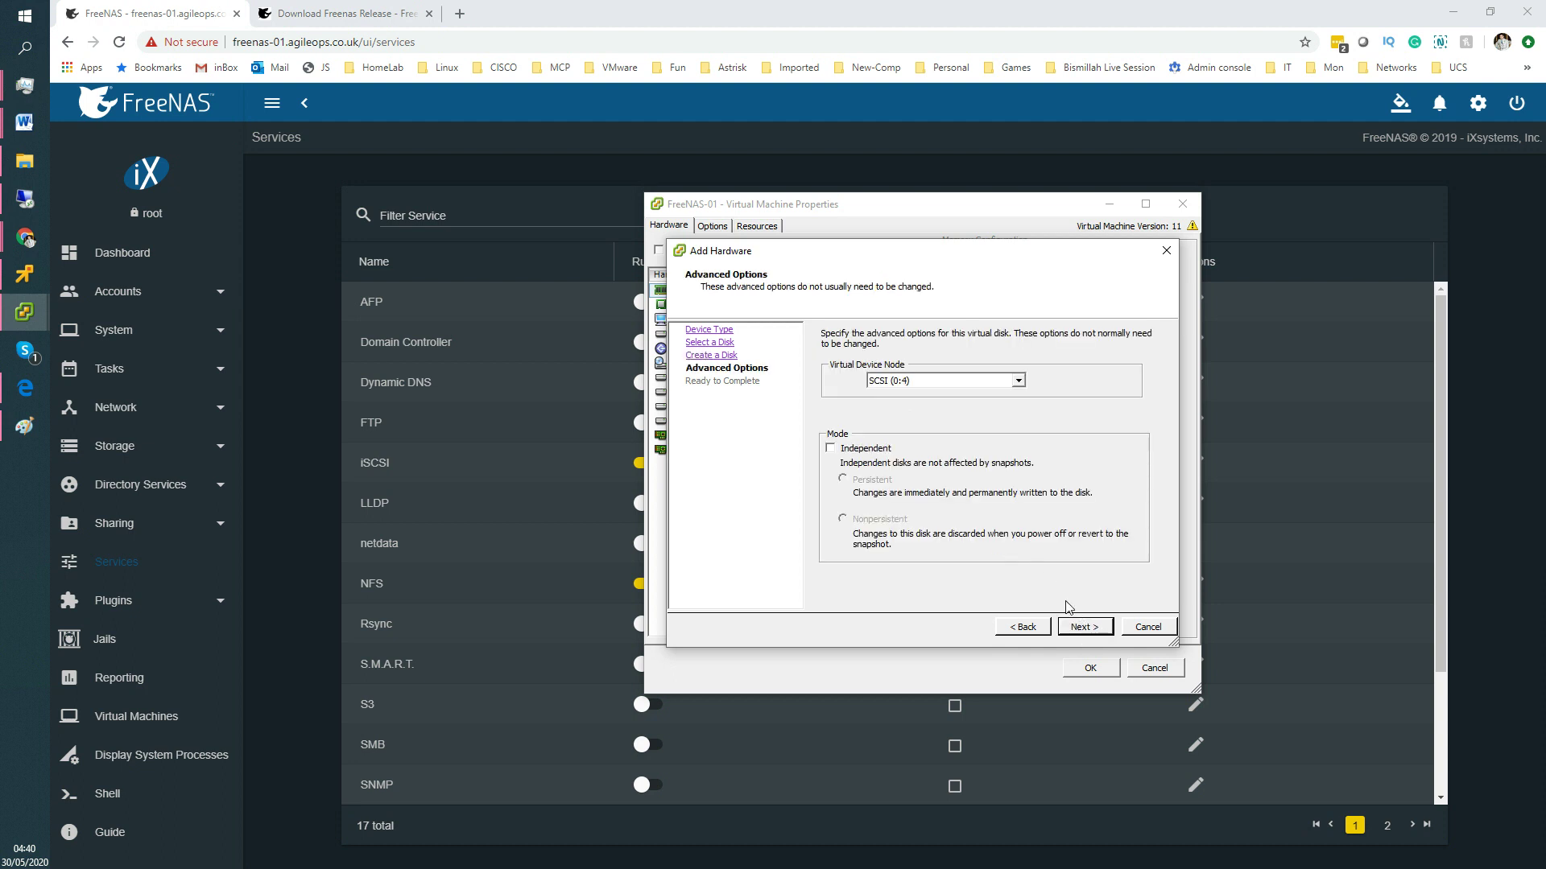
click(1085, 627)
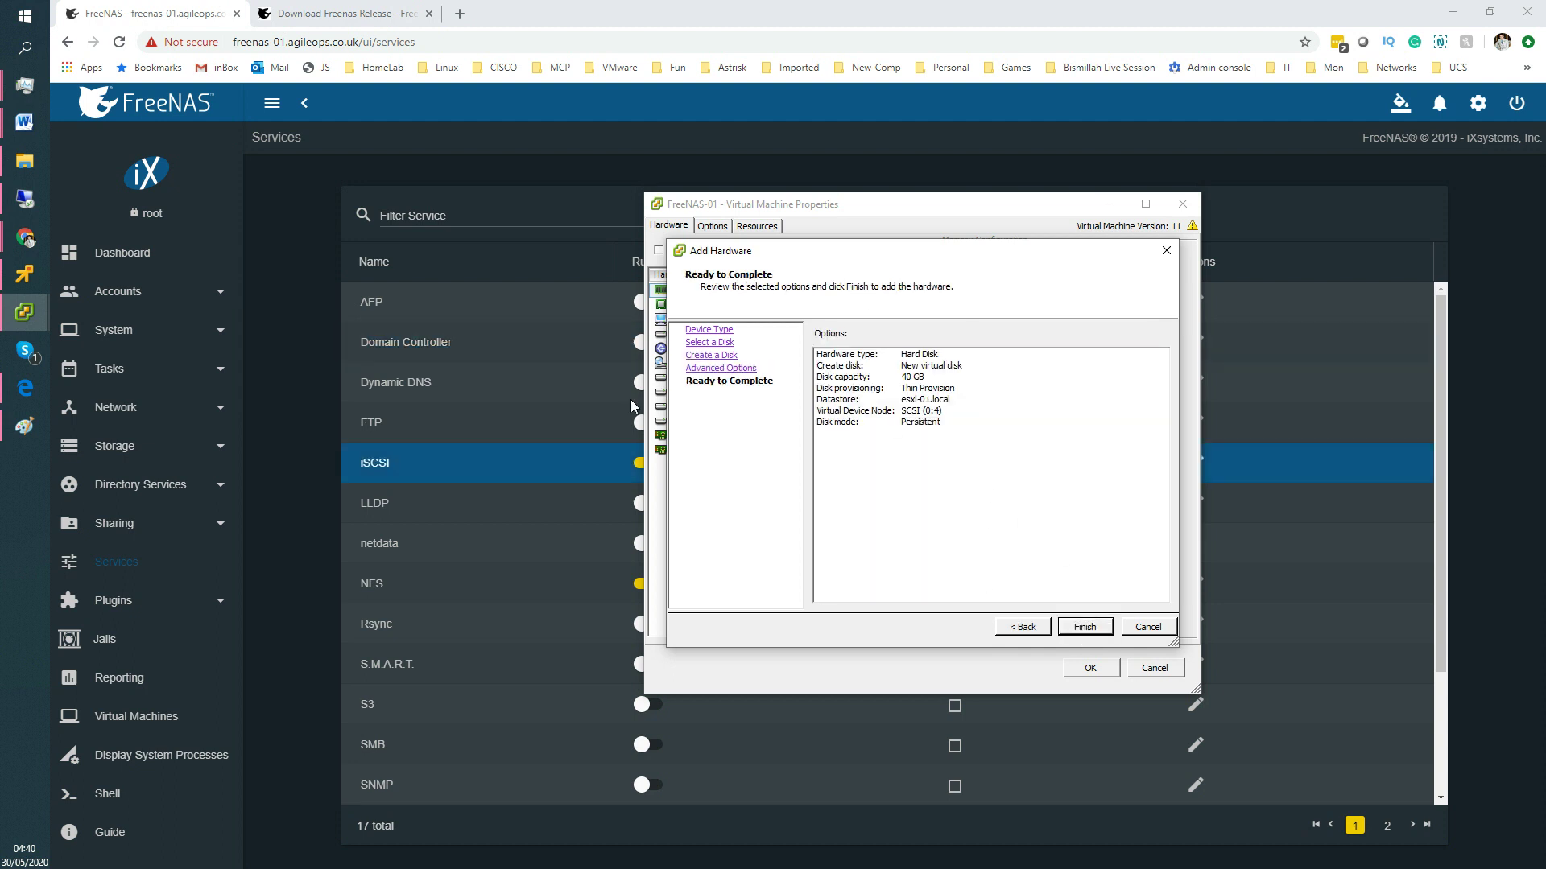
click(1085, 627)
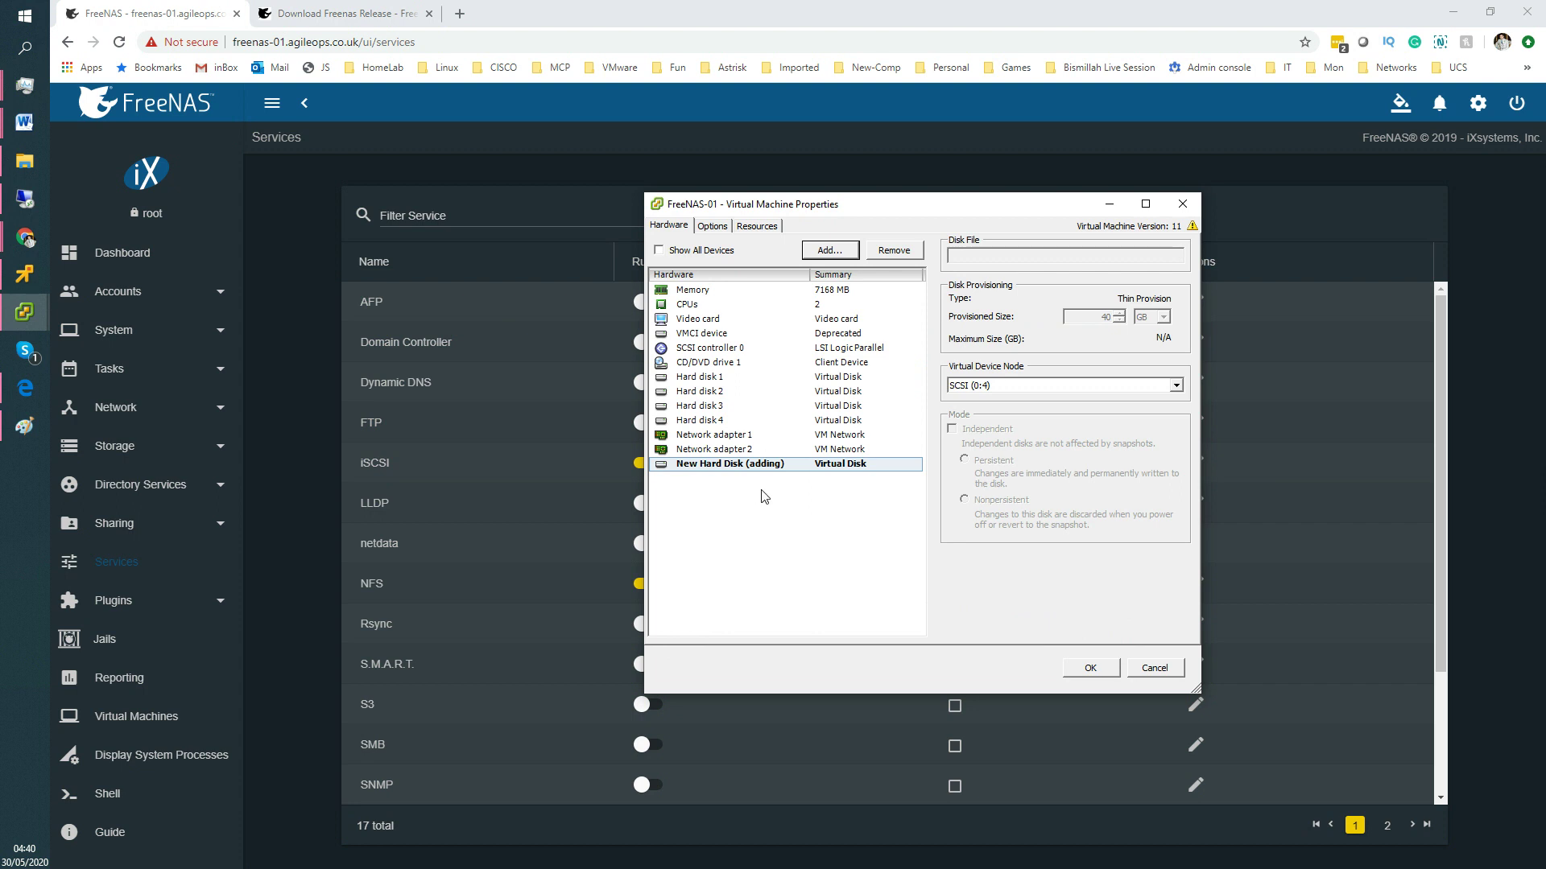
Check Hard disks 1–4 and the new disk, then apply the changes to FreeNAS-01.
click(701, 377)
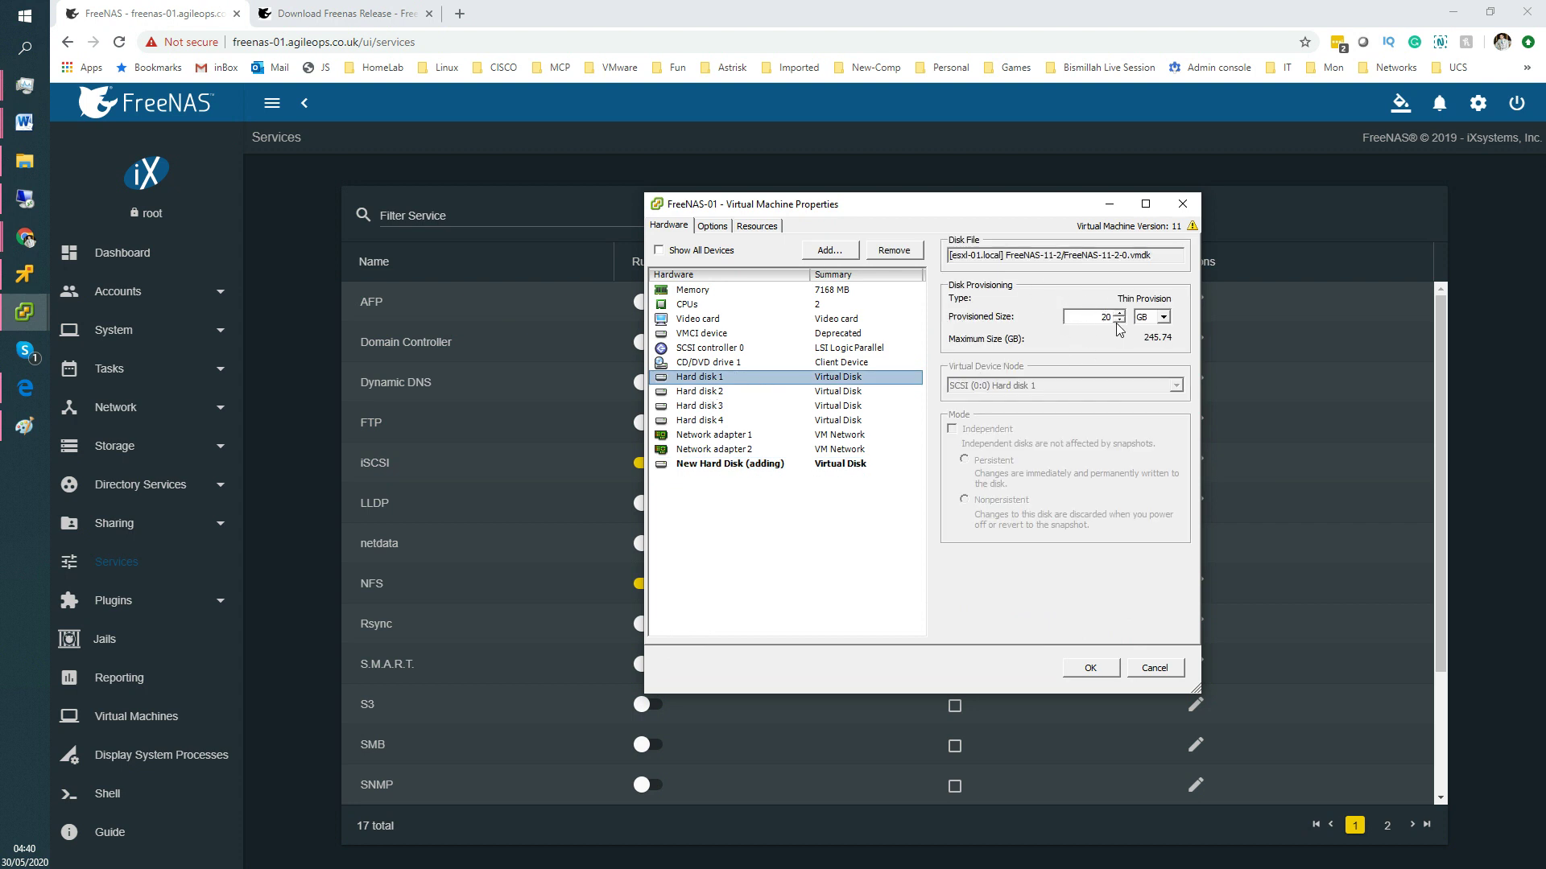
click(735, 393)
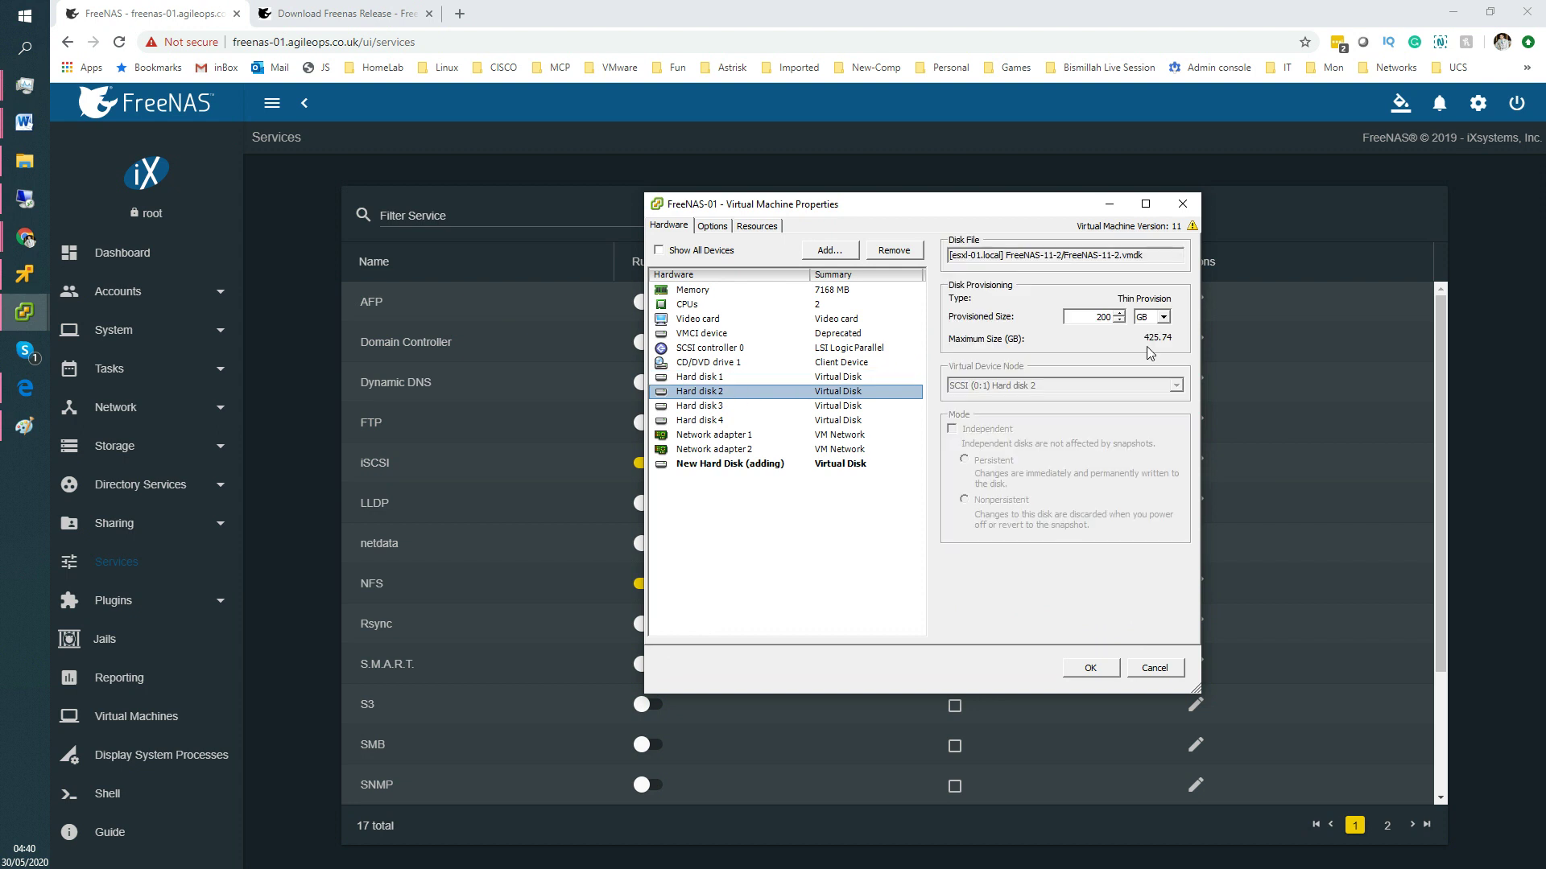
click(716, 407)
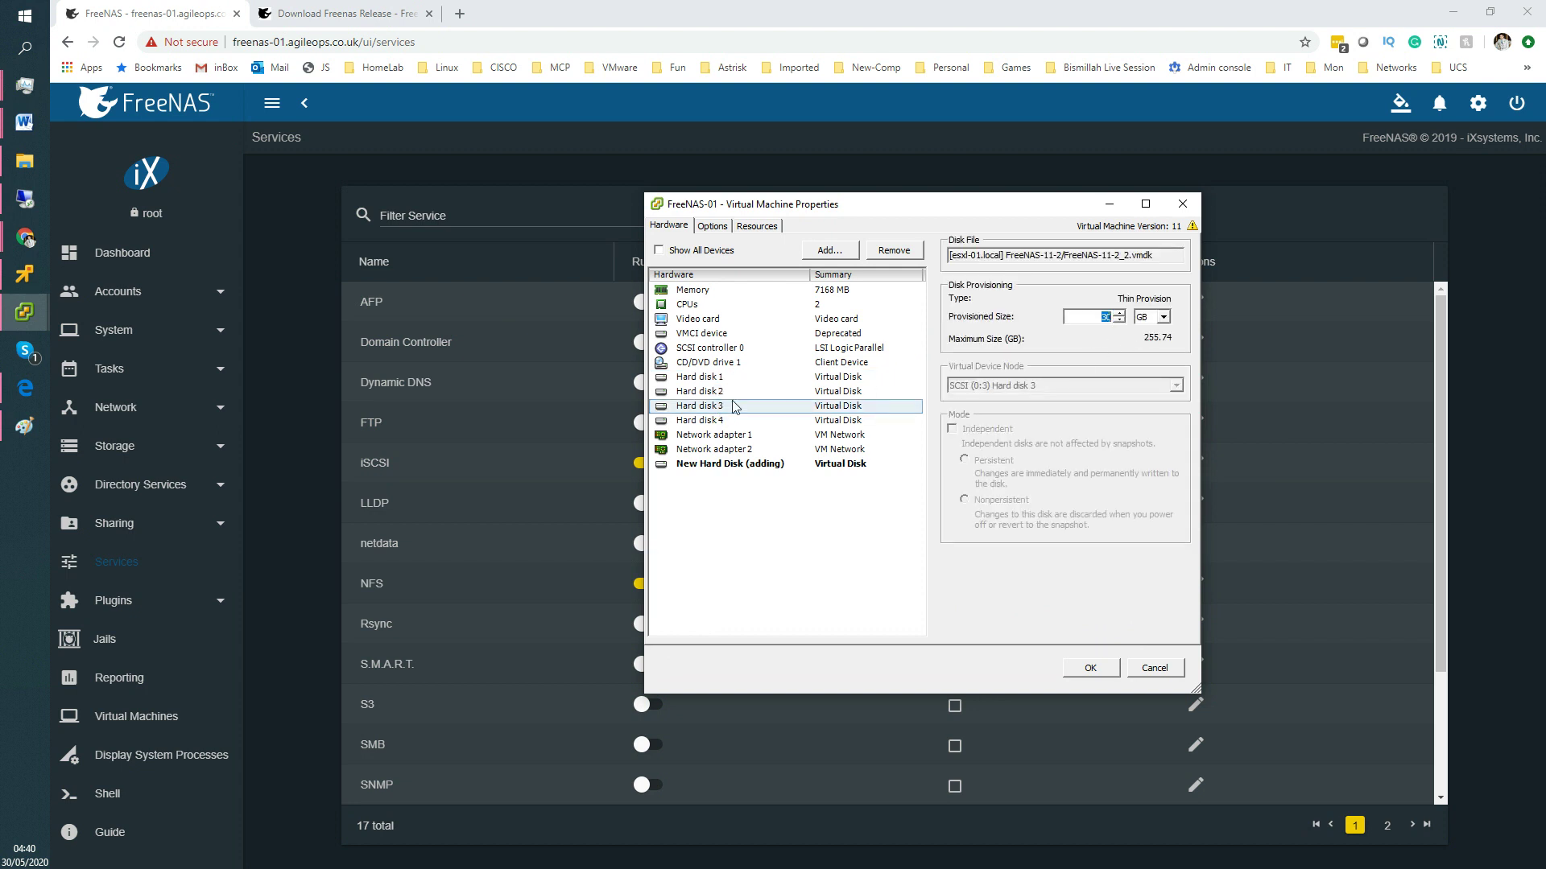
click(696, 424)
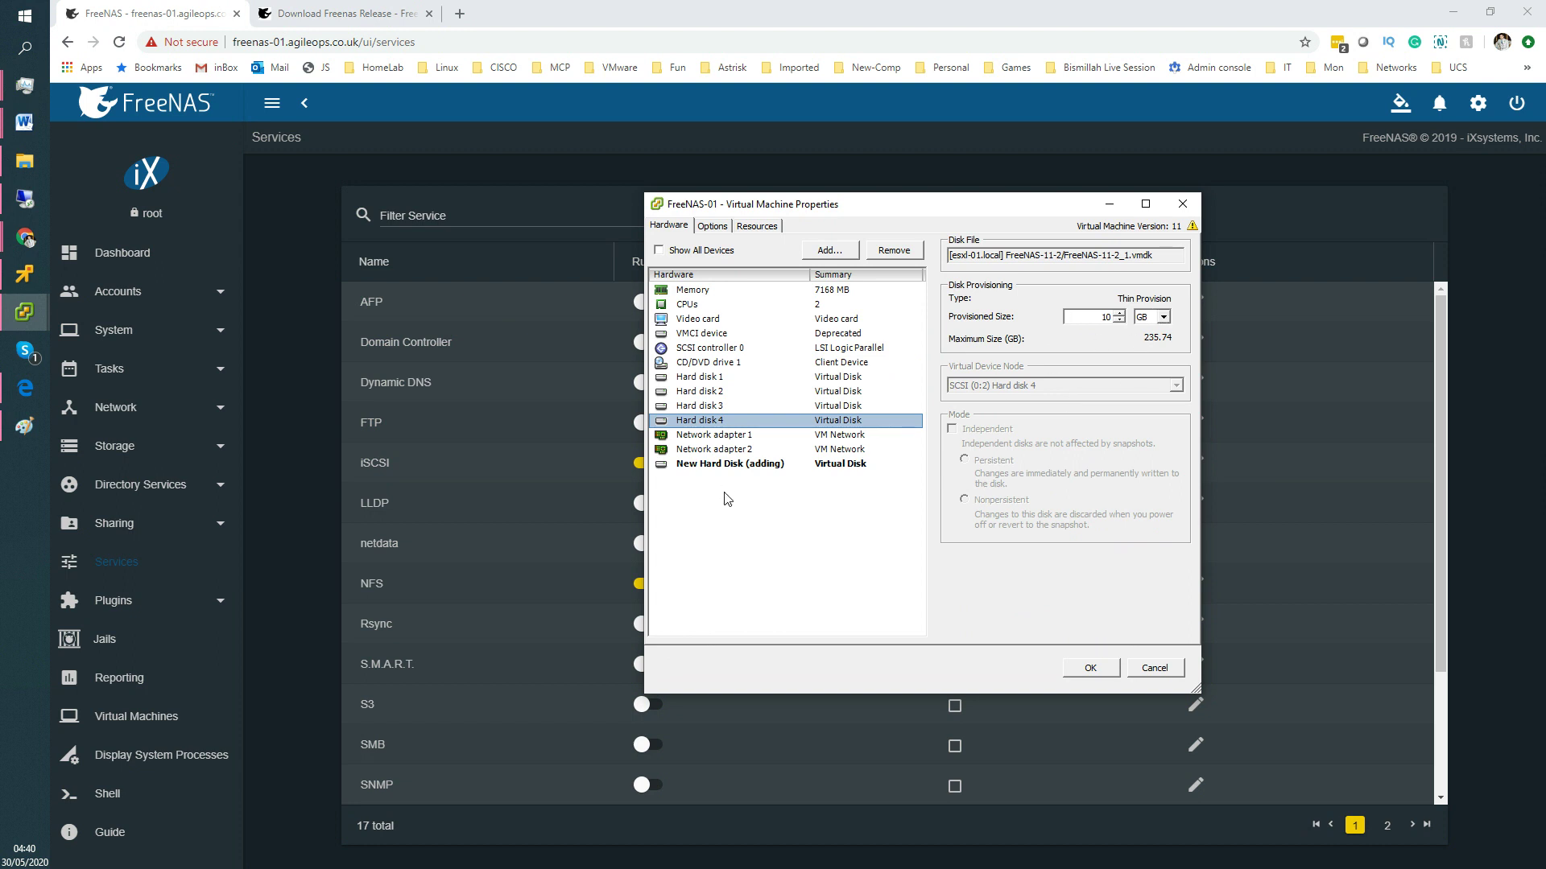
click(711, 465)
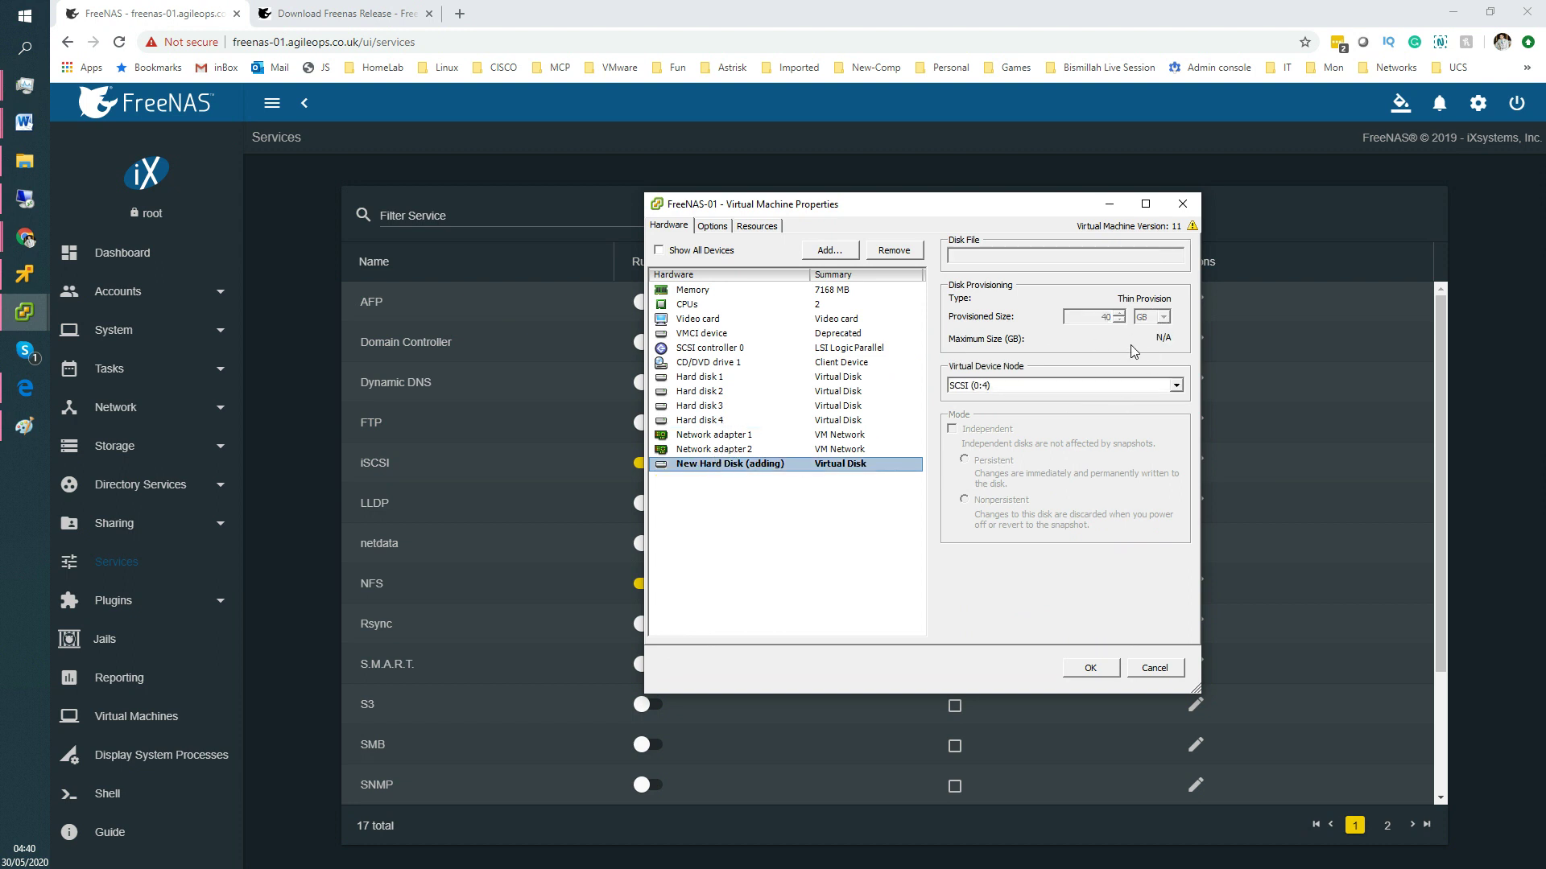
click(1094, 667)
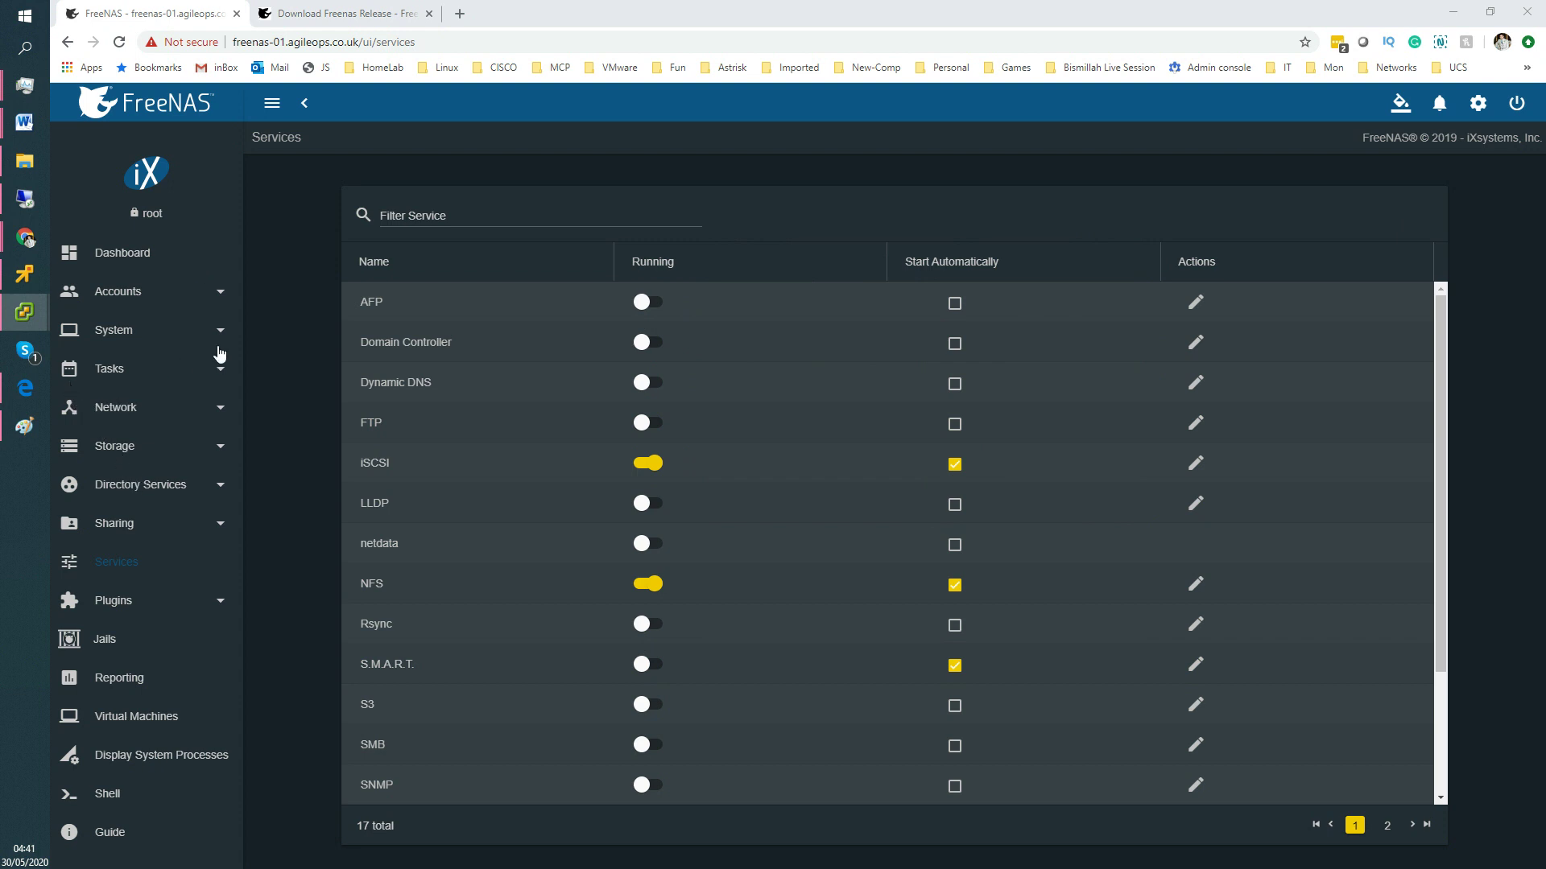
Open the Pool Manager for a new pool and select all available disks, showing the 40 GiB da4.
click(129, 451)
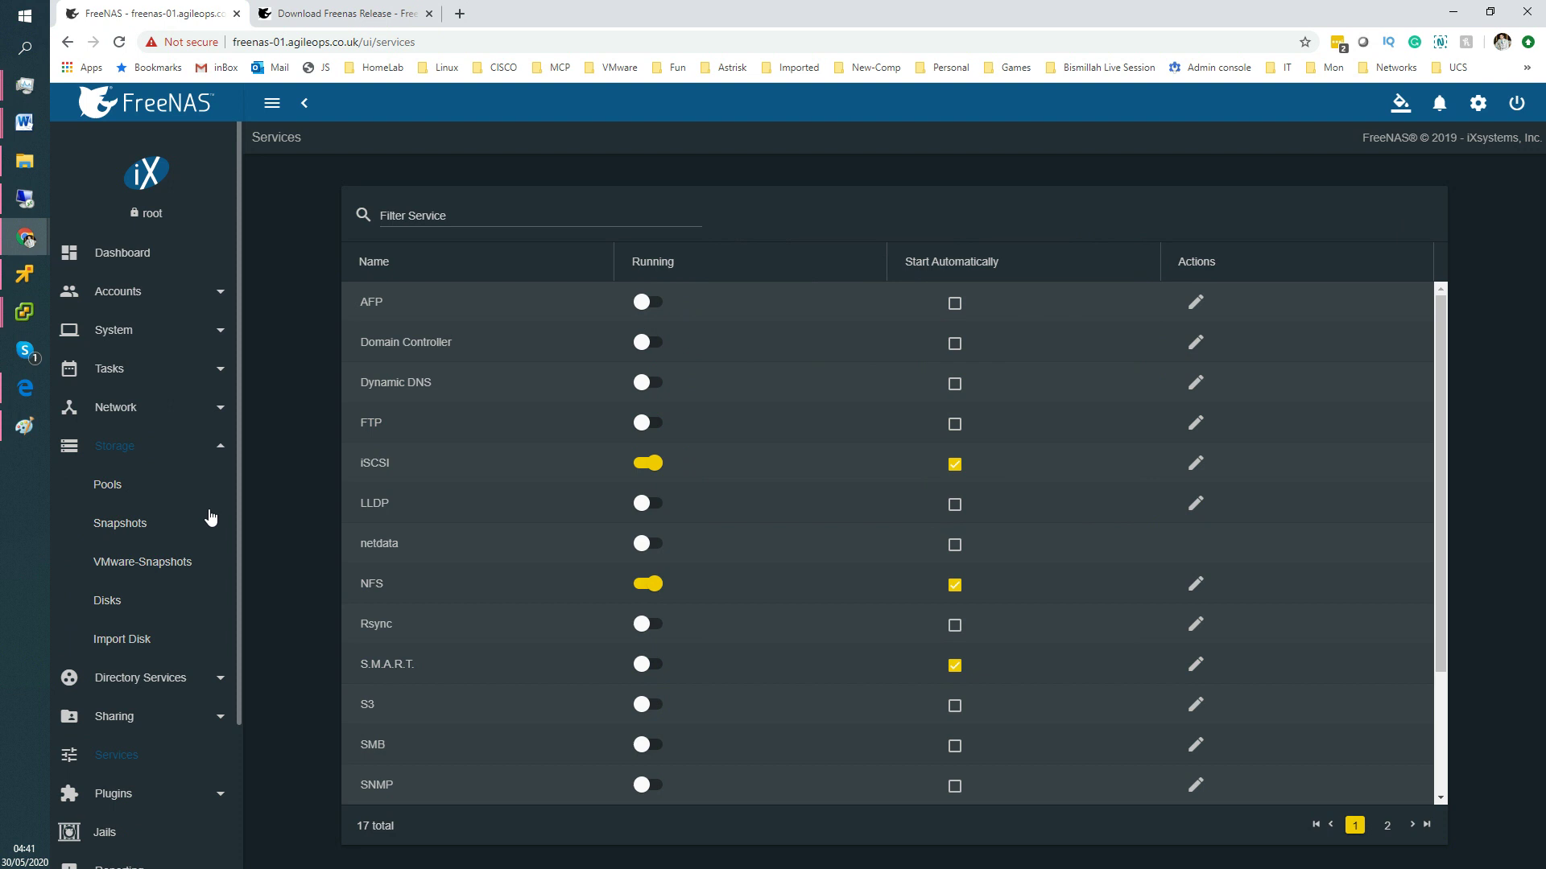
click(108, 485)
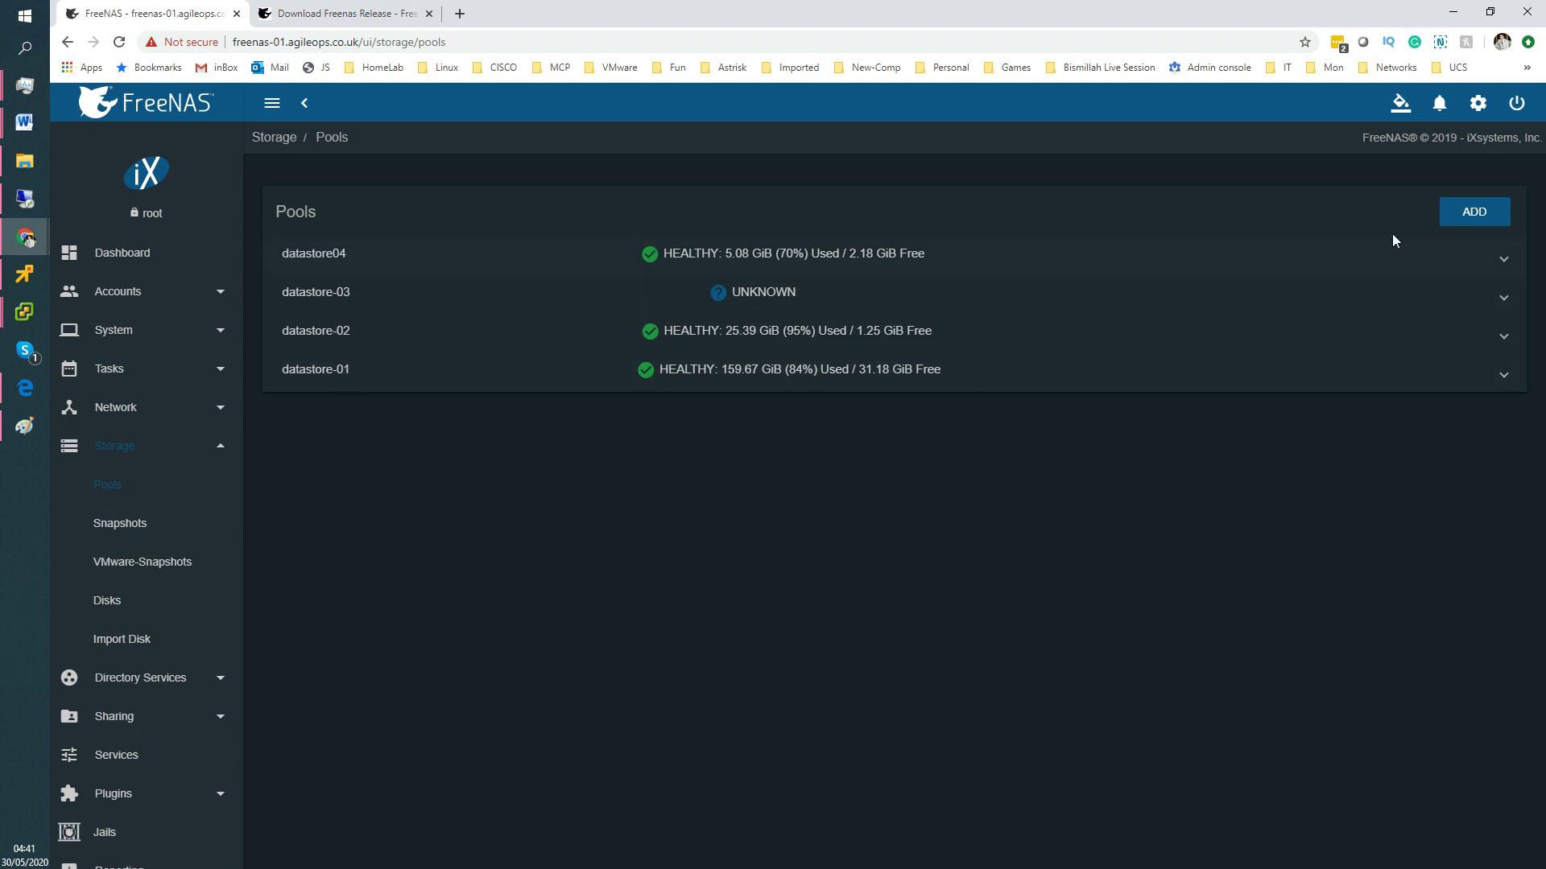
click(1474, 211)
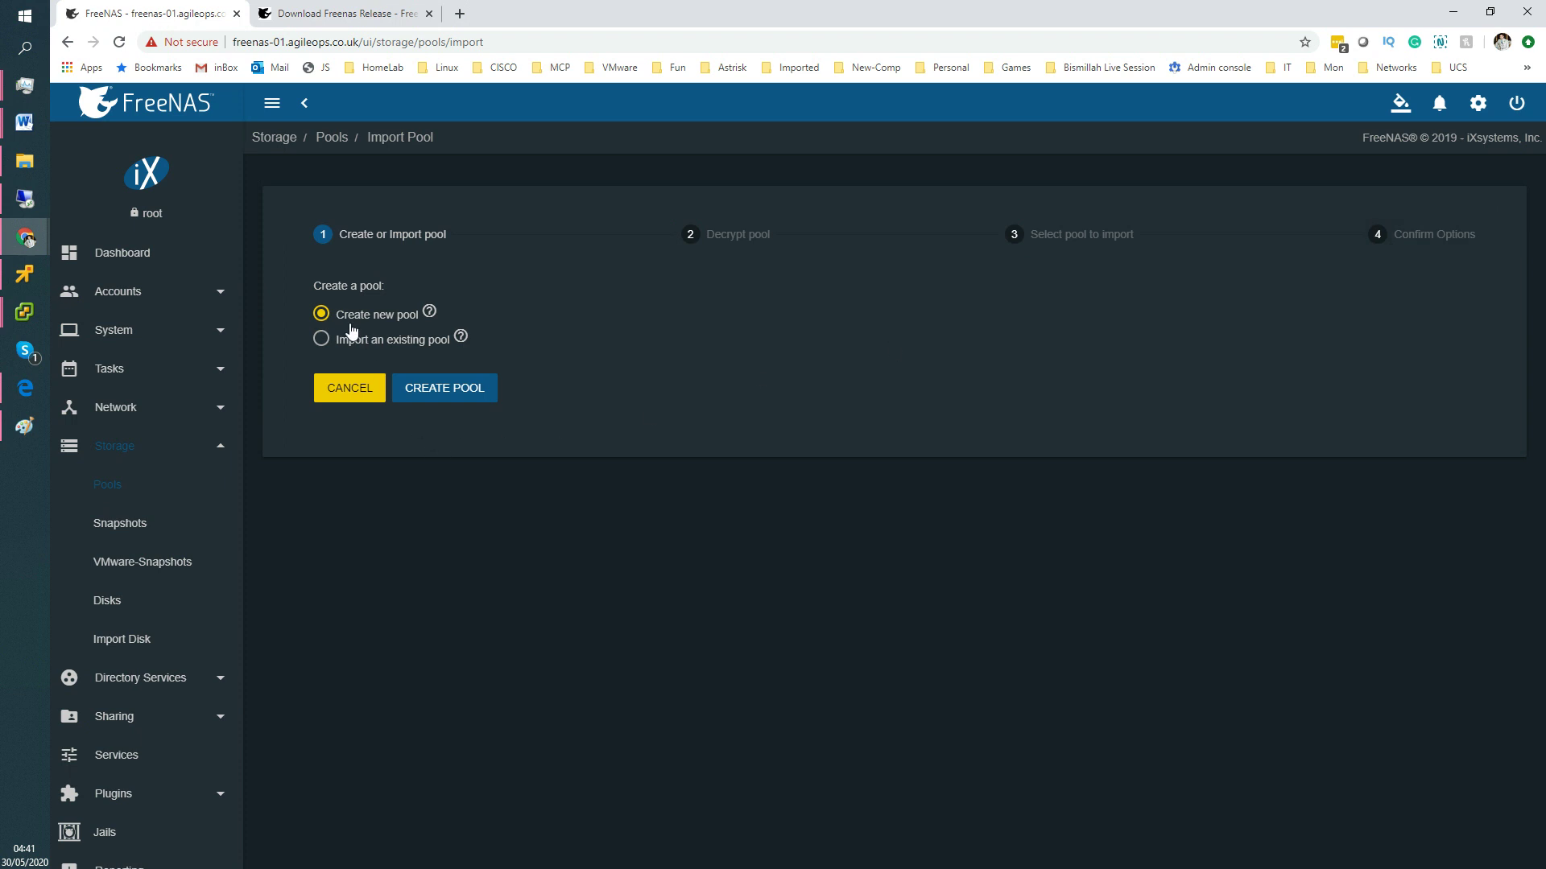
click(432, 390)
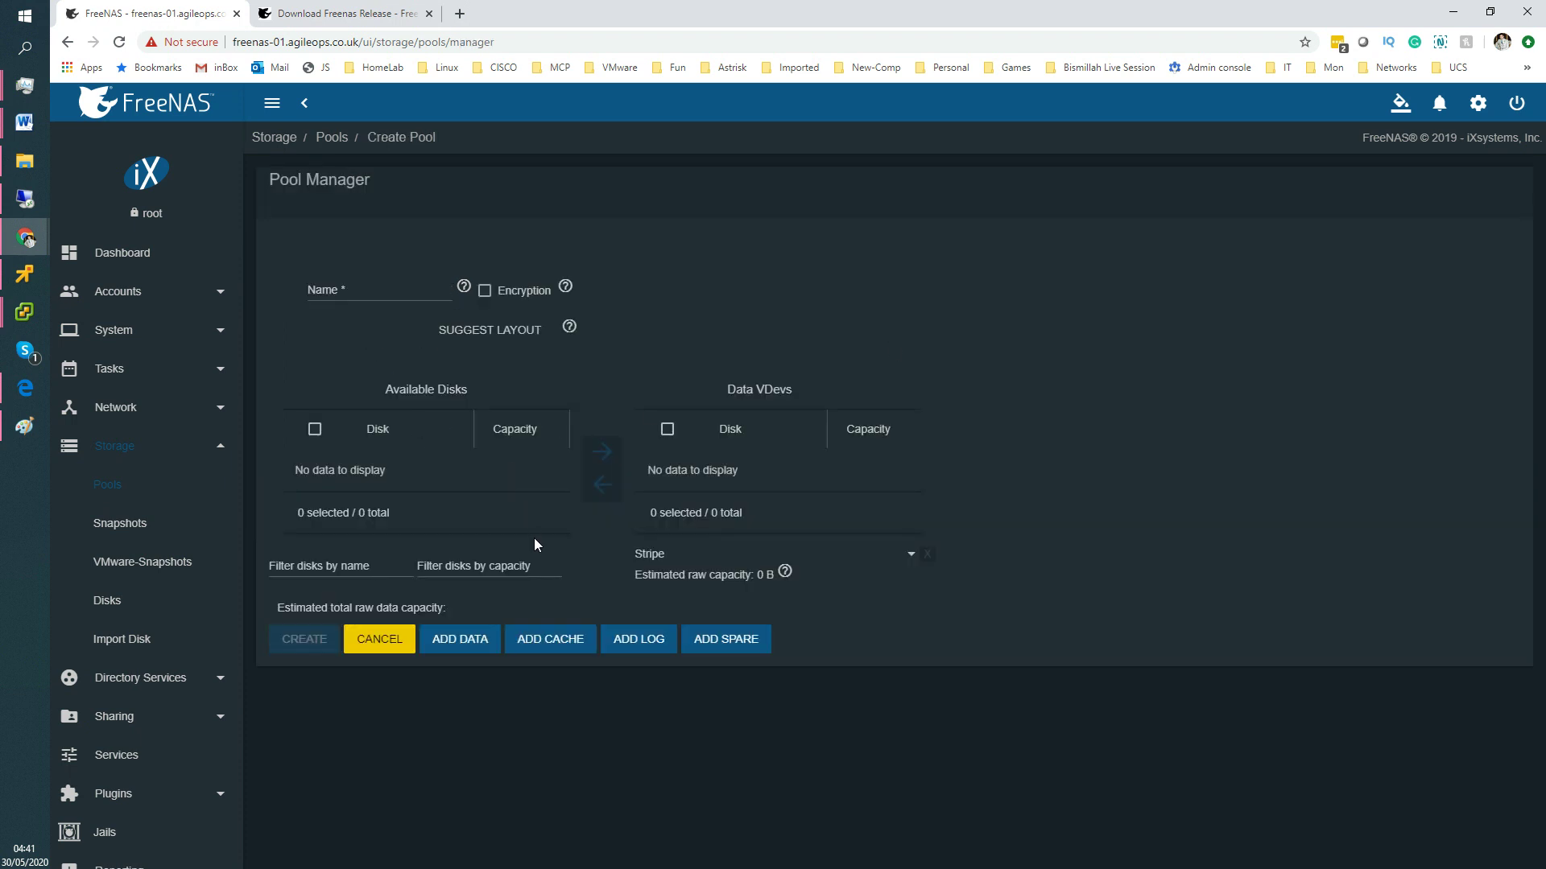
click(317, 433)
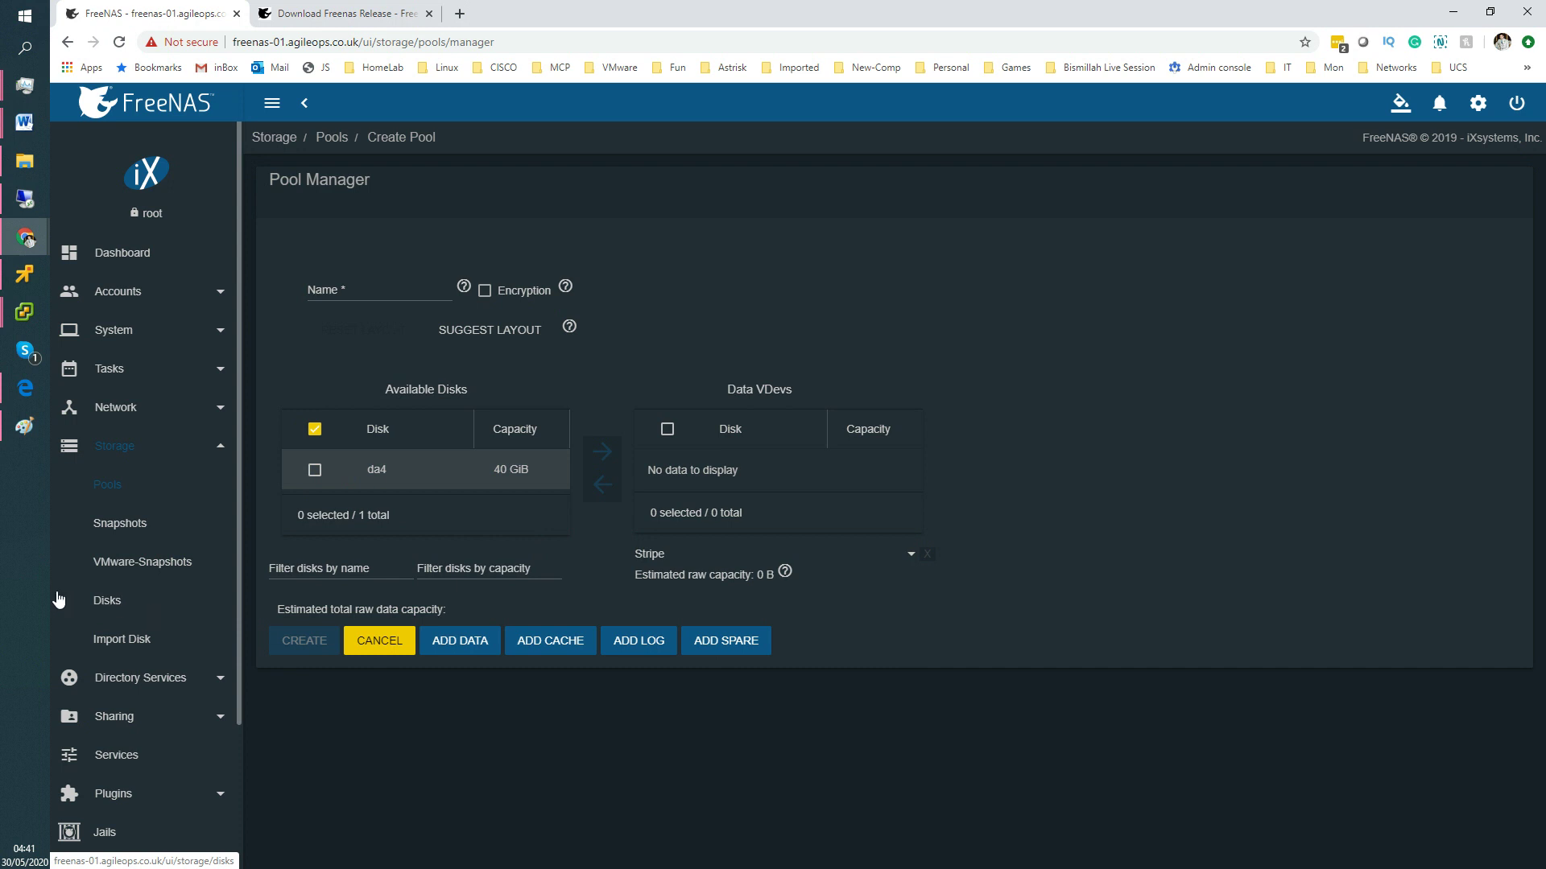
Check in the Disks list that da4 is the unused 40 GiB disk, then return to Pools.
click(107, 600)
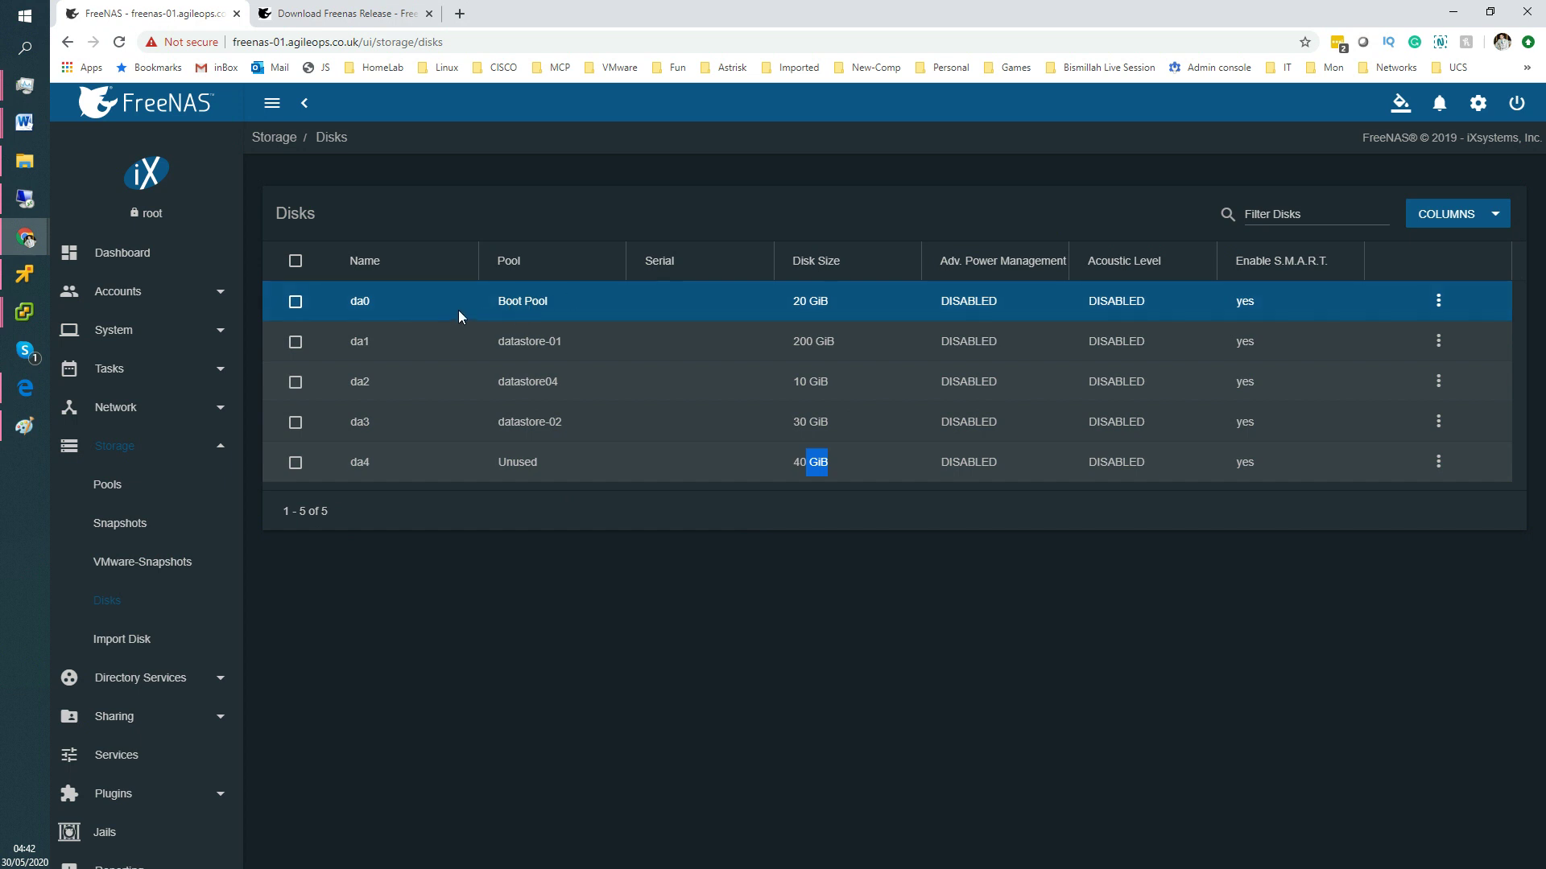
click(113, 488)
click(127, 449)
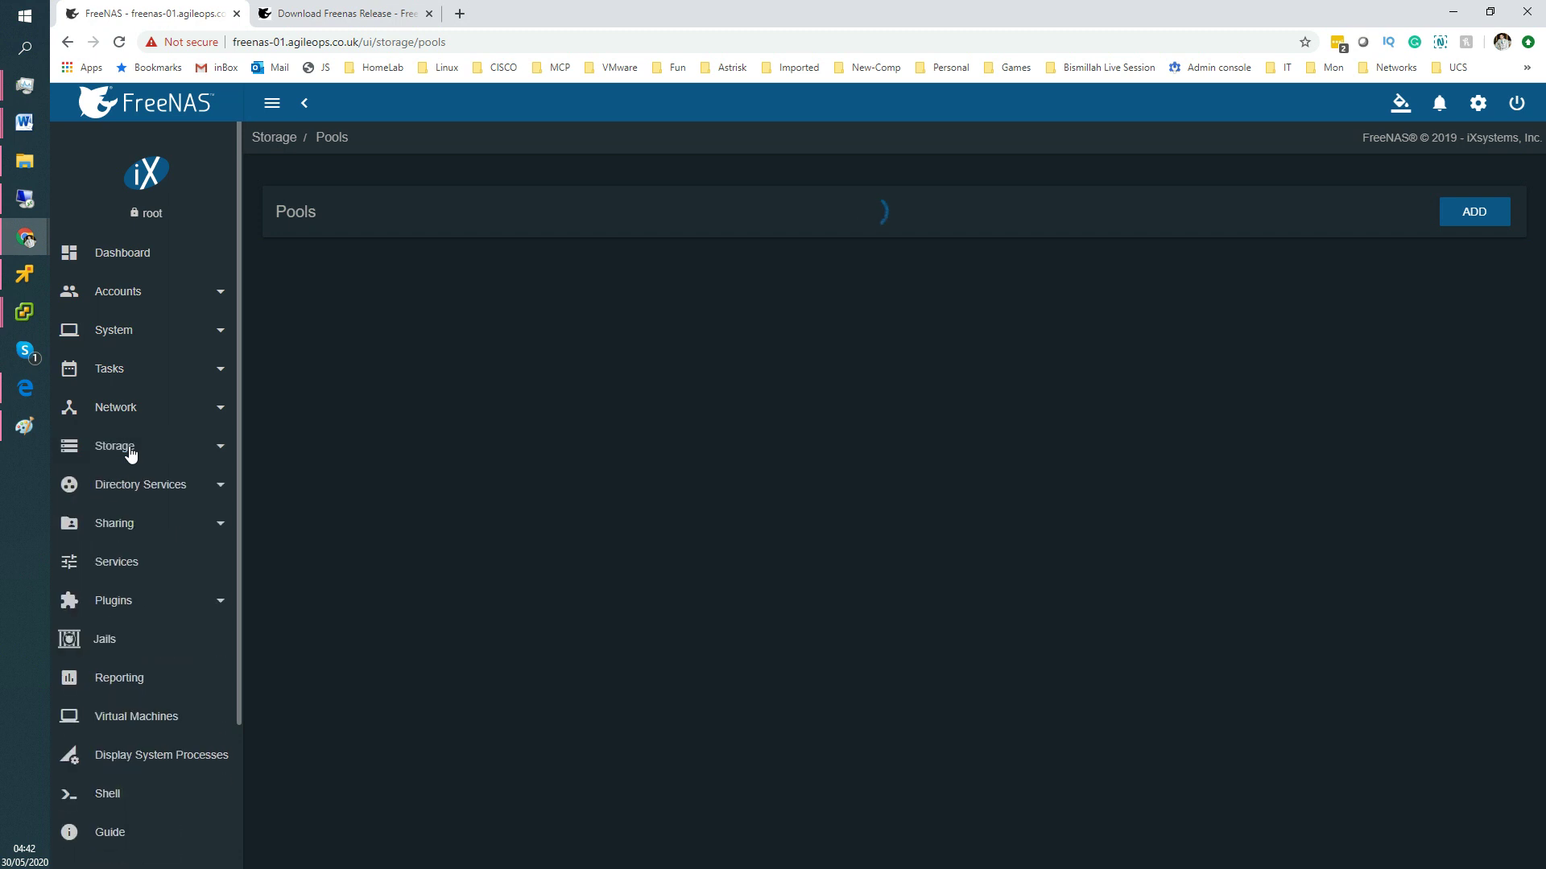
Start a new pool and move disk da4 into the data vdevs as a single stripe.
click(115, 455)
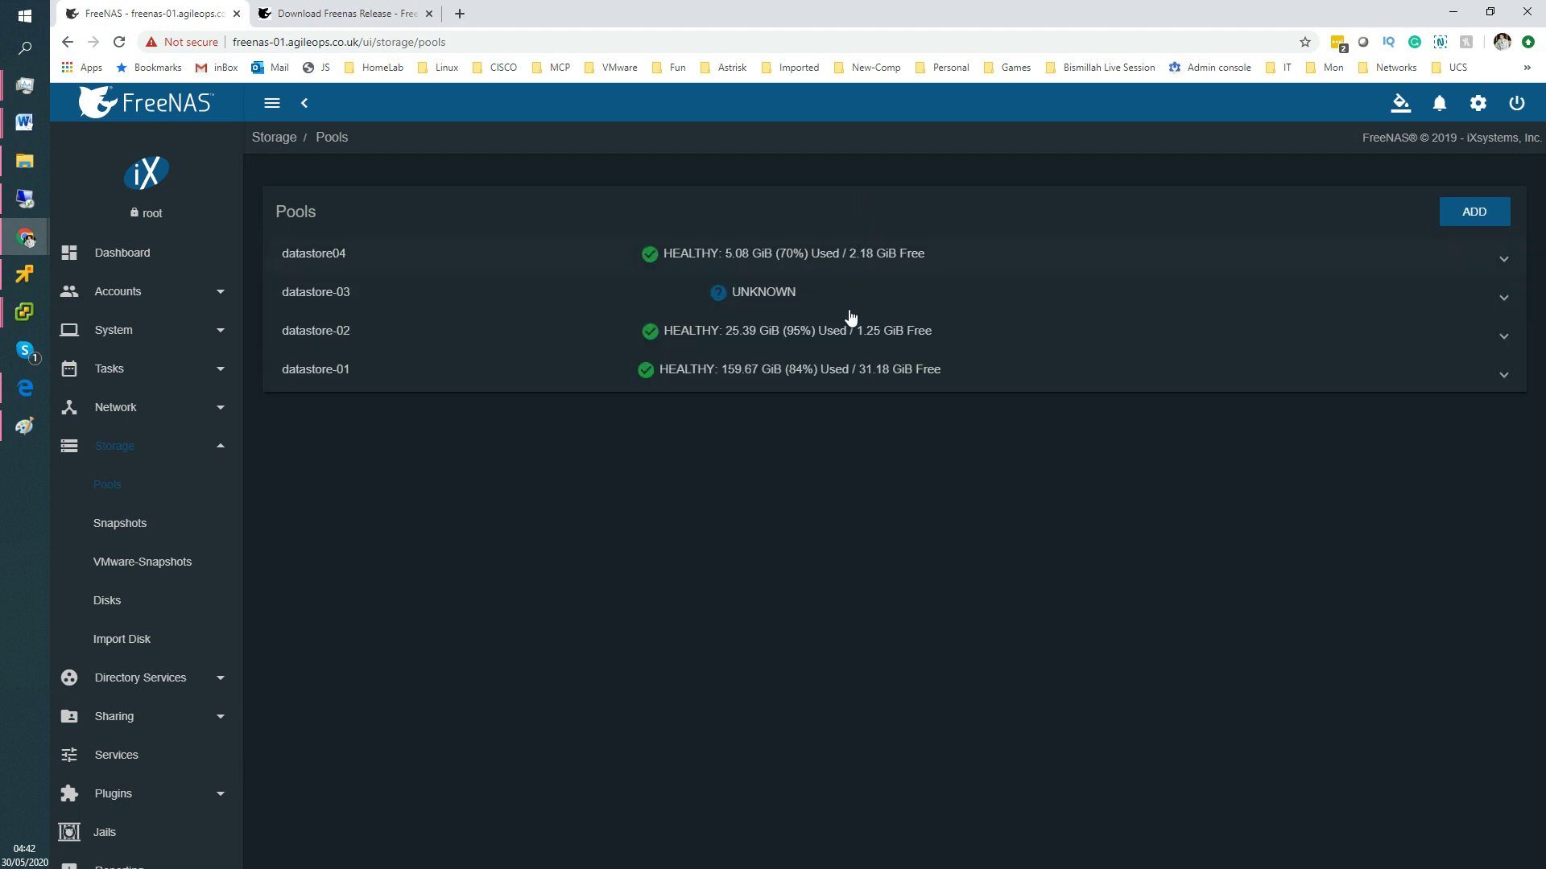
click(1475, 216)
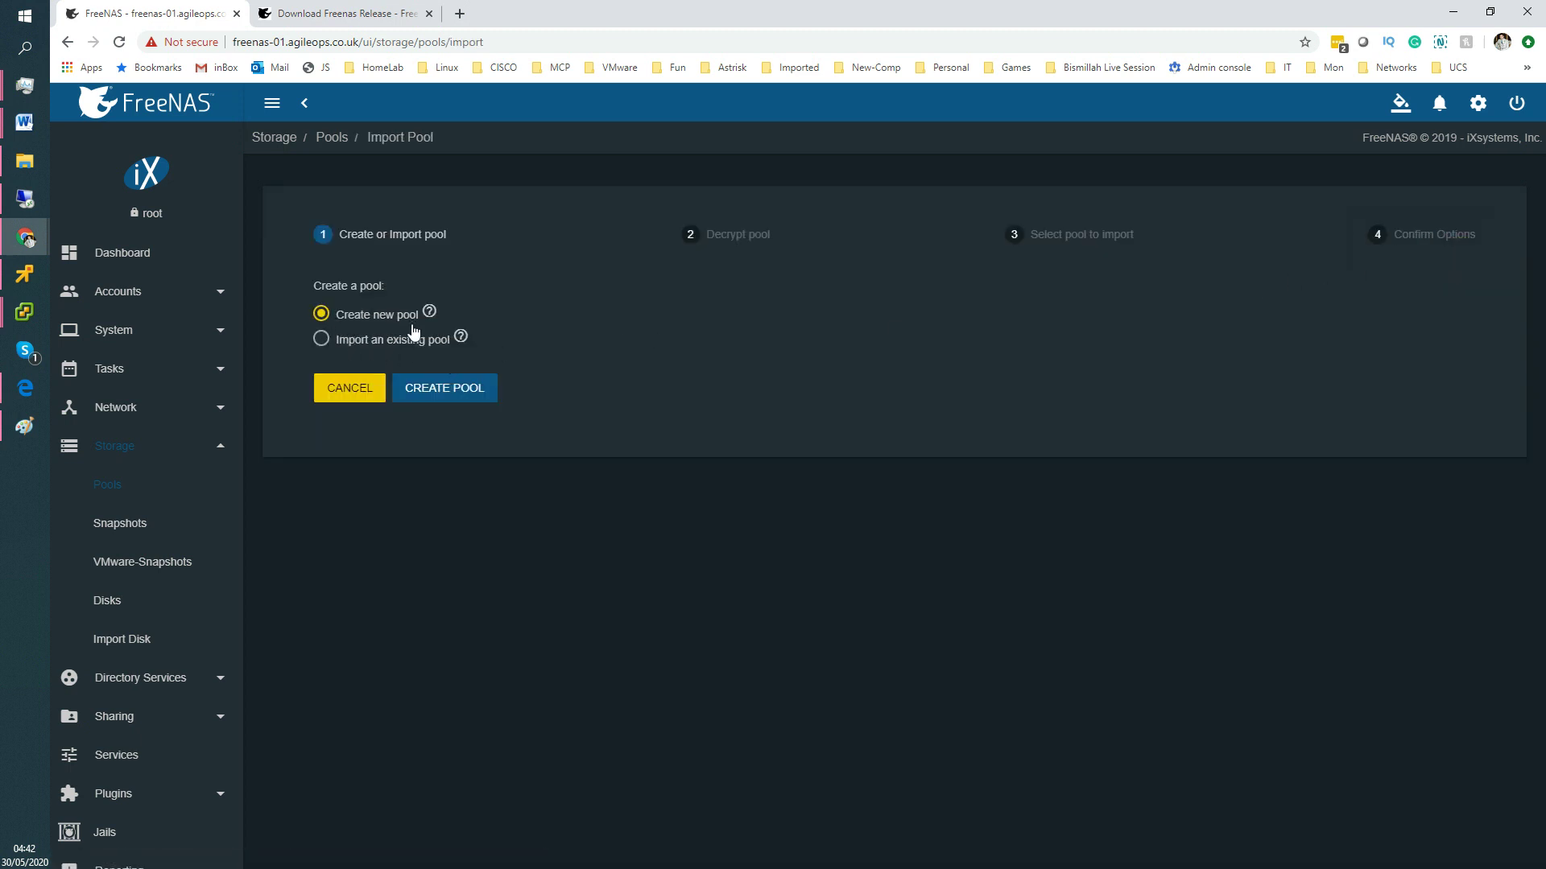
click(439, 390)
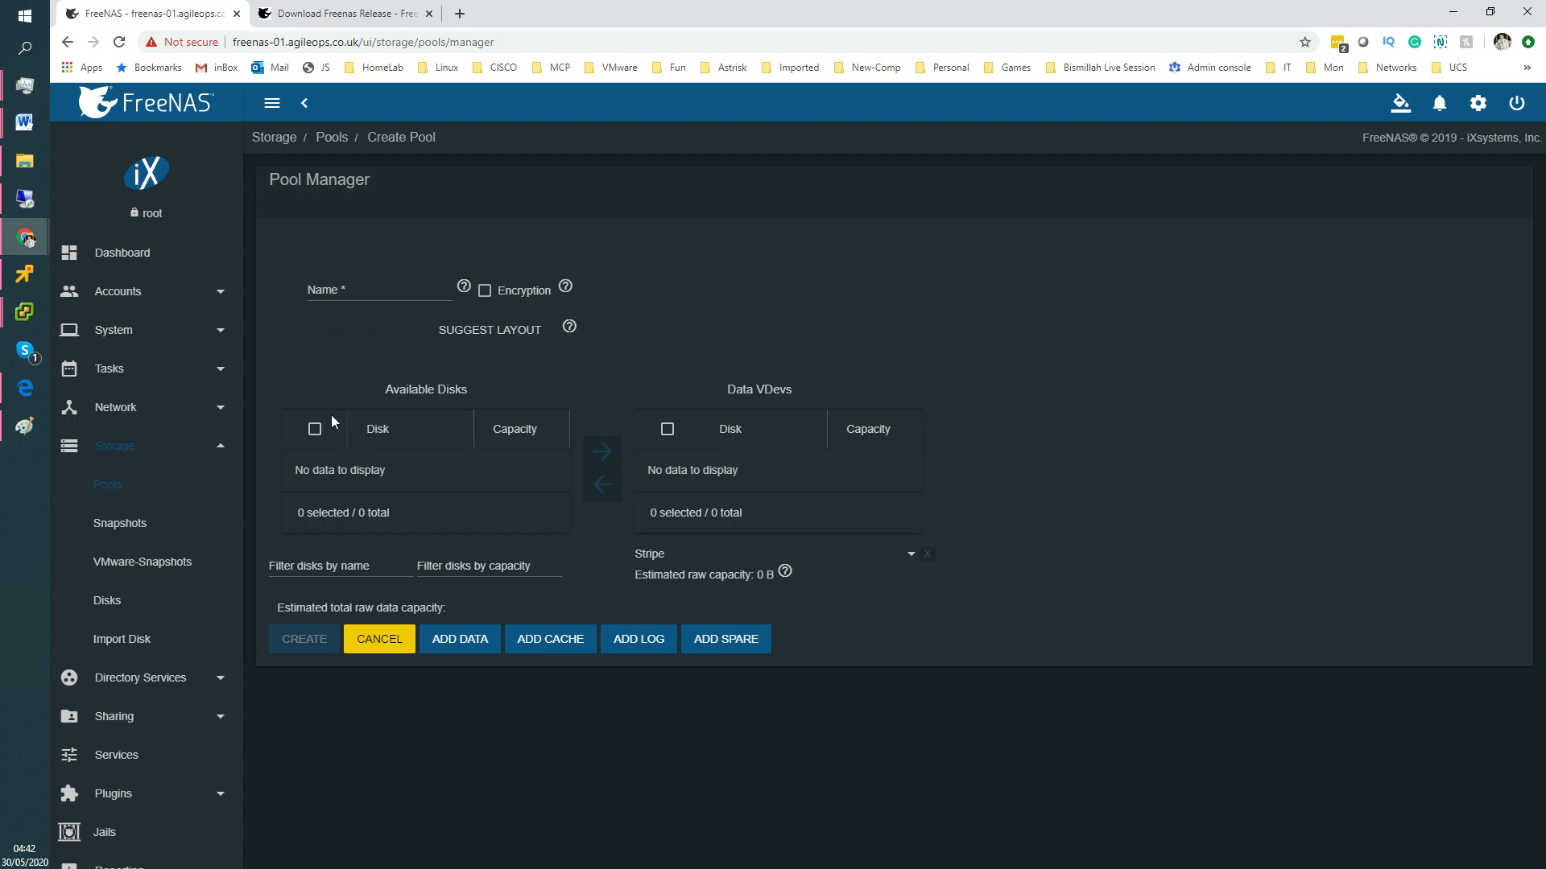
click(316, 434)
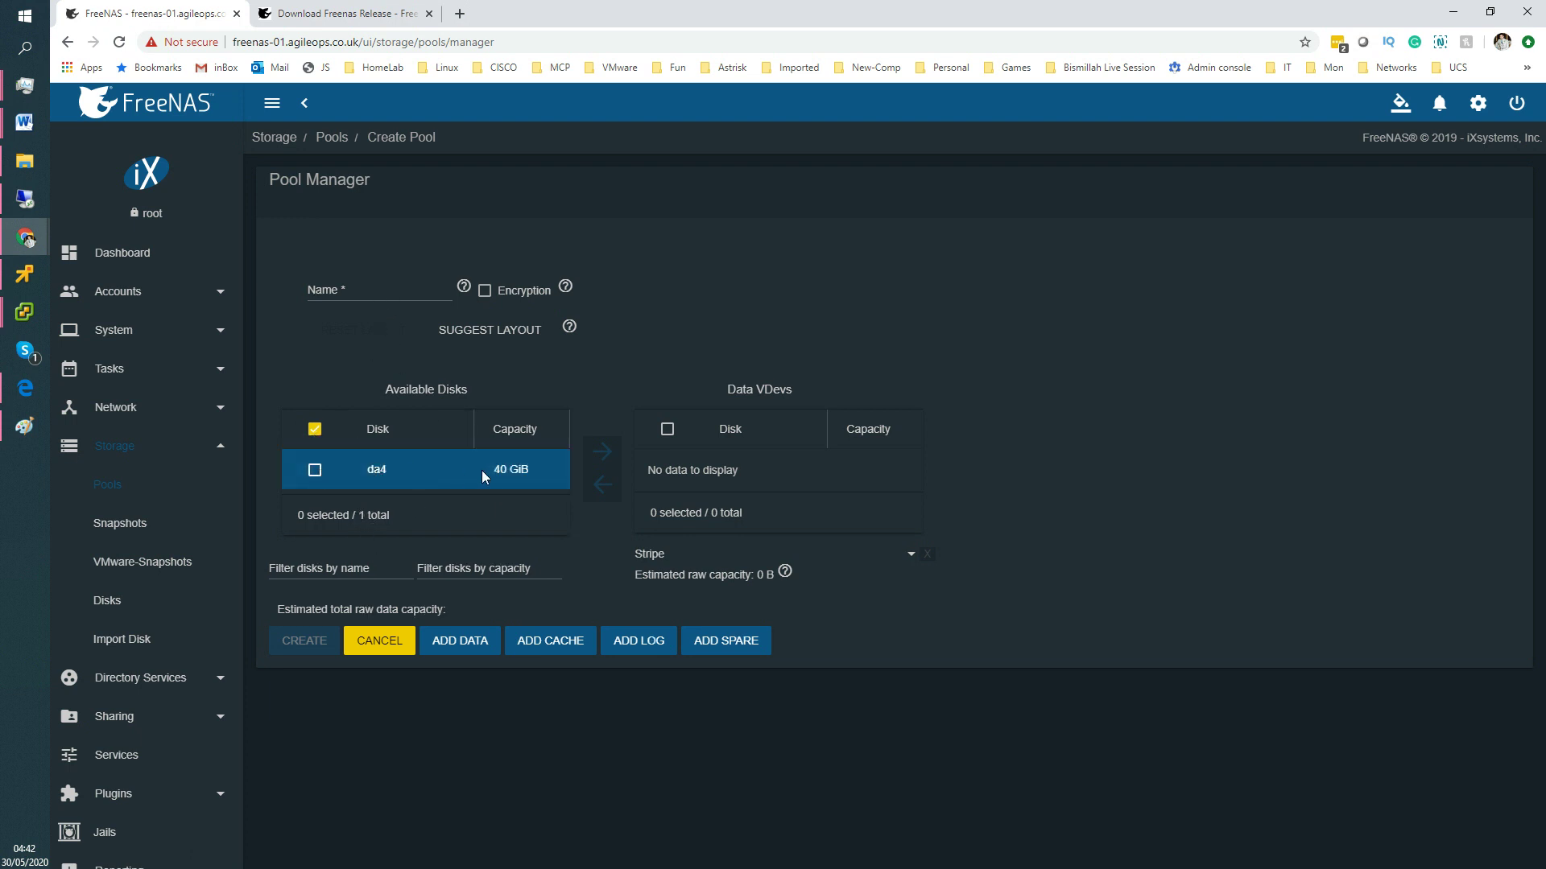
click(315, 470)
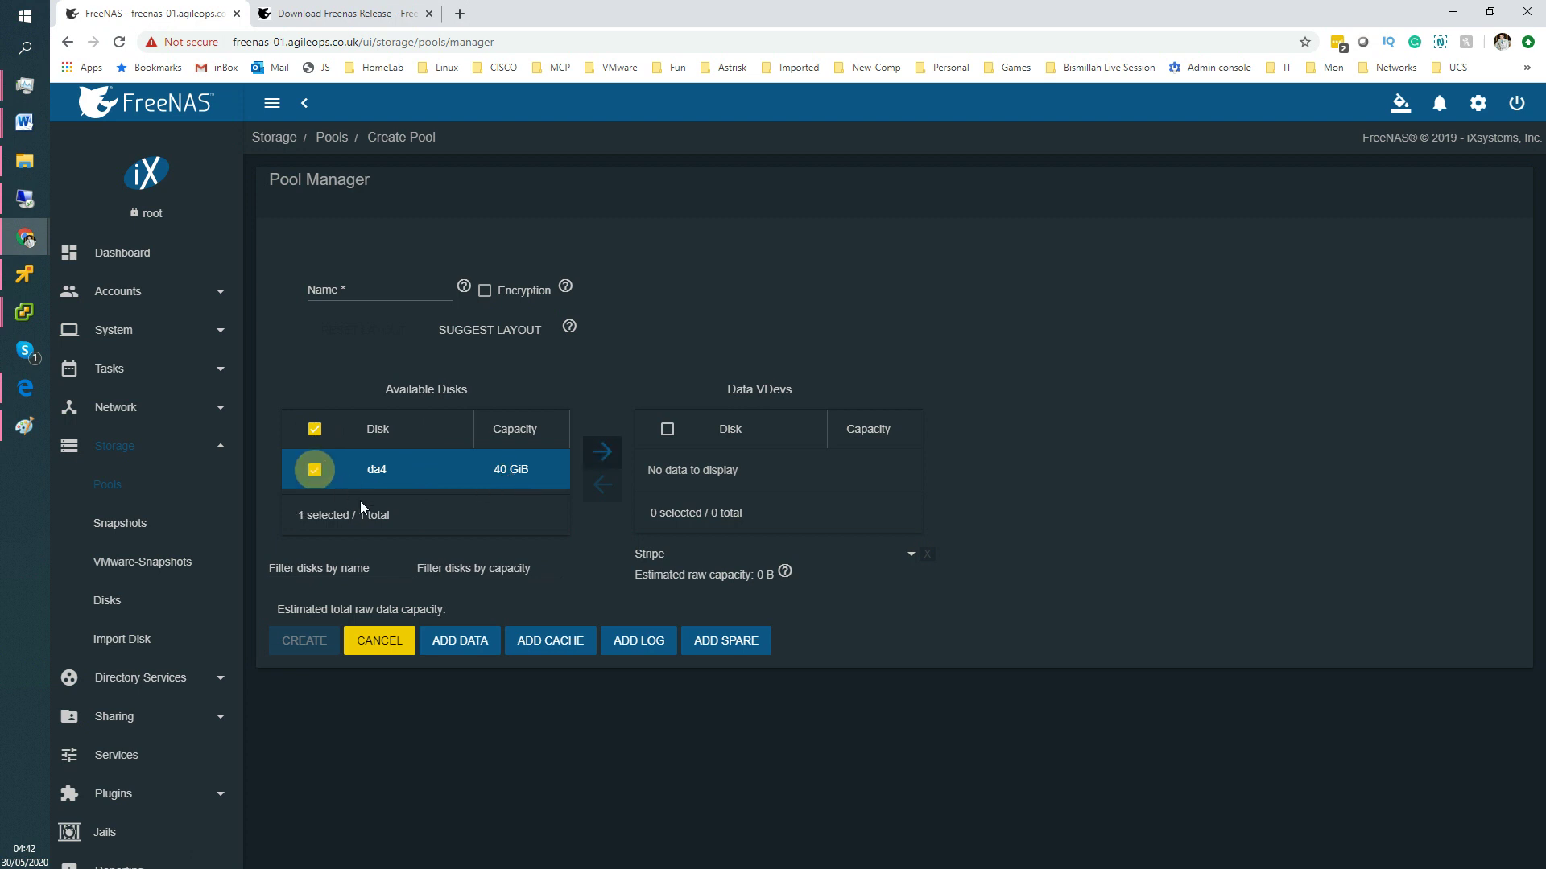
click(603, 453)
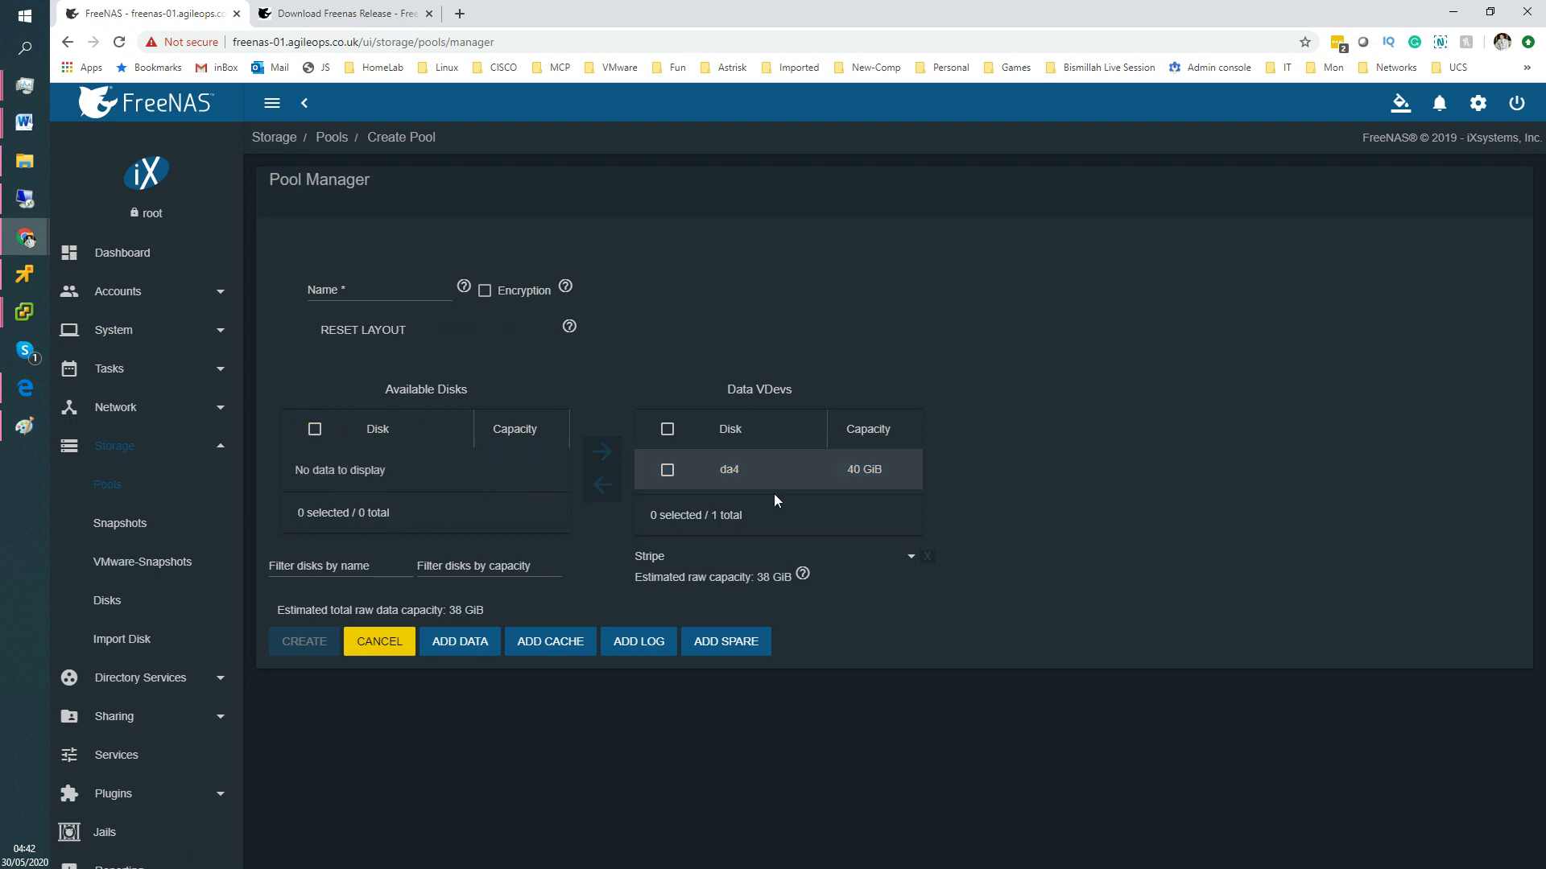
Name the pool datastore05 and create it, confirming the disk will be erased.
click(383, 287)
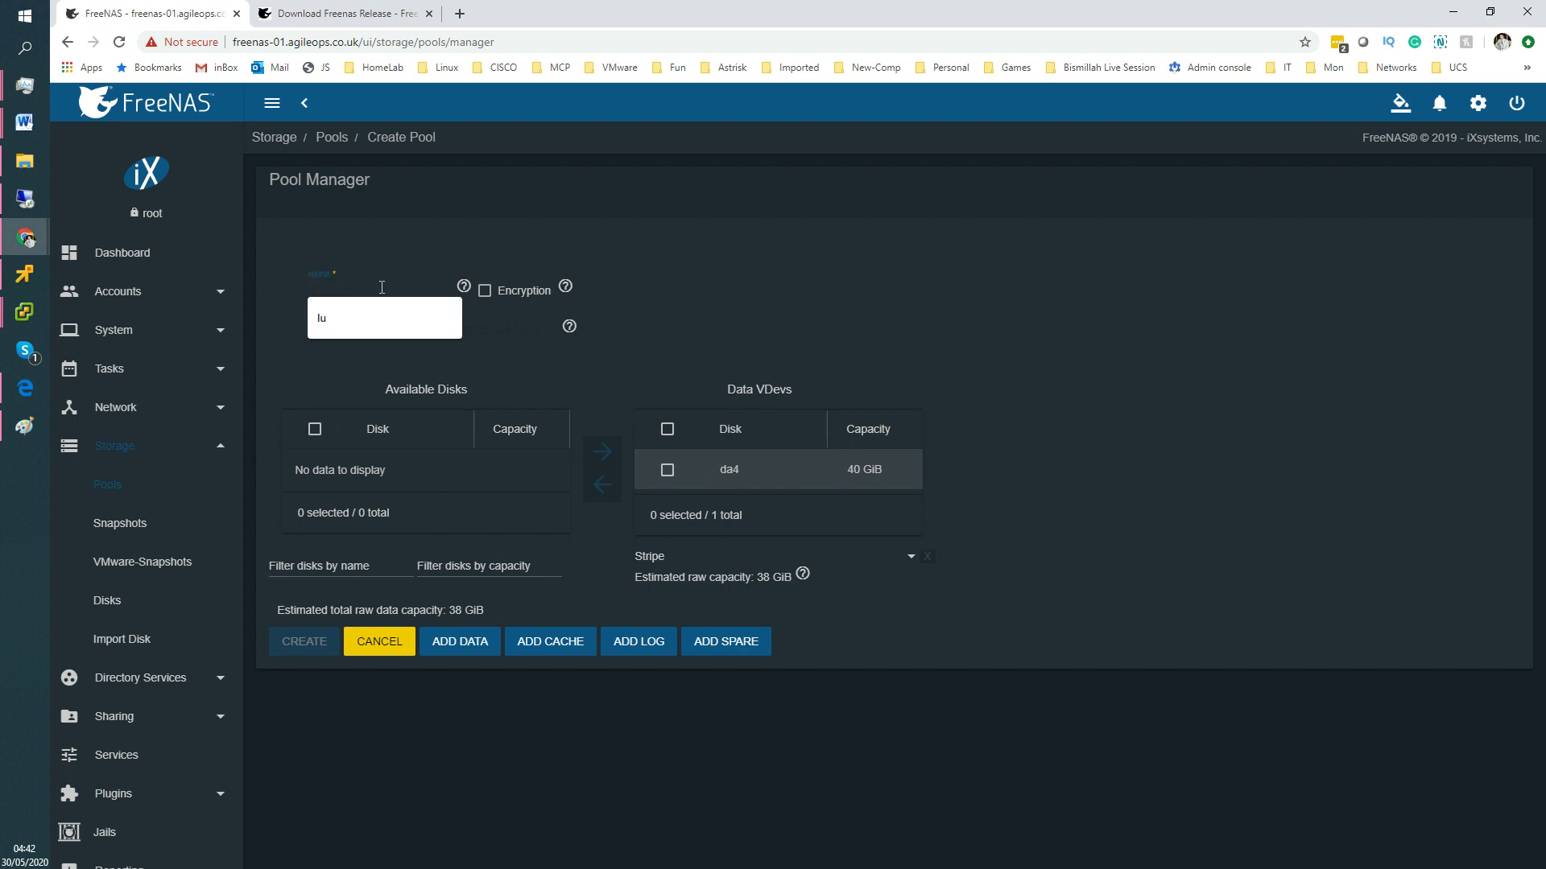
text(datastore)
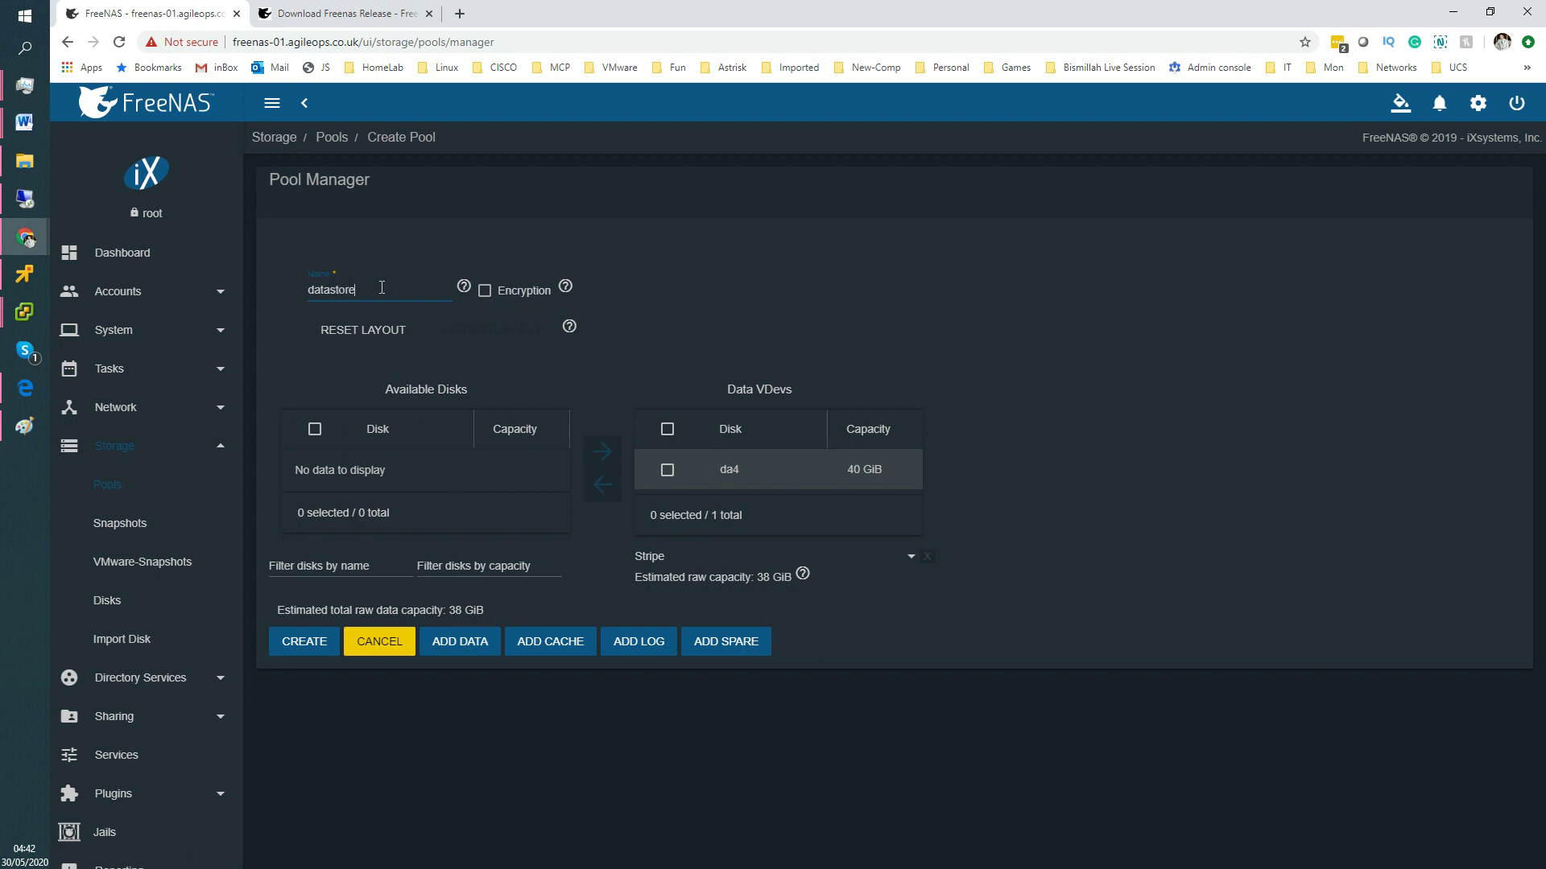
text(05)
click(310, 648)
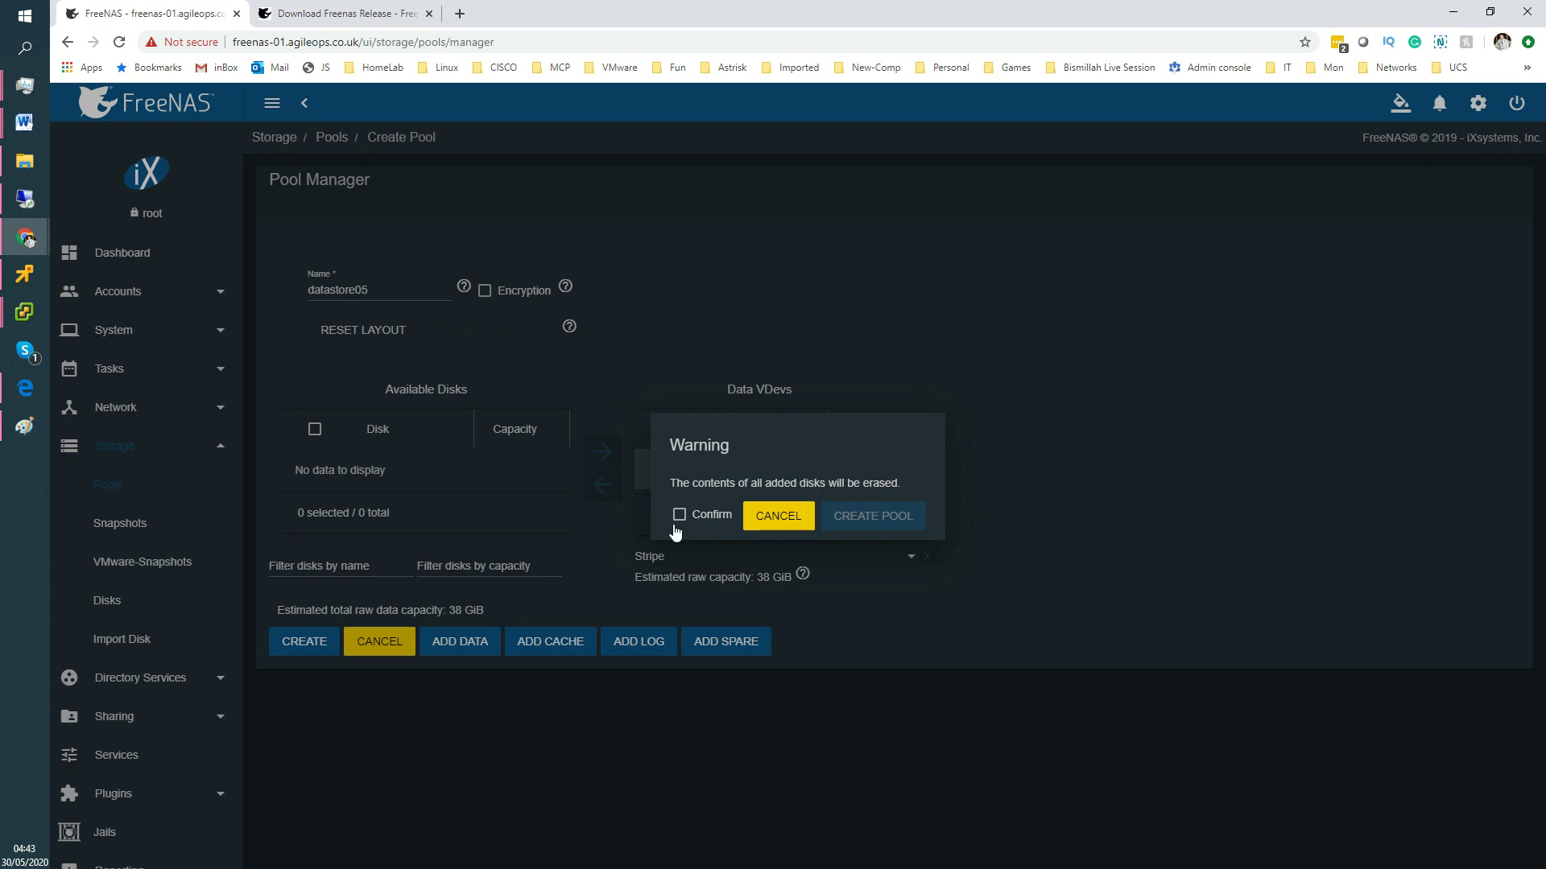
click(678, 516)
click(855, 517)
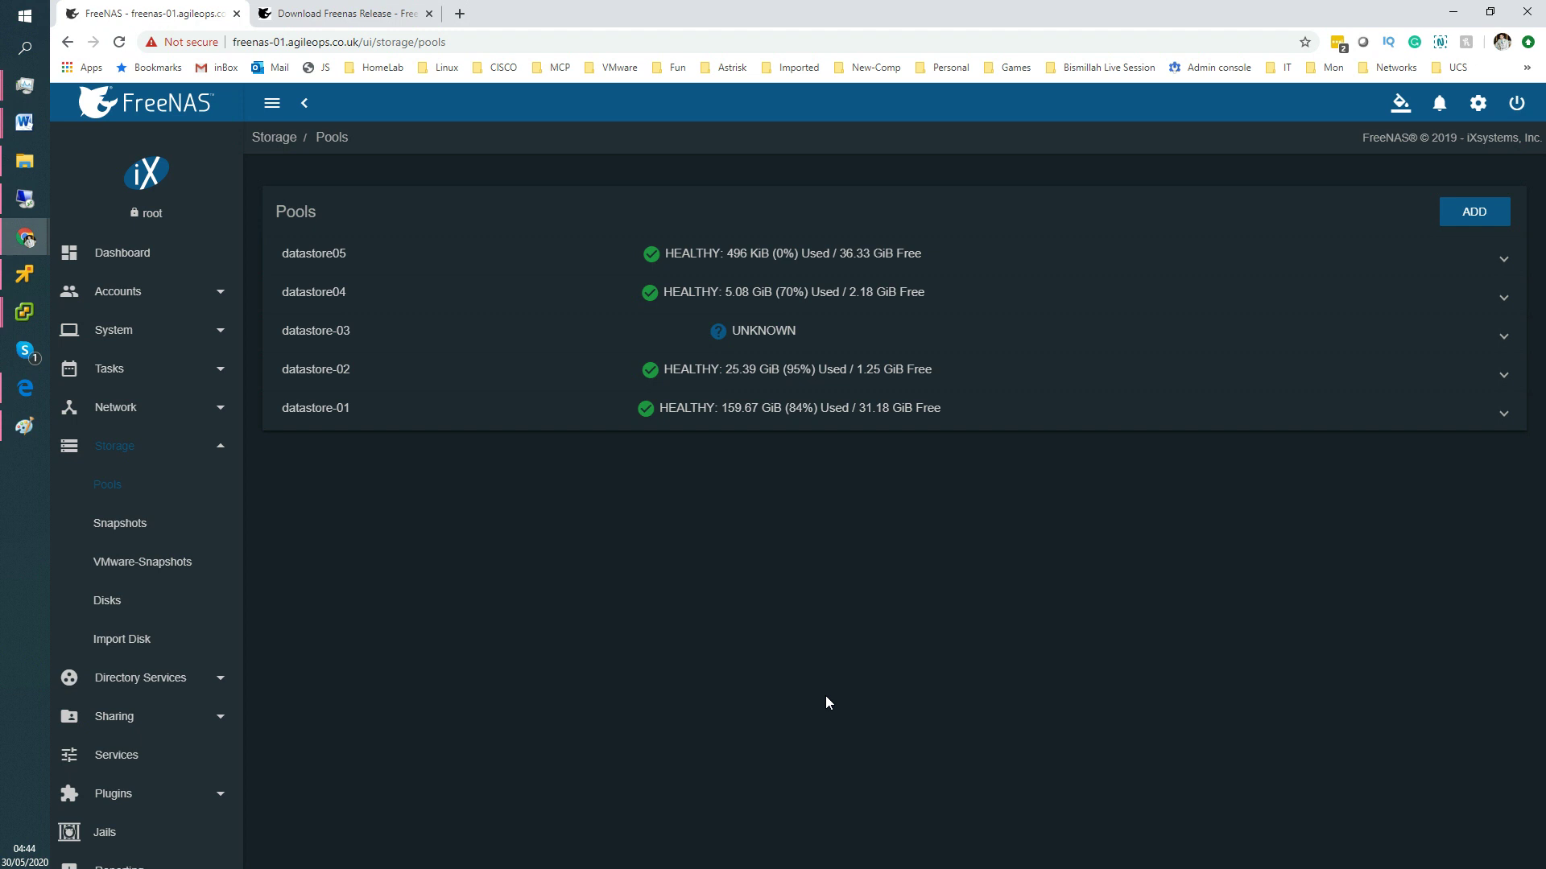
Expand the datastore05 pool to show its lz4-compressed root dataset with 36.33 GiB available.
click(332, 256)
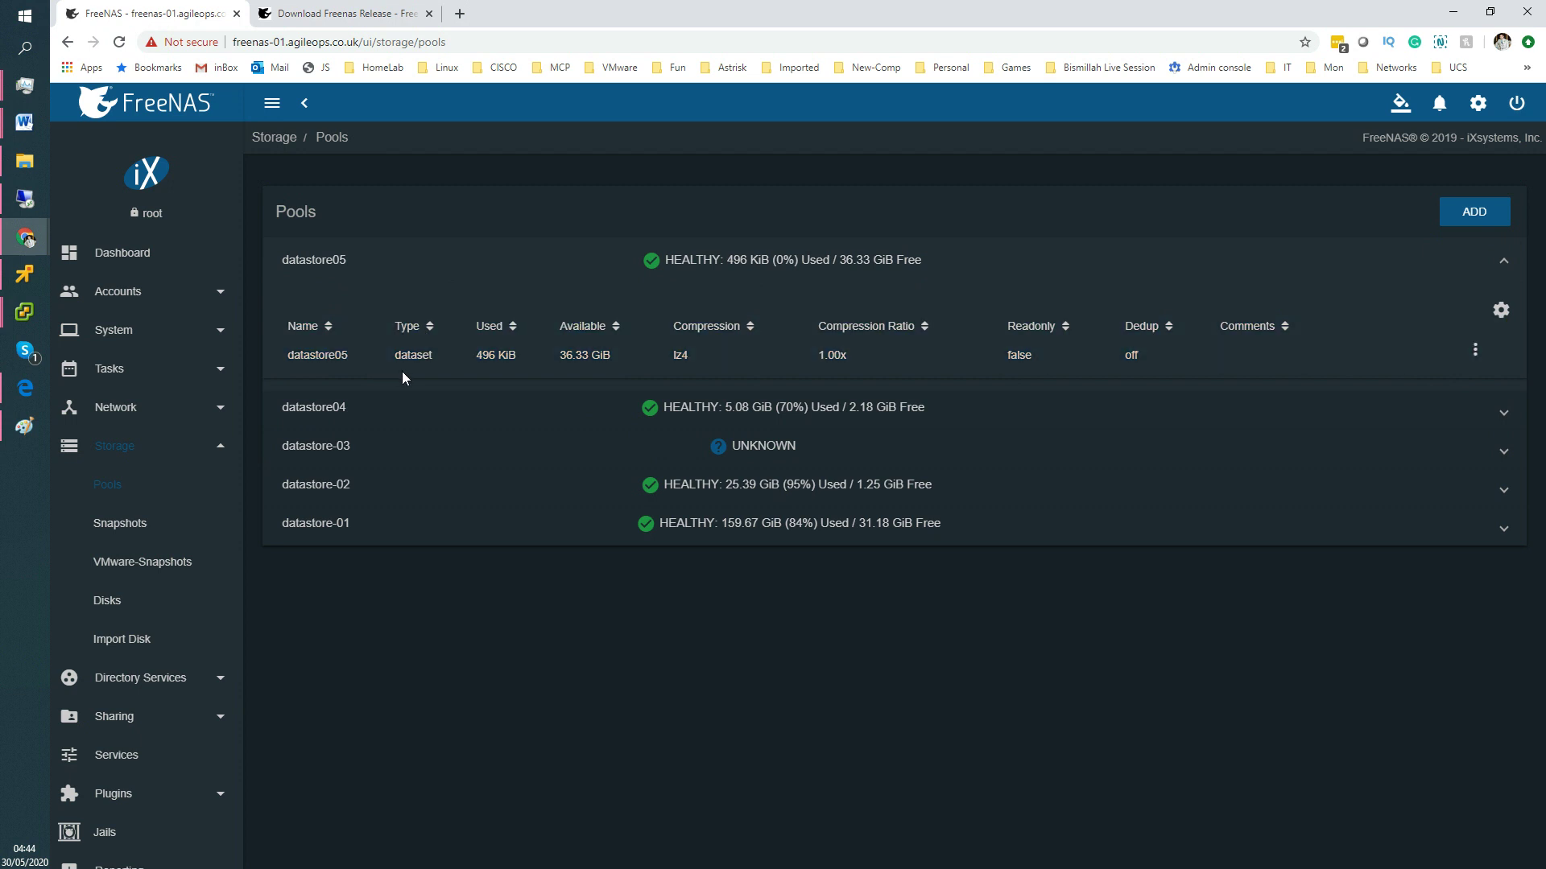
click(1475, 354)
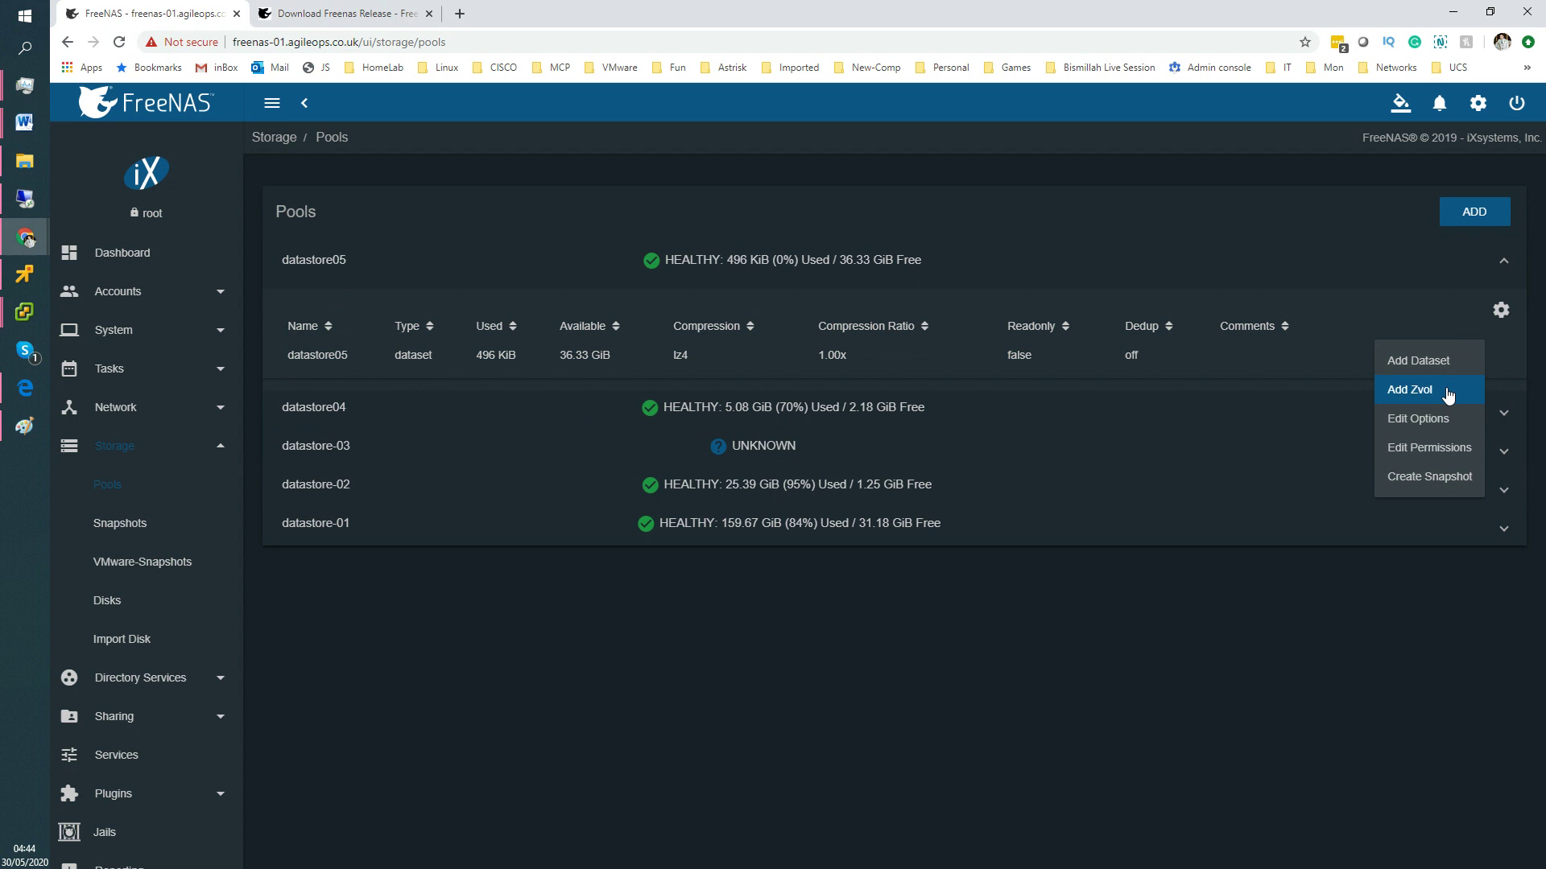
click(1447, 393)
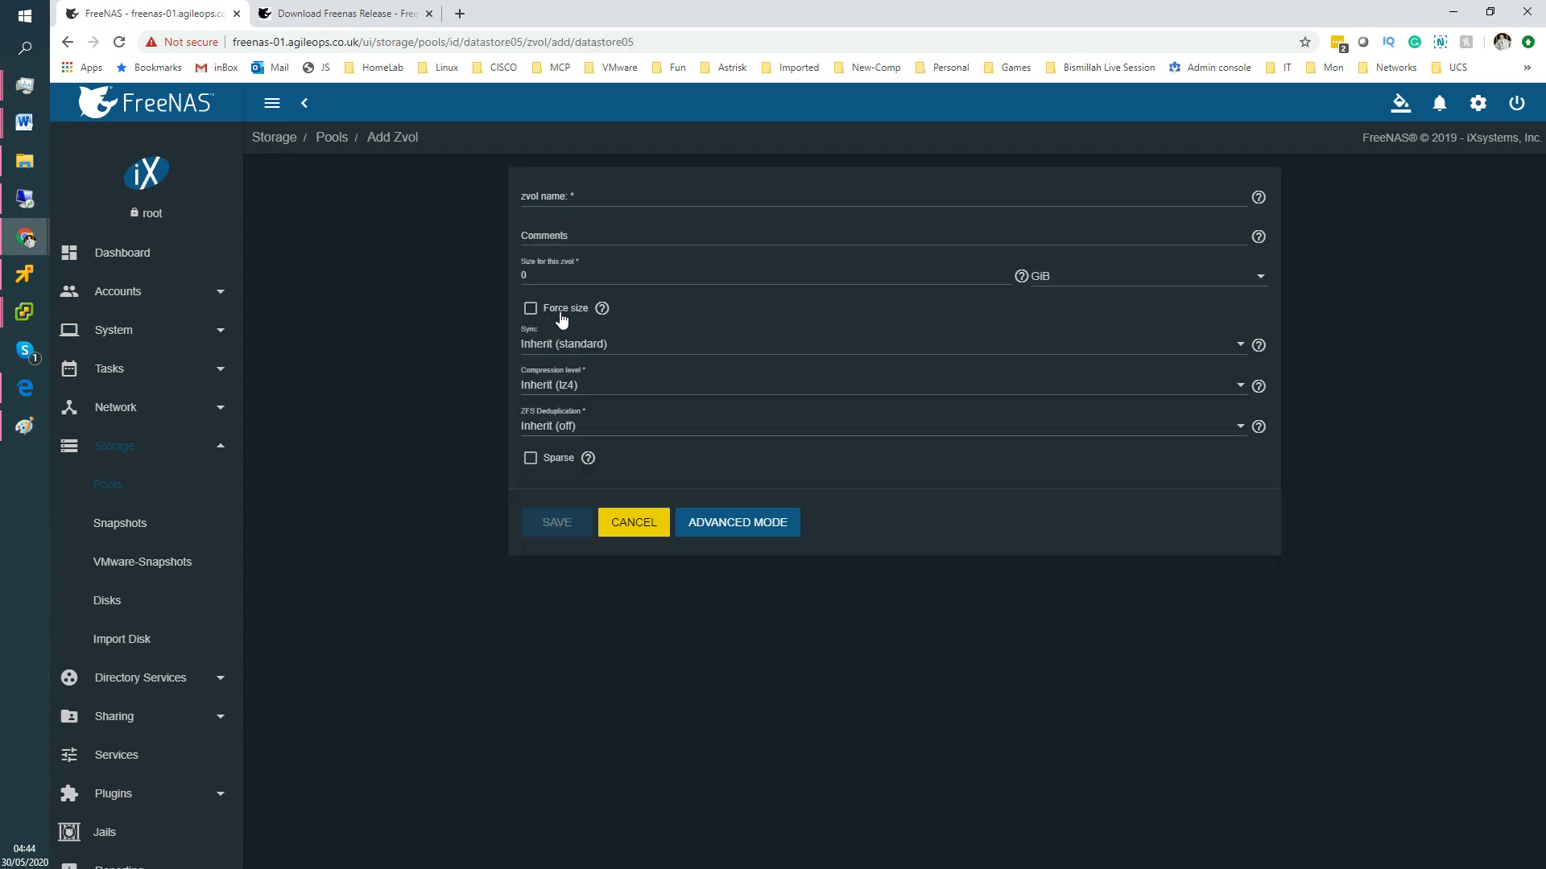
click(597, 201)
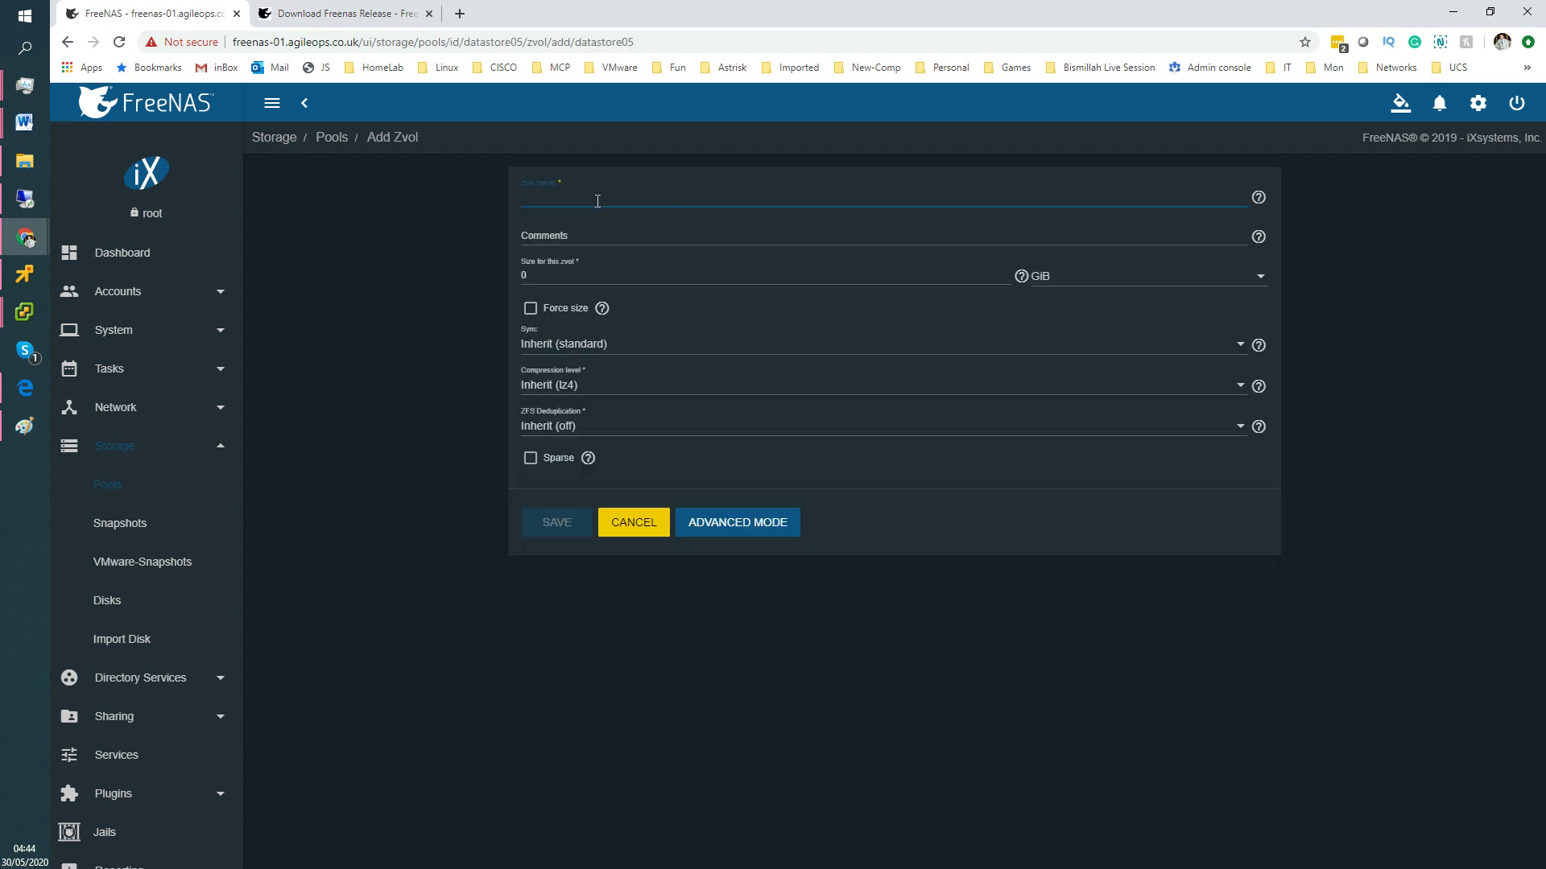
text(da)
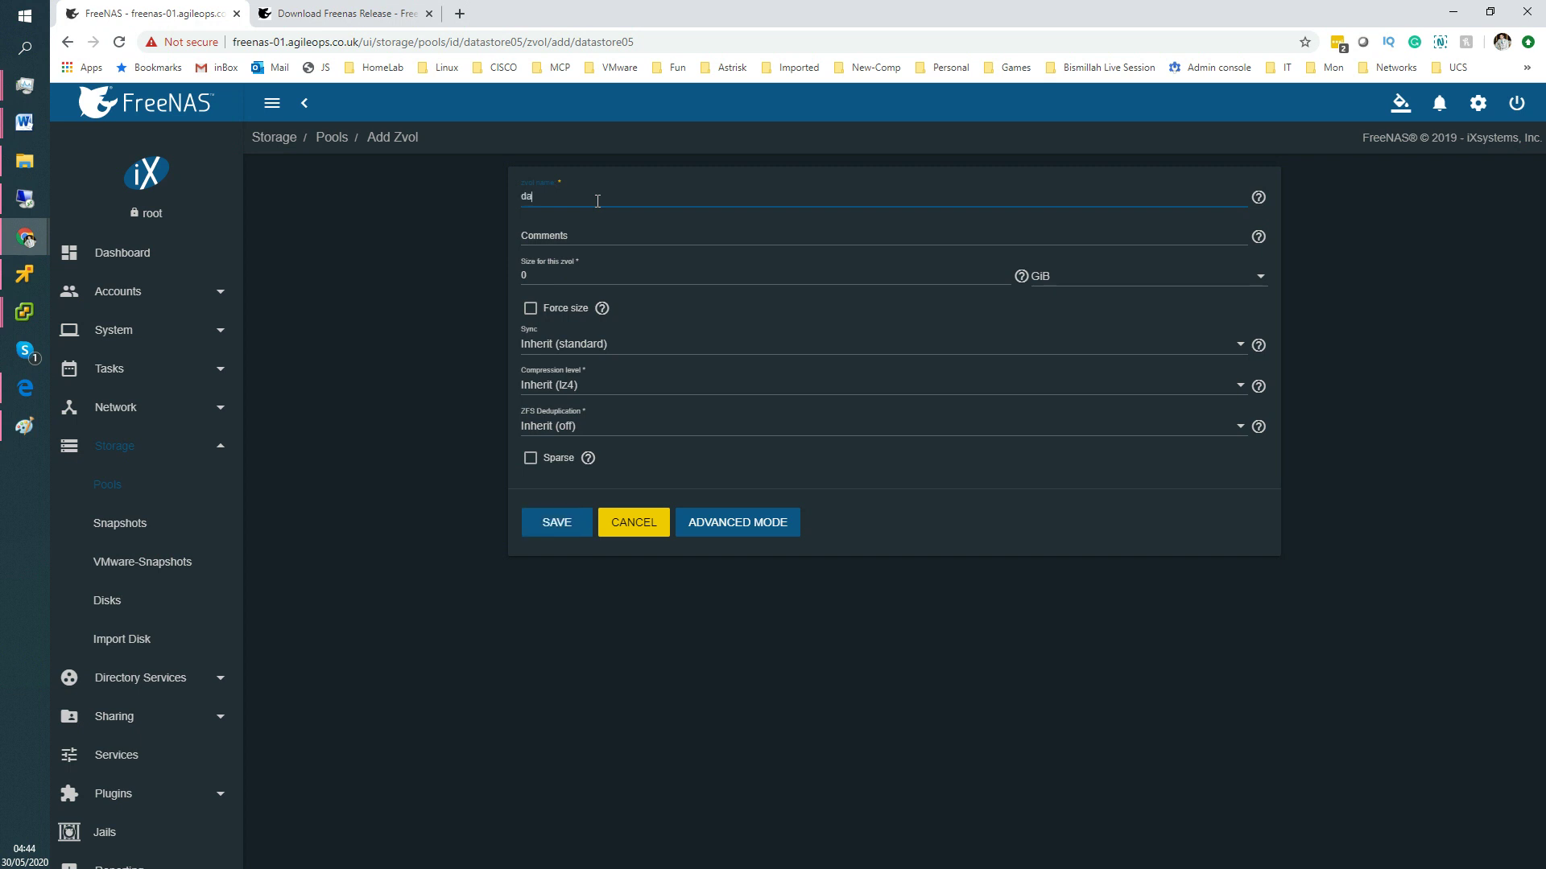
text(tasta)
text(or)
text(e05)
text(-lun5)
click(632, 525)
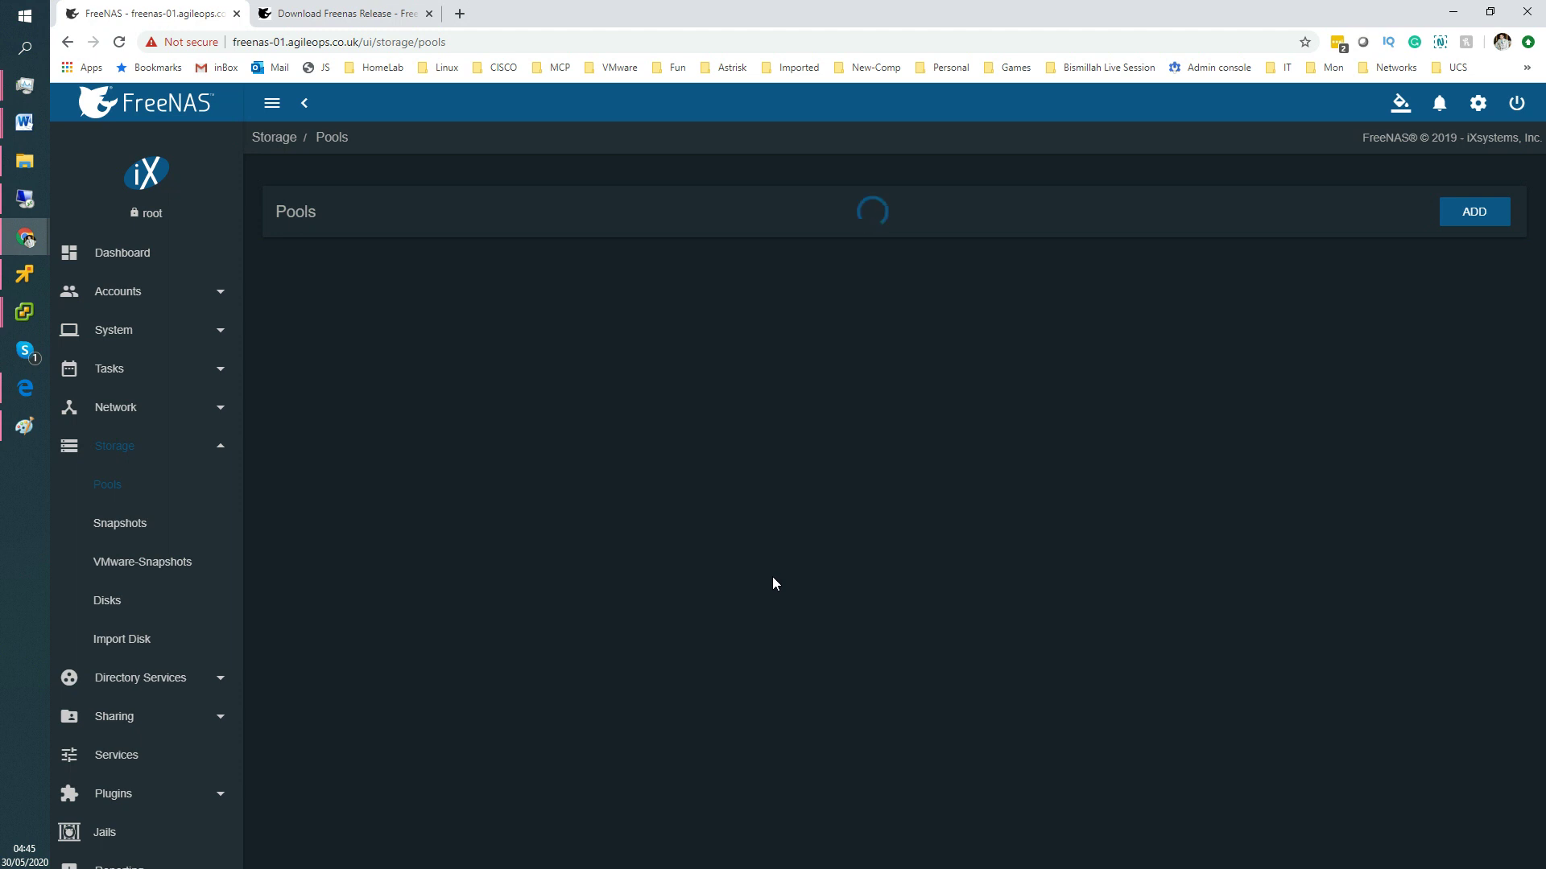
View the 5.08 GiB datastore04-lun04 zvol for reference, then open the datastore05 dataset's actions menu.
right_click(771, 576)
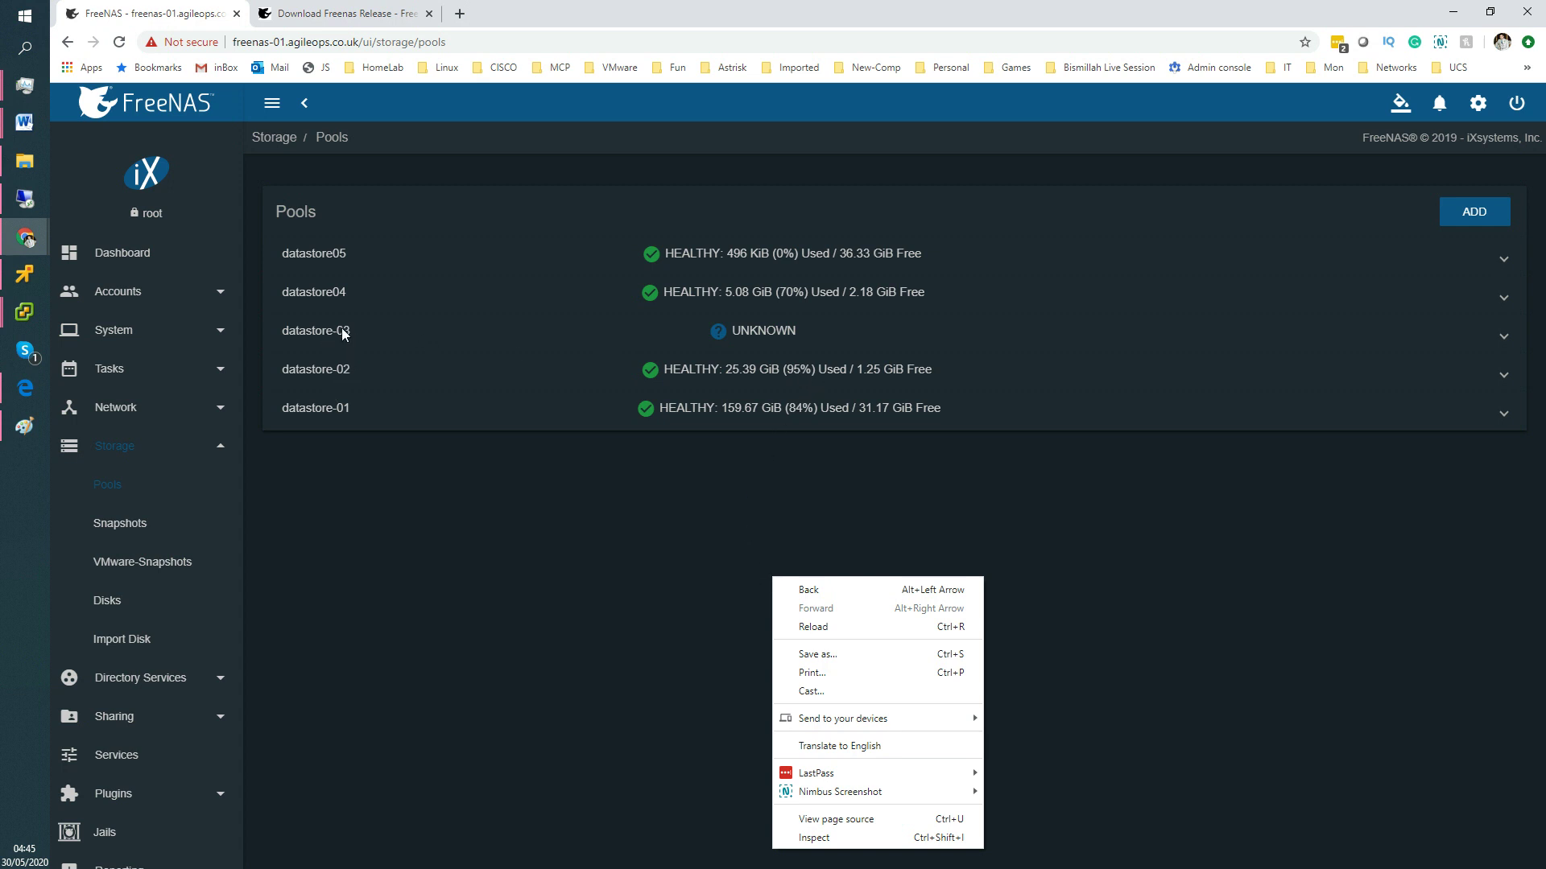
click(342, 329)
click(326, 296)
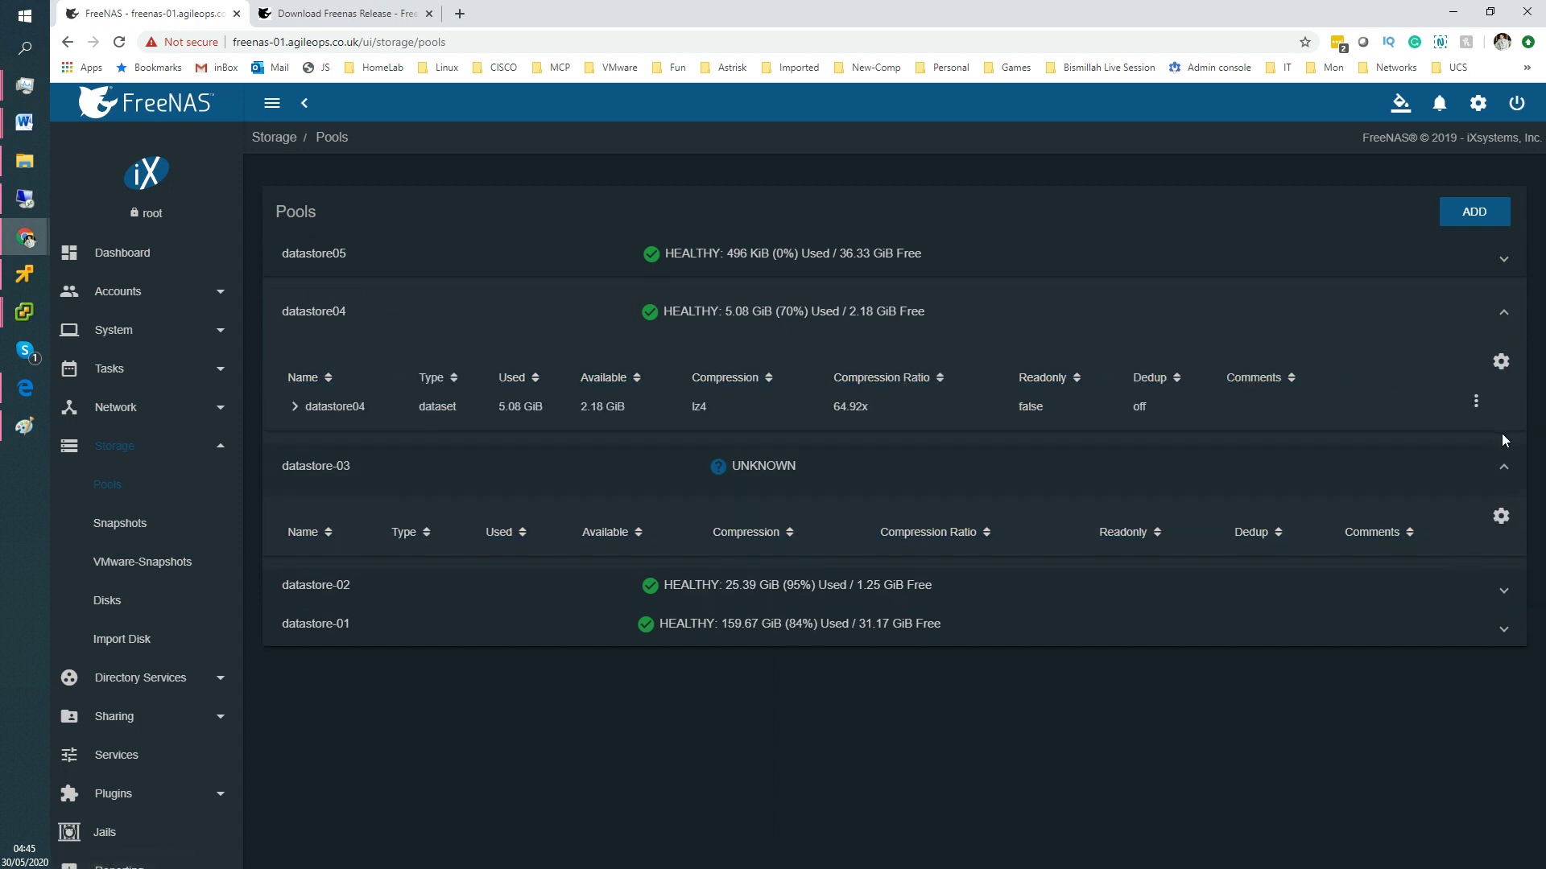
click(294, 408)
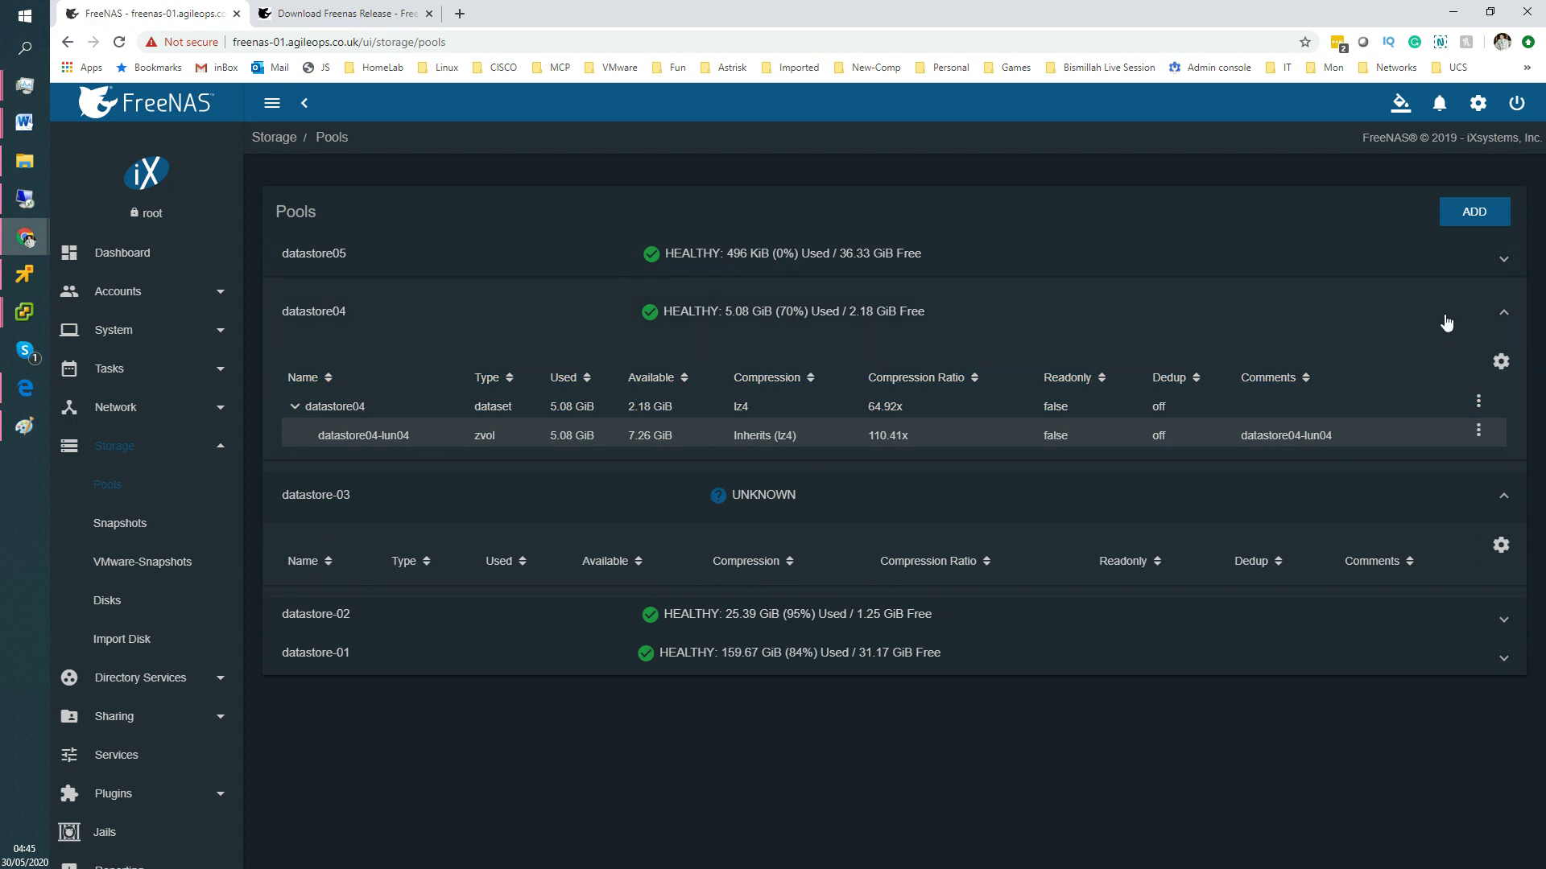
click(1503, 264)
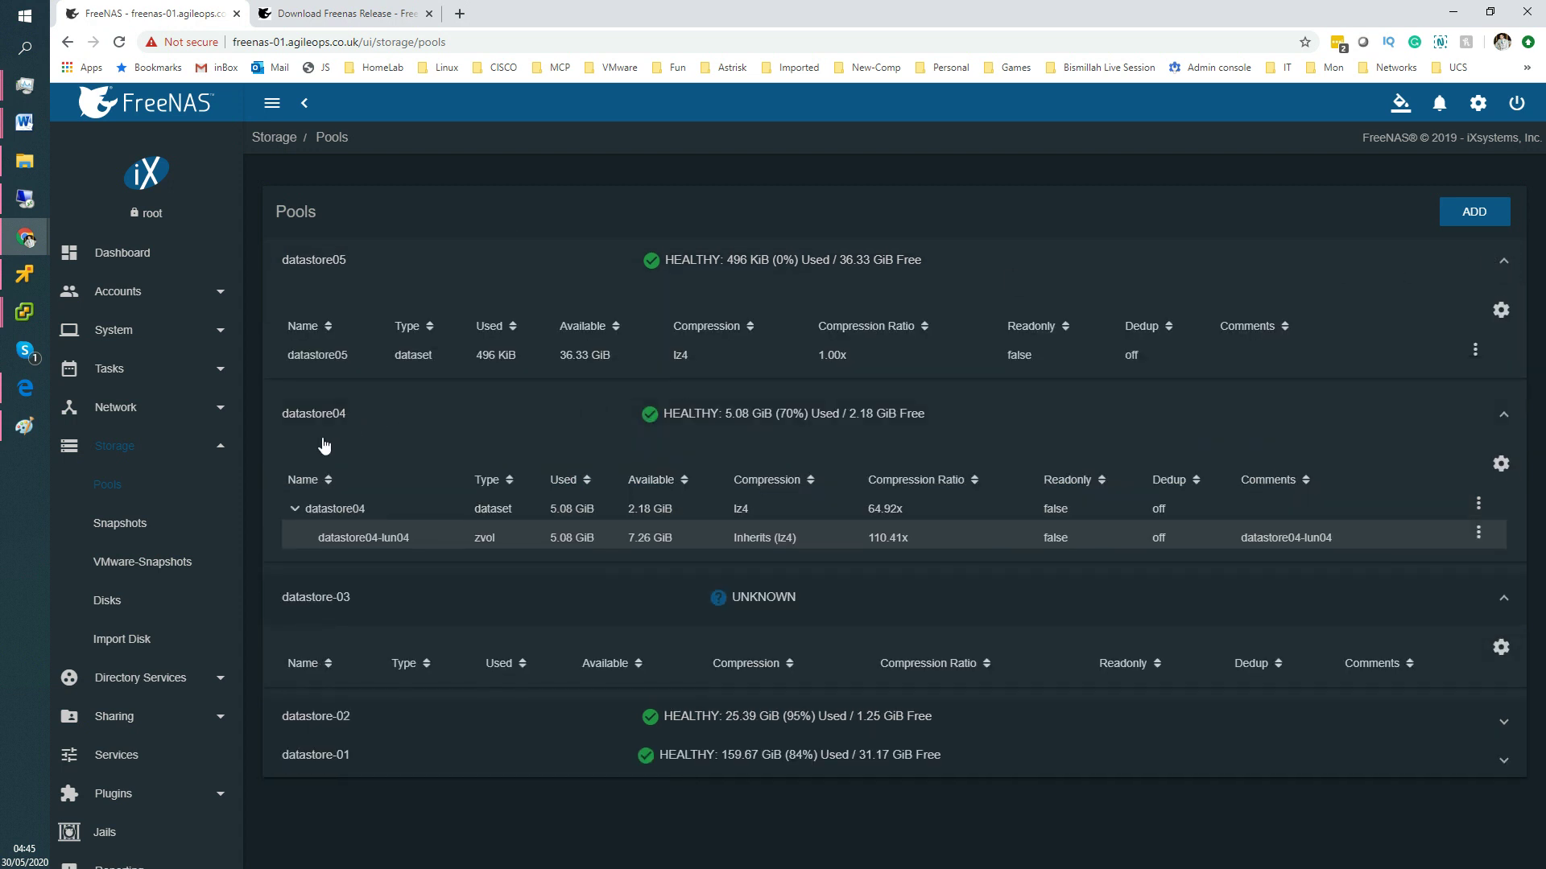
click(334, 426)
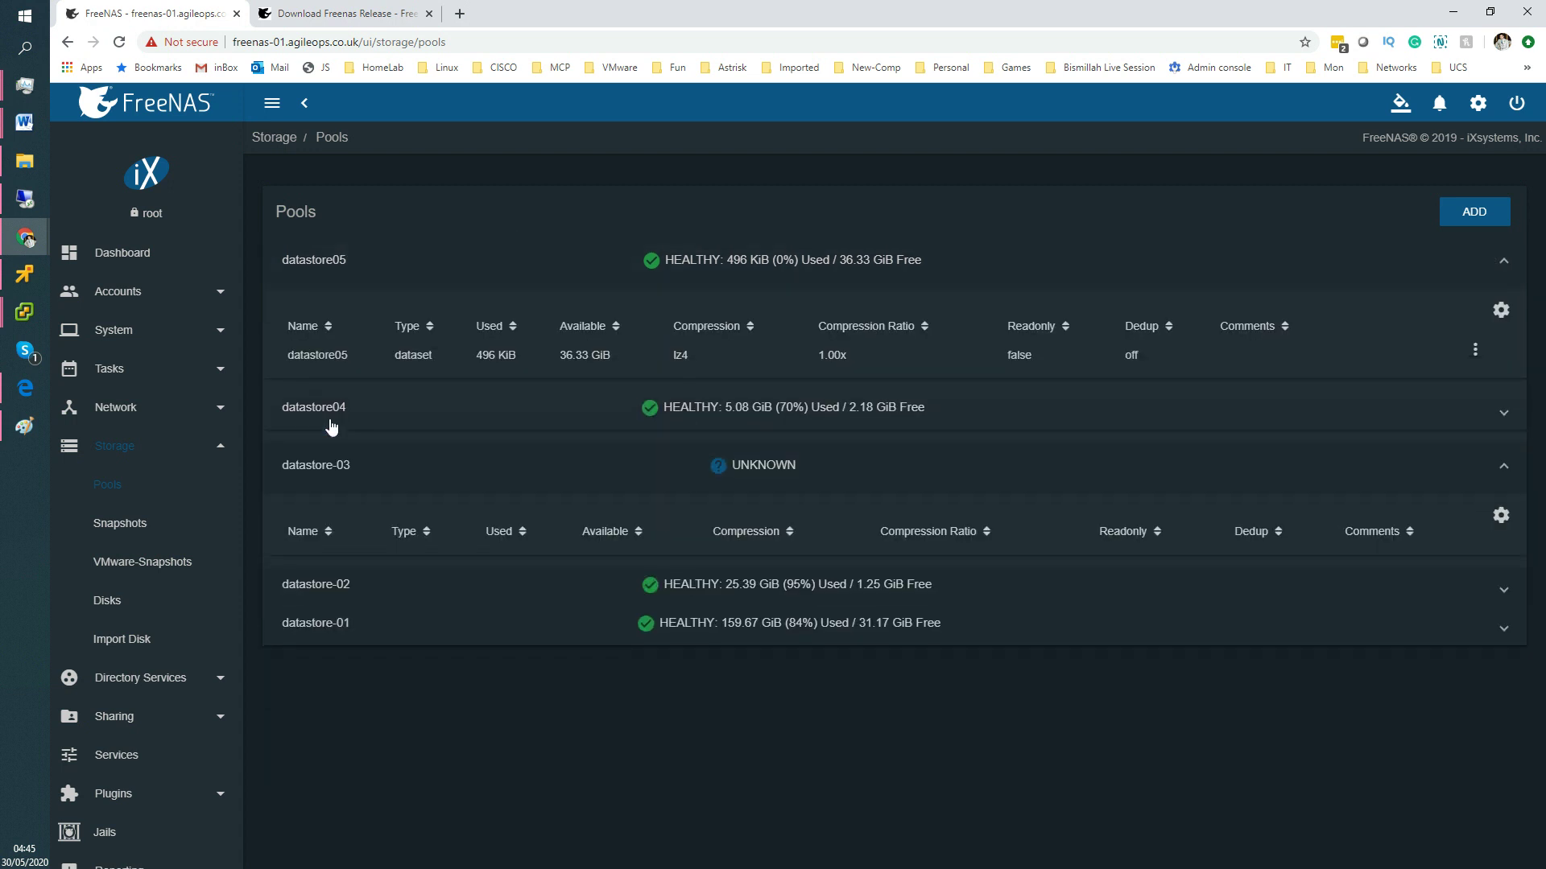
click(324, 463)
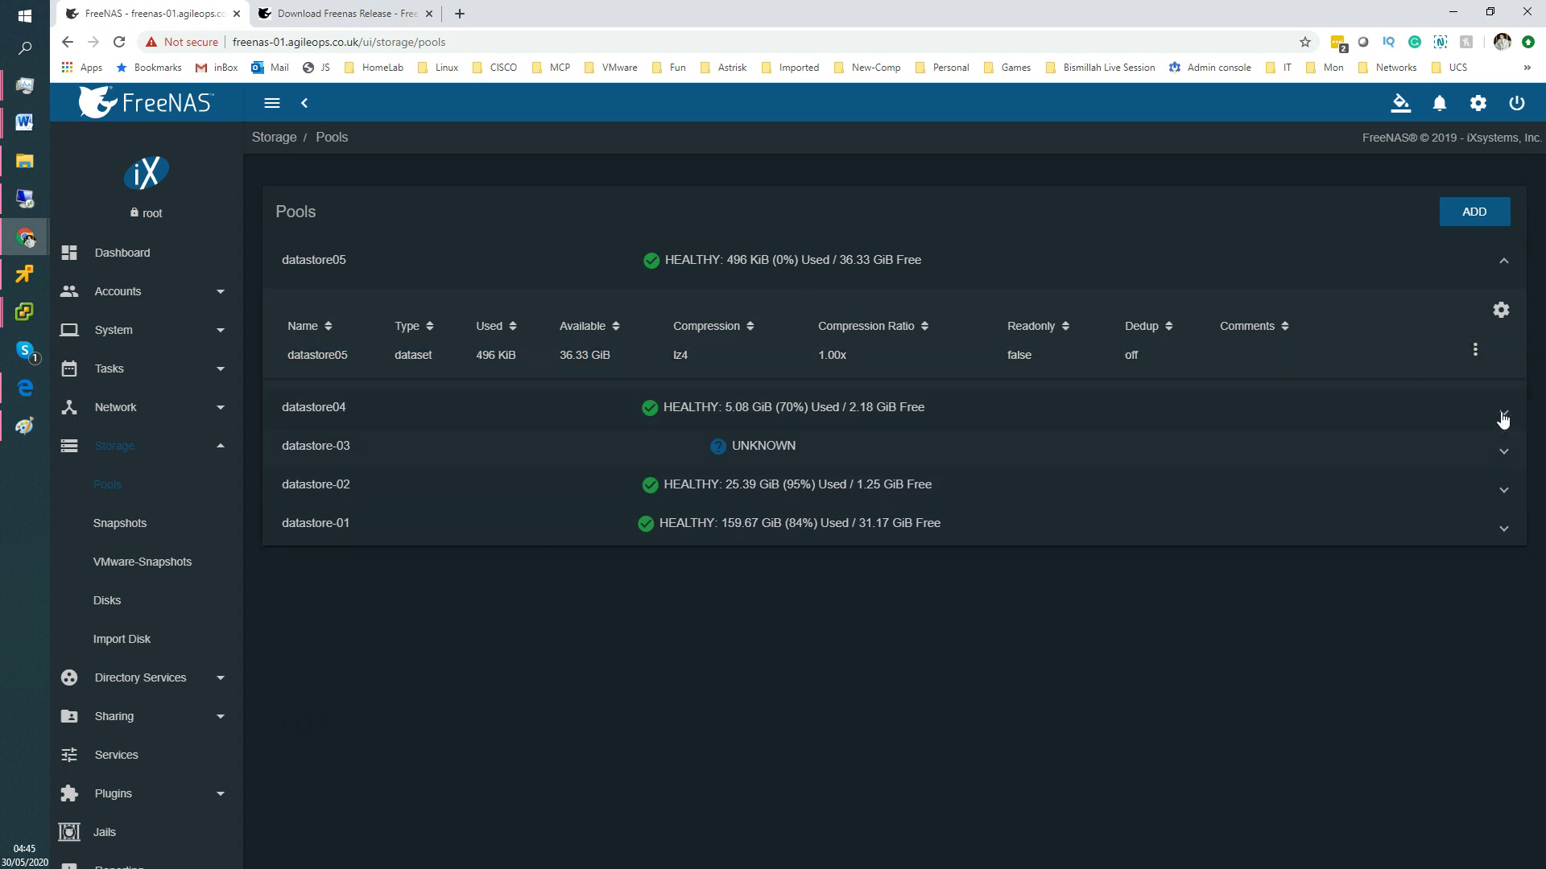
click(1474, 352)
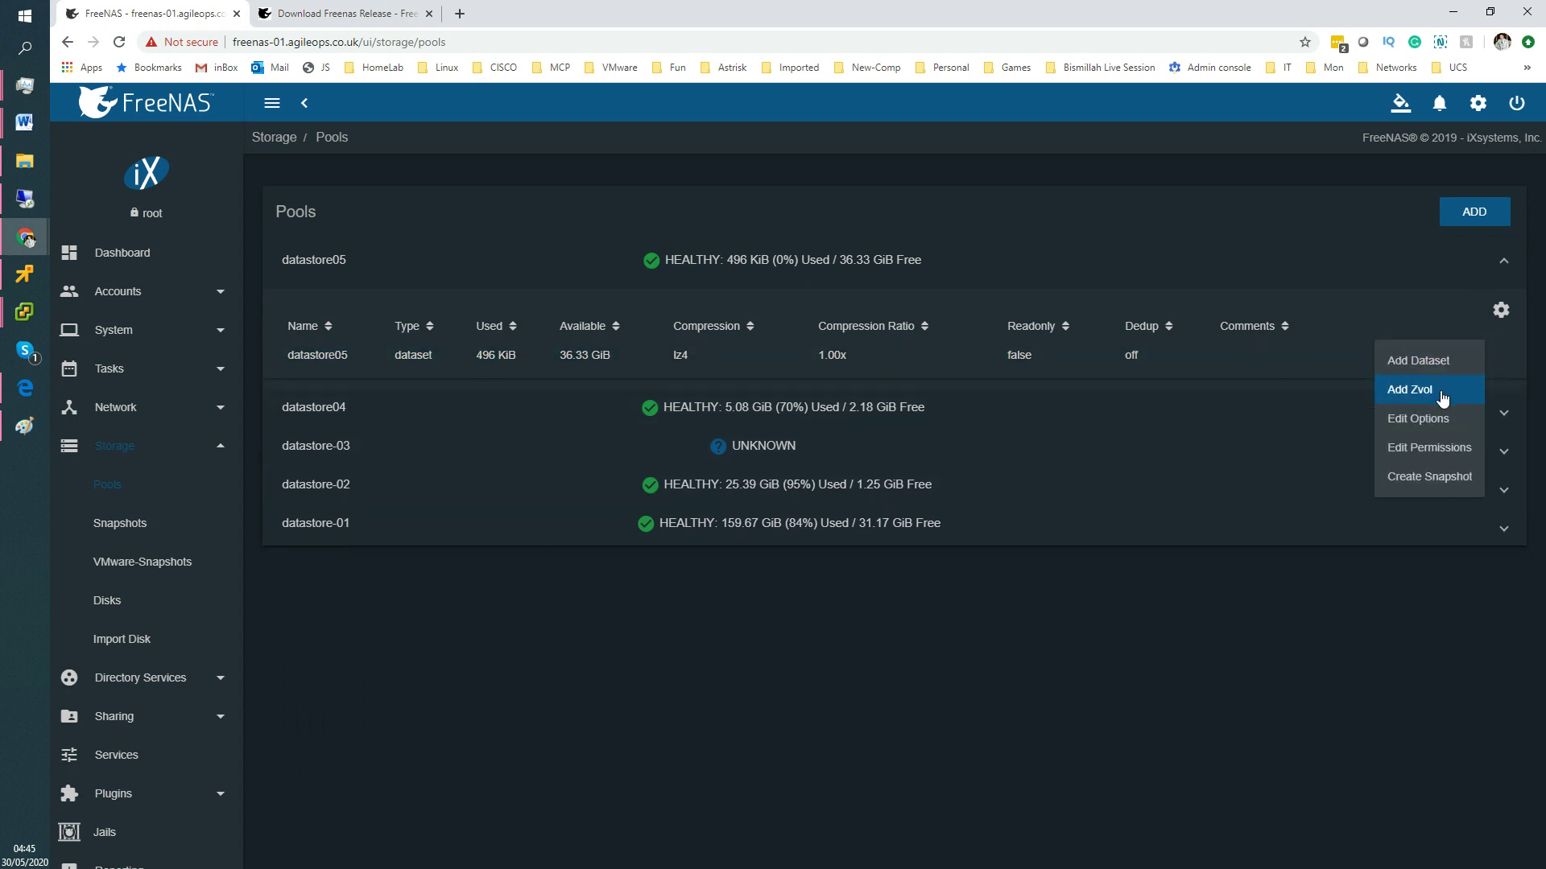
Add a zvol named datastore05-lun05, reusing that name as its comment.
click(1441, 393)
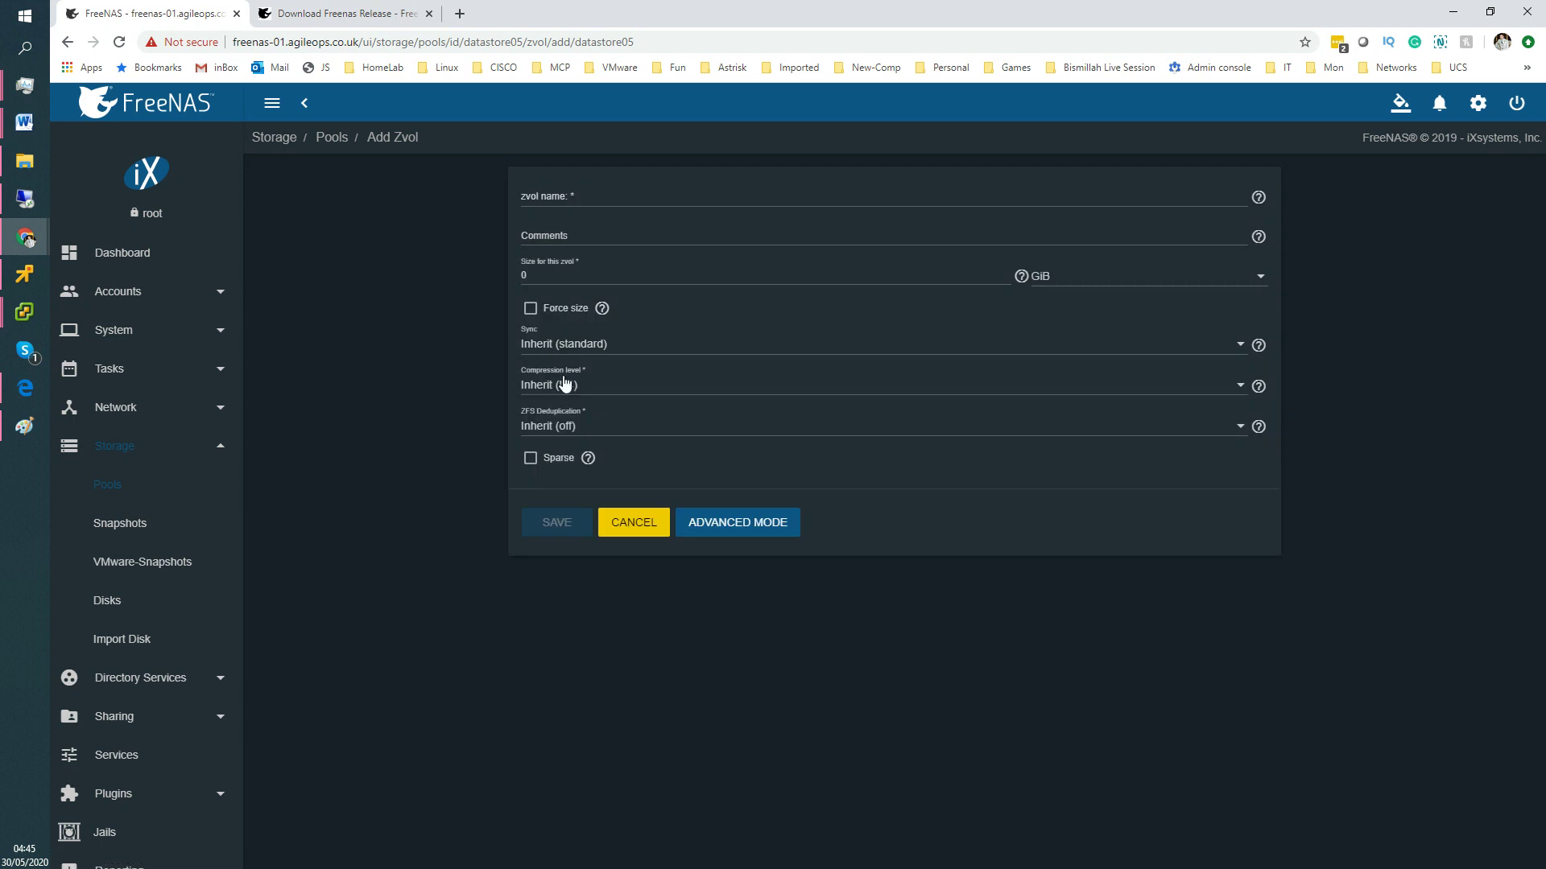
click(567, 197)
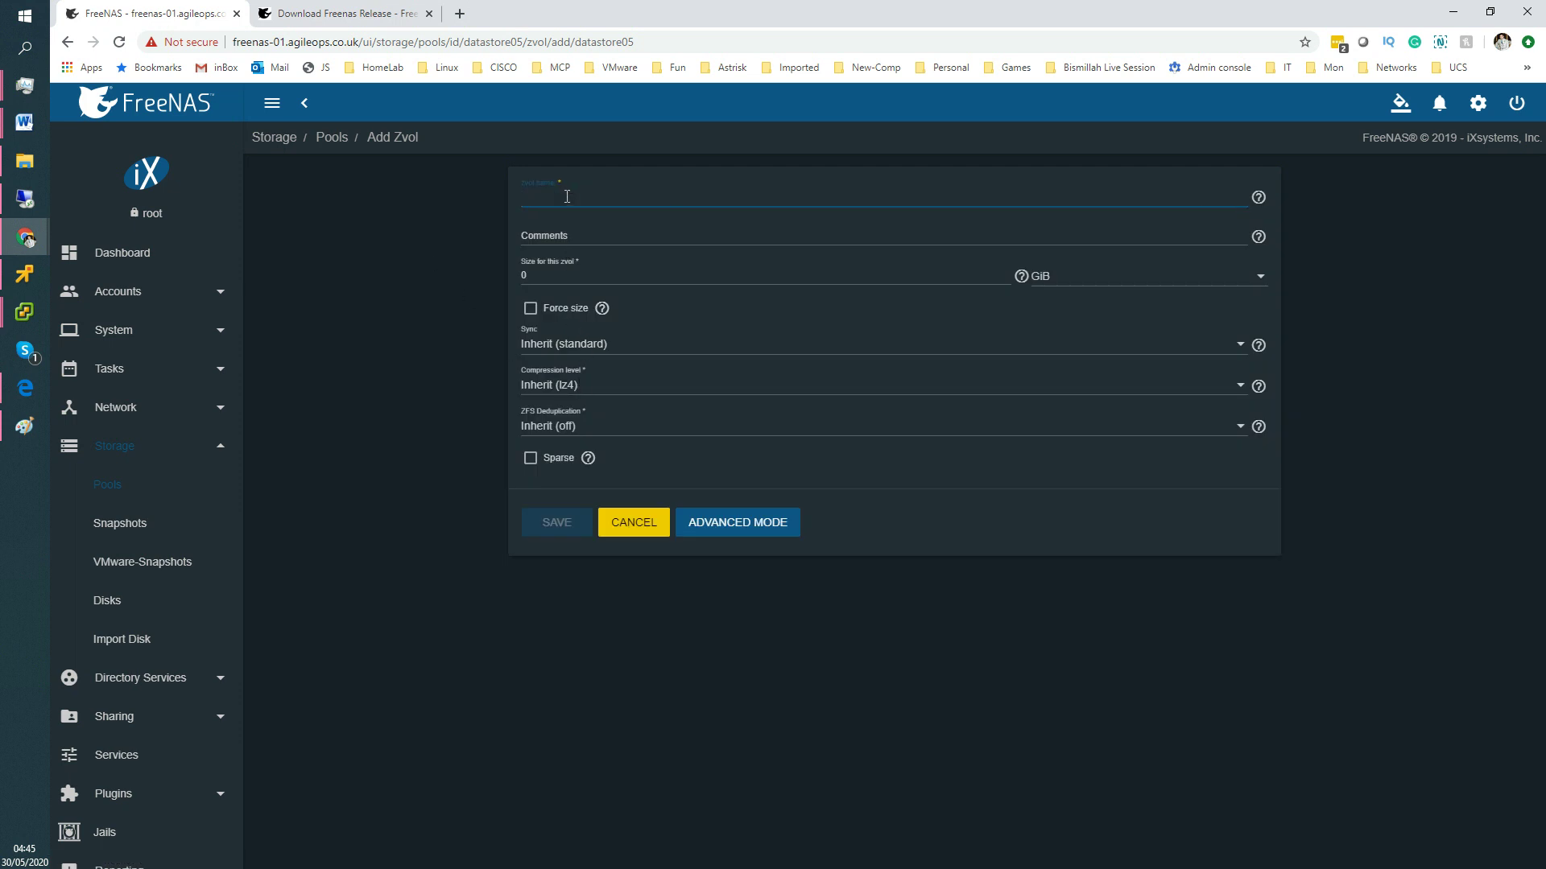
text(datastore)
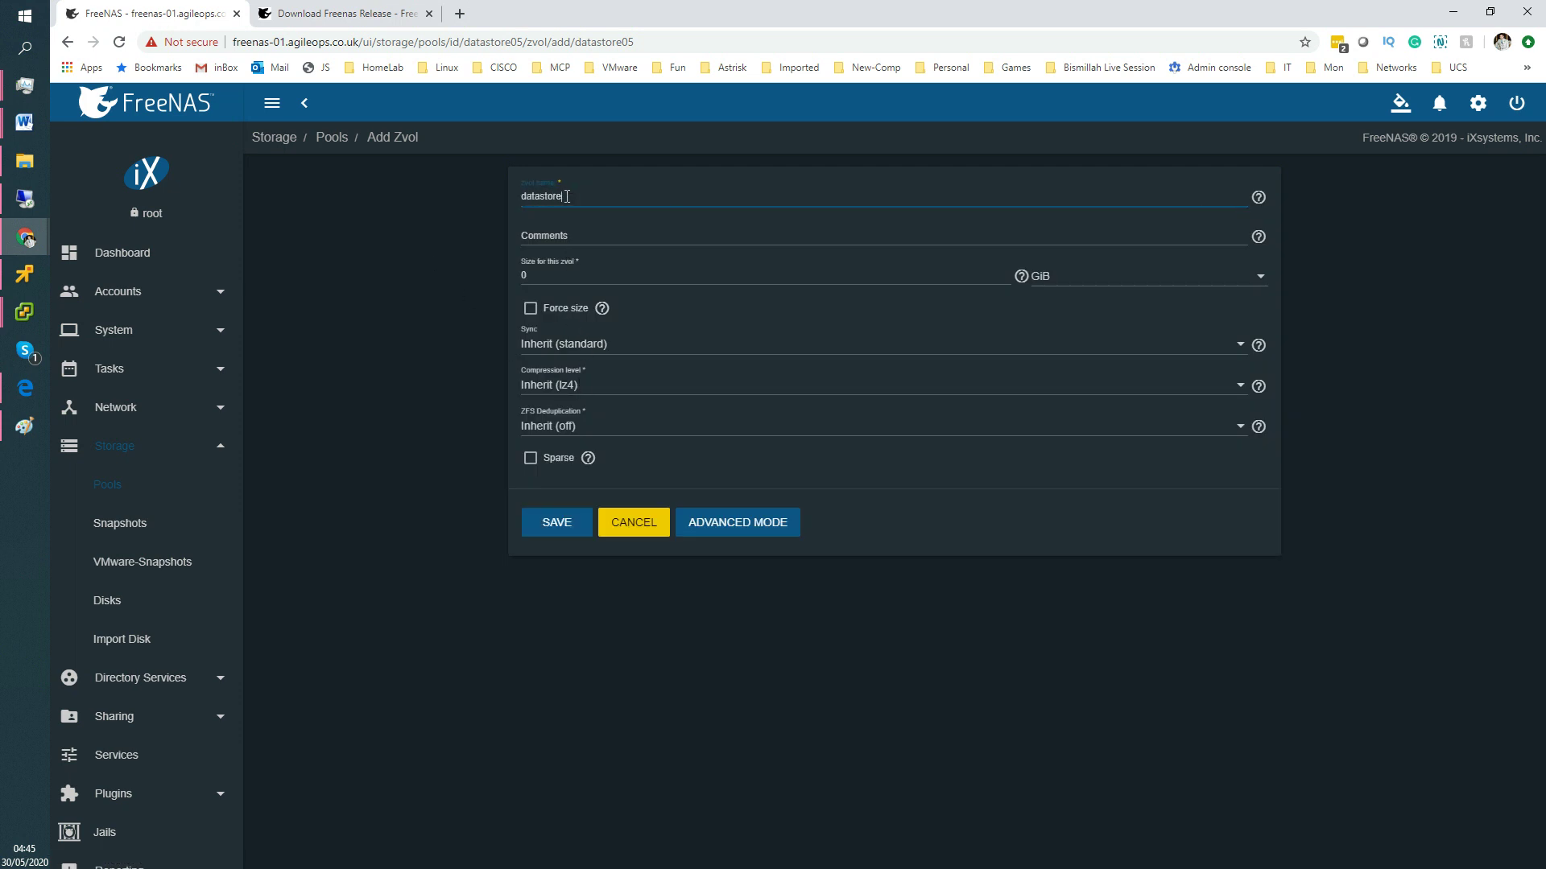
text(05-lun05)
drag(600, 196, 510, 196)
key(ctrl+c)
click(560, 234)
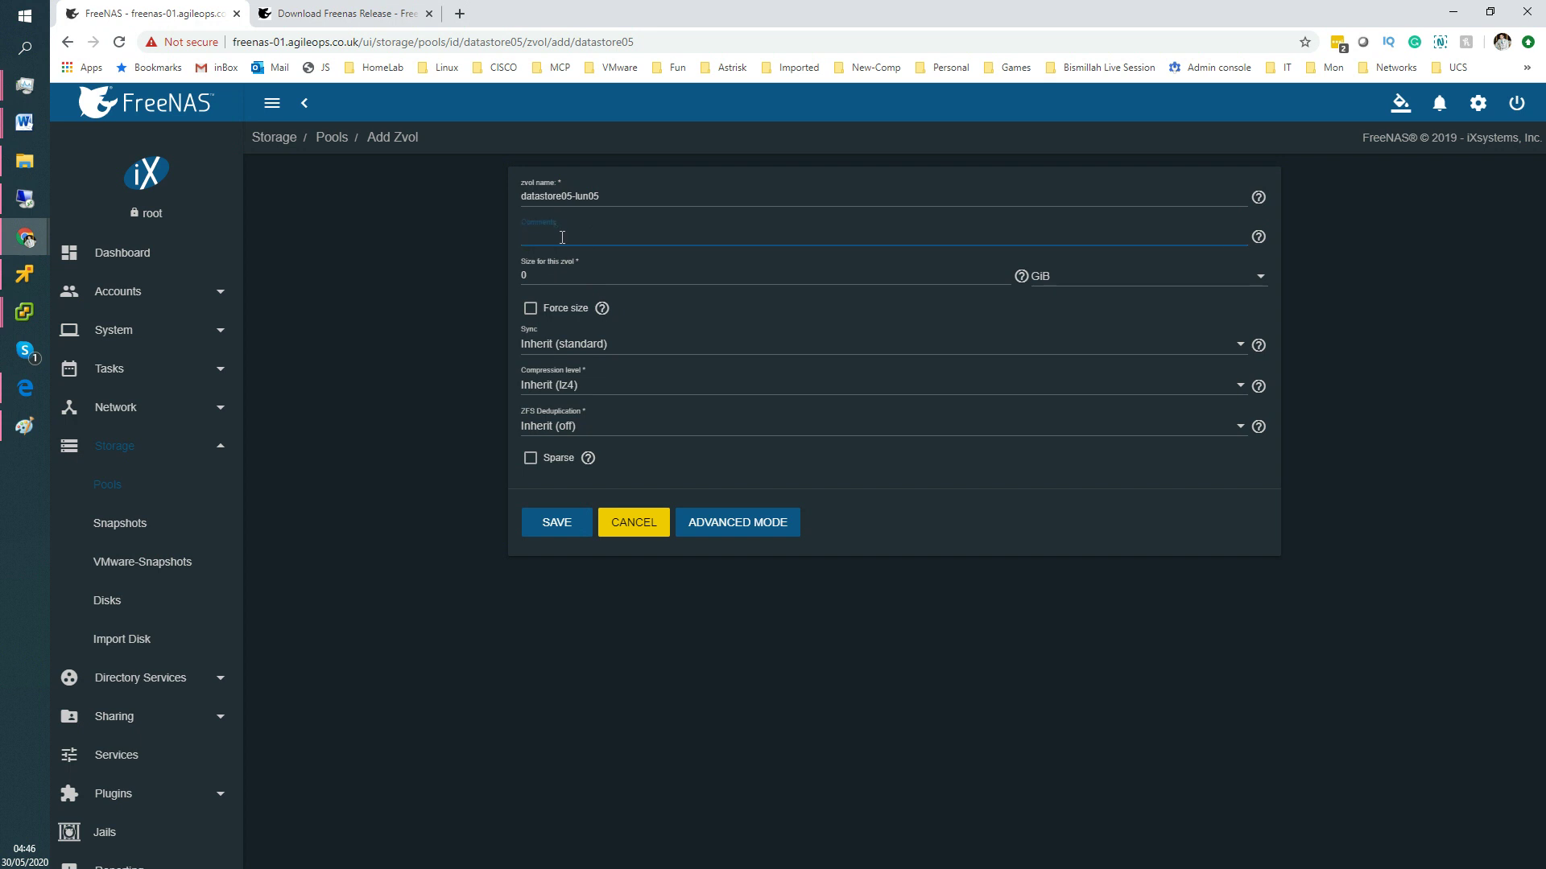
key(ctrl+v)
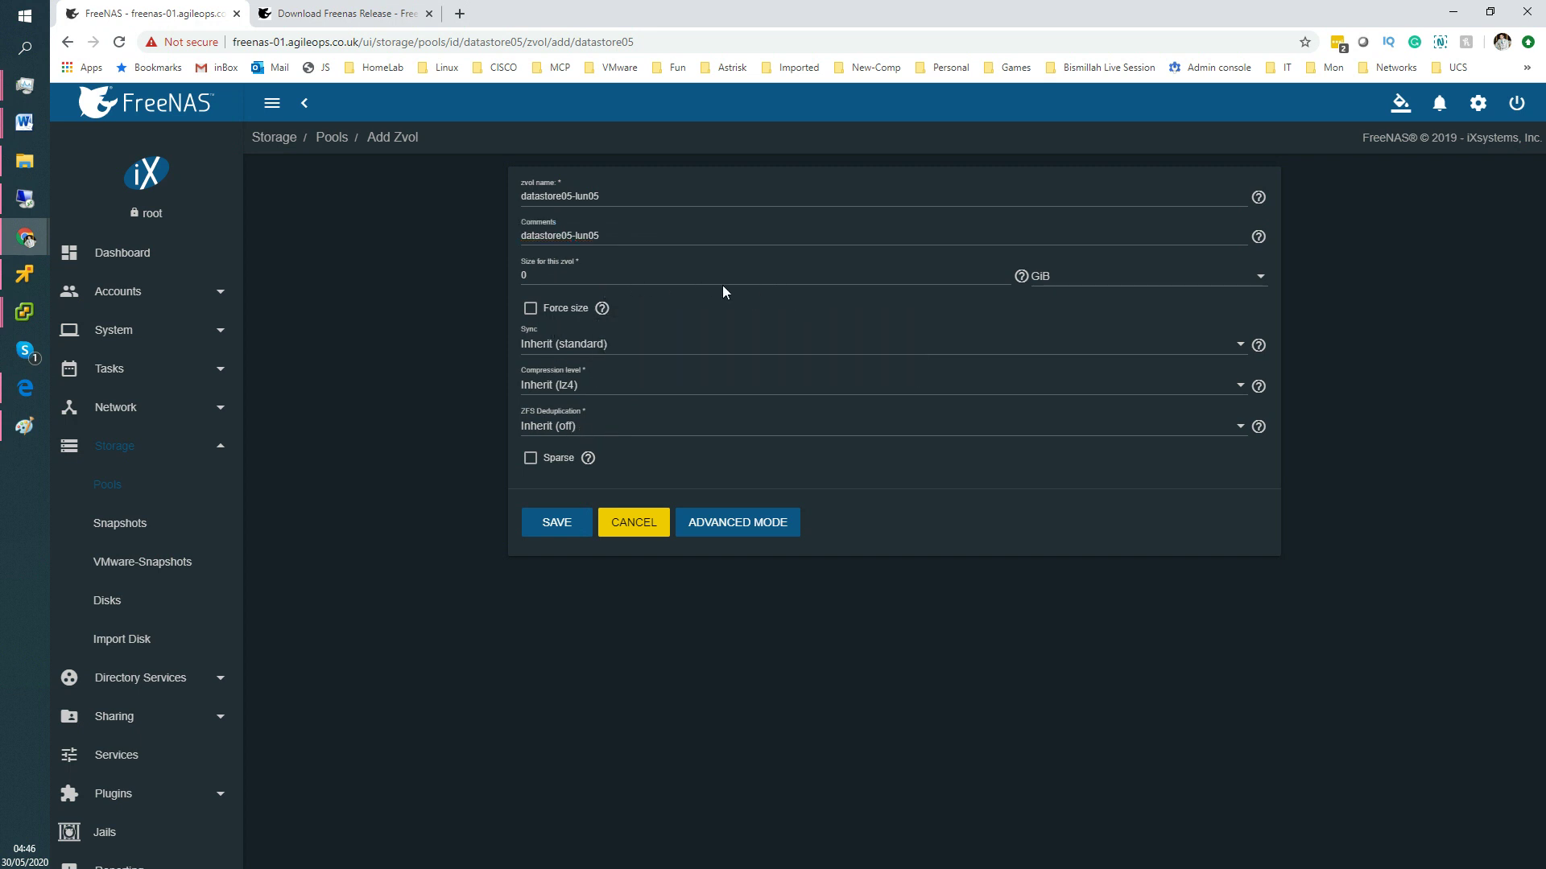
Set the zvol size to 25 GiB and save it.
click(538, 276)
drag(538, 276, 504, 272)
key(BackSpace)
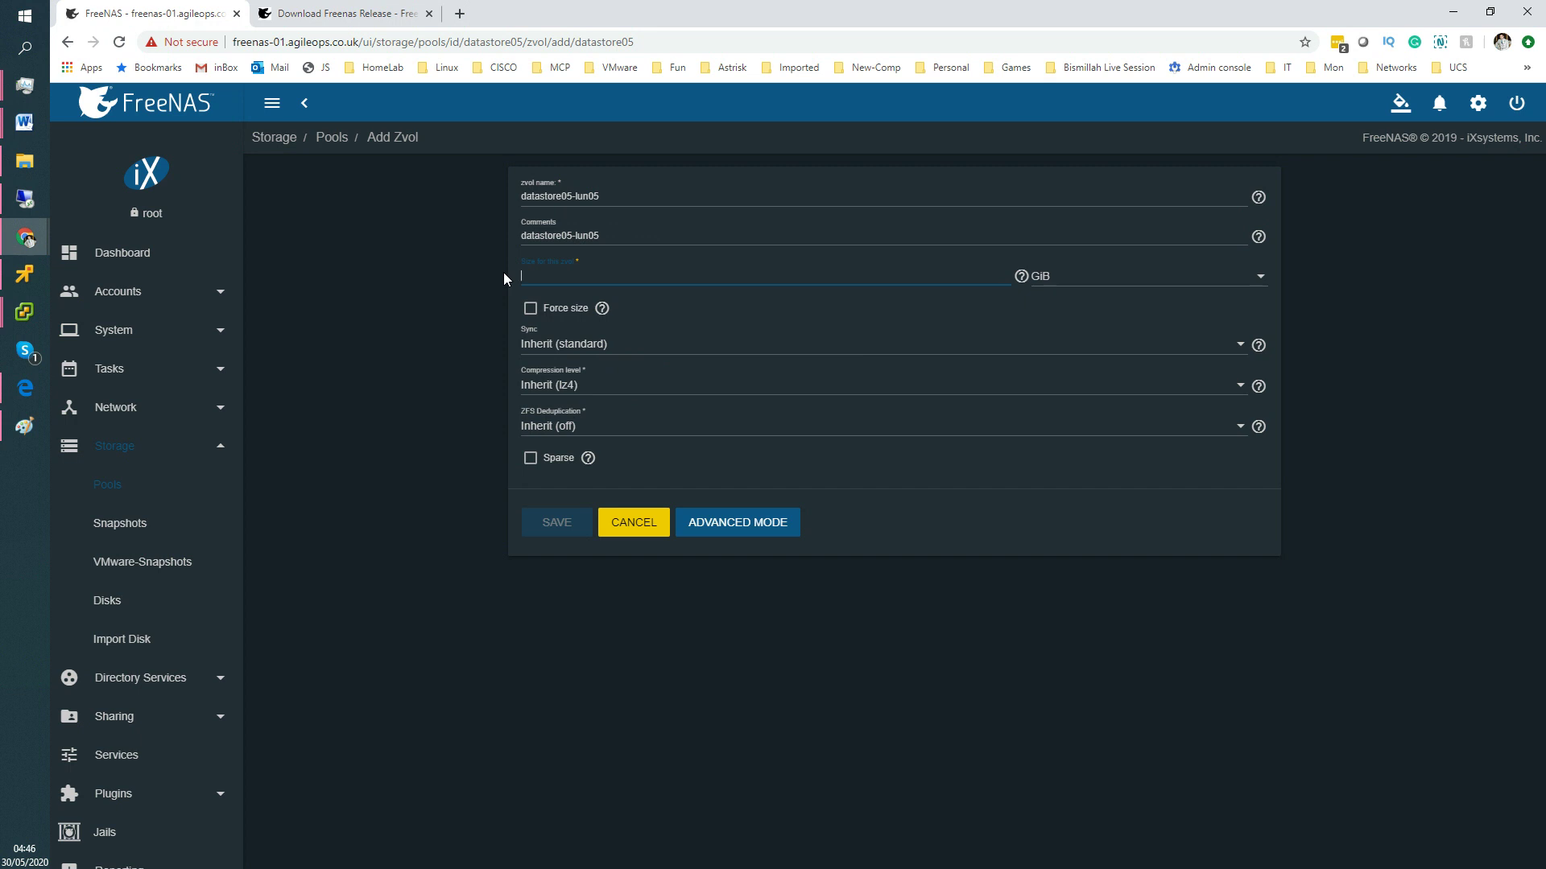
text(25)
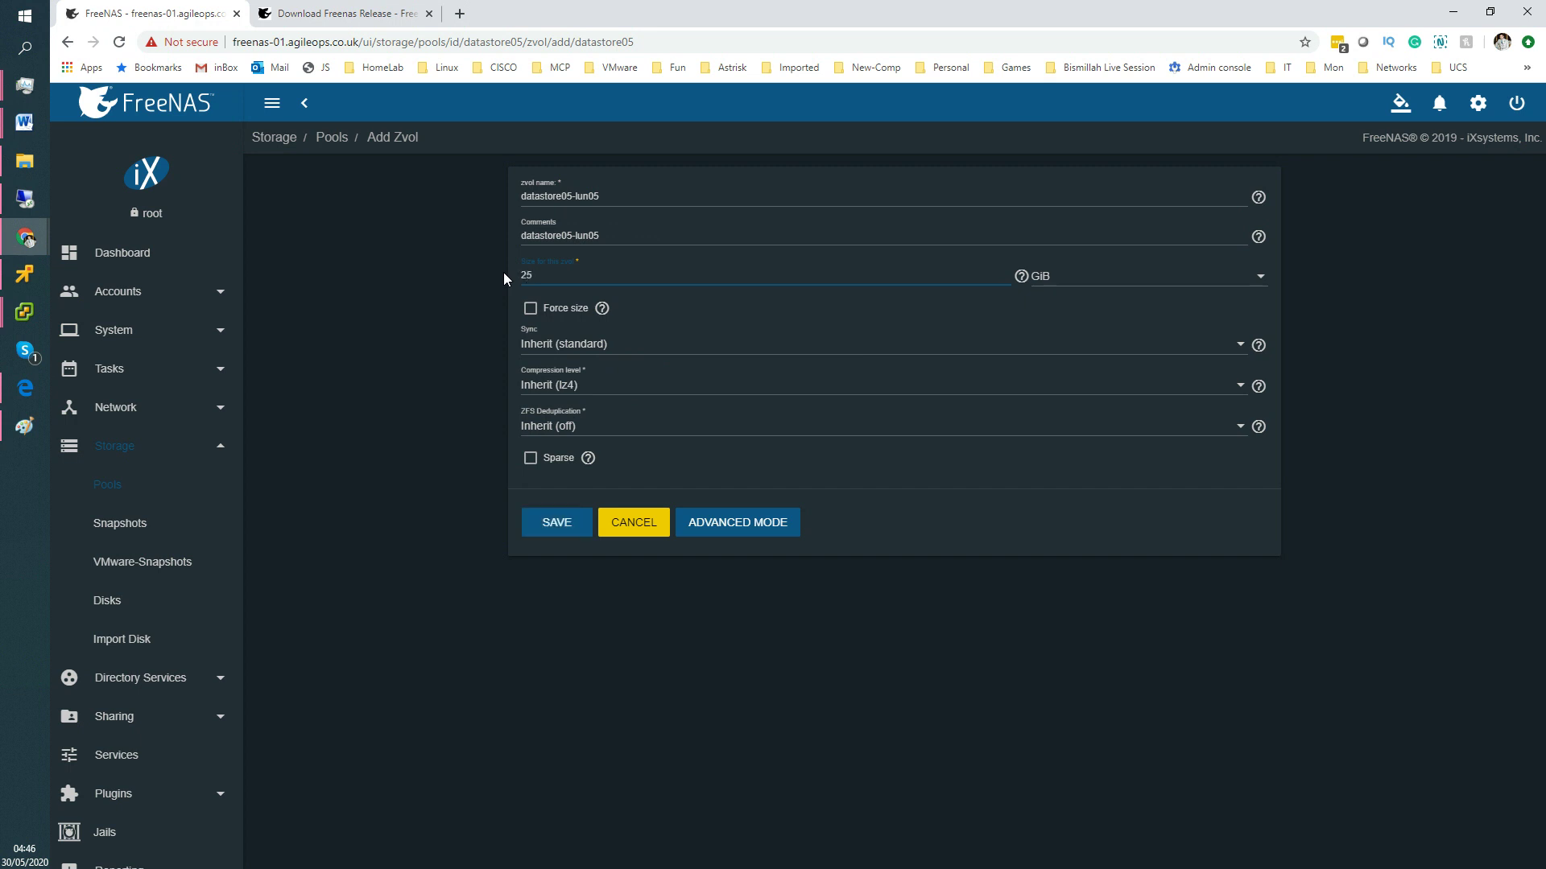
click(564, 524)
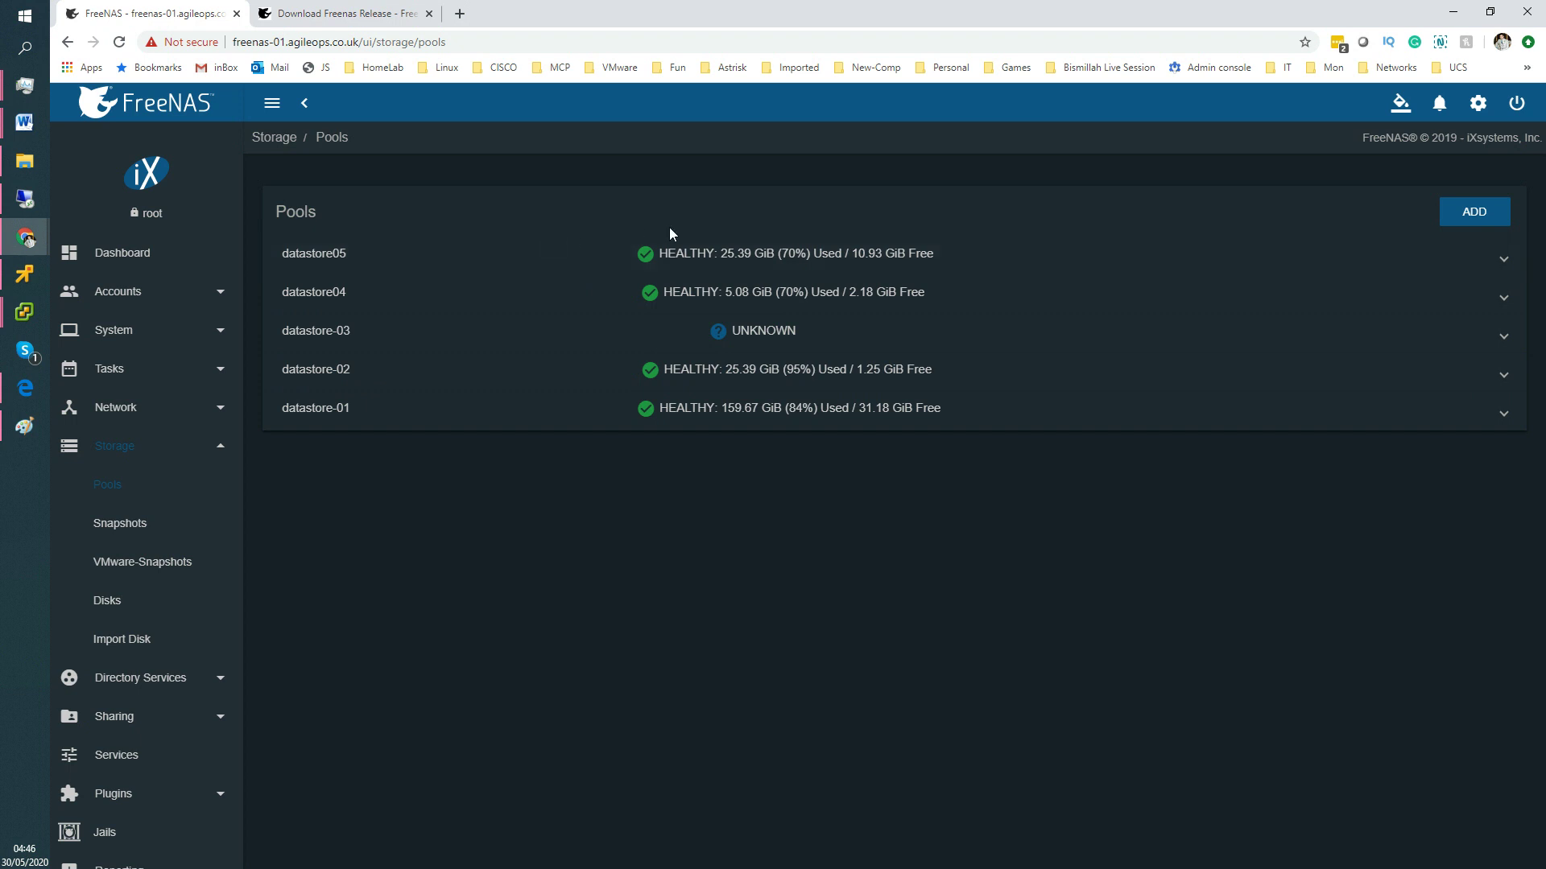
Show the datastore05-lun05 zvol inside datastore05, then go to Sharing > Block (iSCSI).
click(797, 256)
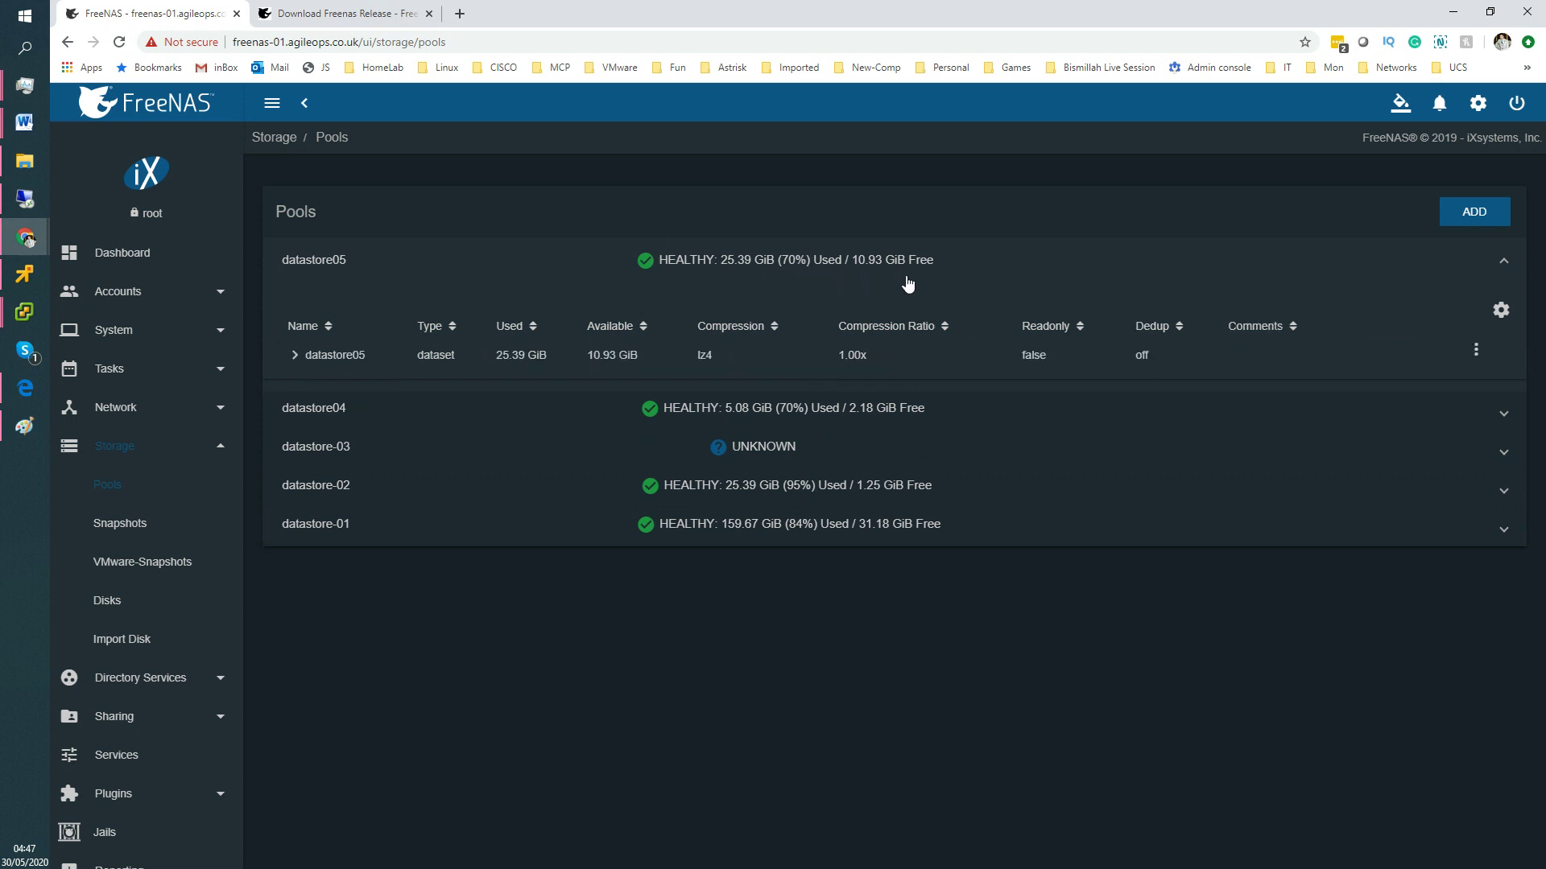
click(628, 358)
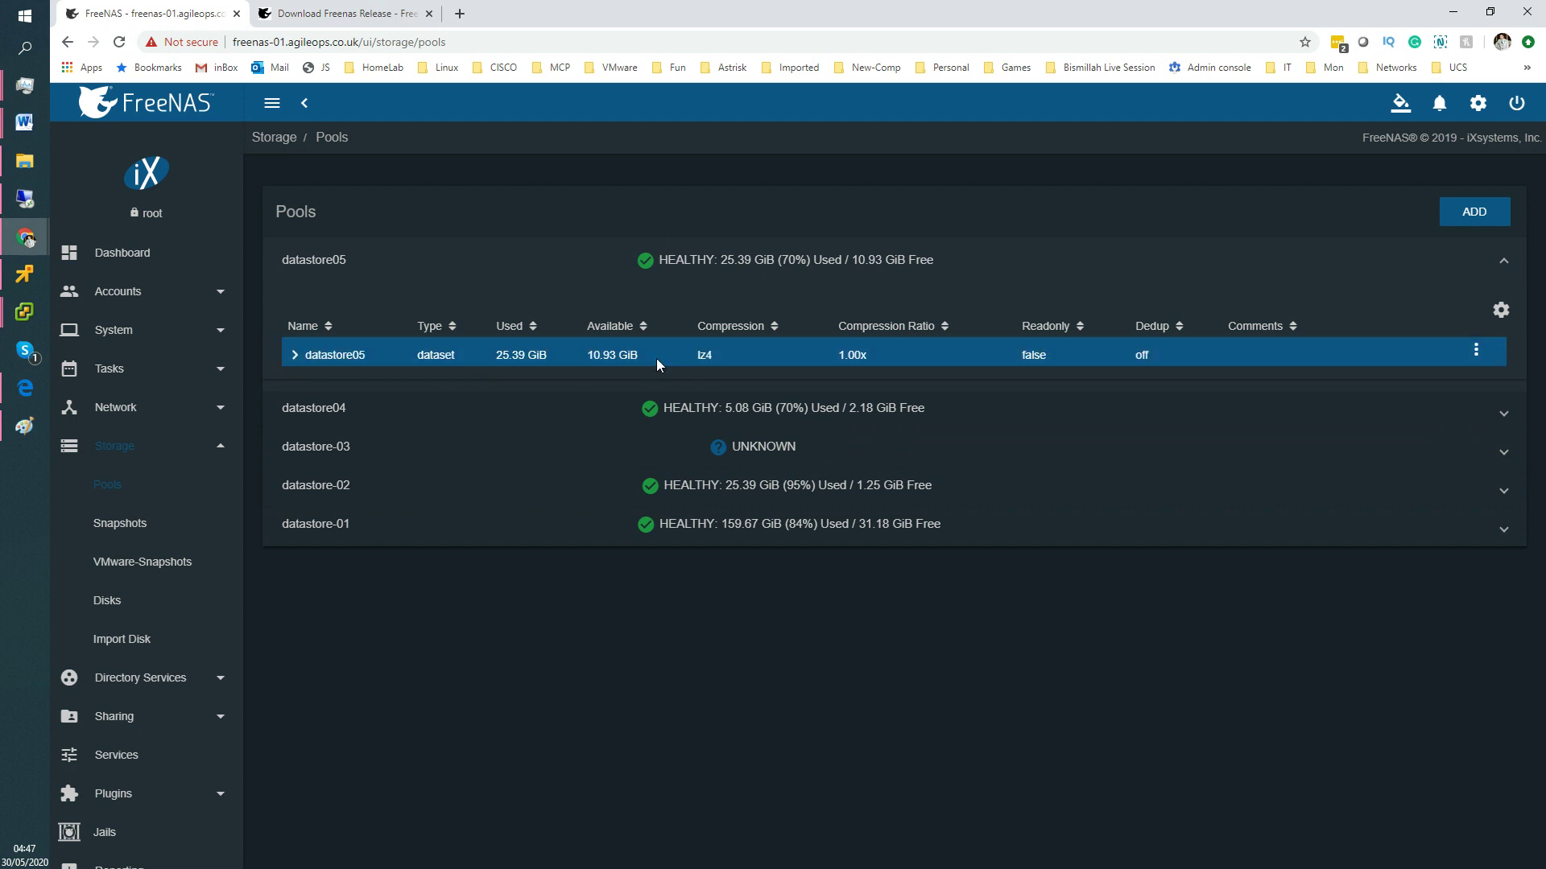
click(293, 356)
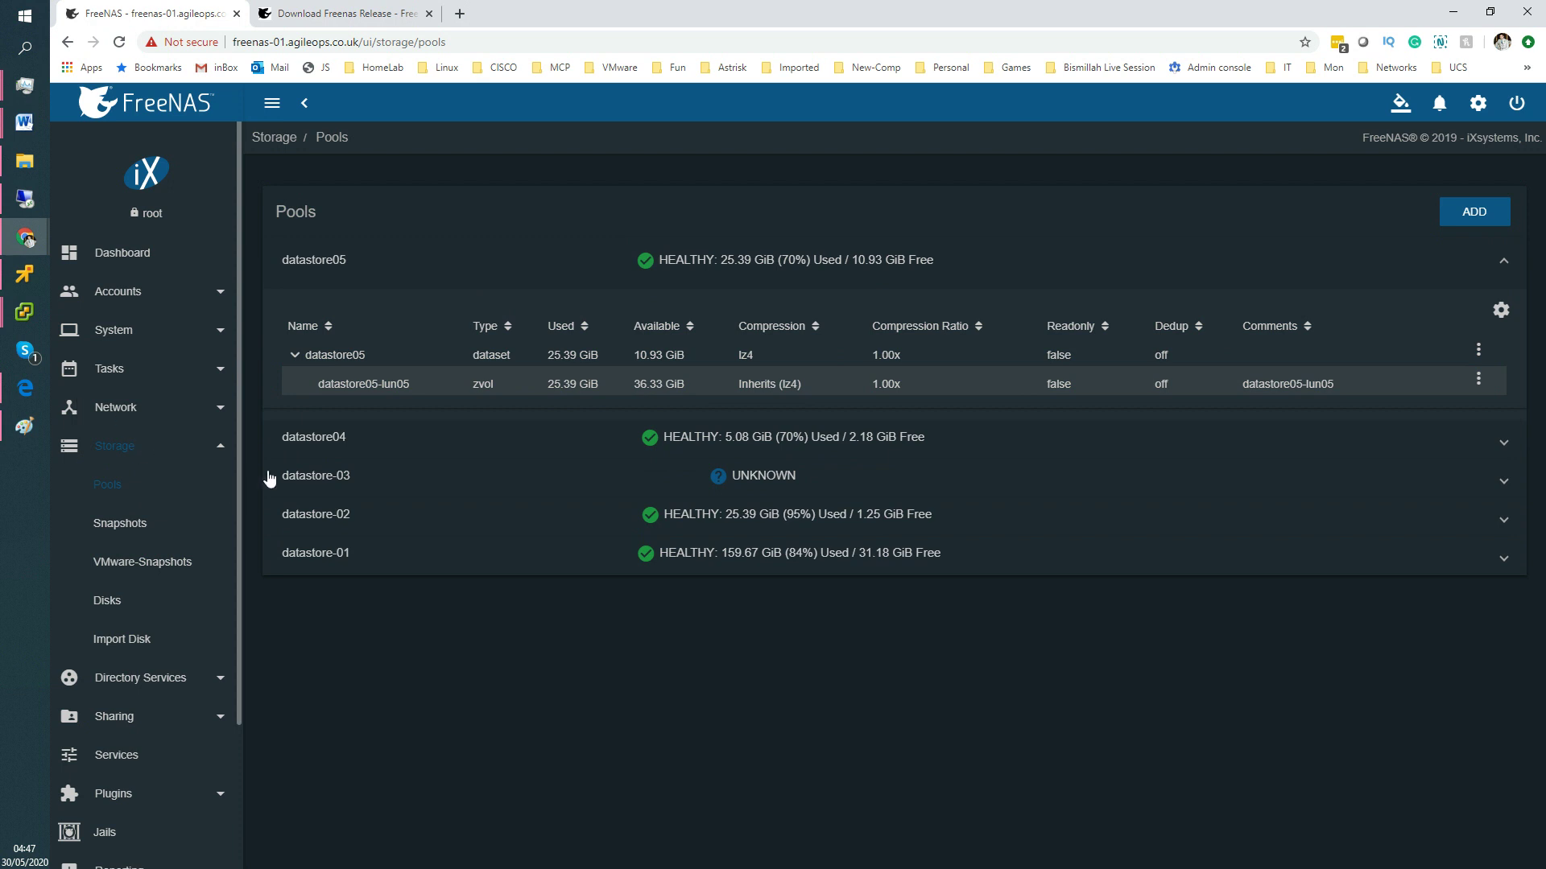
drag(235, 625, 249, 781)
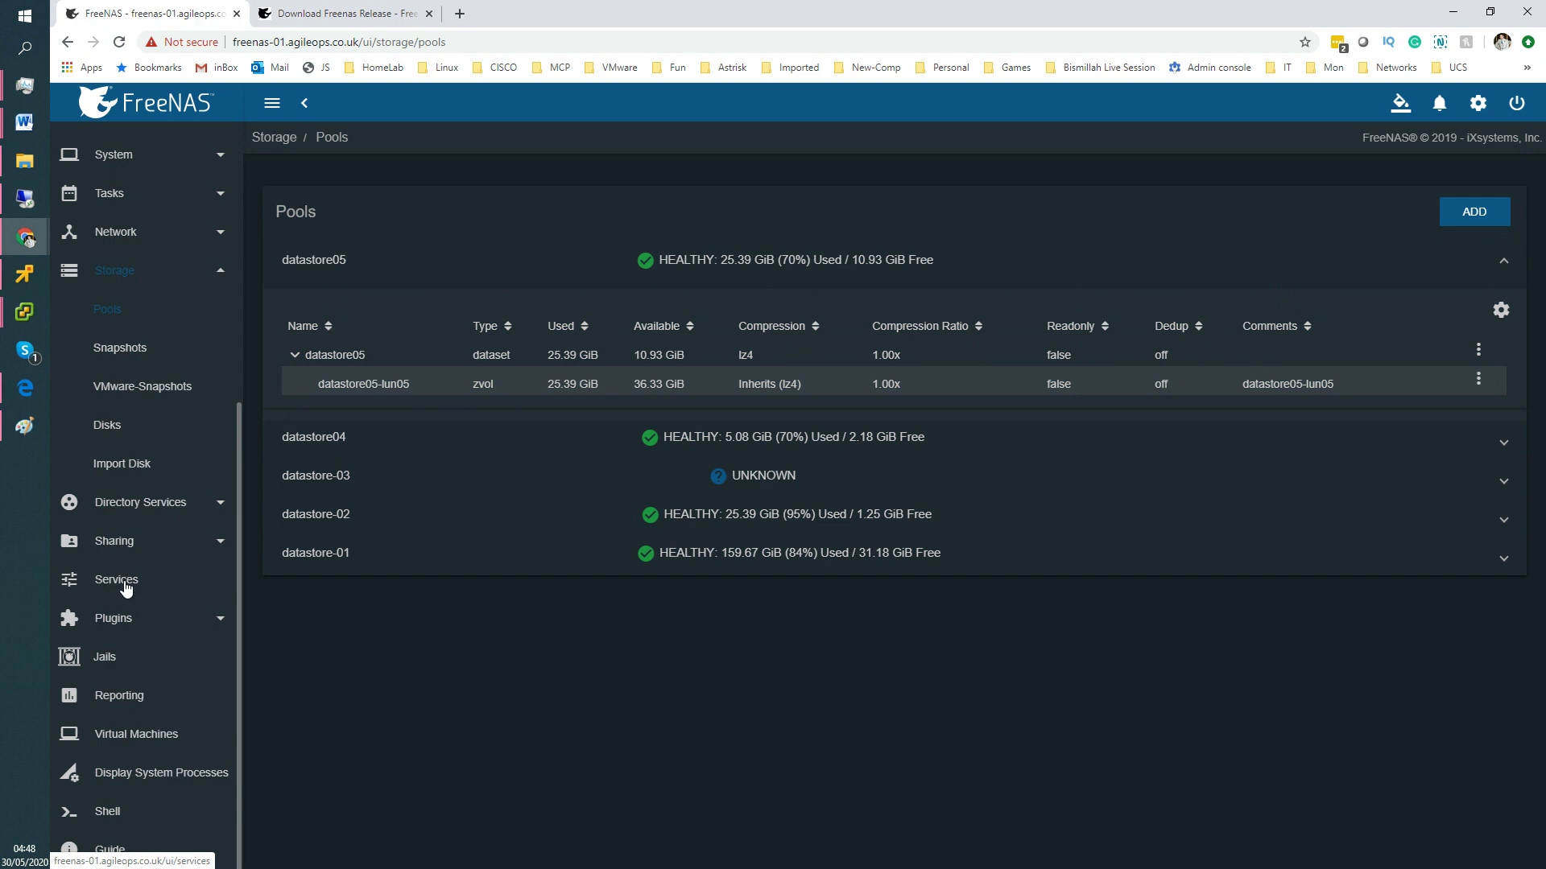
click(116, 541)
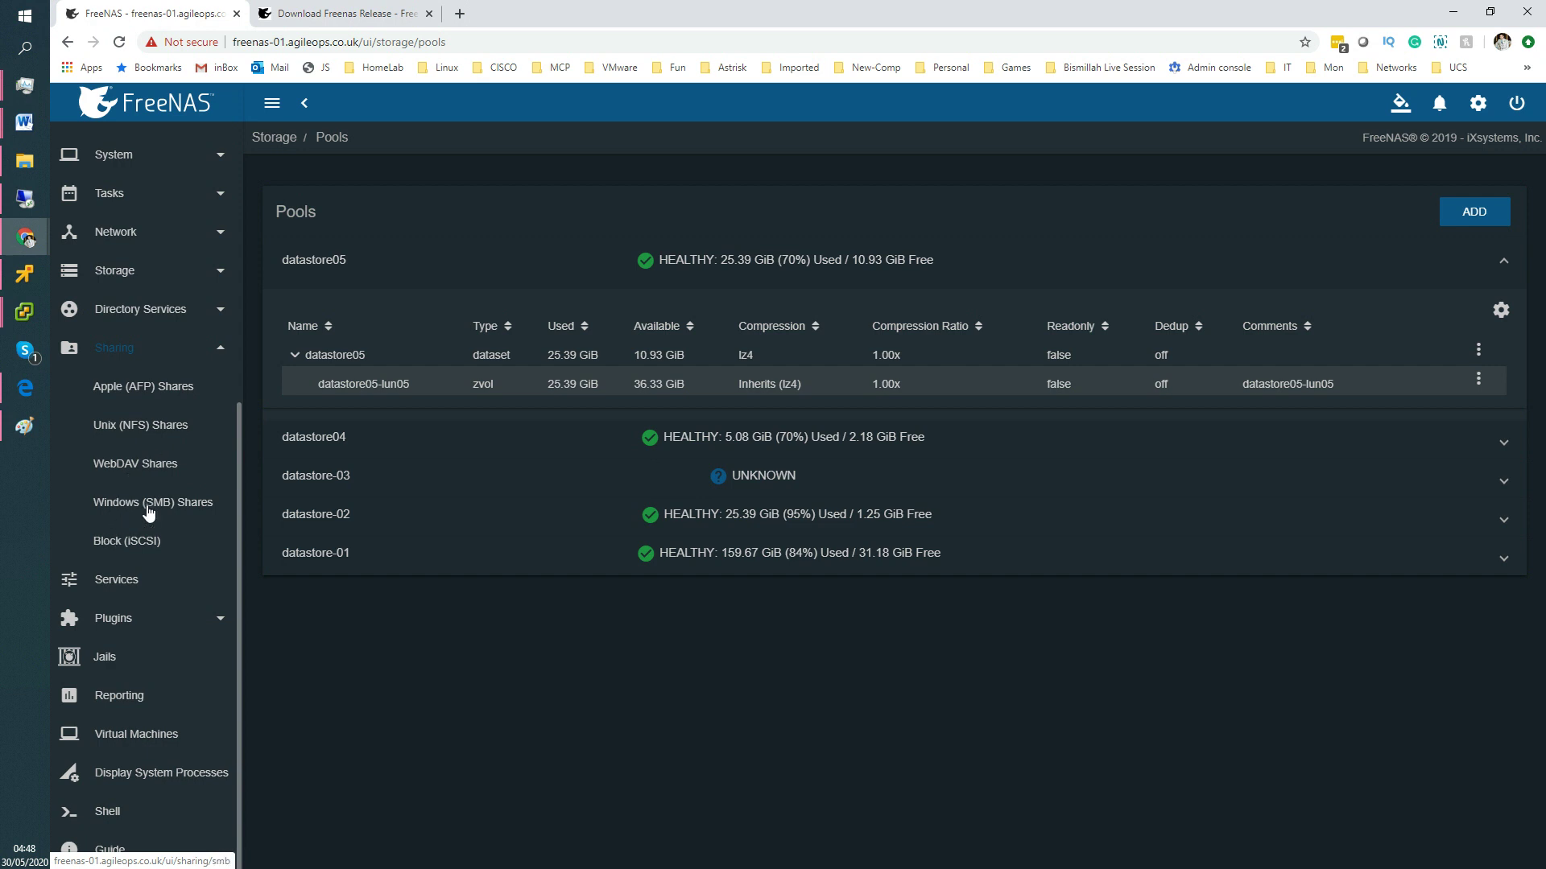
click(121, 547)
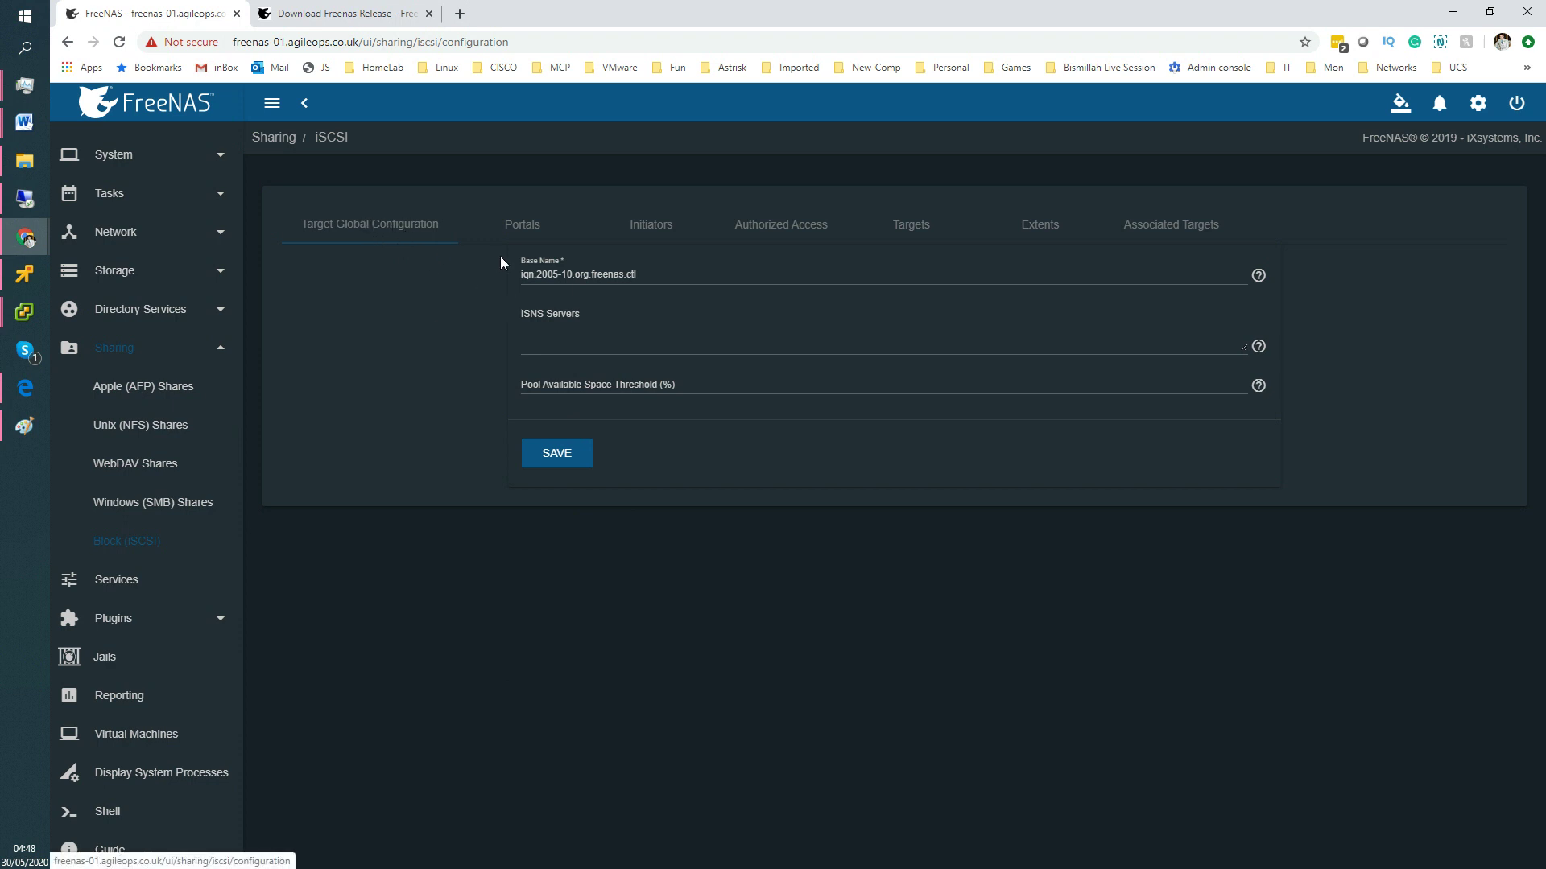
drag(639, 279, 500, 279)
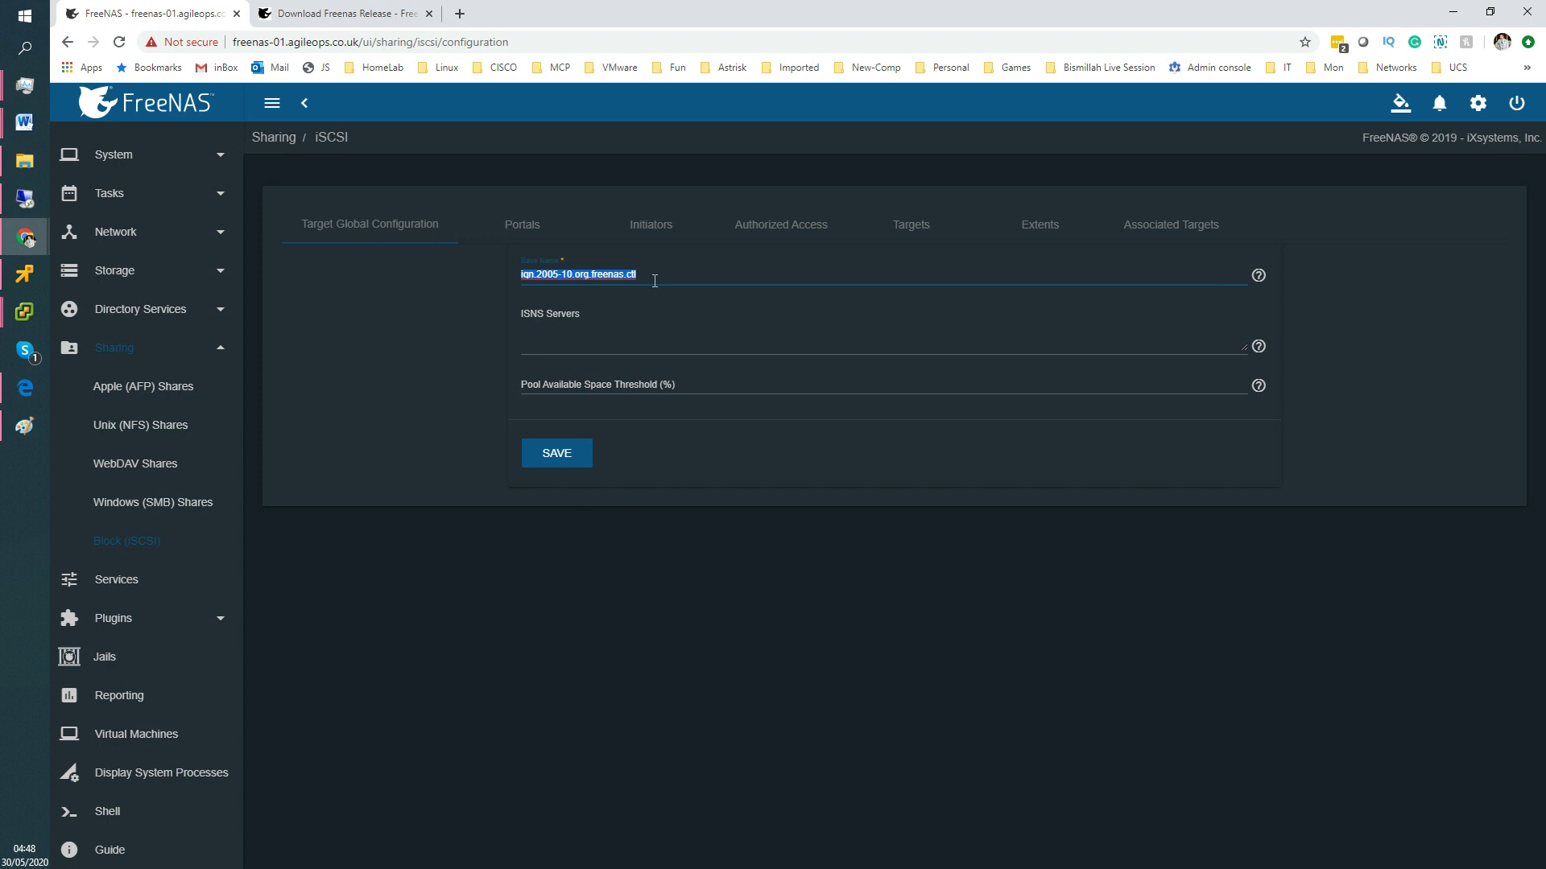
click(586, 355)
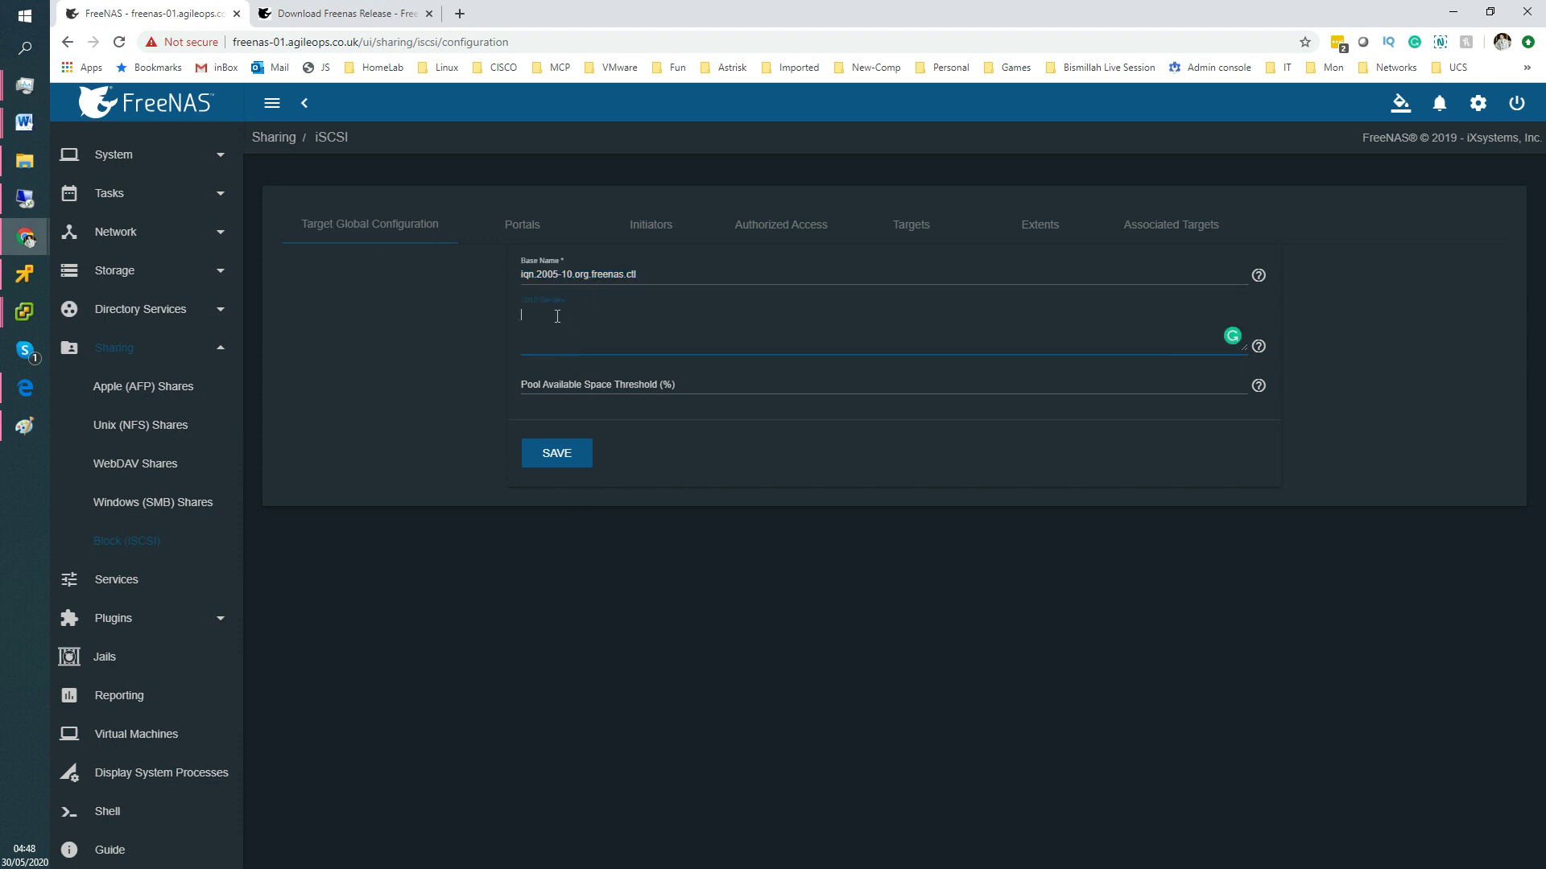
drag(642, 276, 506, 272)
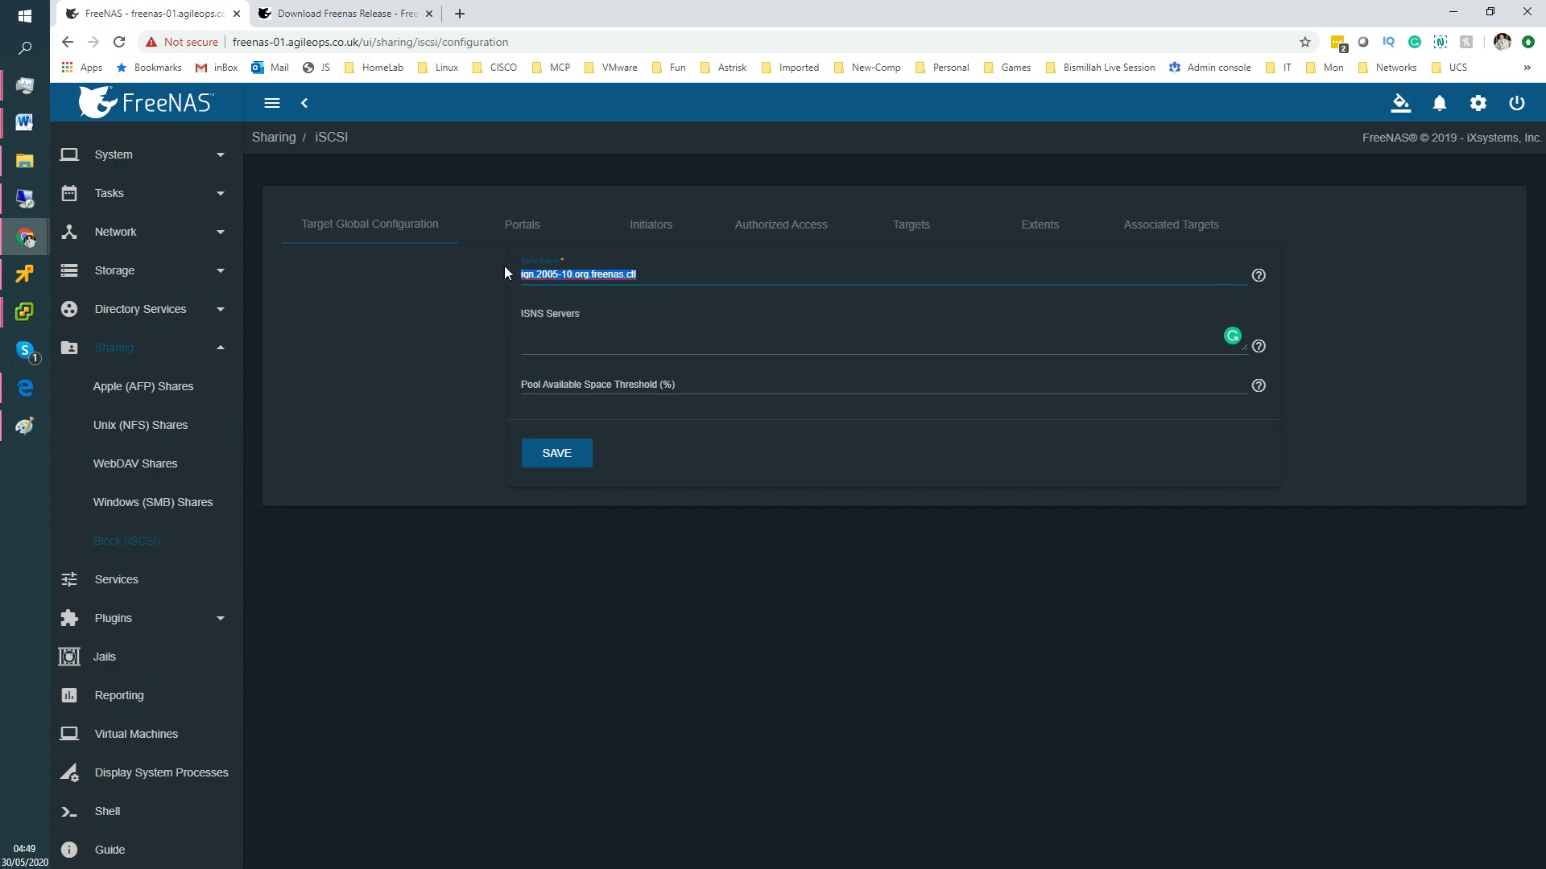
click(664, 276)
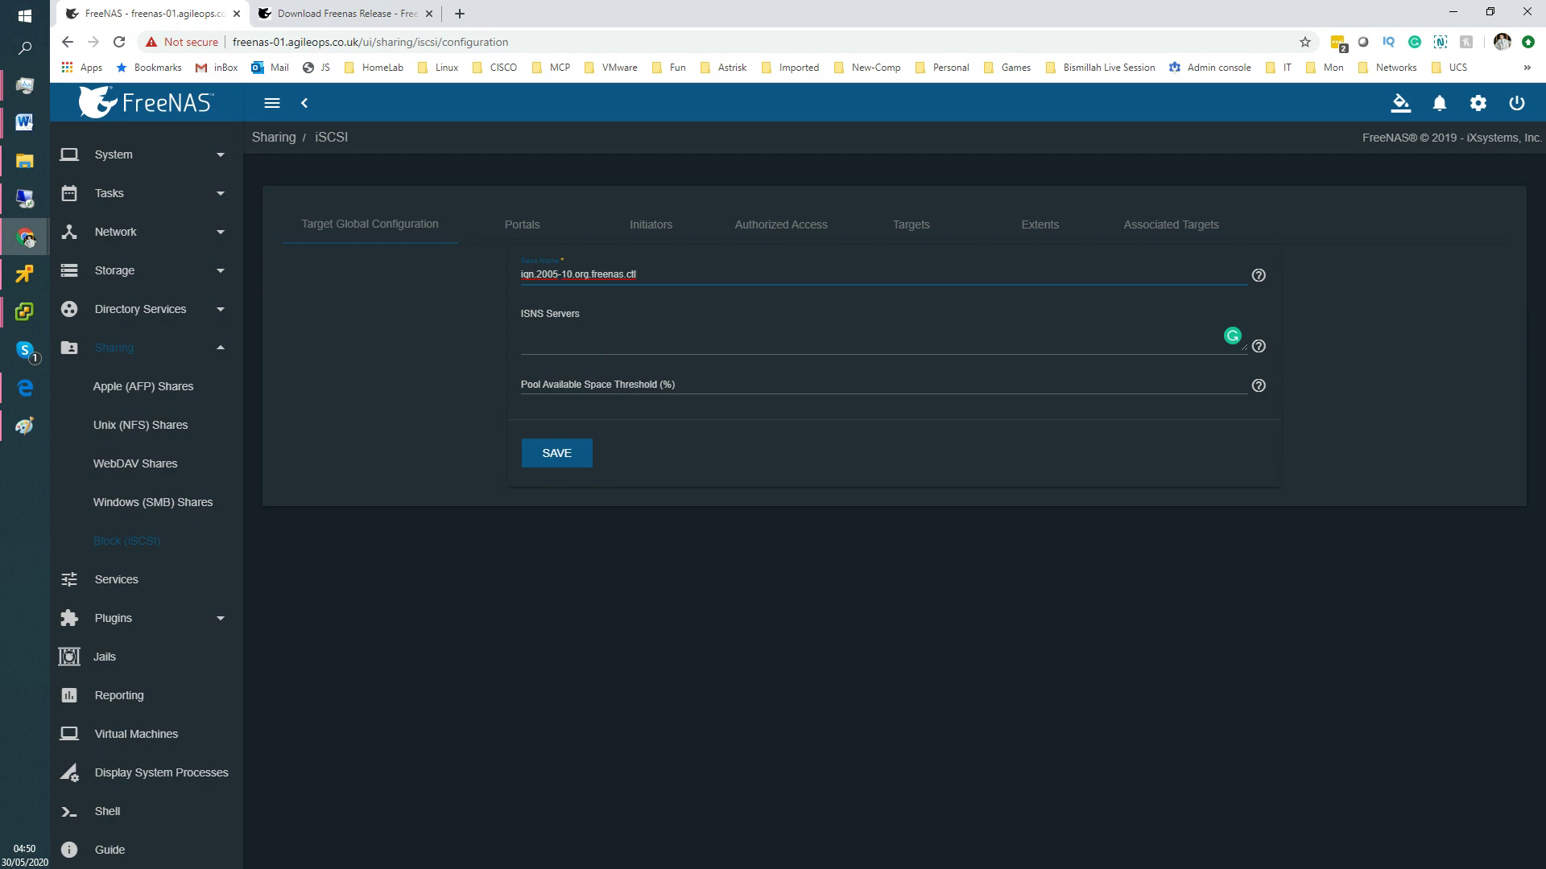
key(alt+Tab)
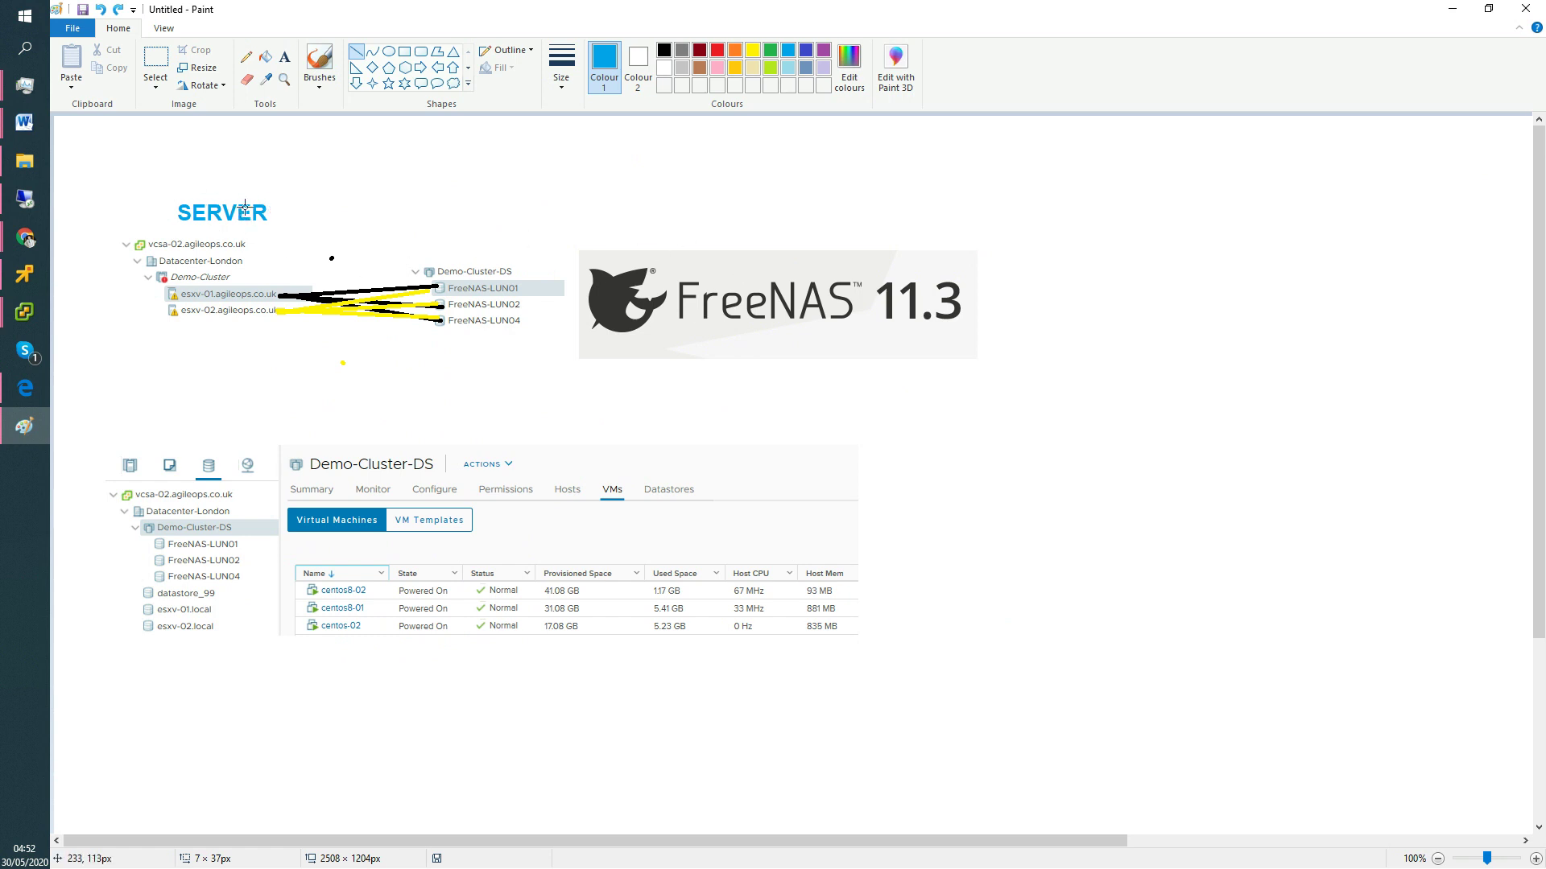
Add the text label 'win/ linux' above SERVER in the diagram.
click(284, 58)
click(224, 157)
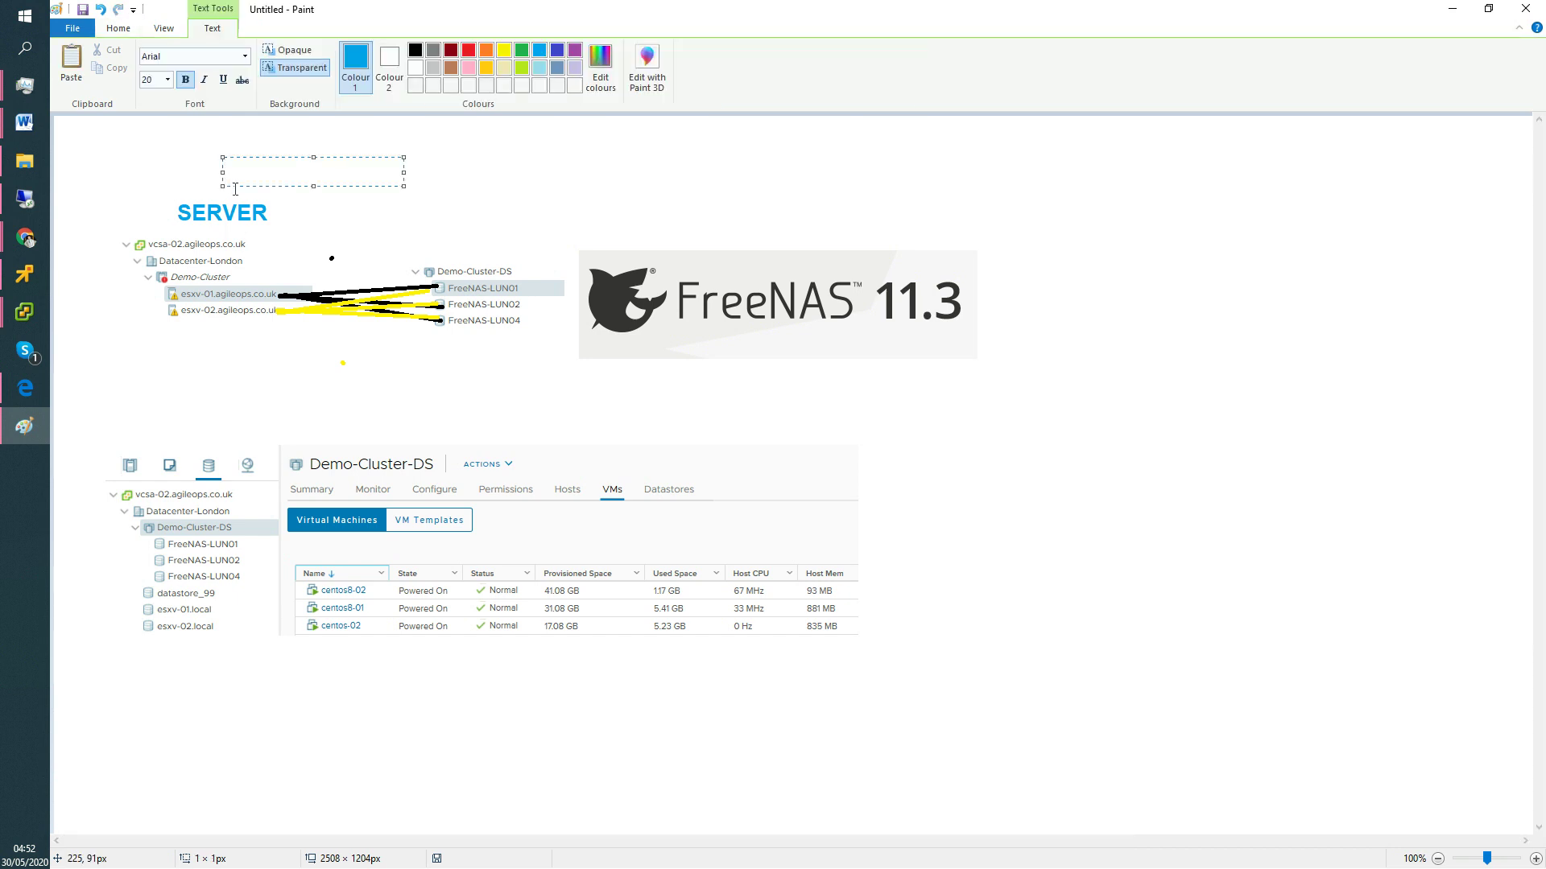
text(win/ linux)
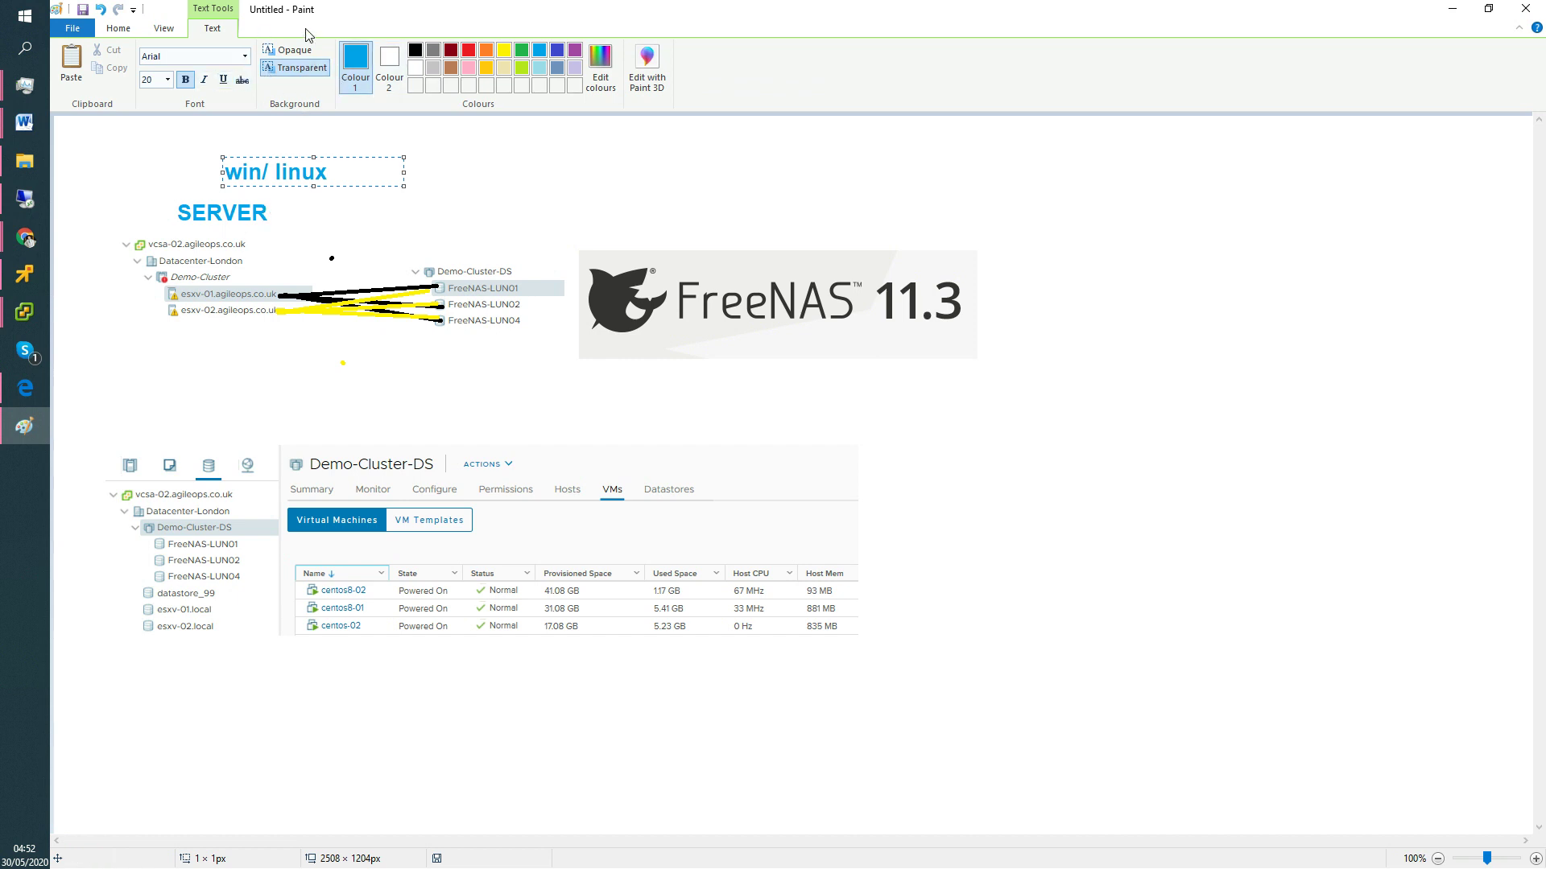
click(472, 197)
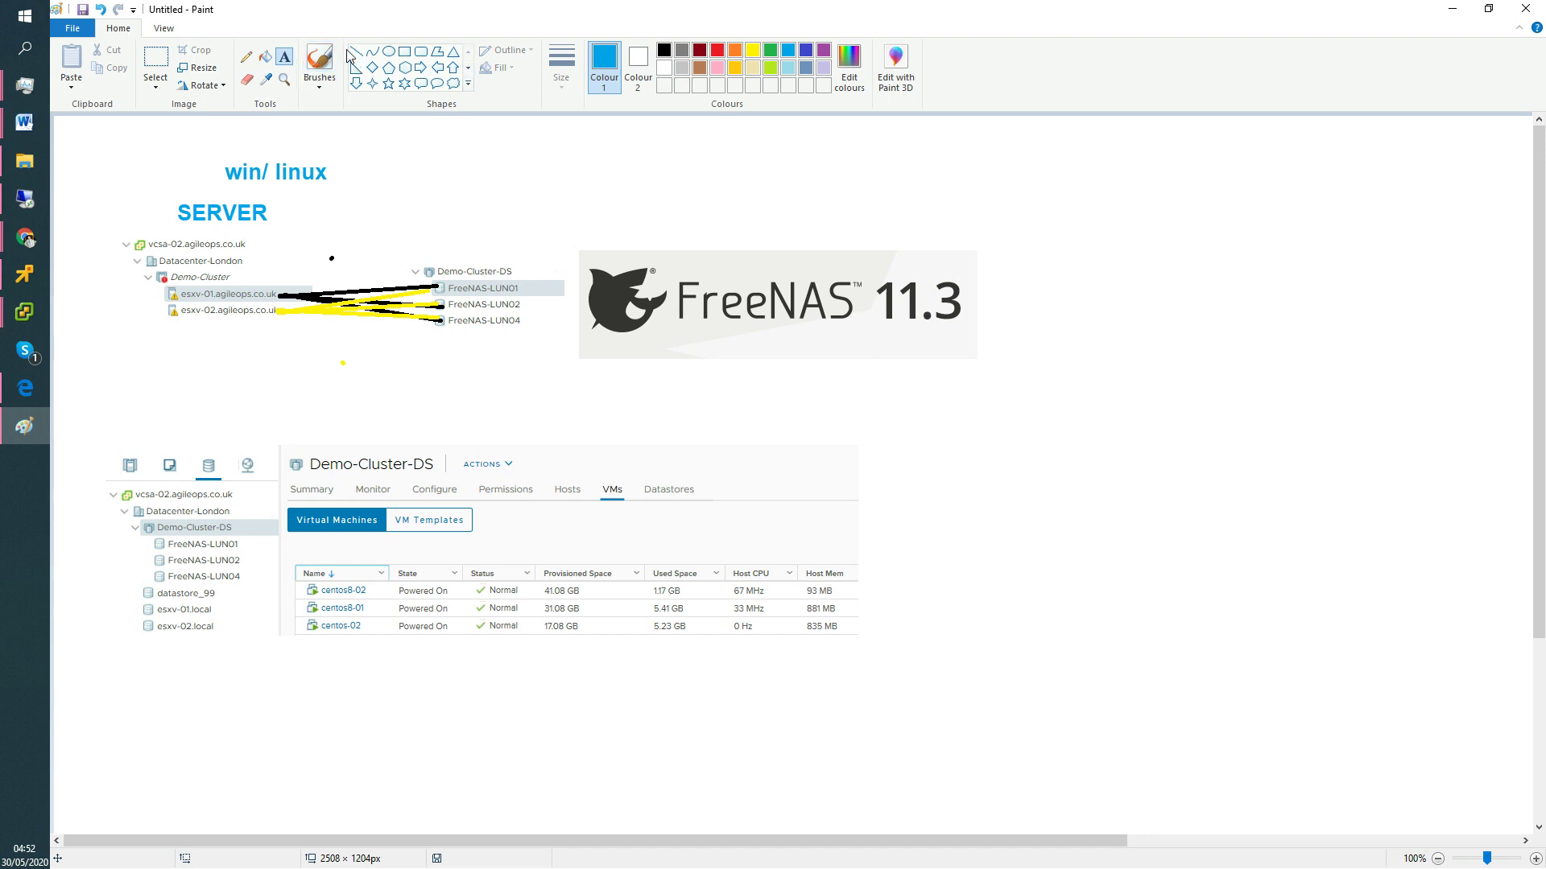
Draw lines from SERVER, win/ linux and the second host to the FreeNAS logo, then minimize Paint.
drag(268, 218, 585, 262)
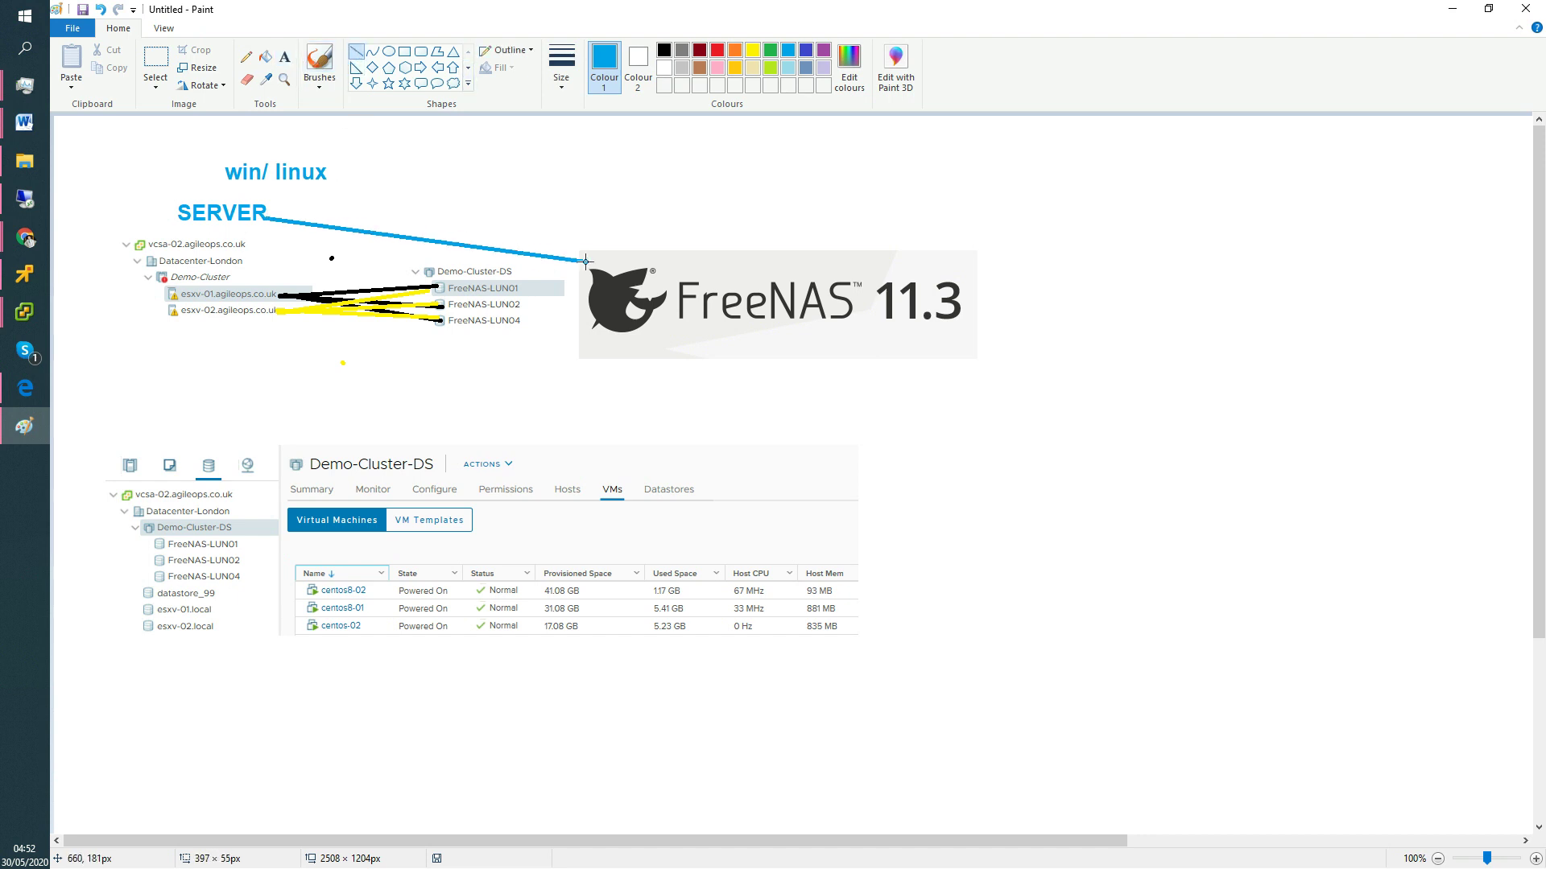
drag(322, 175, 620, 251)
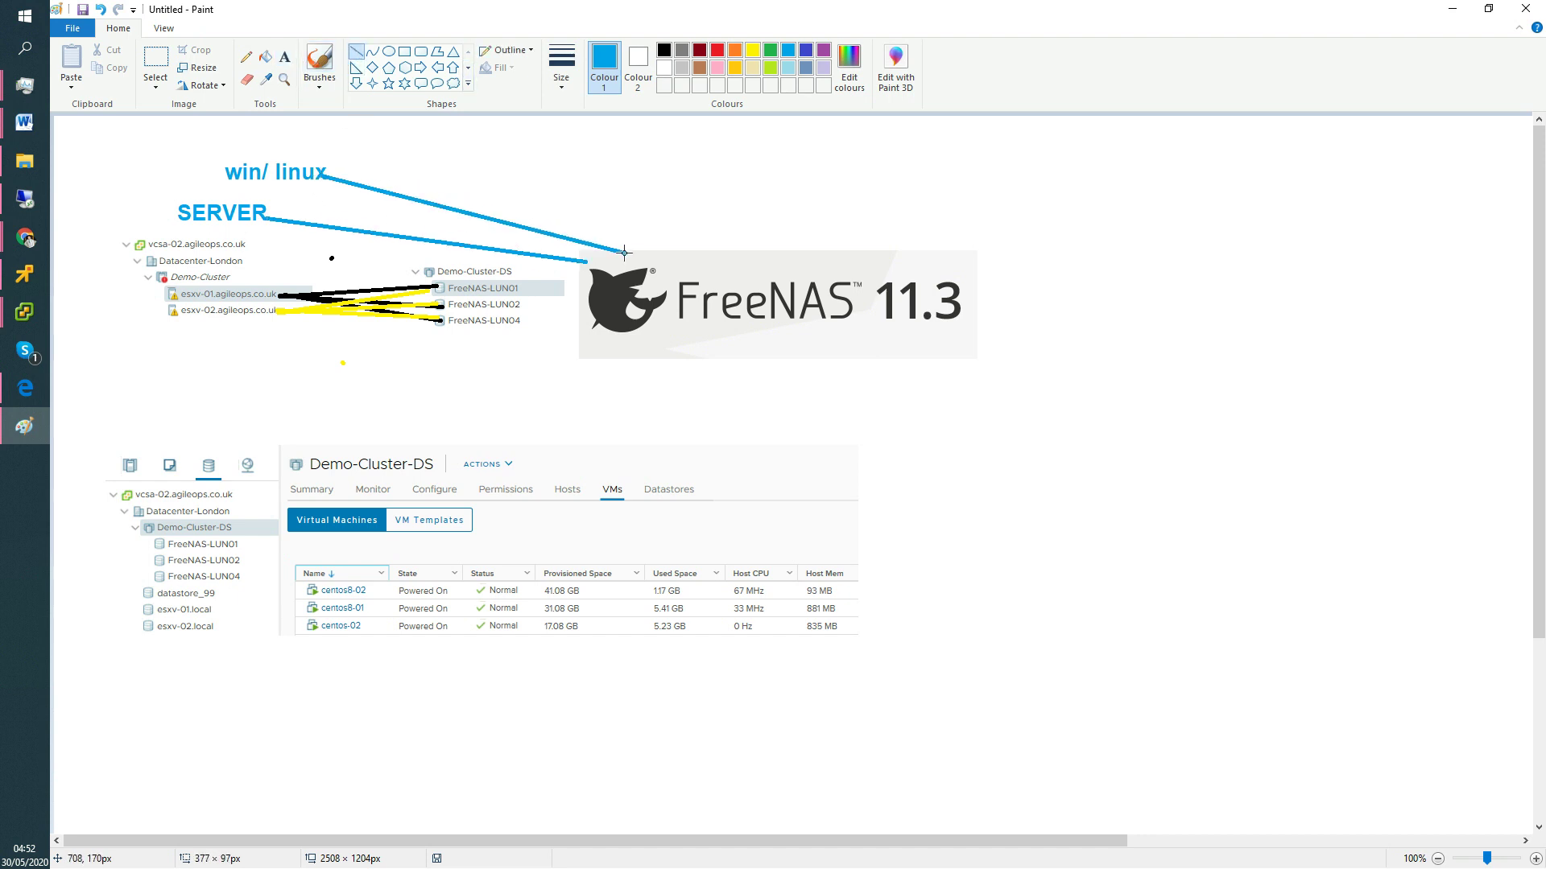
drag(284, 308, 613, 345)
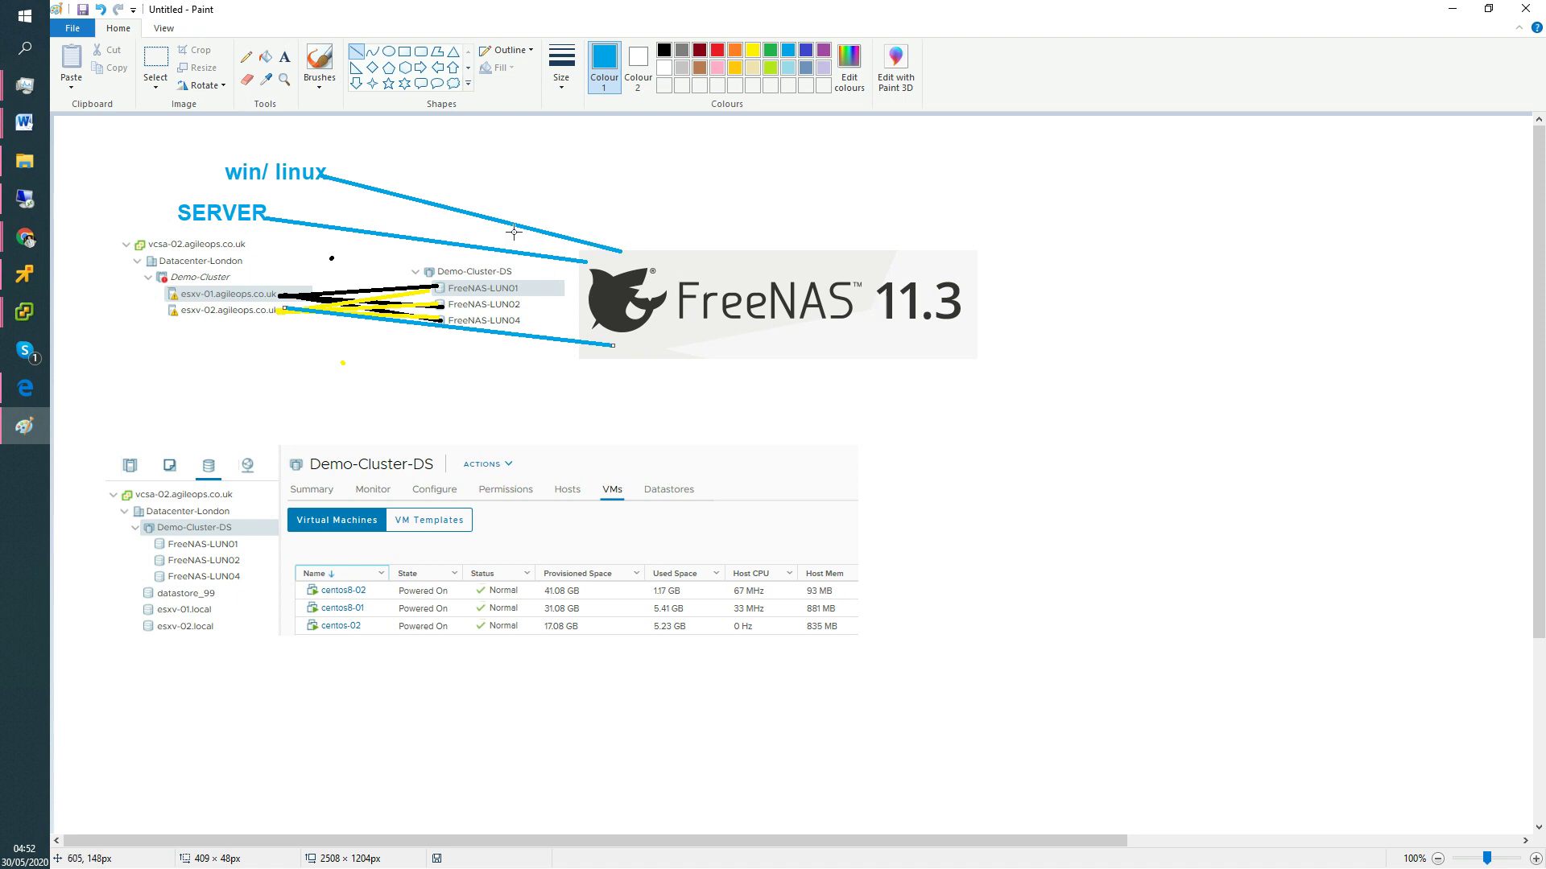
click(1453, 13)
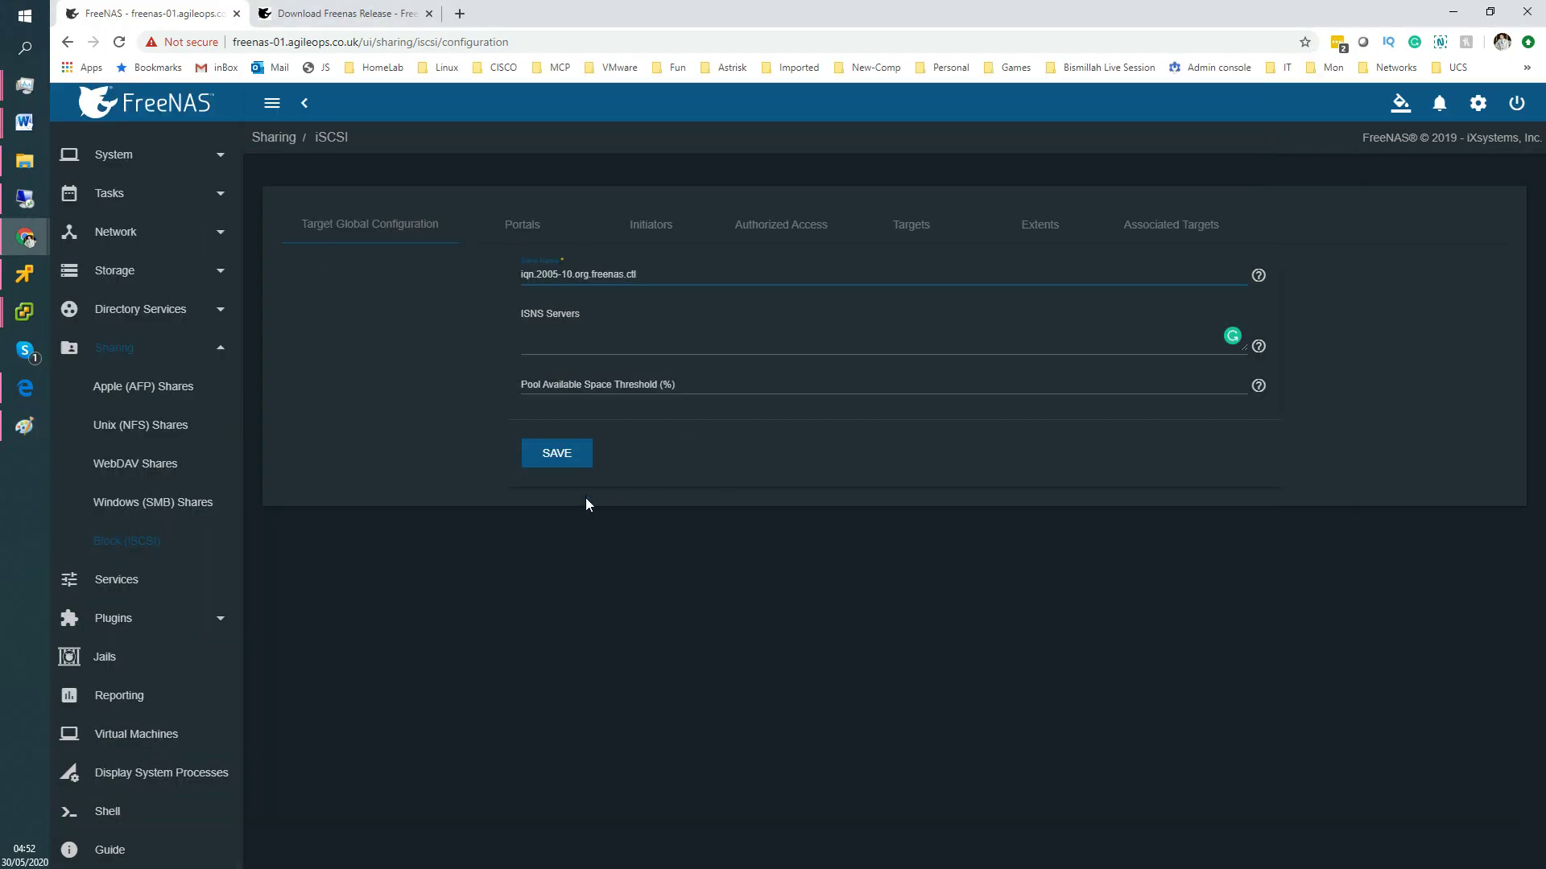
Check the iSCSI portal listening on port 3260, then view the Initiators list.
click(331, 239)
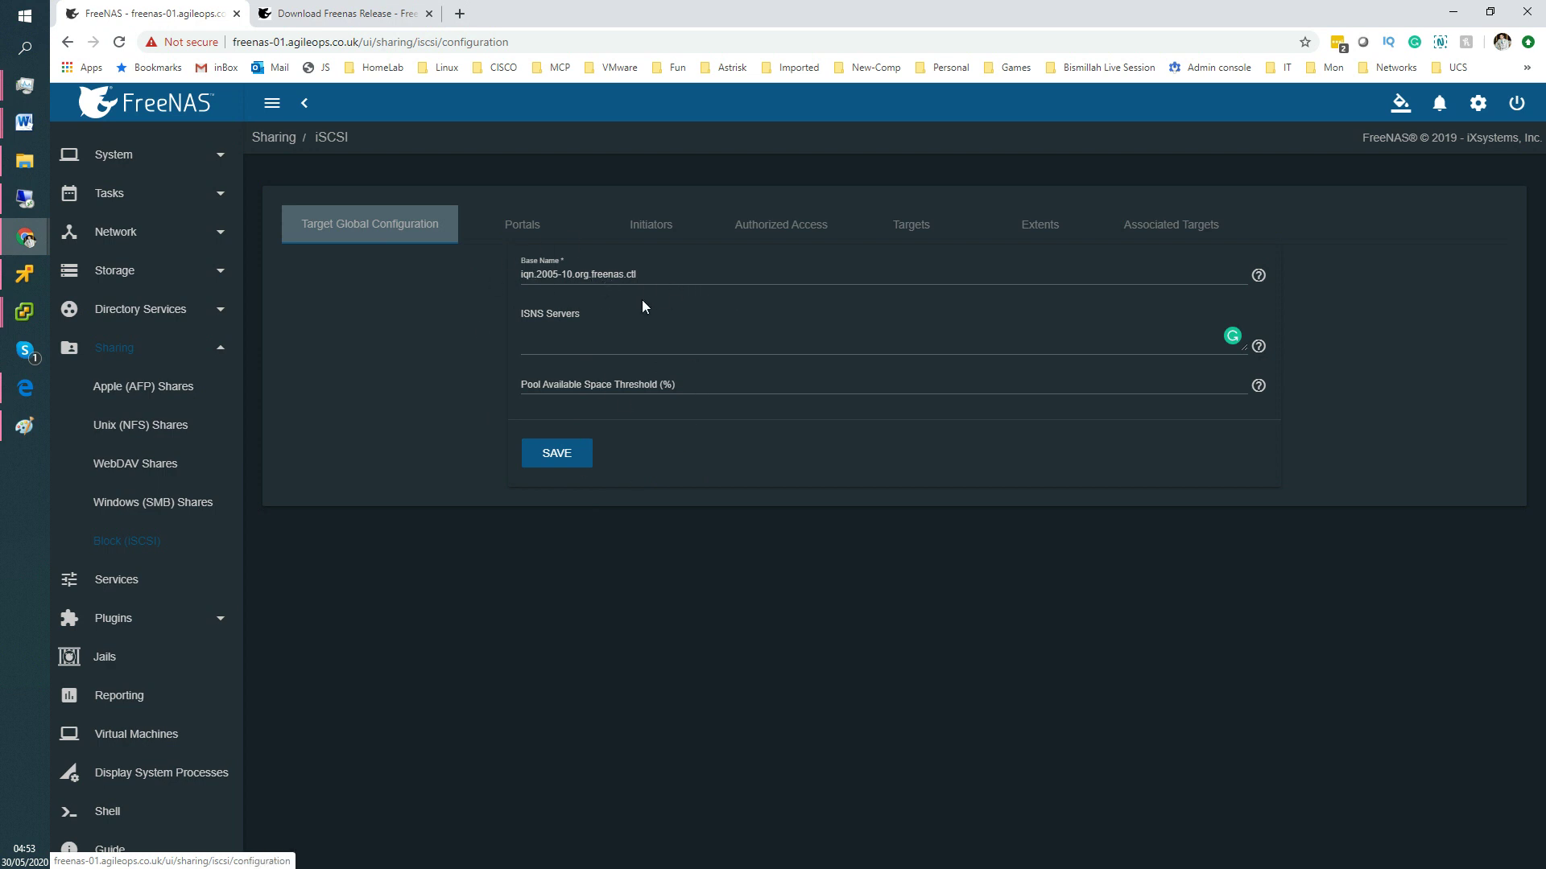
click(535, 229)
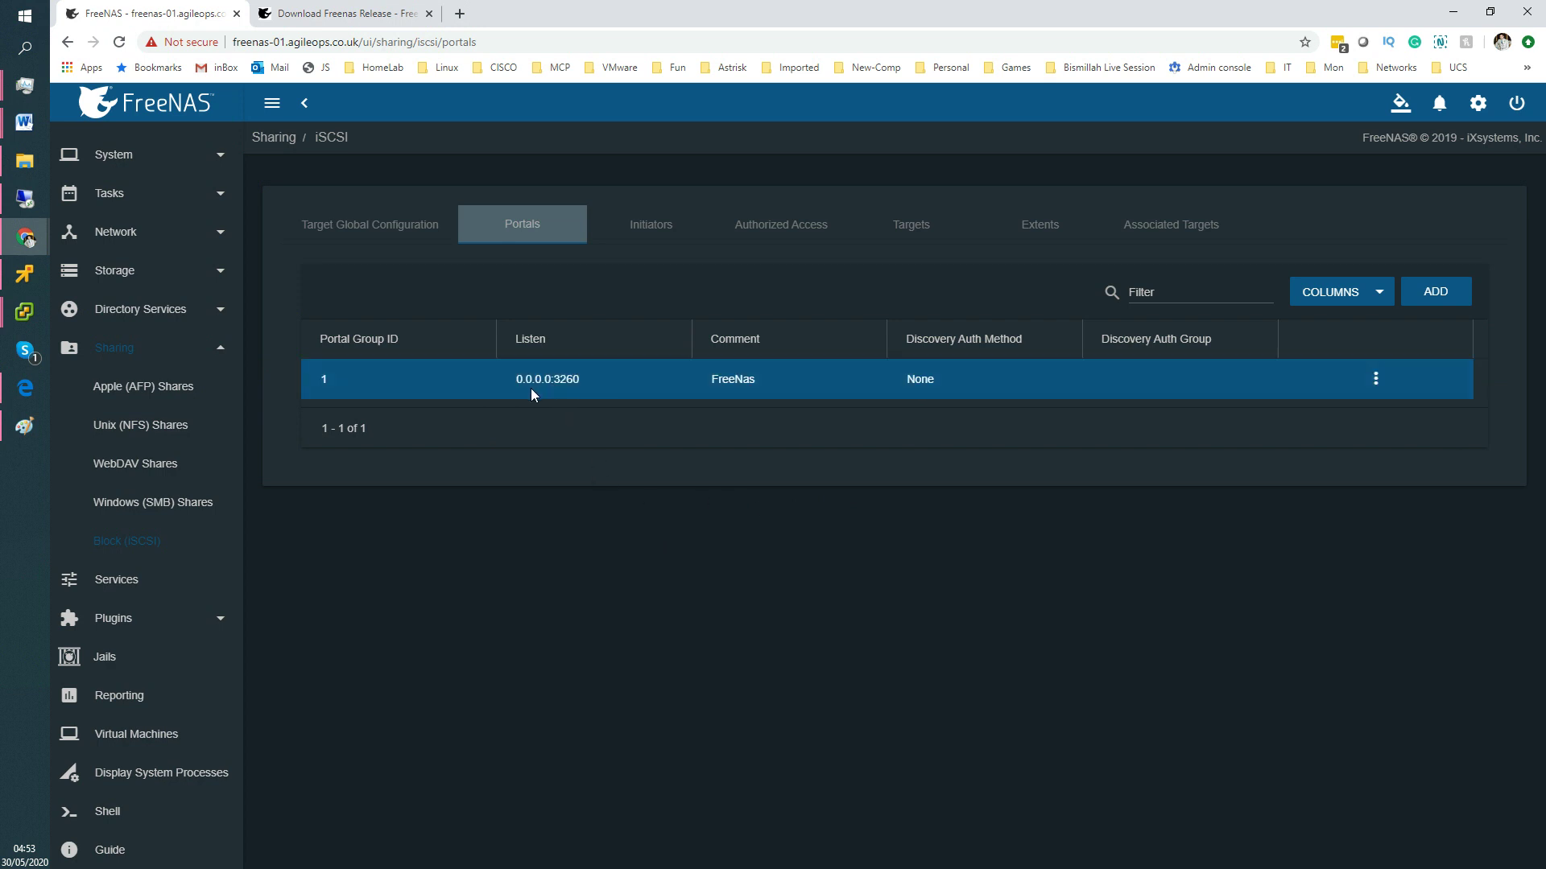
drag(555, 384, 575, 385)
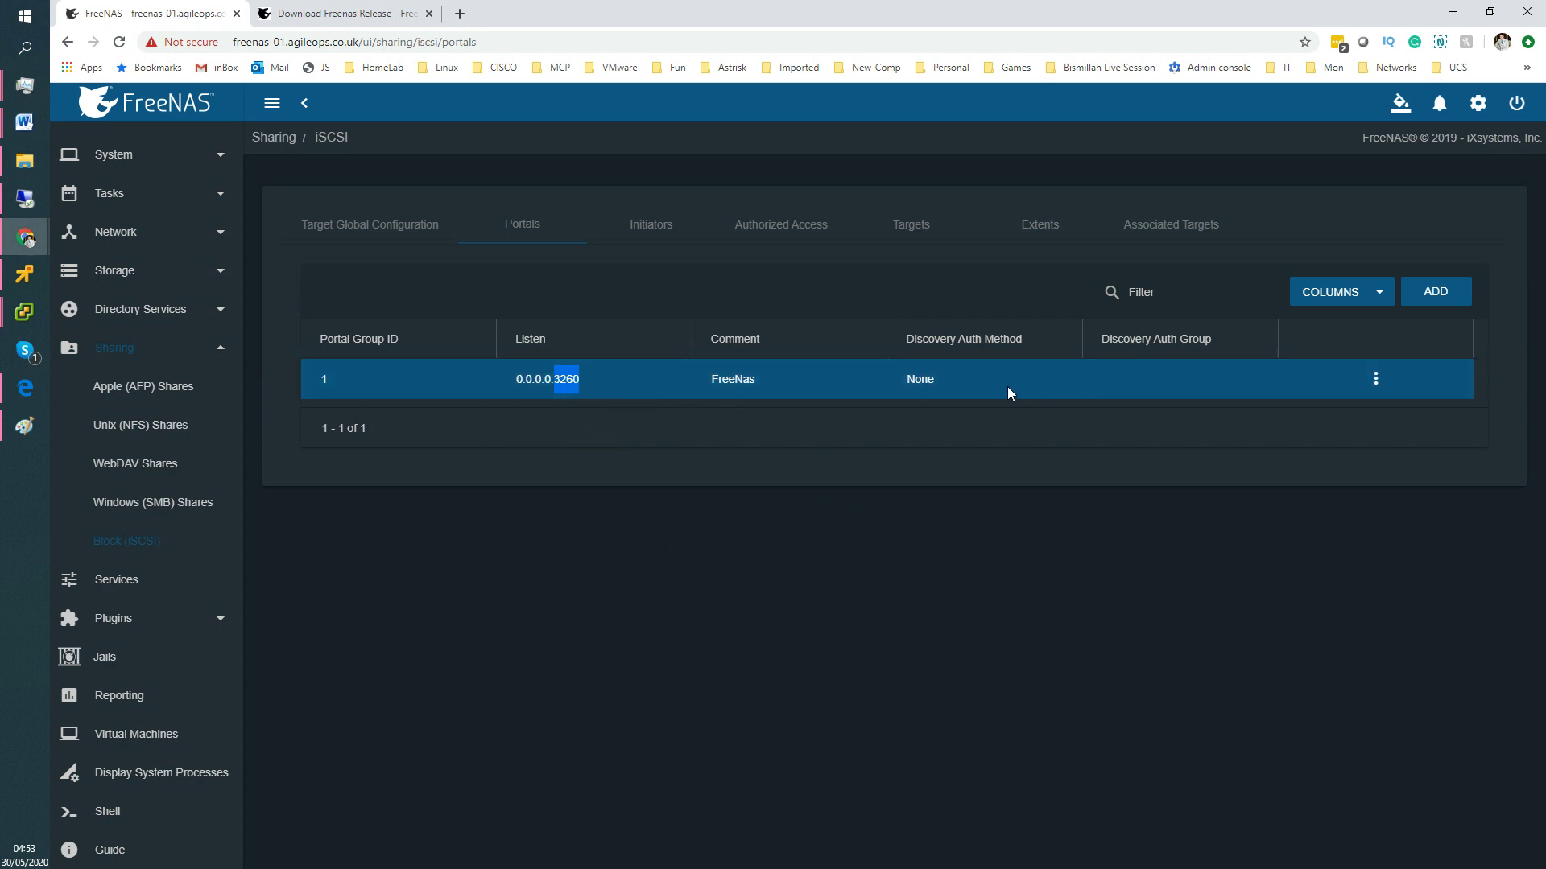
click(648, 229)
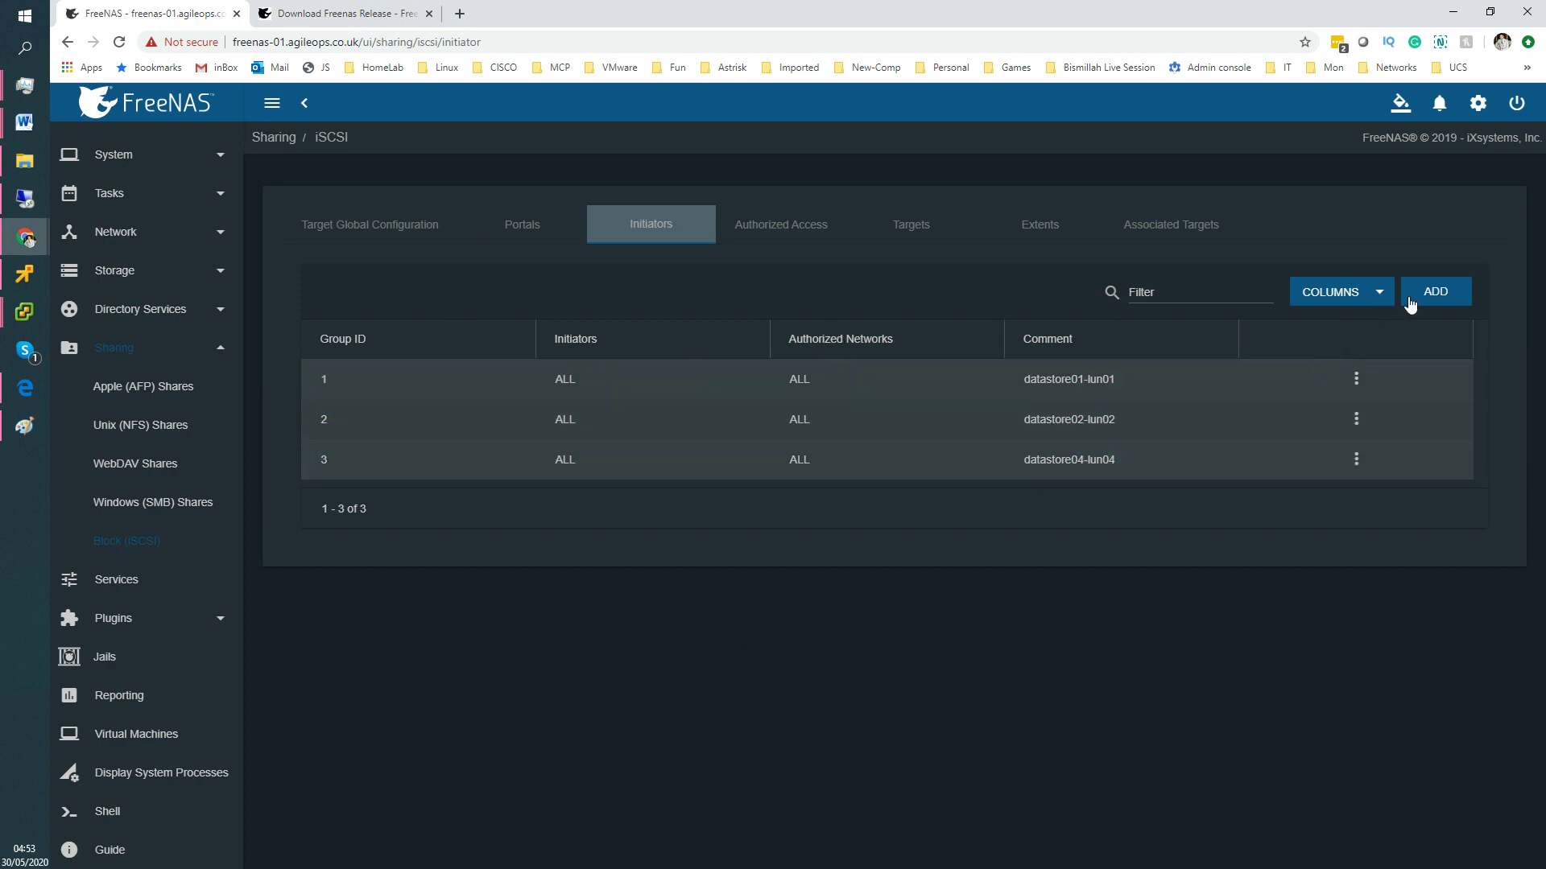
Start a new initiator group, pasting the copied datastore name into the Initiators field.
click(1433, 293)
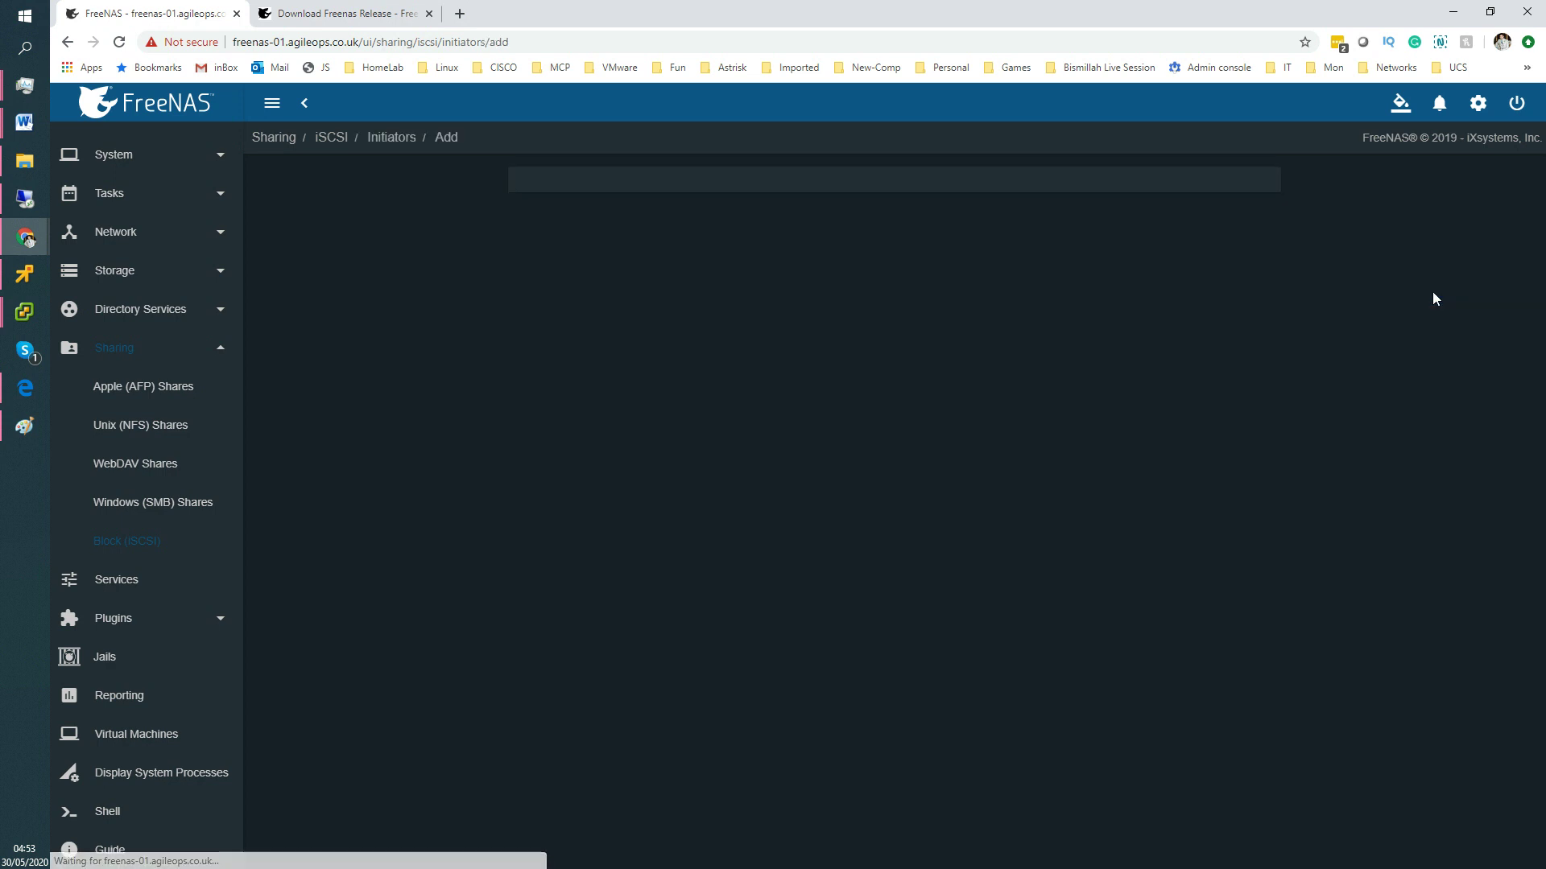
click(632, 348)
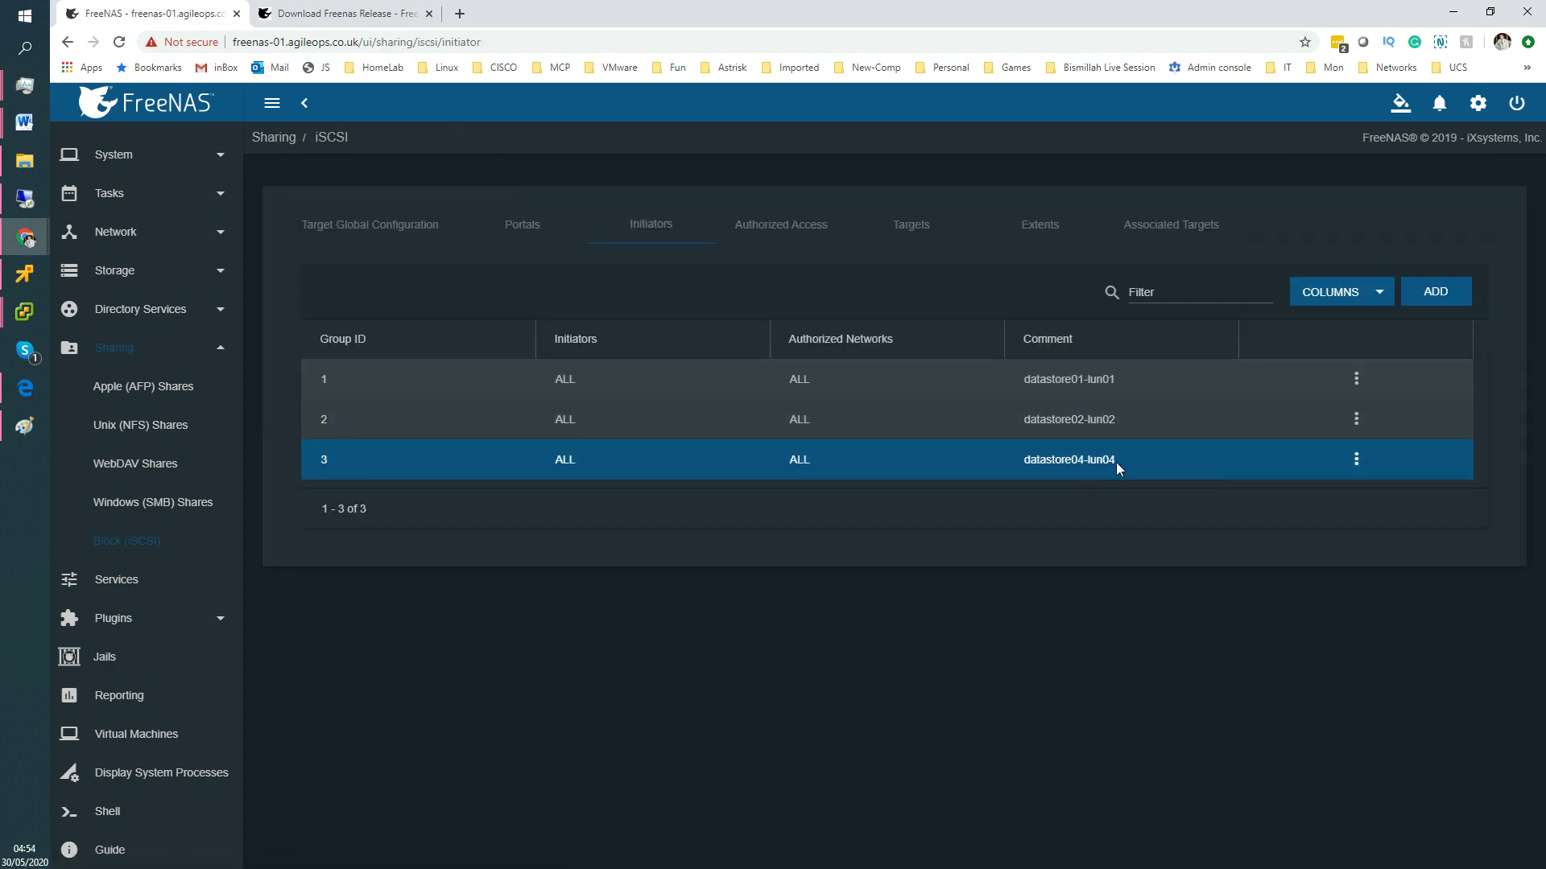
drag(1117, 463, 1020, 464)
key(ctrl+c)
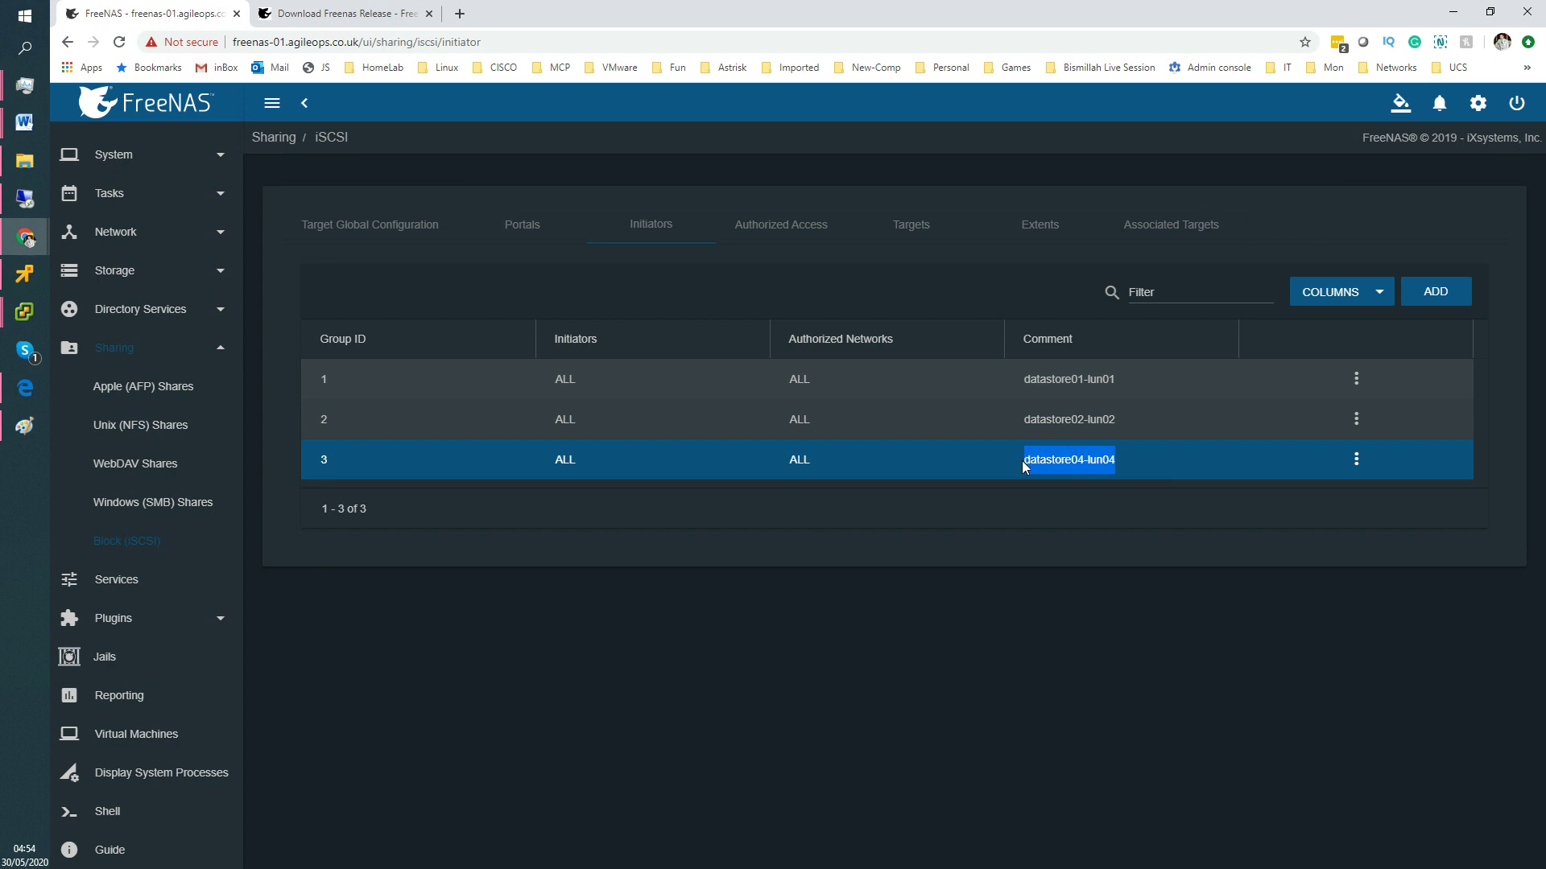
click(1431, 298)
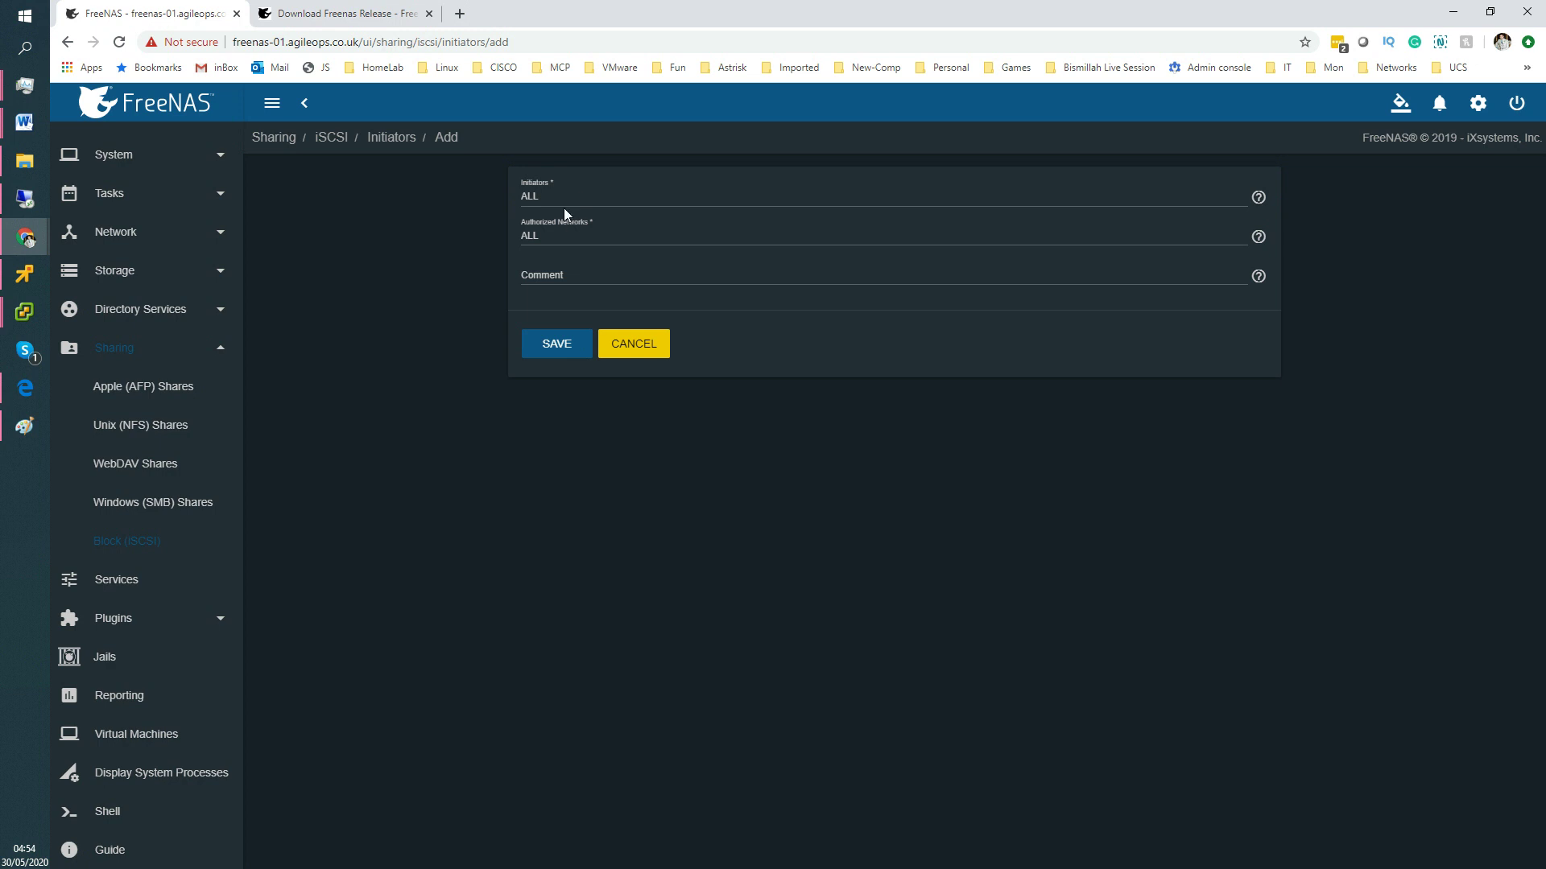
drag(563, 196, 527, 198)
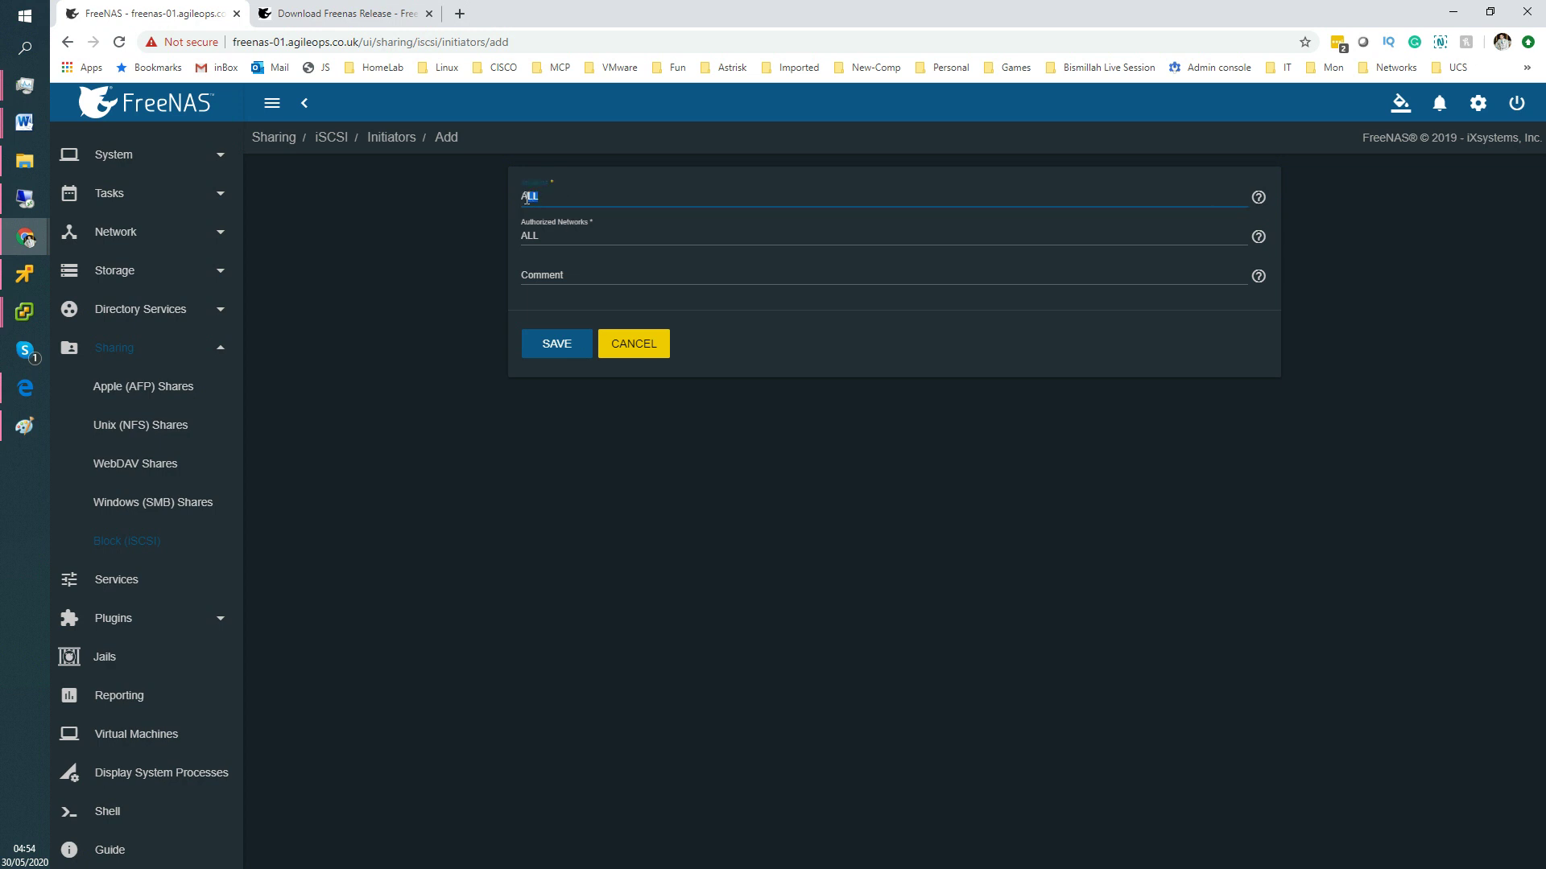
key(ctrl+v)
key(ctrl+a)
Reset Initiators to ALL, set the comment to datastore05-lun05, and save the group.
click(566, 237)
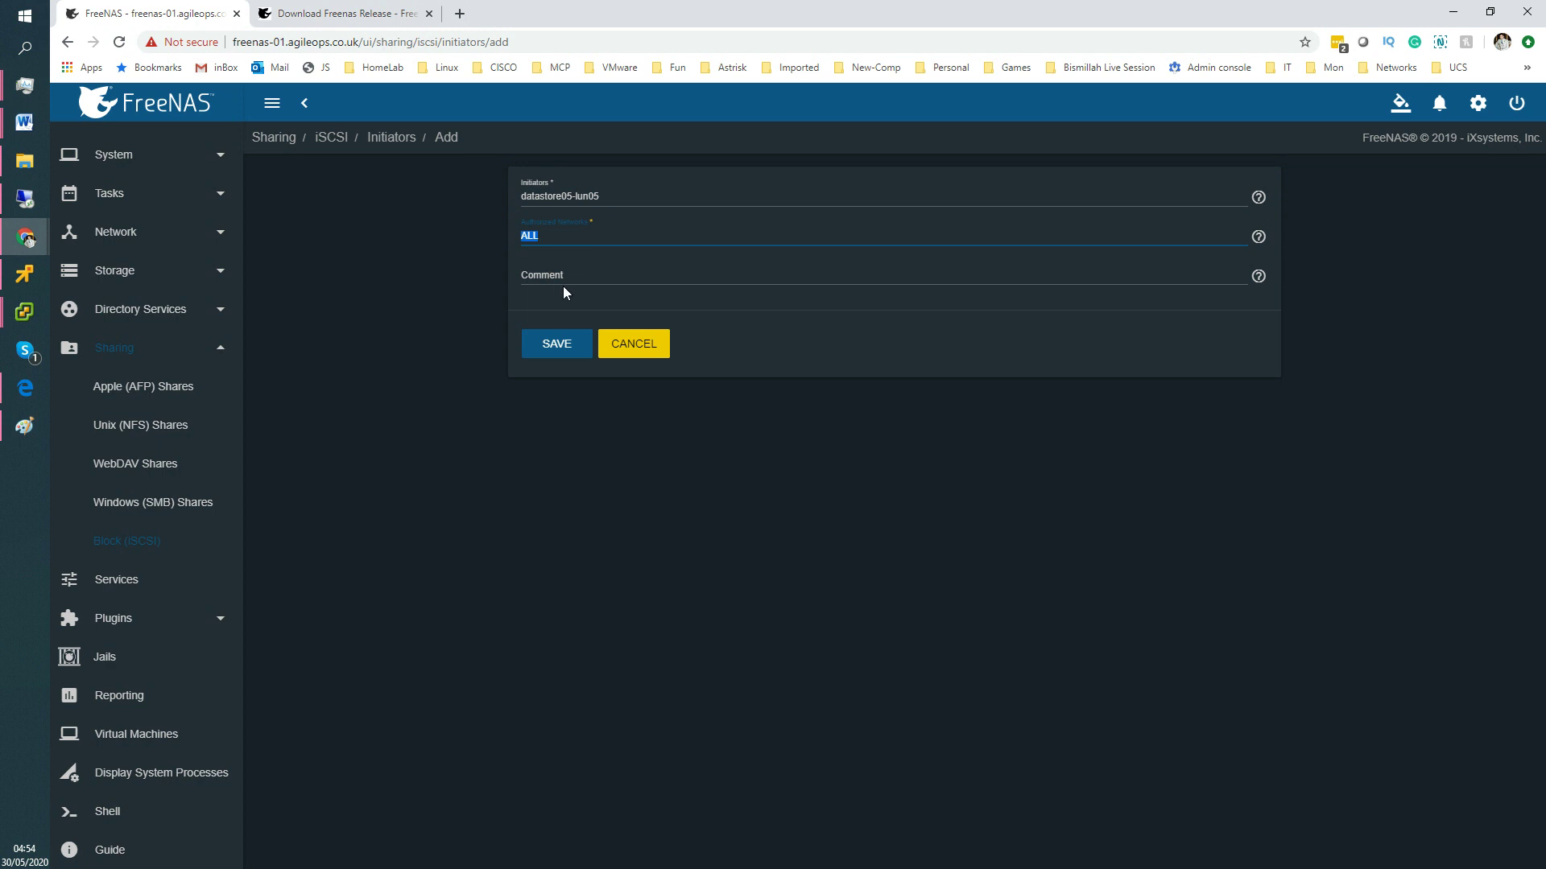
drag(605, 196, 504, 196)
key(ctrl+c)
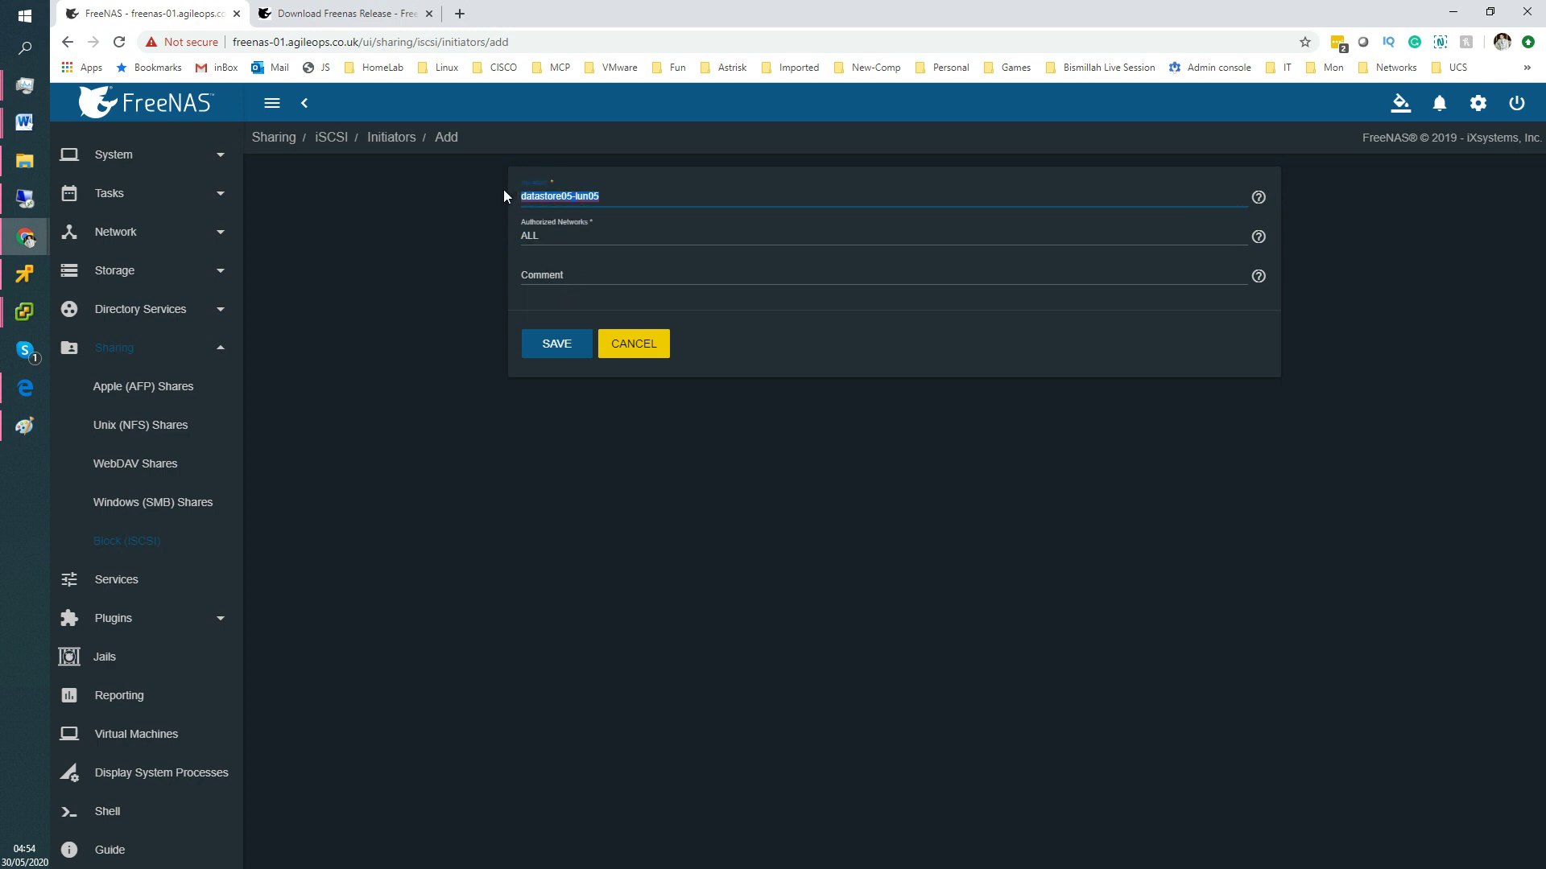
key(BackSpace)
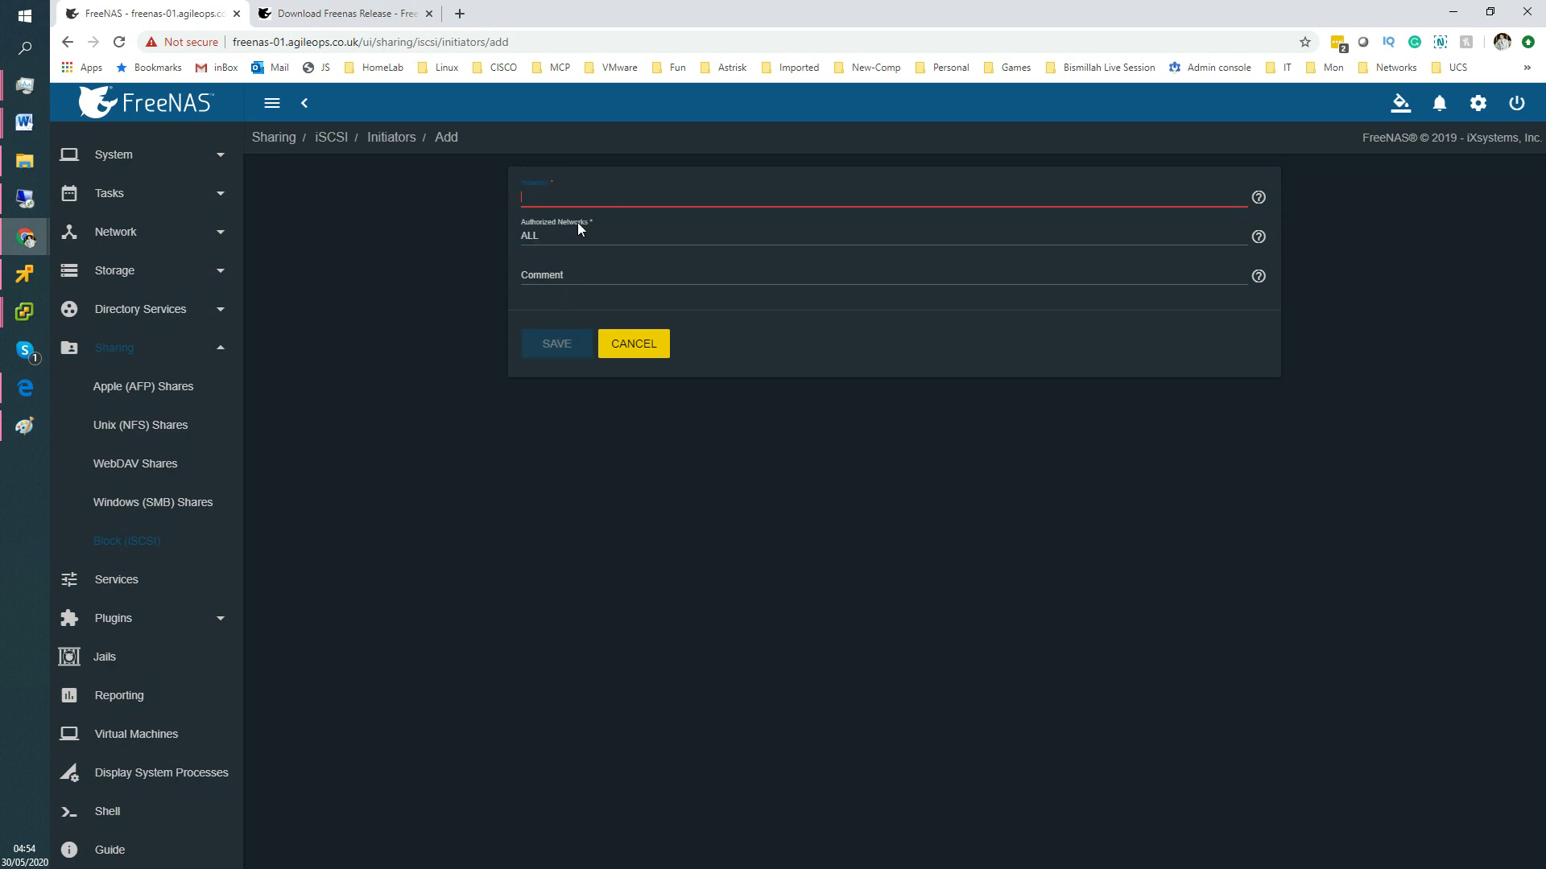
text(ALL)
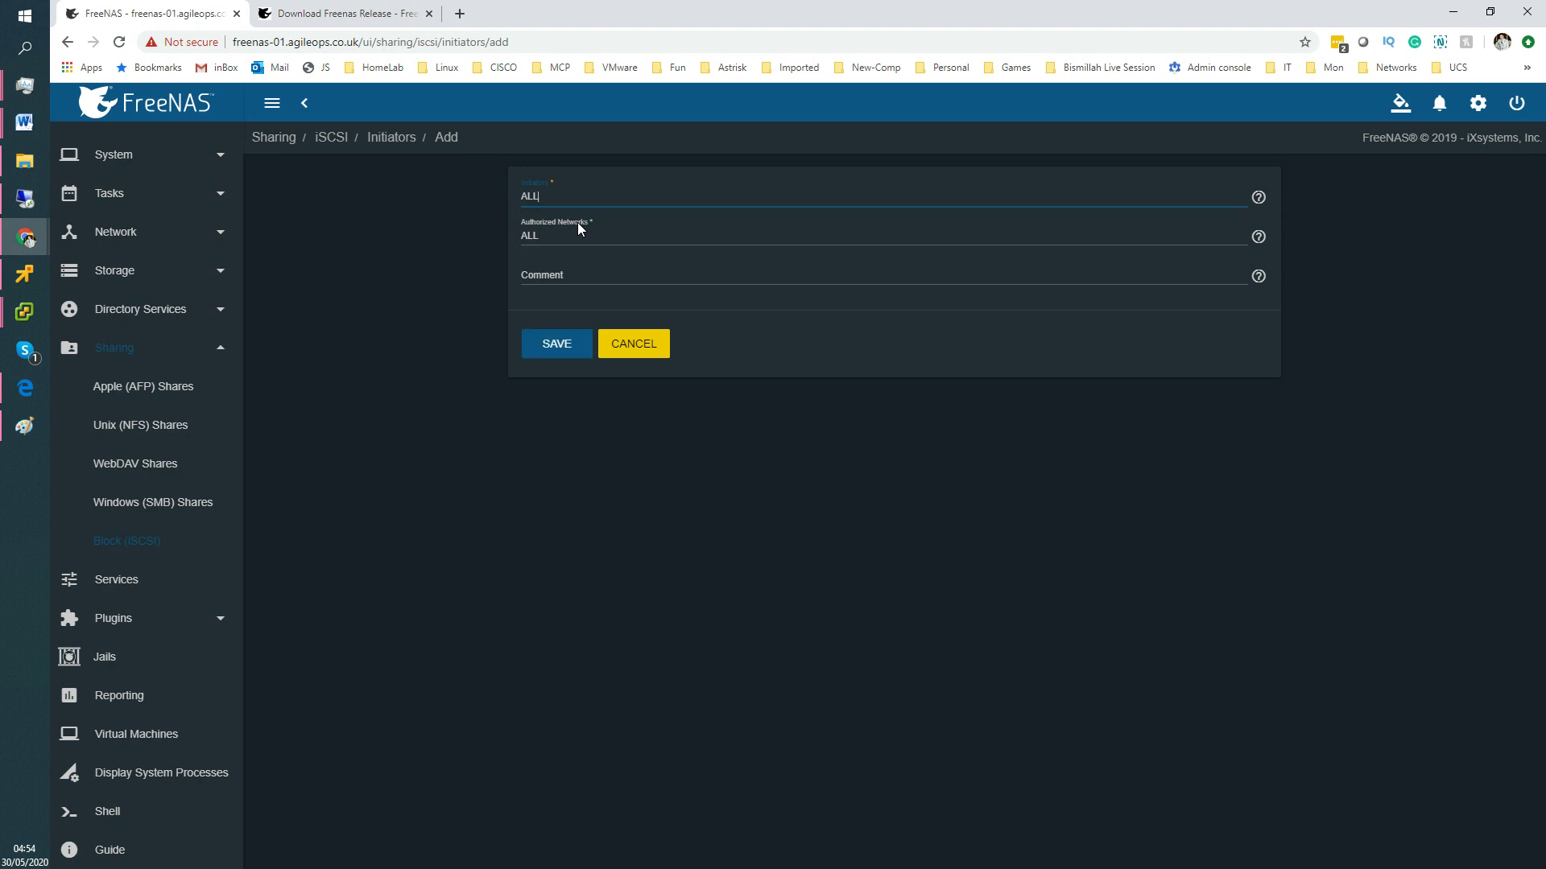
click(573, 271)
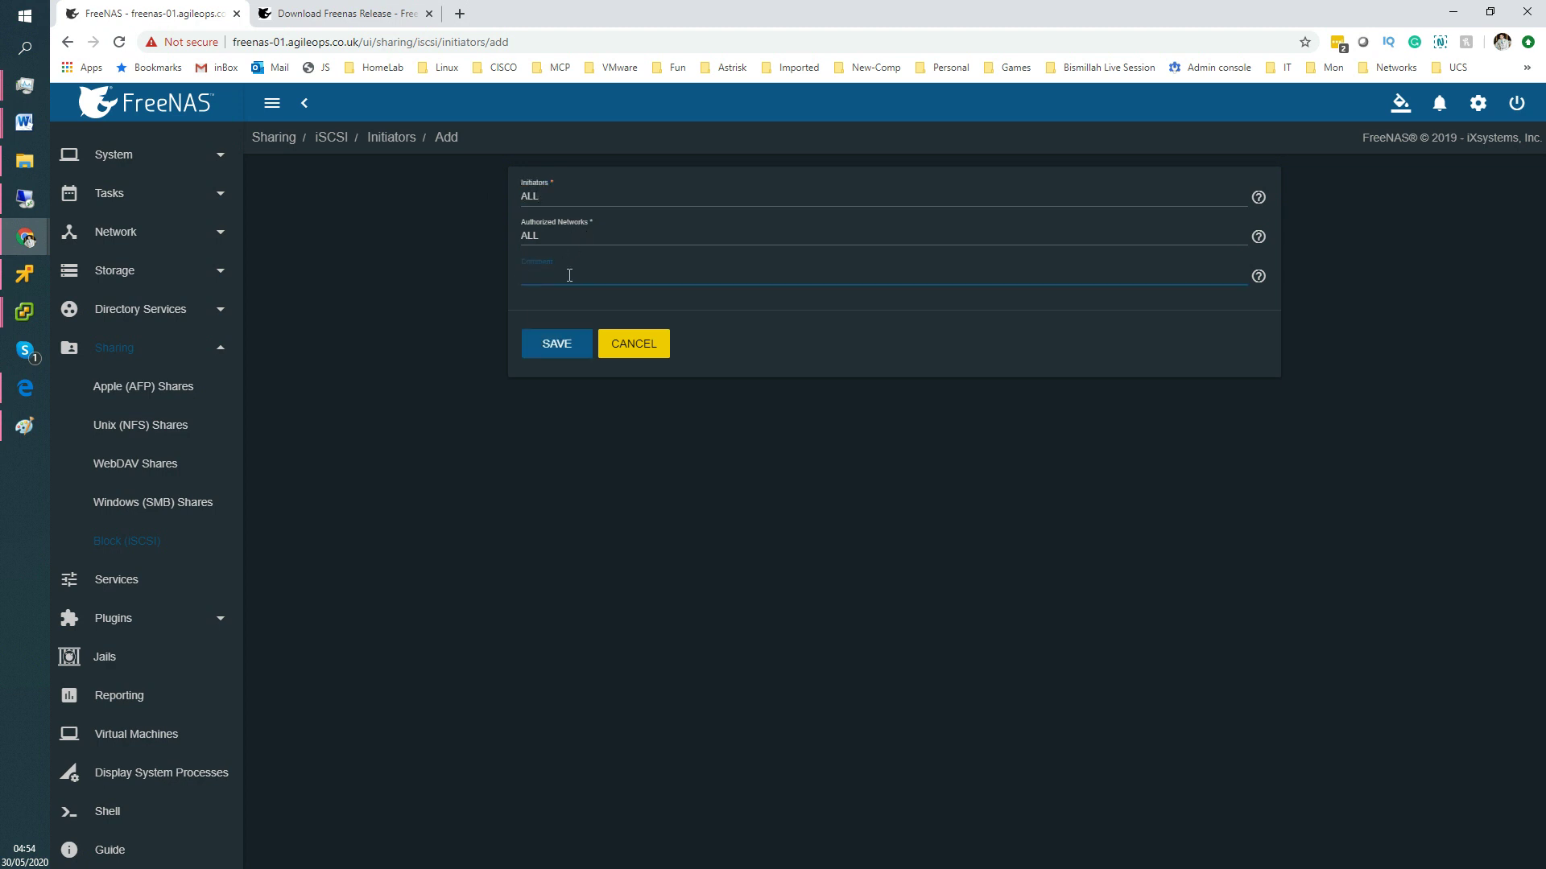
key(ctrl+v)
click(602, 210)
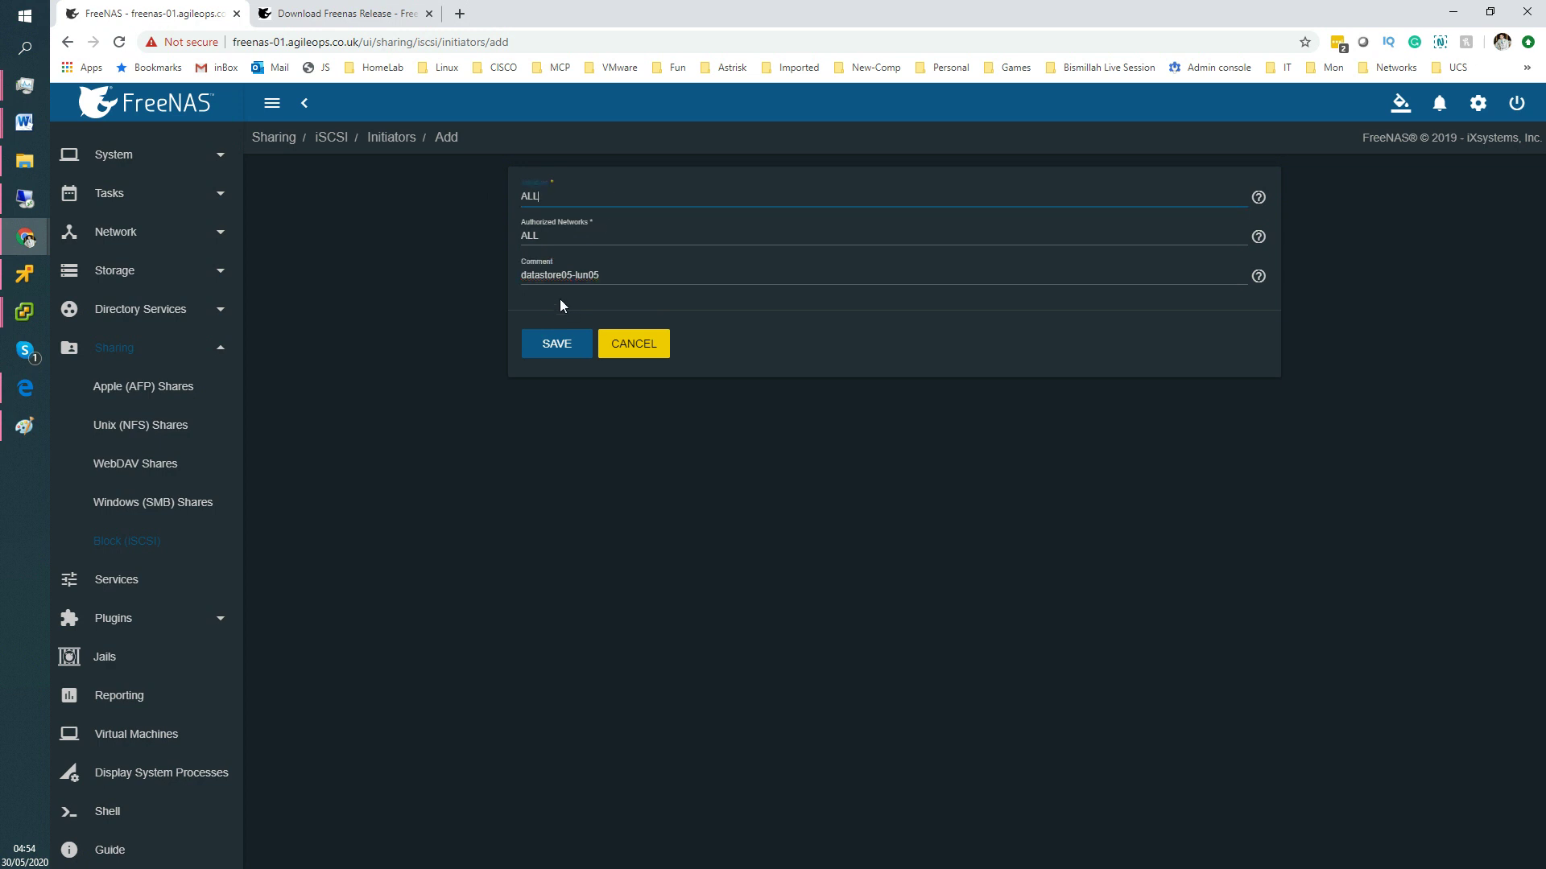
click(561, 346)
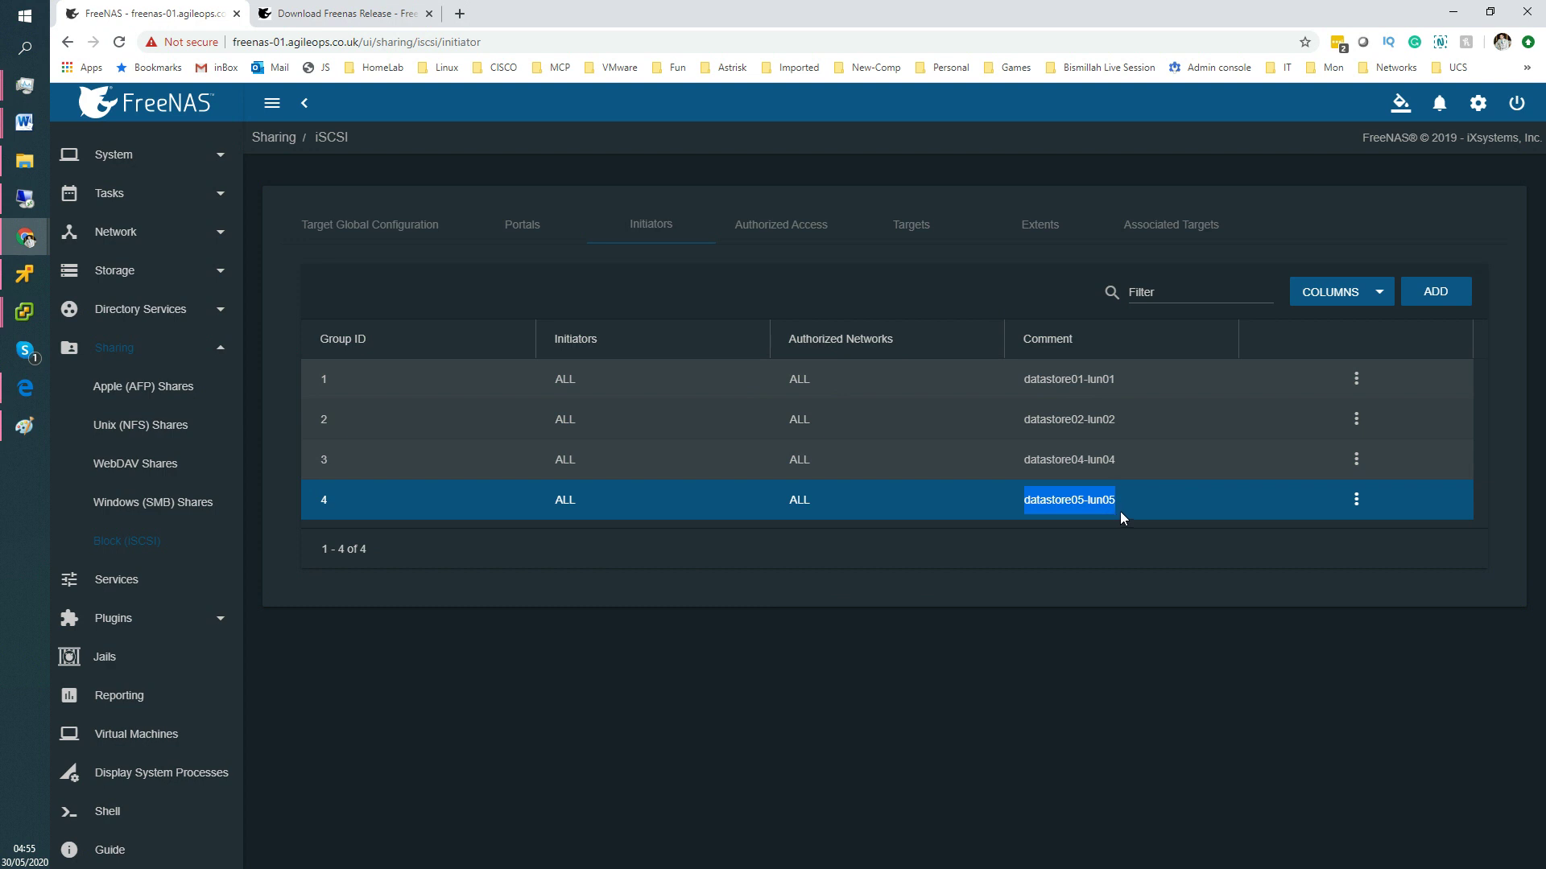
Confirm the Authorized Access list is empty, then view the three existing iSCSI targets.
click(807, 226)
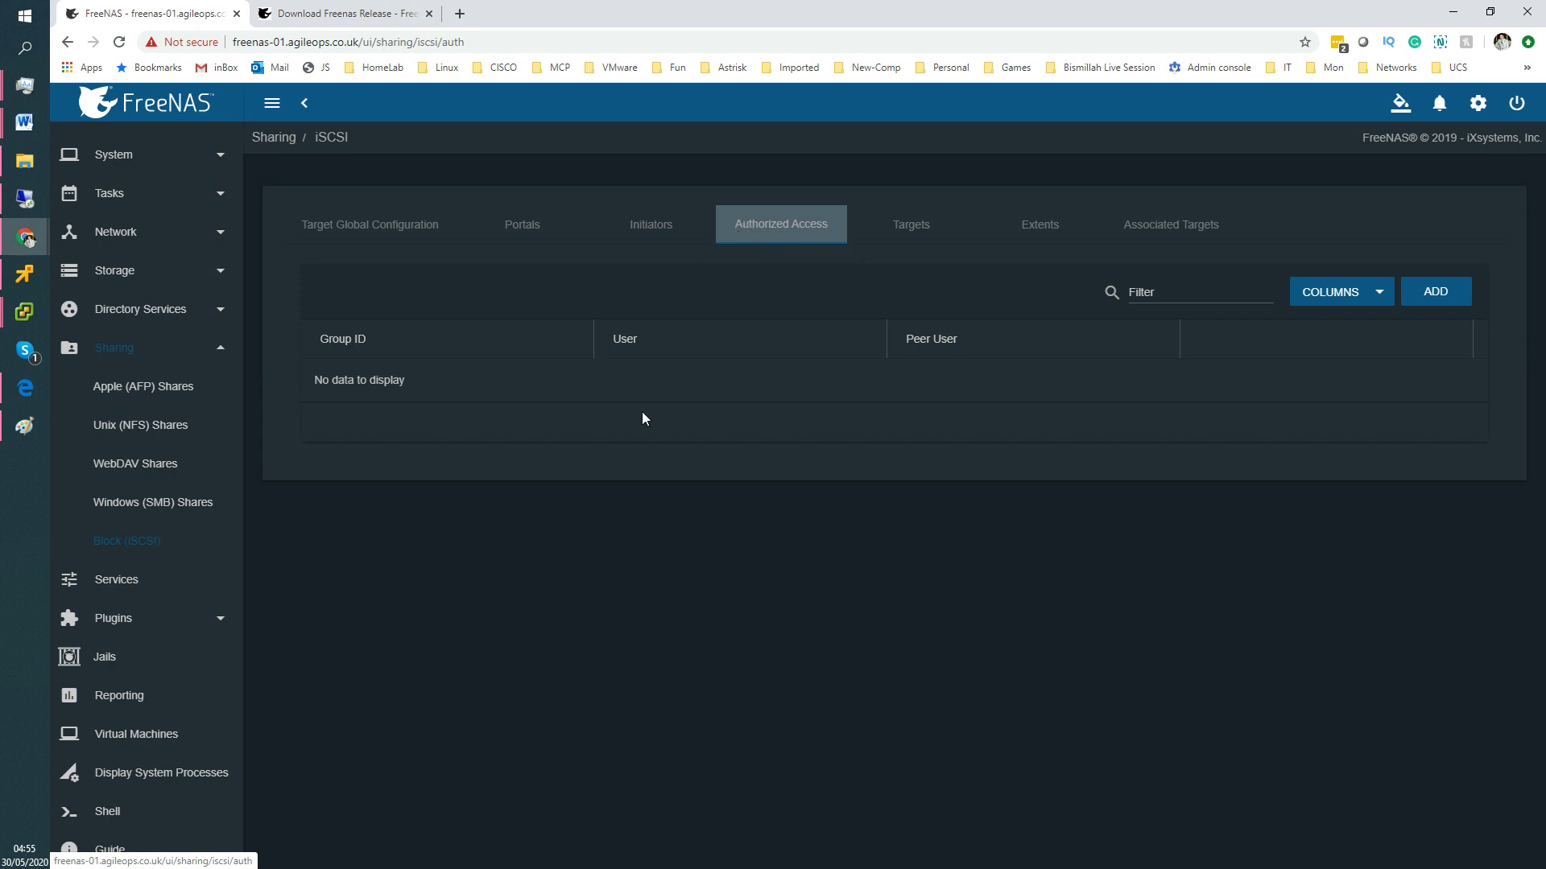
click(922, 235)
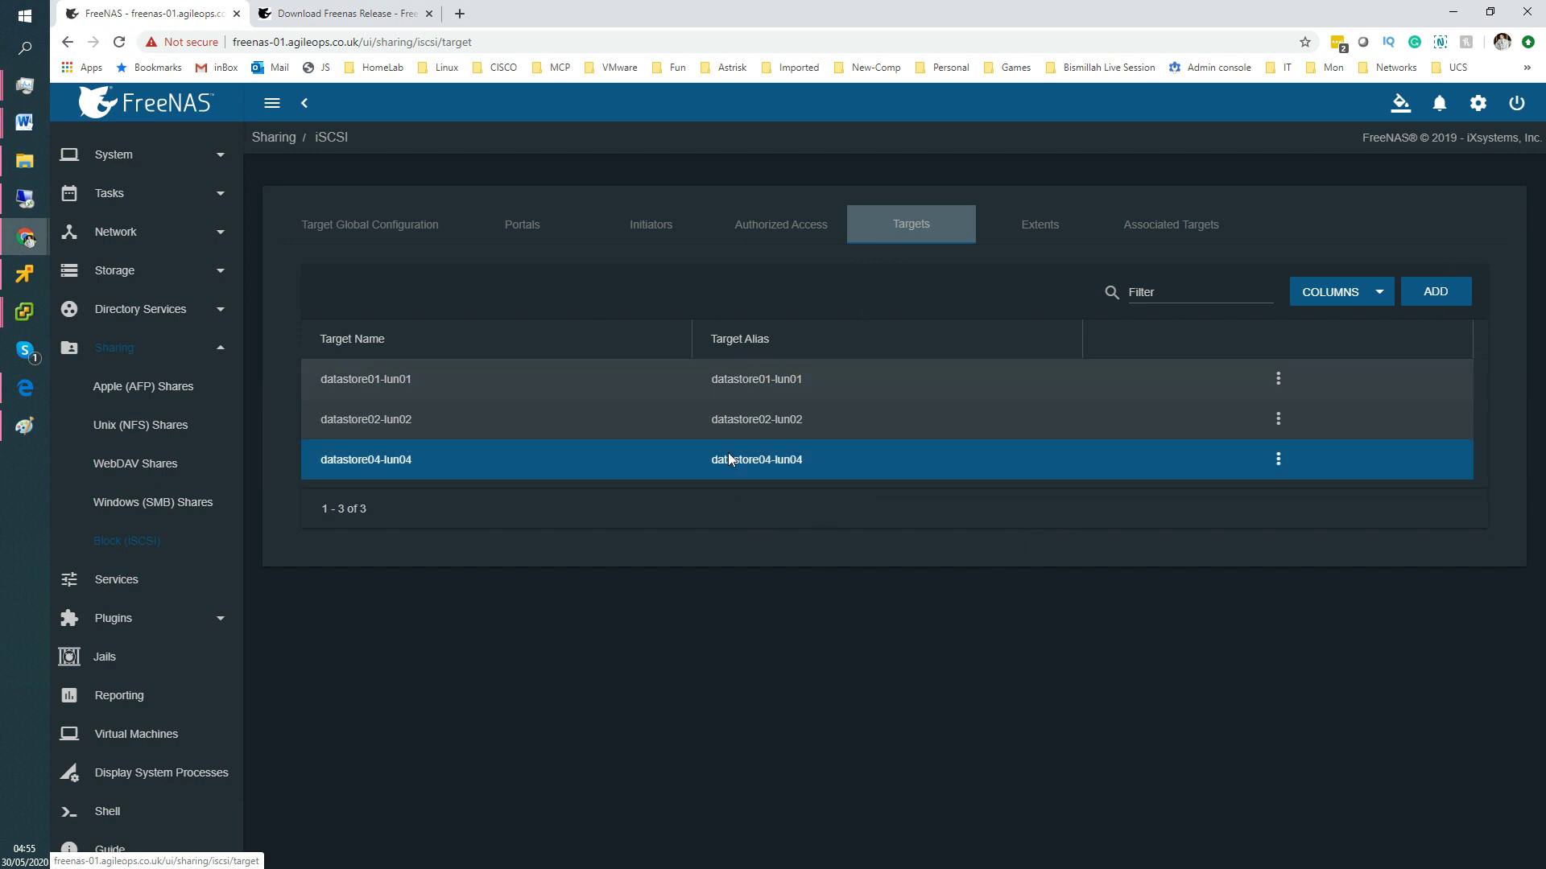
Start a new iSCSI target with name and alias datastore05-lun05.
click(1437, 292)
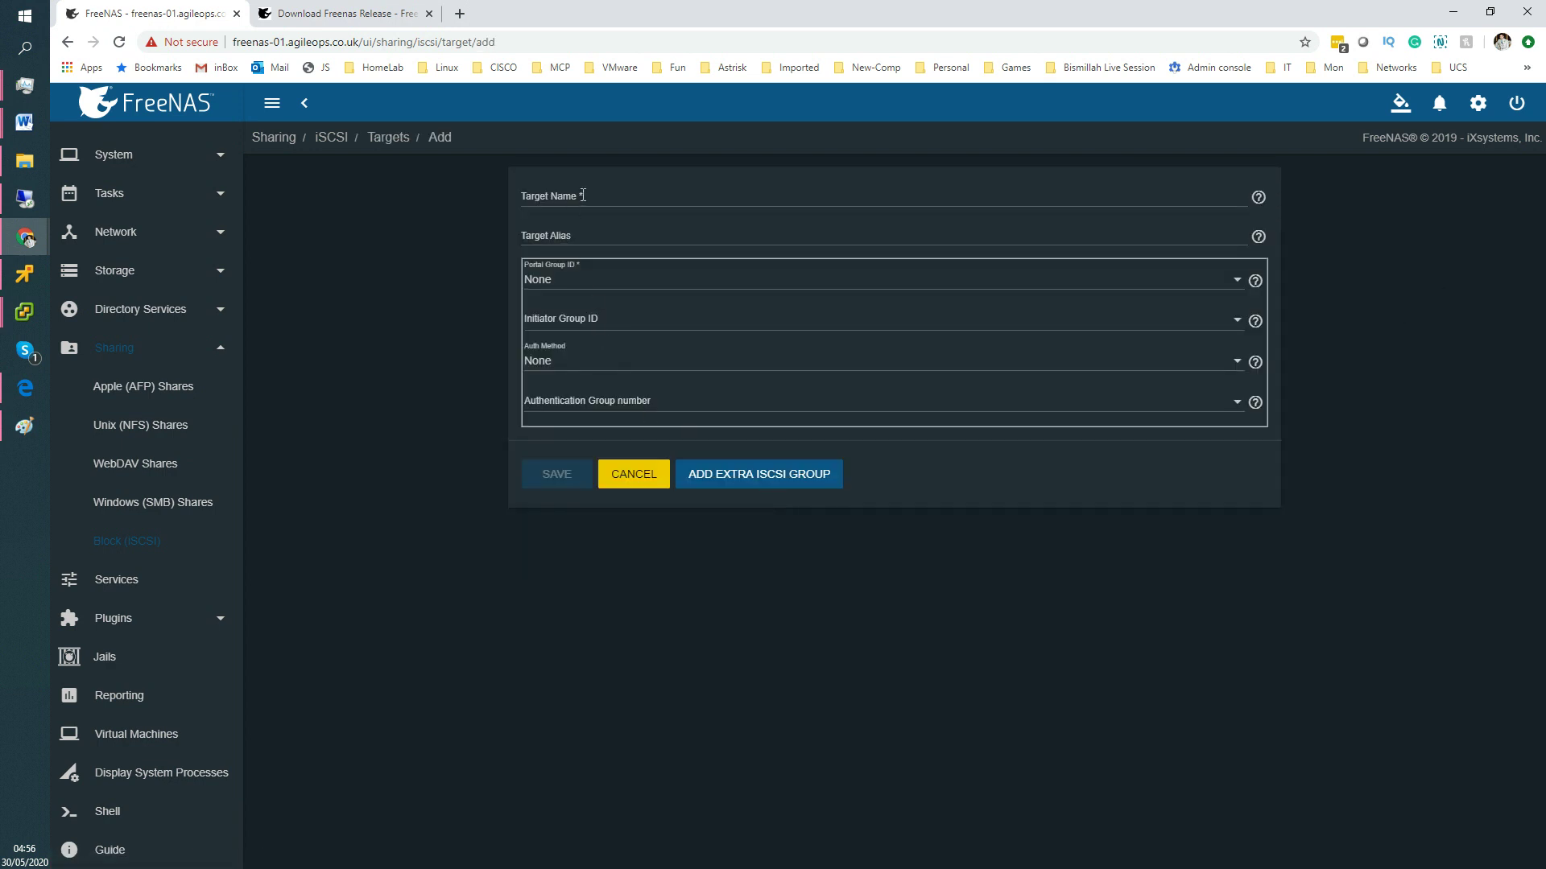
click(582, 196)
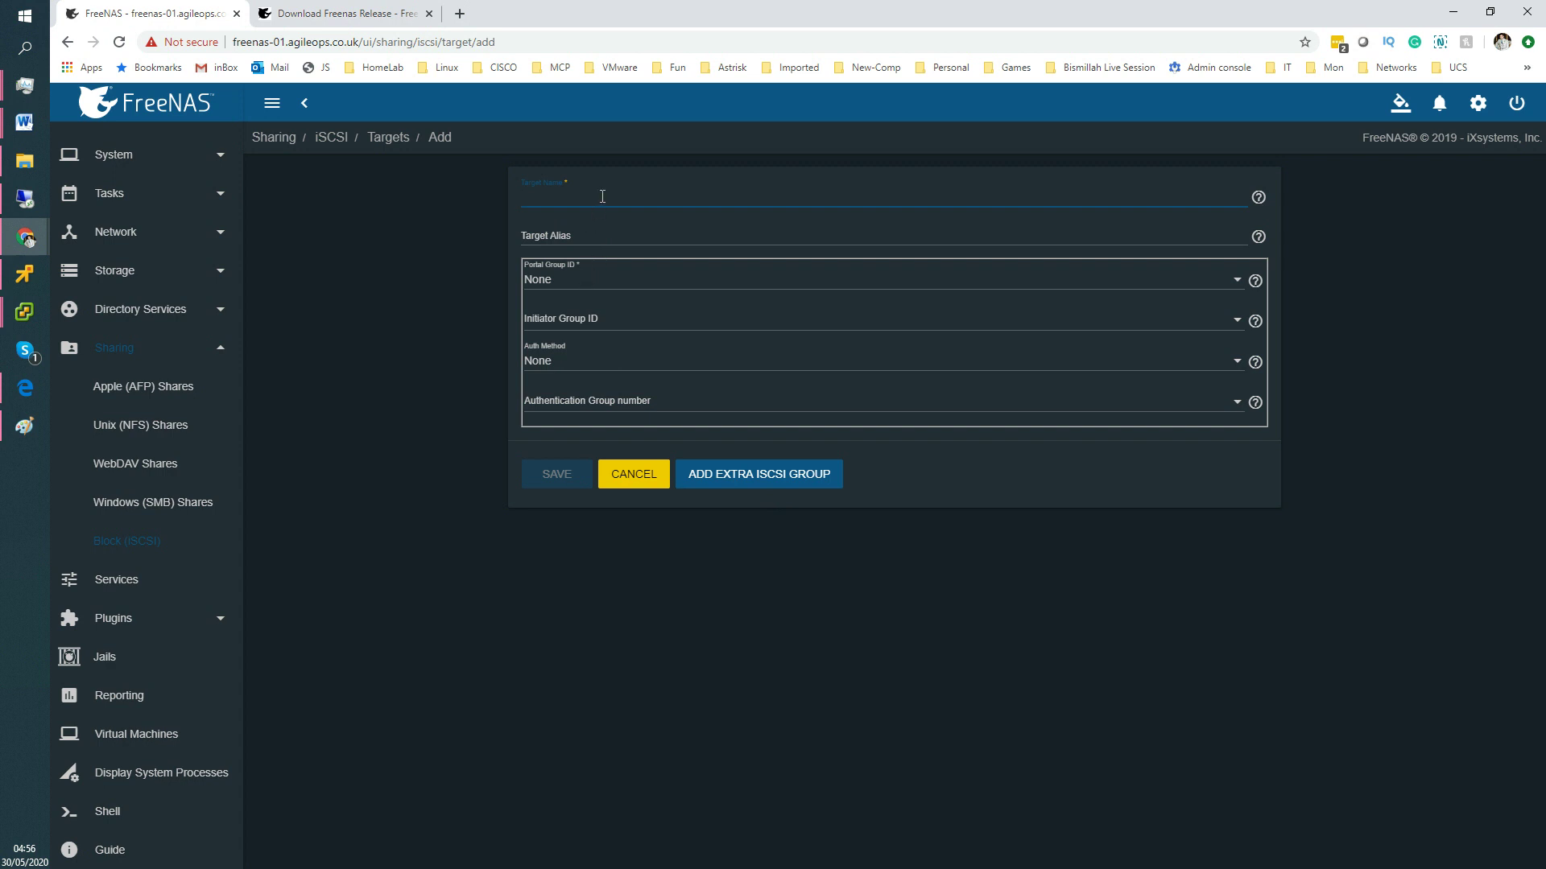
key(ctrl+v)
click(584, 235)
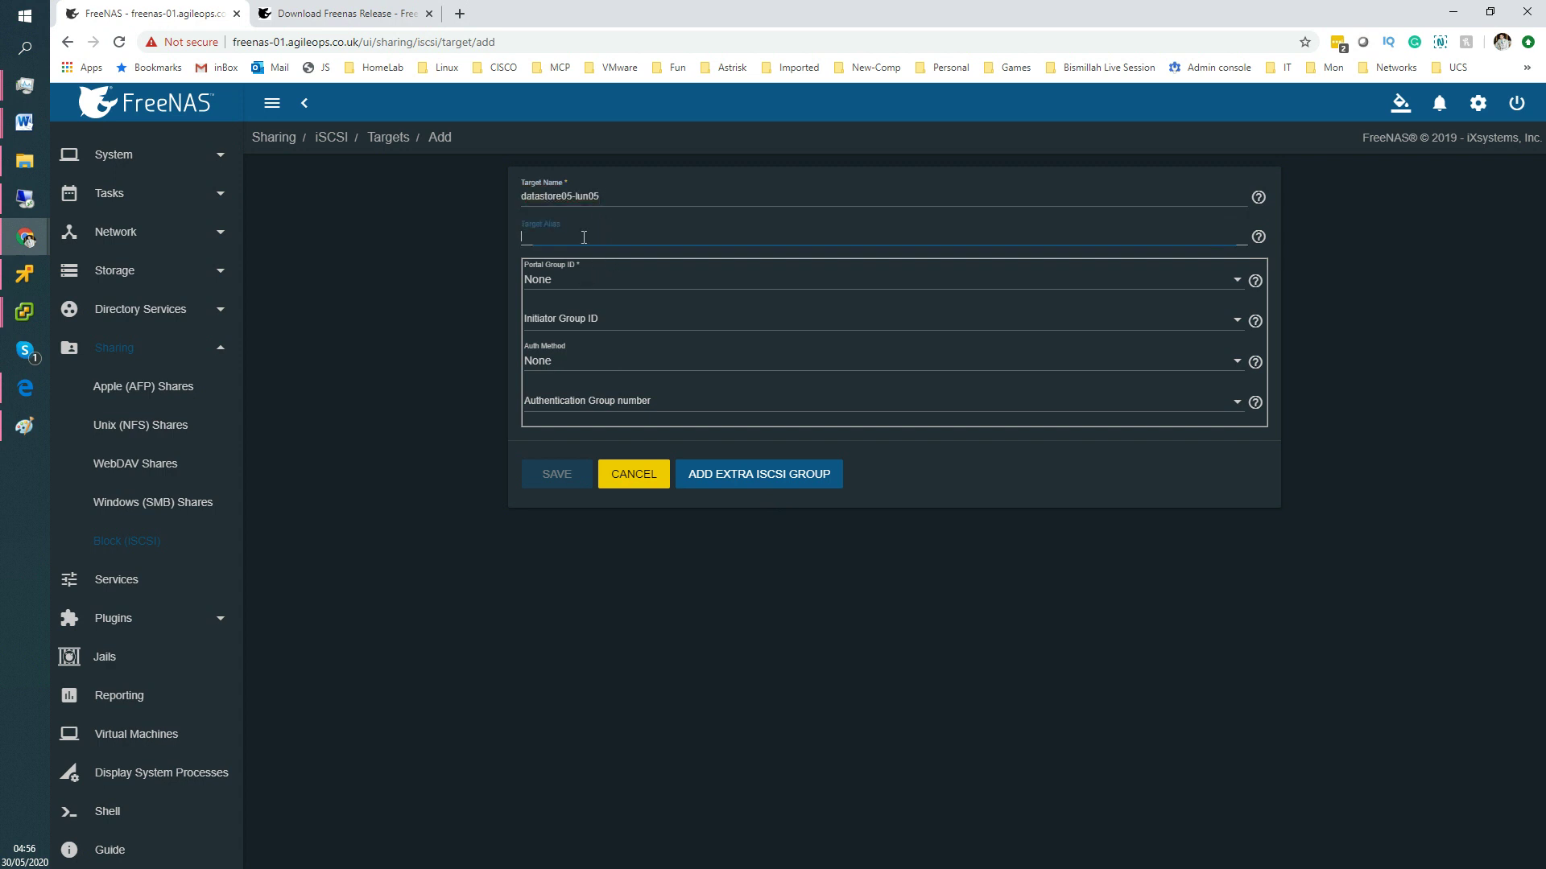
key(ctrl+v)
Assign portal group 1 (FreeNas) and initiator group 4 (datastore05-lun05), then save the target.
click(592, 295)
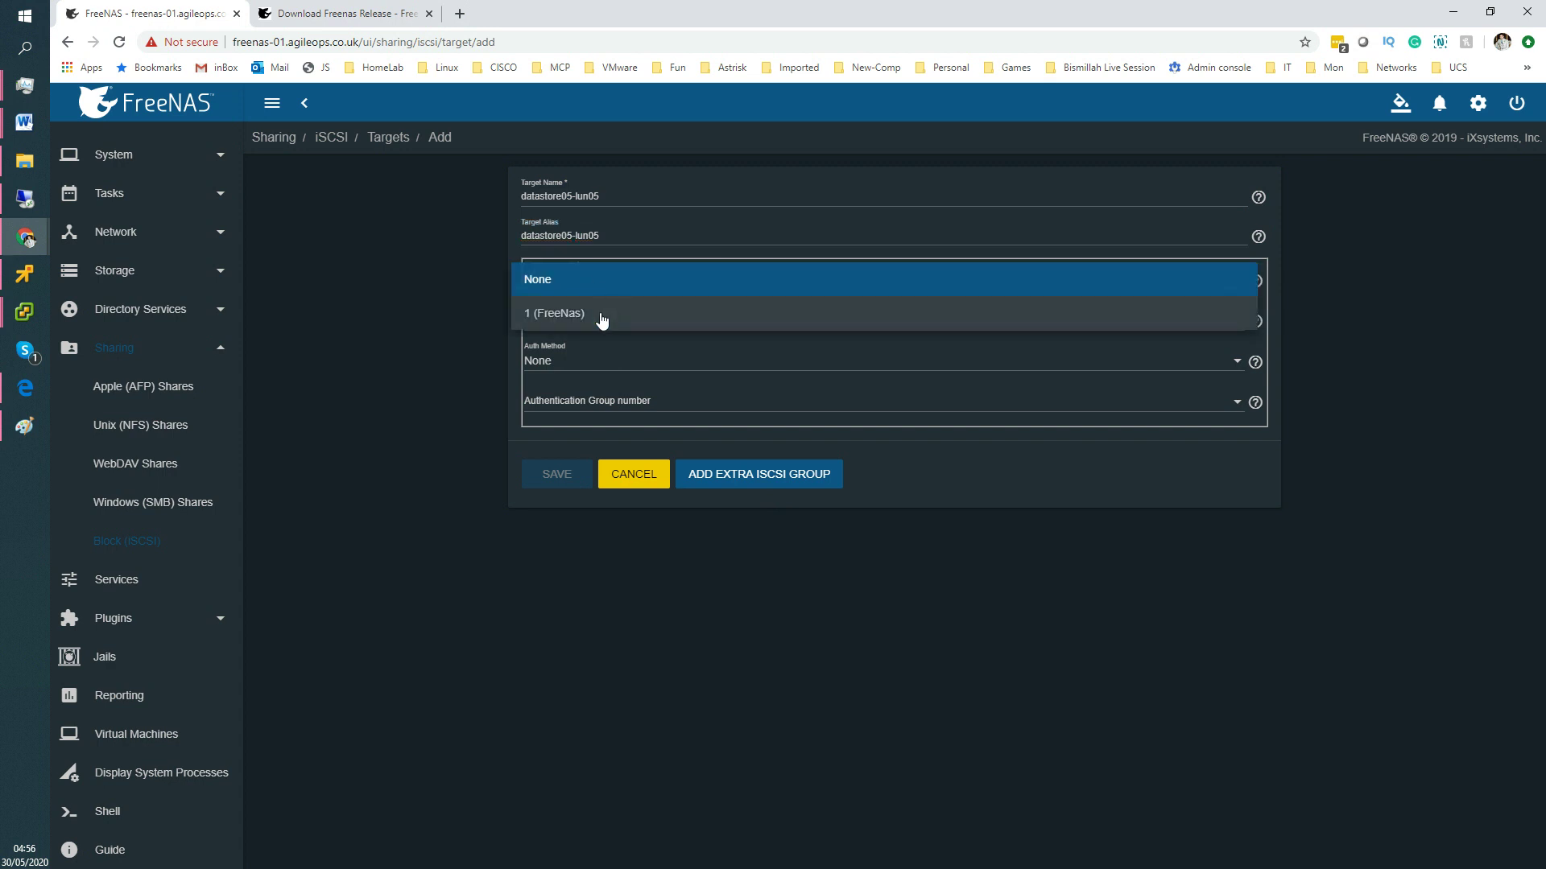
click(554, 320)
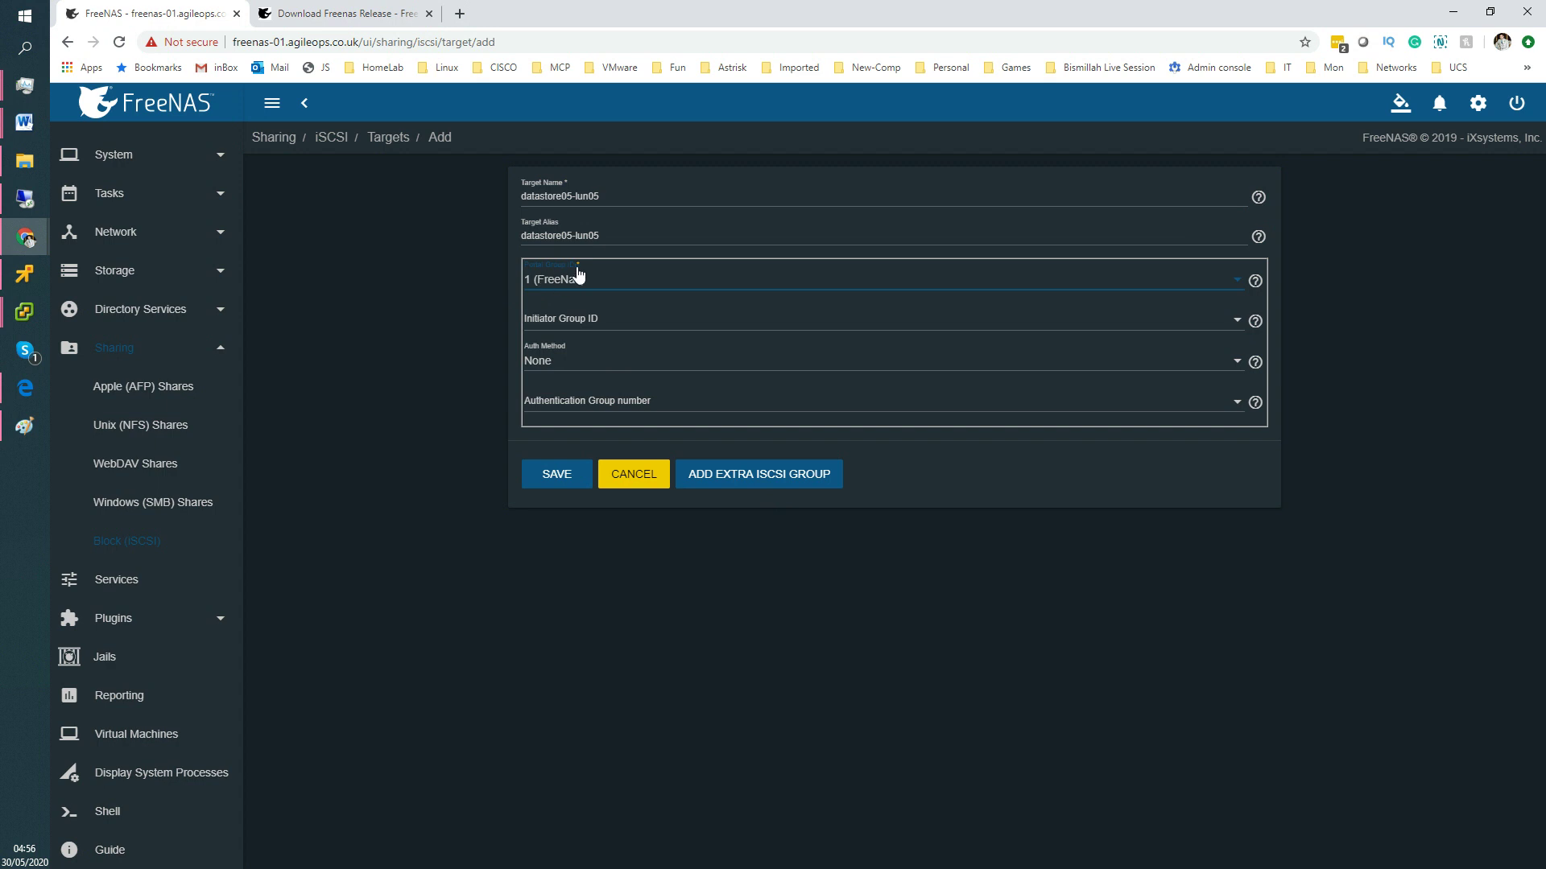
click(554, 323)
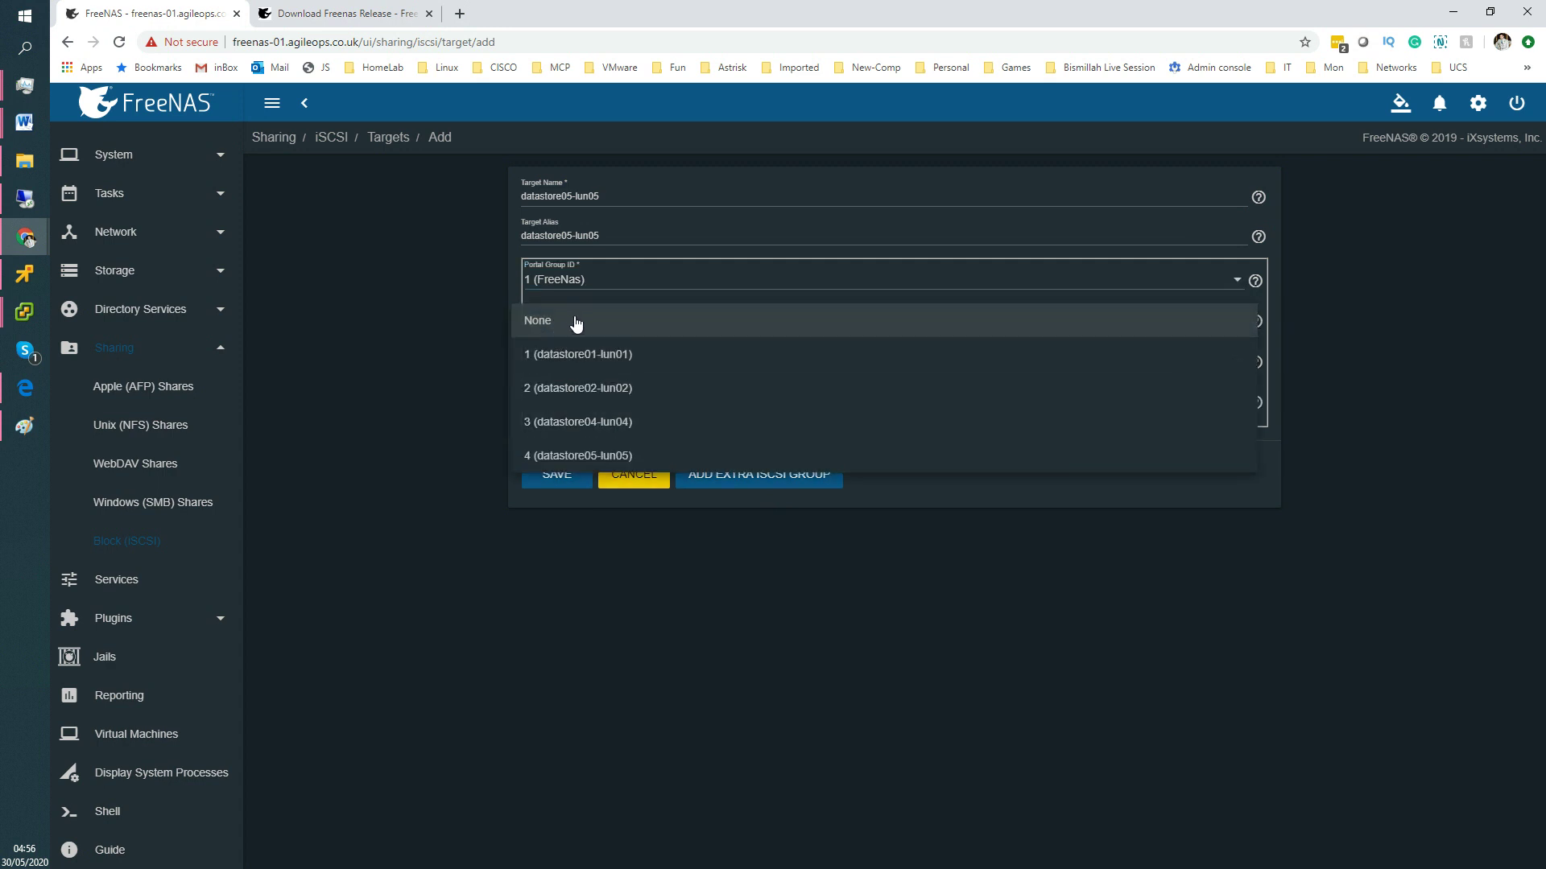
click(1385, 316)
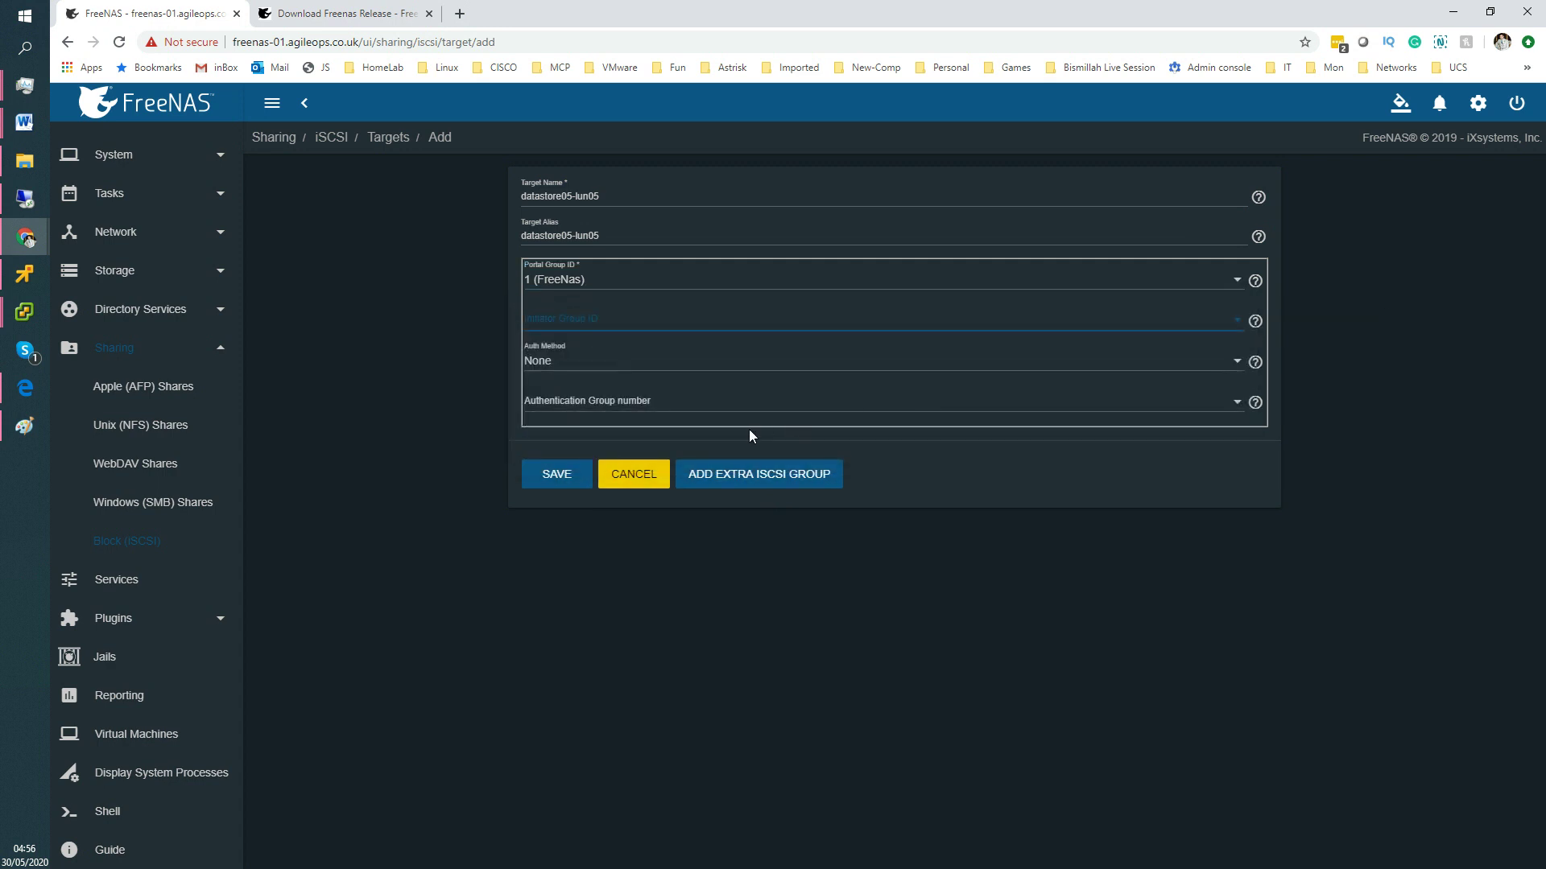
click(632, 326)
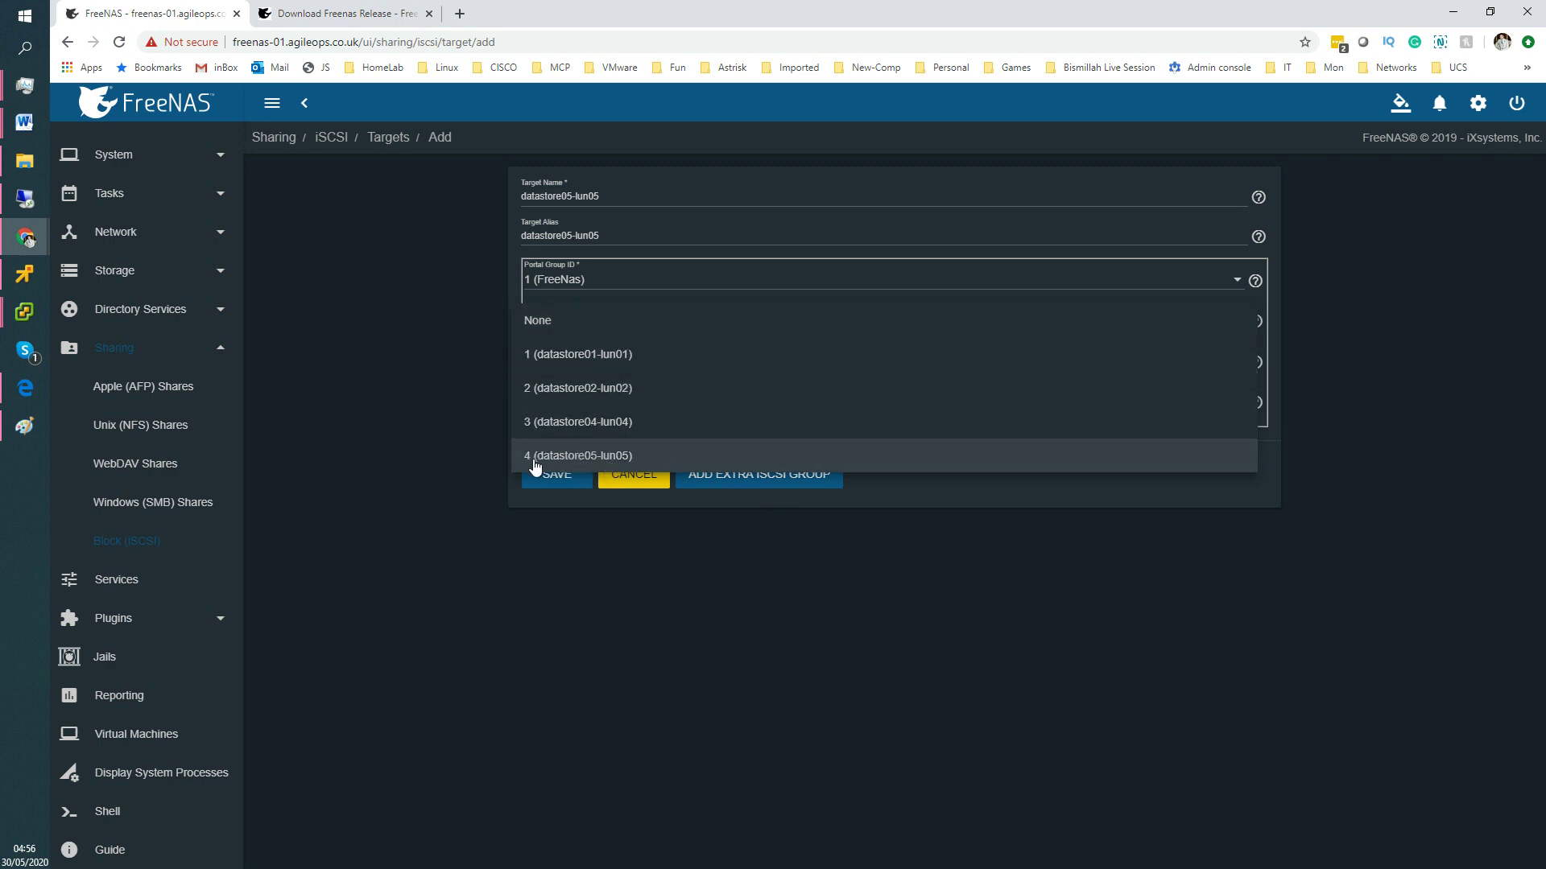
drag(525, 466, 563, 457)
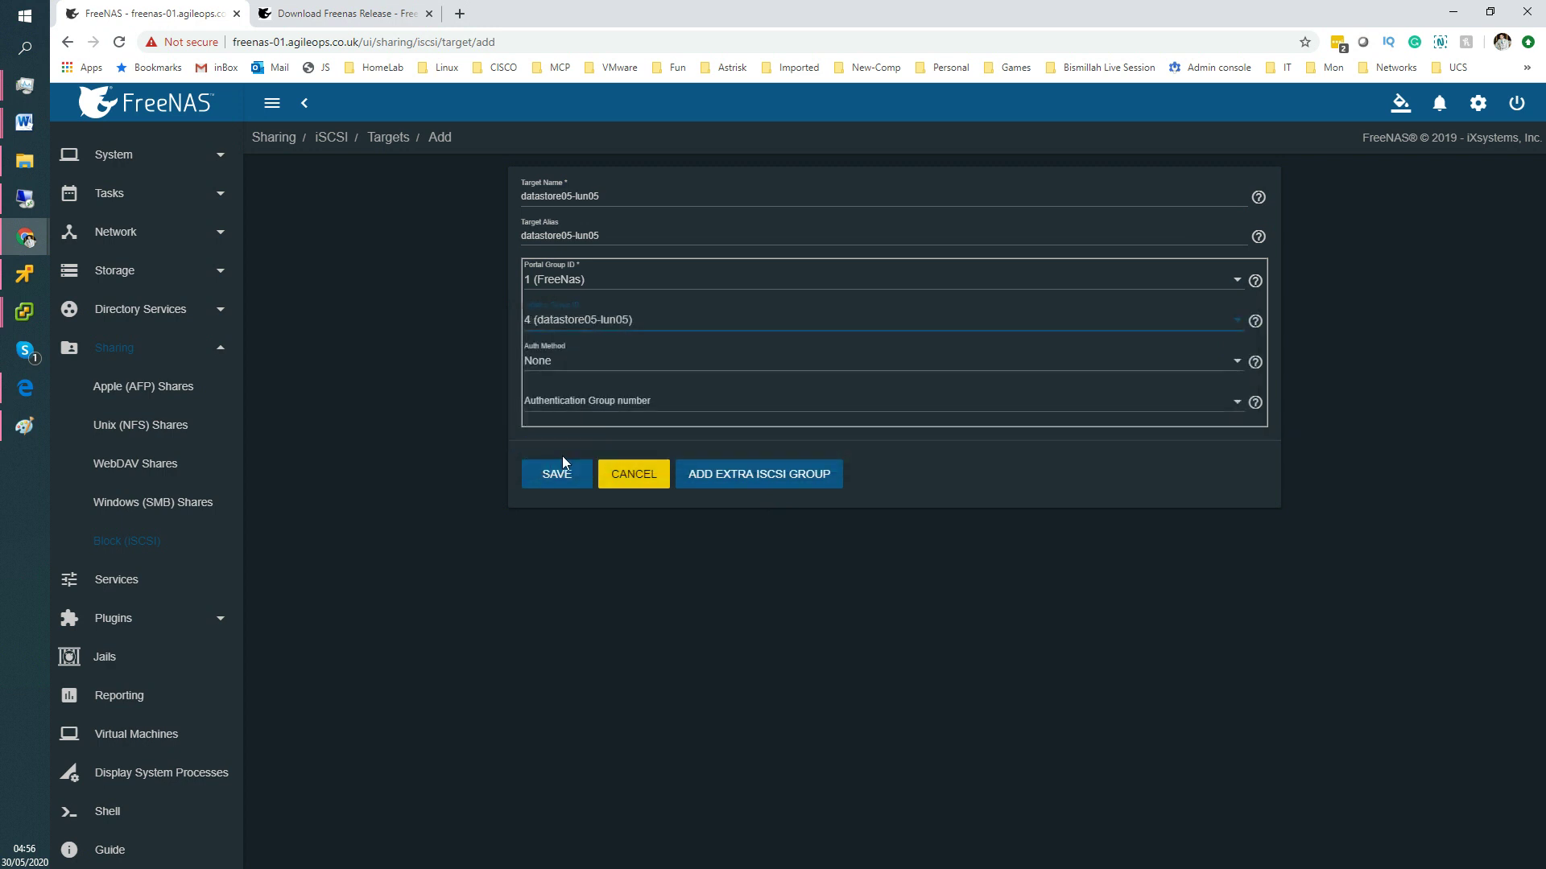
click(578, 322)
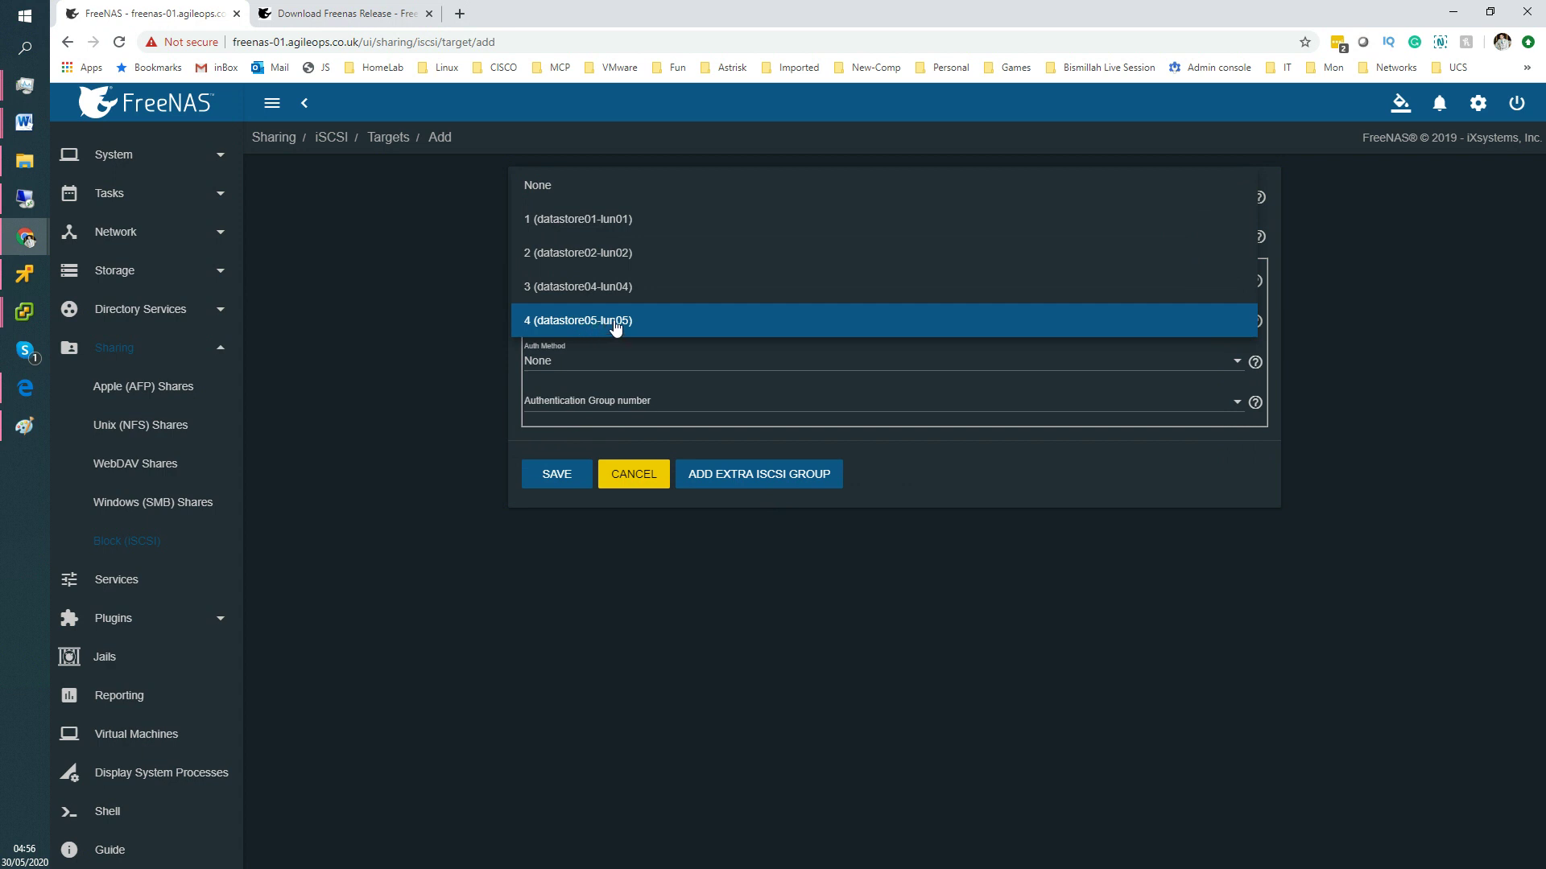
click(616, 322)
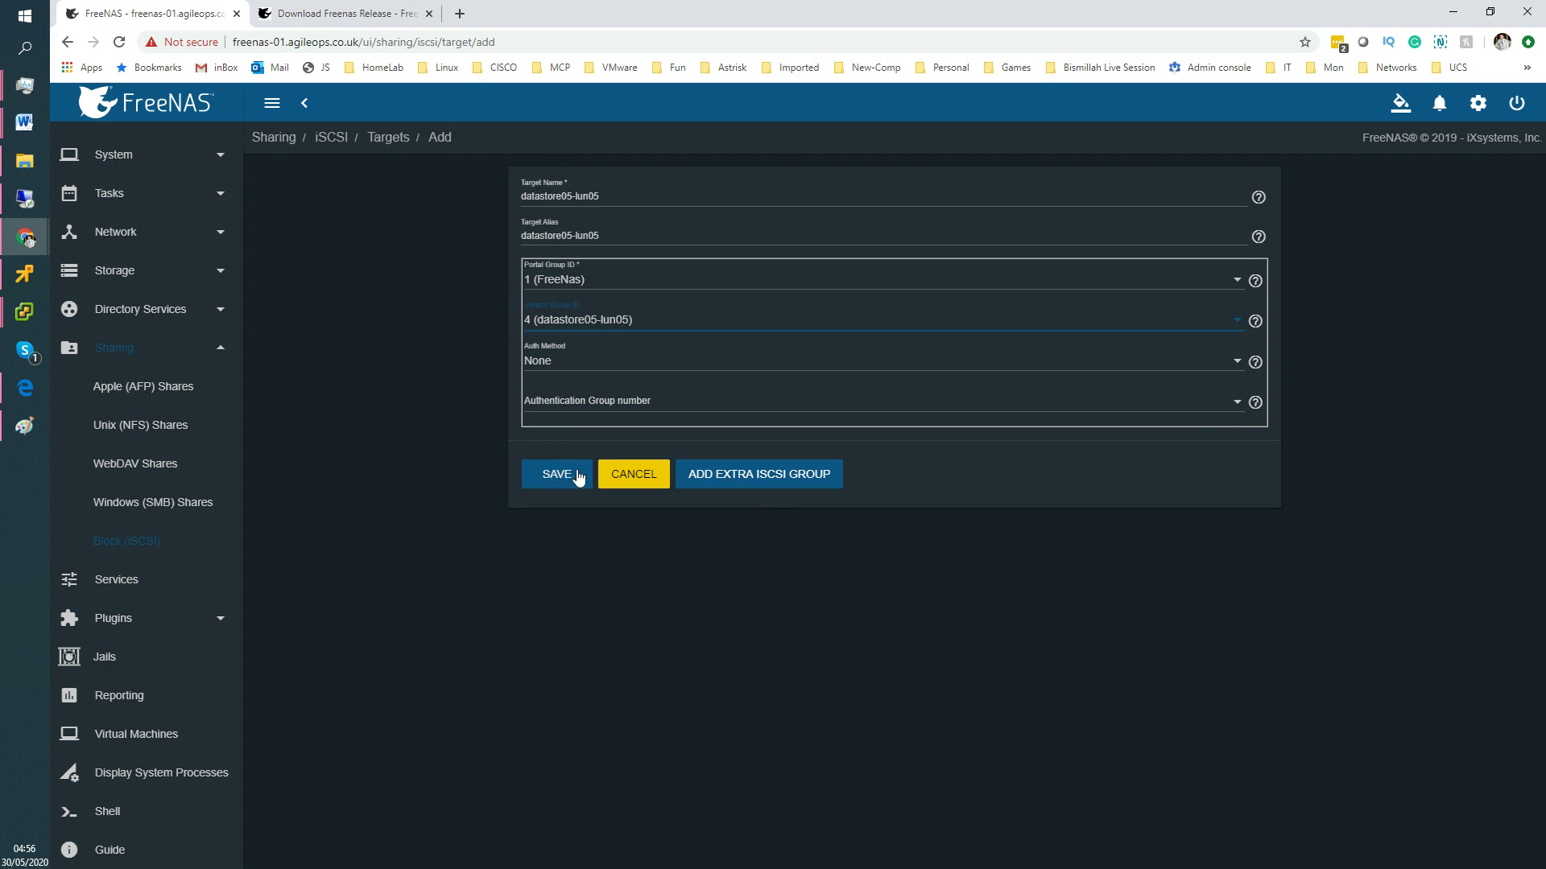
click(553, 483)
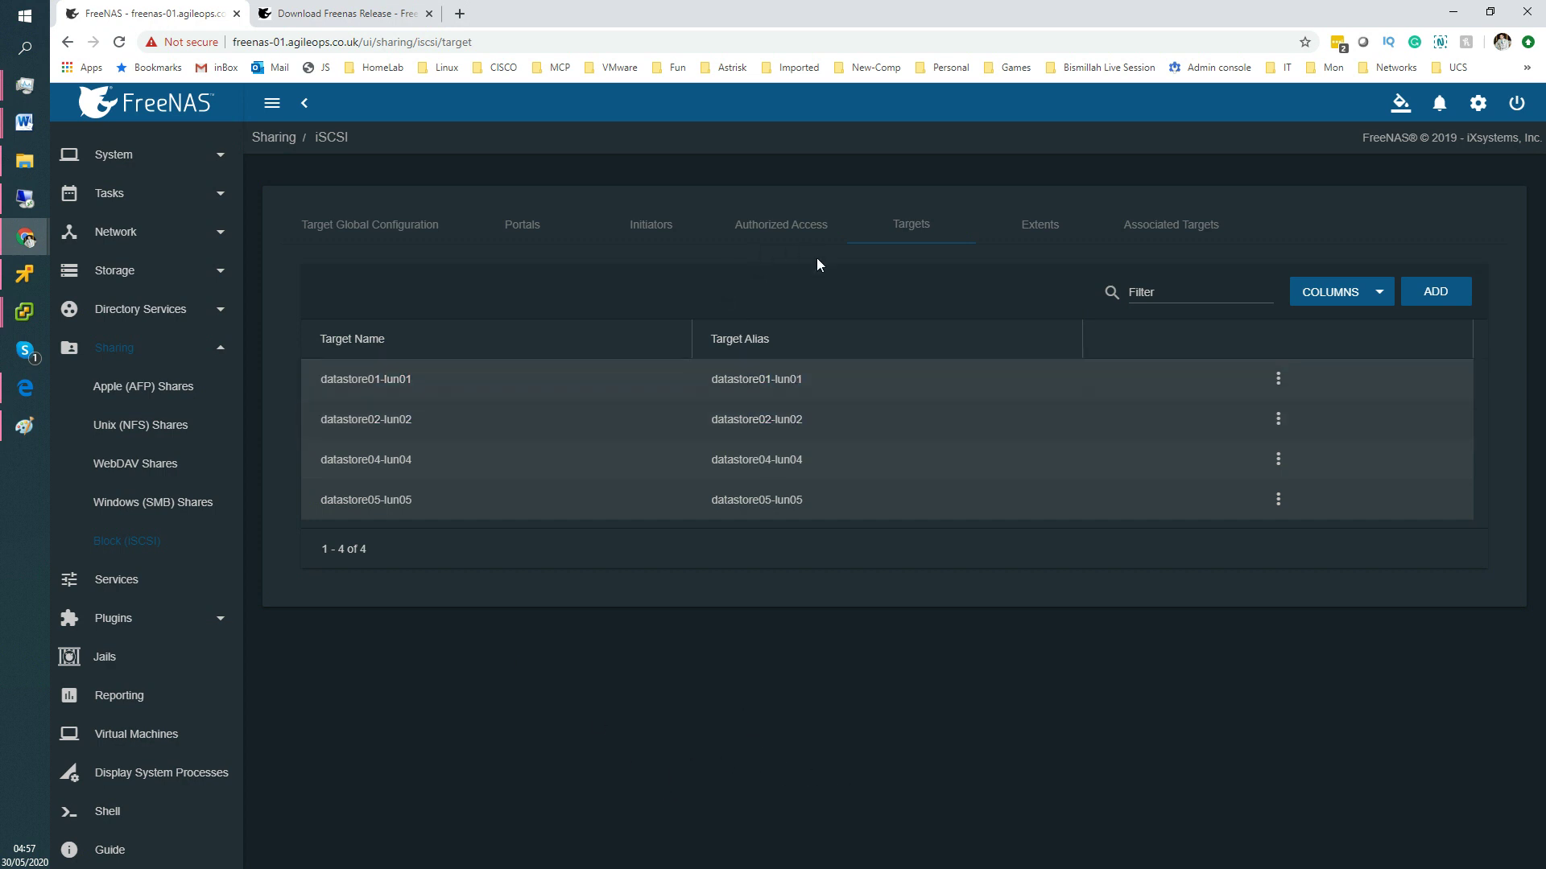
Review the Portals, Initiators, Target Global Configuration and Authorized Access settings.
click(529, 228)
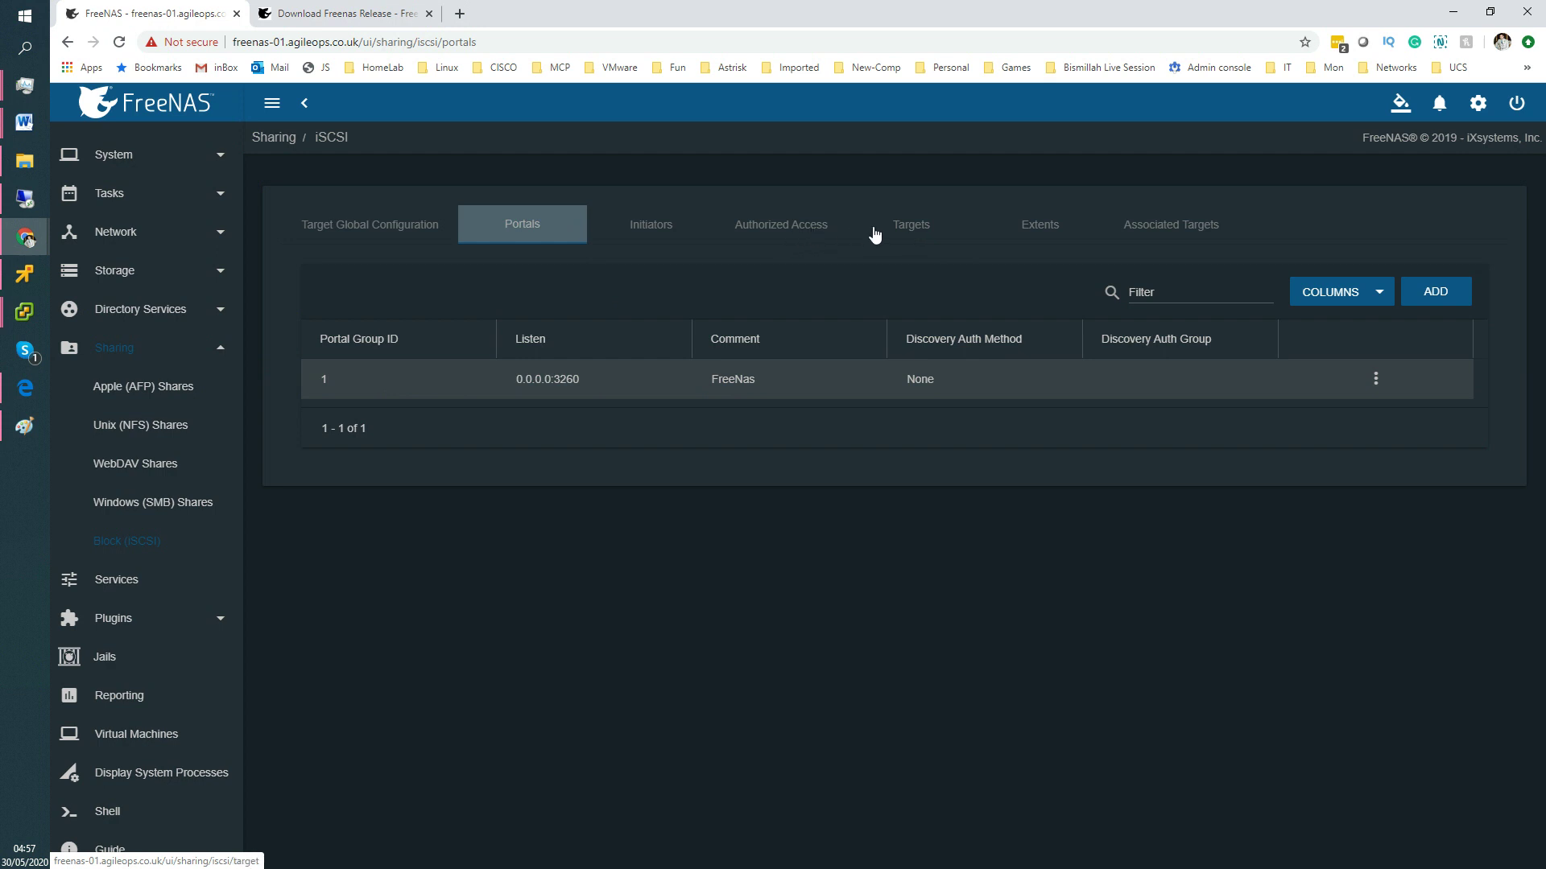
click(644, 234)
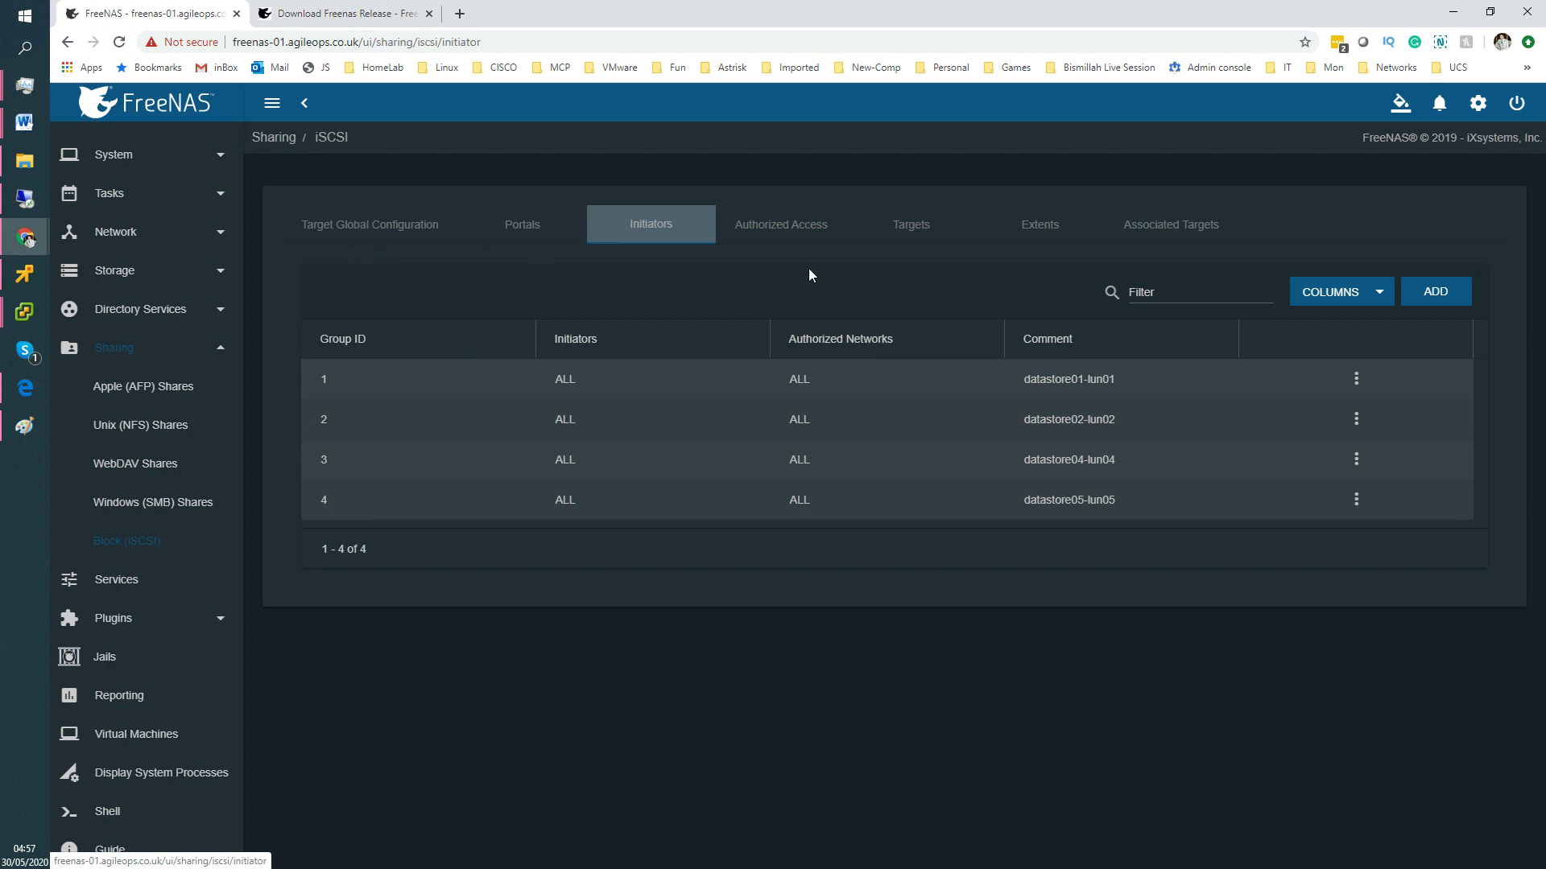
click(380, 228)
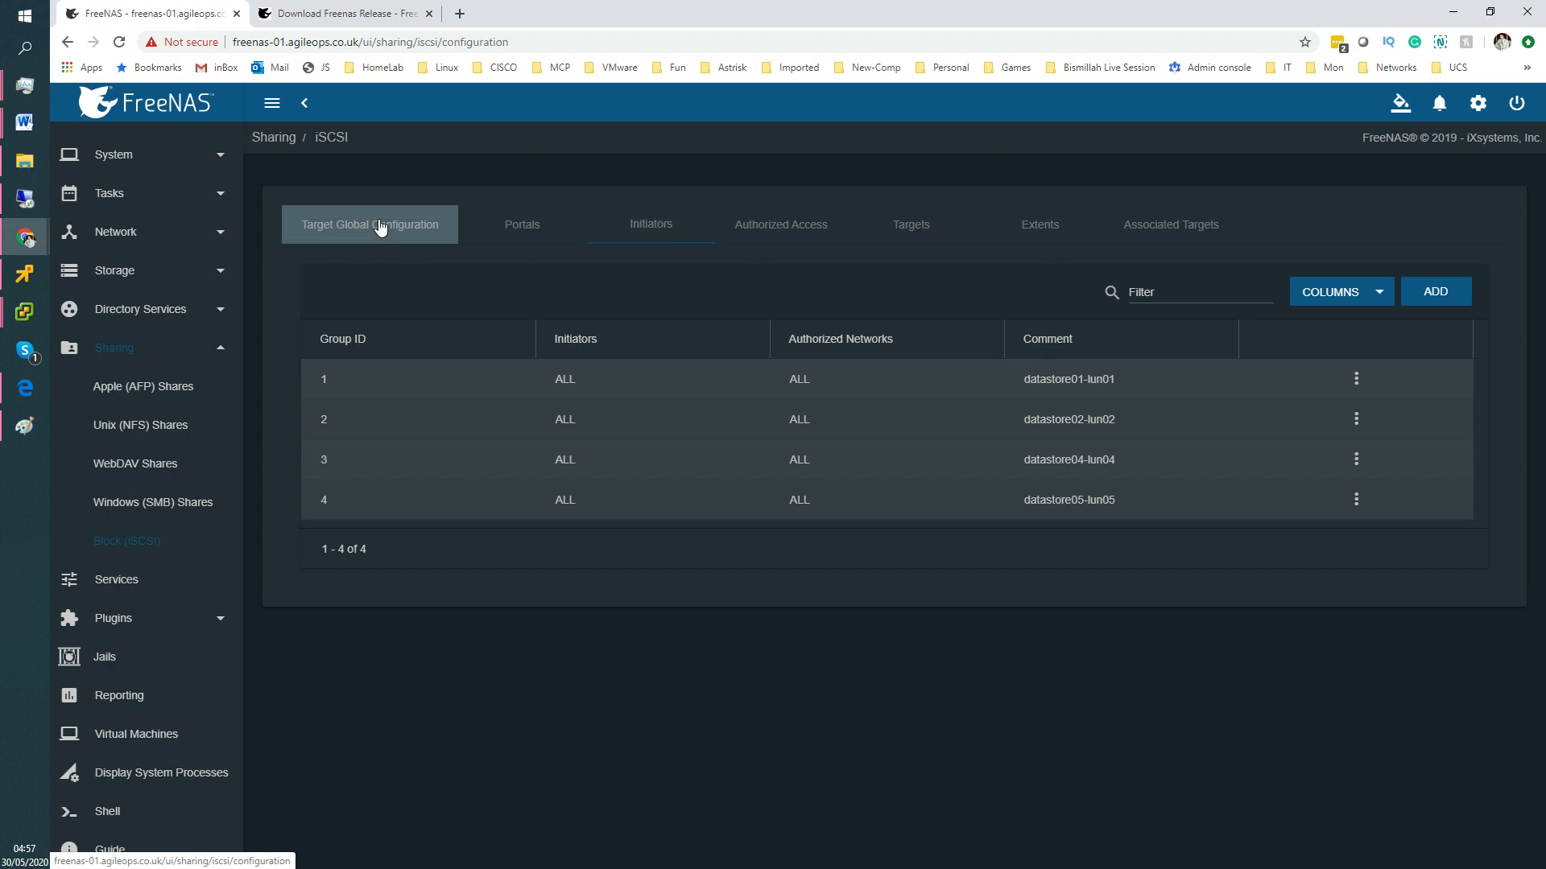
click(529, 230)
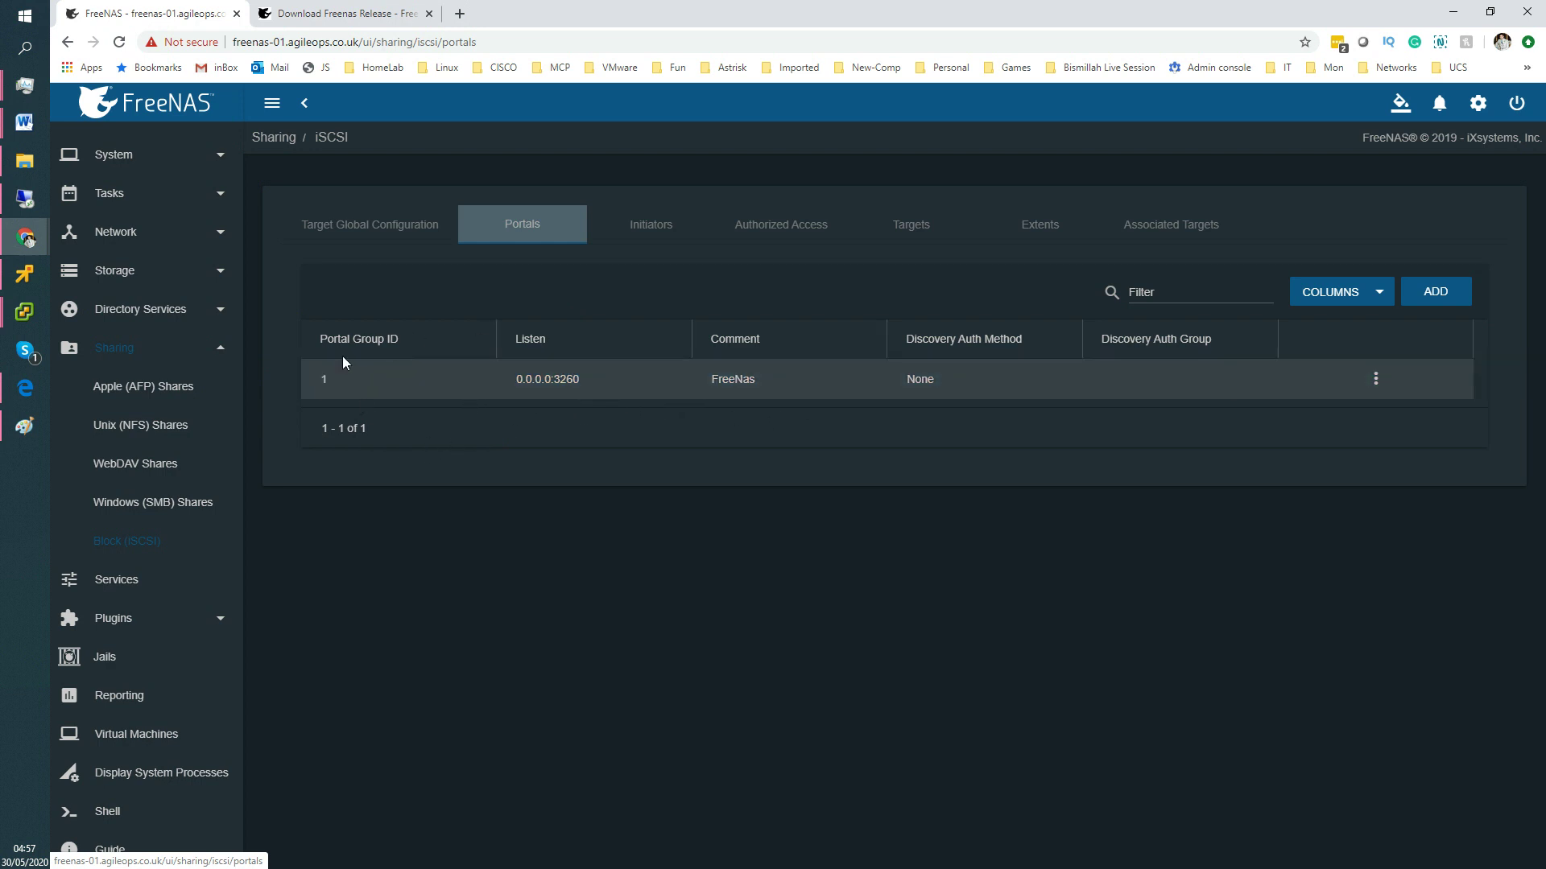
click(369, 241)
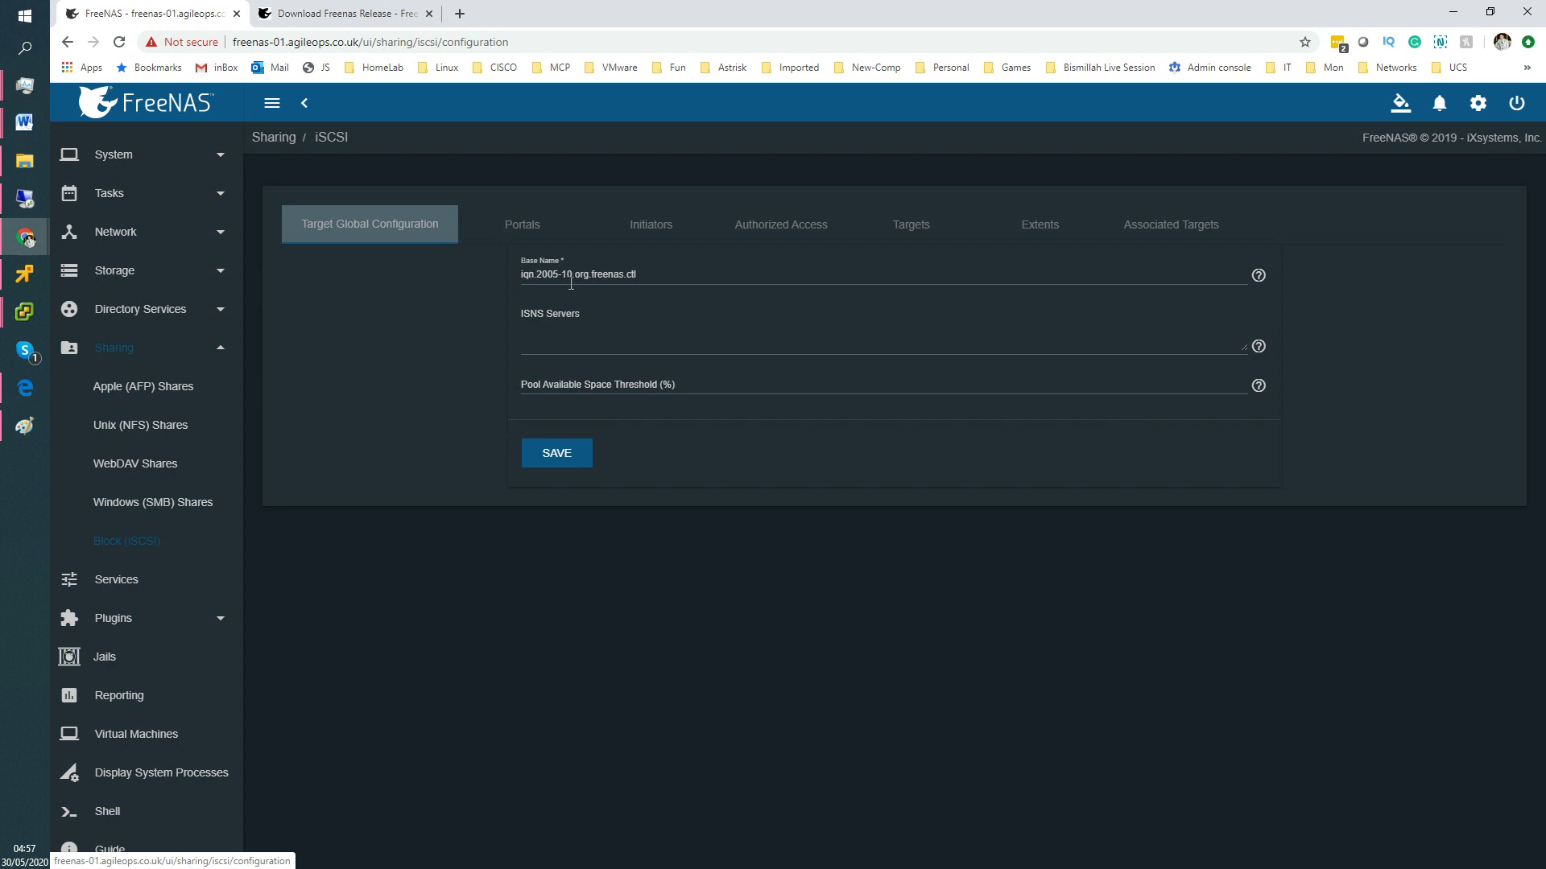
click(535, 230)
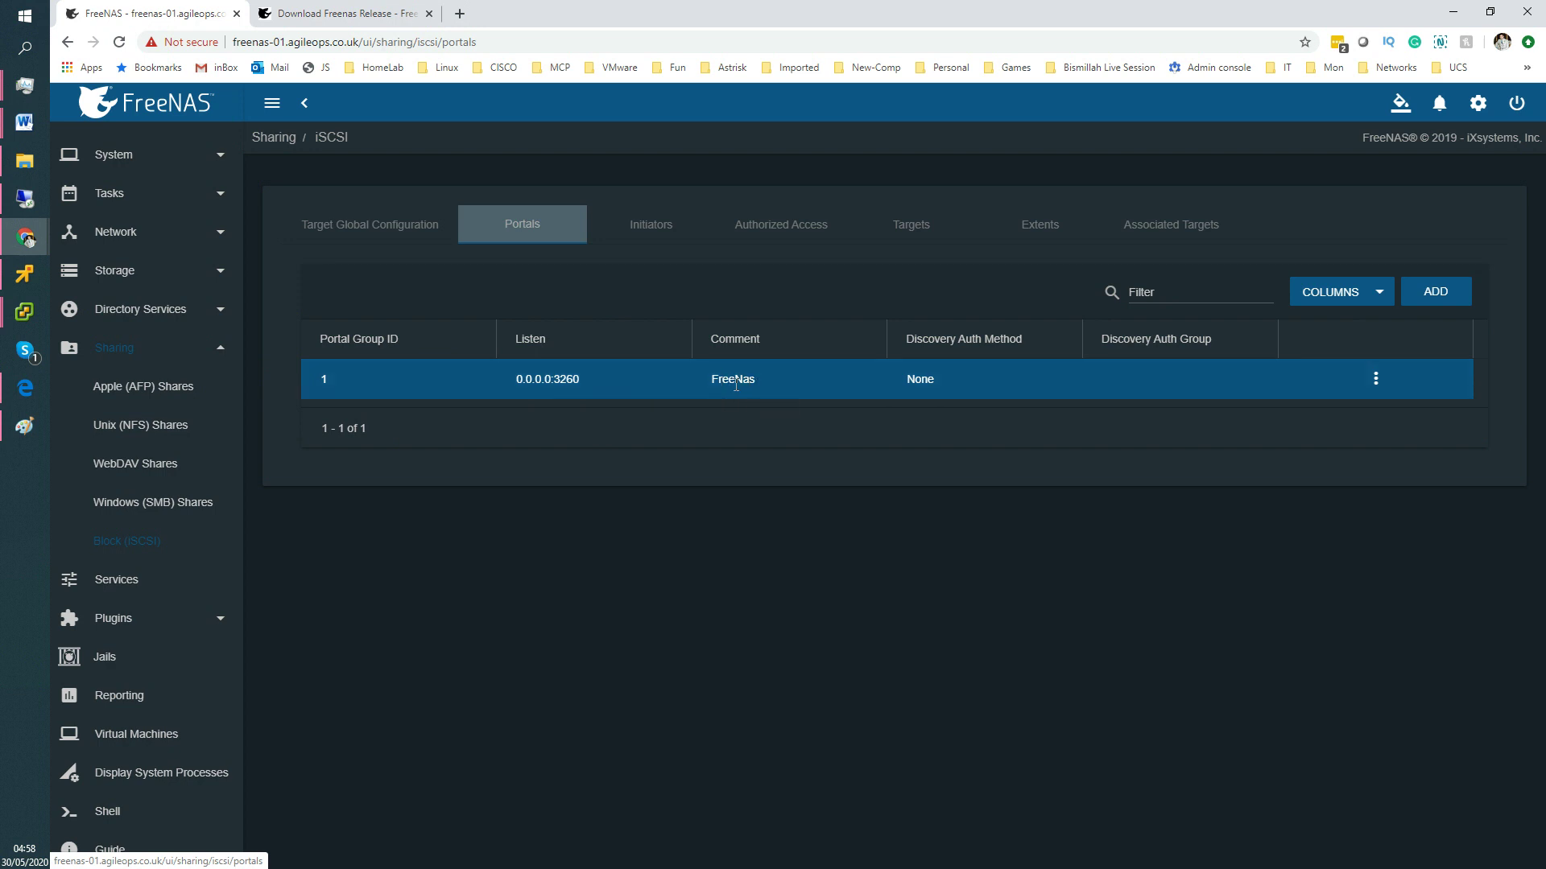
click(654, 230)
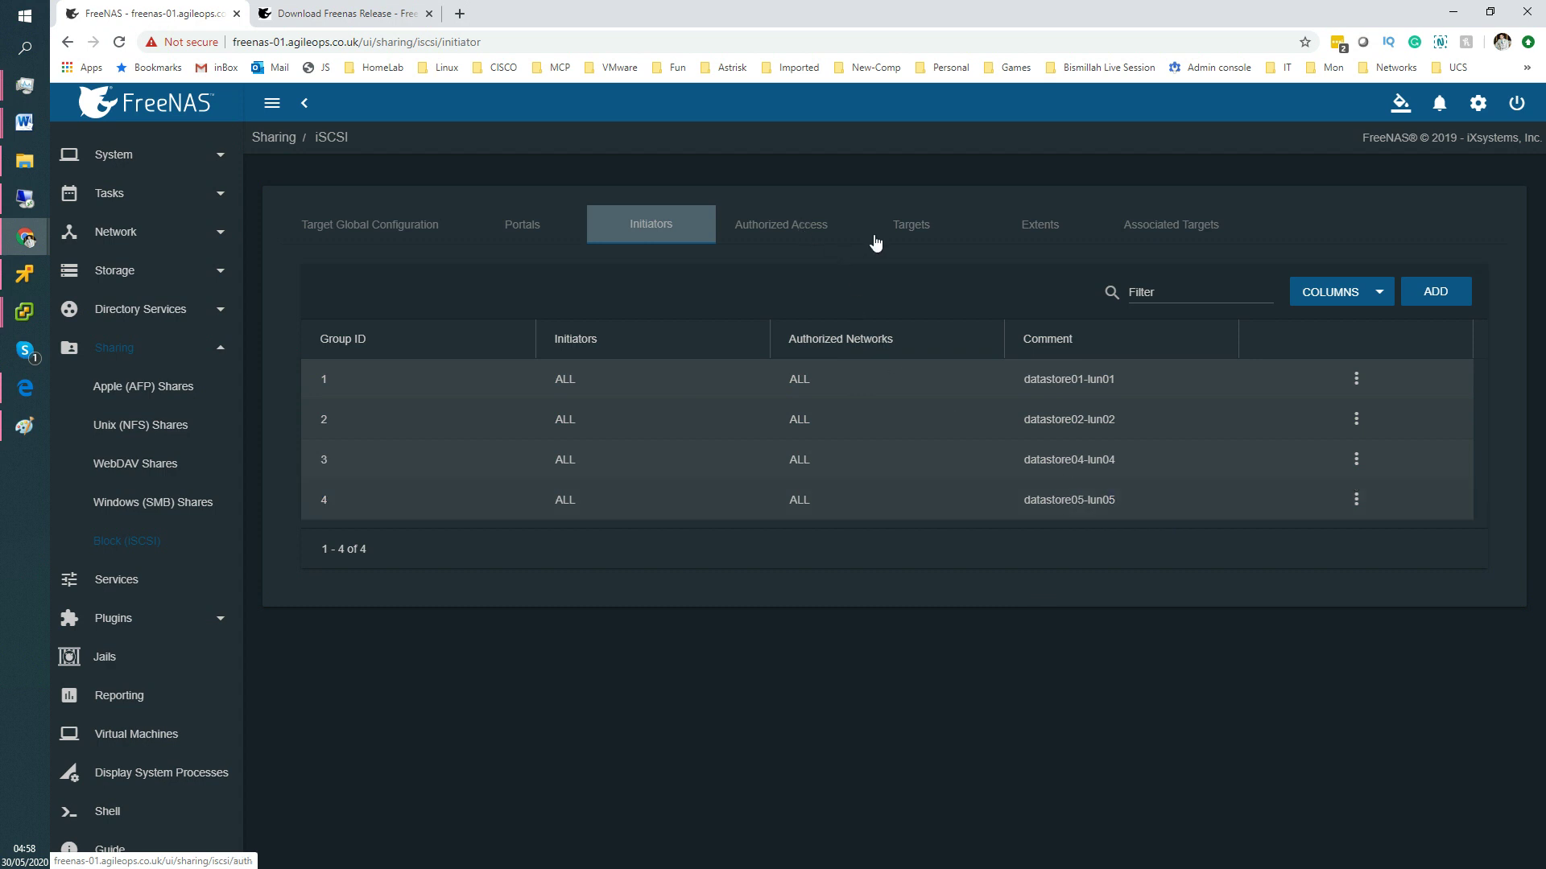
click(763, 230)
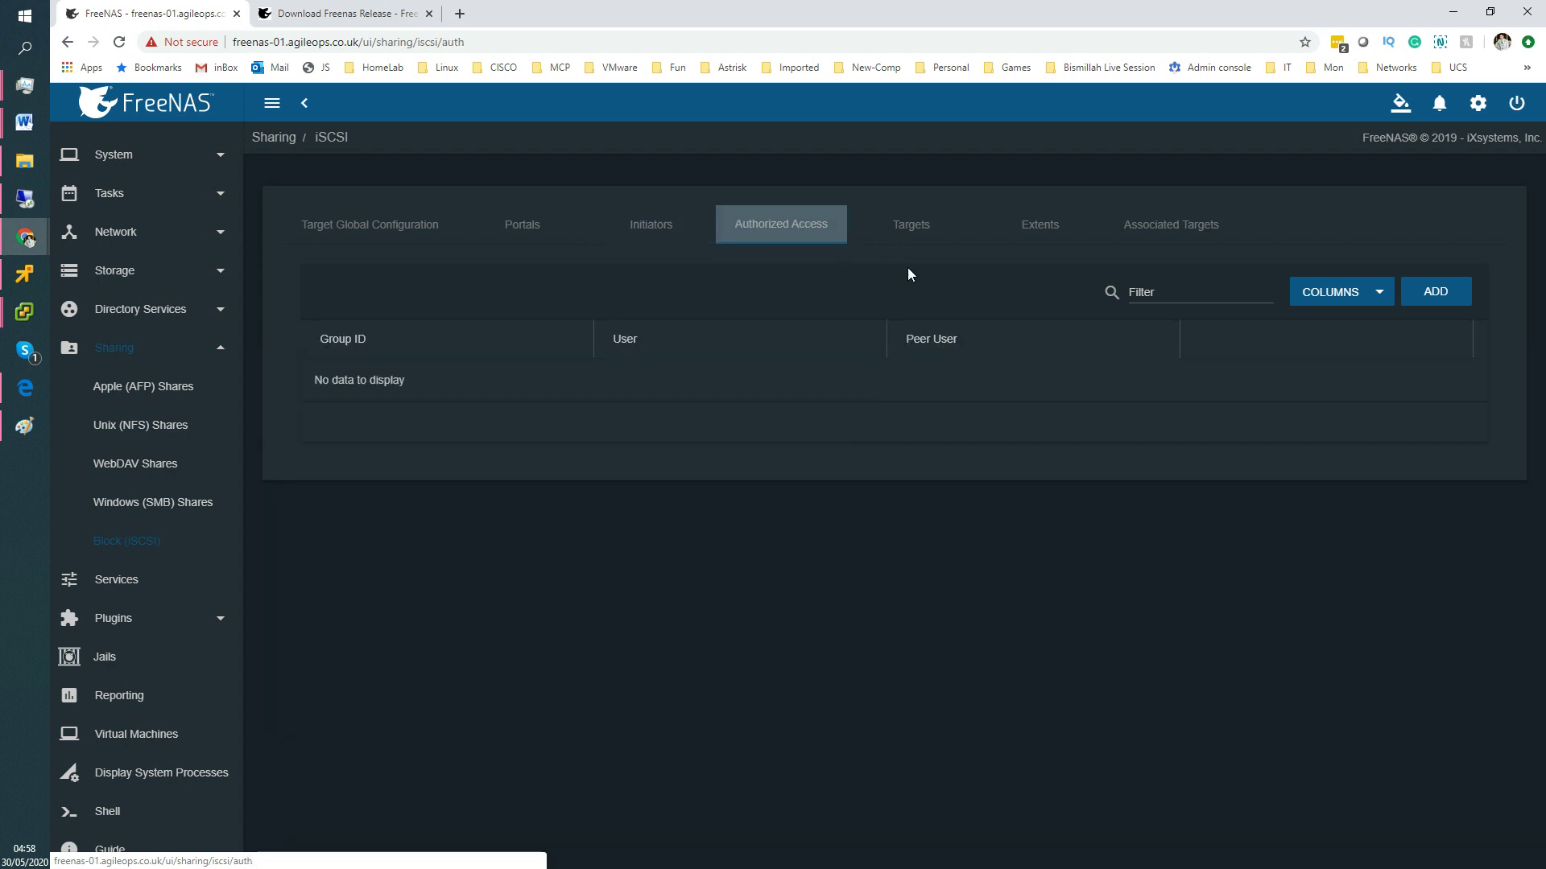
Return to Targets and bring up the datastore05-lun05 row's actions menu.
click(915, 234)
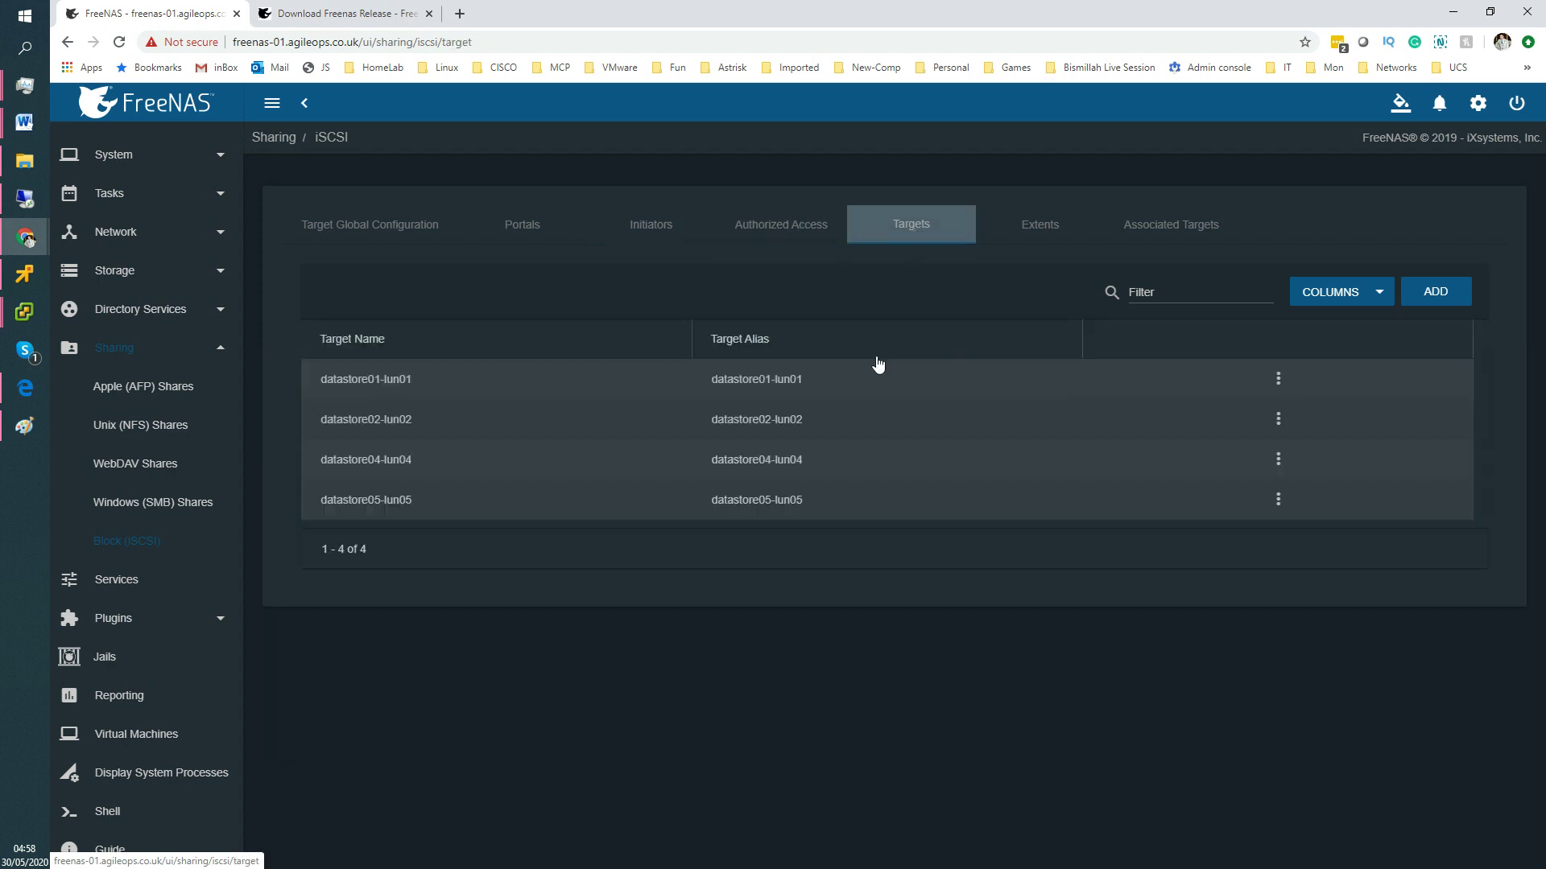
click(578, 507)
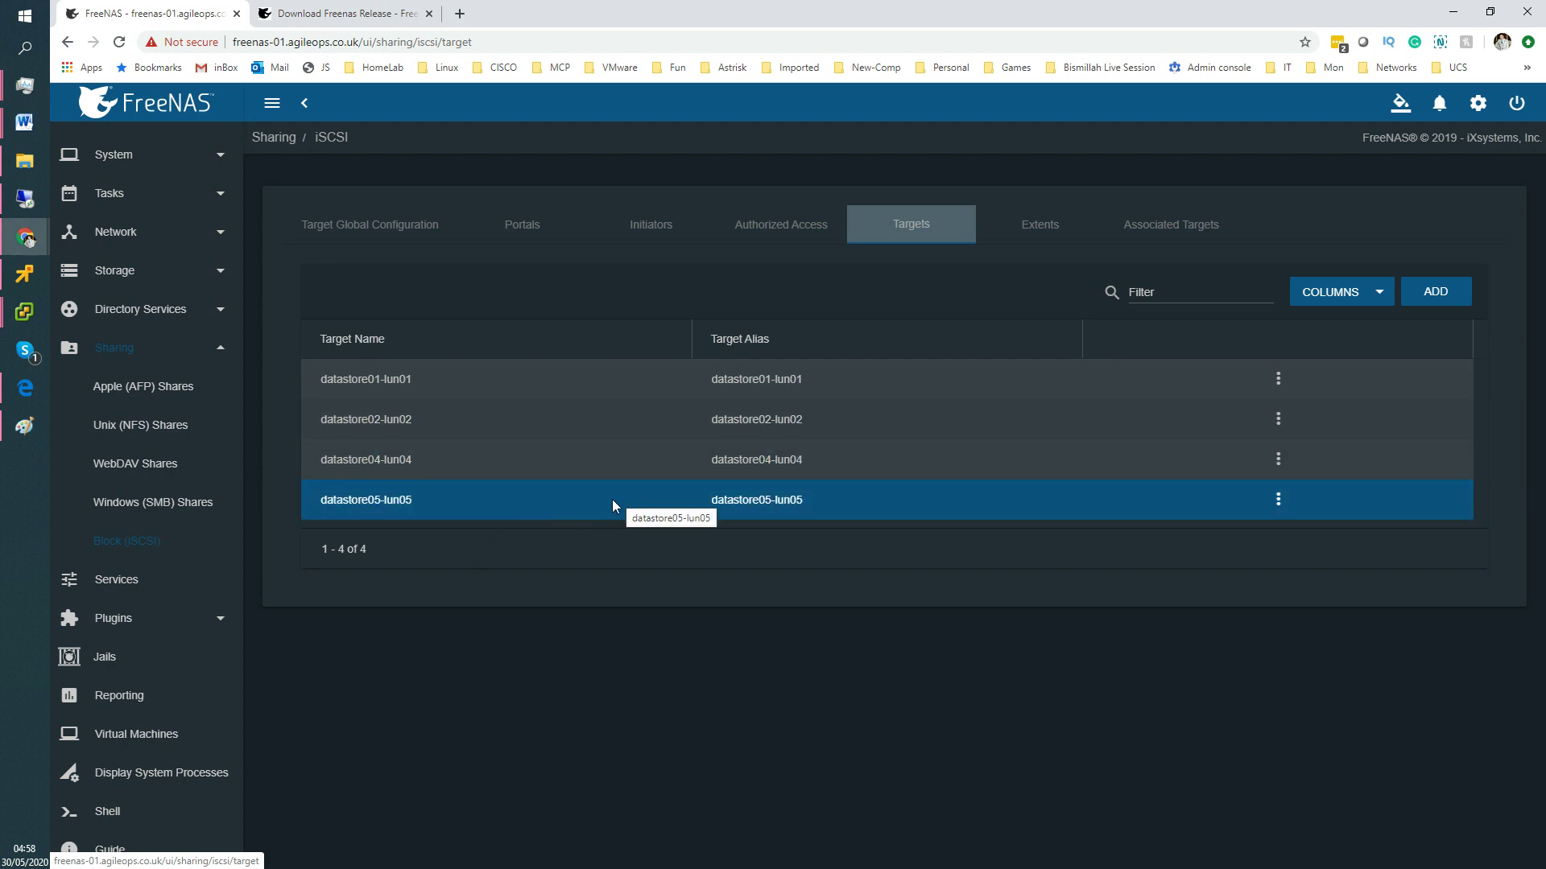
click(1278, 499)
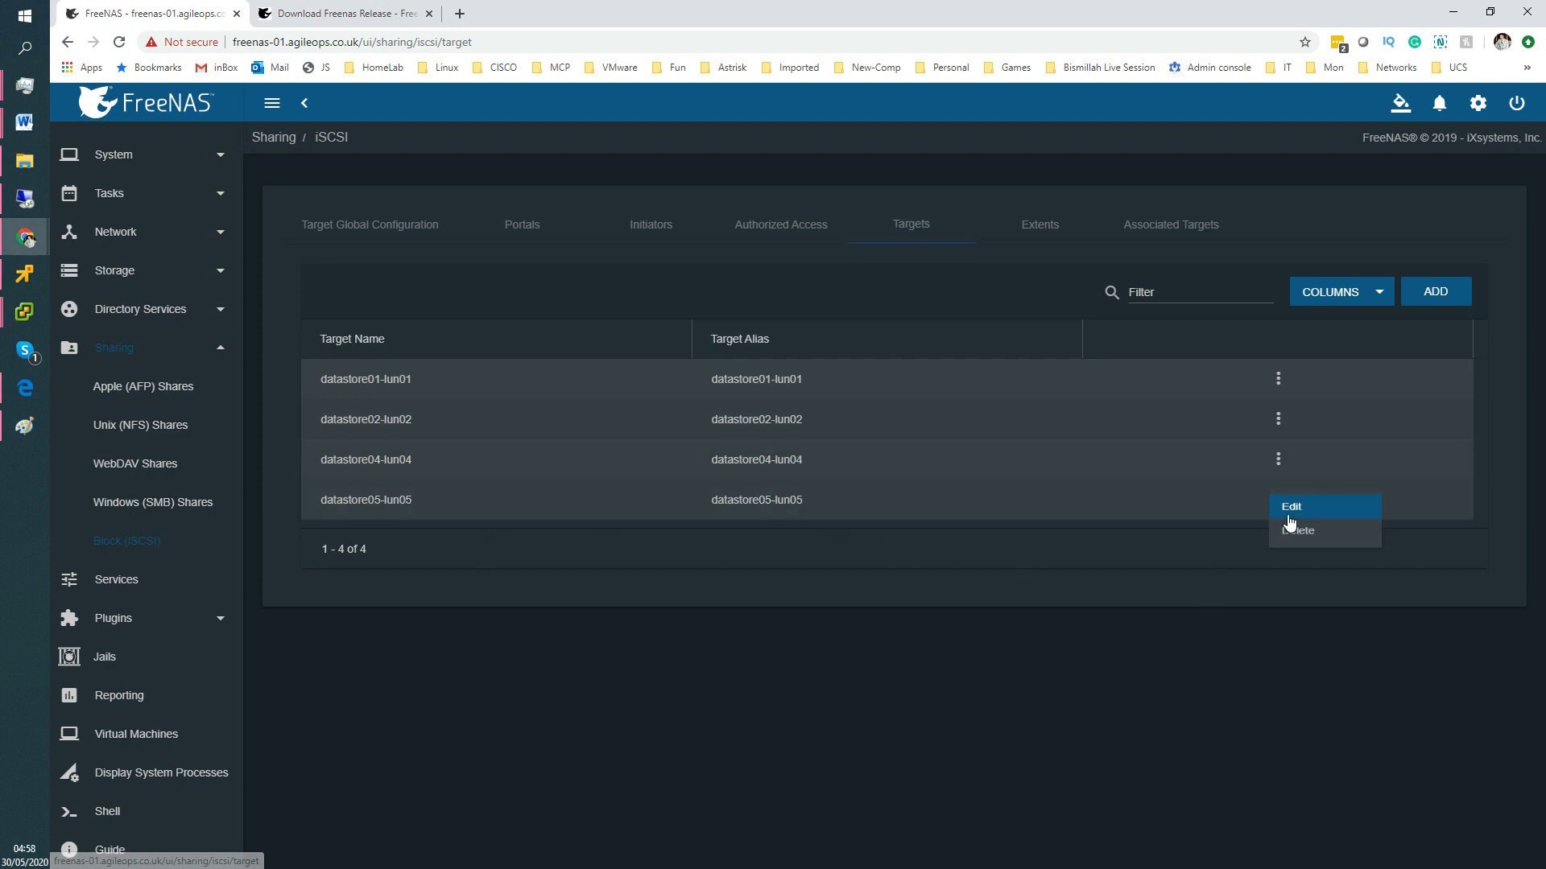
Open the datastore05-lun05 edit form to confirm portal group 1 and initiator group 4, then cancel.
click(1291, 507)
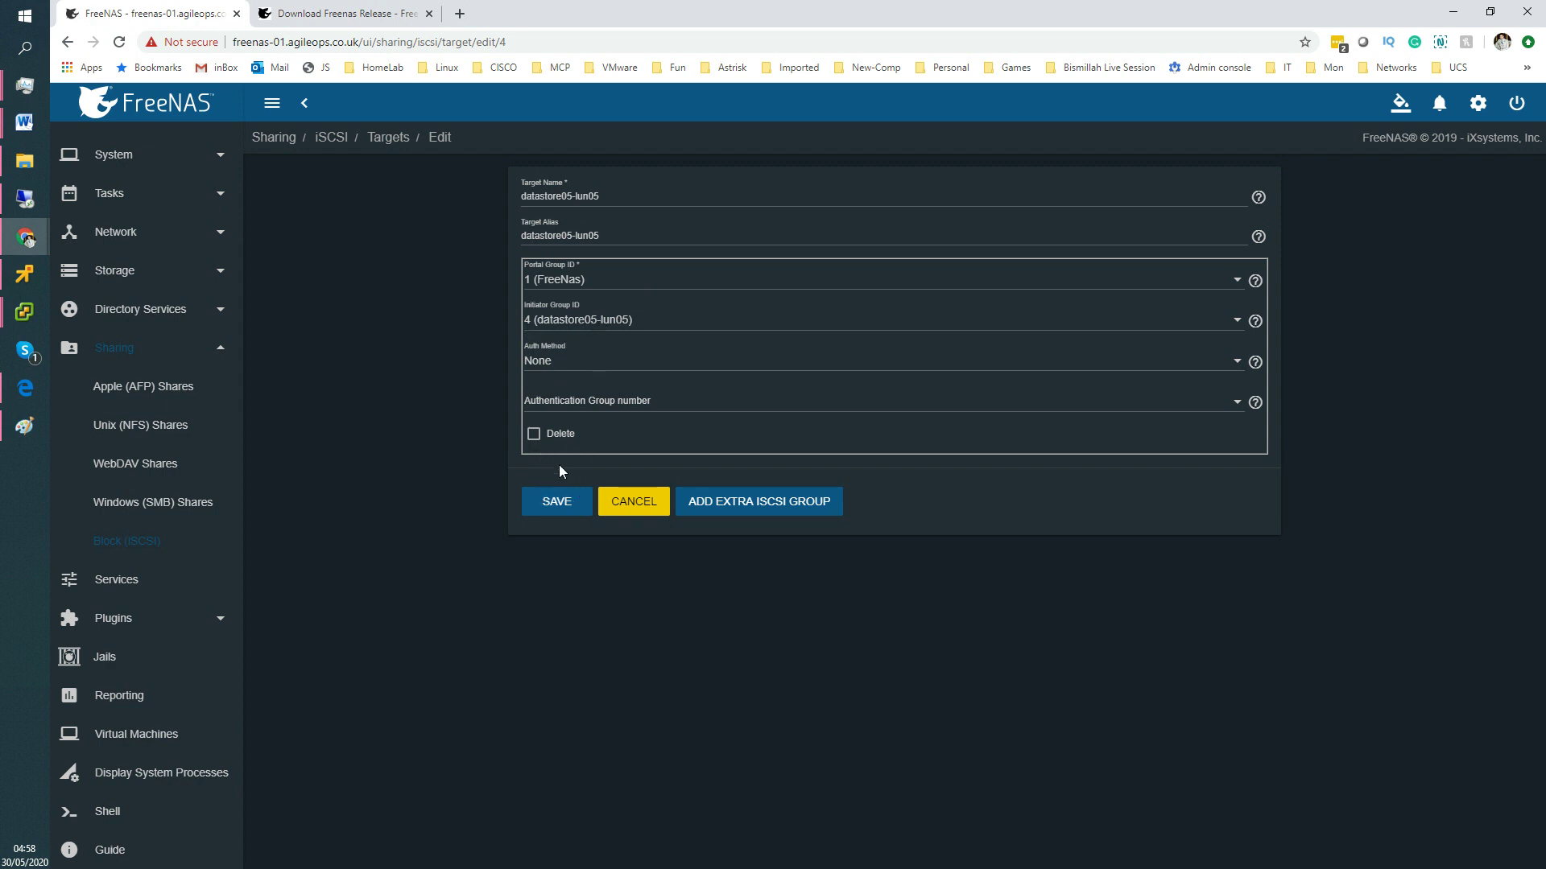
click(640, 511)
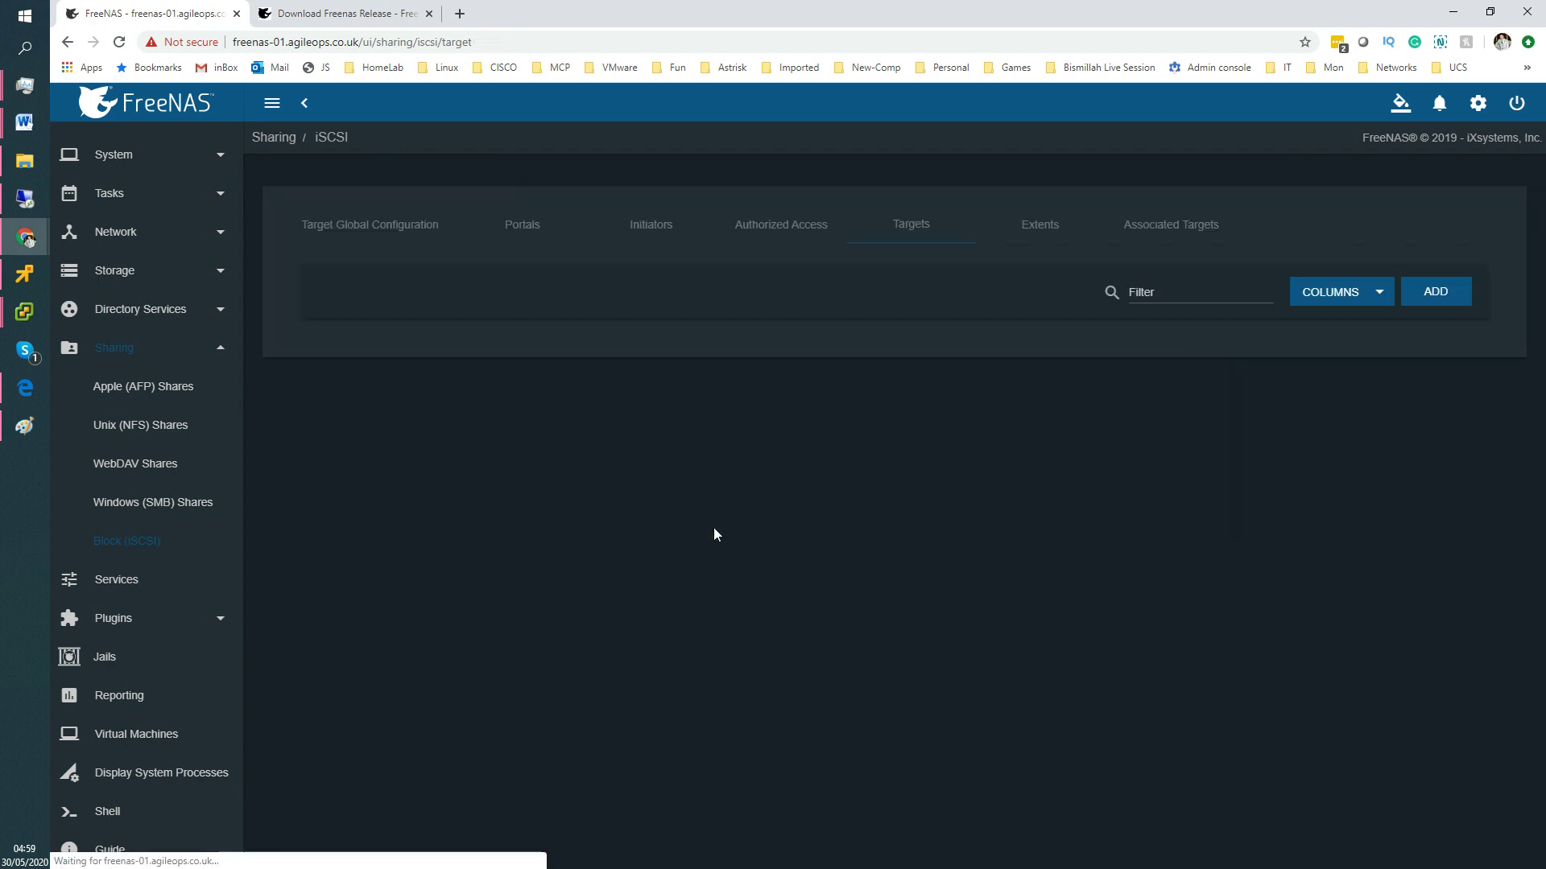
Go to the Extents list and start adding a new extent.
click(1043, 229)
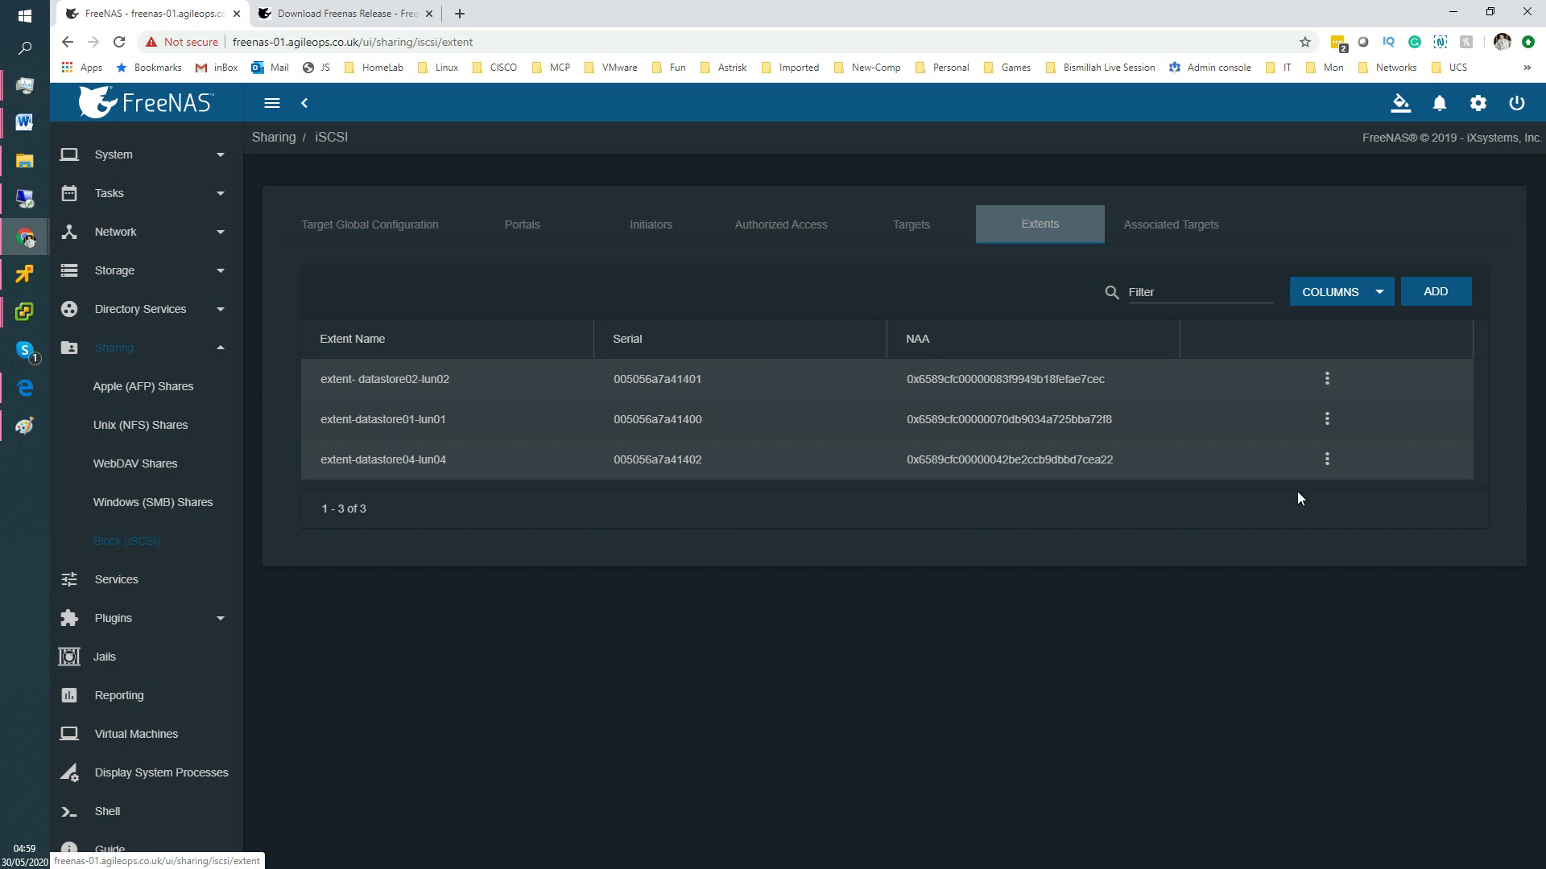
click(1434, 291)
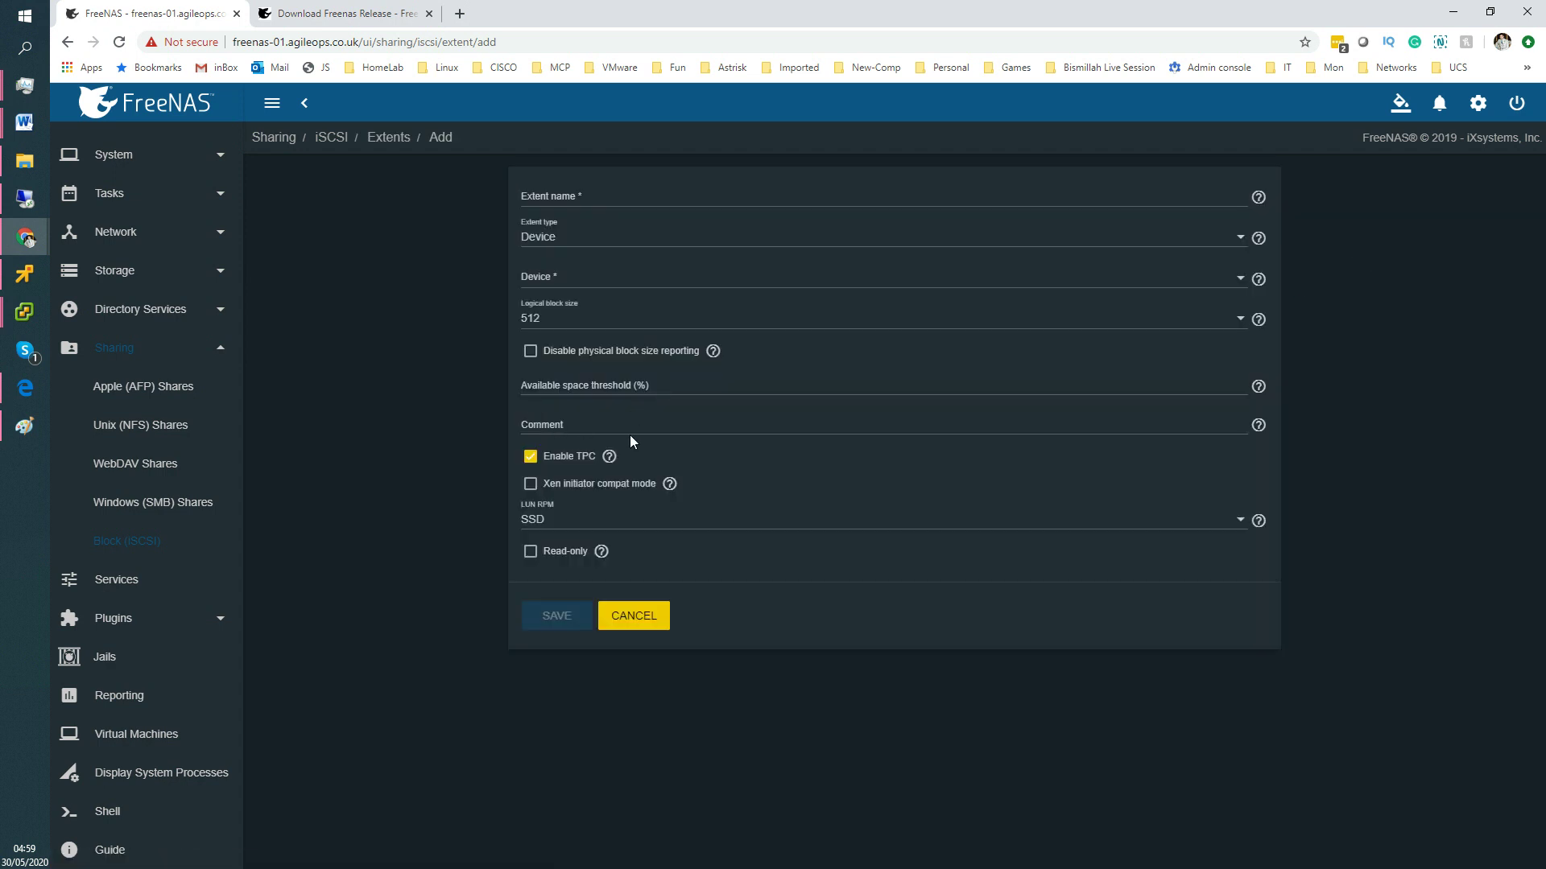
Name the new extent extent-datastore05-lun05.
click(566, 196)
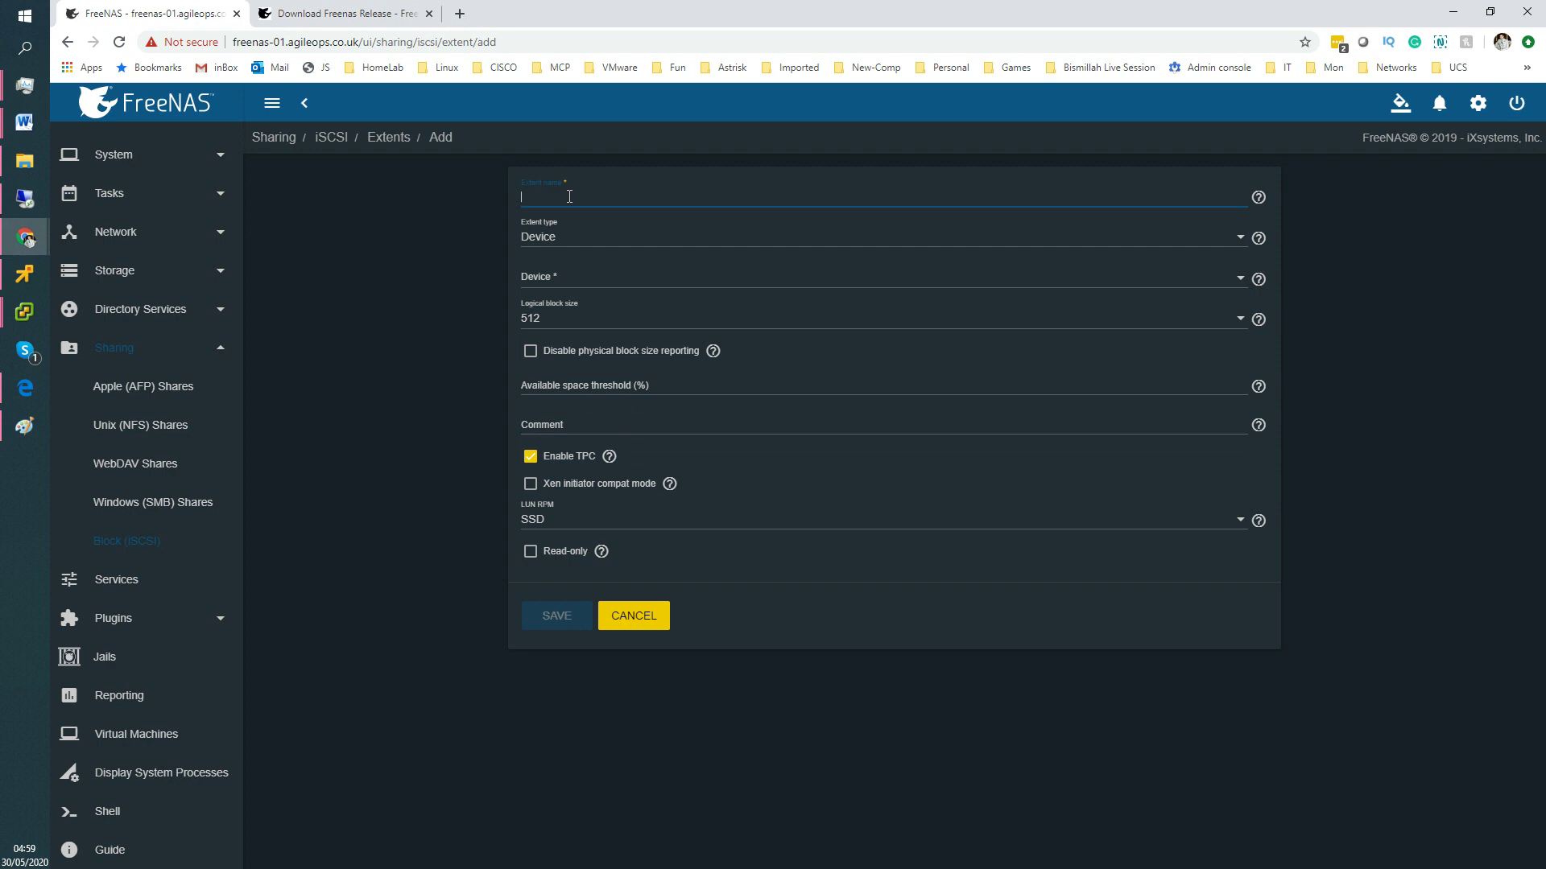
text(datastore05-lun05)
key(Home)
text(extent-)
Keep the extent type as Device after briefly trying File.
click(564, 236)
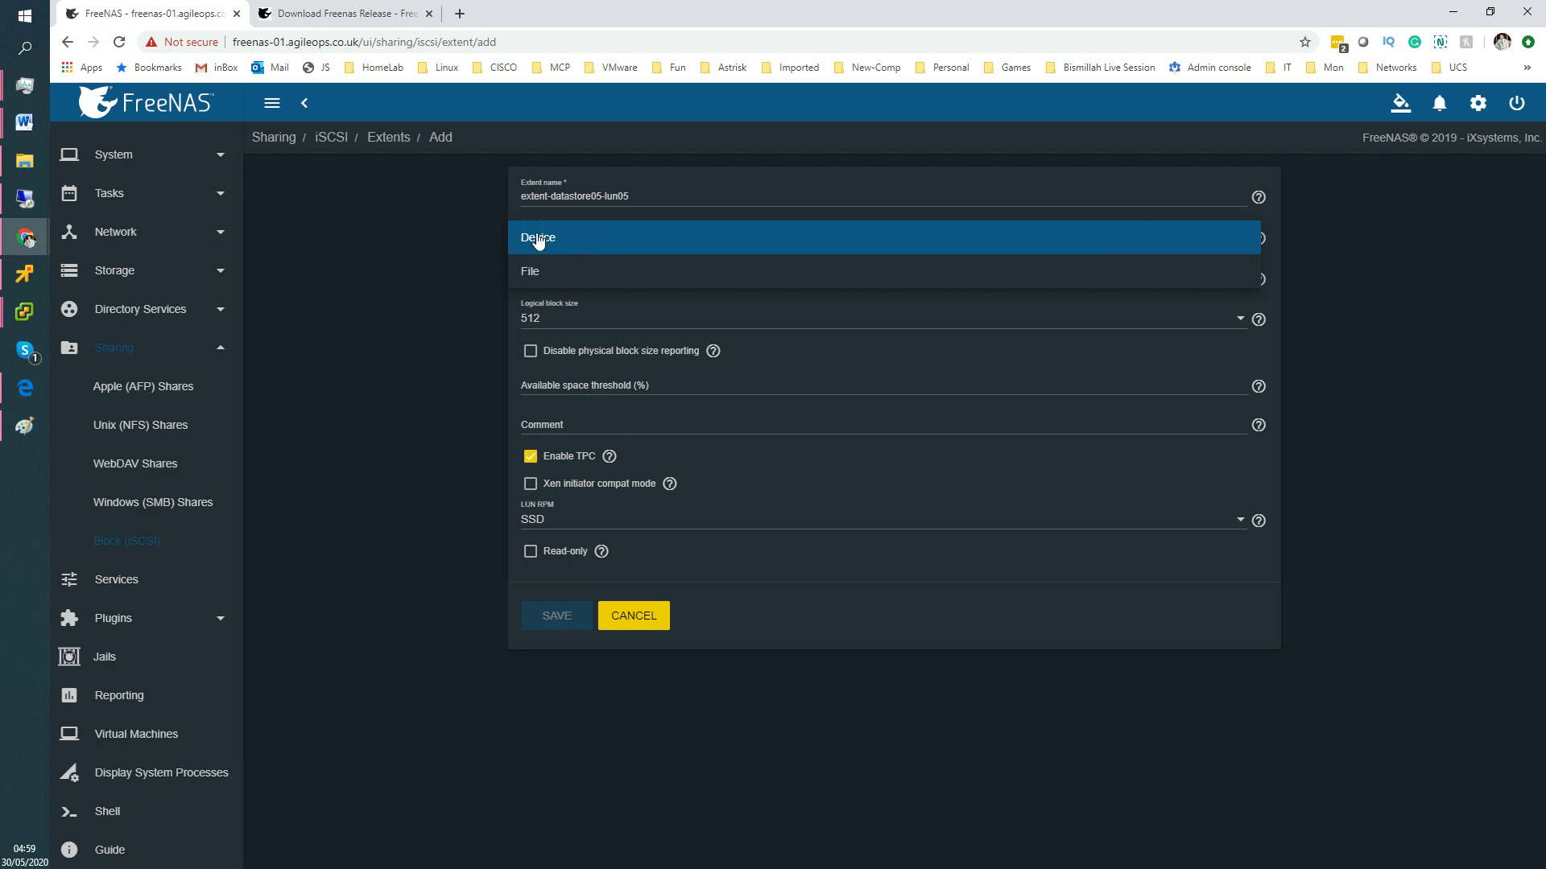
click(554, 246)
click(561, 239)
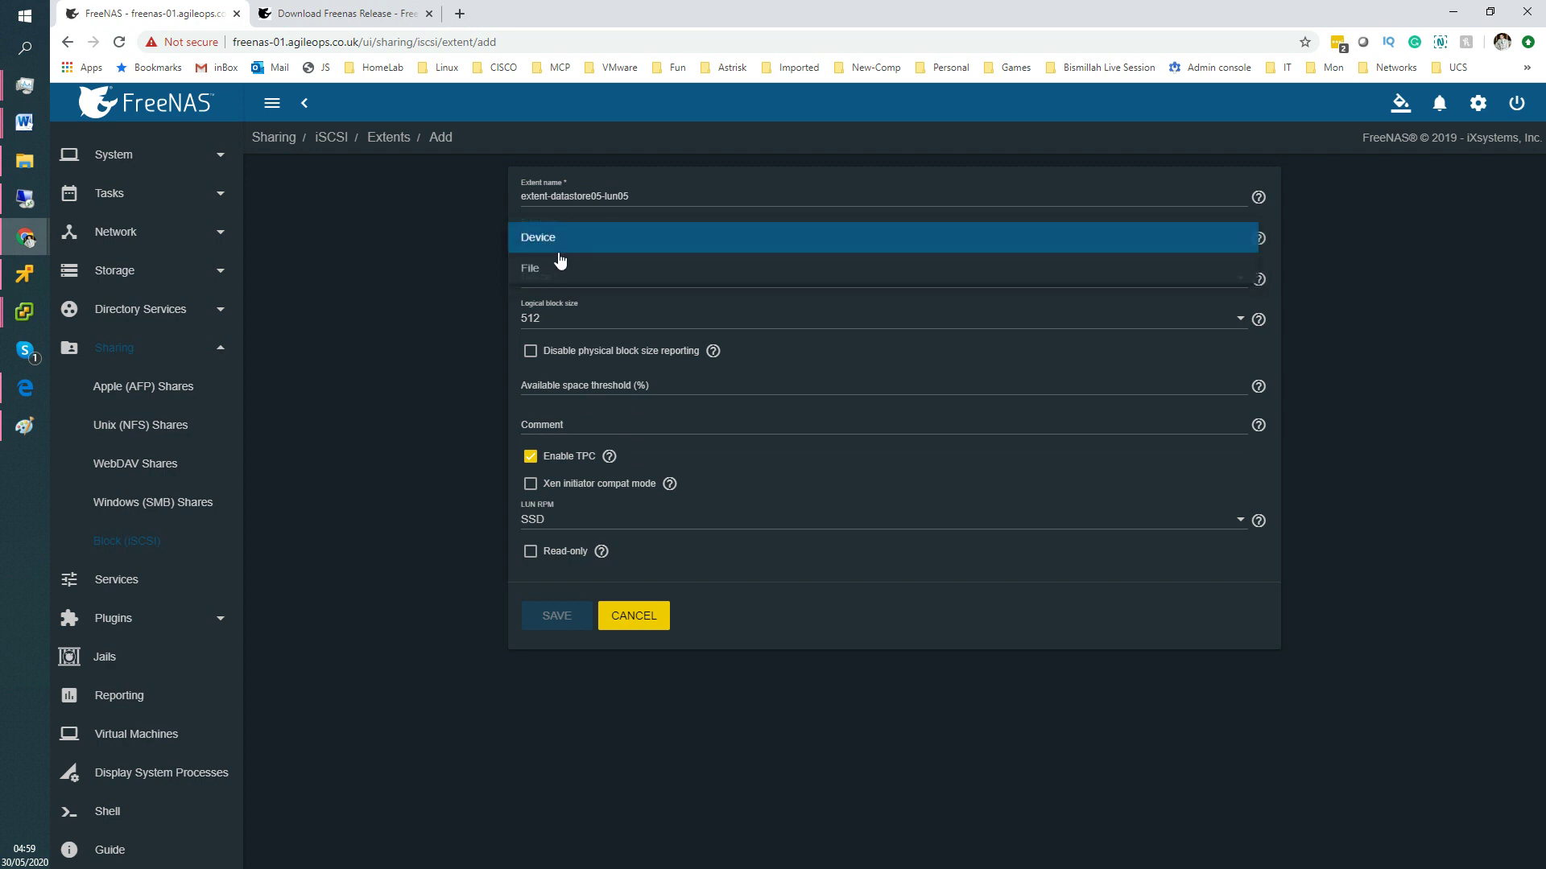
click(539, 272)
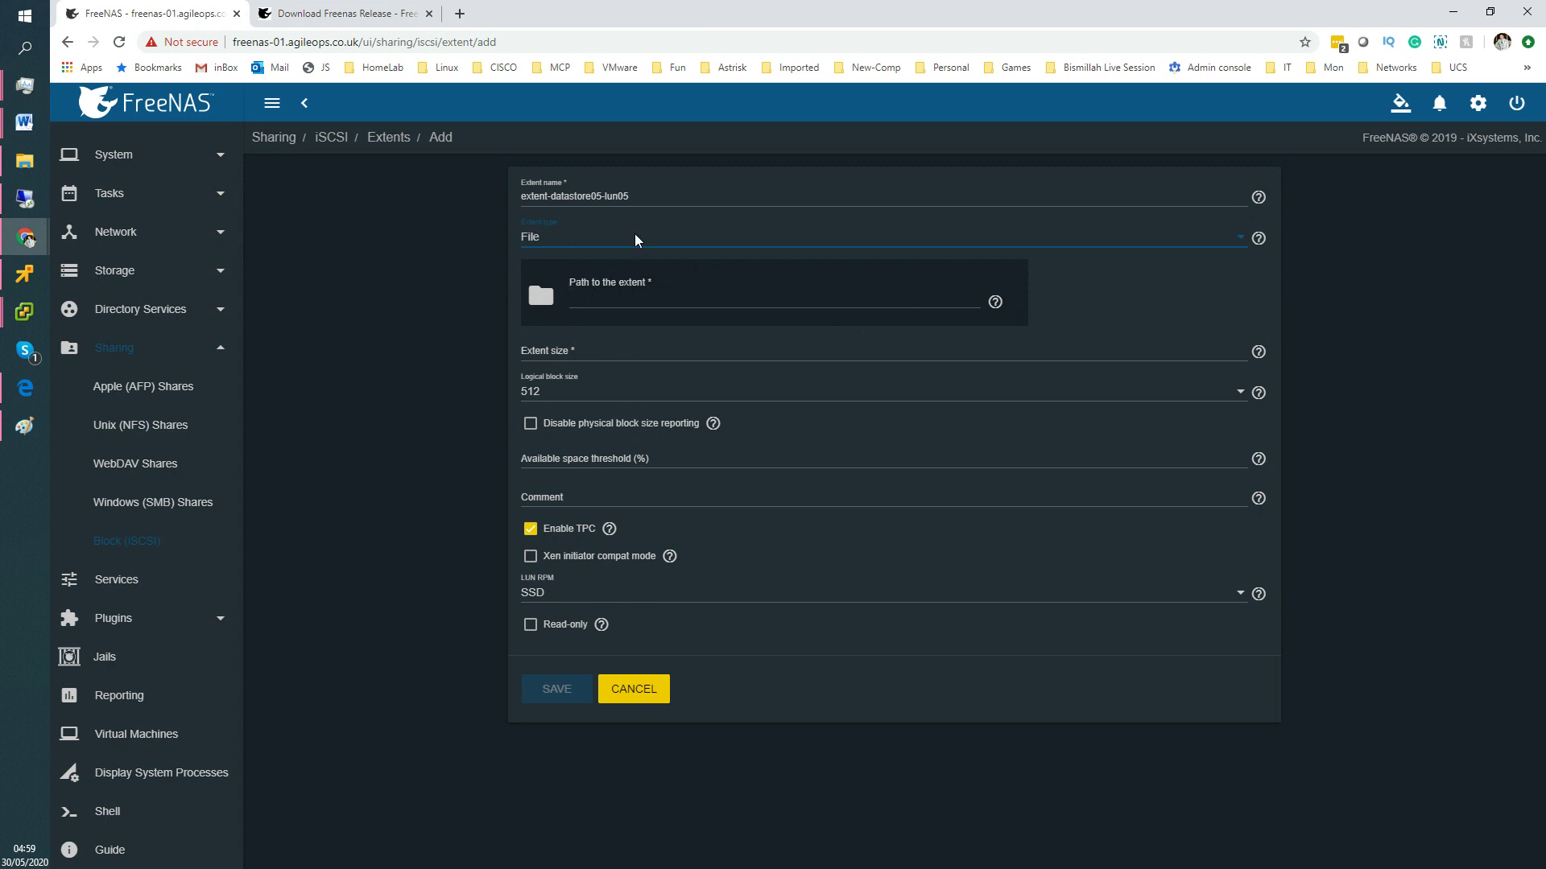
click(583, 238)
click(567, 210)
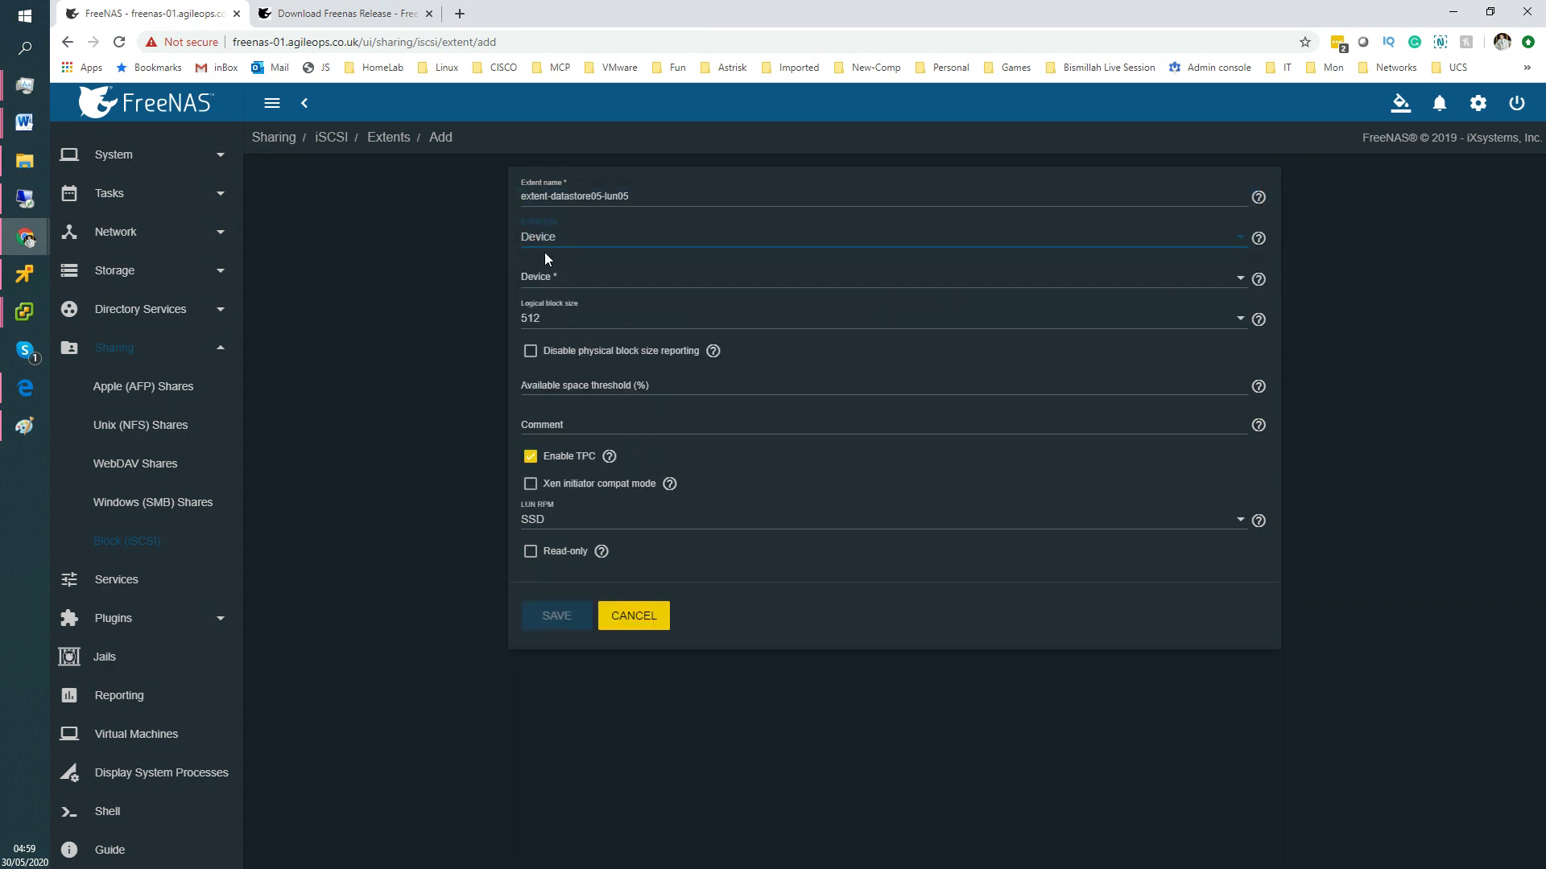
Back the extent with device datastore05/datastore05-lun05 (25.0G) and save it.
click(568, 289)
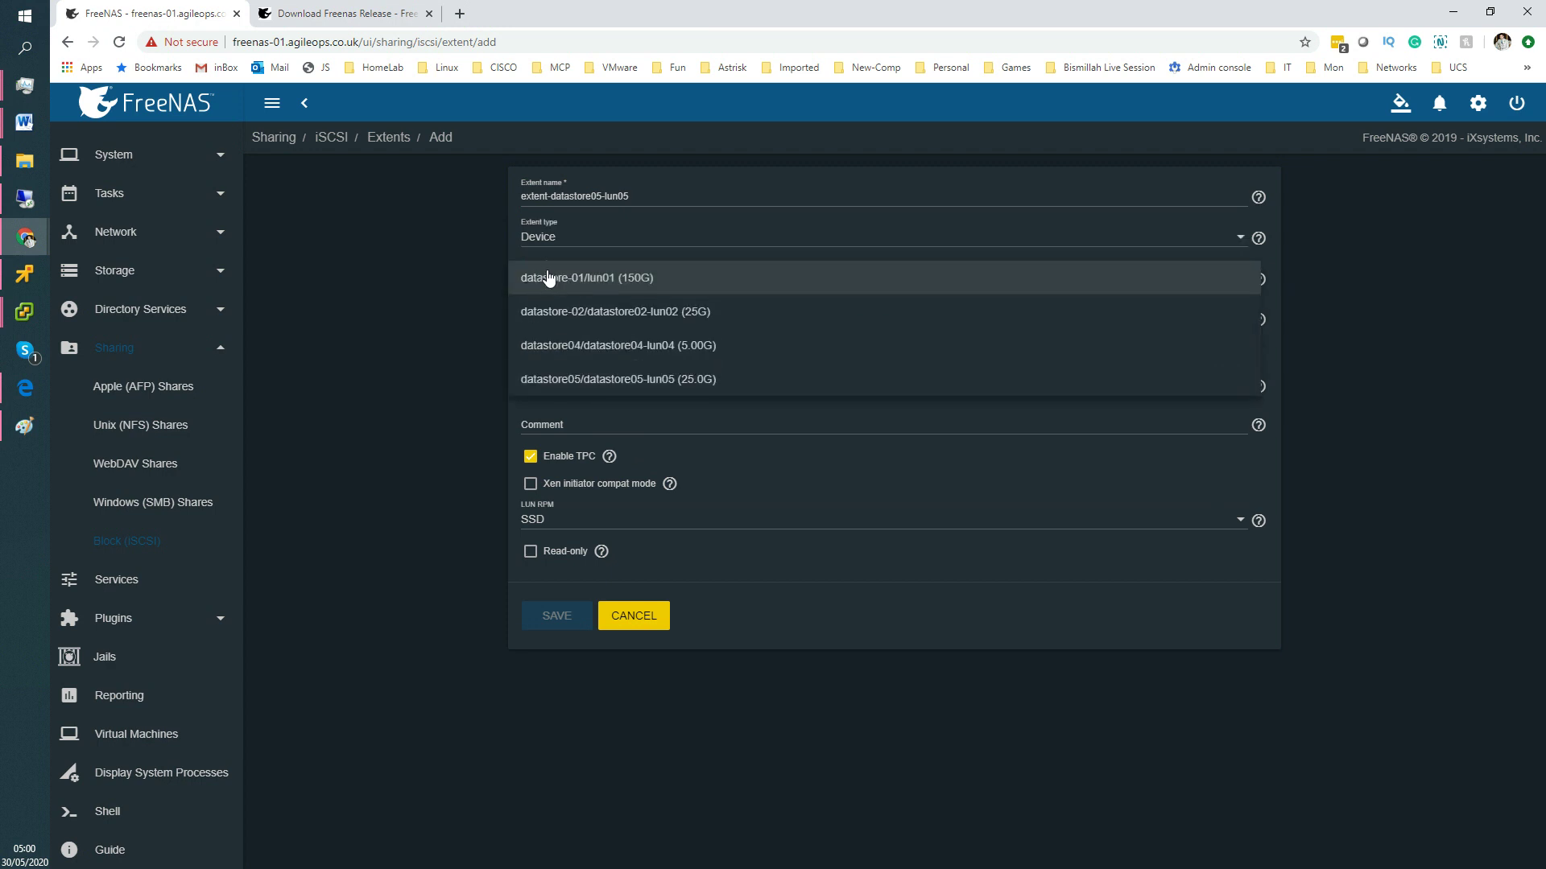
click(471, 269)
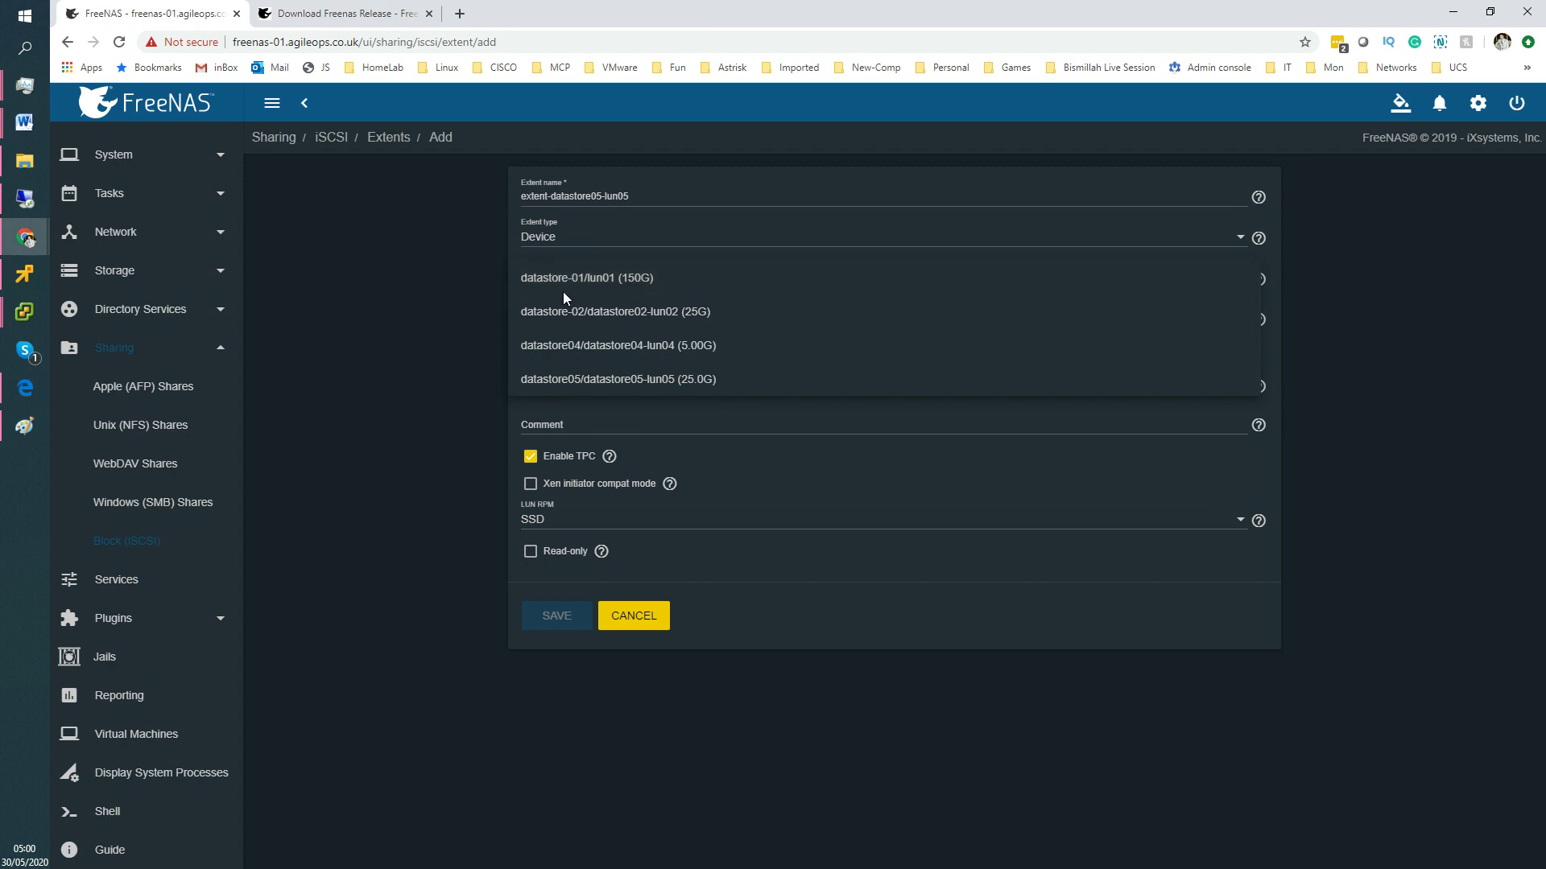
click(551, 287)
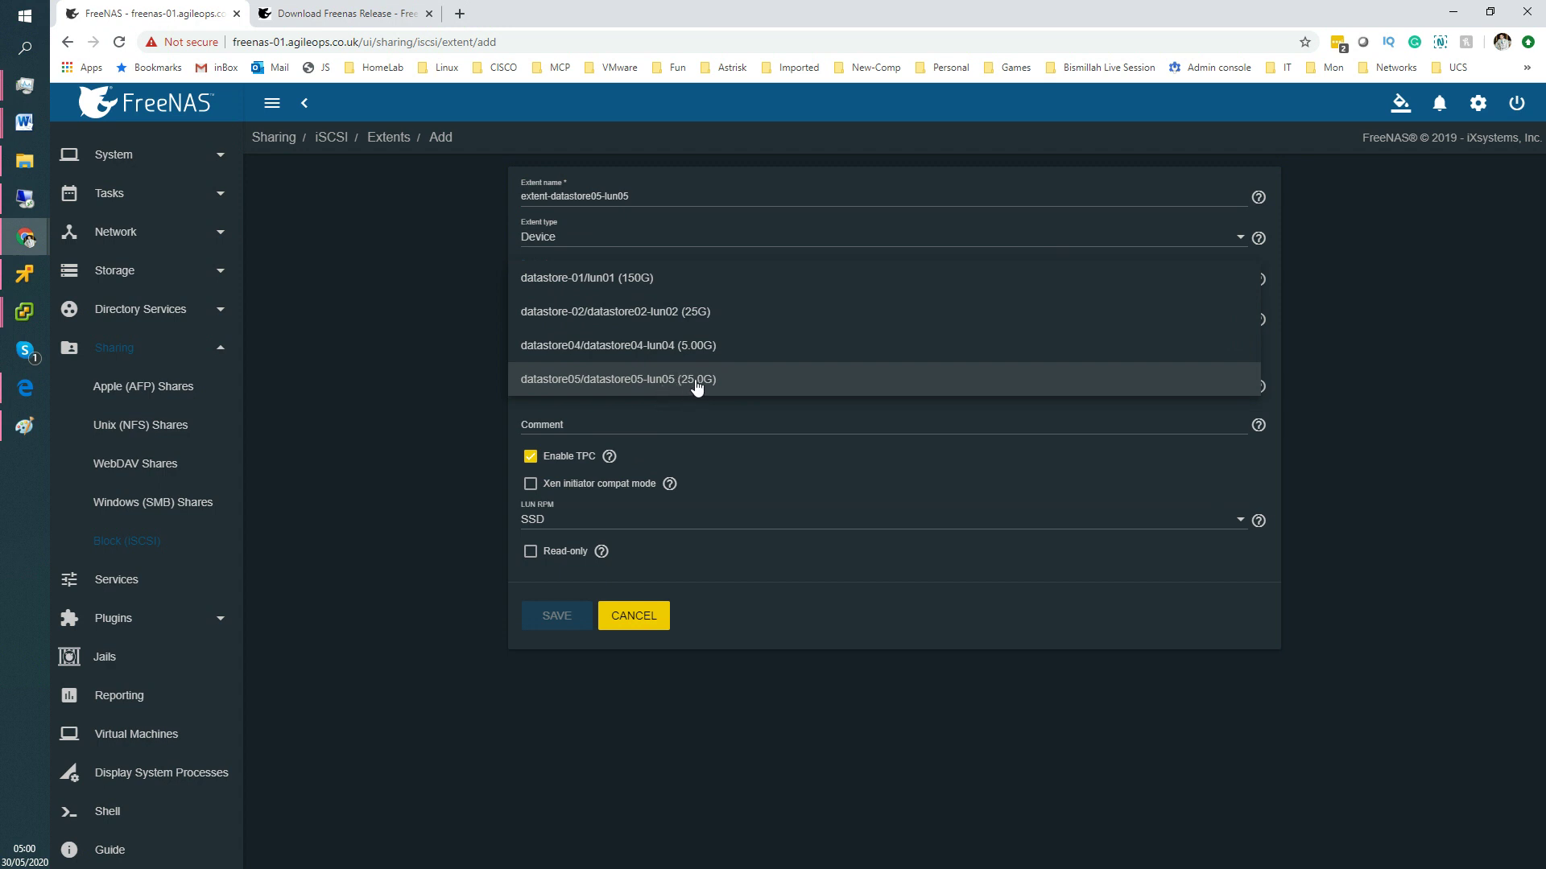
drag(699, 385, 534, 379)
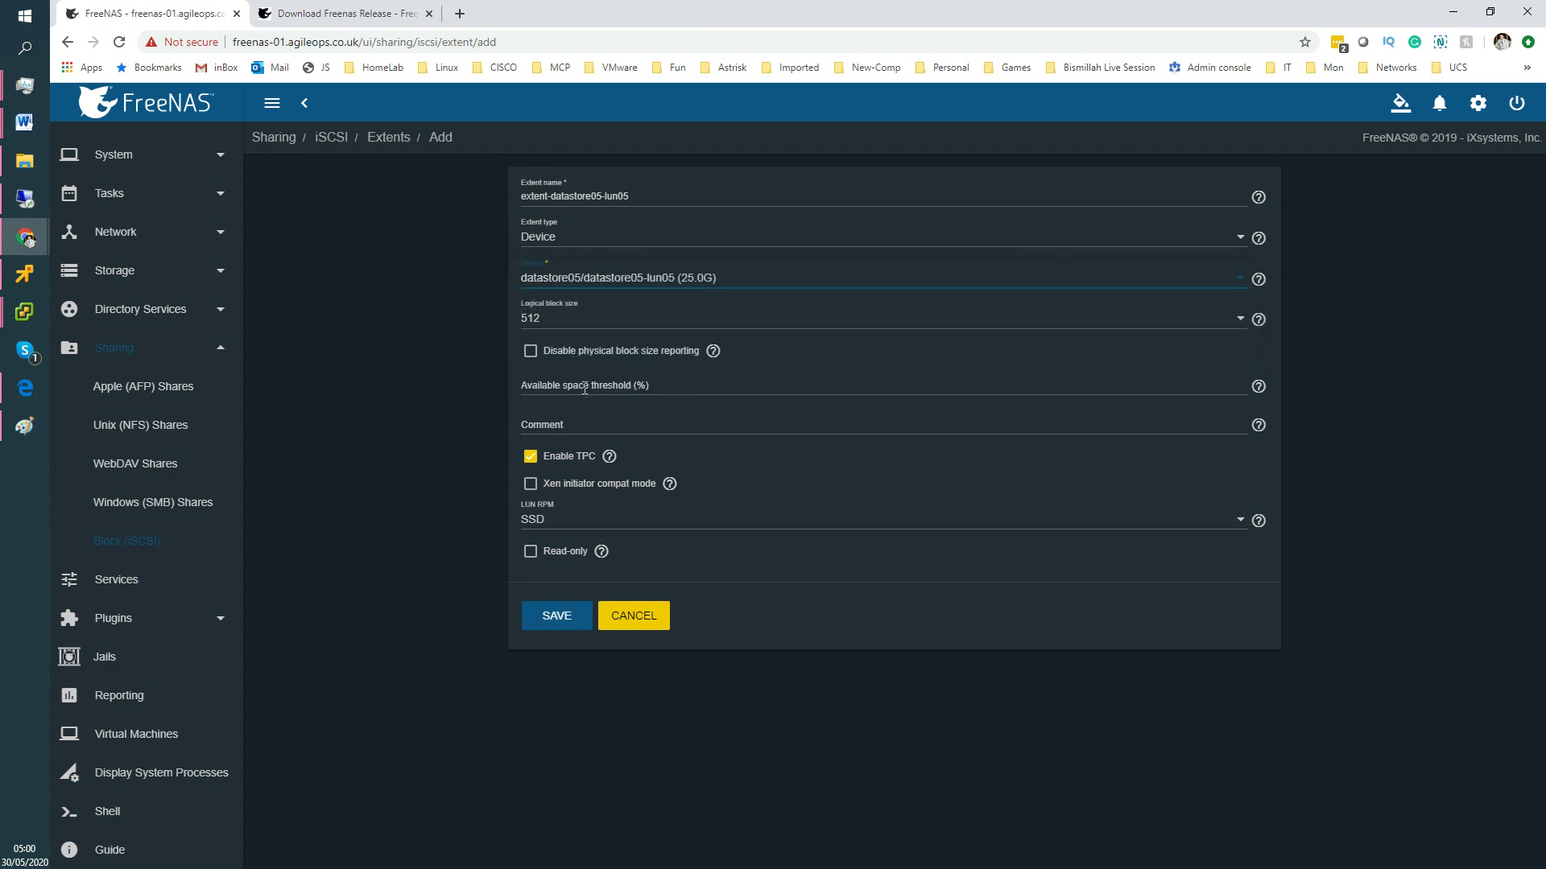
click(624, 295)
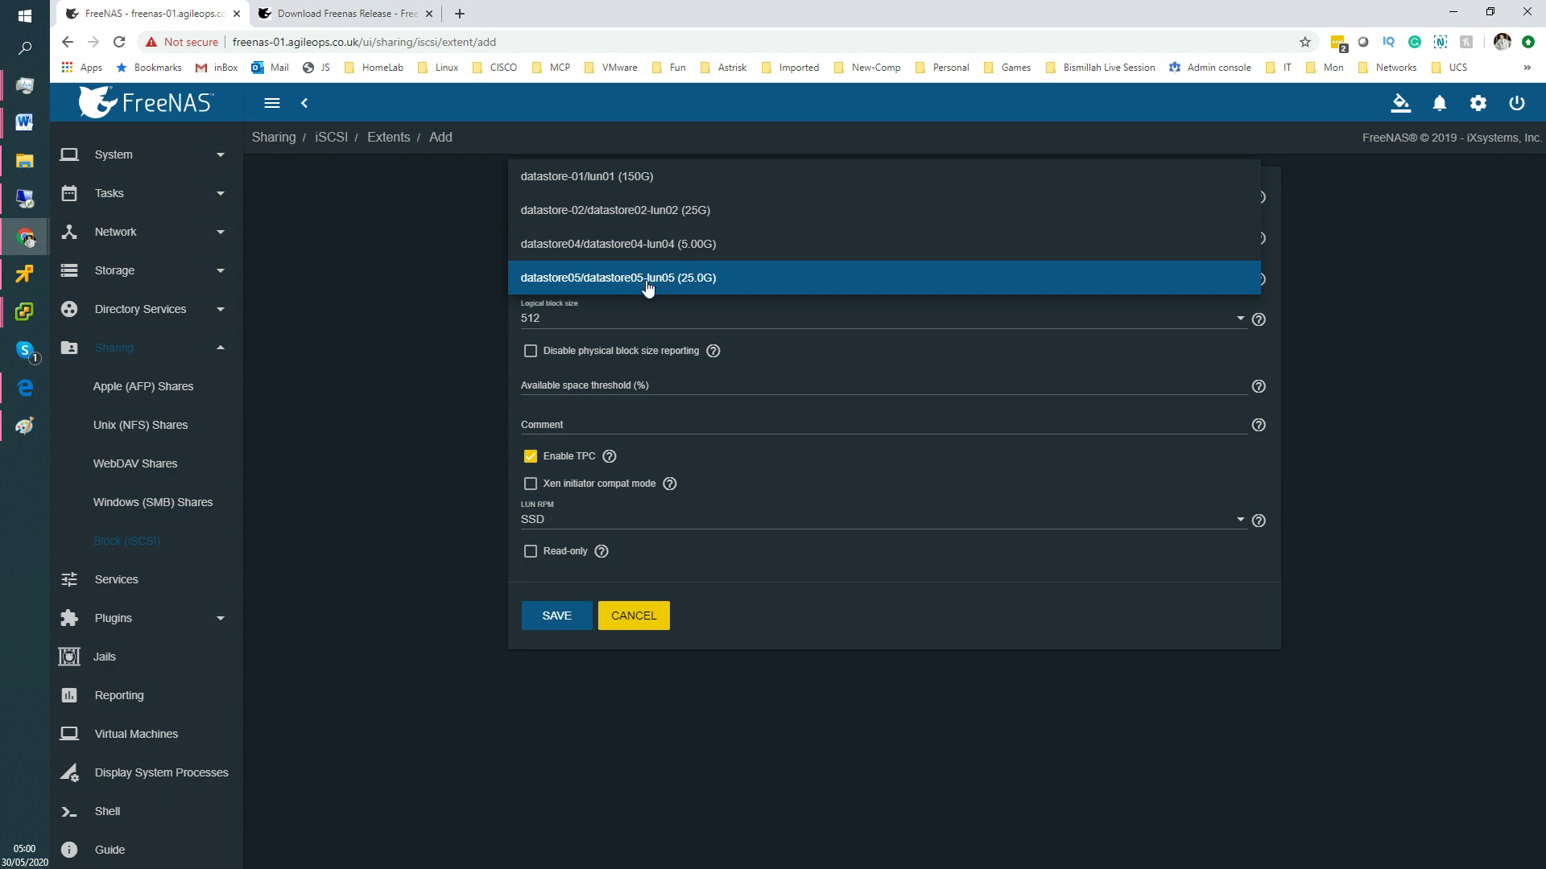
click(712, 278)
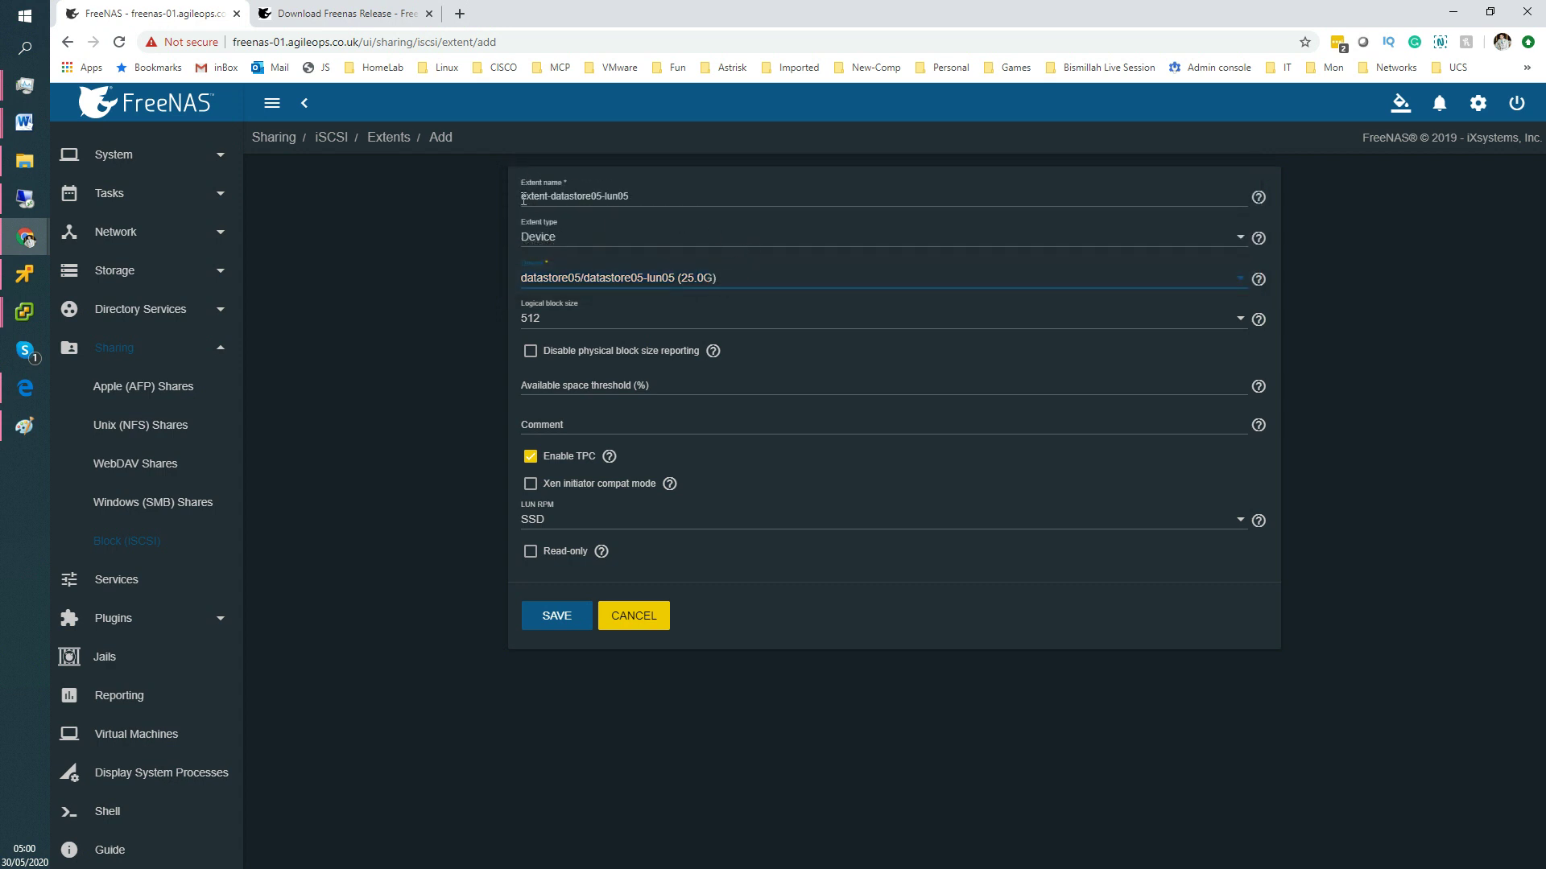
drag(524, 199, 555, 199)
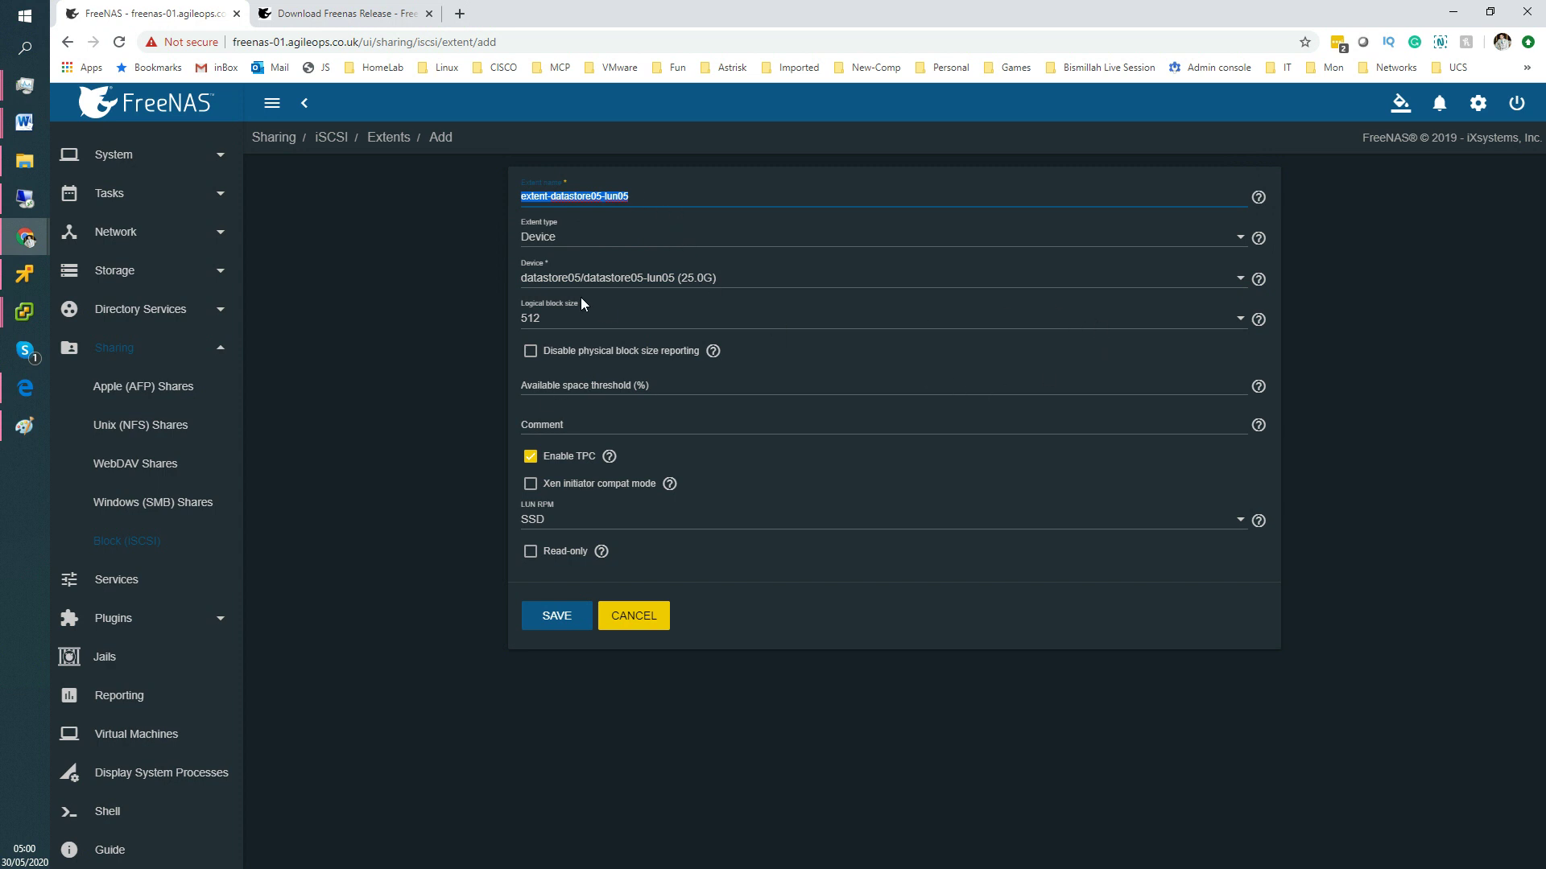
click(557, 603)
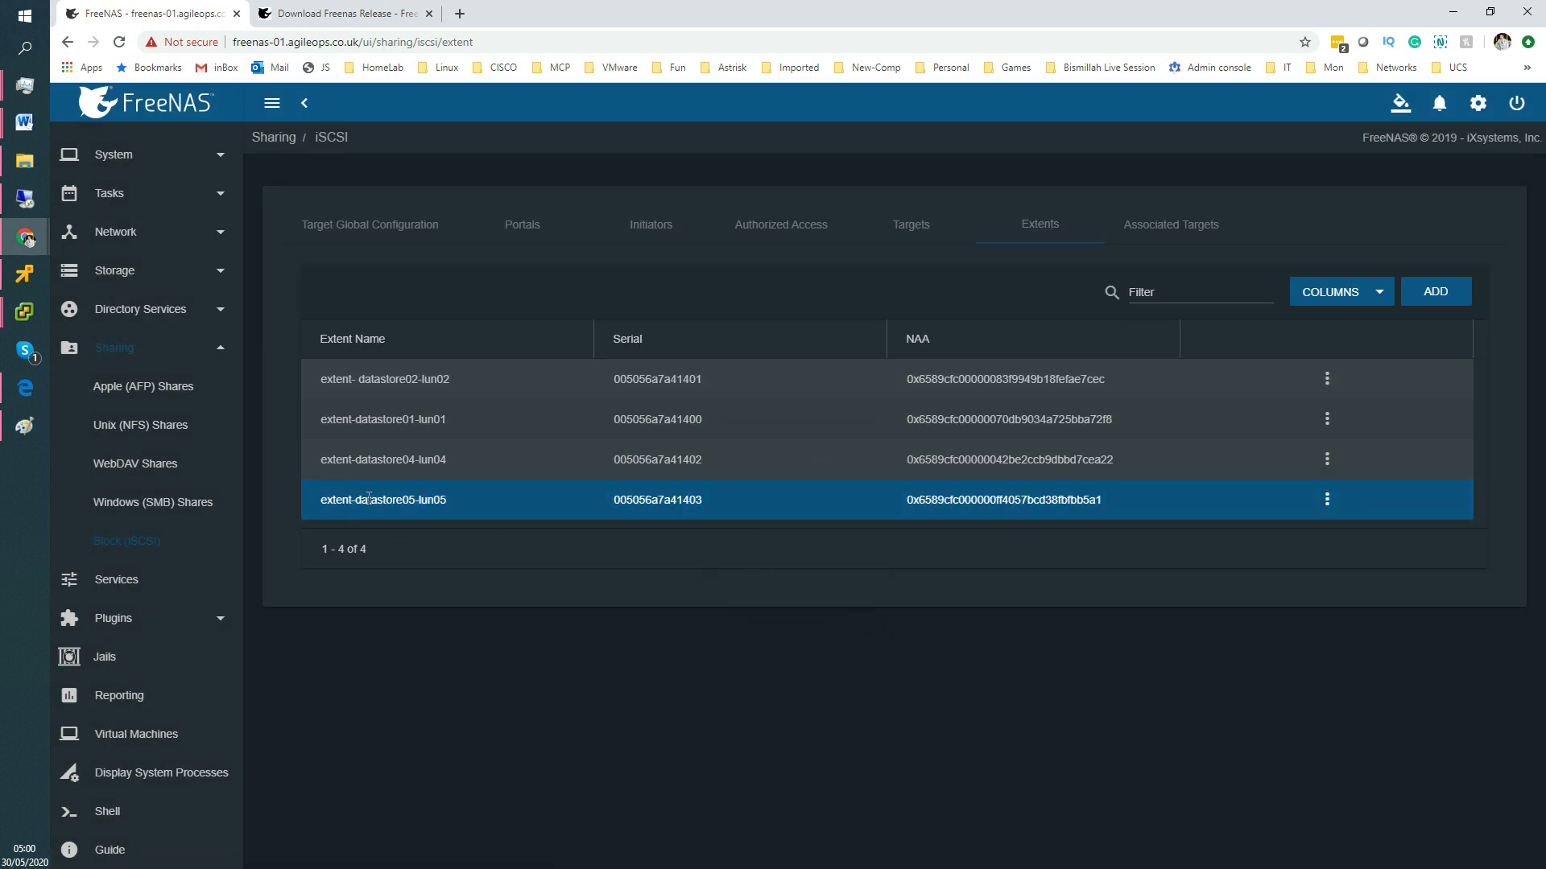
Show the Associated Targets list with the existing LUN 0, 2 and 4 mappings.
drag(453, 506, 309, 492)
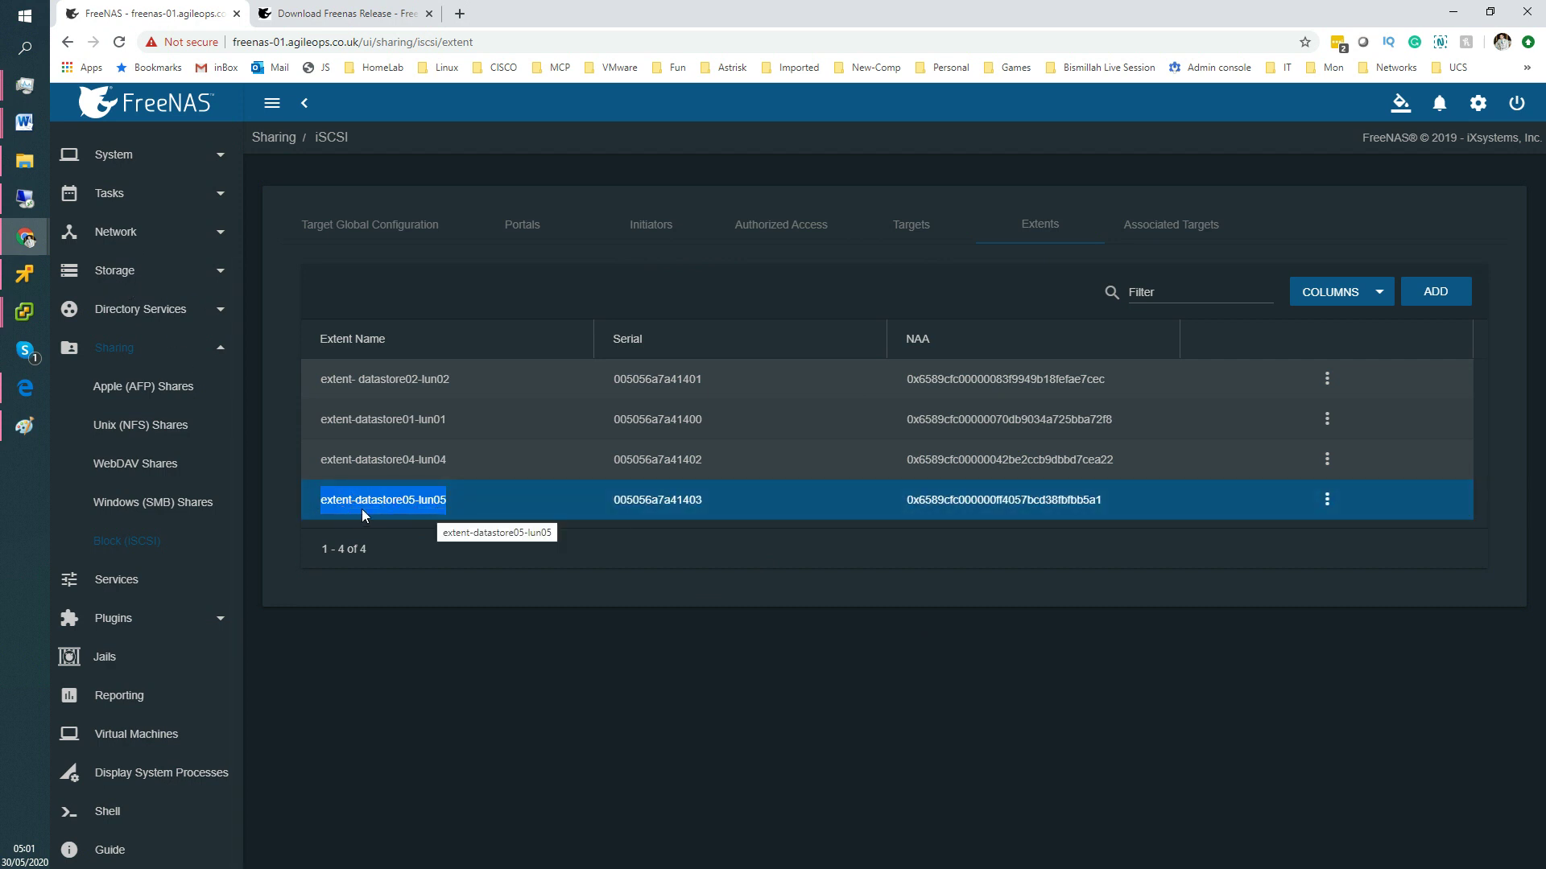
click(1157, 236)
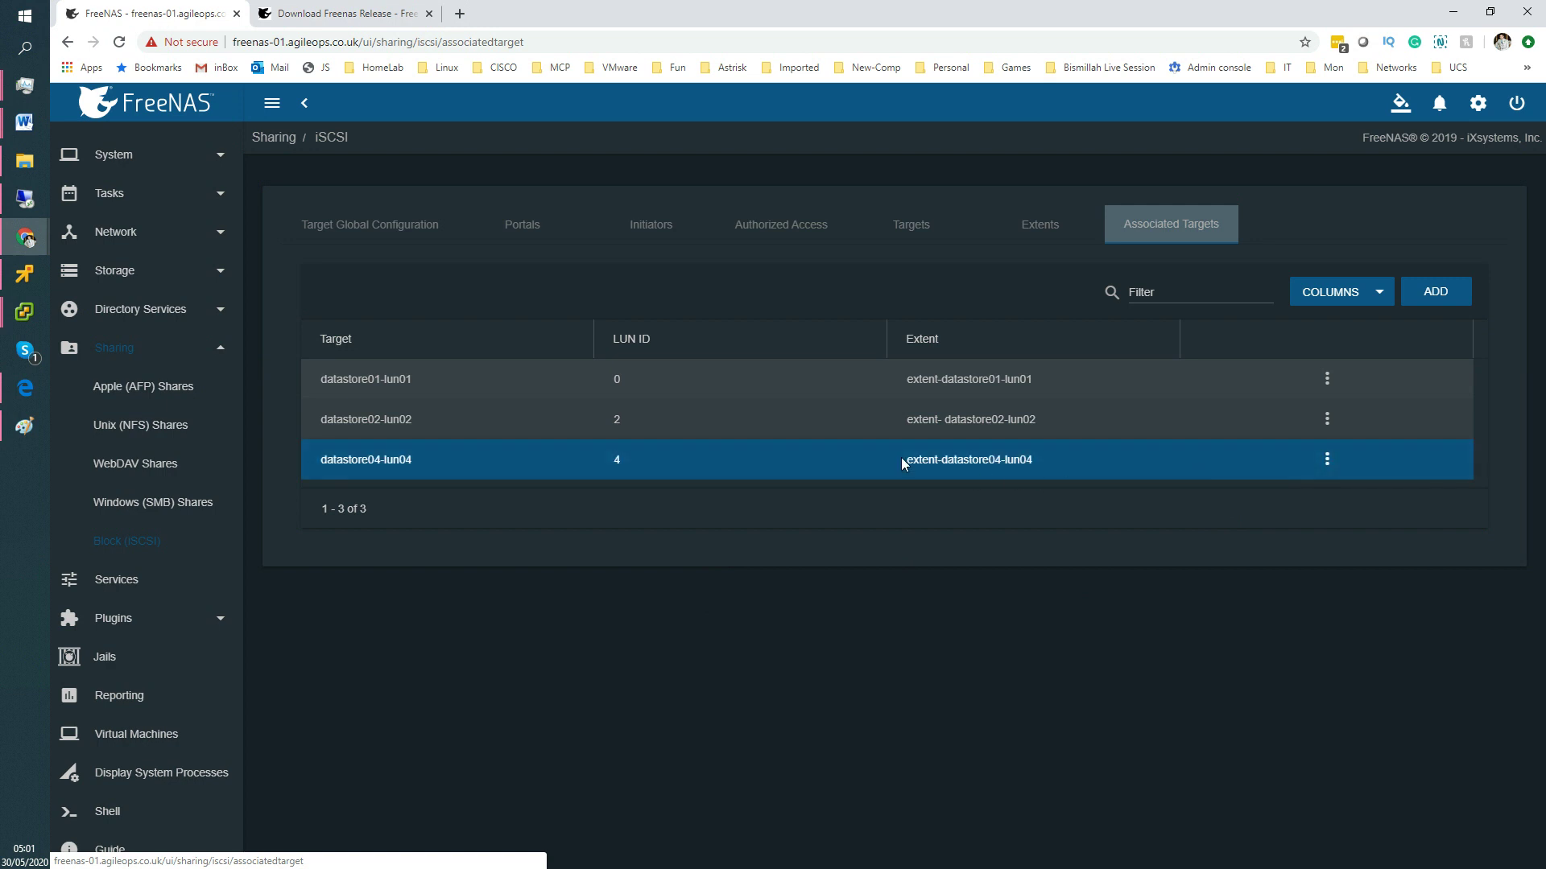
Map target datastore05-lun05 to extent extent-datastore05-lun05 as LUN ID 5 and save.
click(1438, 302)
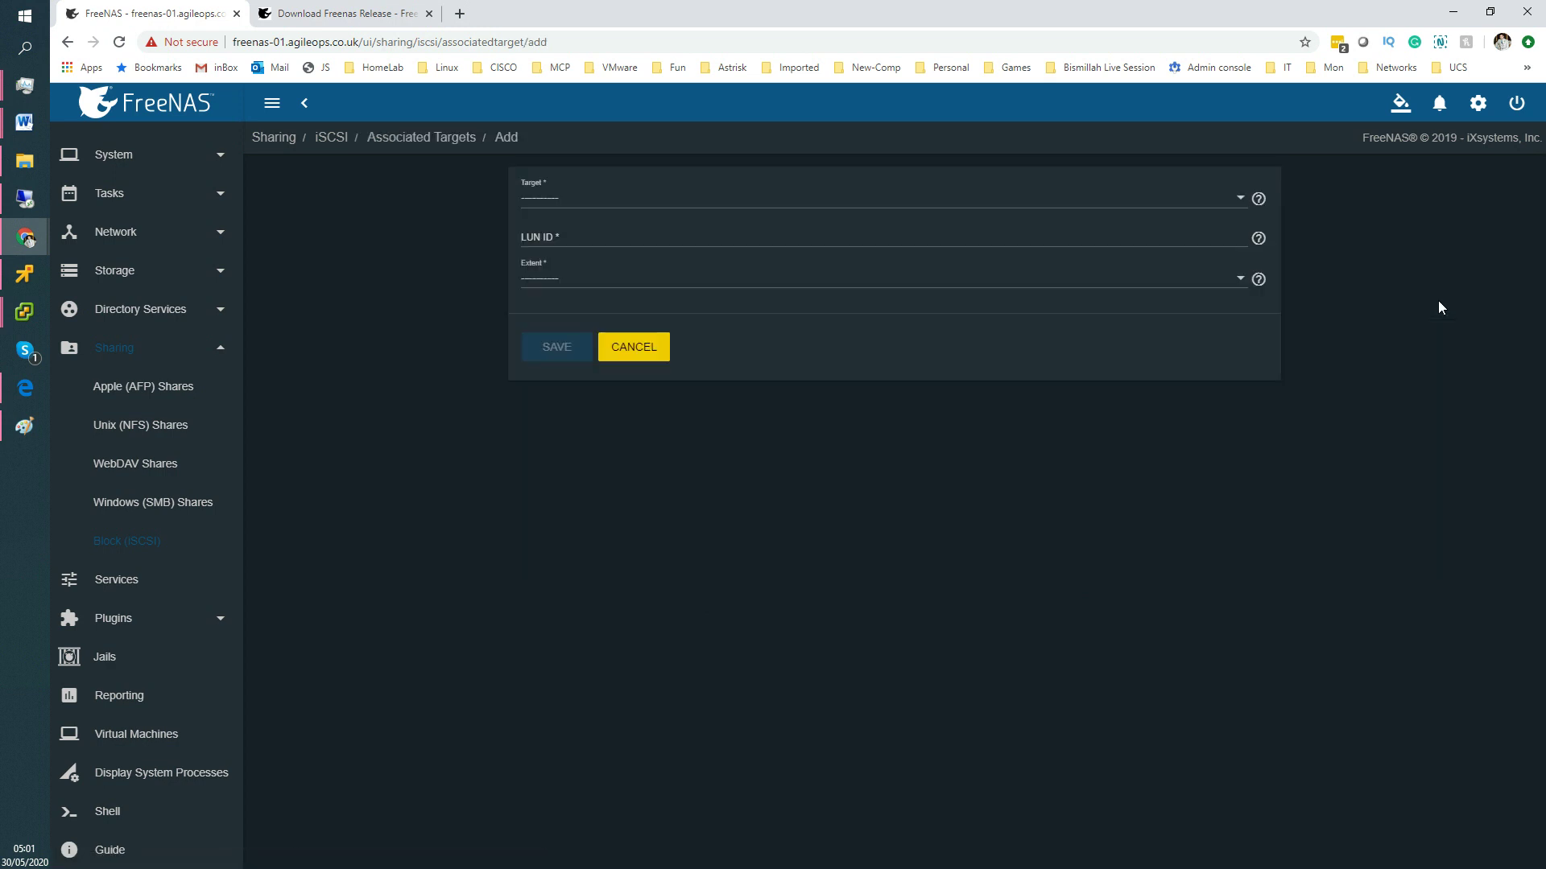
click(554, 207)
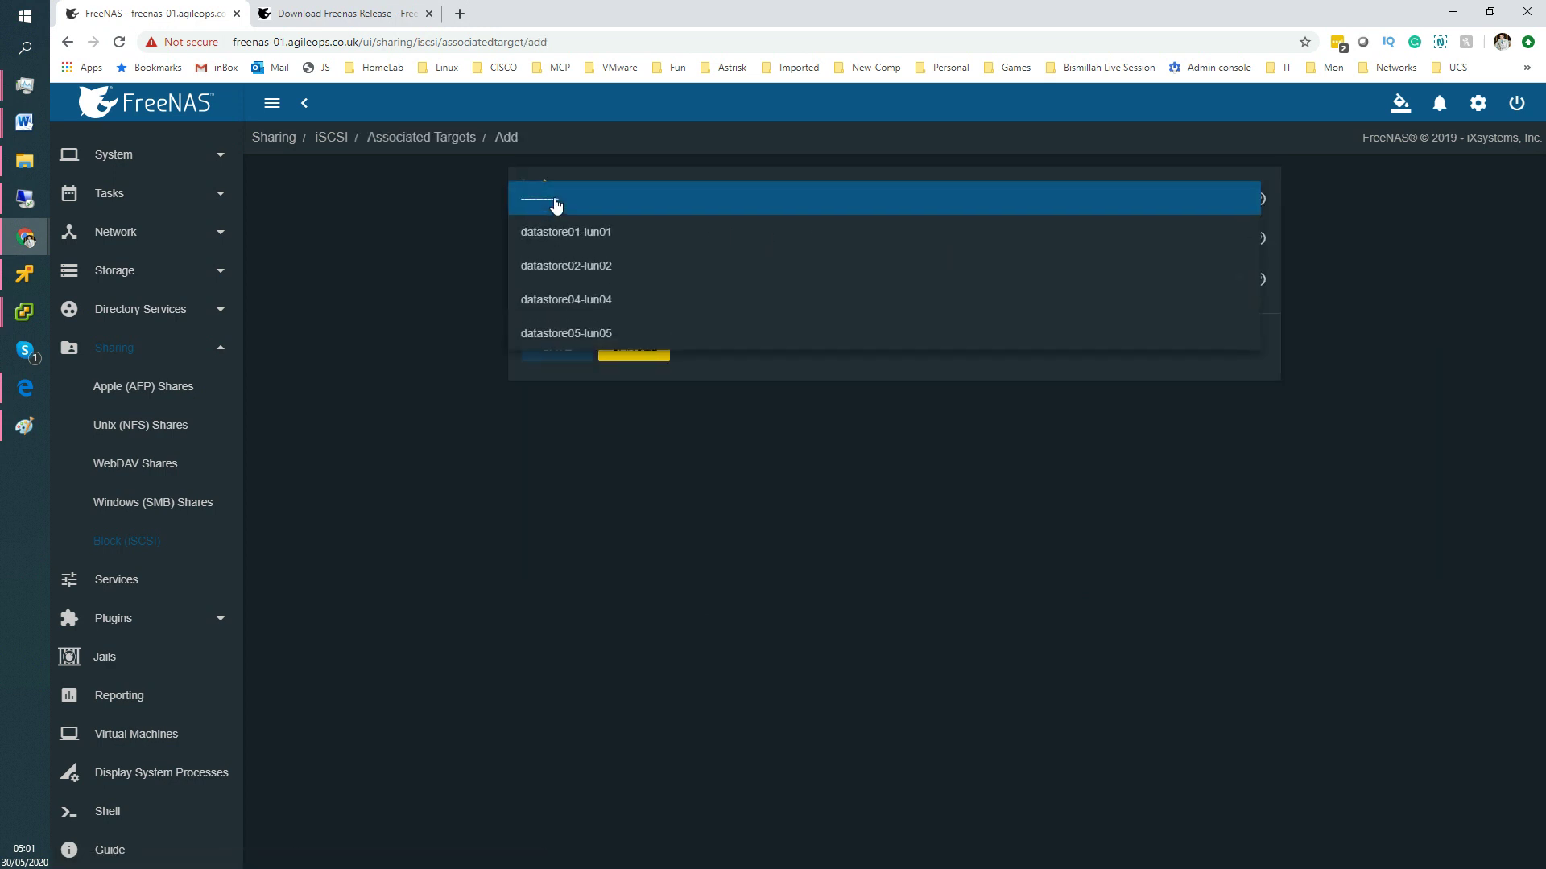
click(599, 338)
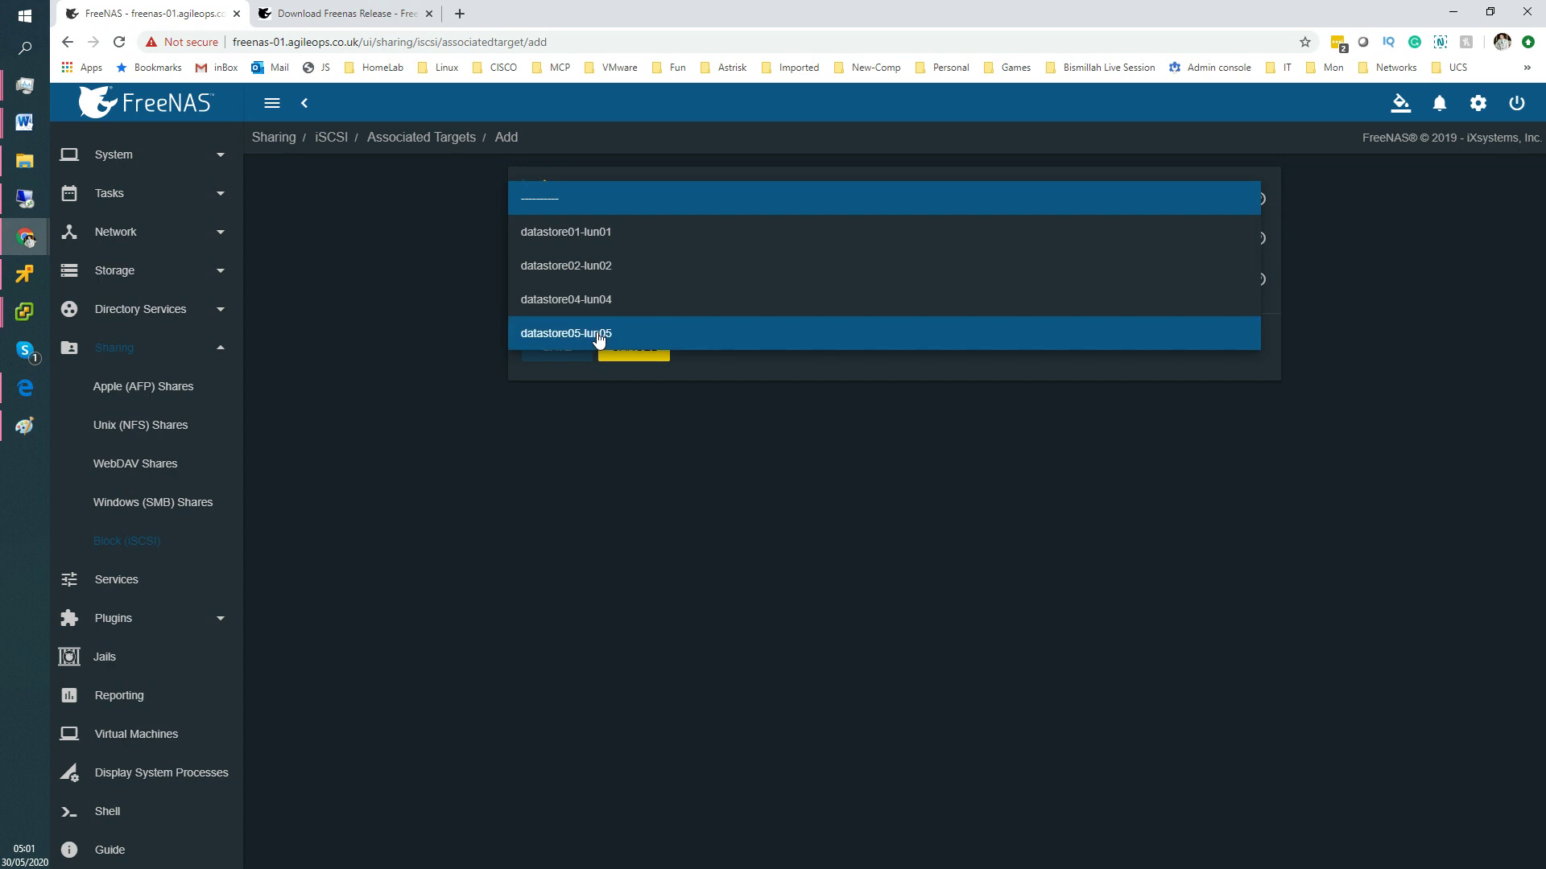
click(593, 330)
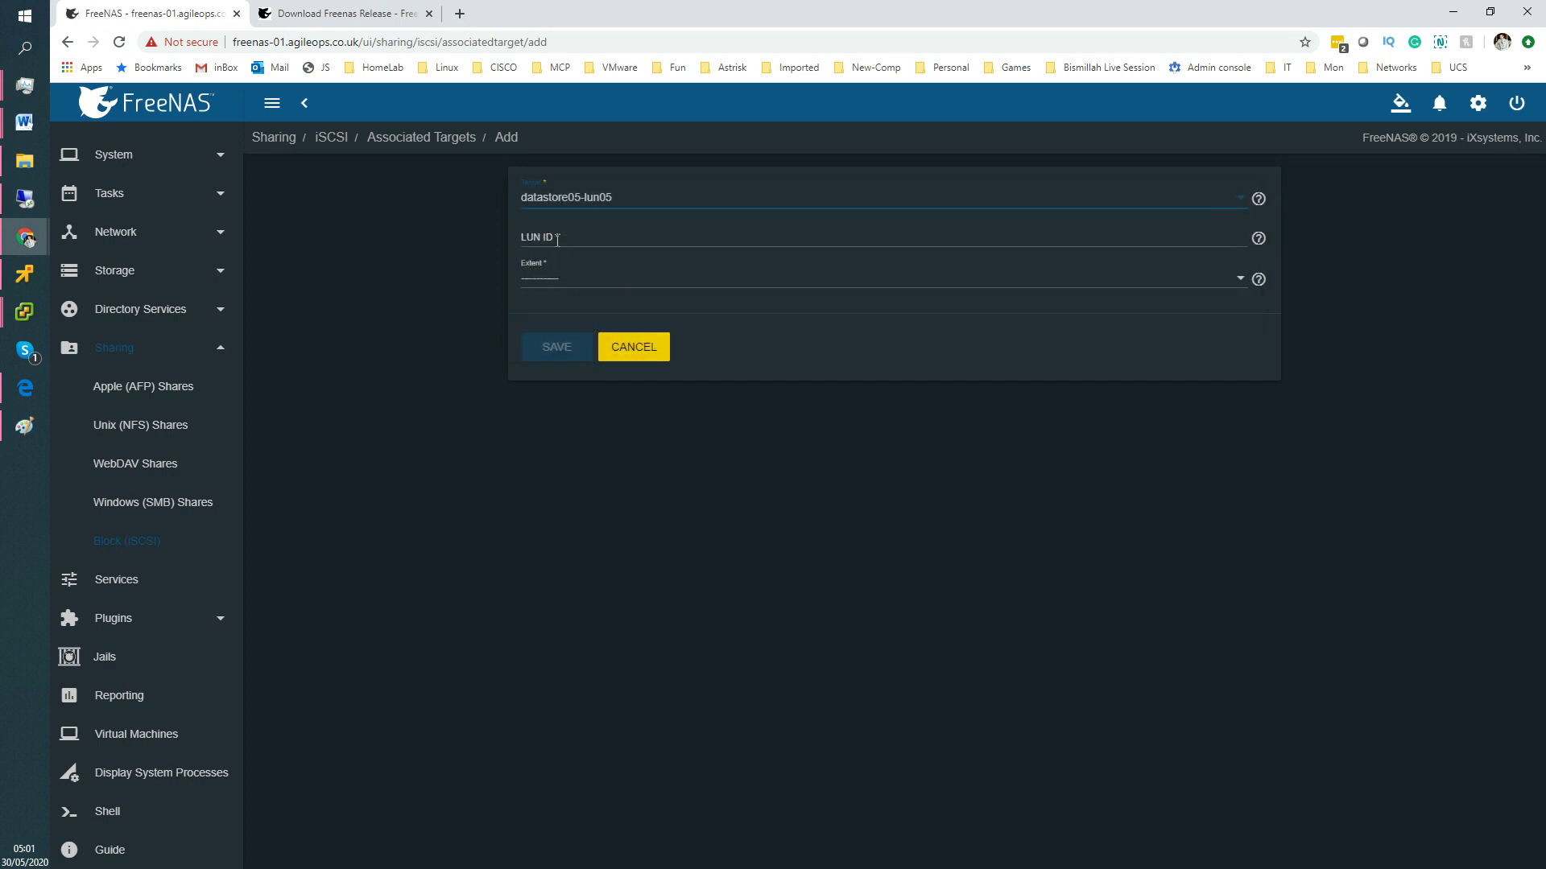
click(568, 240)
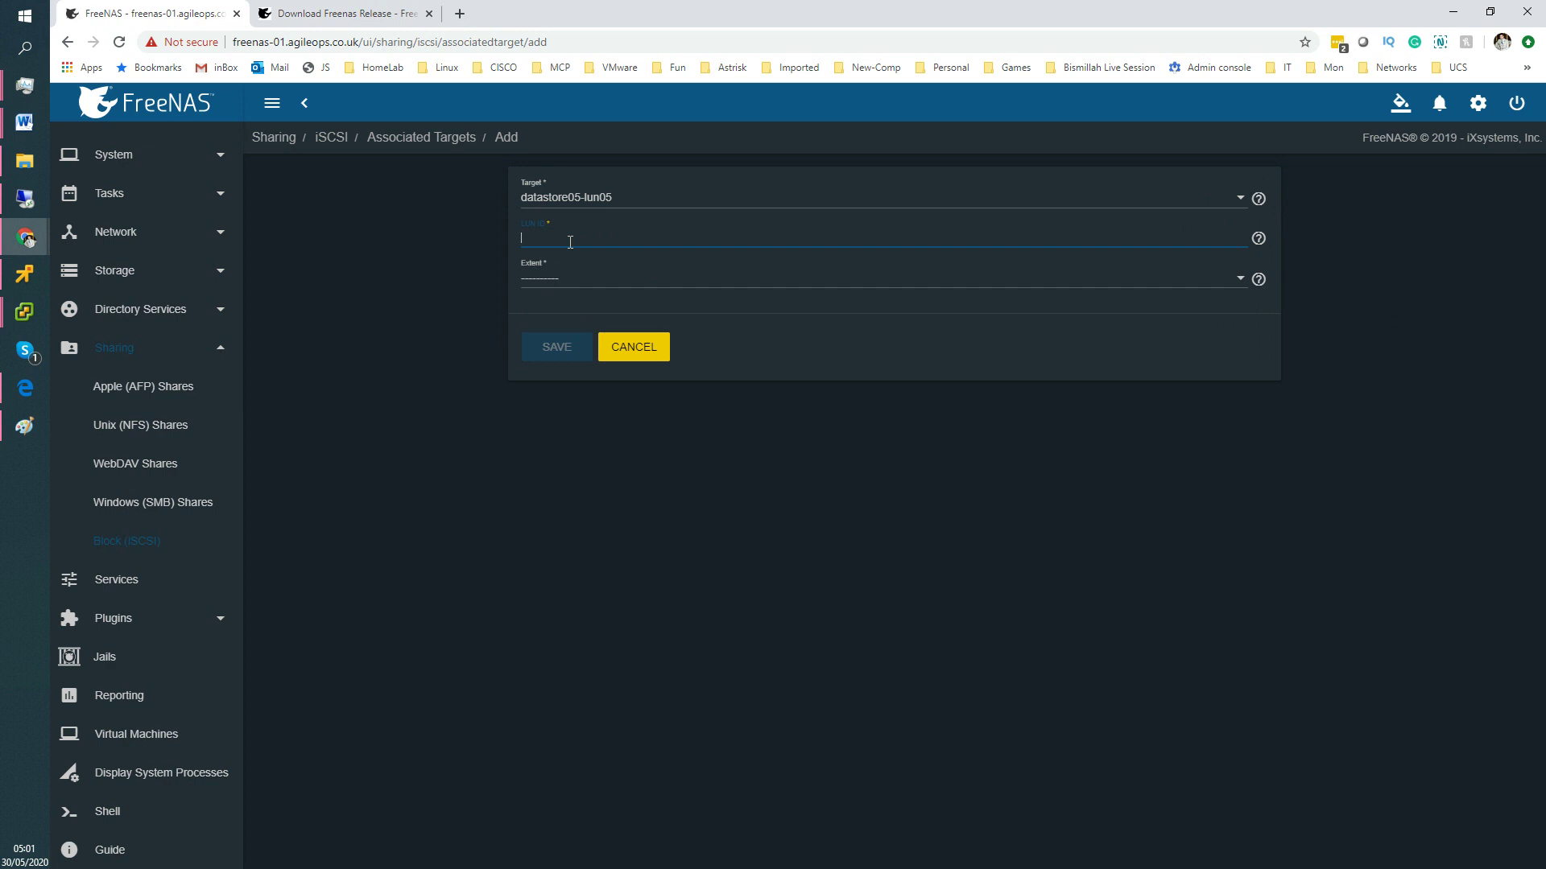
text(5)
click(561, 287)
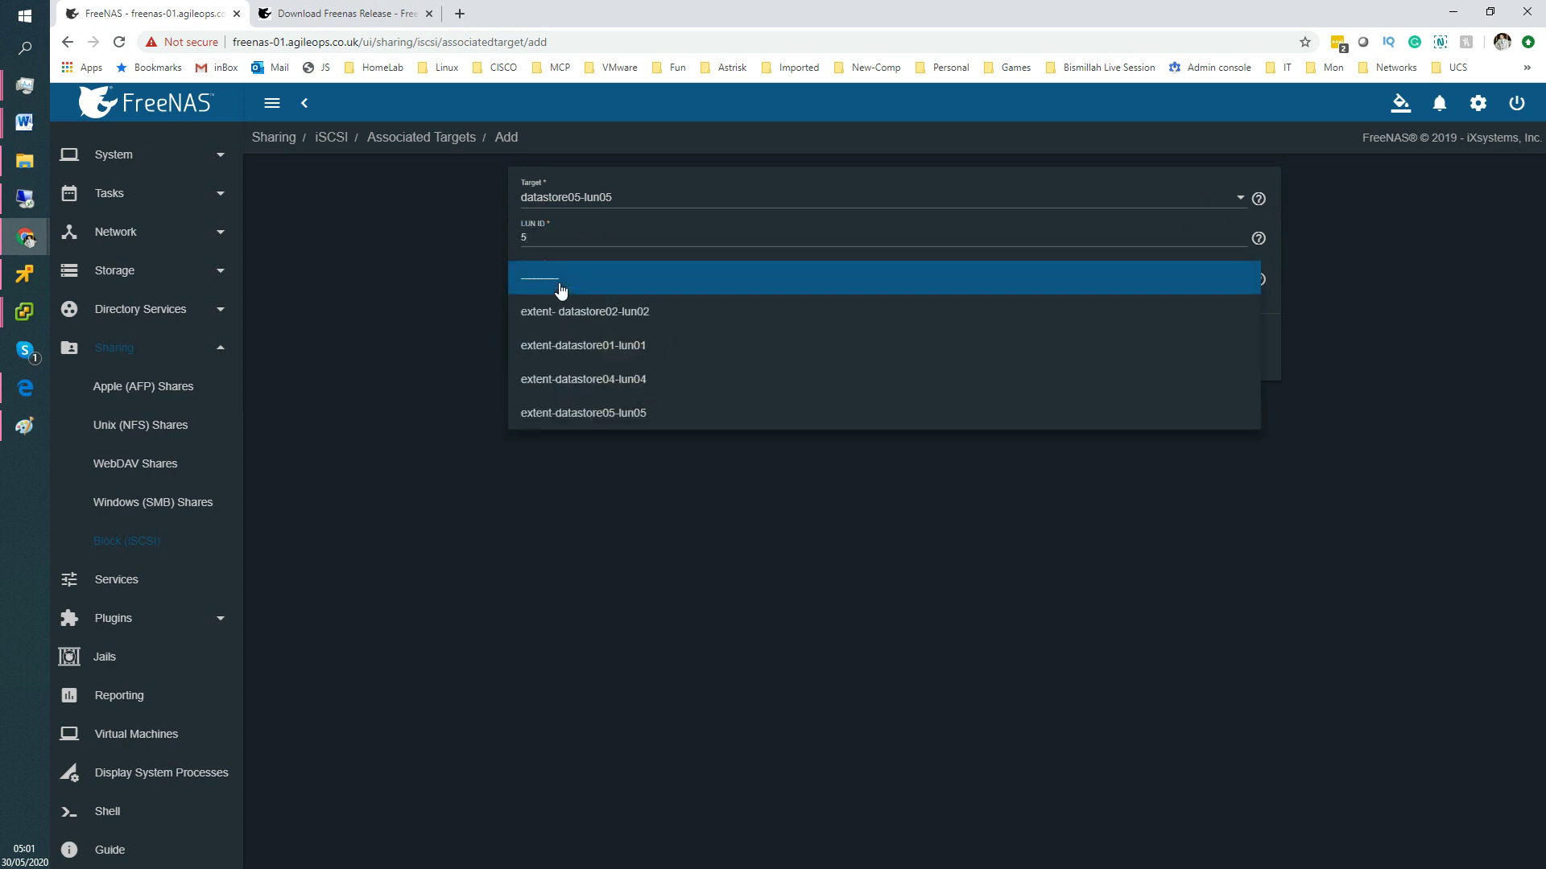
click(636, 417)
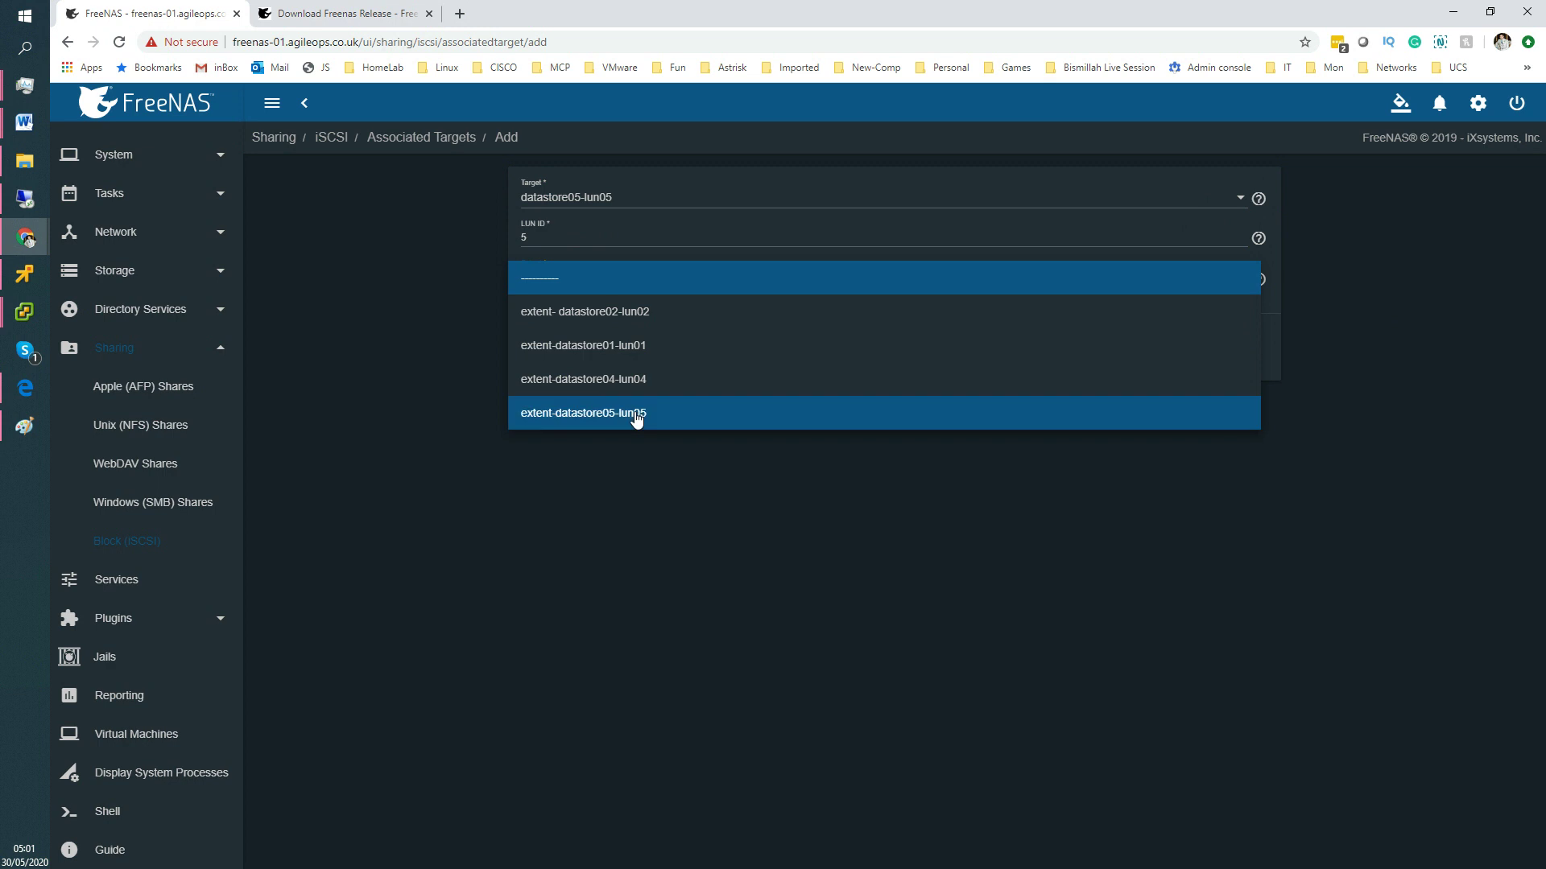
click(636, 417)
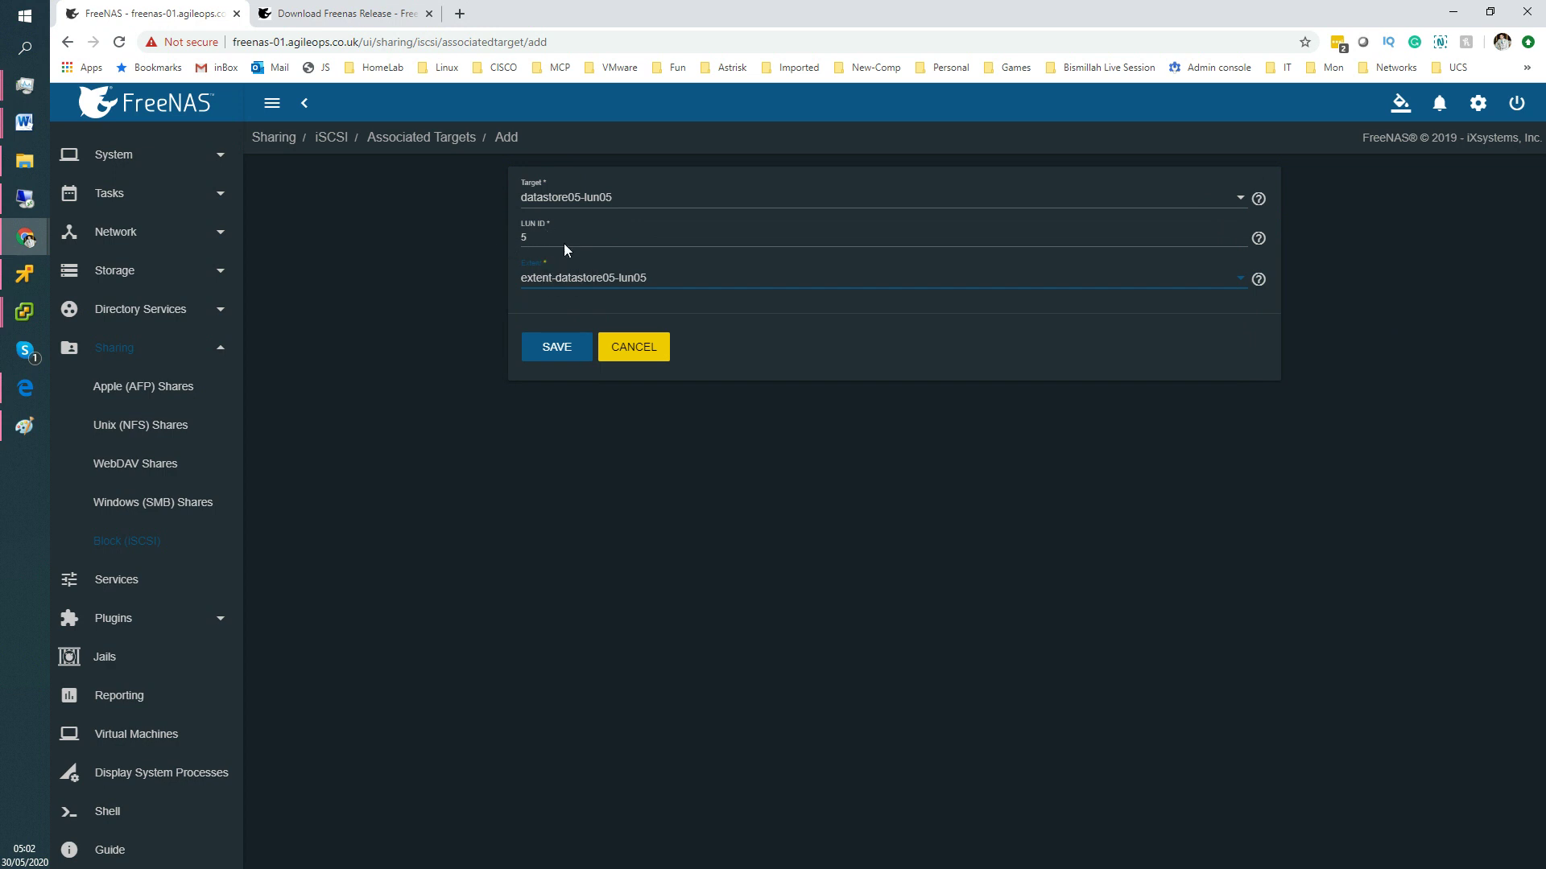
click(548, 351)
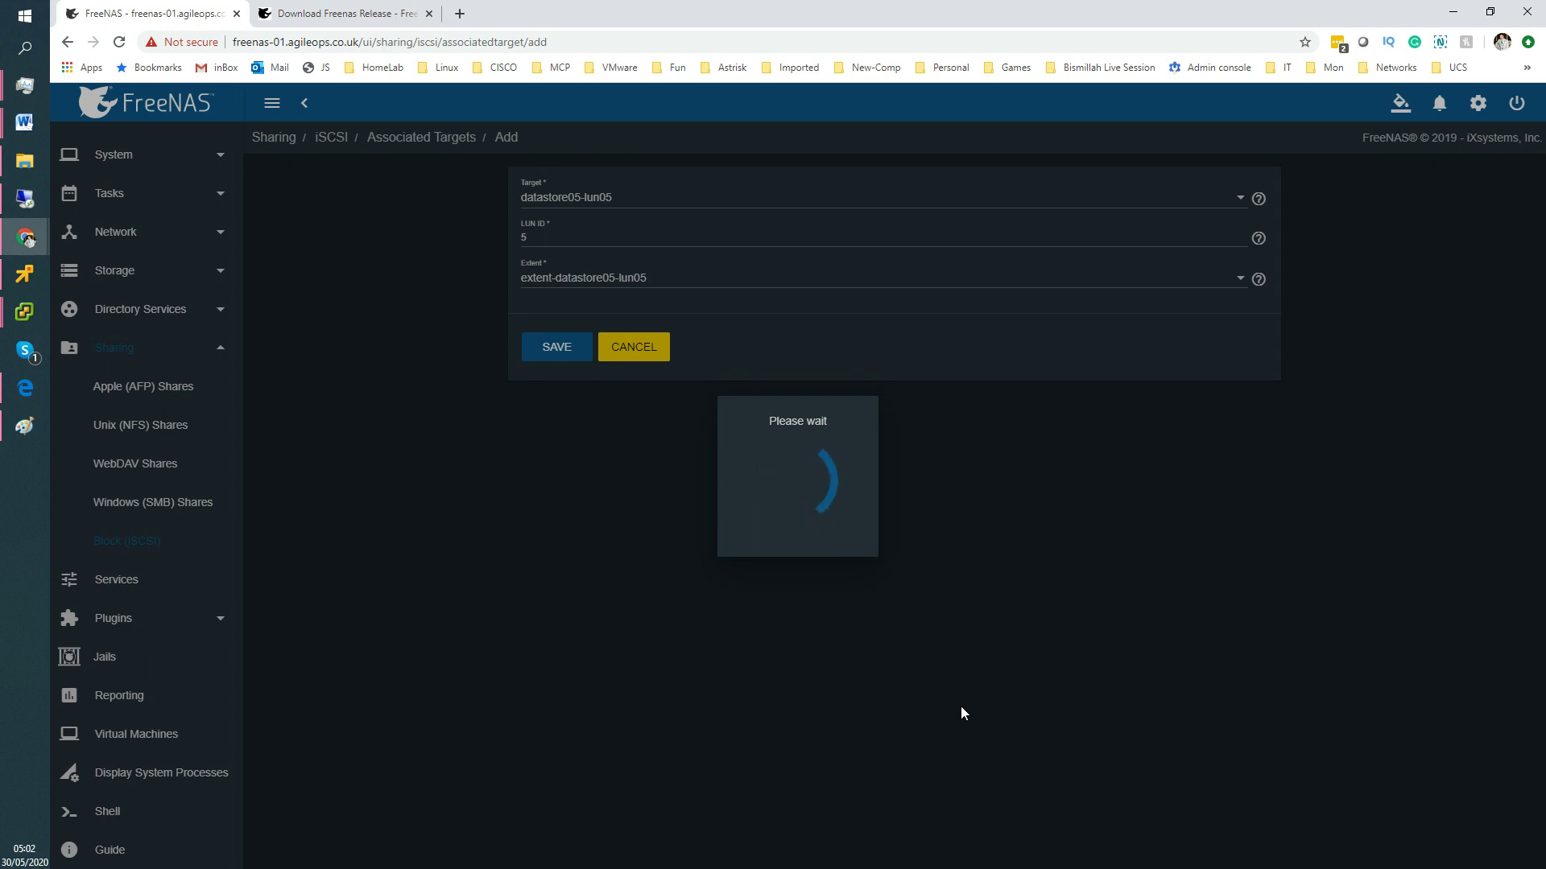
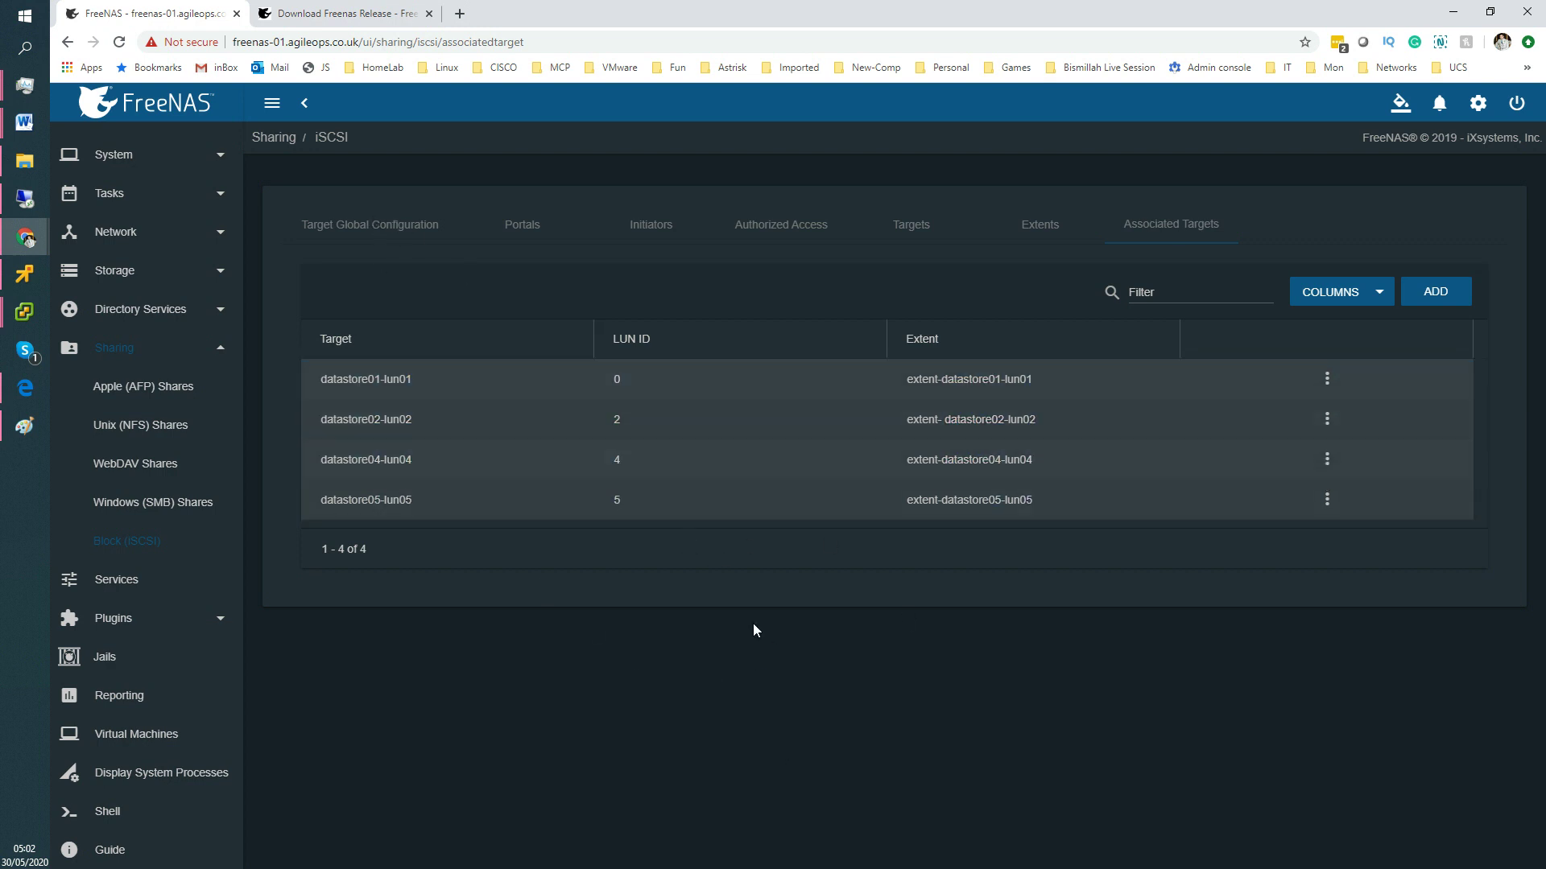
Select the datastore05-lun05 target row and drag the ESX7-02 remote console window over FreeNAS.
click(946, 515)
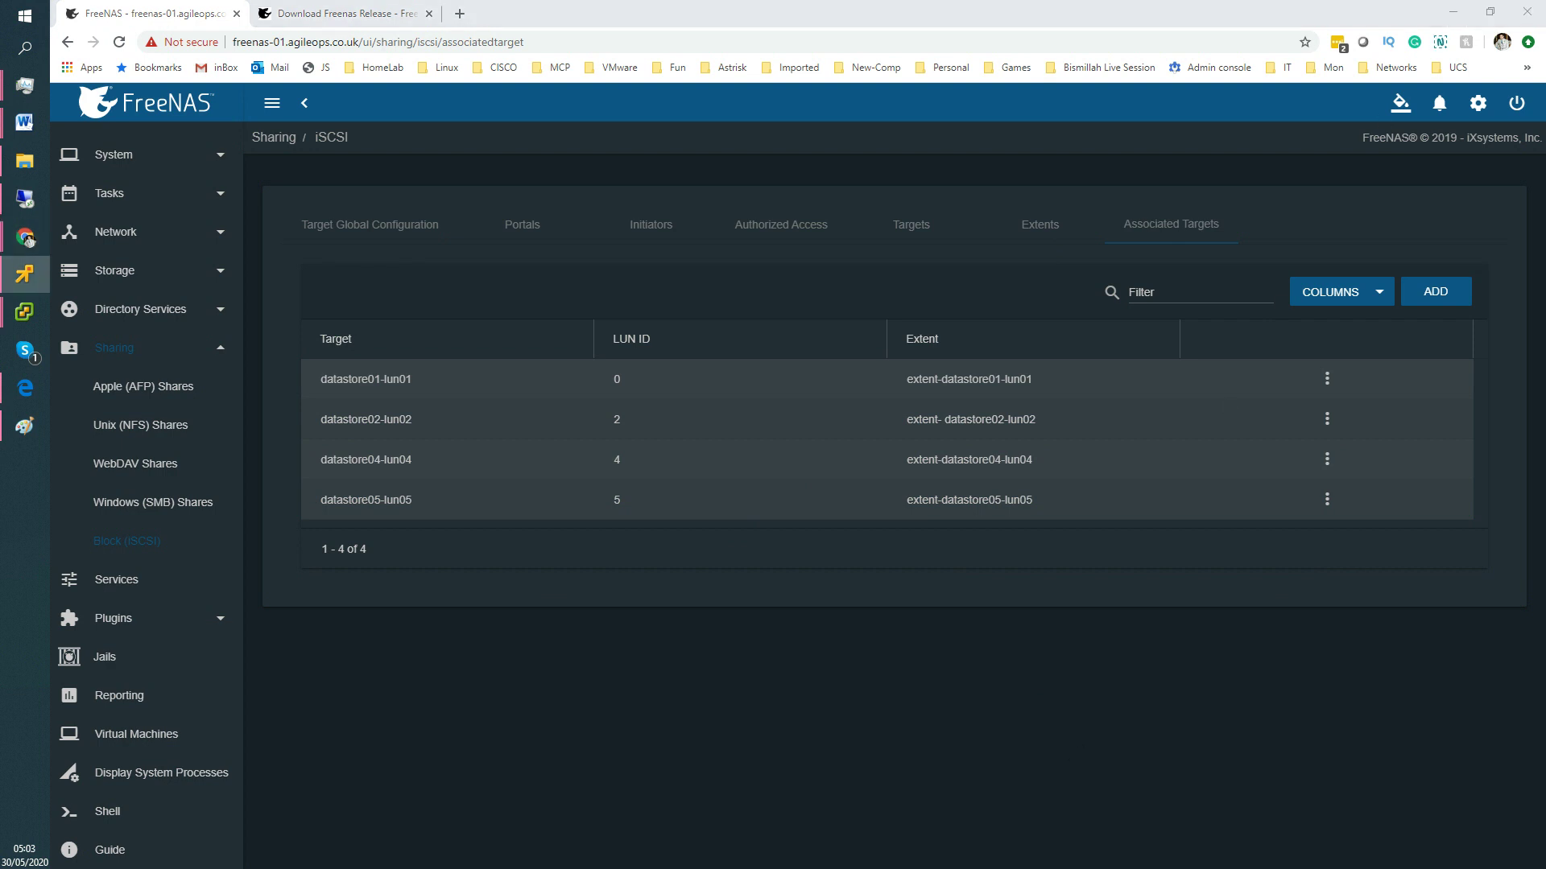
drag(636, 868, 760, 141)
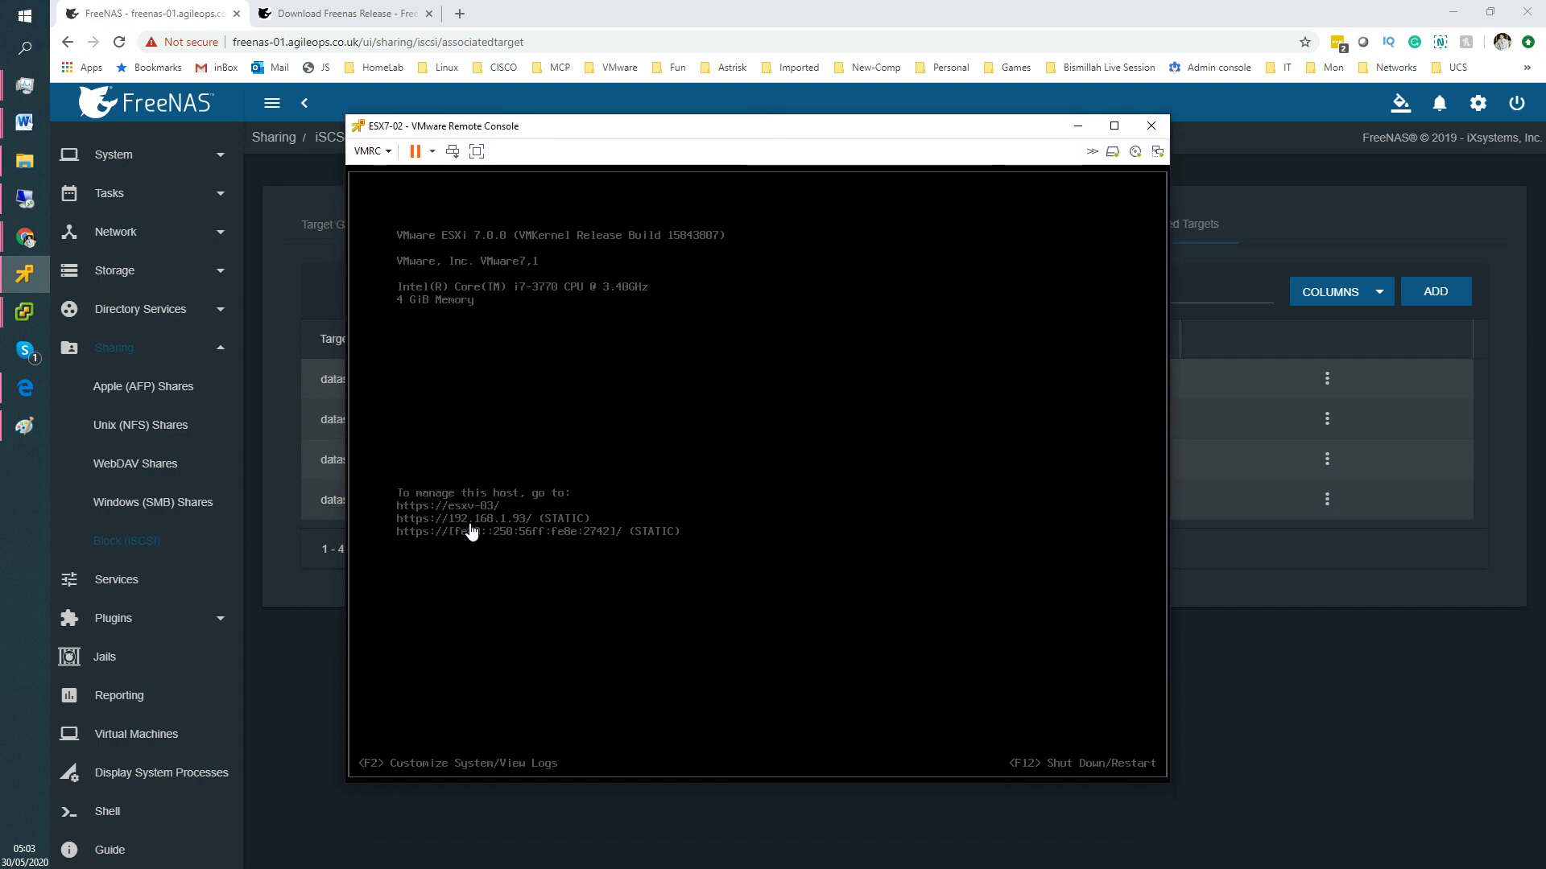
Focus the ESX7-02 host console, then minimize the VMware Remote Console window.
click(470, 513)
click(1078, 129)
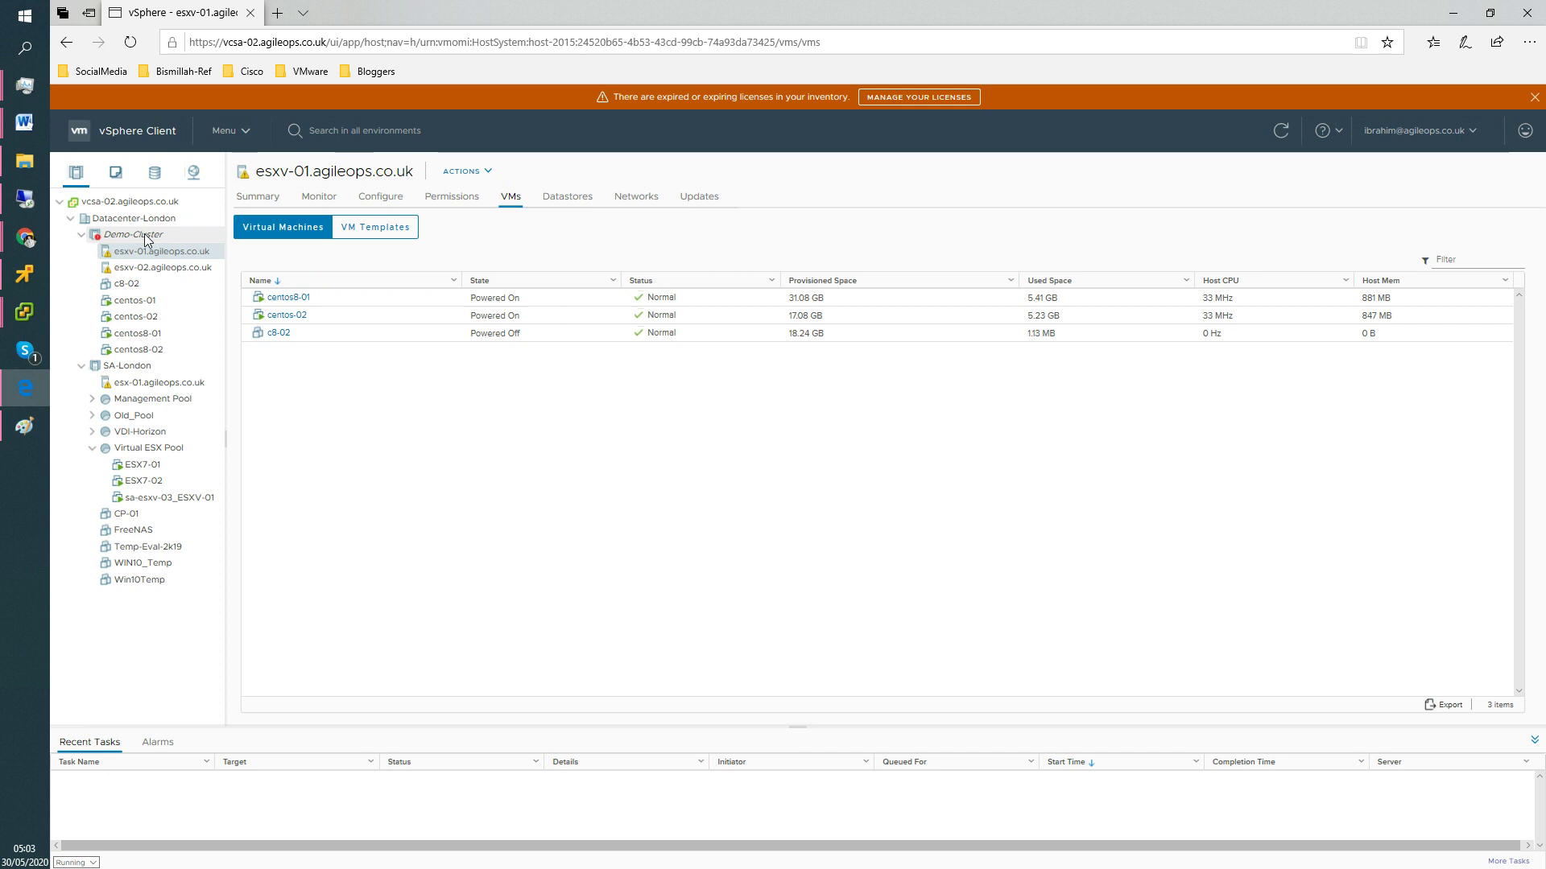
Add host esxv-03.agileops.co.uk to Demo-Cluster with user root and its password, fixing the host-name typo.
right_click(148, 240)
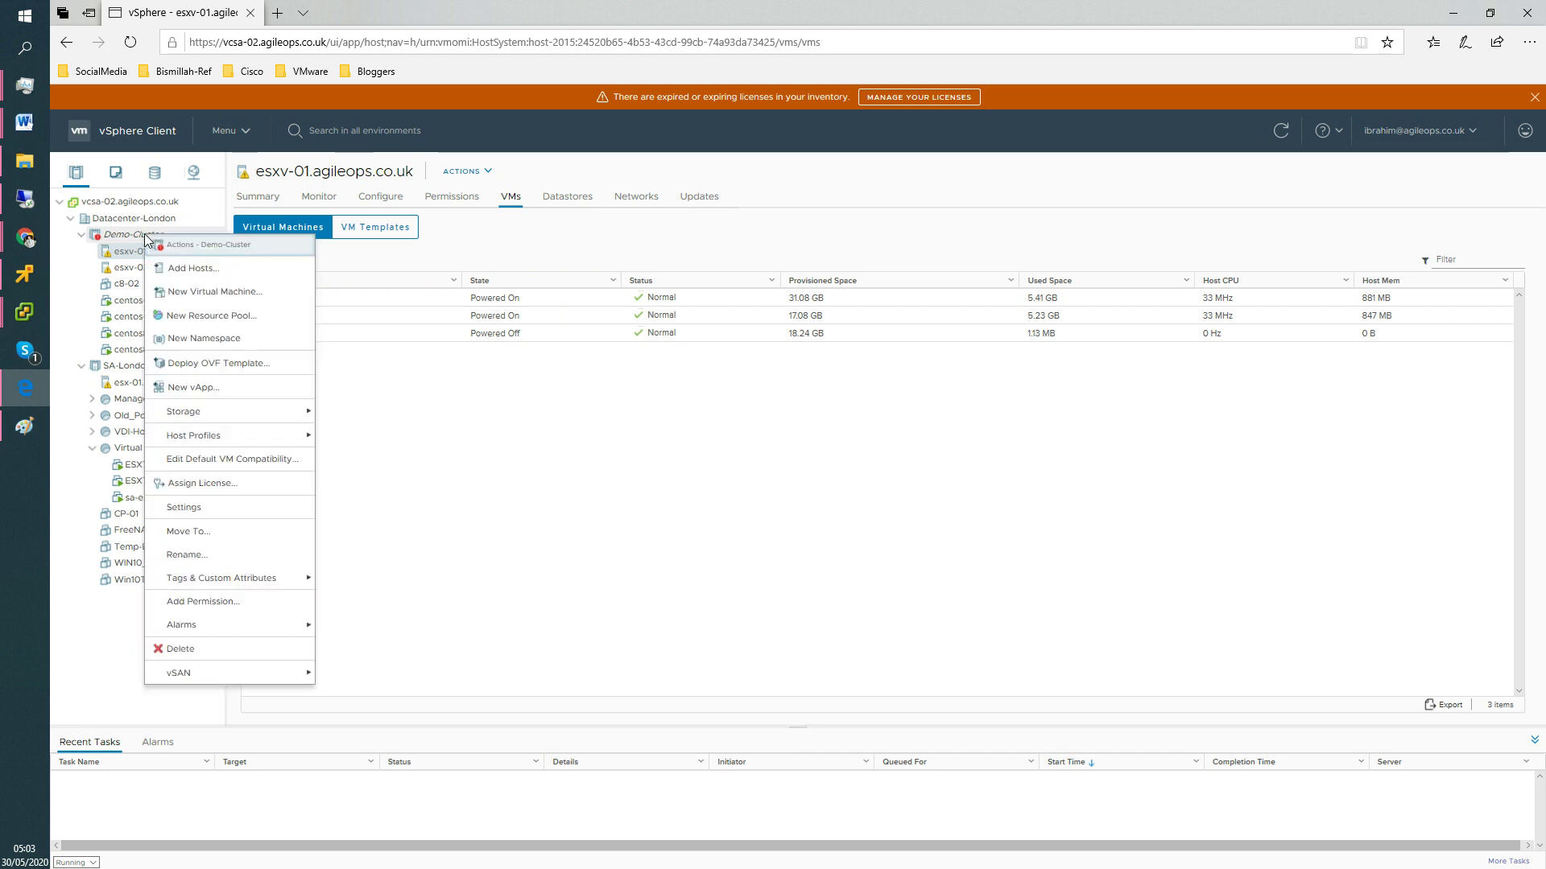
click(204, 273)
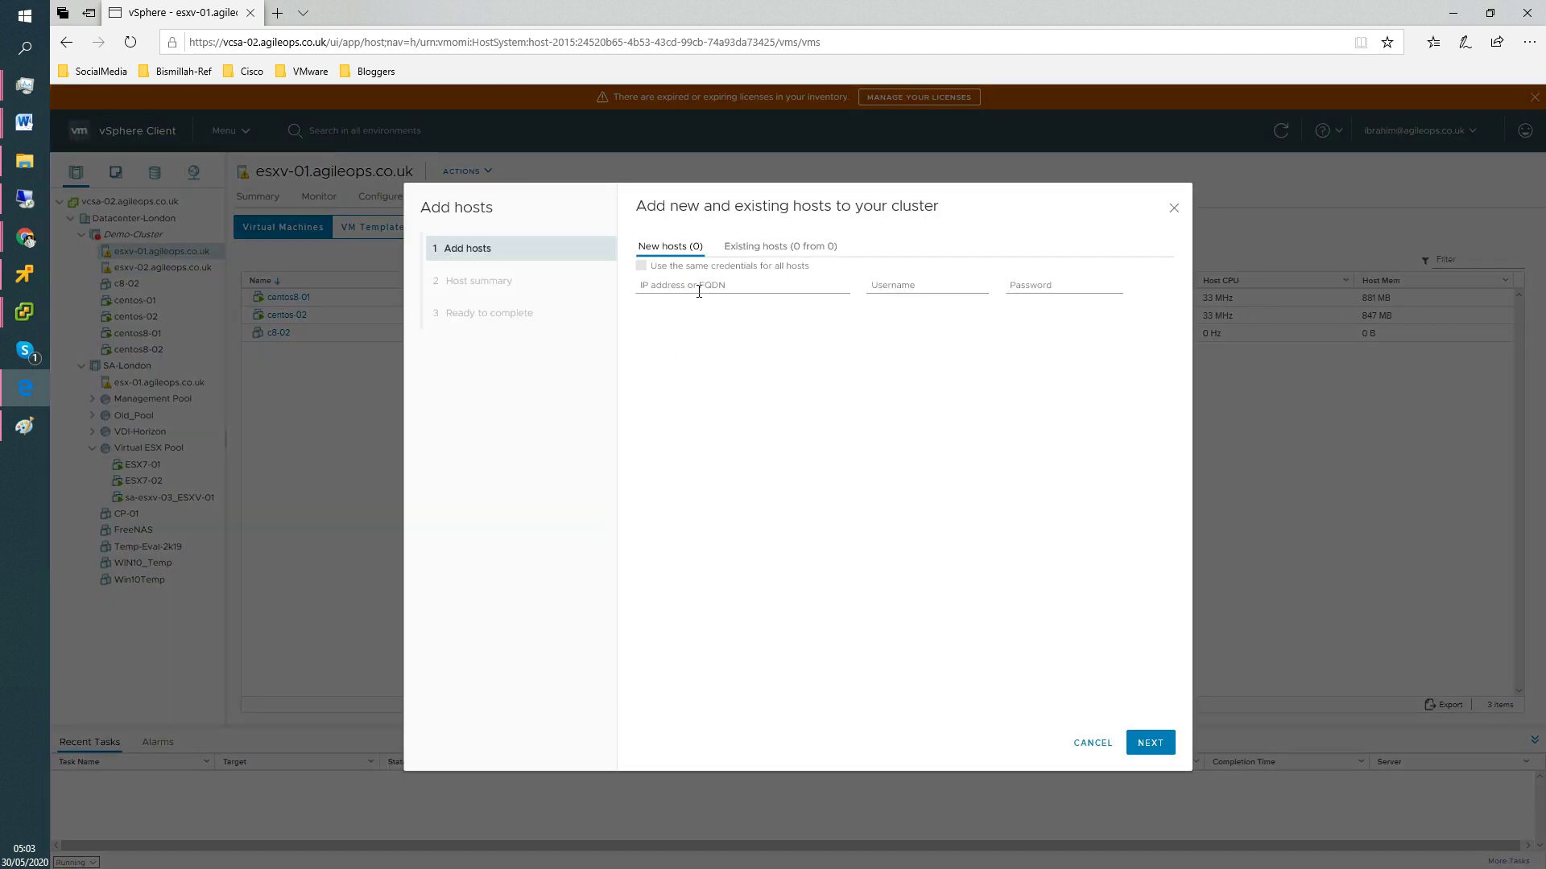
click(699, 288)
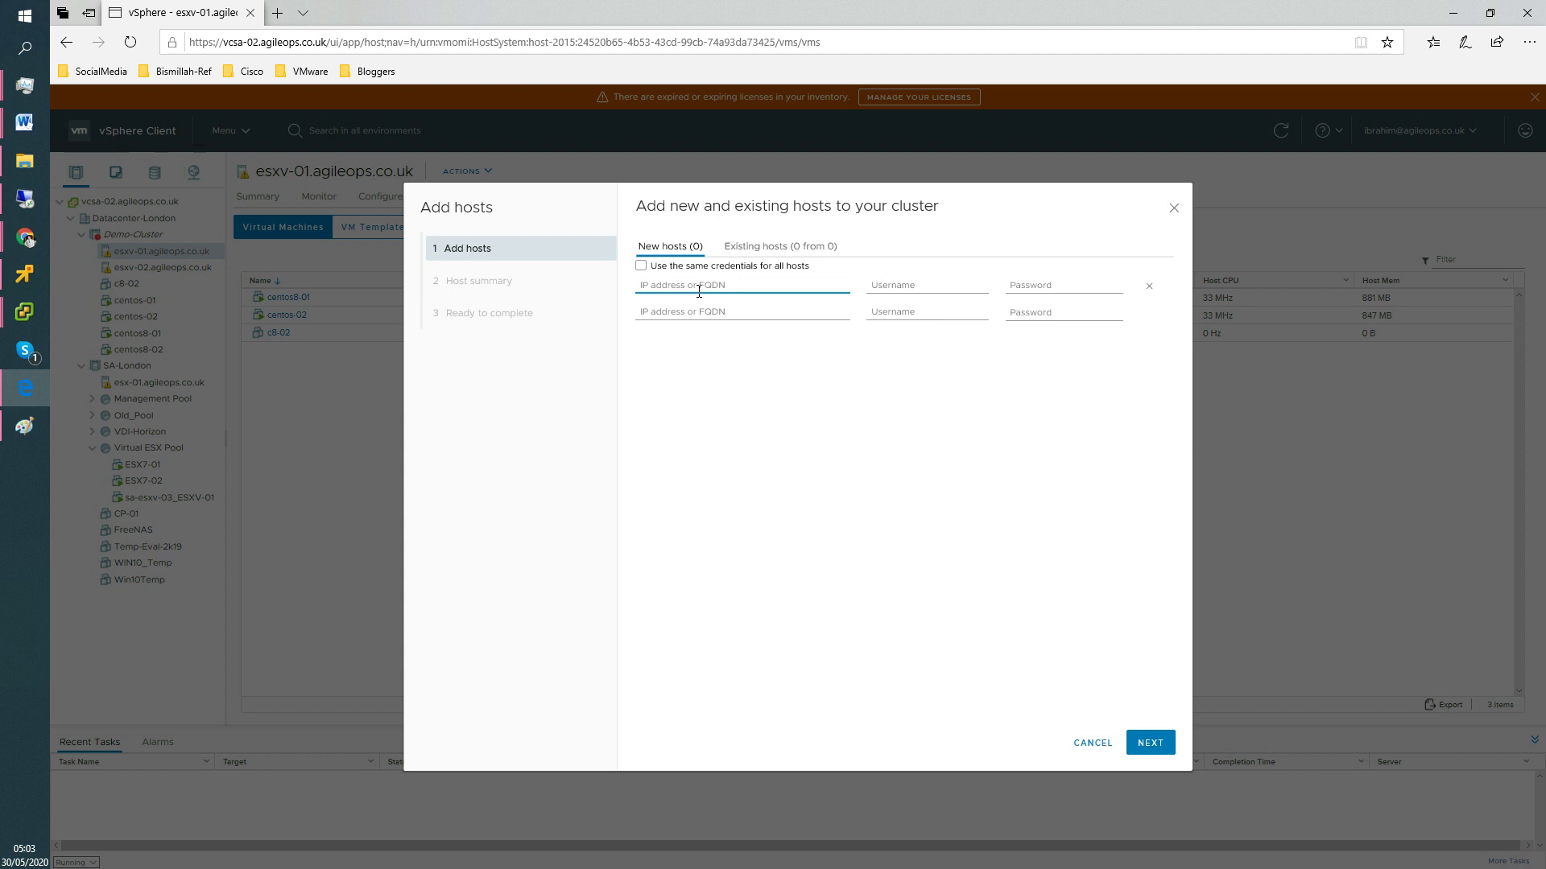
text(esxv-03.agaileops.co.uk)
key(Tab)
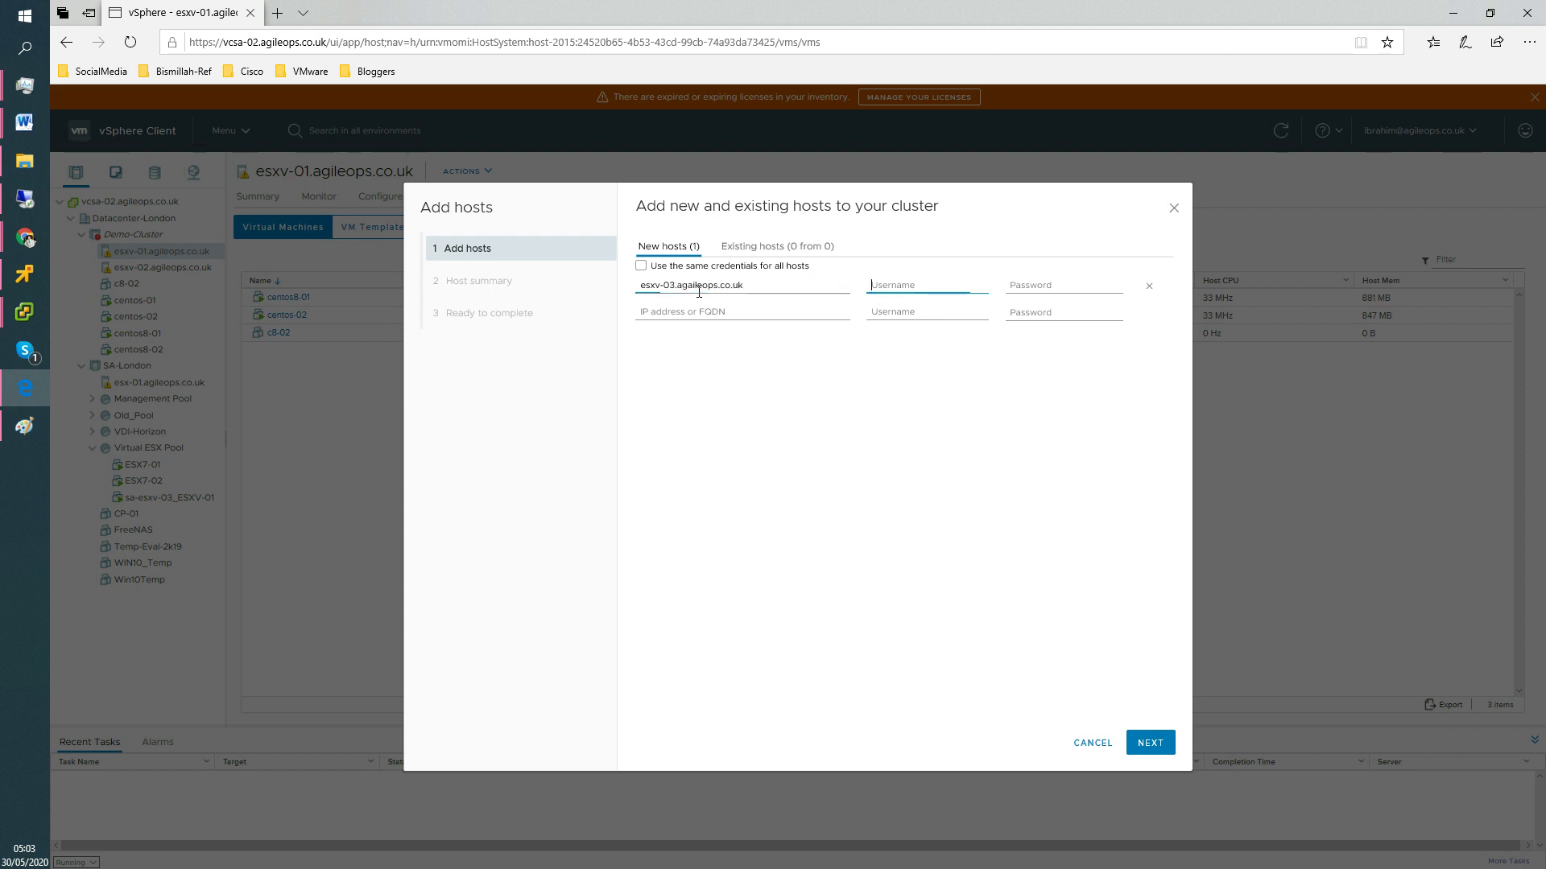
text(root)
key(Tab)
text(••••••)
click(1150, 739)
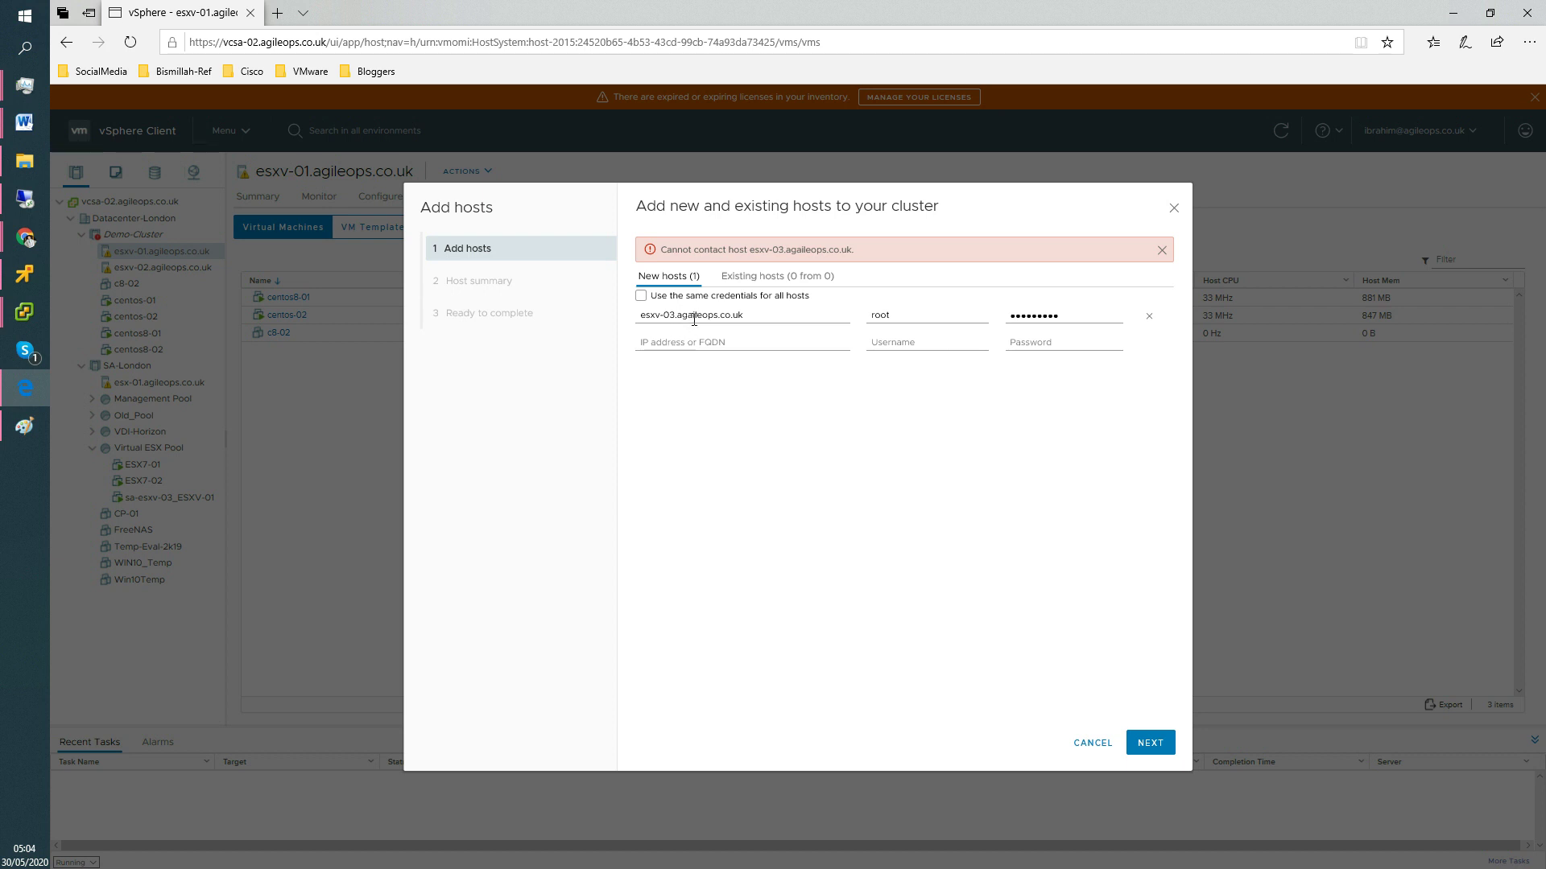
click(690, 316)
key(BackSpace)
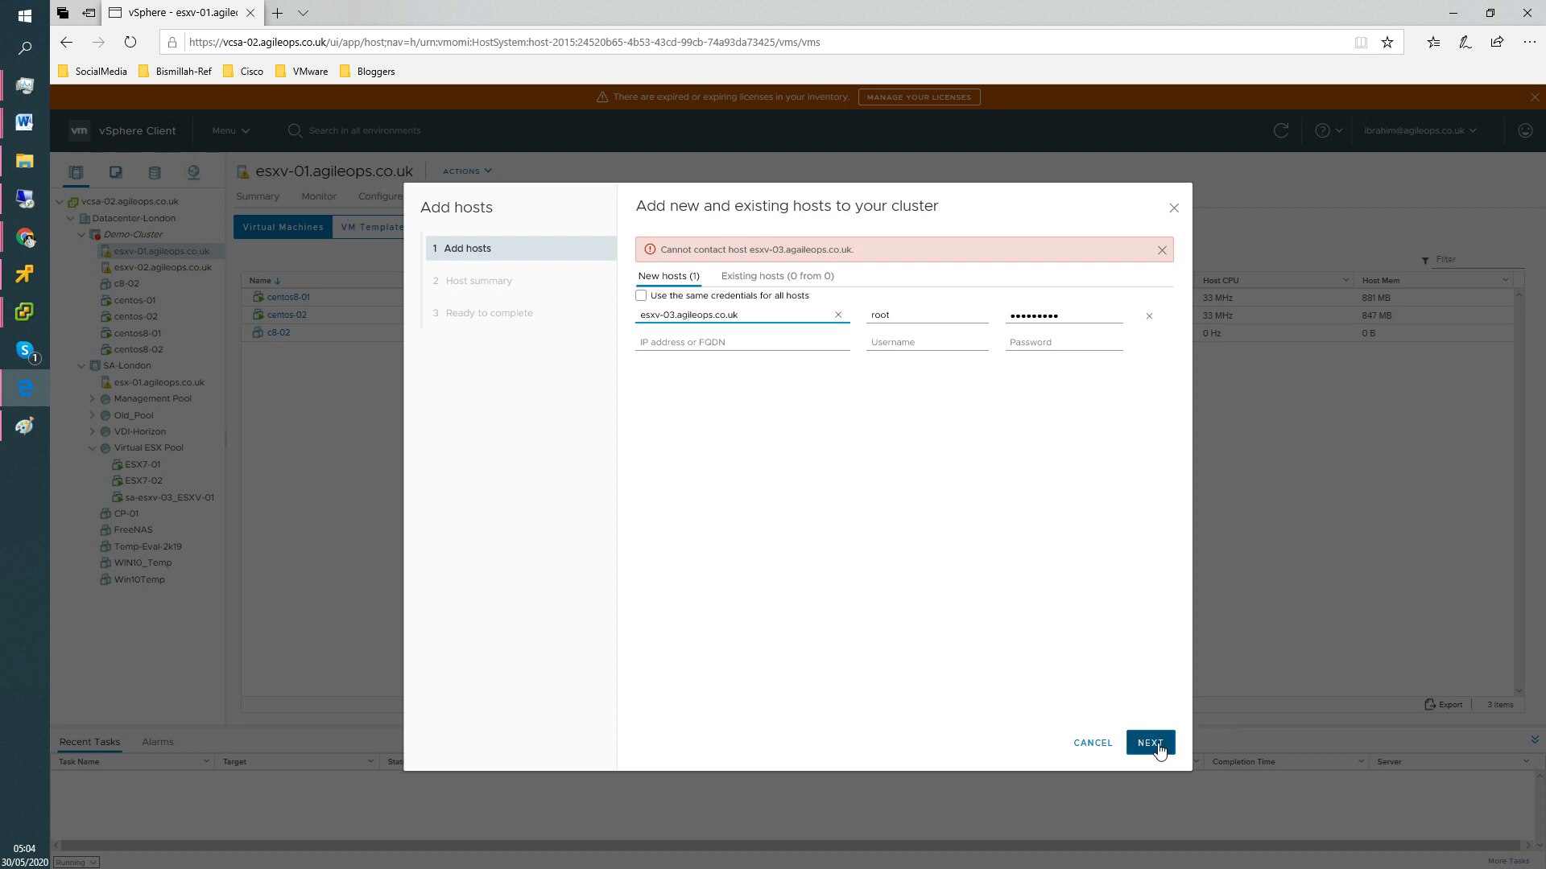
Resubmit the corrected host, trust esxv-03's certificate, review its summary and finish the wizard.
click(1151, 742)
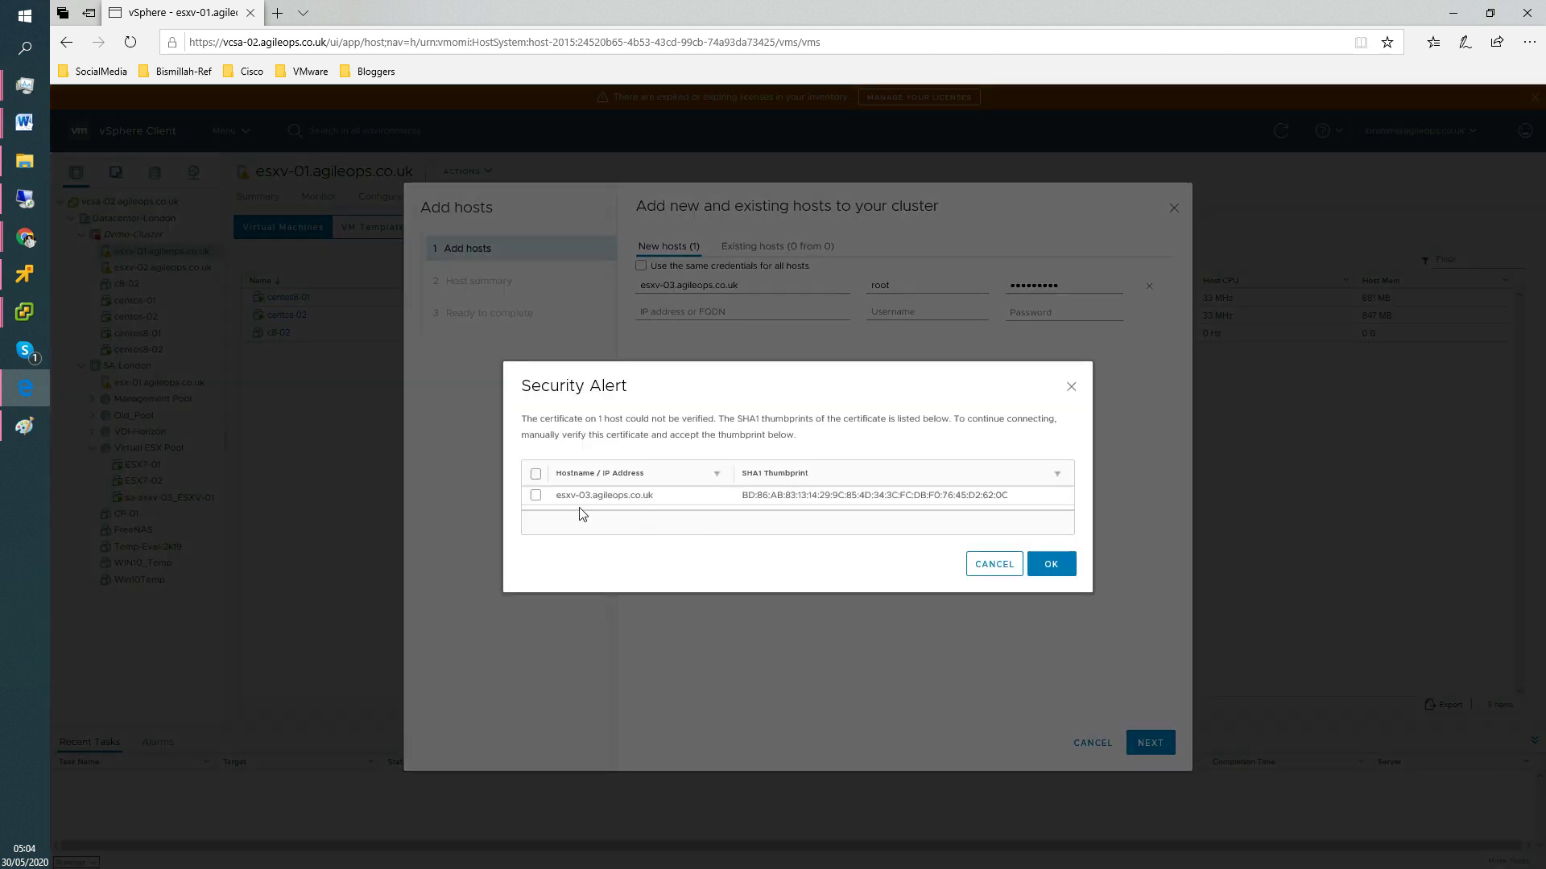
click(535, 475)
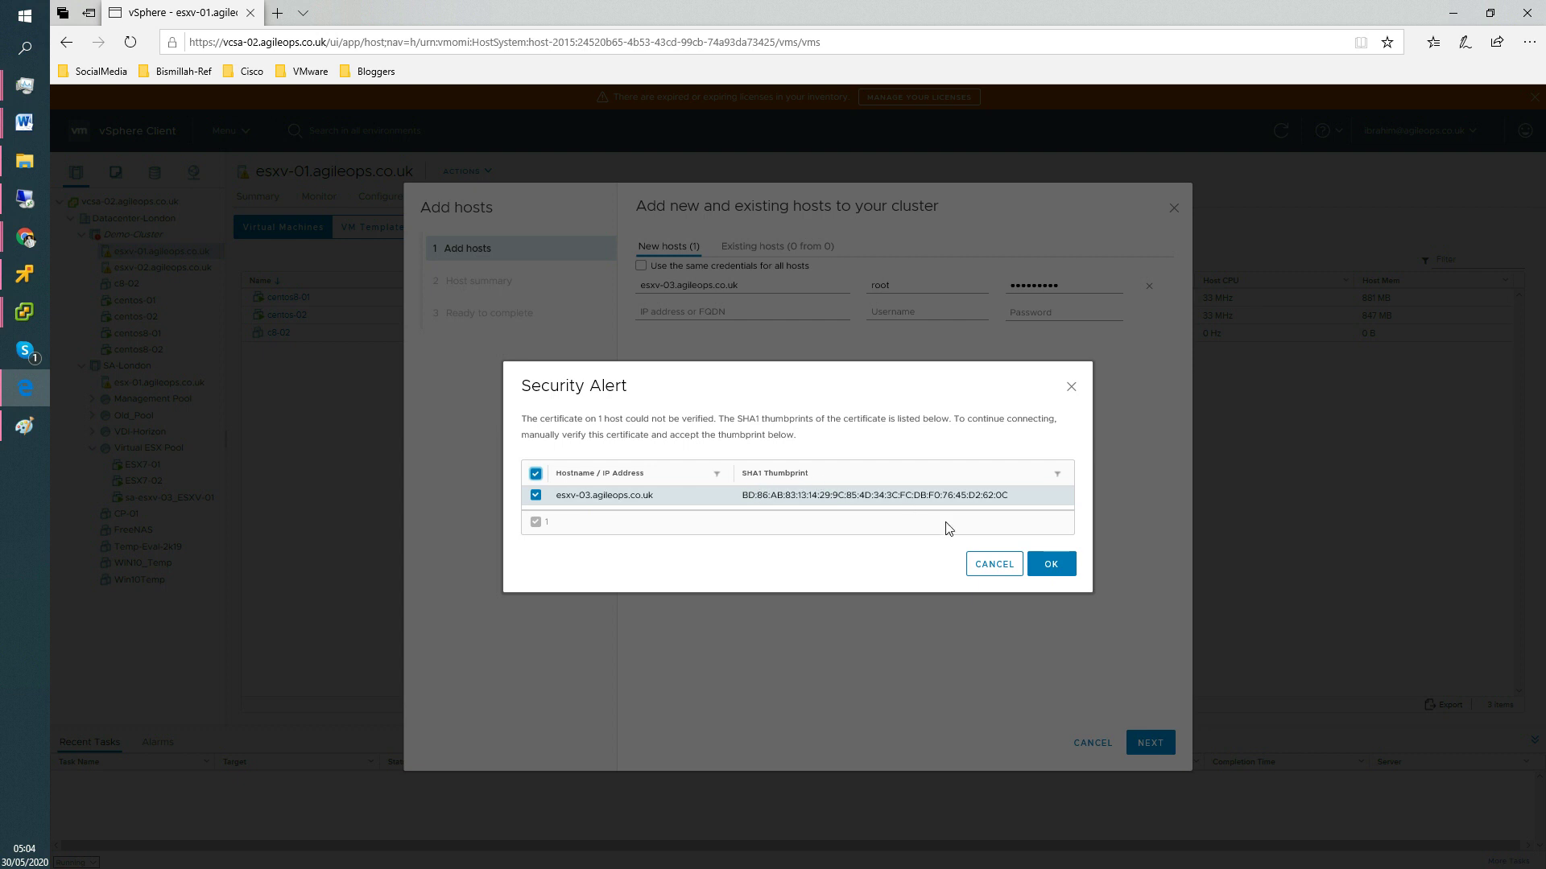
click(1051, 565)
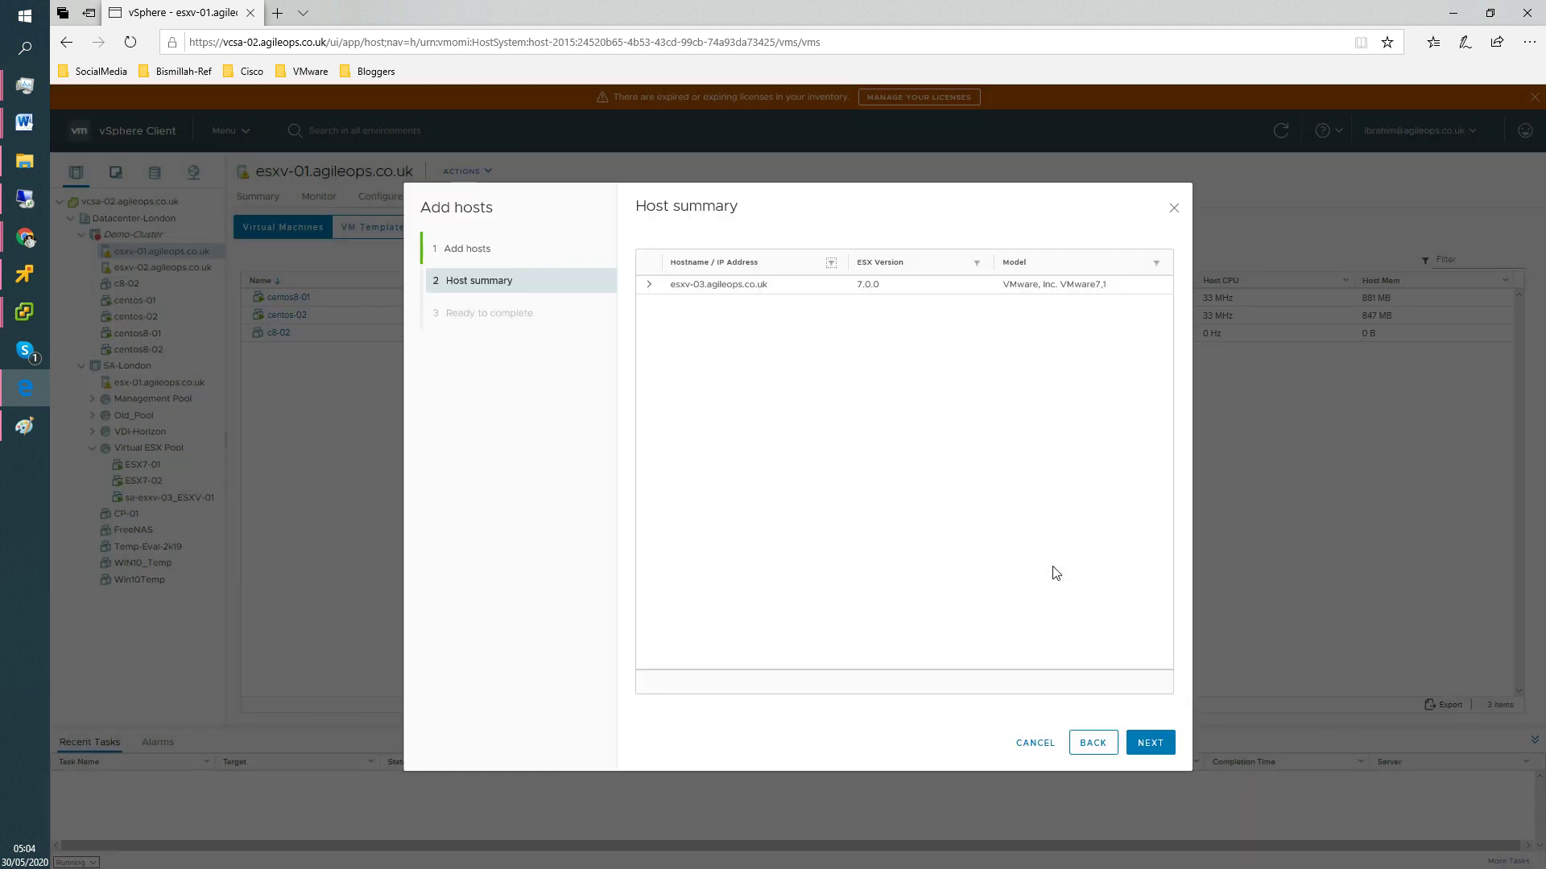
click(649, 284)
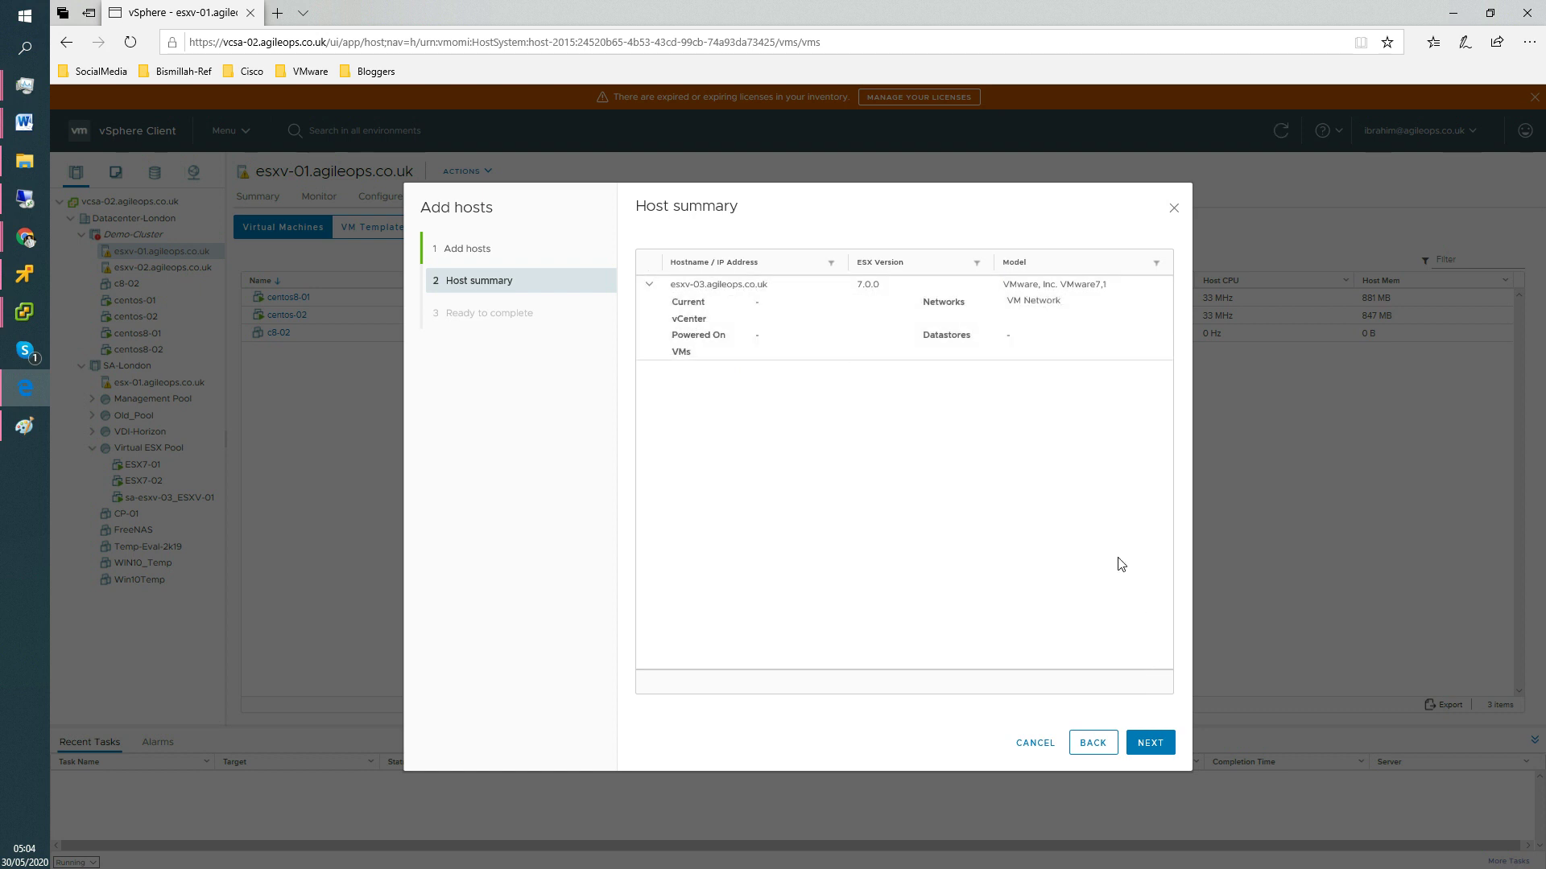
triple_click(1084, 286)
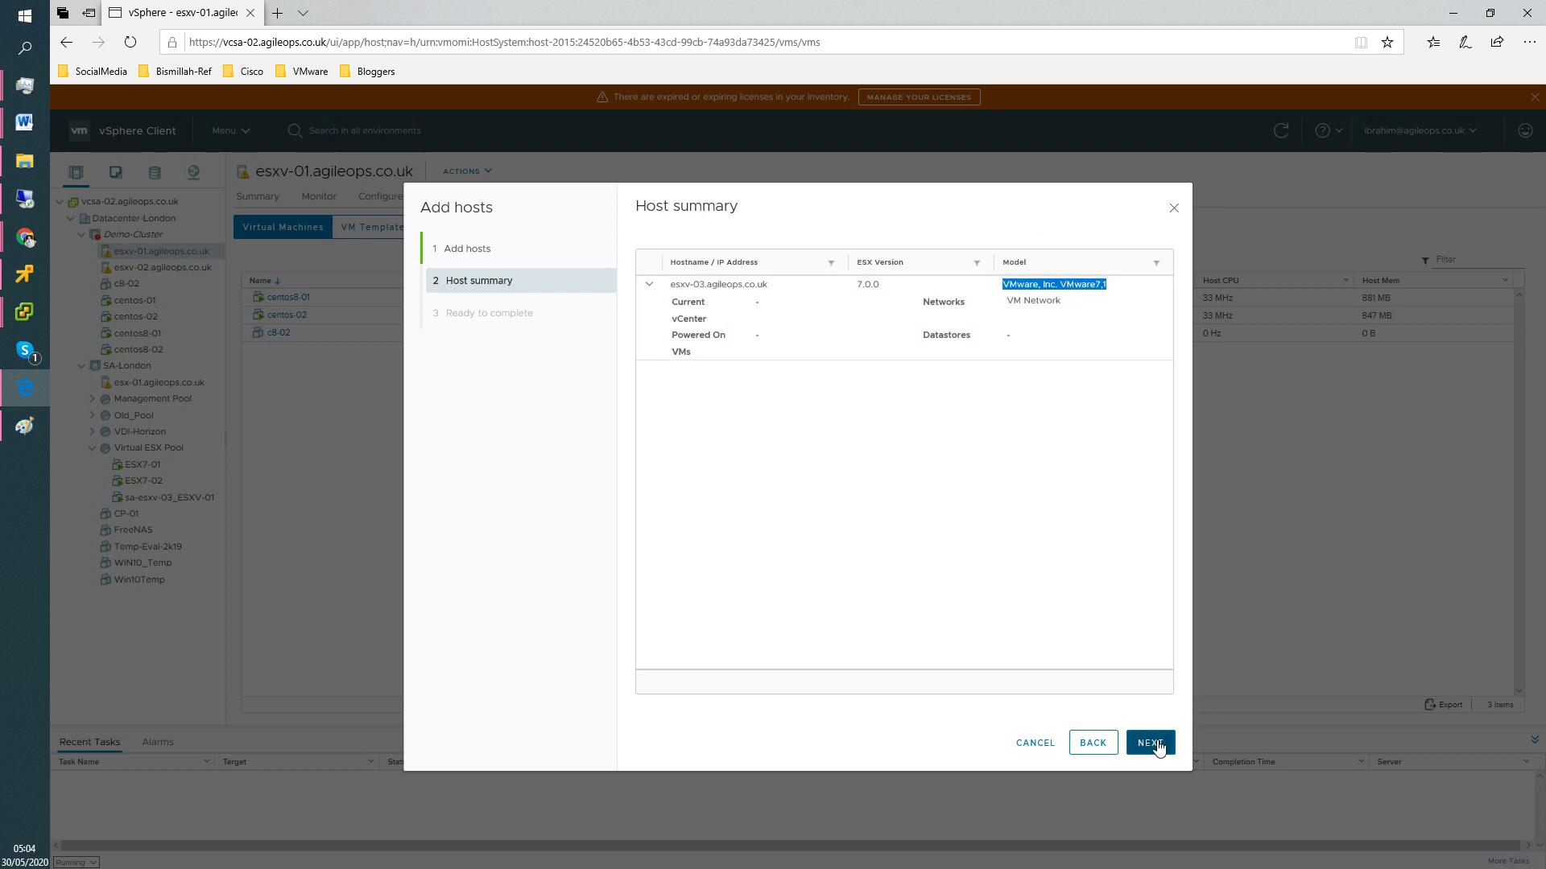
click(1150, 742)
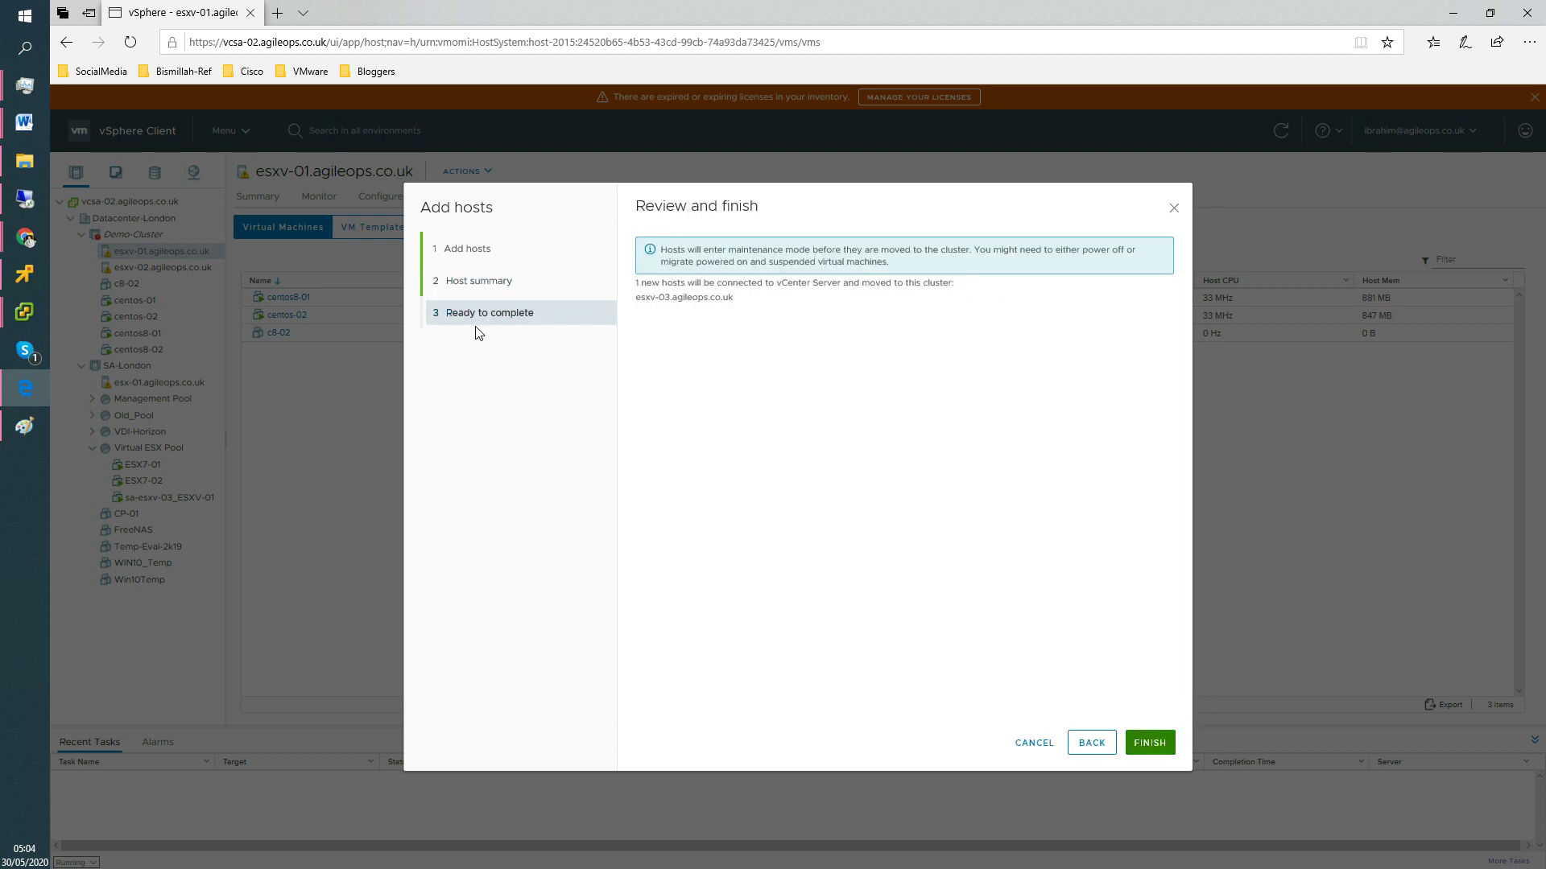
click(1164, 742)
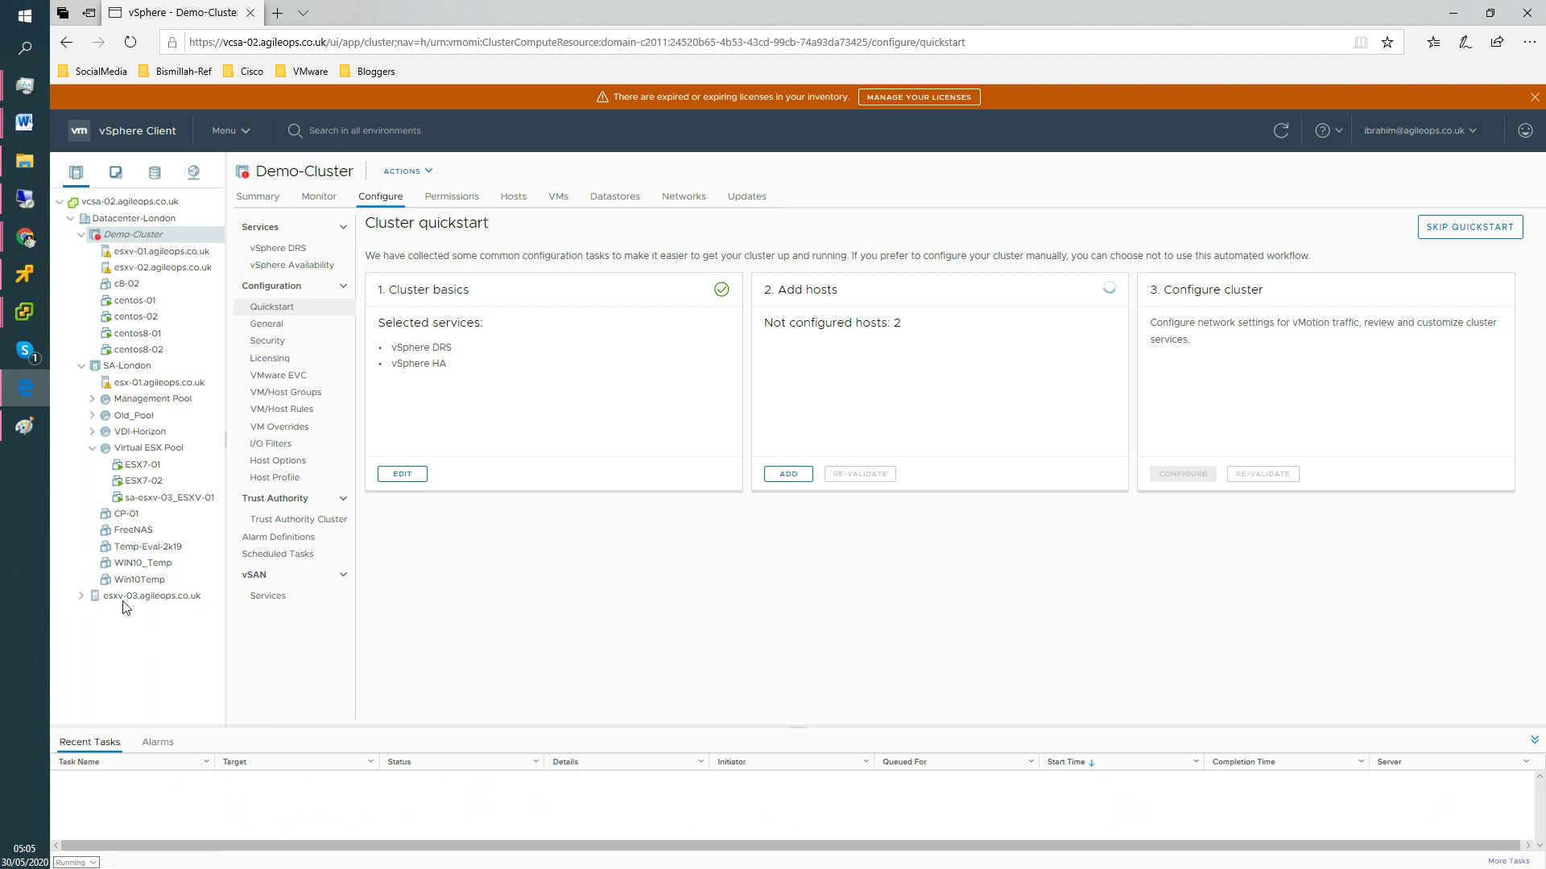
Drag esxv-03.agileops.co.uk onto Demo-Cluster to open the Move Host into Cluster dialog.
drag(121, 596, 120, 267)
drag(145, 595, 137, 236)
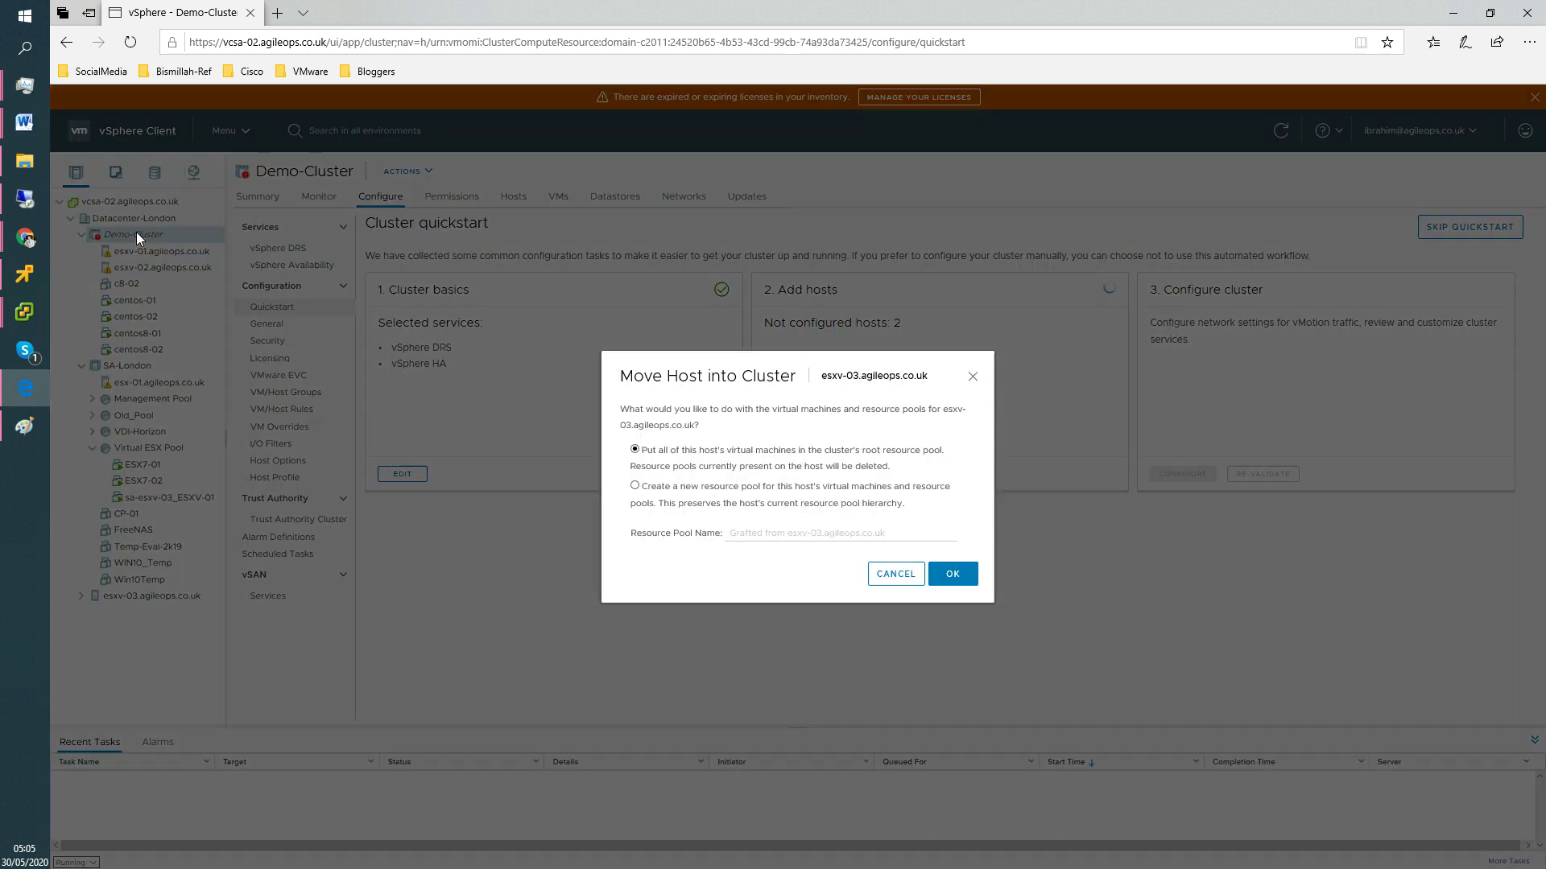
Confirm moving esxv-03 into Demo-Cluster, review its host page, and return to the Paint diagram.
click(956, 579)
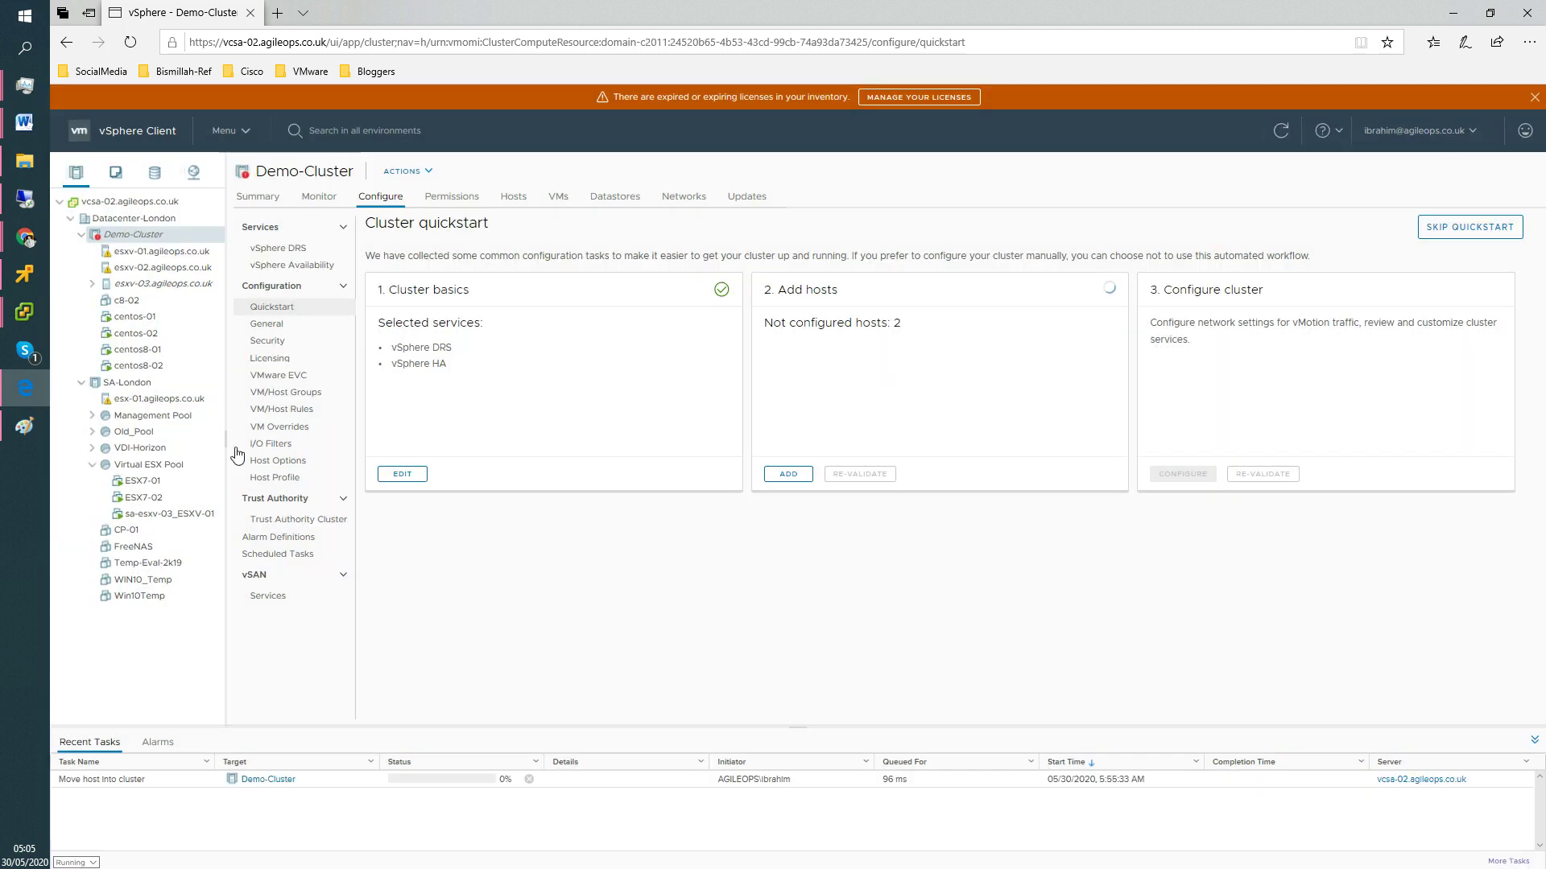
click(159, 289)
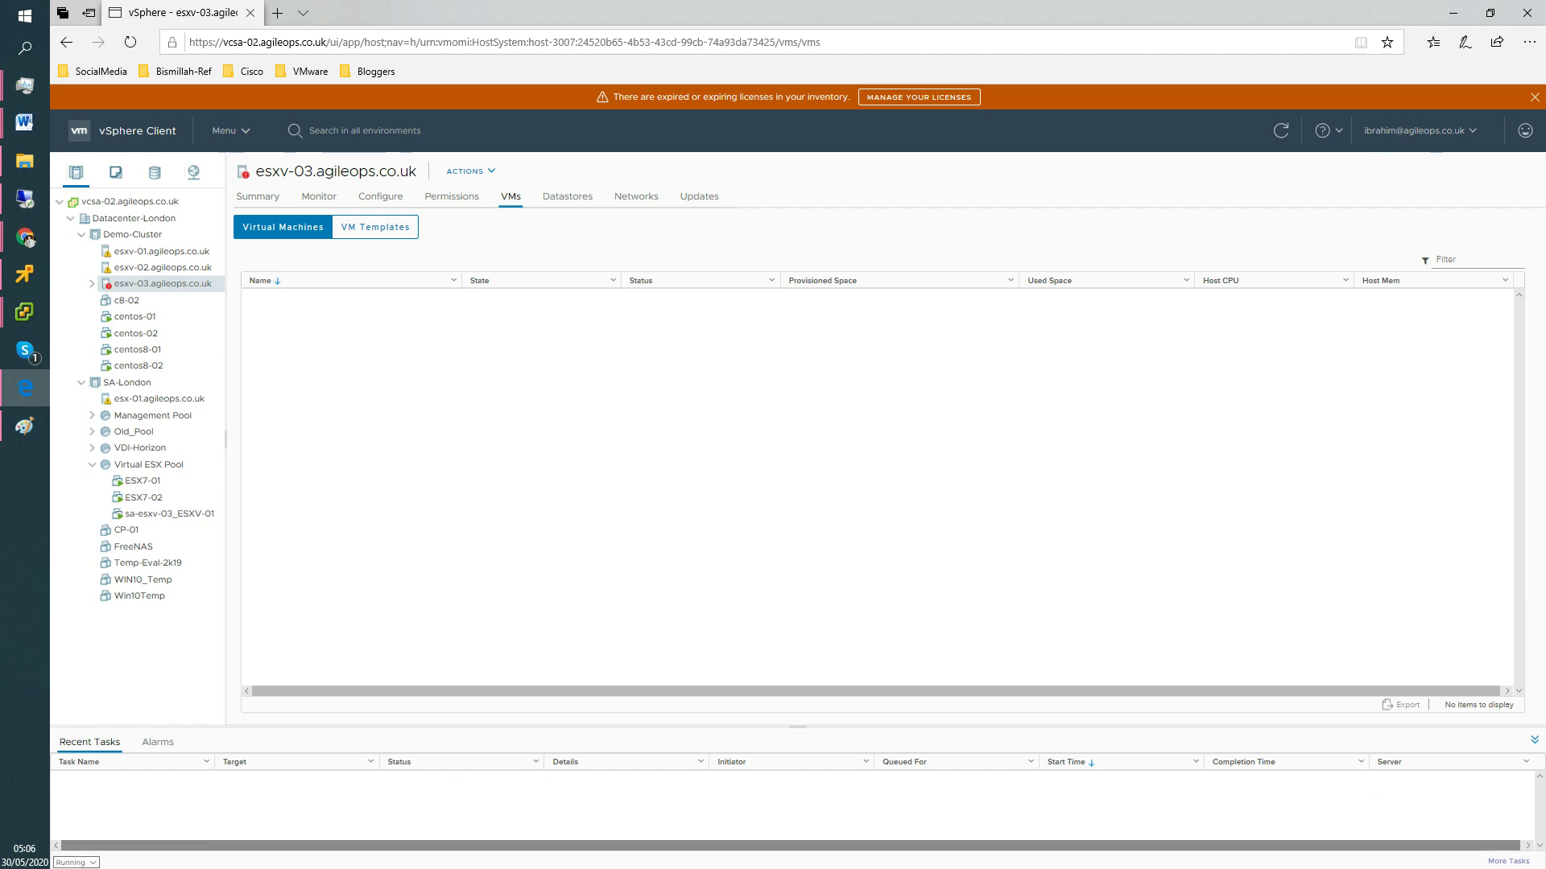
click(25, 426)
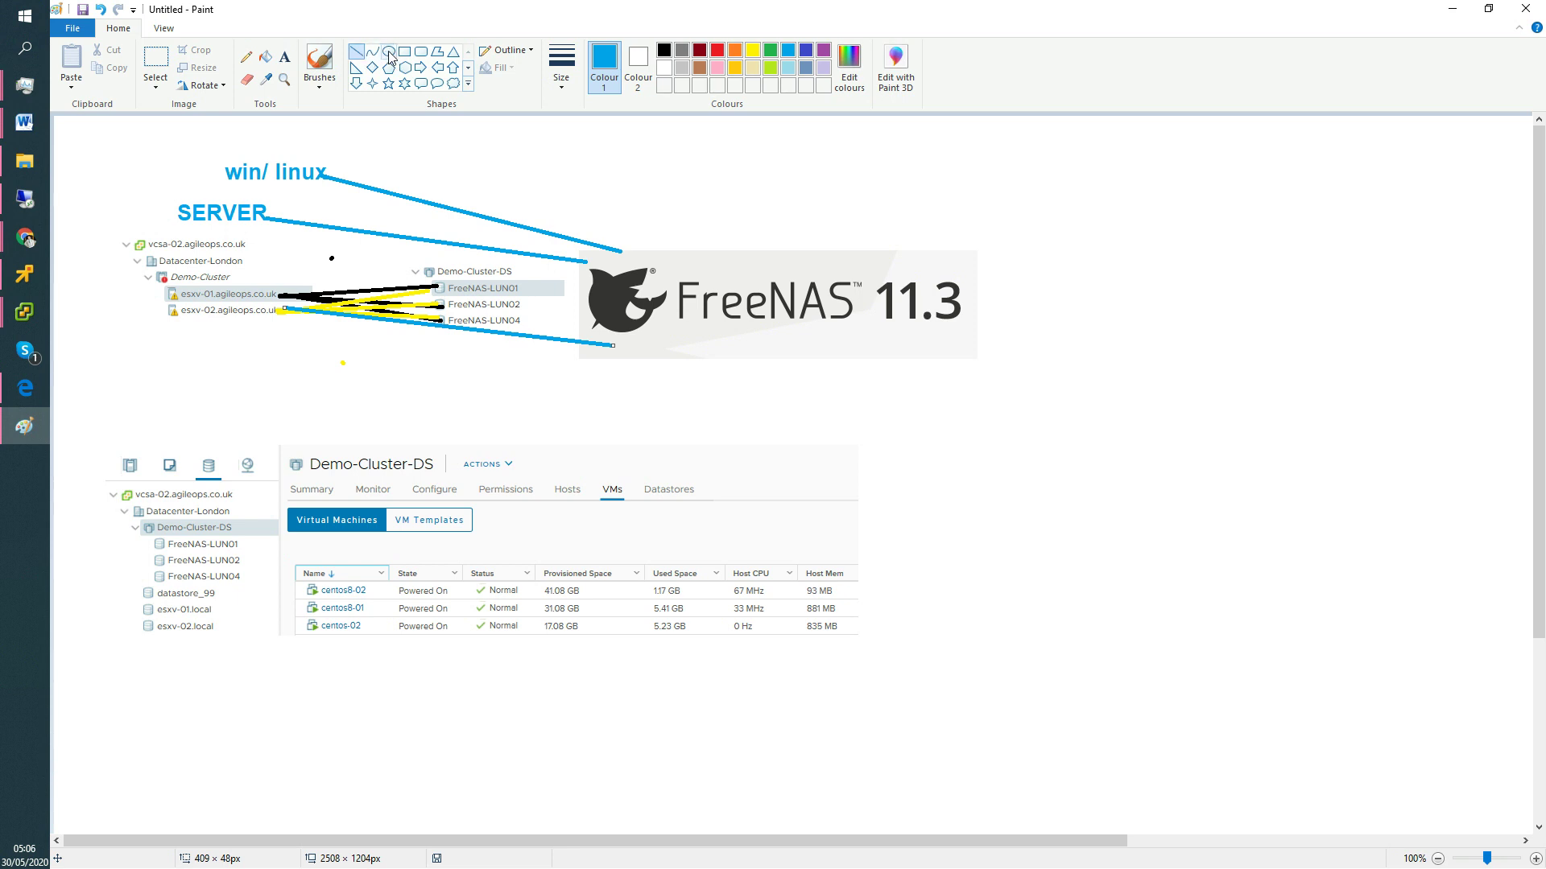
Add a blue three-line label 'ESXv03 / Management IP / VMKernal iSCSI IP' below esxv-02.
click(286, 59)
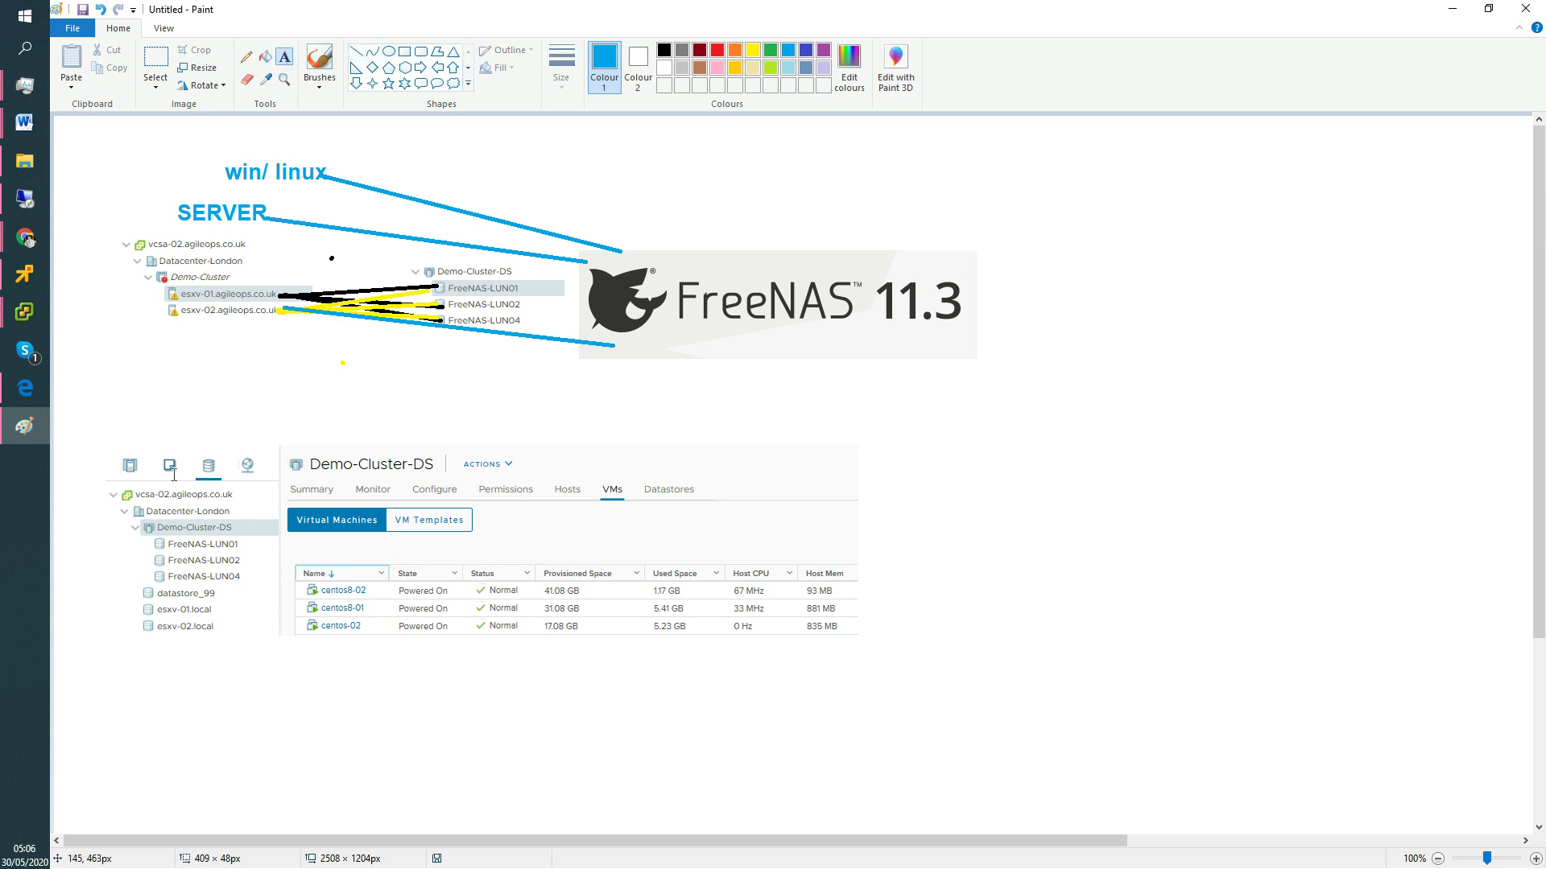
click(184, 339)
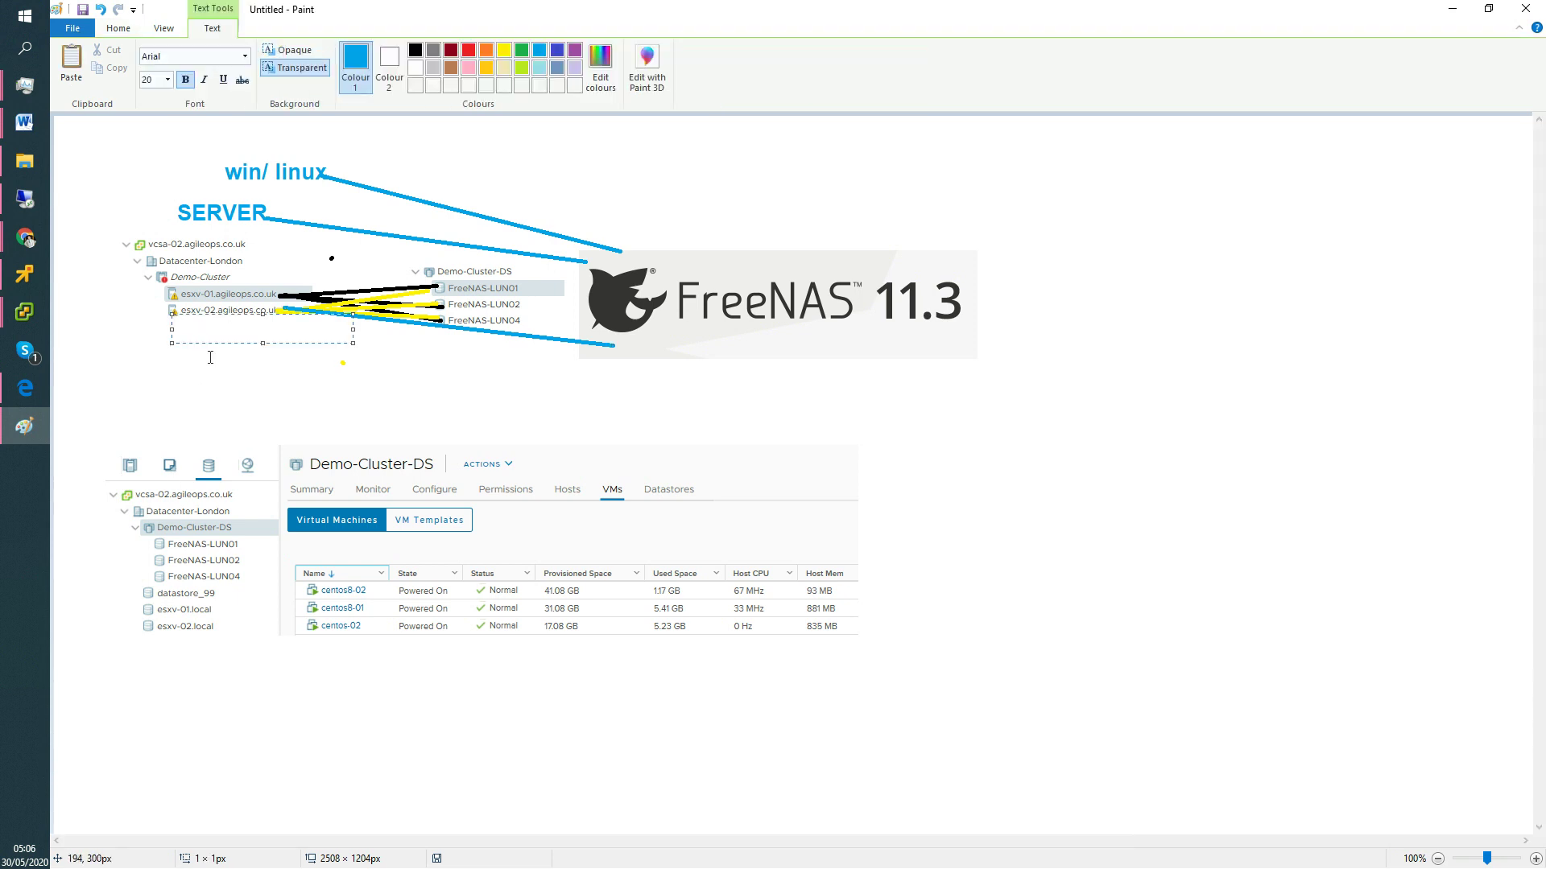
text(ESXv03)
key(Return)
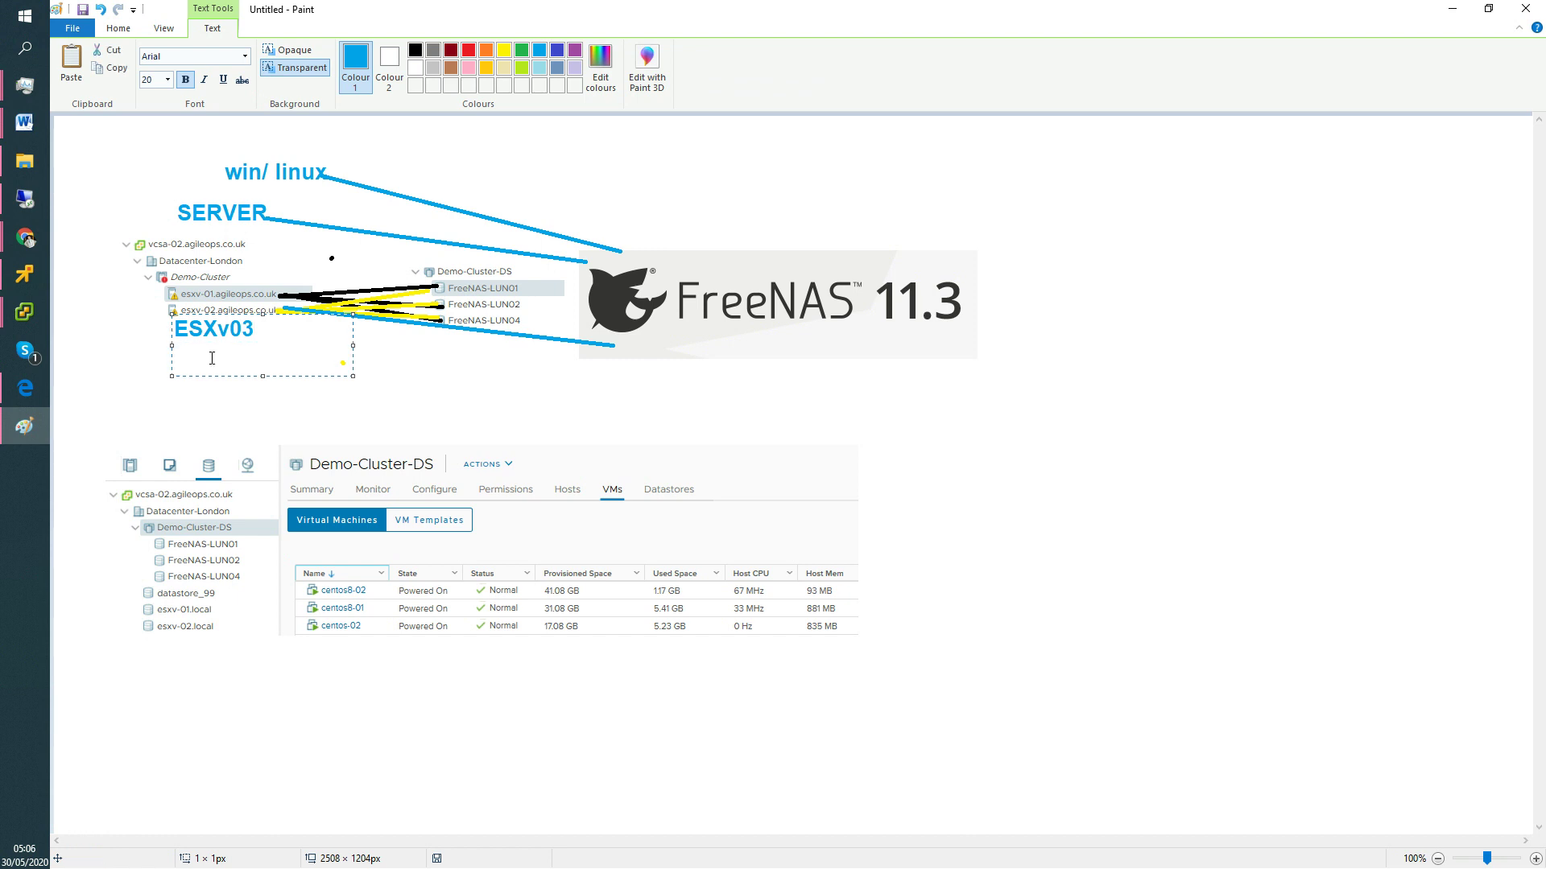
text(Management IP)
key(Return)
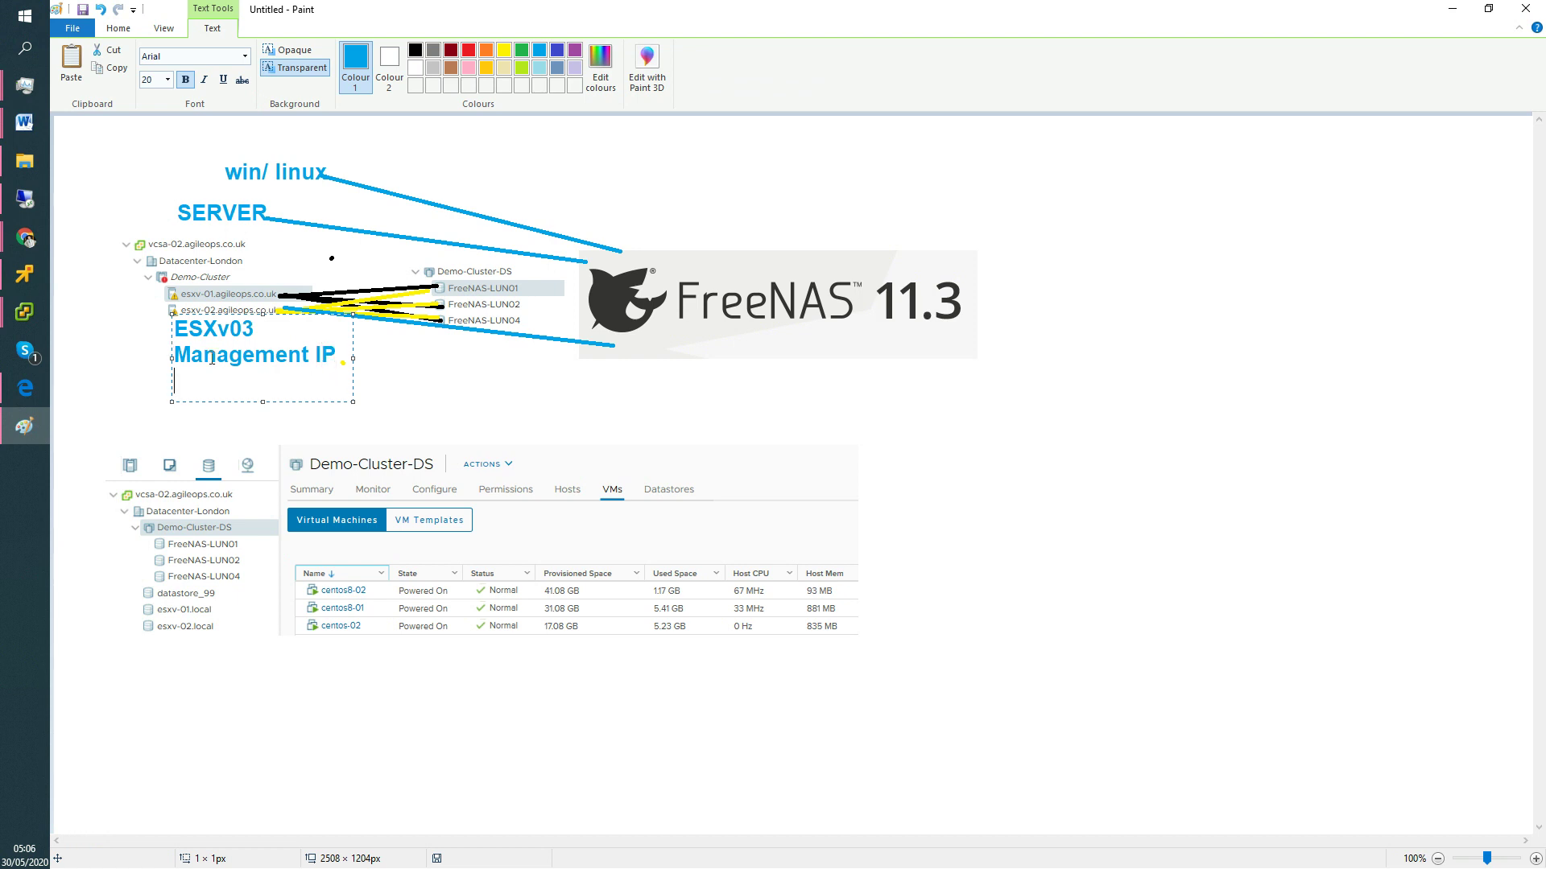
text(VMKernal )
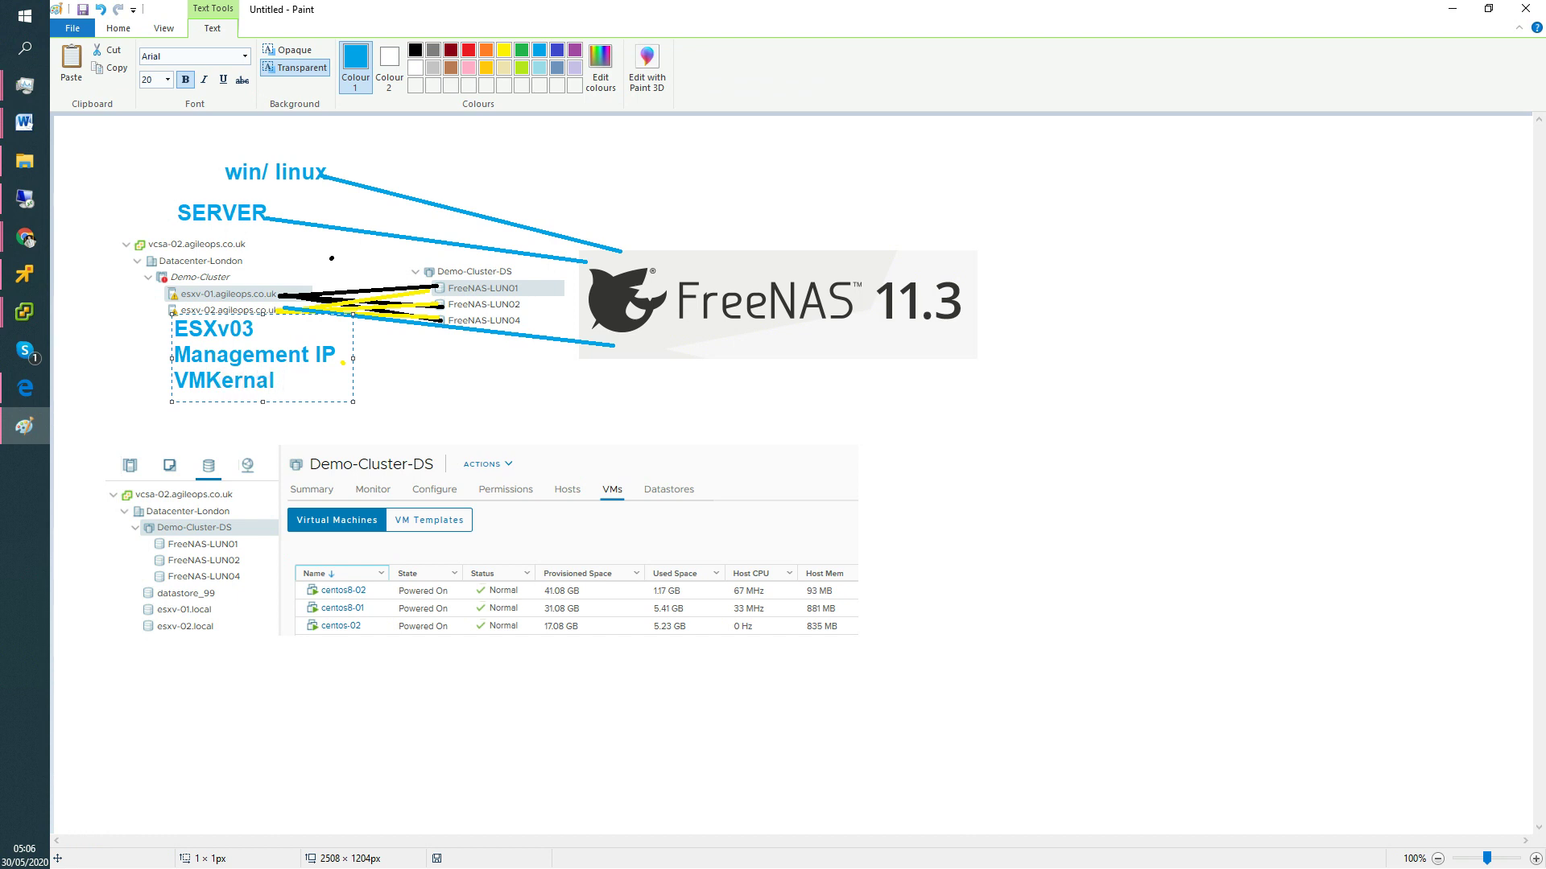
text(iSCSI)
key(Return)
text(IP)
drag(352, 372, 411, 372)
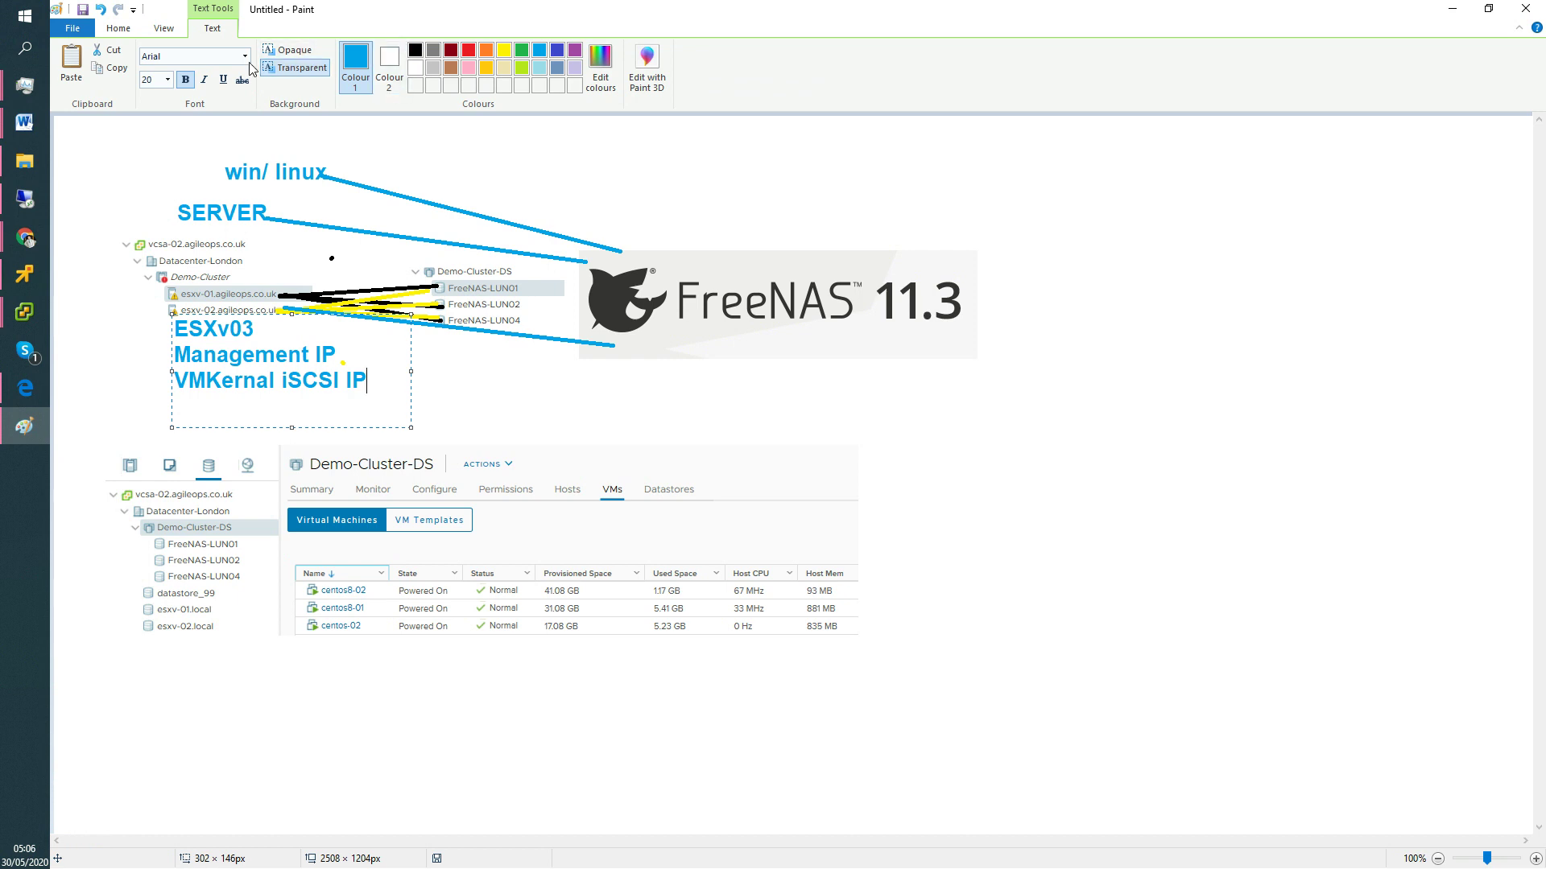
click(473, 158)
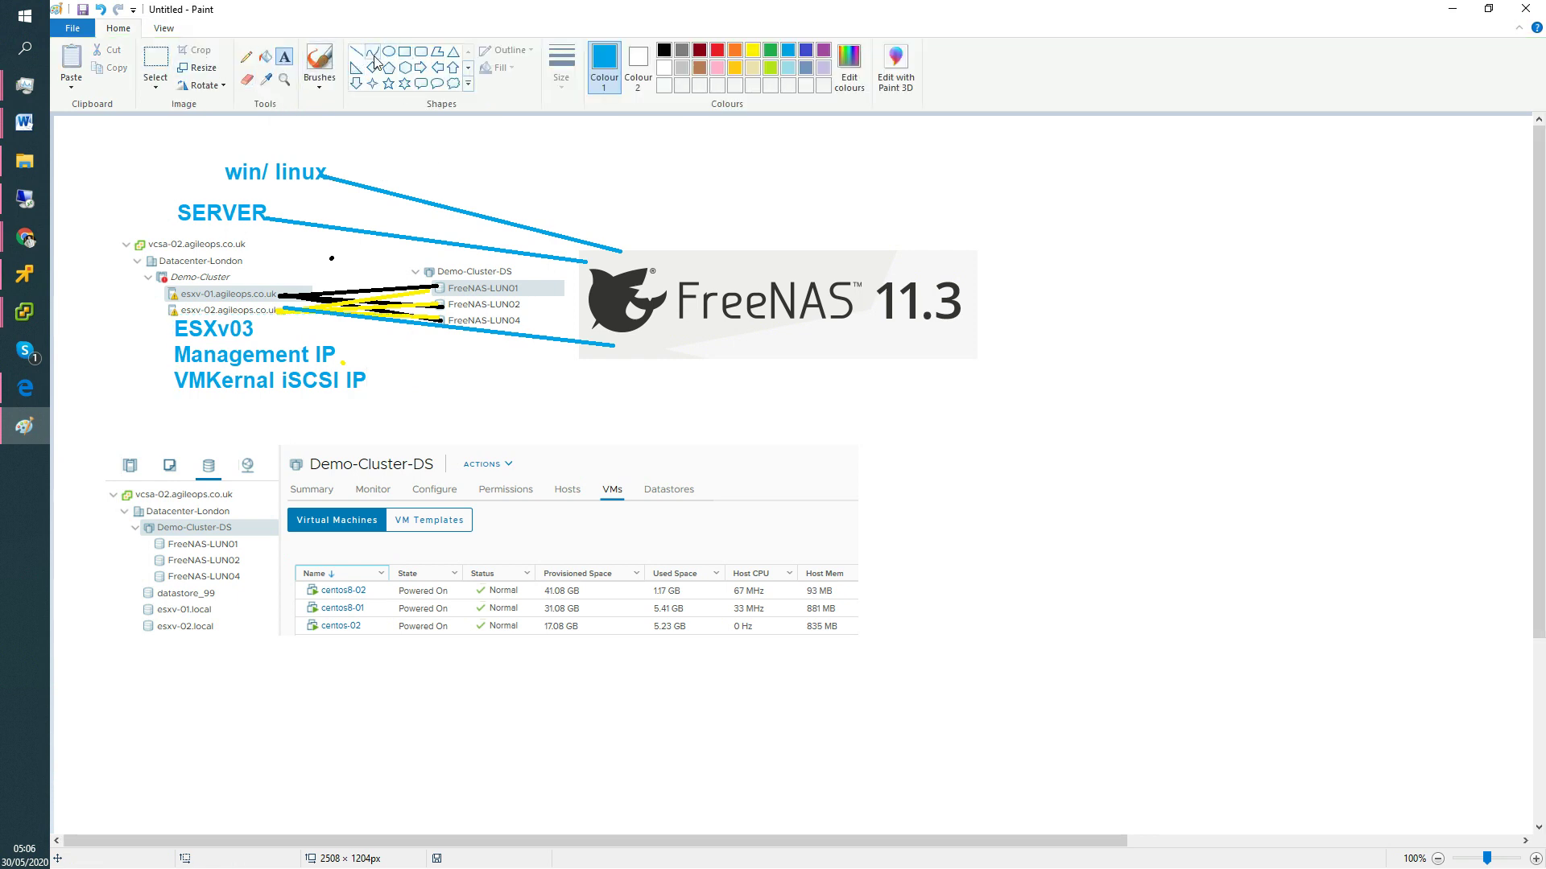
Draw a dark red straight line from the VMKernal iSCSI IP label to the FreeNAS logo.
click(355, 52)
click(700, 50)
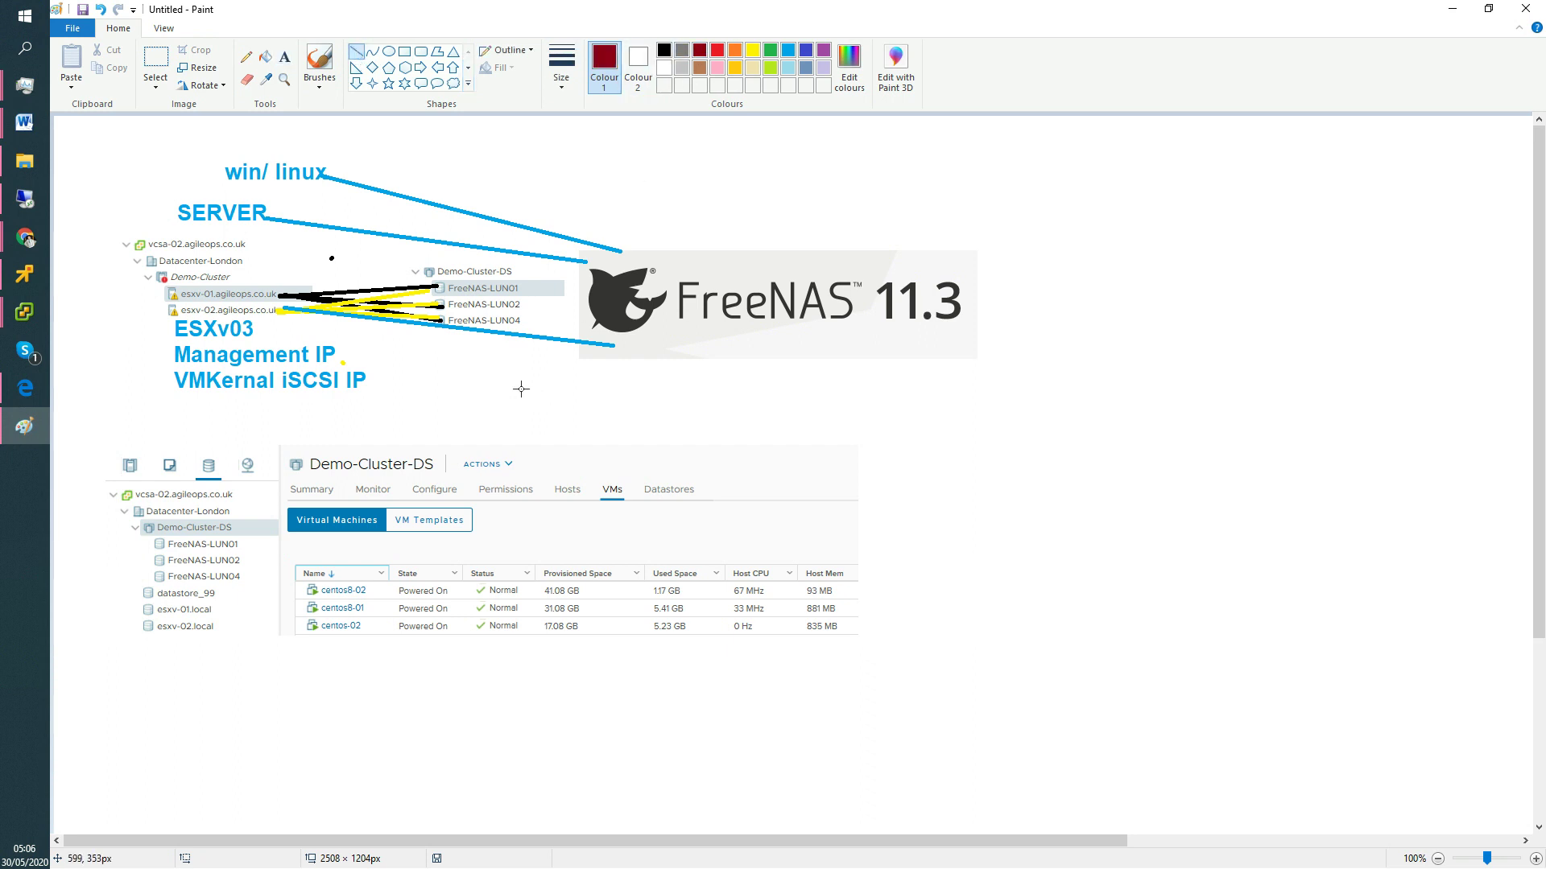
drag(369, 382, 656, 347)
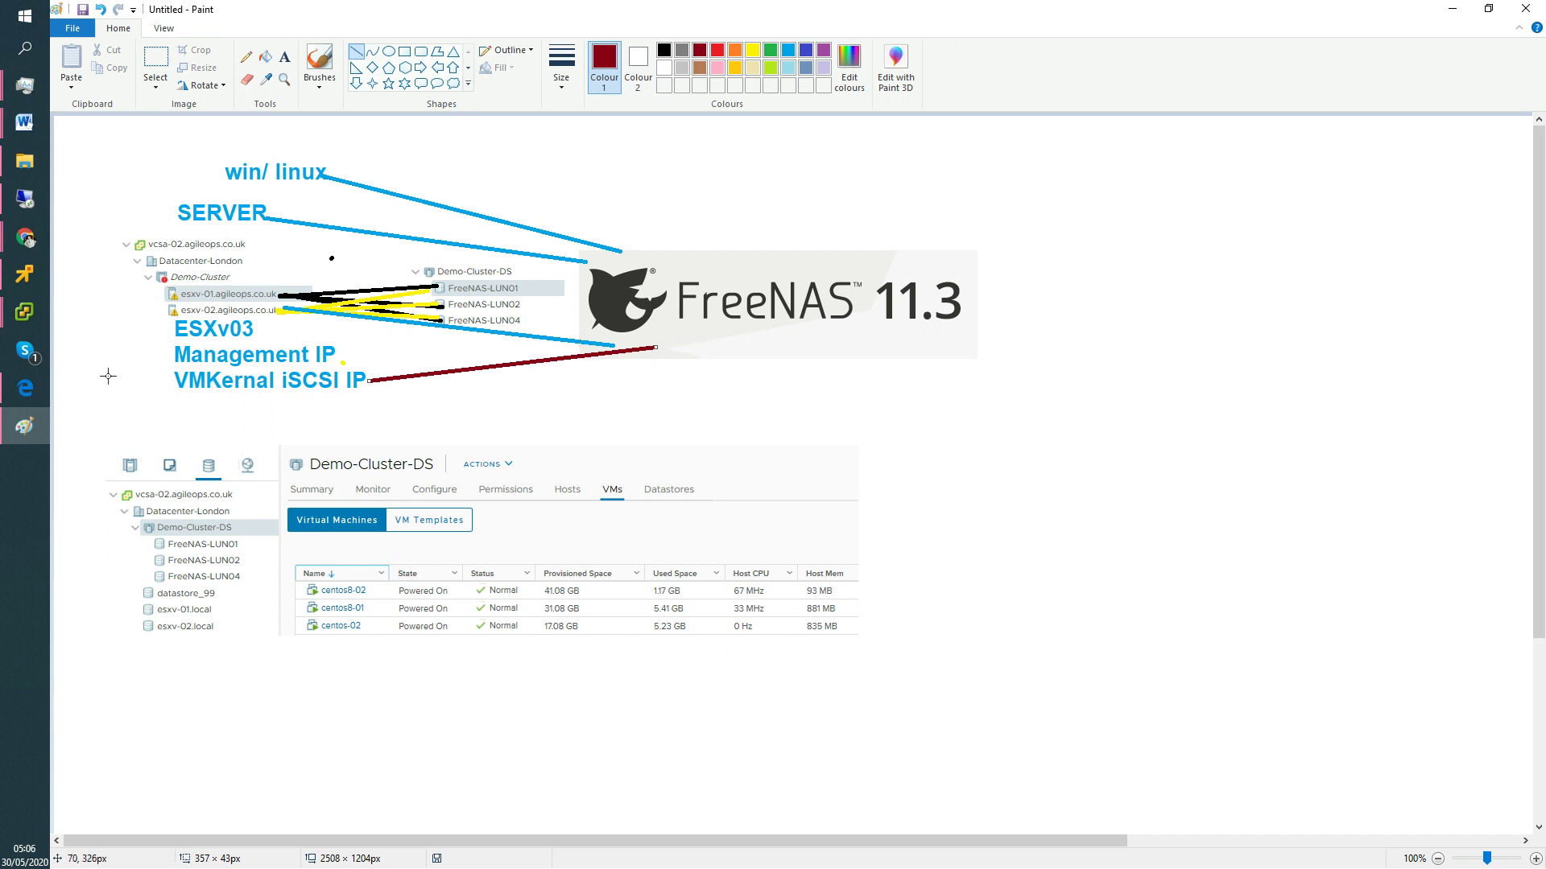
click(165, 377)
Create a text box right of FreeNAS with step 1, 'Add A vmkernal port for iscsi'.
click(286, 57)
drag(1028, 272, 1405, 449)
text(1.)
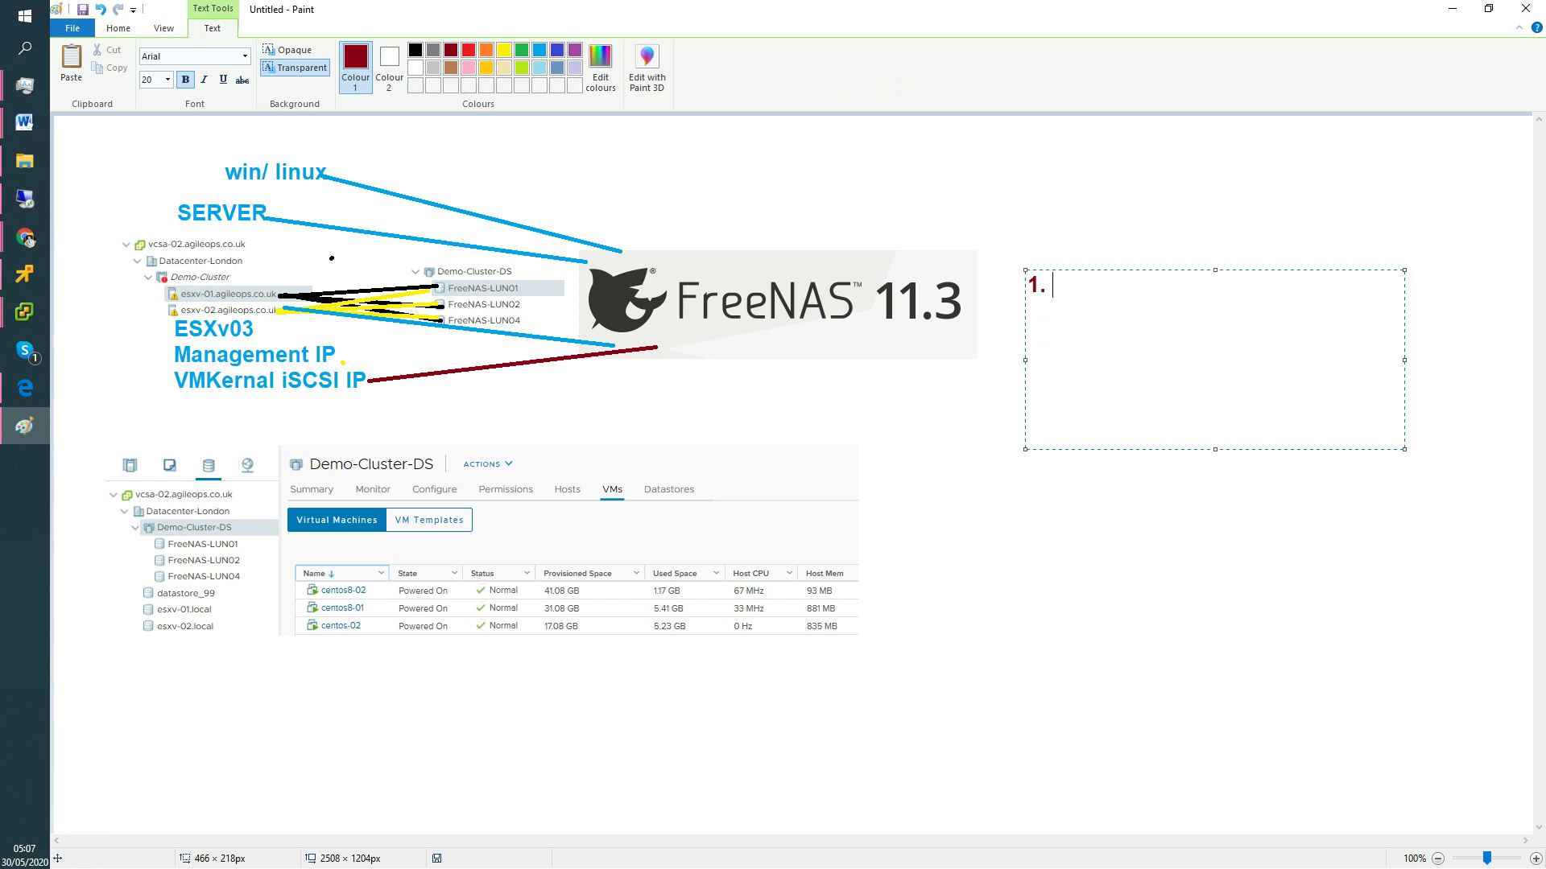
text( Add A vmke)
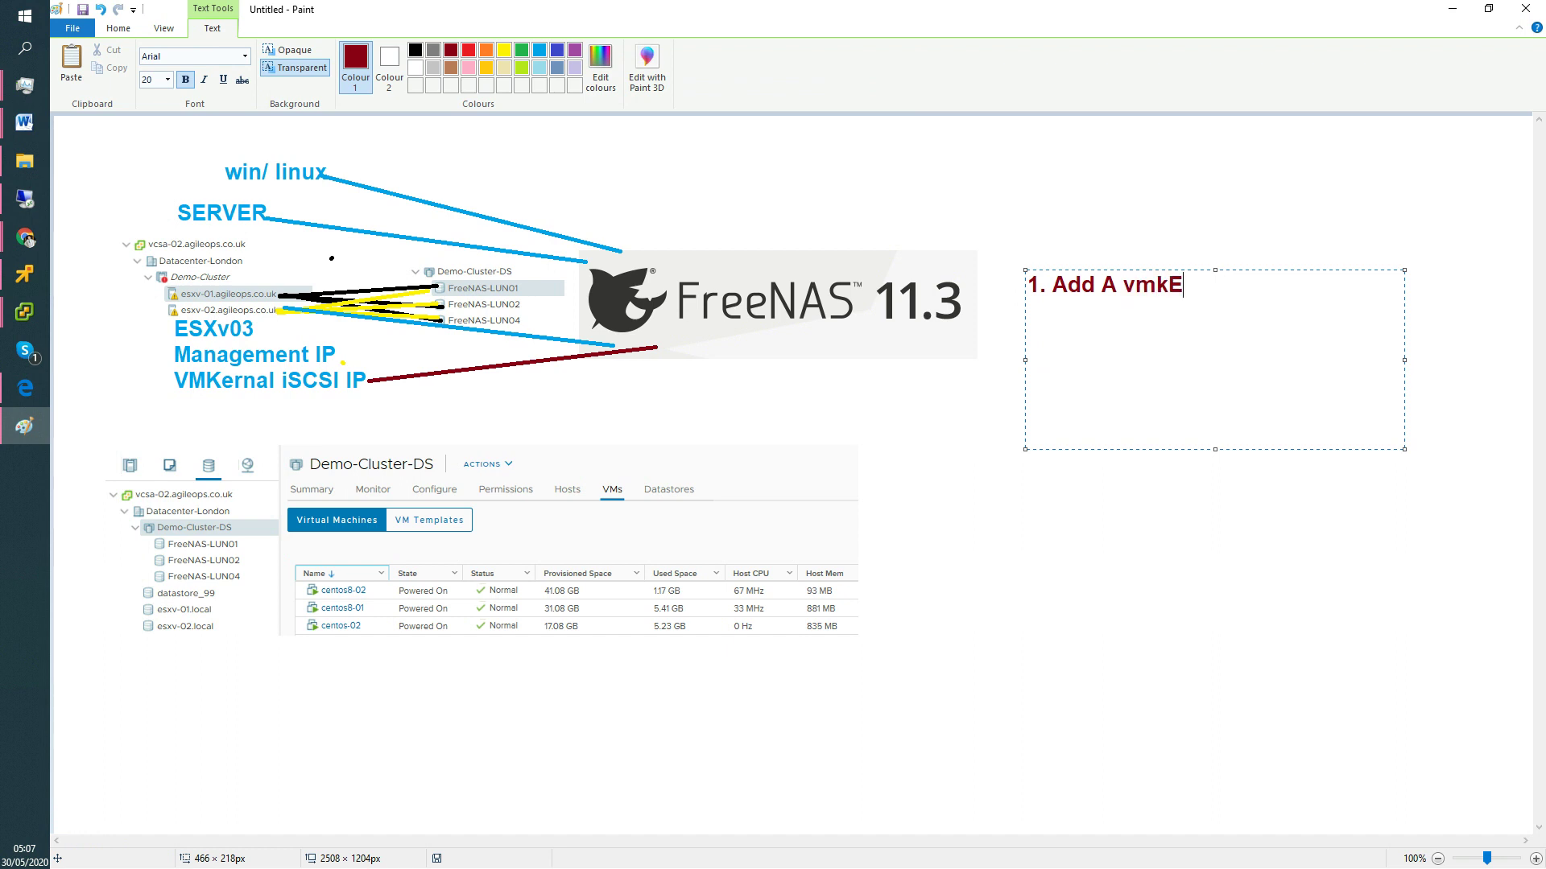
key(BackSpace)
text(ernal port for )
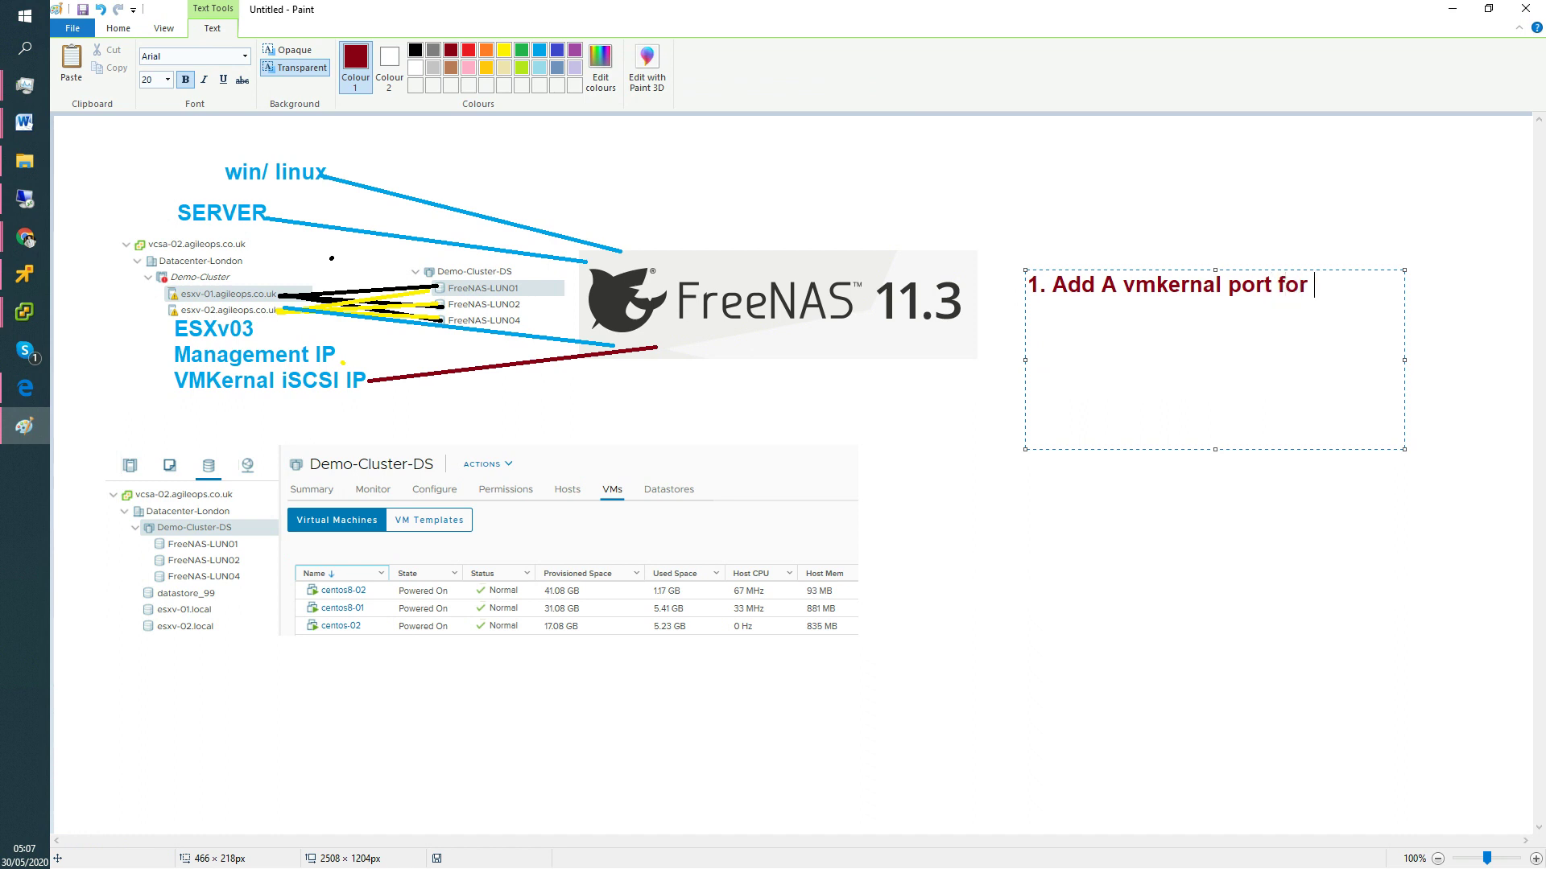
text(iscsi)
key(Return)
Type step 2, adding the iSCSI software initiator, and step 3, adding the FreeNAS IP dynamically.
text(.2)
key(BackSpace)
key(BackSpace)
text(2. Ad)
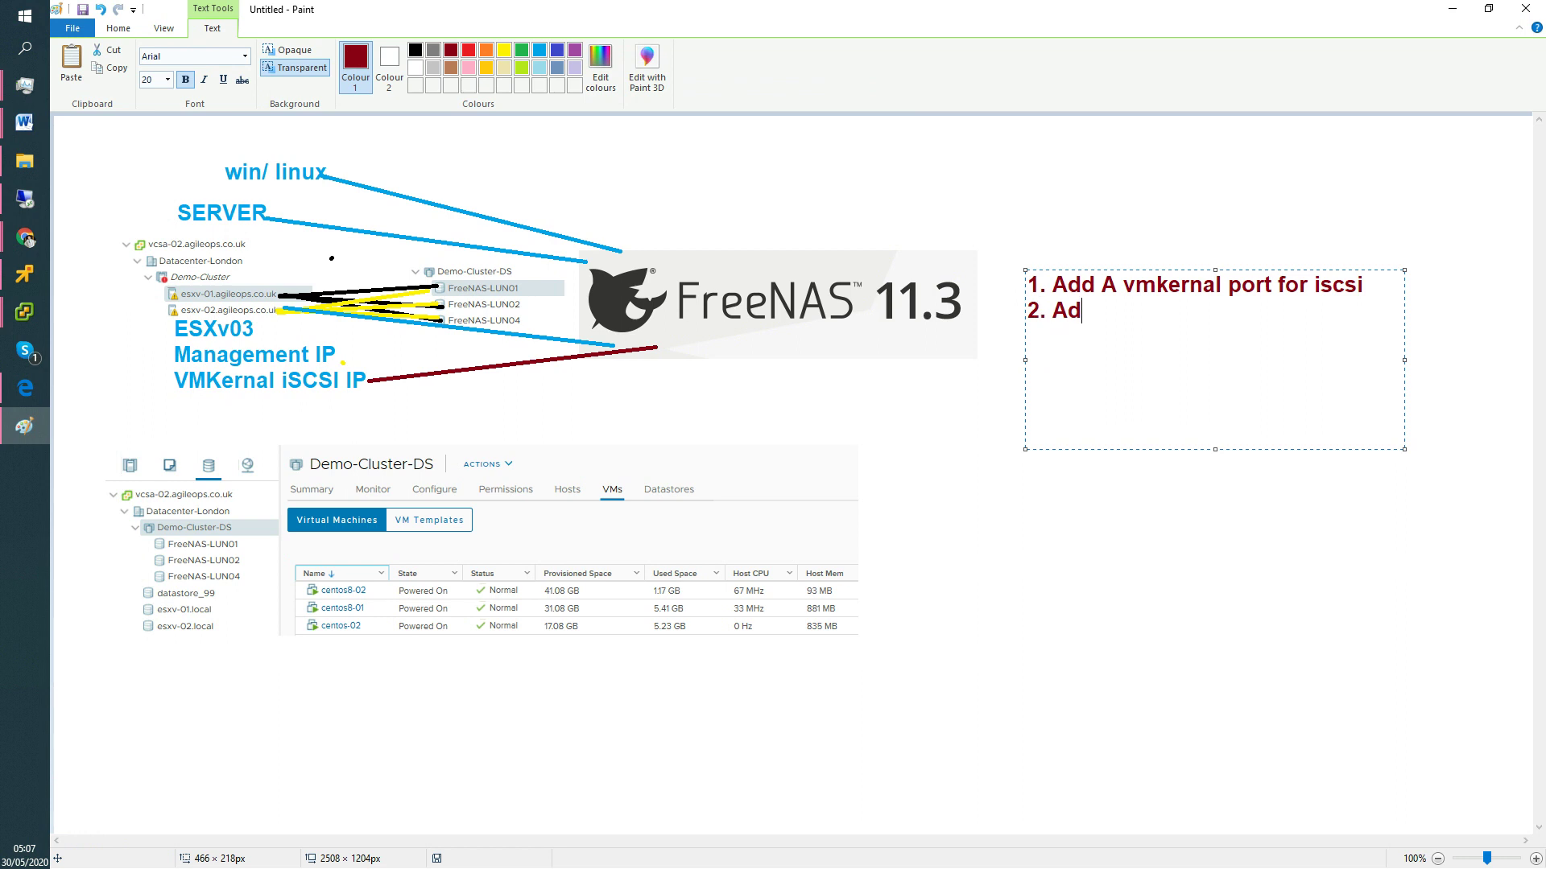
text(d a iSCIS sofware I)
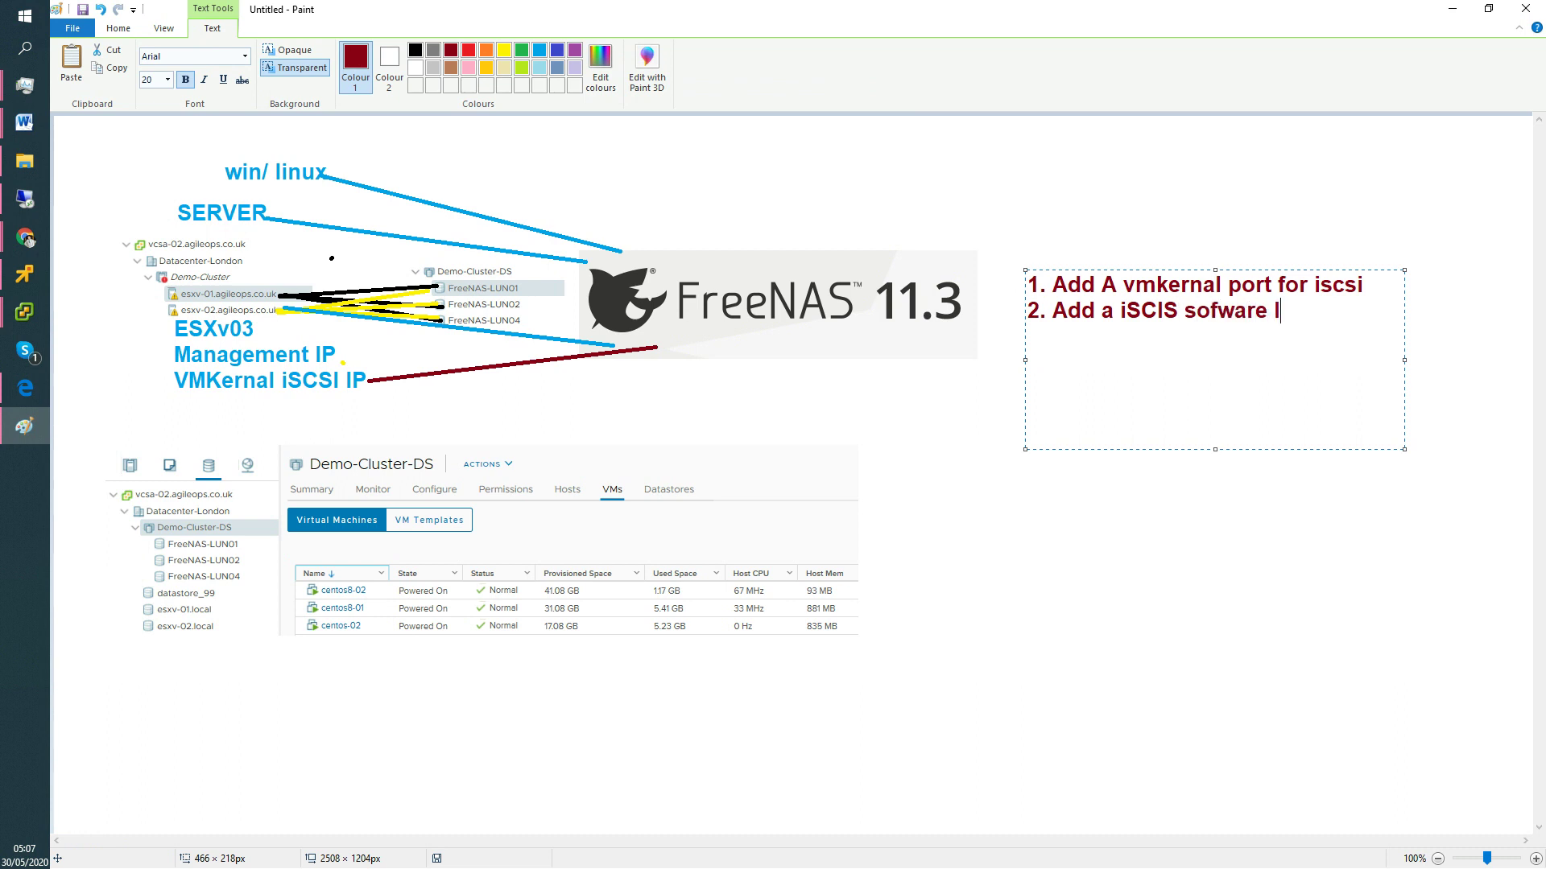
text(niatiar)
key(BackSpace)
text(tor)
text(3. A)
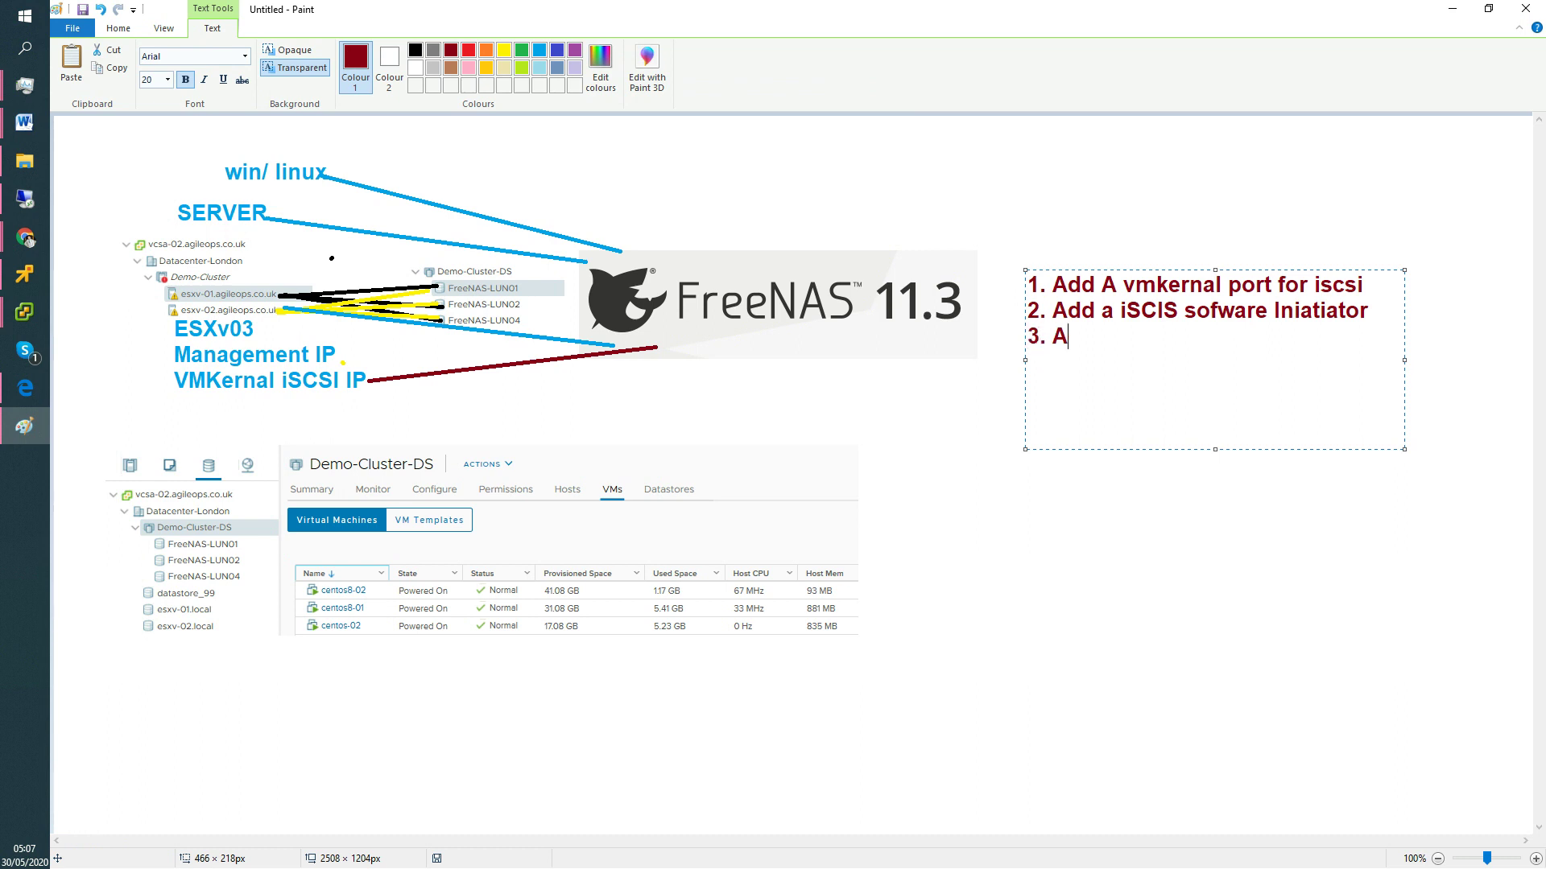
text(dding the FE)
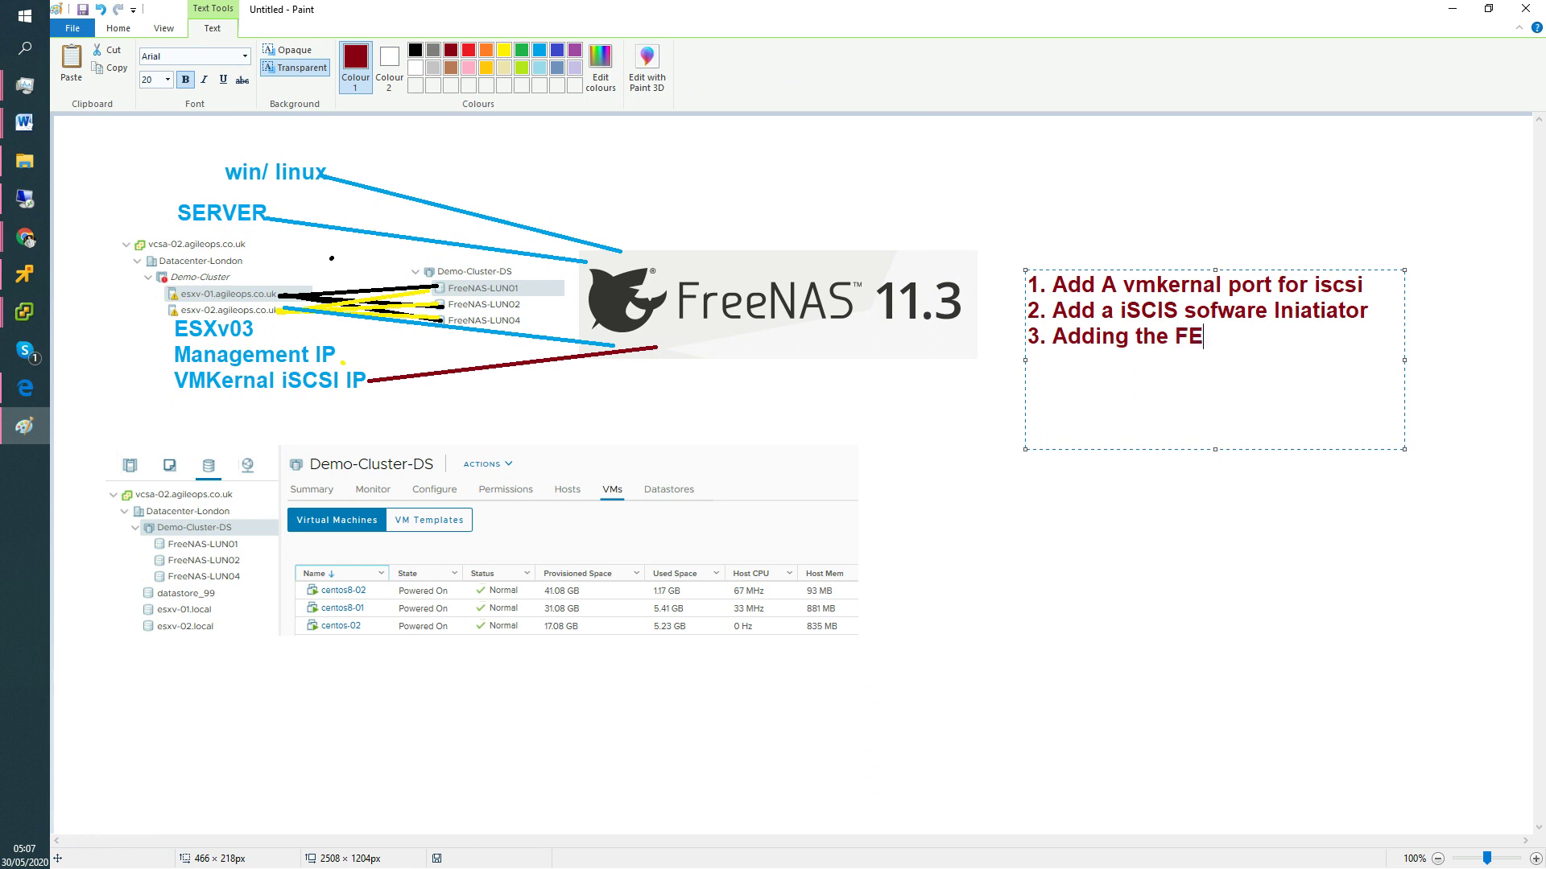
key(BackSpace)
text(reeNAS IP addres)
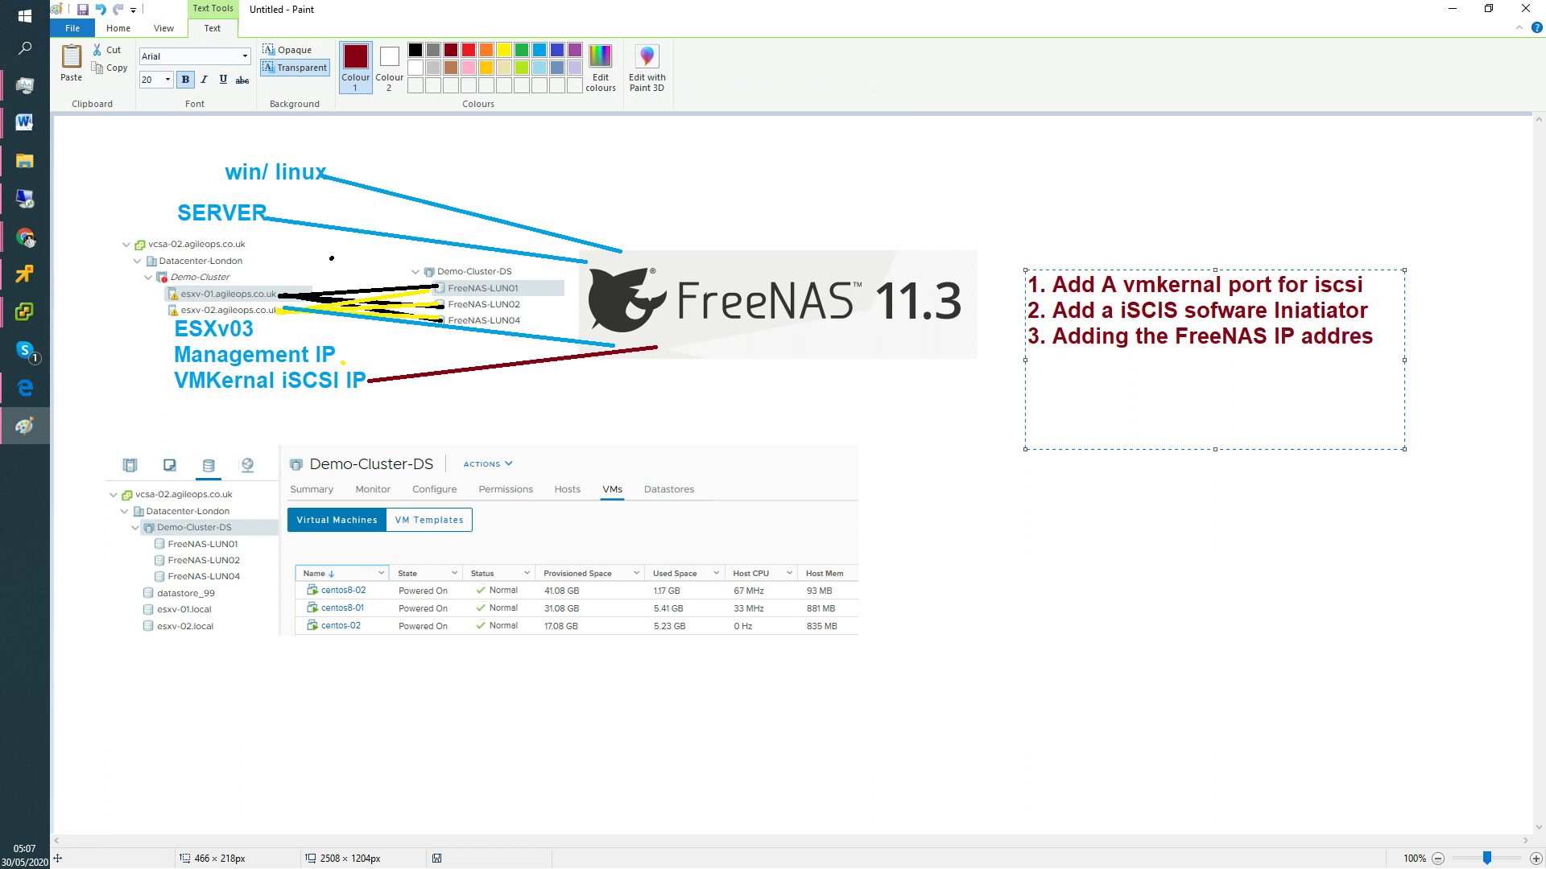
text( Dynamic)
Type step 4, 'Rescan the storage adapter/ devices', and step 5, 'Provision the datastore05-lun05 (25 GB)'.
key(Return)
text(Res)
key(BackSpace)
key(BackSpace)
key(BackSpace)
text(4. R)
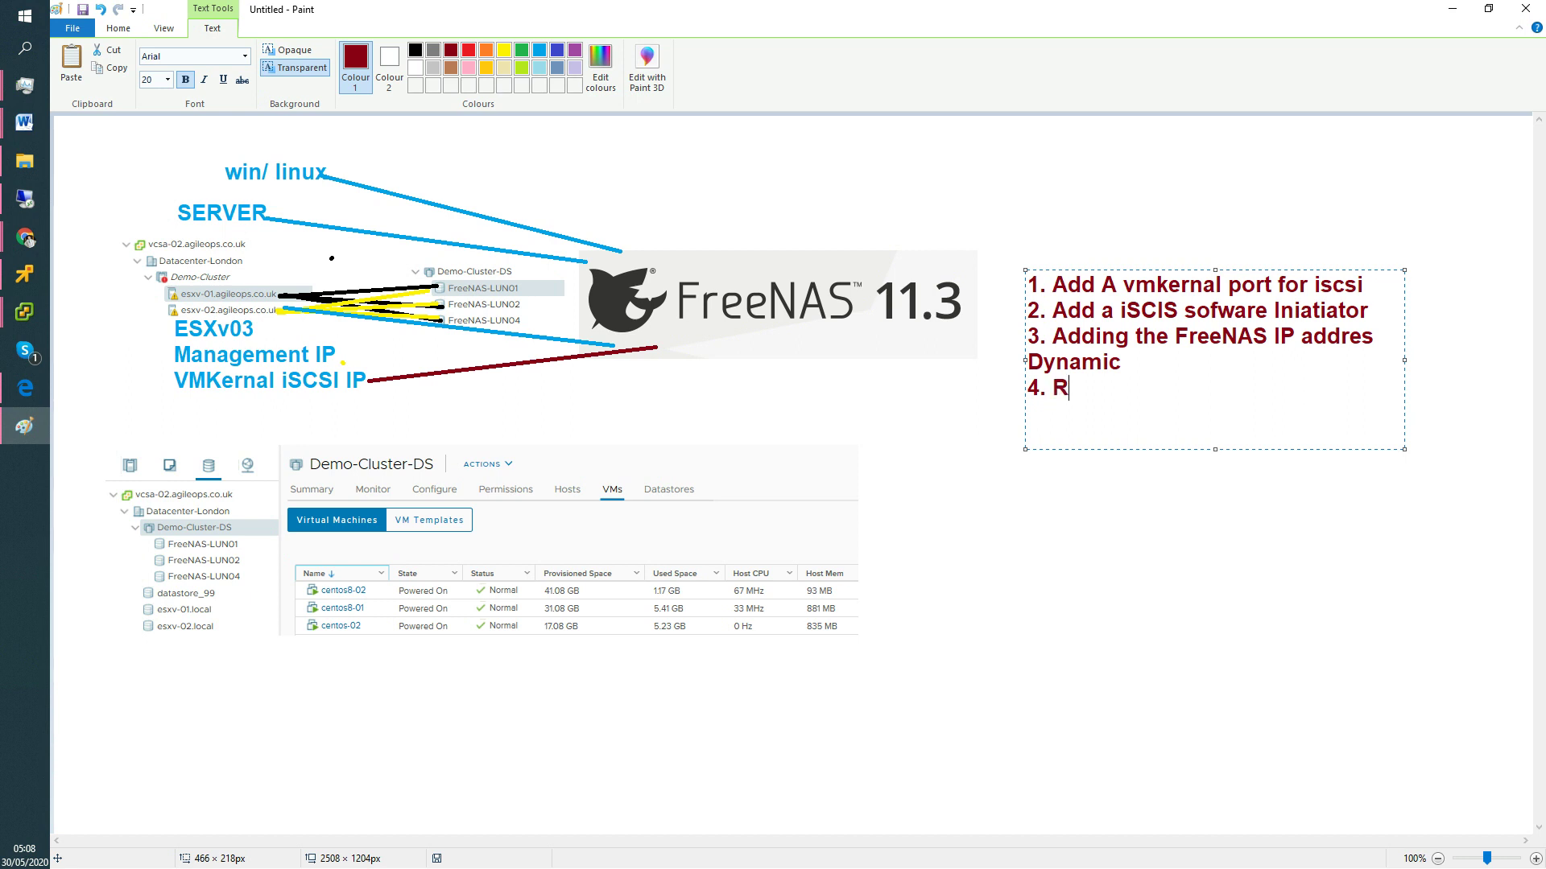
text(esc)
key(BackSpace)
text(scan the De)
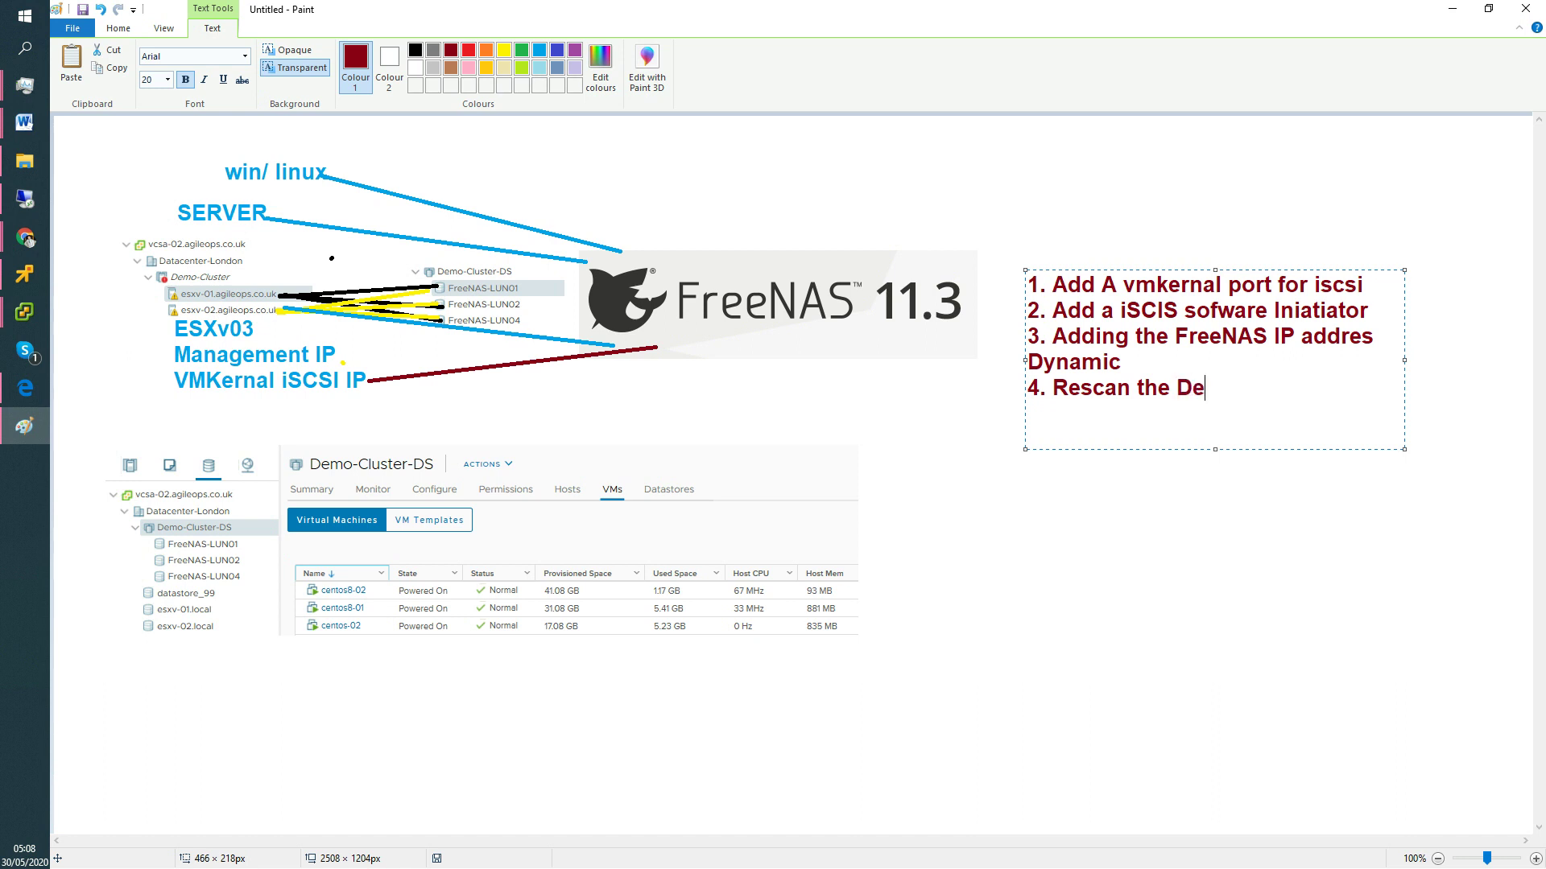
key(BackSpace)
key(BackSpace)
text(storage ada)
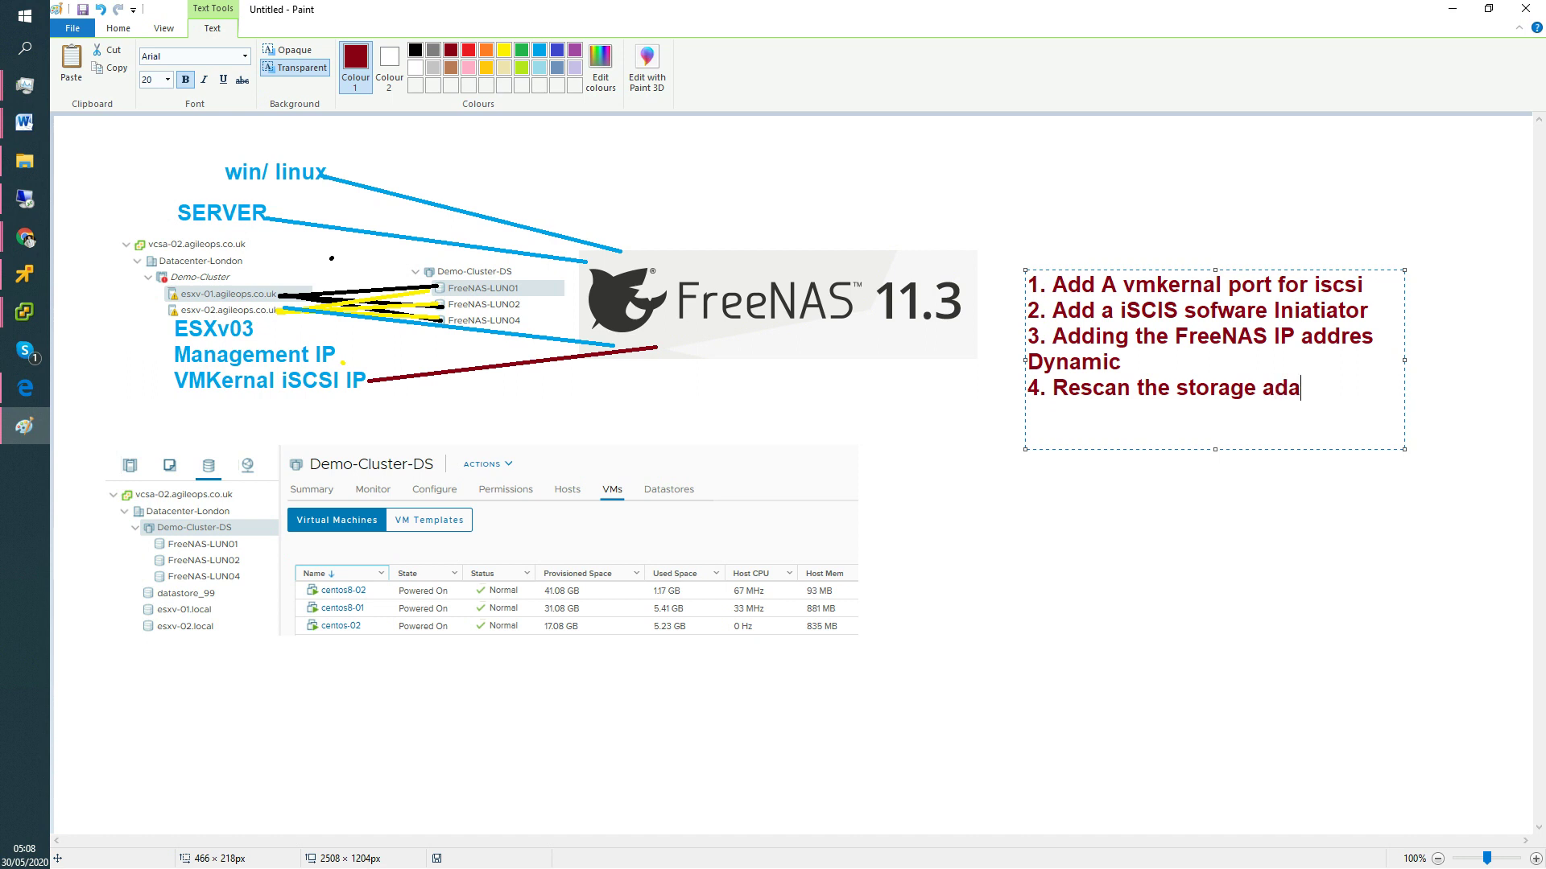
text(pter/ devices )
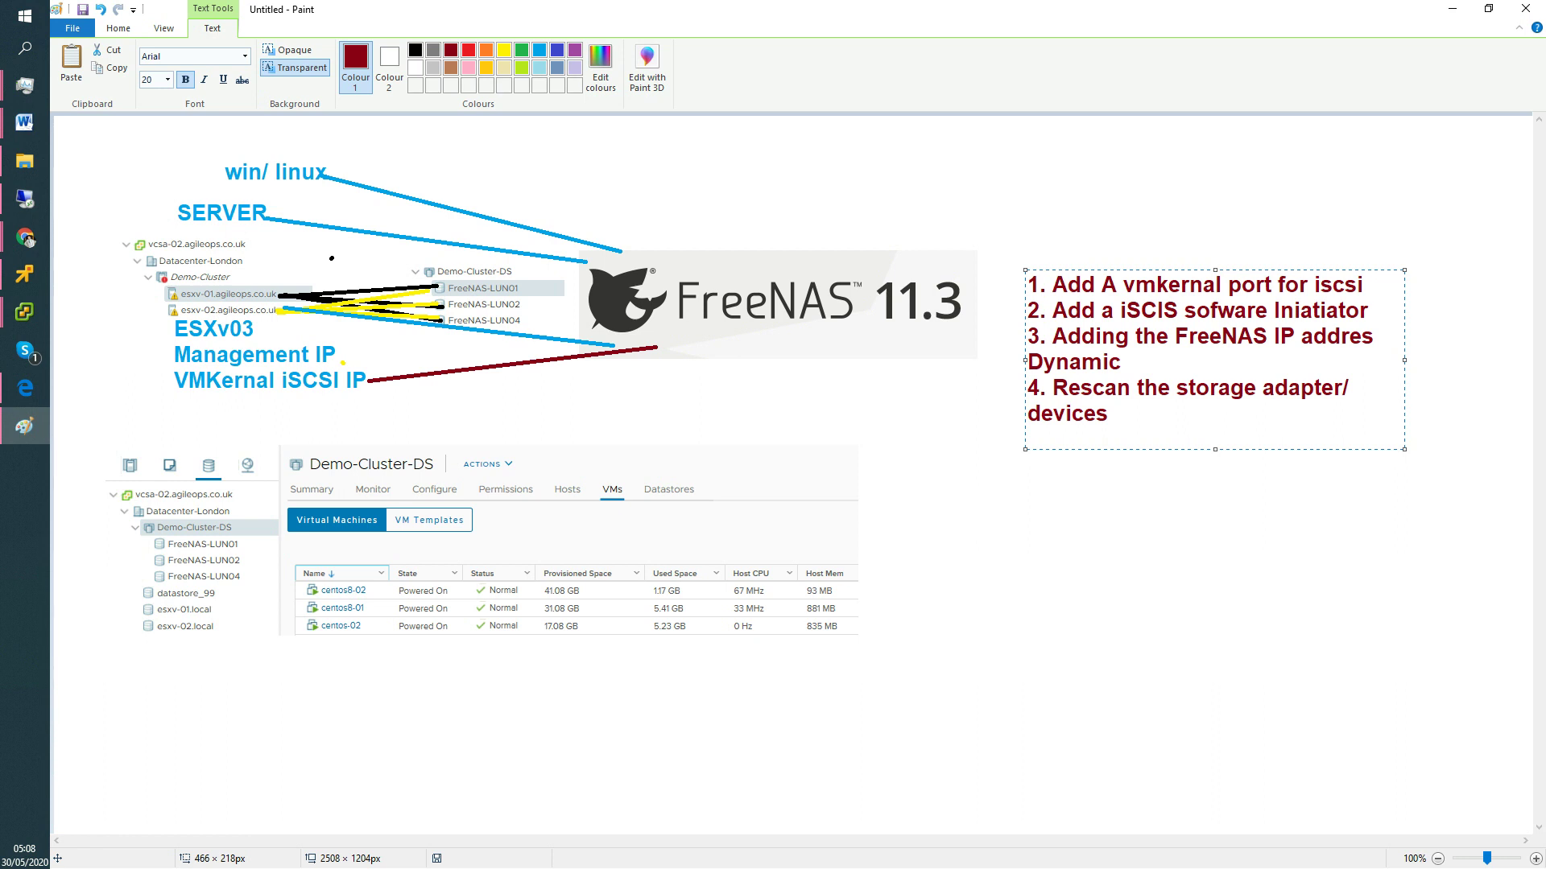
text(5. Provision the datast)
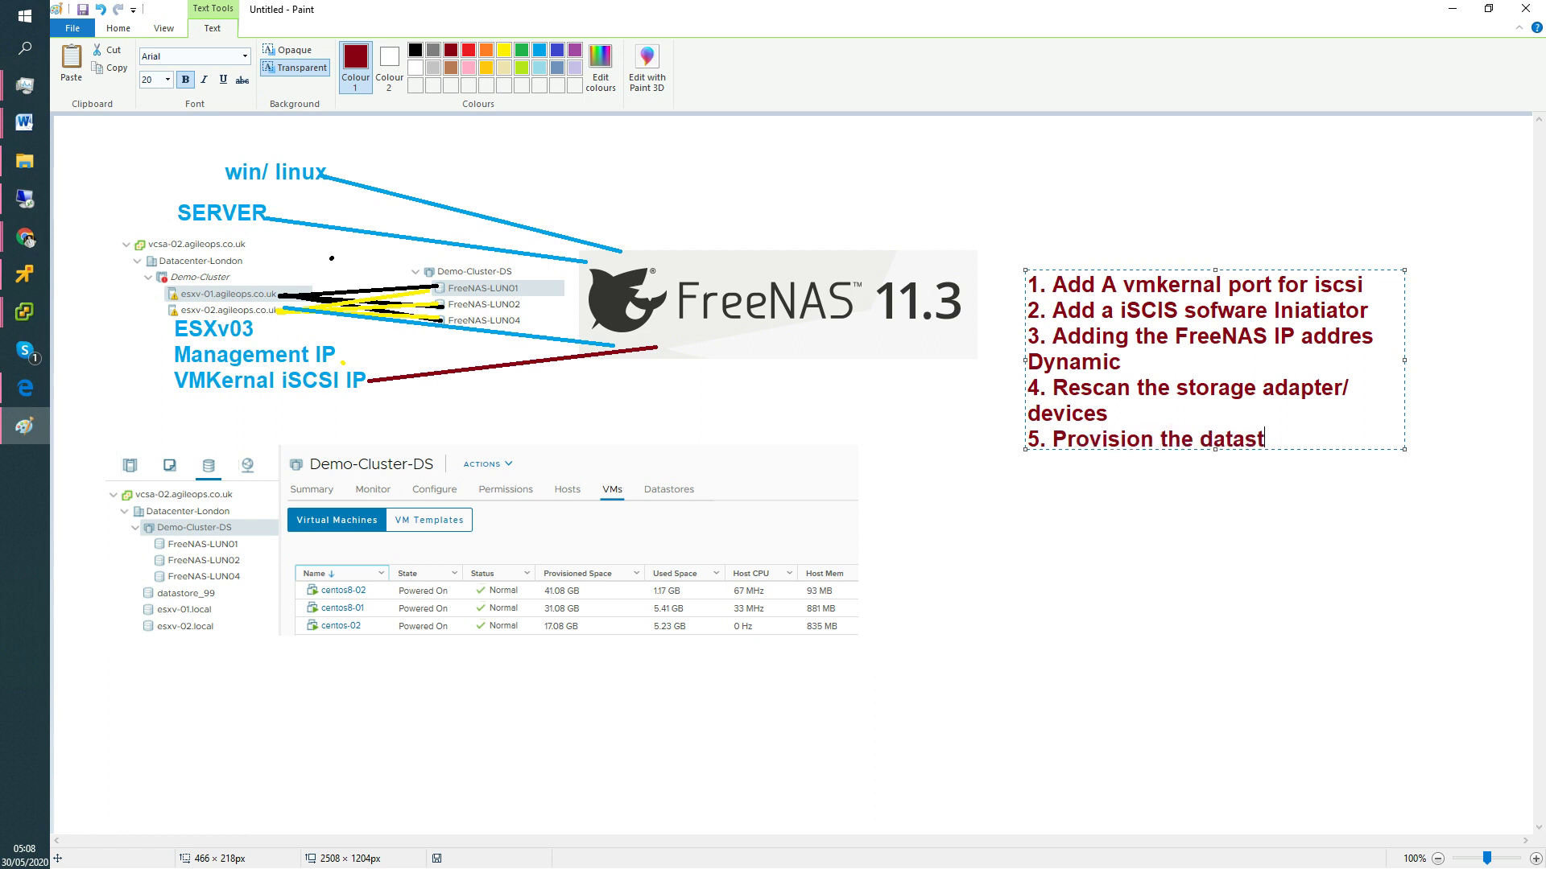
text(ore05-lun05 )
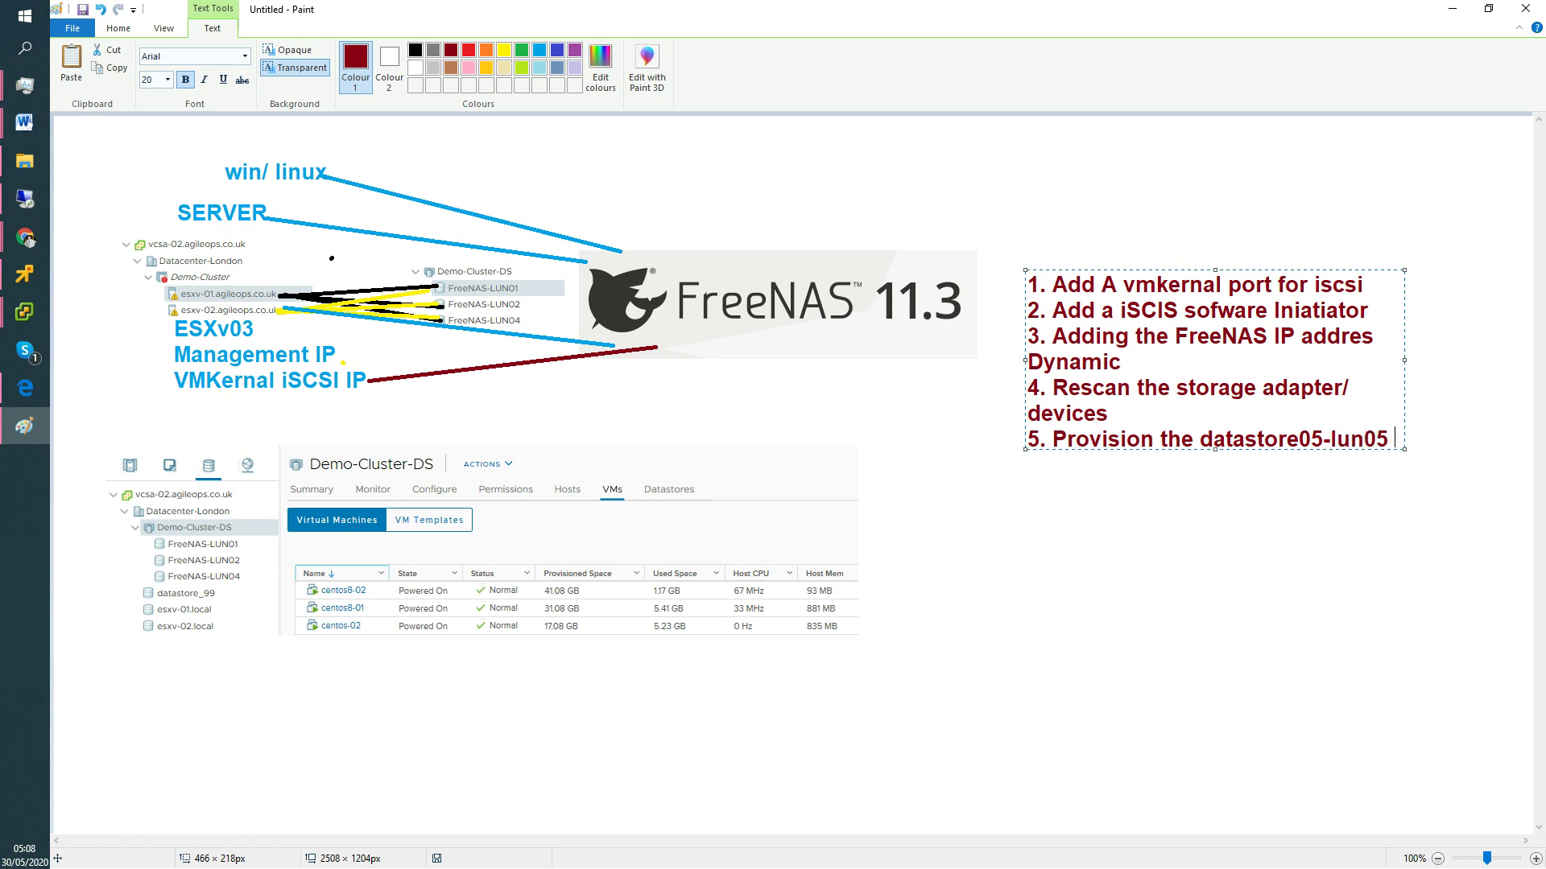
text((25 GB))
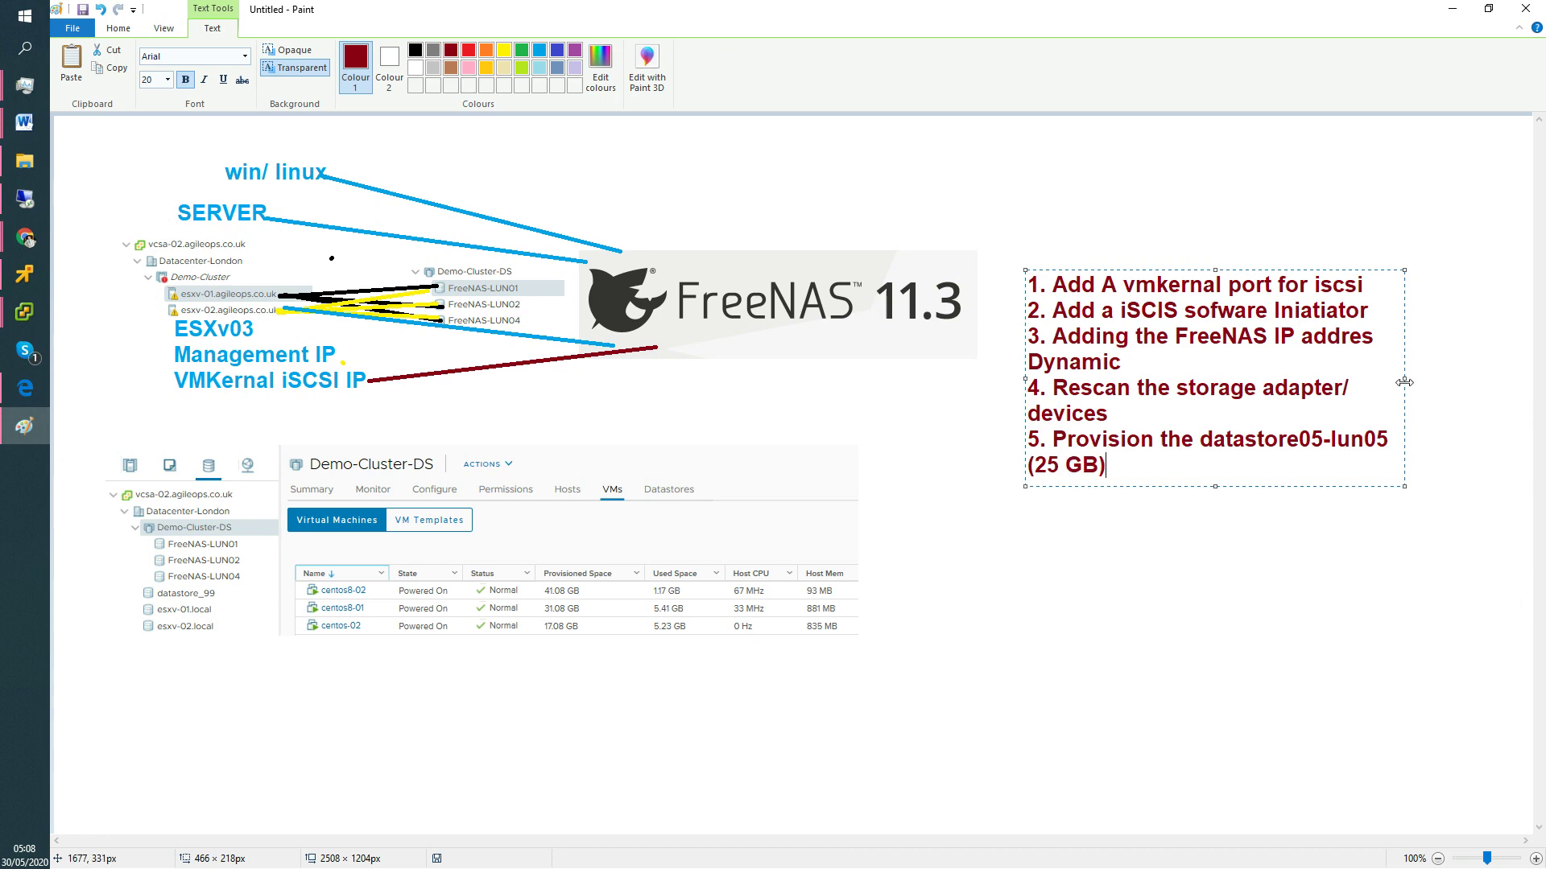
Widen the text box so each step fits one line, then launch cmd via Win+R.
drag(1404, 378, 1508, 375)
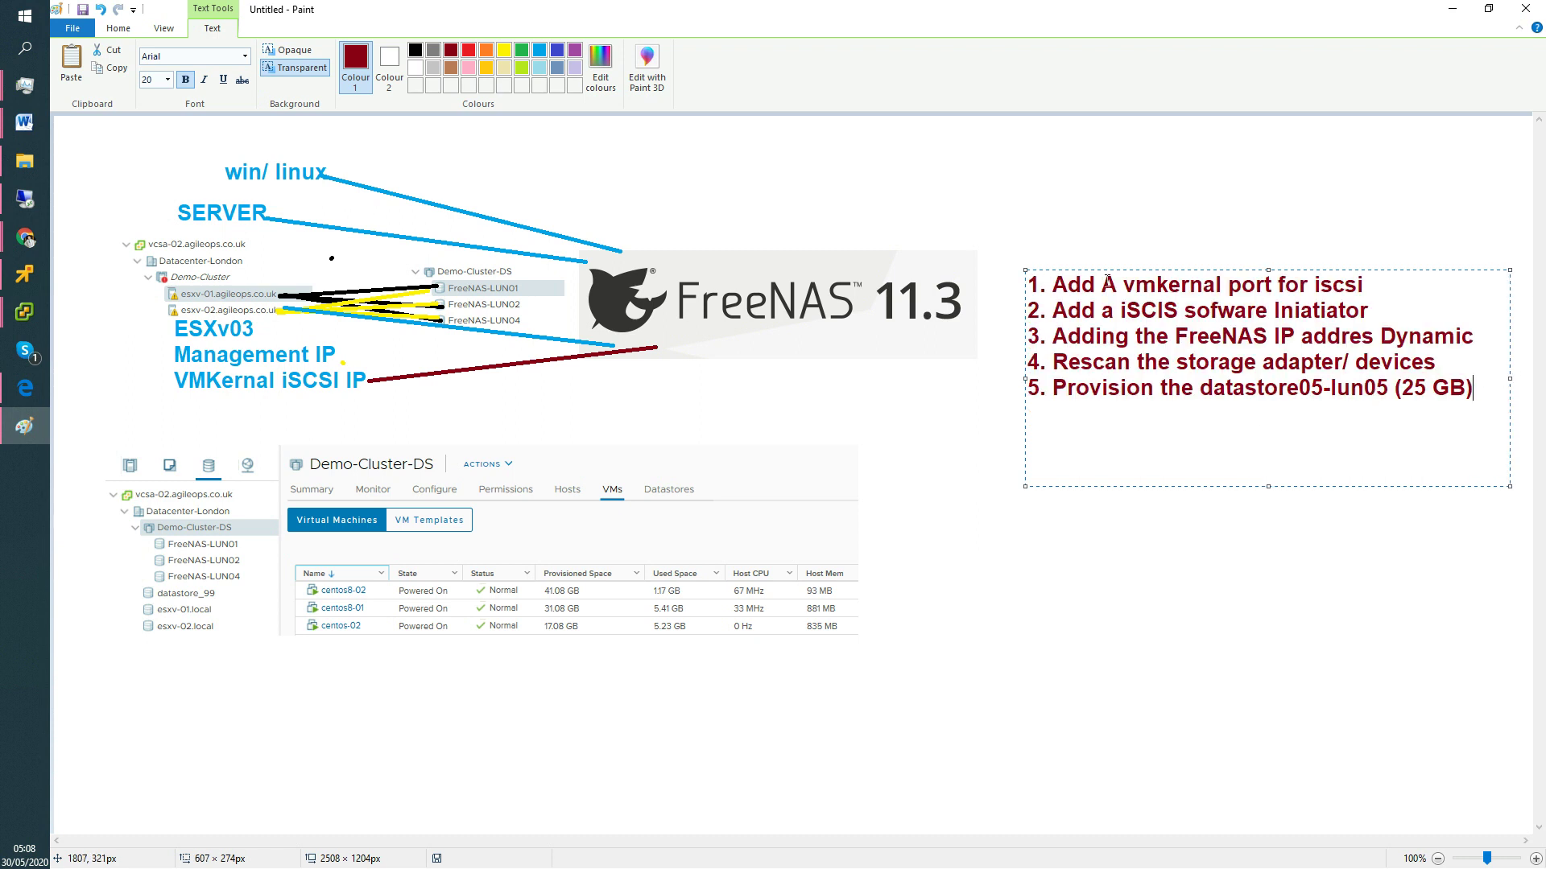
click(1369, 291)
key(super+r)
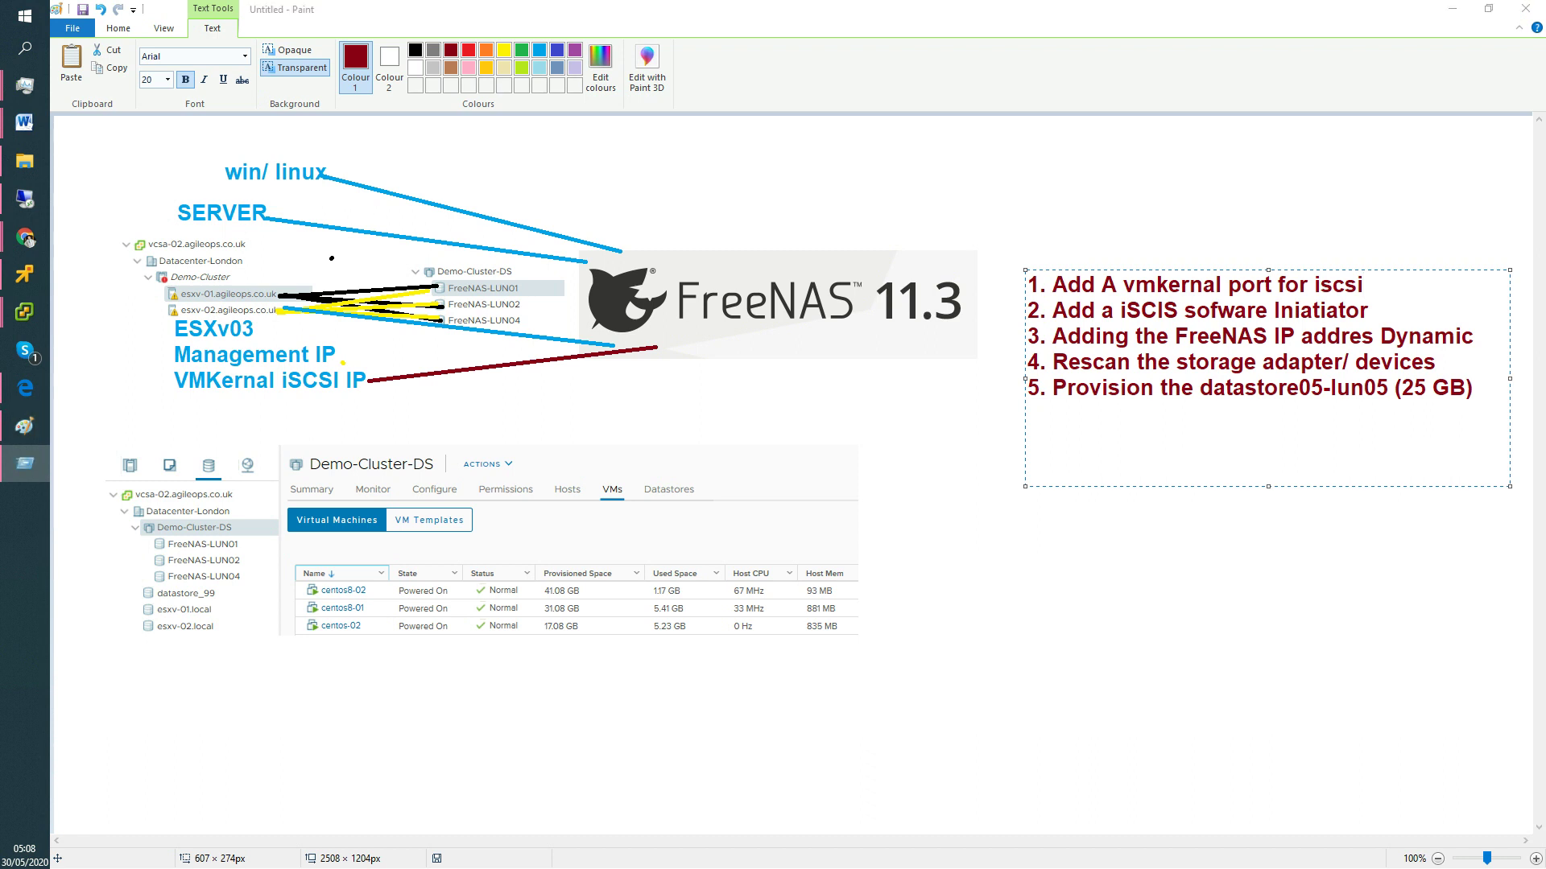
key(Return)
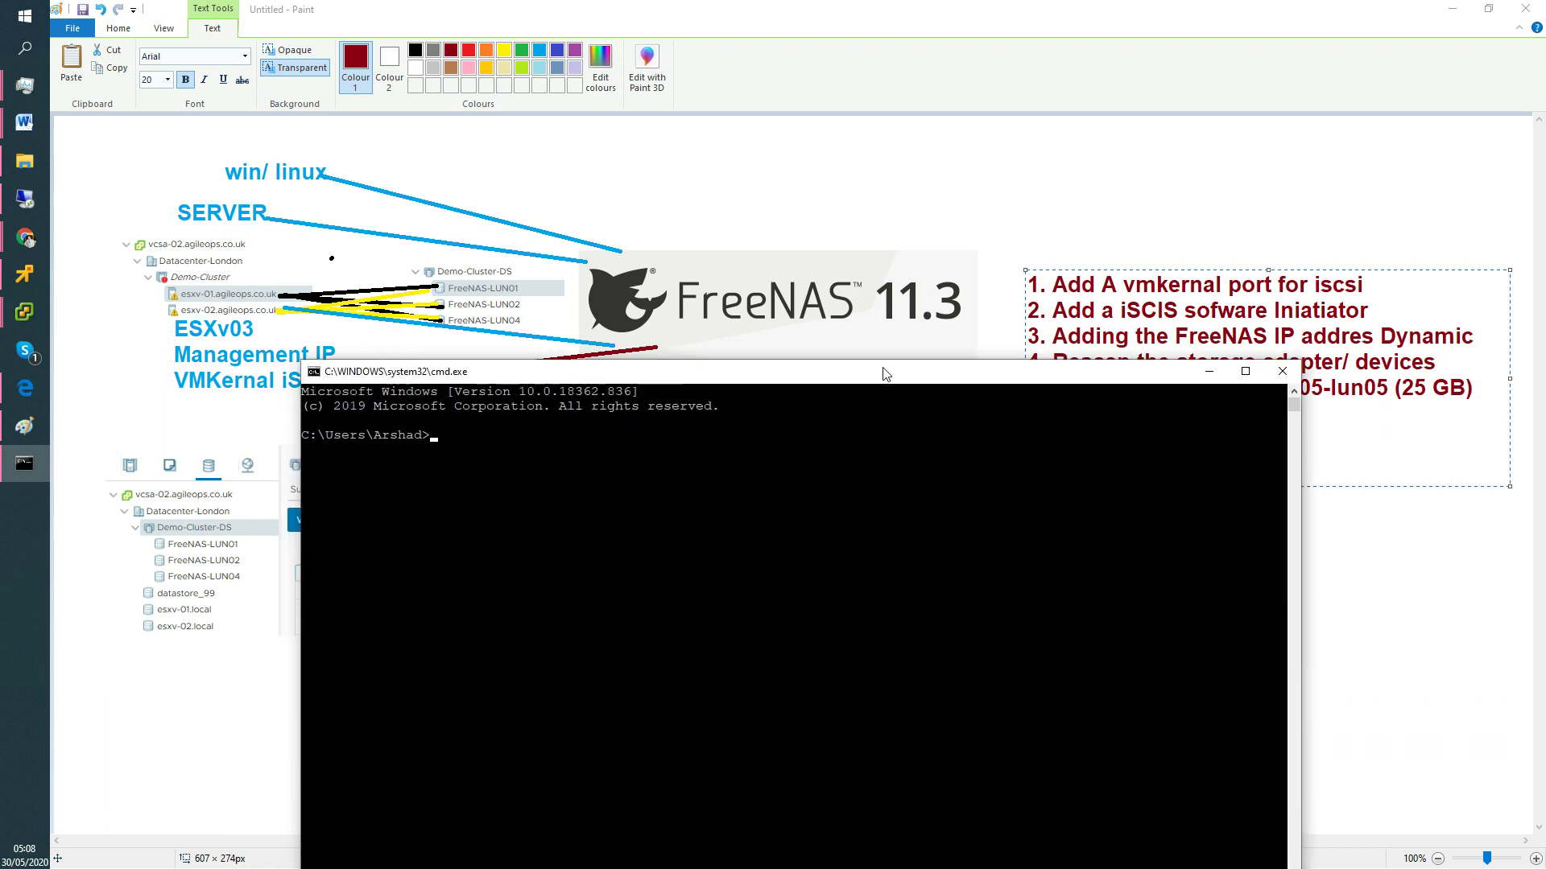
Use nslookup in Command Prompt to resolve 192.168.1.113 to esxv-03-iSCSI.agileops.co.uk.
click(838, 507)
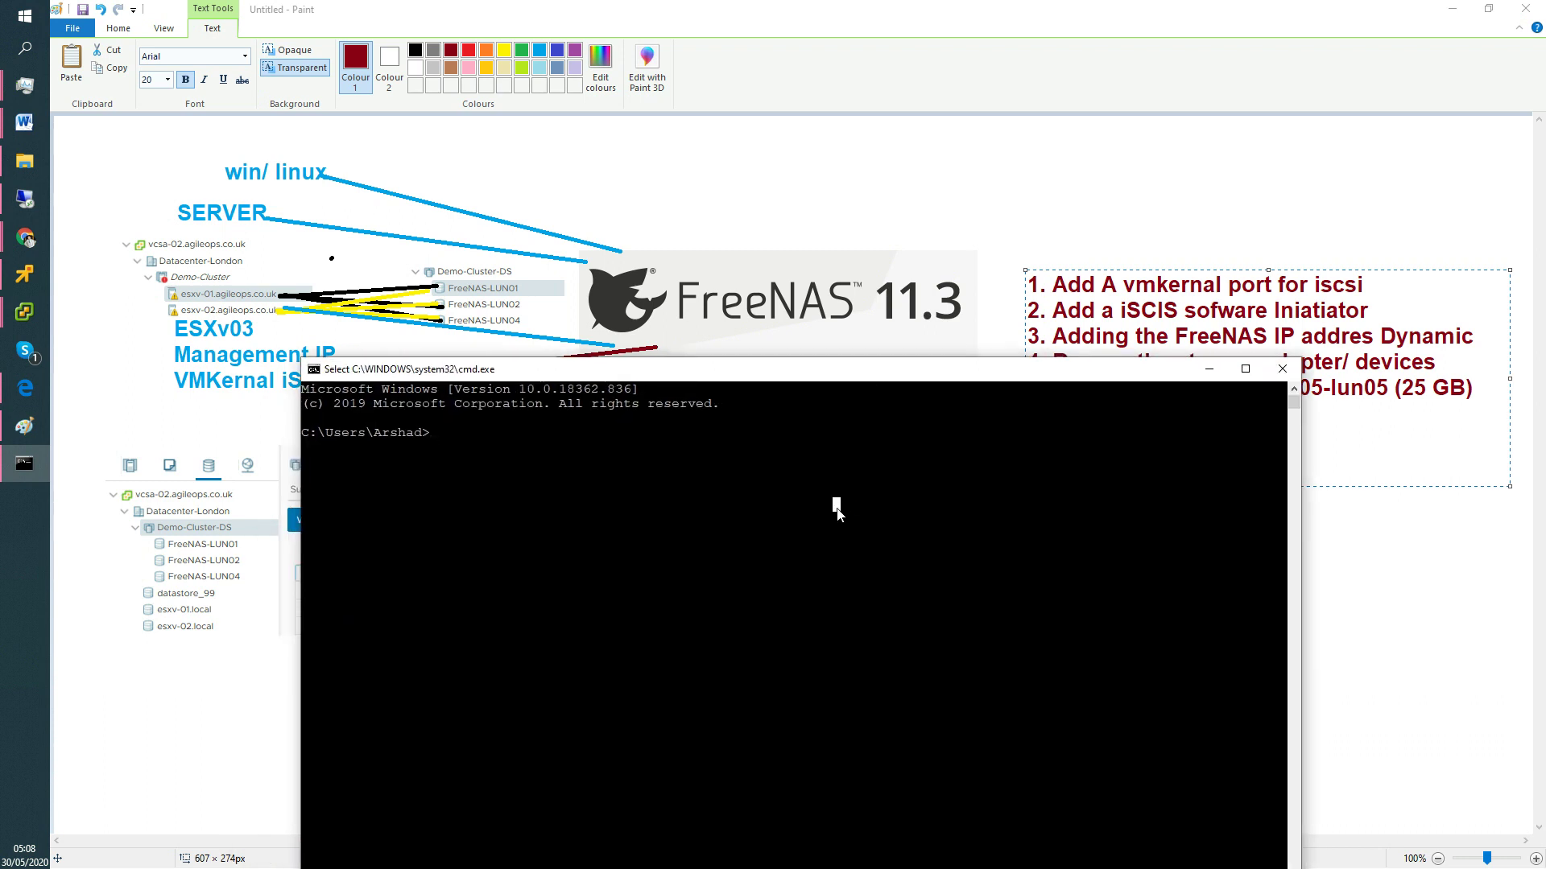
text(nslookup)
key(Return)
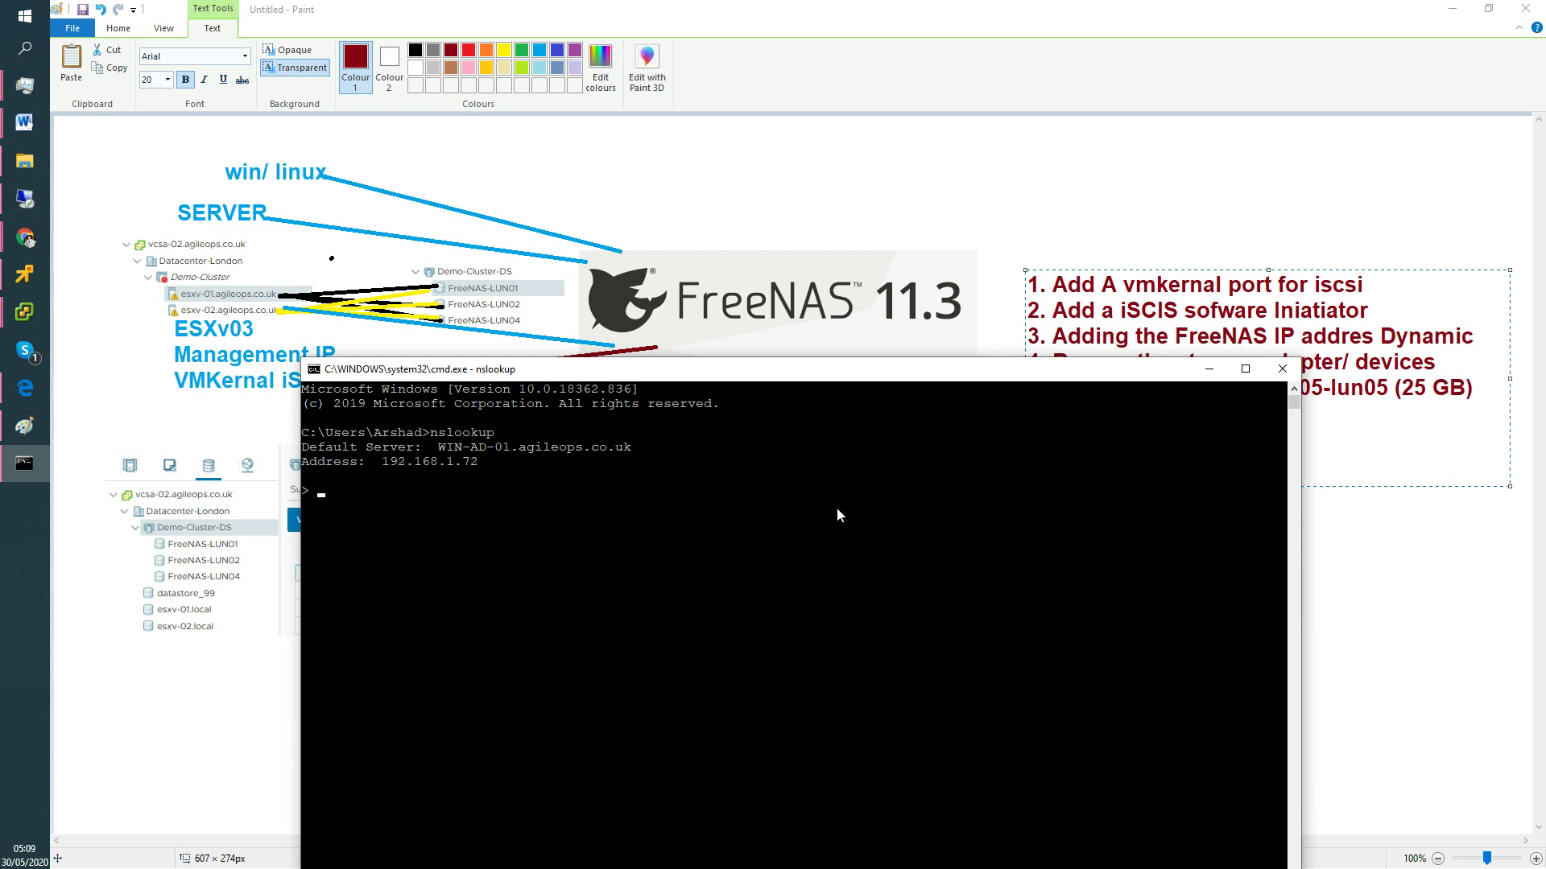
text(192.168.1.113)
key(Return)
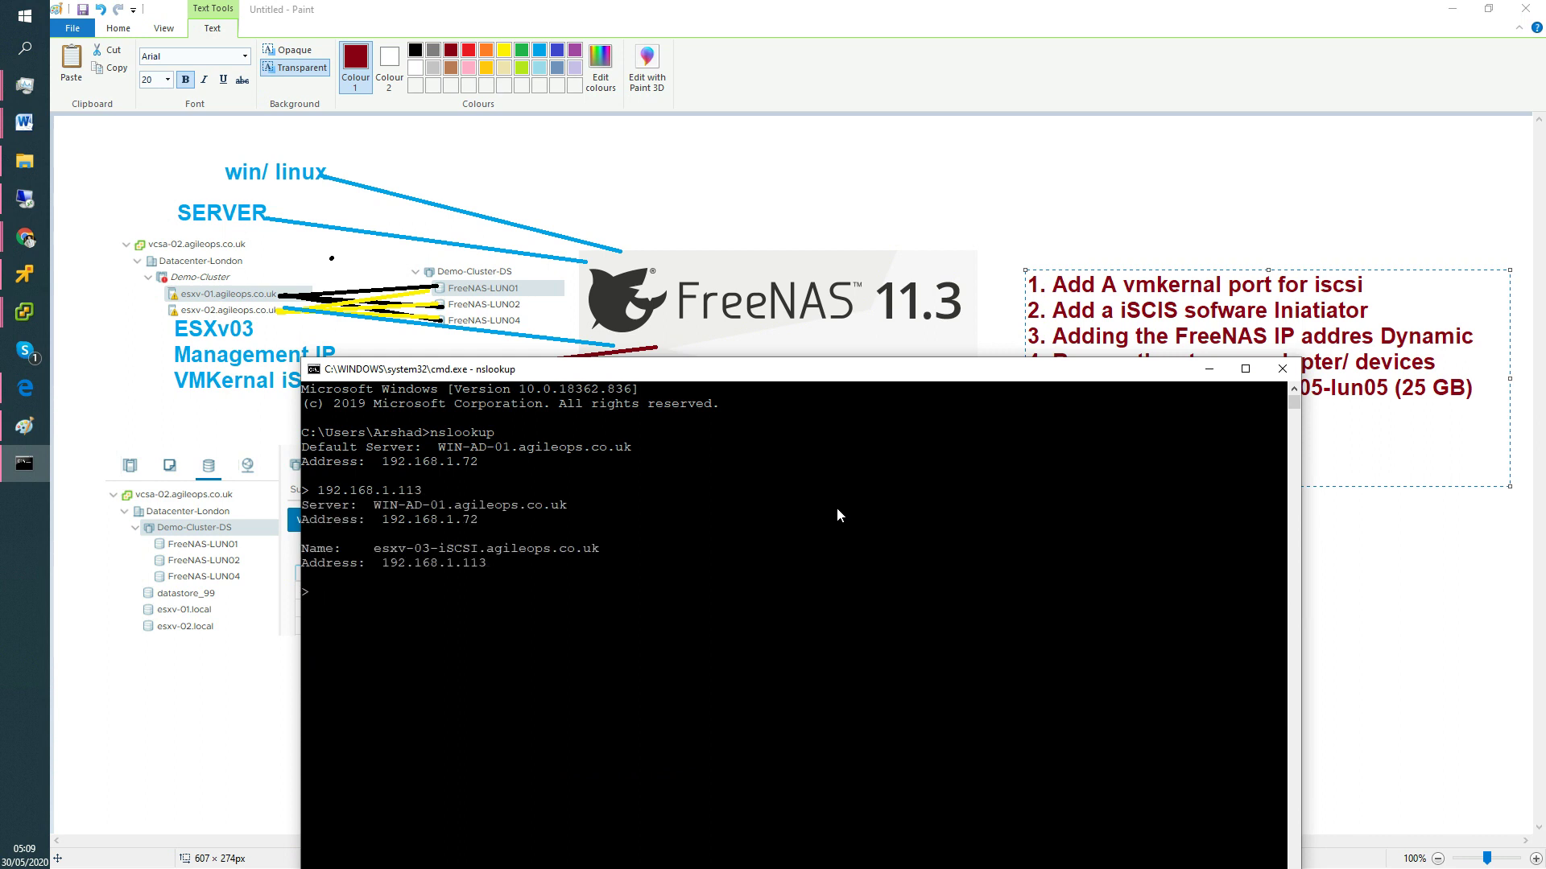
Copy the address 192.168.1.113 from the nslookup output and minimise Paint.
drag(378, 548, 478, 556)
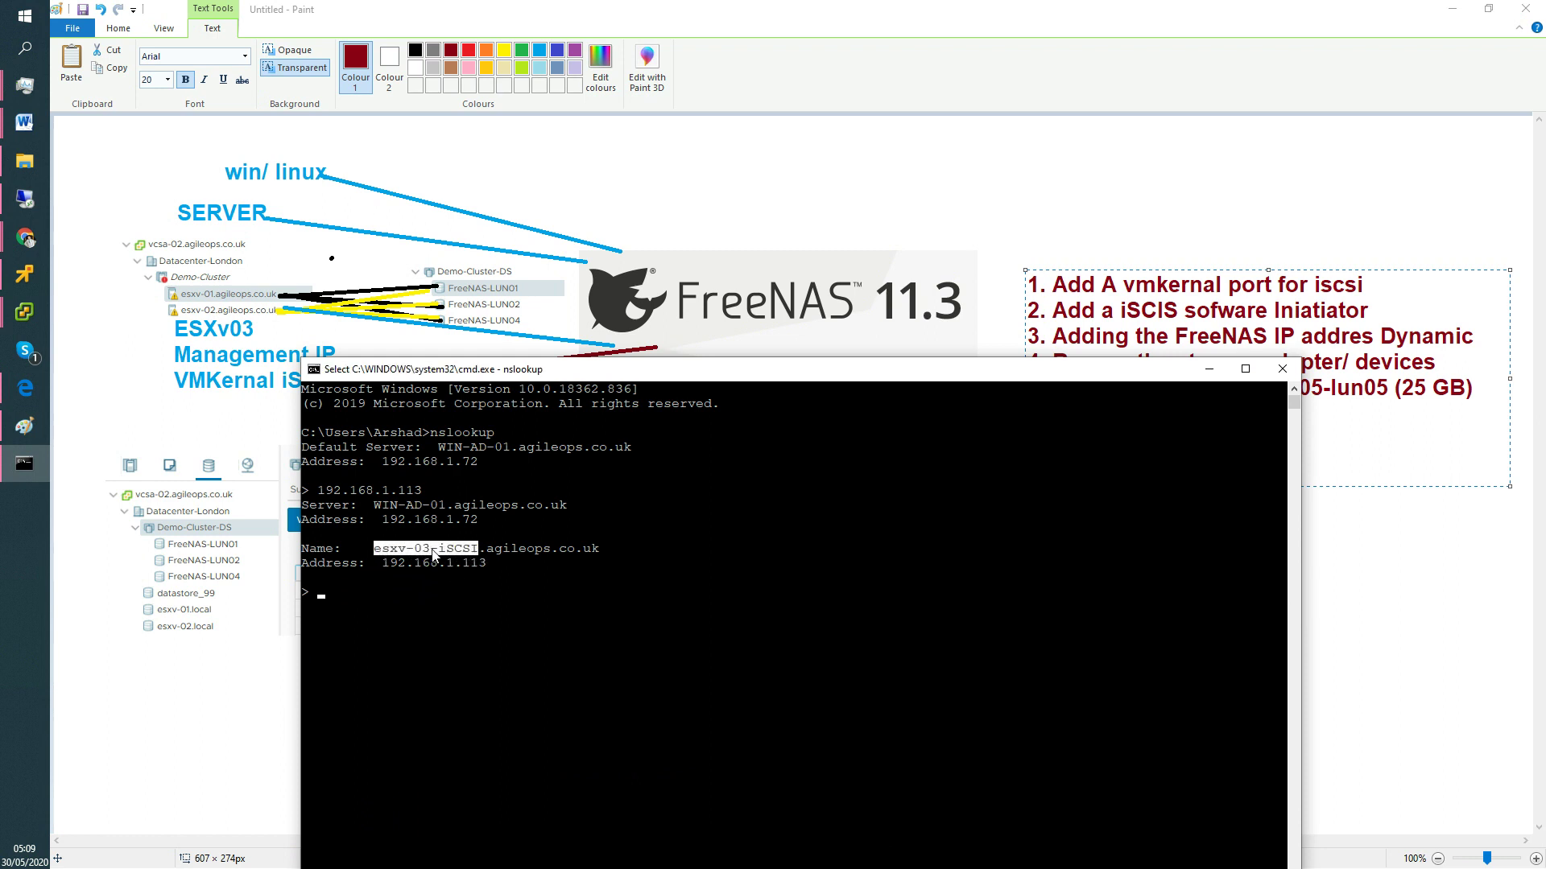
drag(385, 564, 486, 568)
right_click(501, 565)
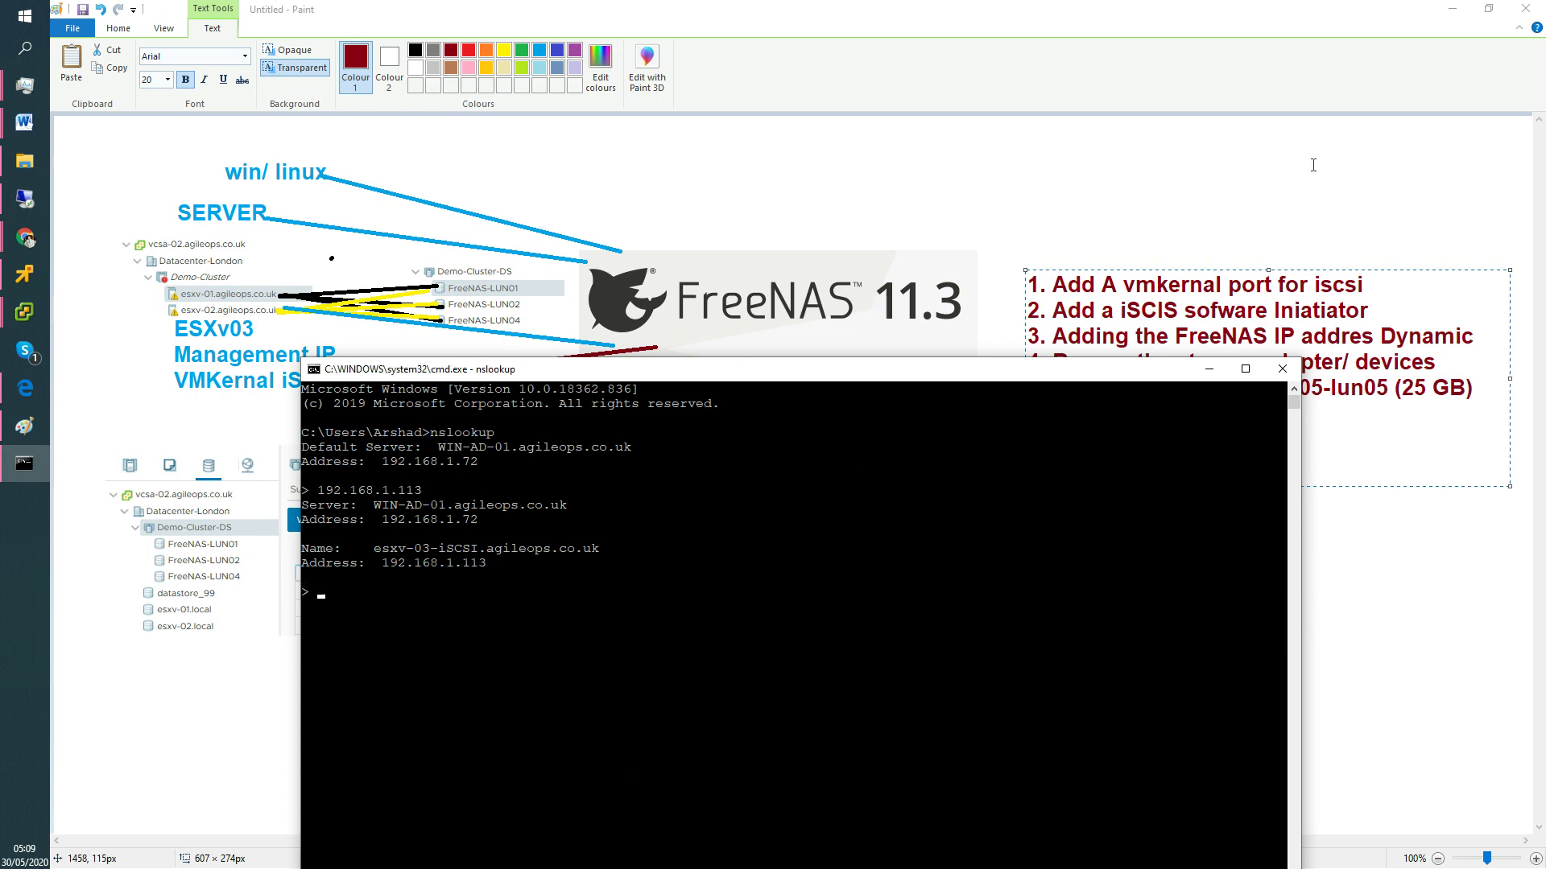
click(1460, 15)
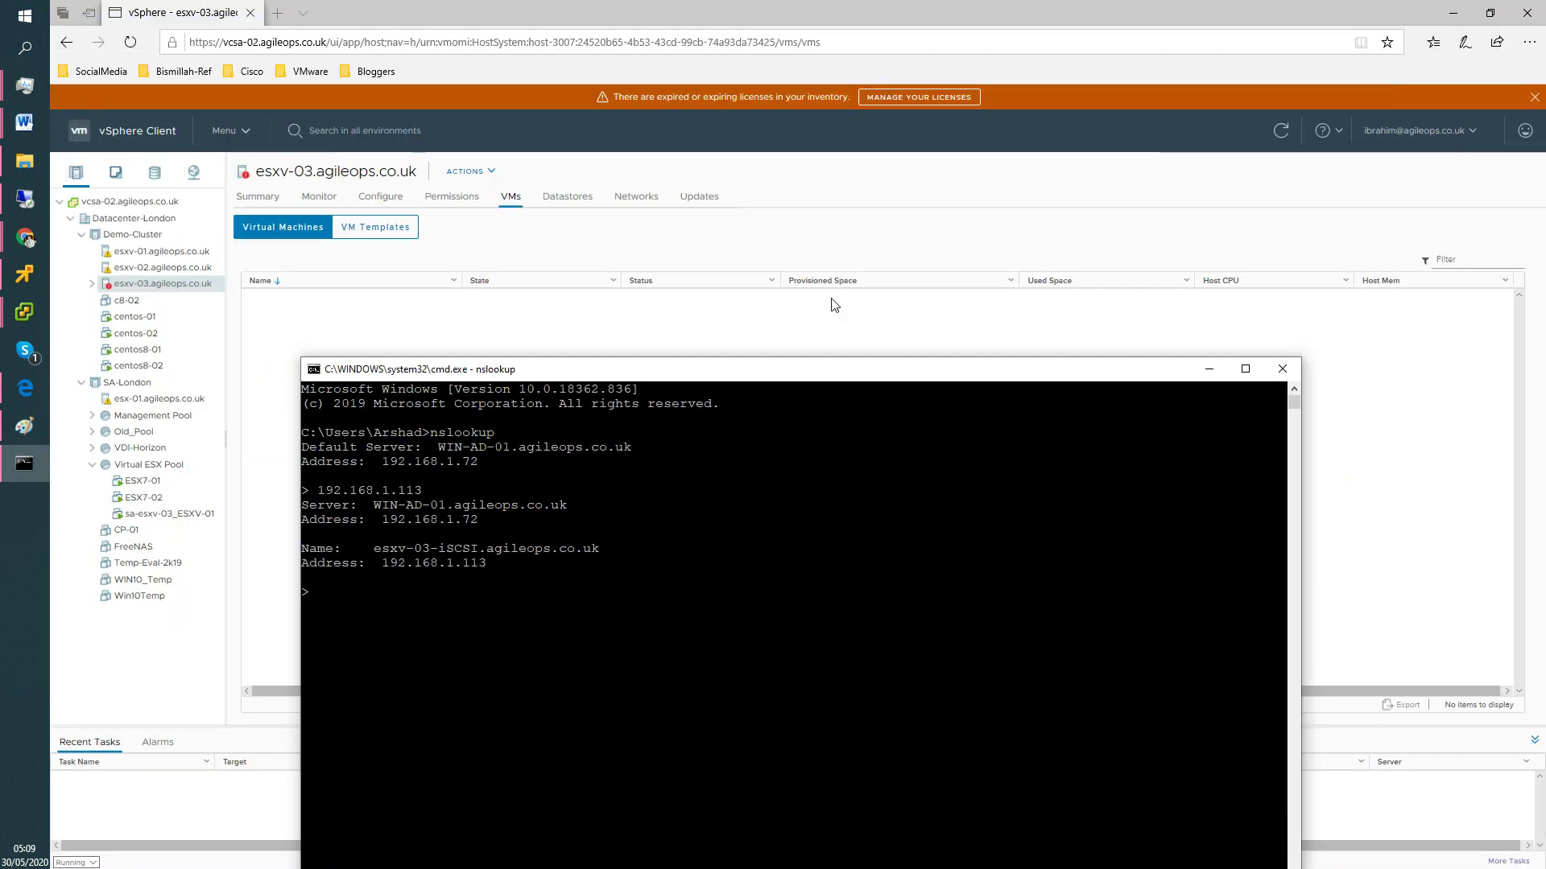
Acknowledge the vSphere HA host-status alarm on esxv-03 and go to its VMkernel adapters.
click(684, 312)
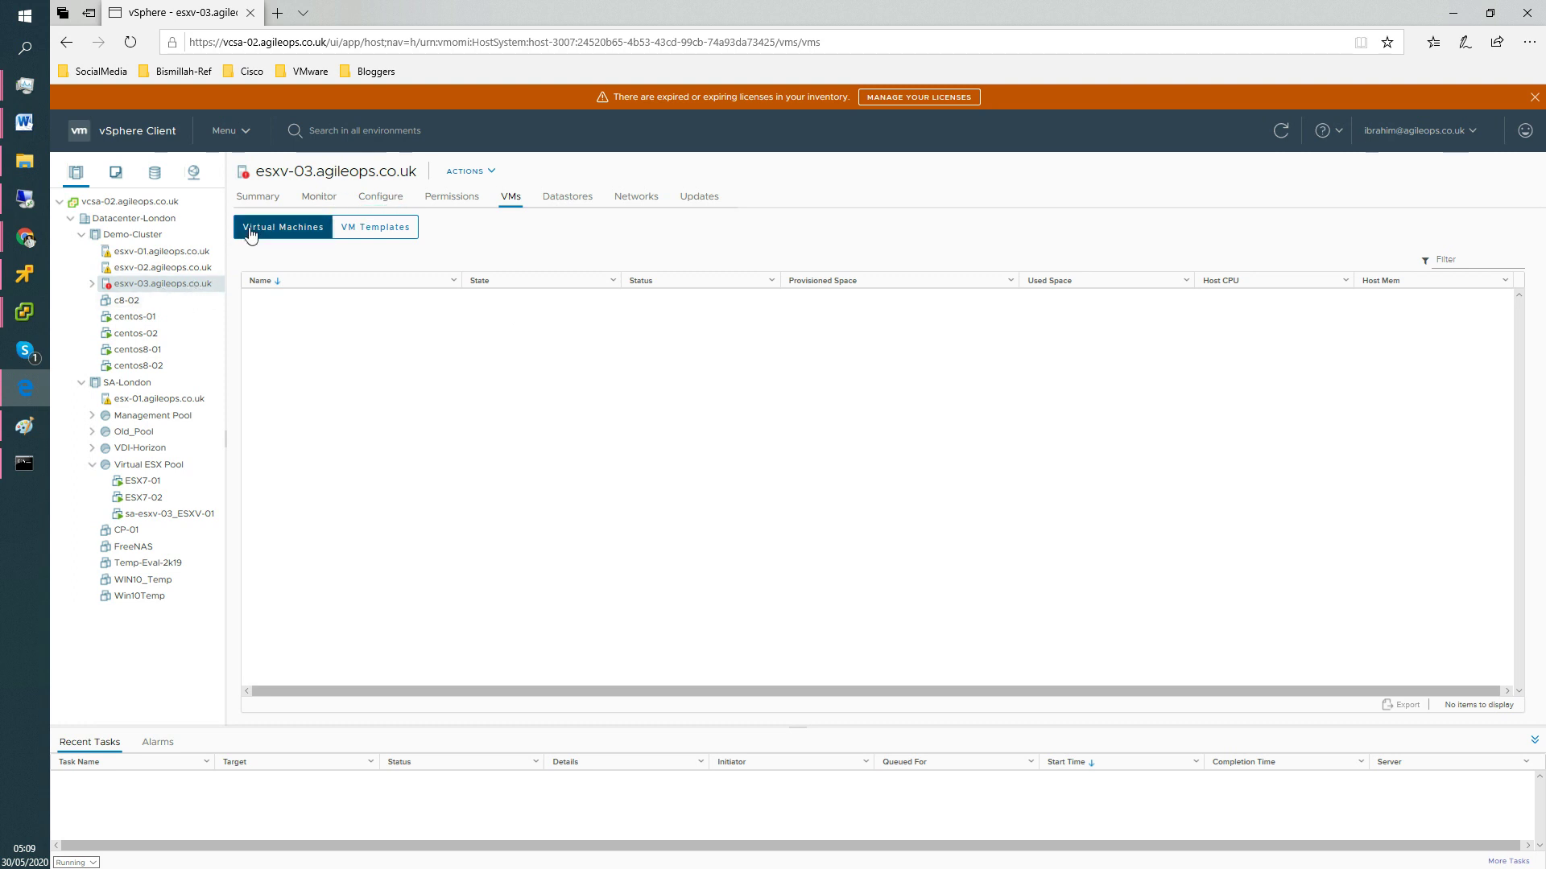
click(259, 198)
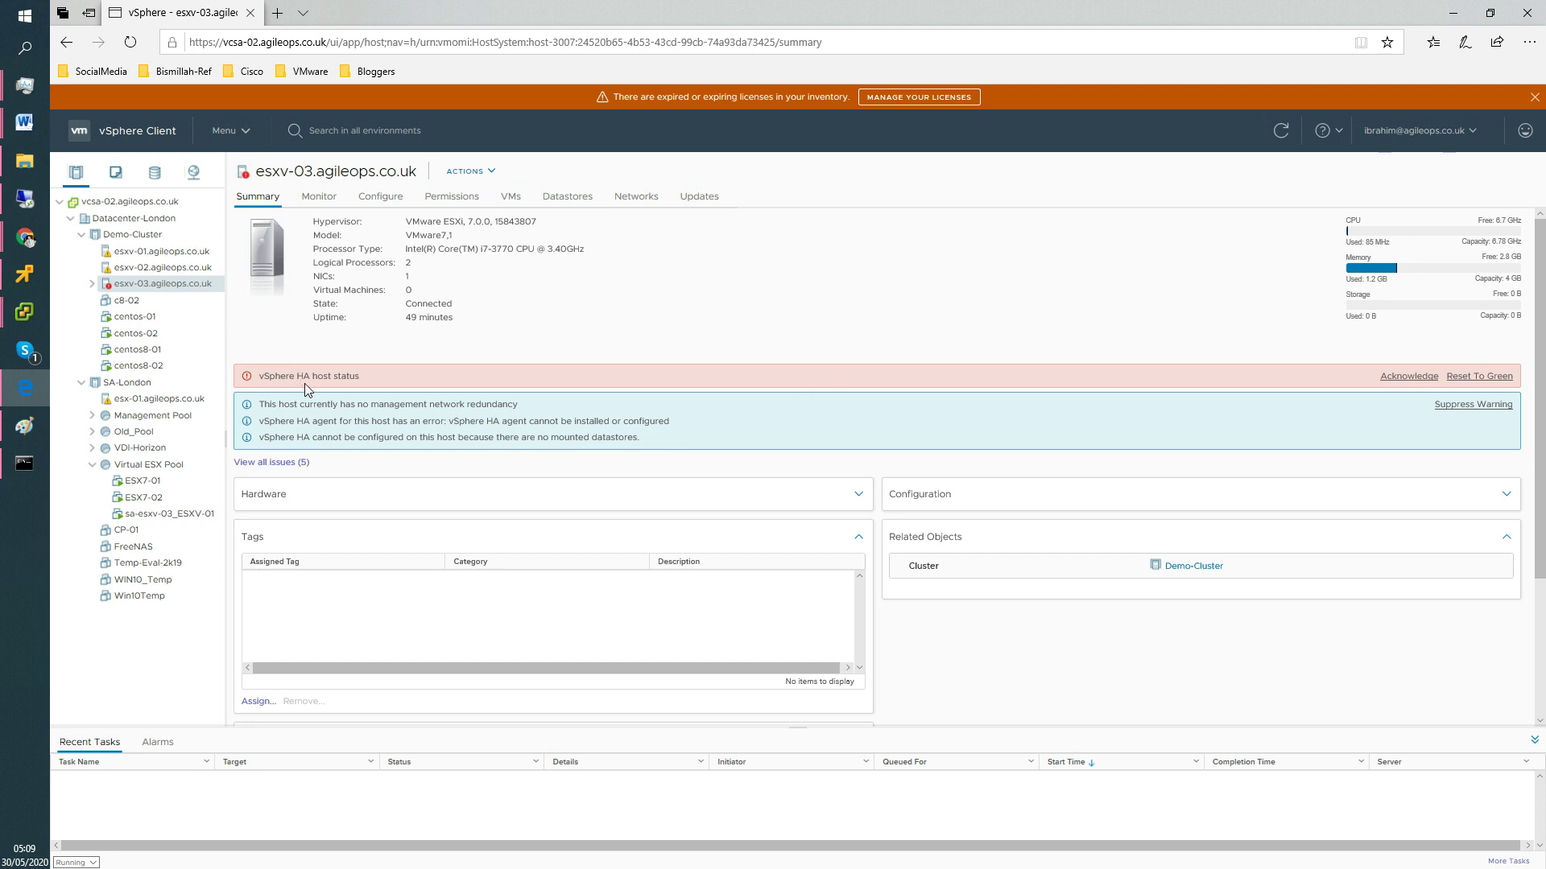
click(1405, 382)
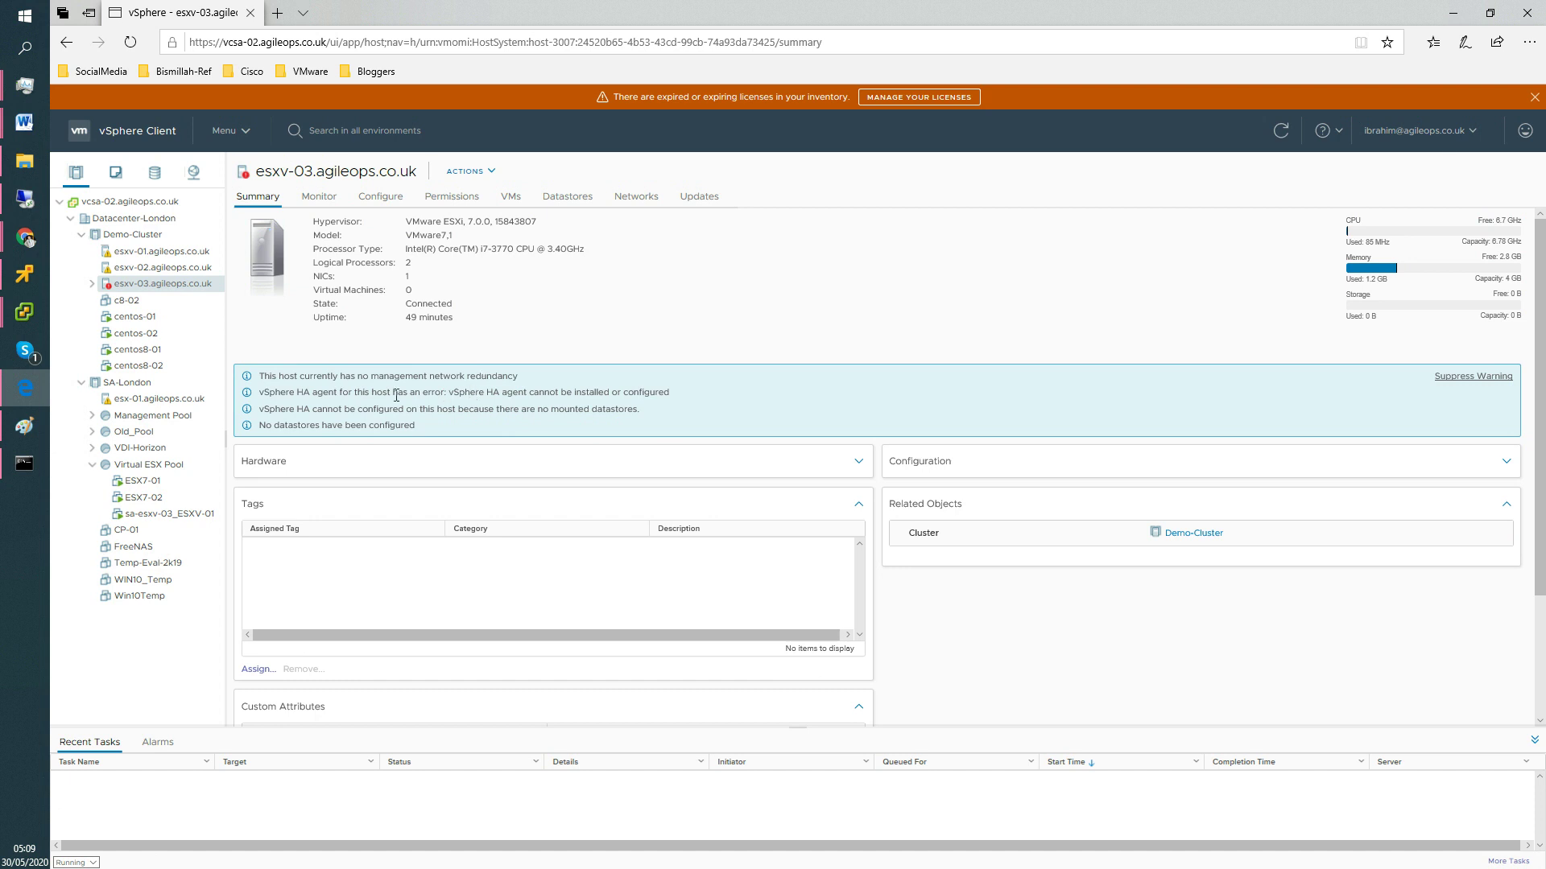
click(379, 197)
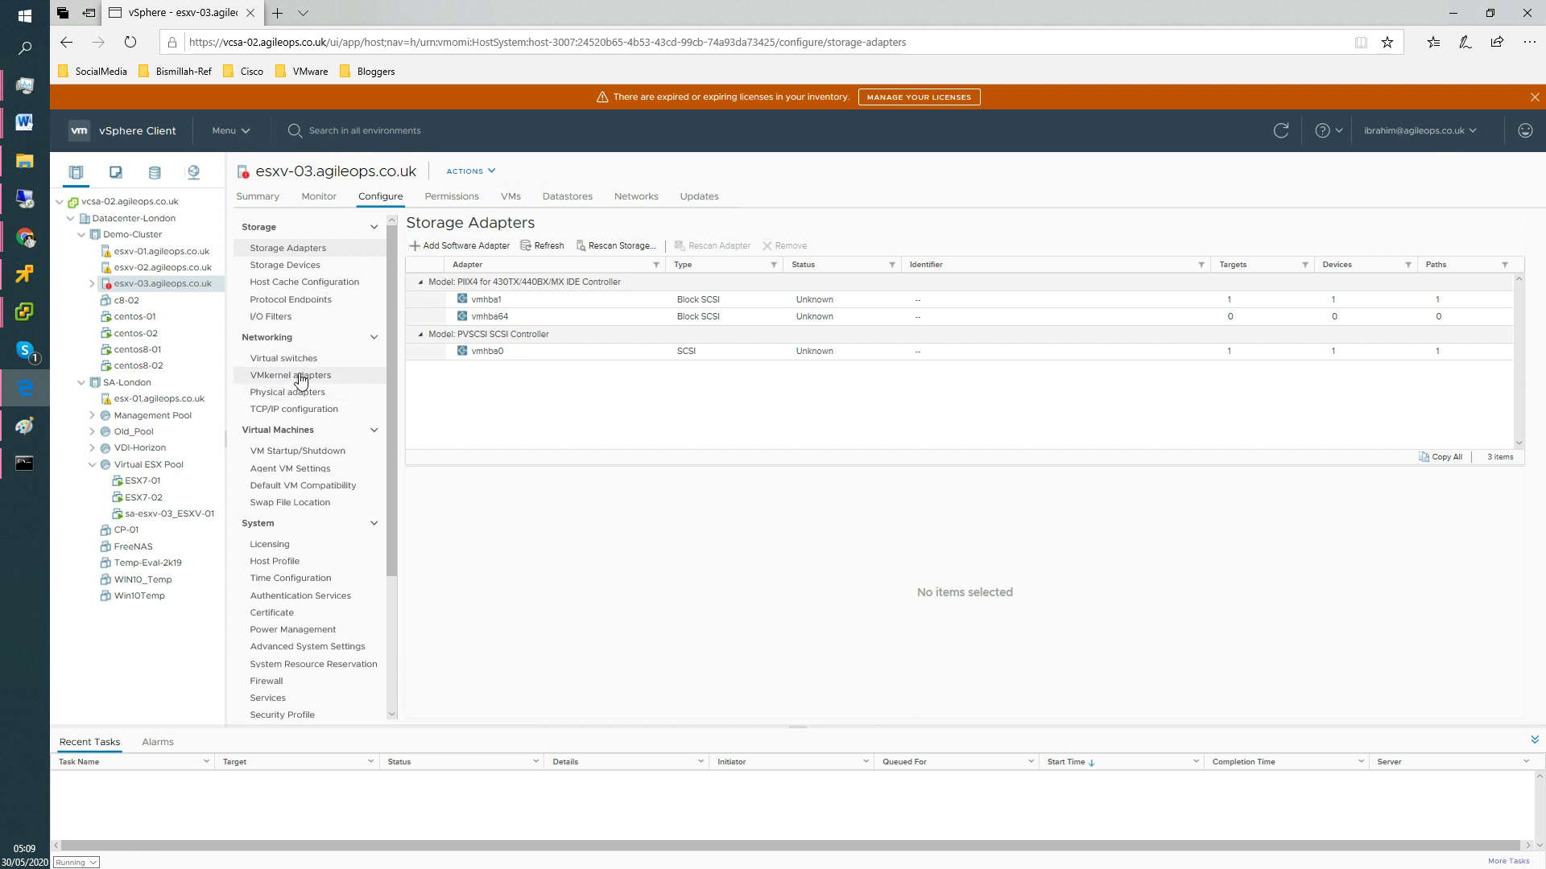
click(300, 378)
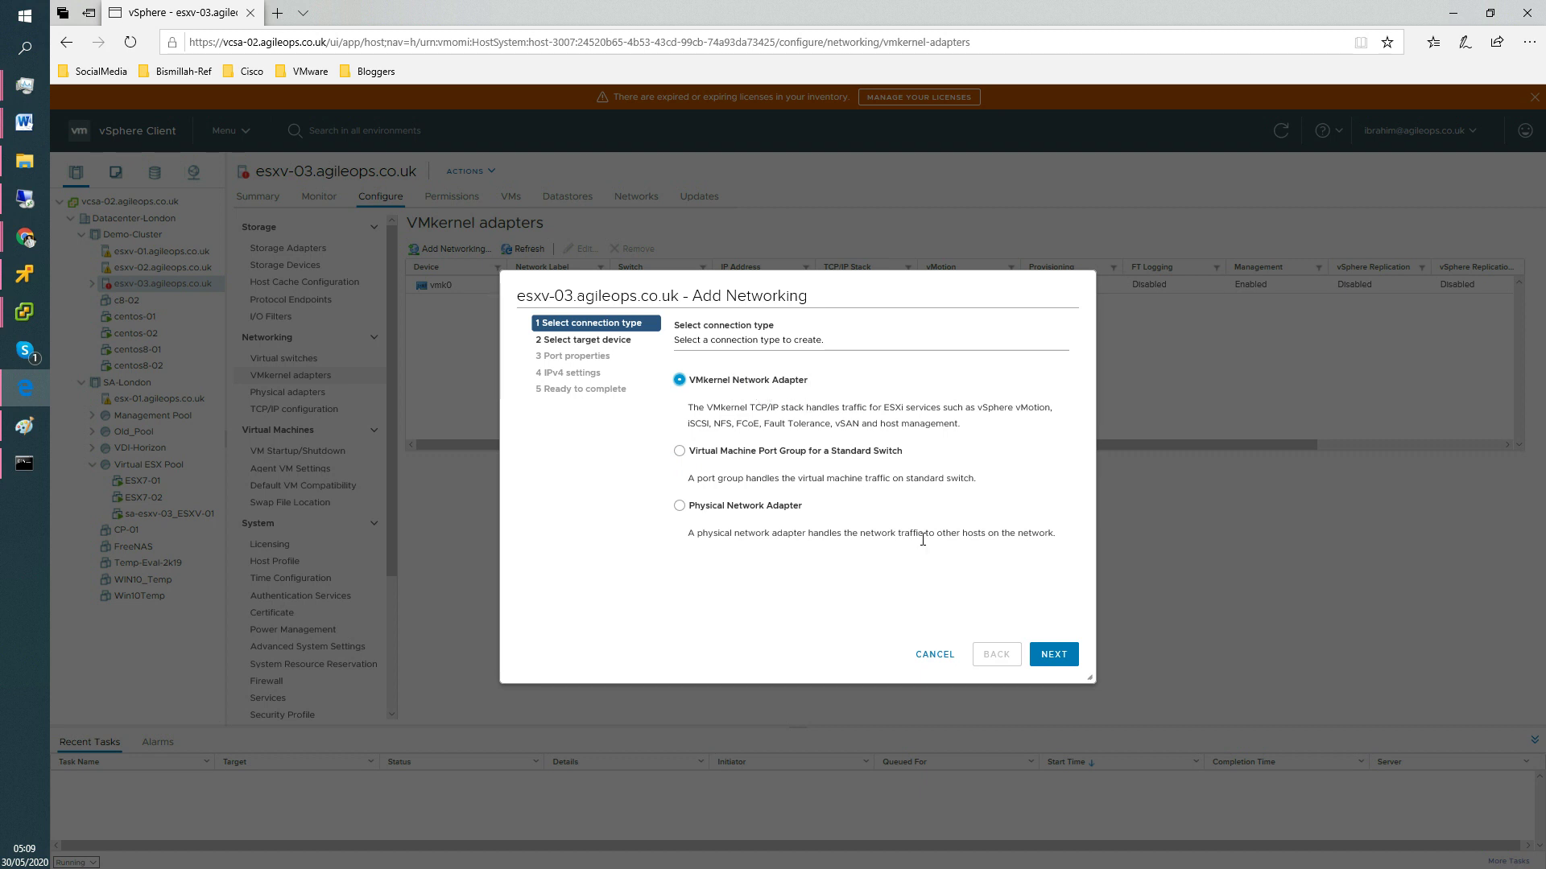
Choose the existing standard switch vSwitch0 as the new adapter's target device.
click(1052, 652)
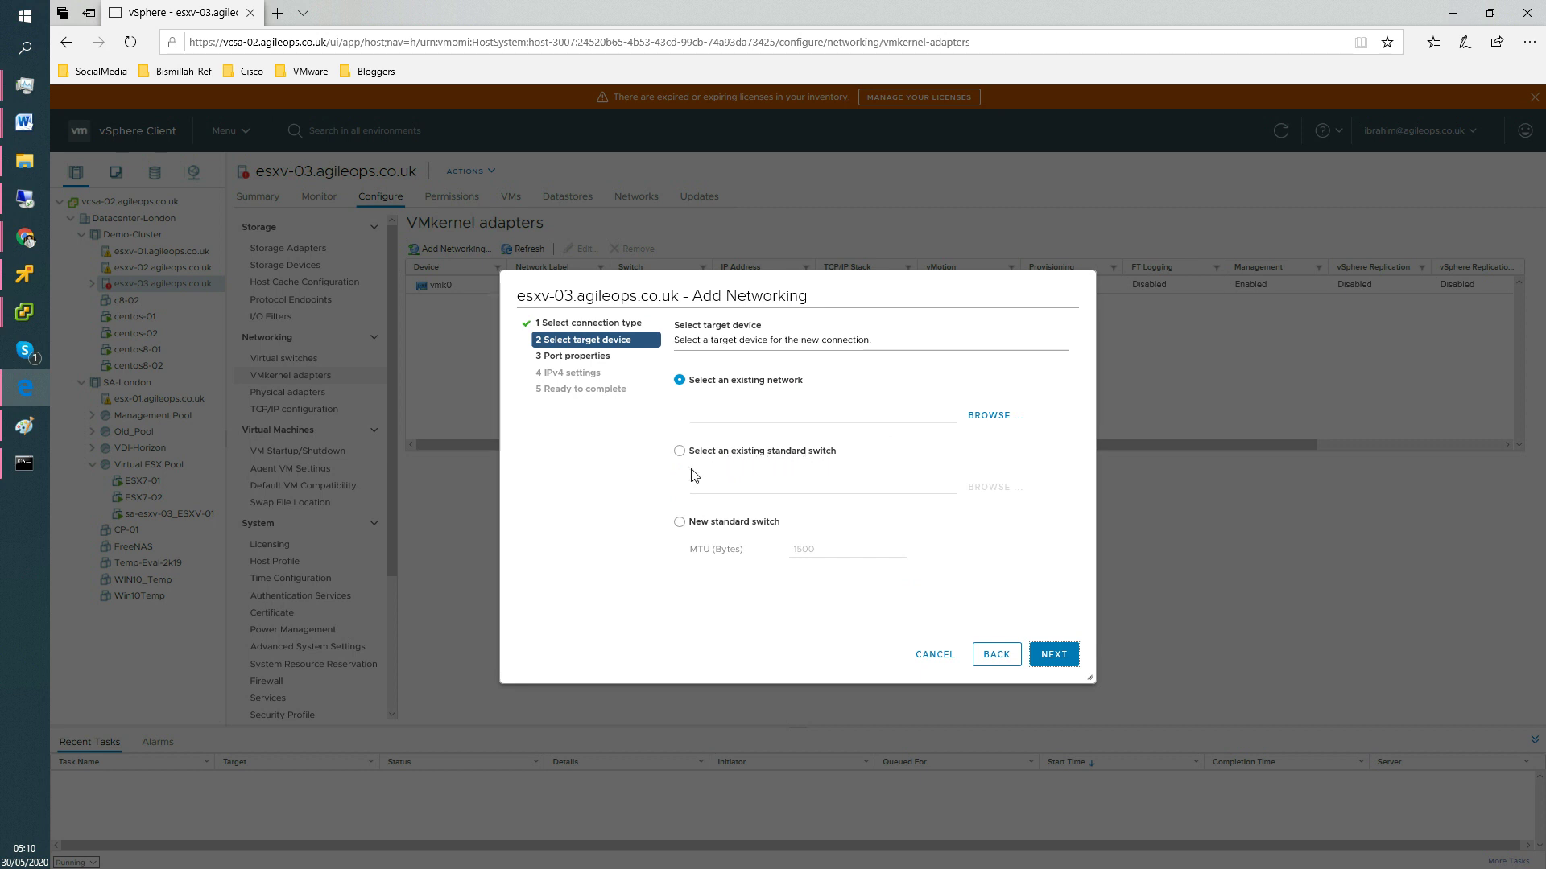
click(772, 481)
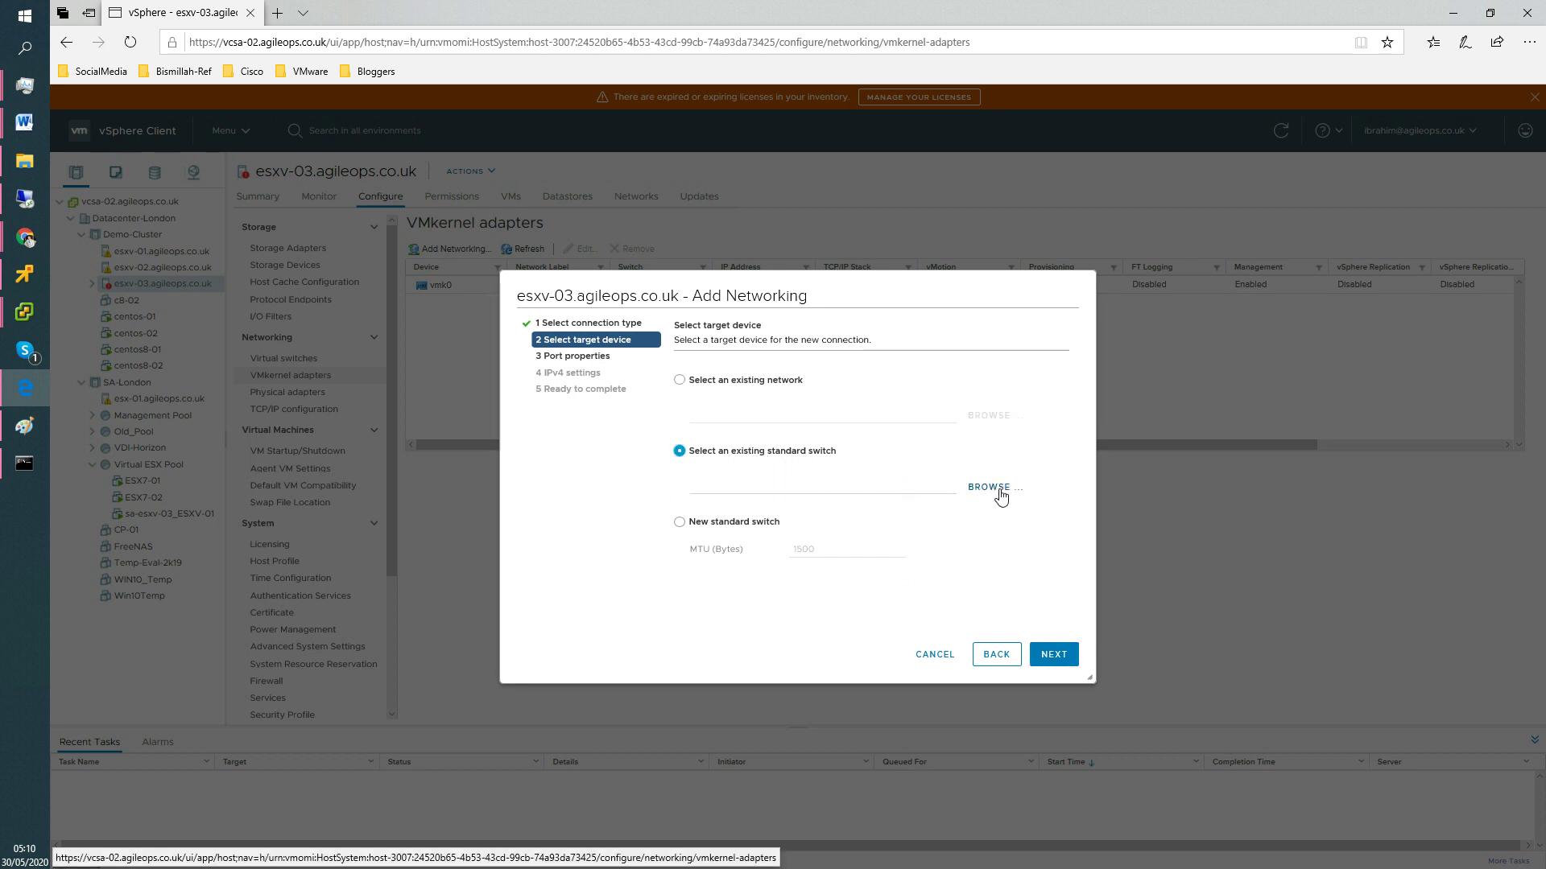
click(886, 500)
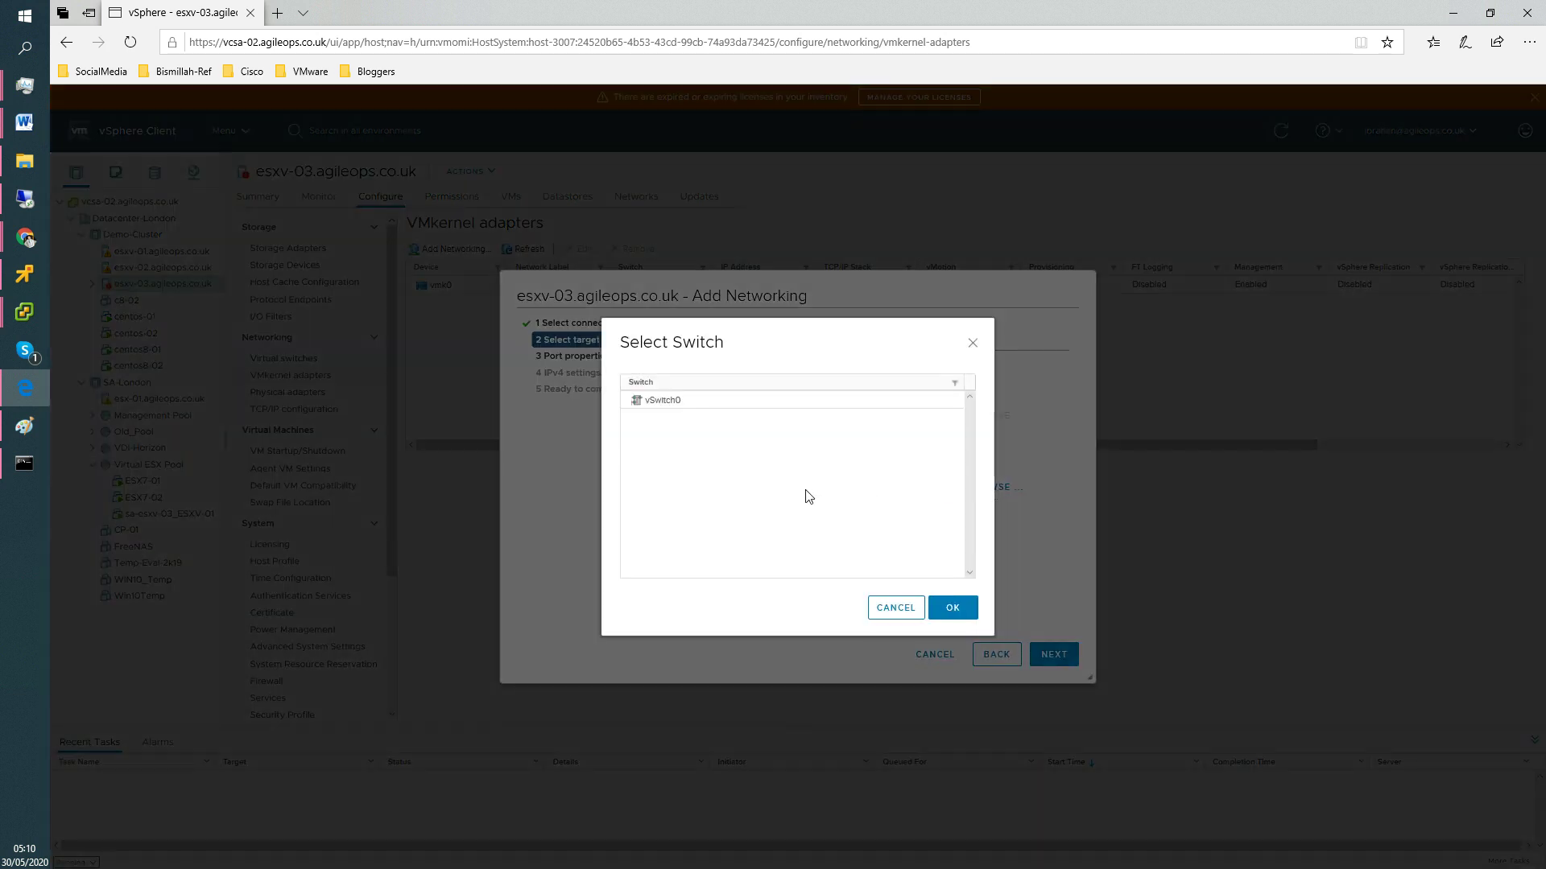
click(662, 403)
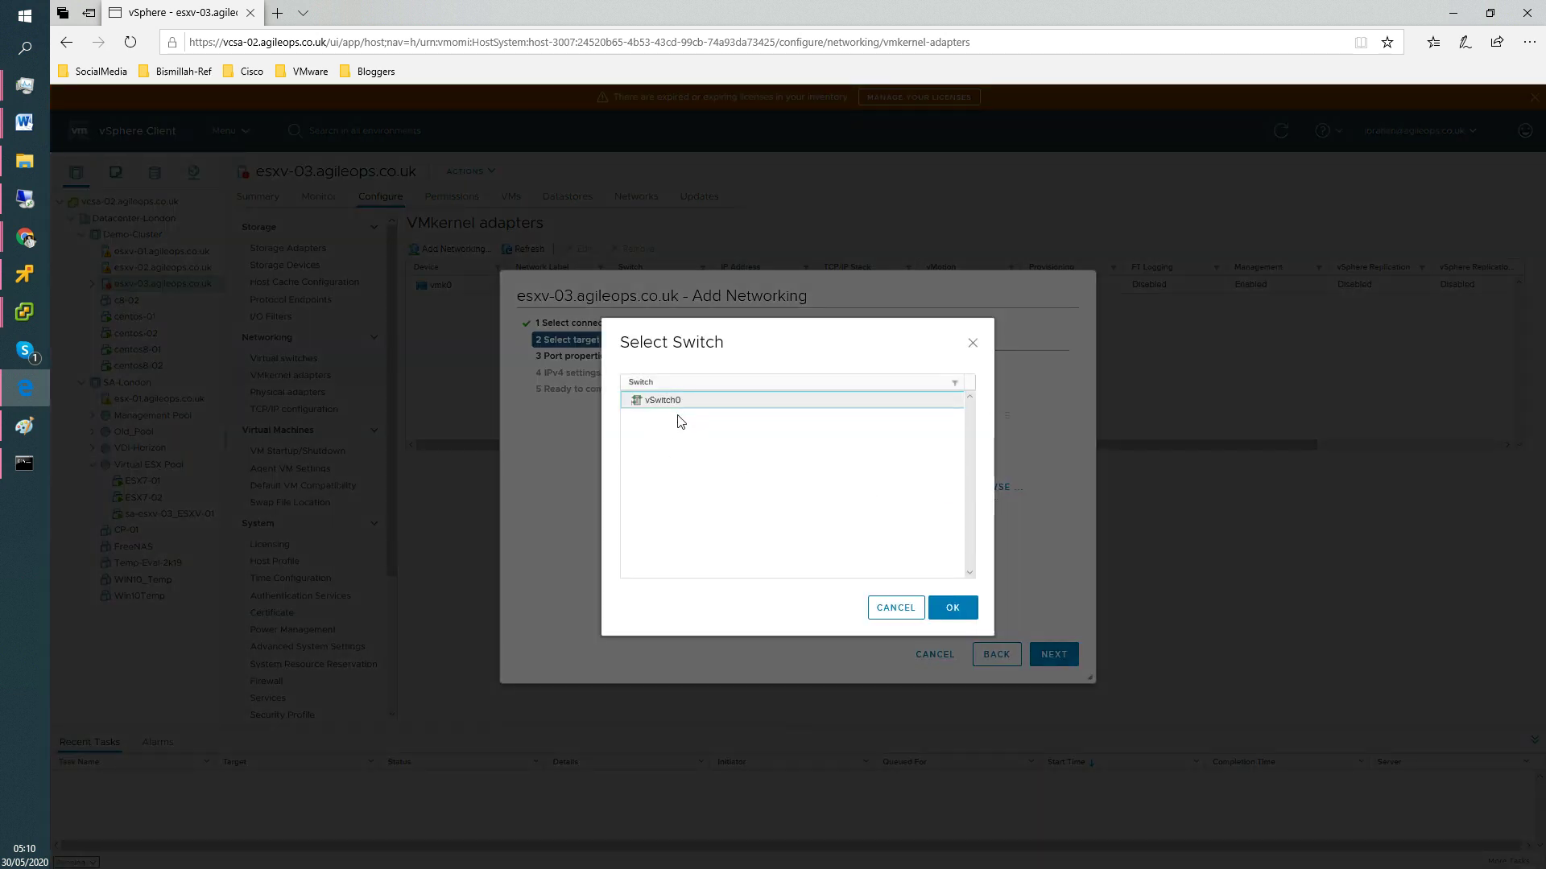
click(954, 610)
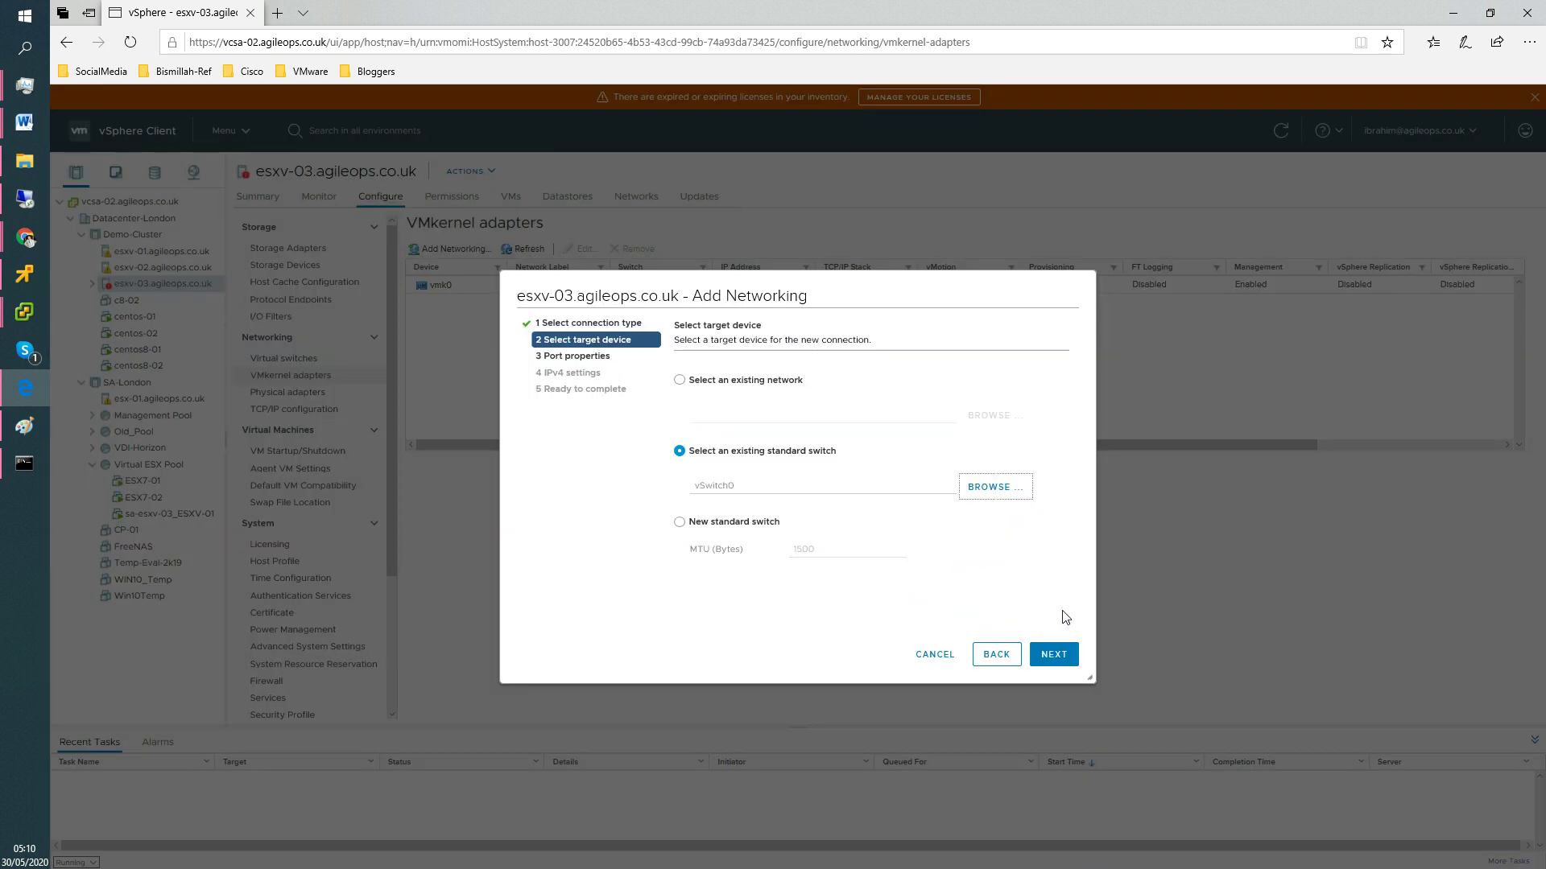
click(1054, 655)
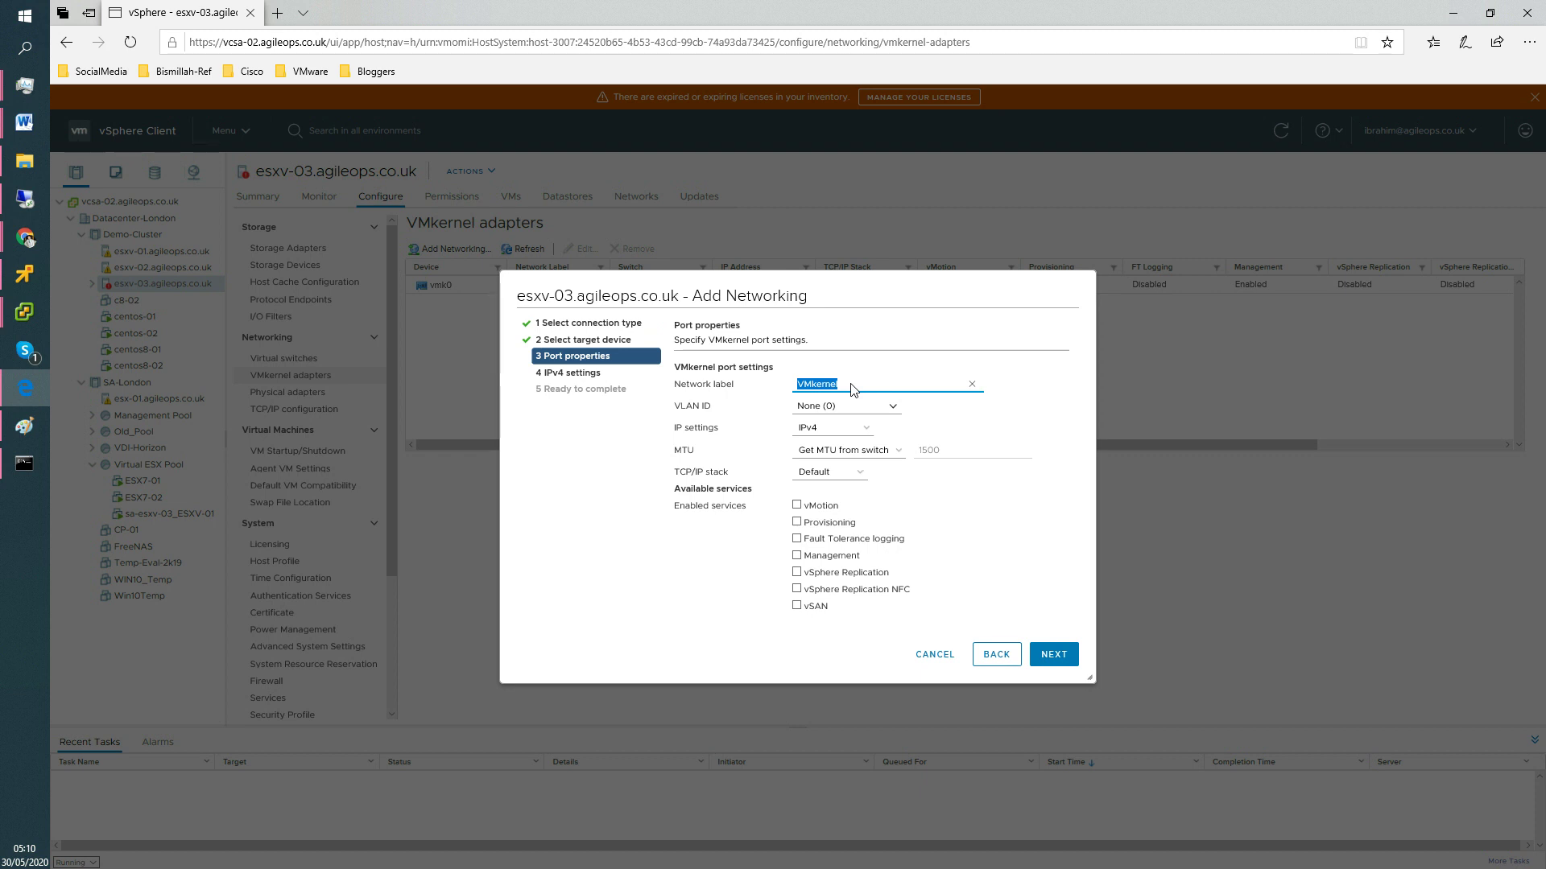
Label the port iSCSI-Traffic with static IPv4 192.168.1.113 and mask 255.255.255.0.
text(iSCSI-Traffic)
click(1070, 666)
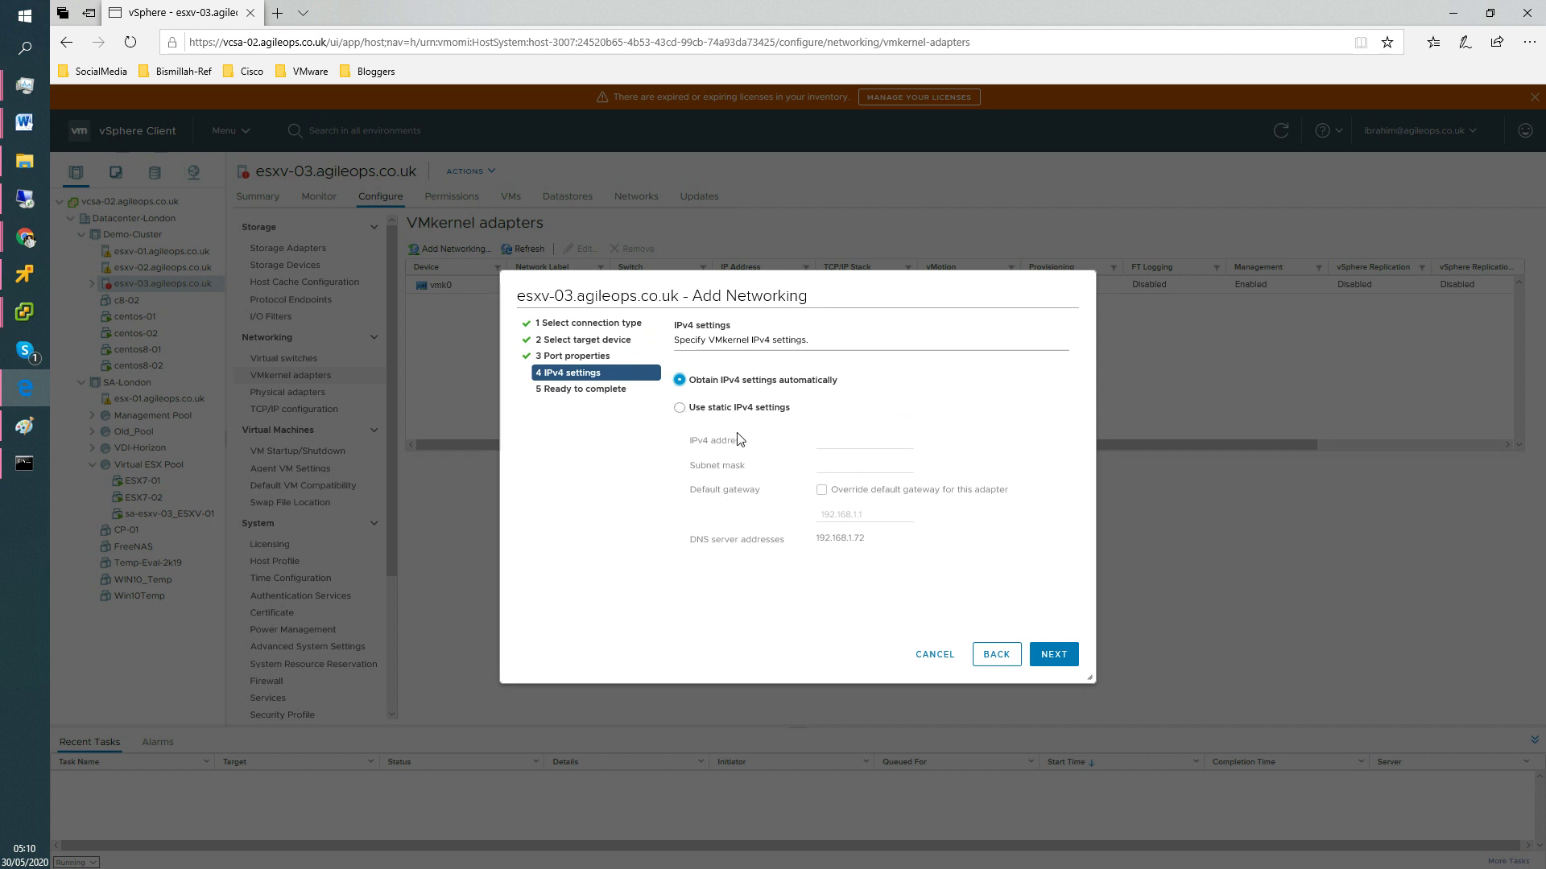
click(785, 408)
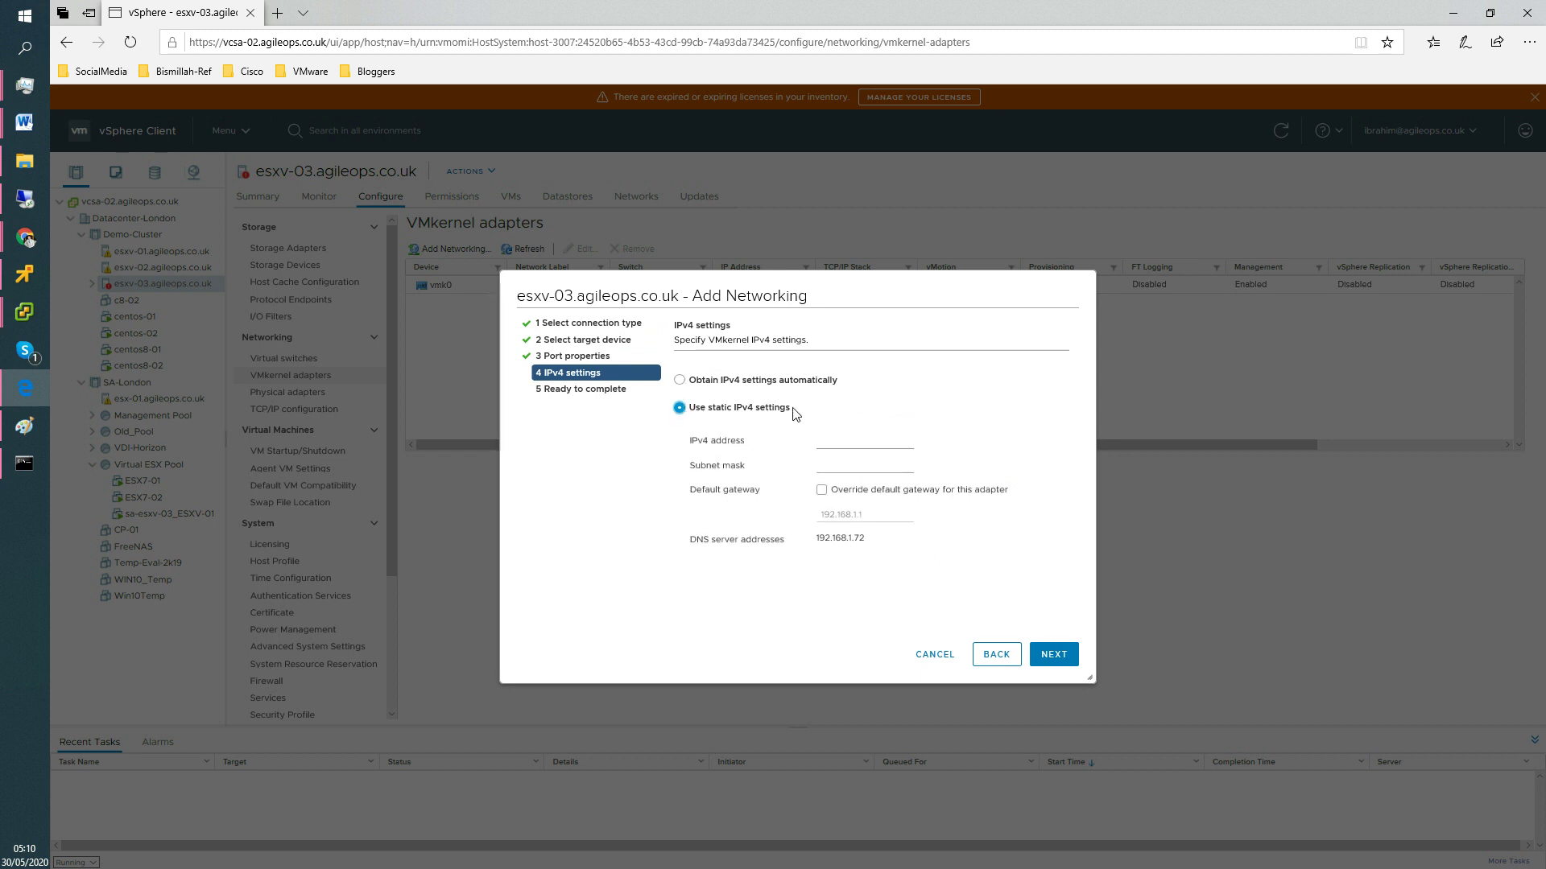
click(842, 444)
text(192.168.1.113)
click(850, 468)
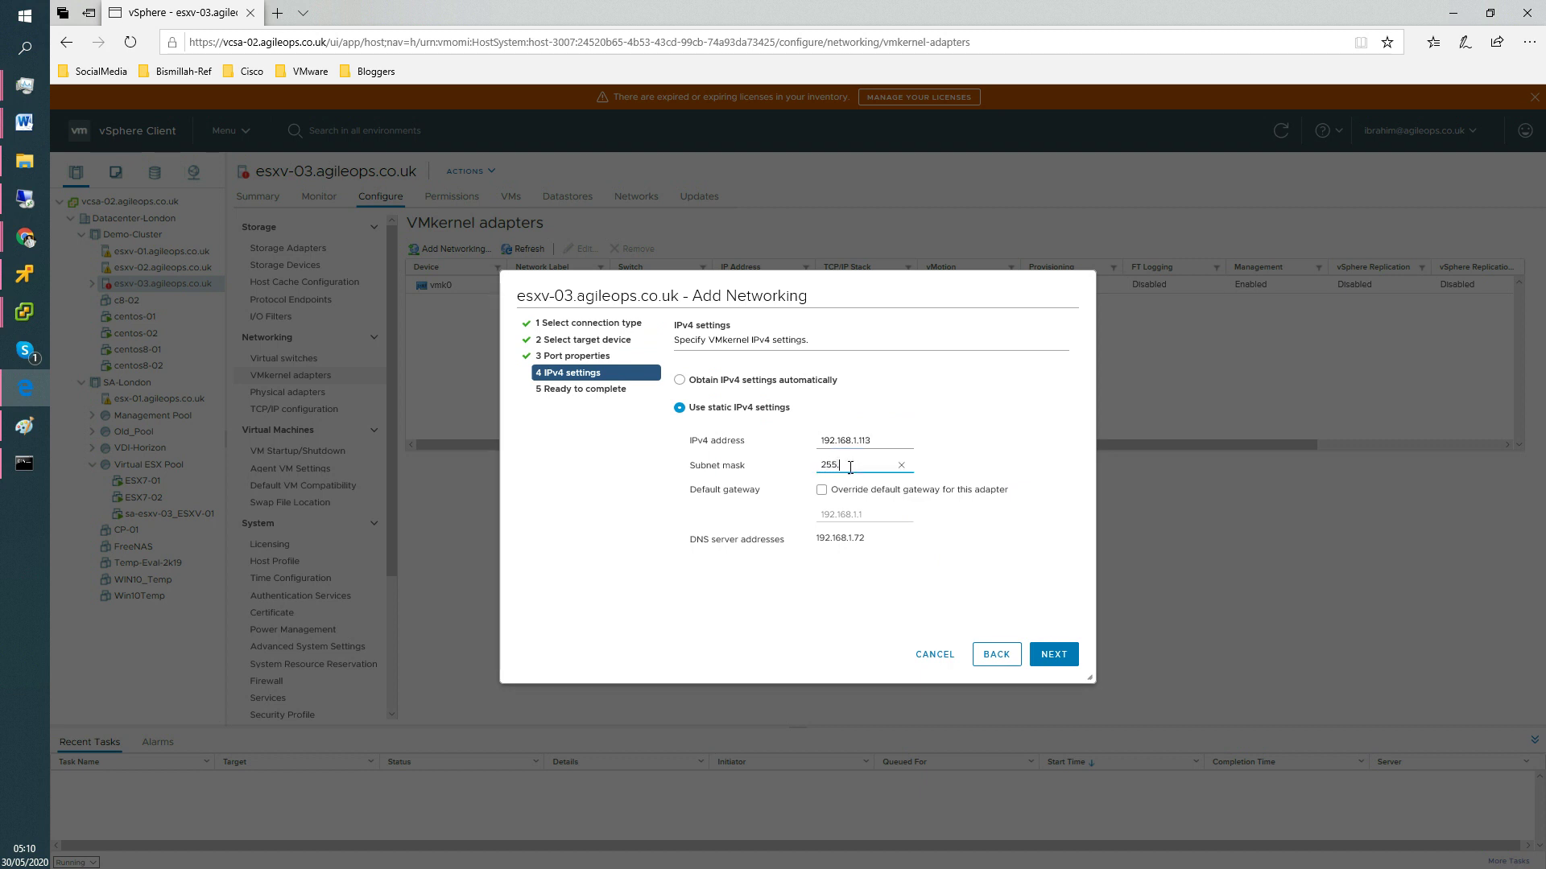
text(255.255.)
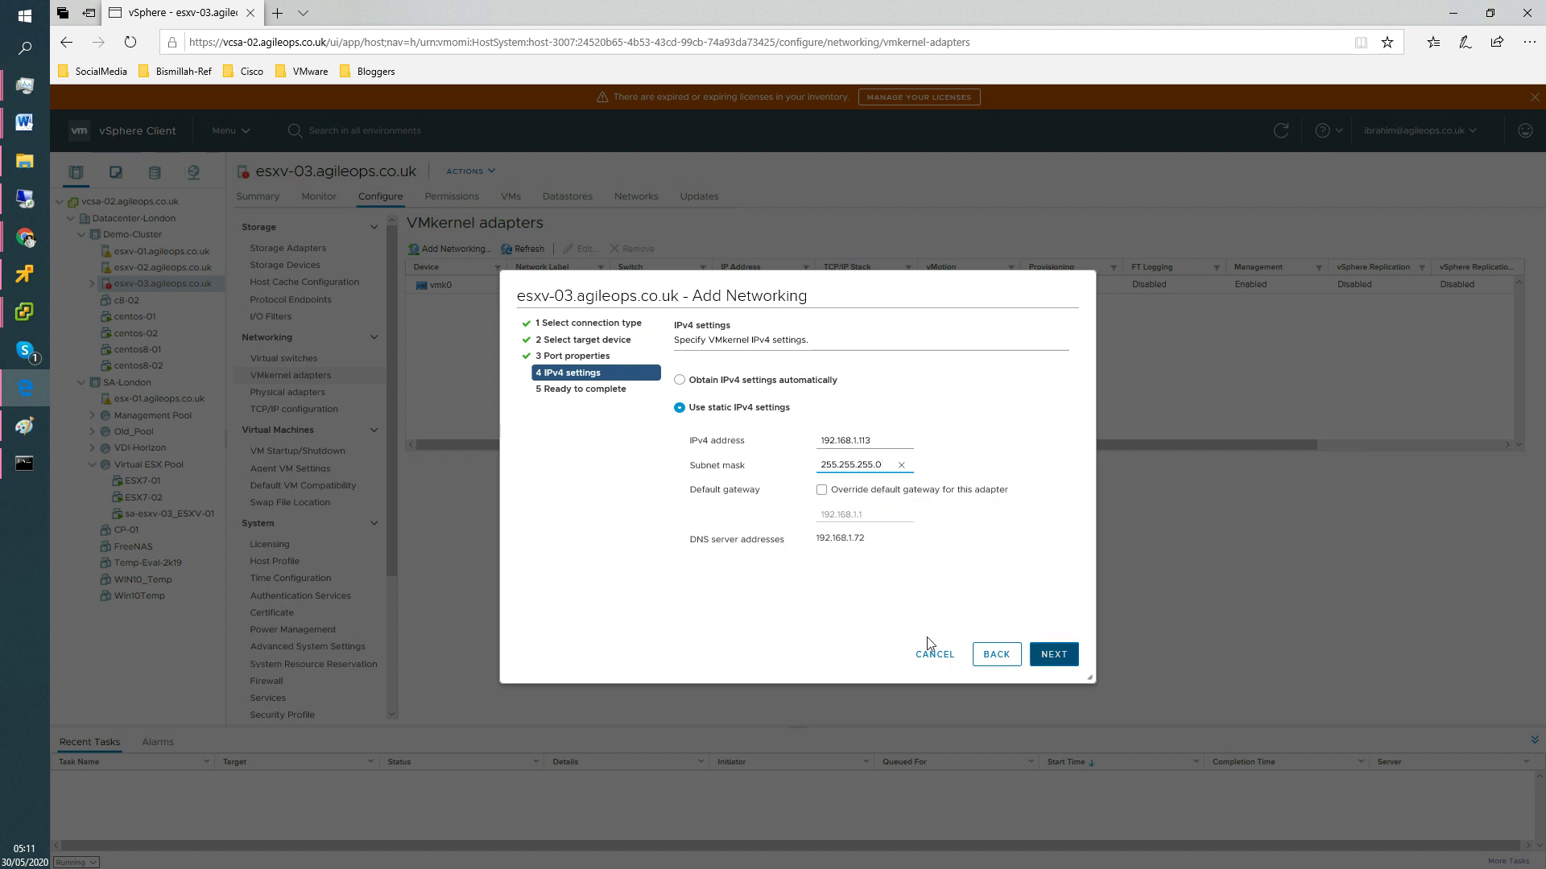
Finish creating the iSCSI VMkernel adapter and view the new vmk1 details.
drag(870, 544, 803, 543)
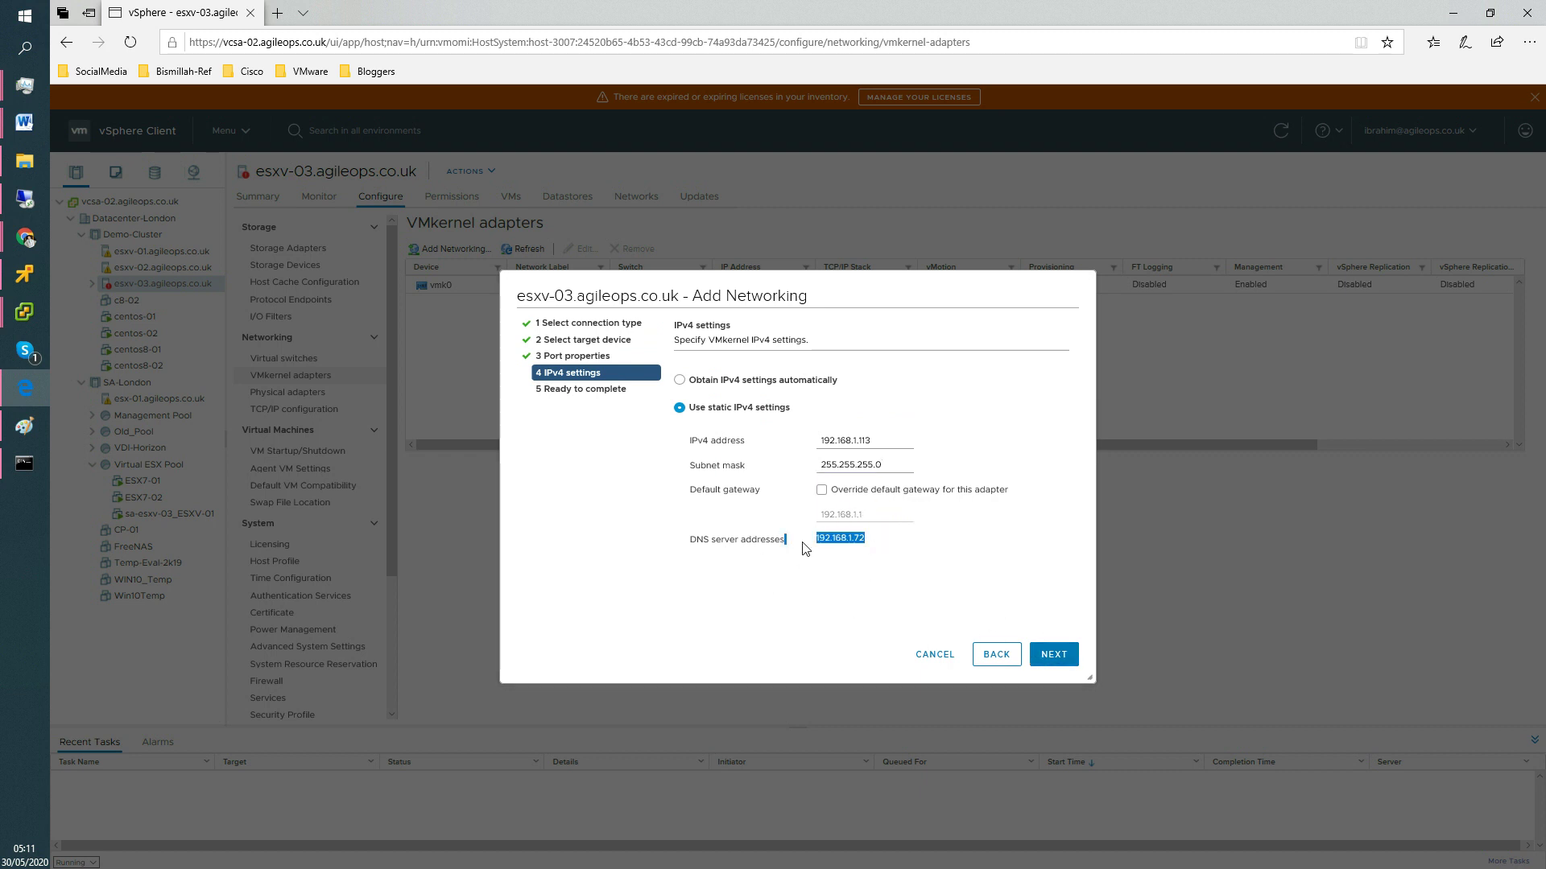
click(1056, 660)
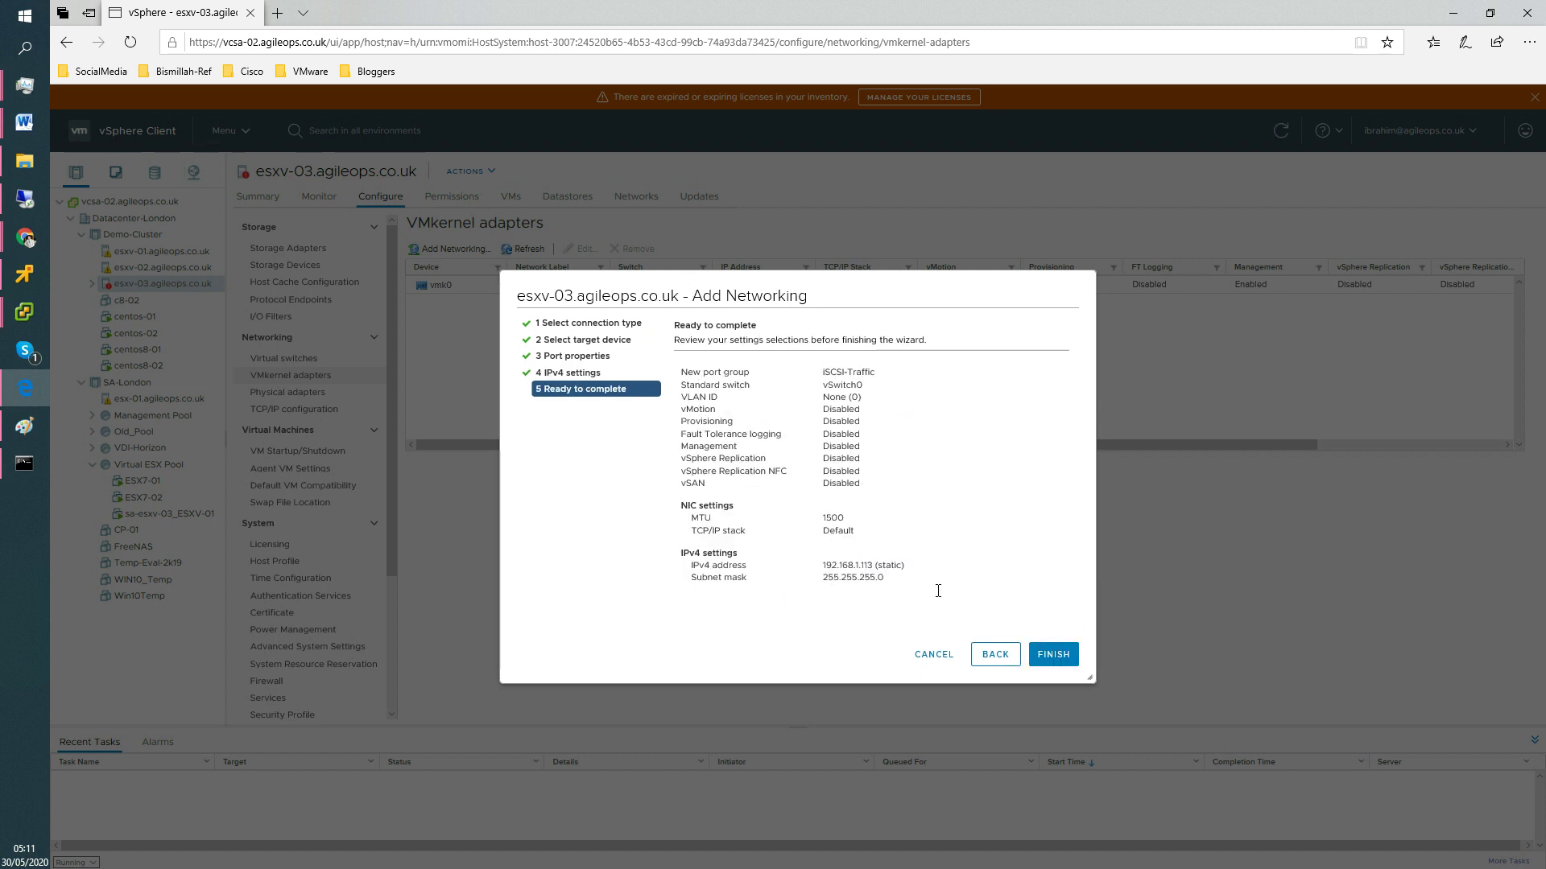
click(1052, 654)
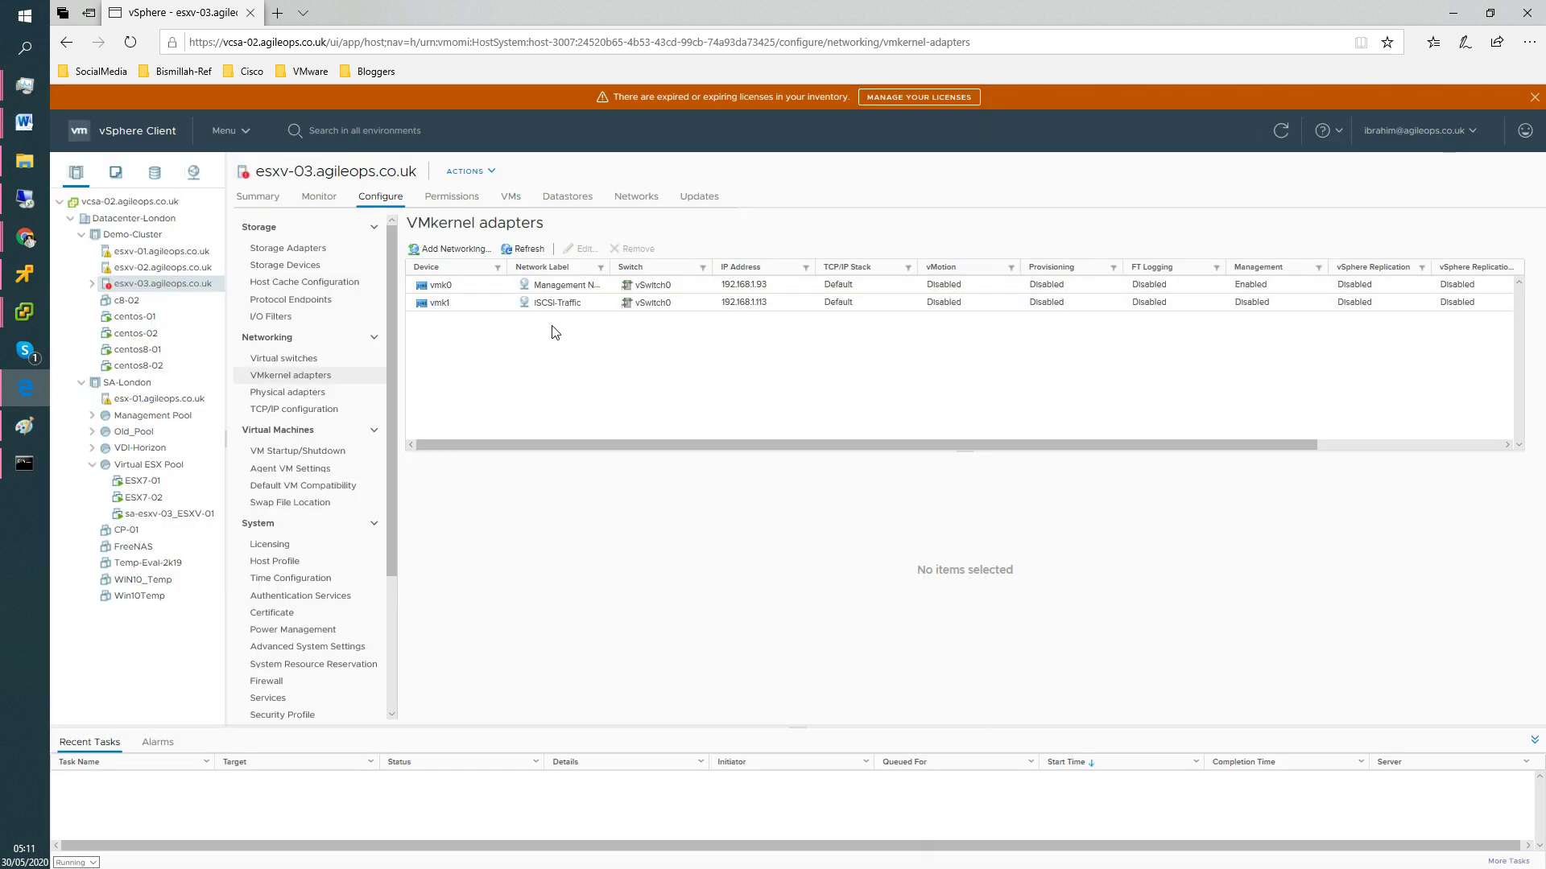
click(594, 304)
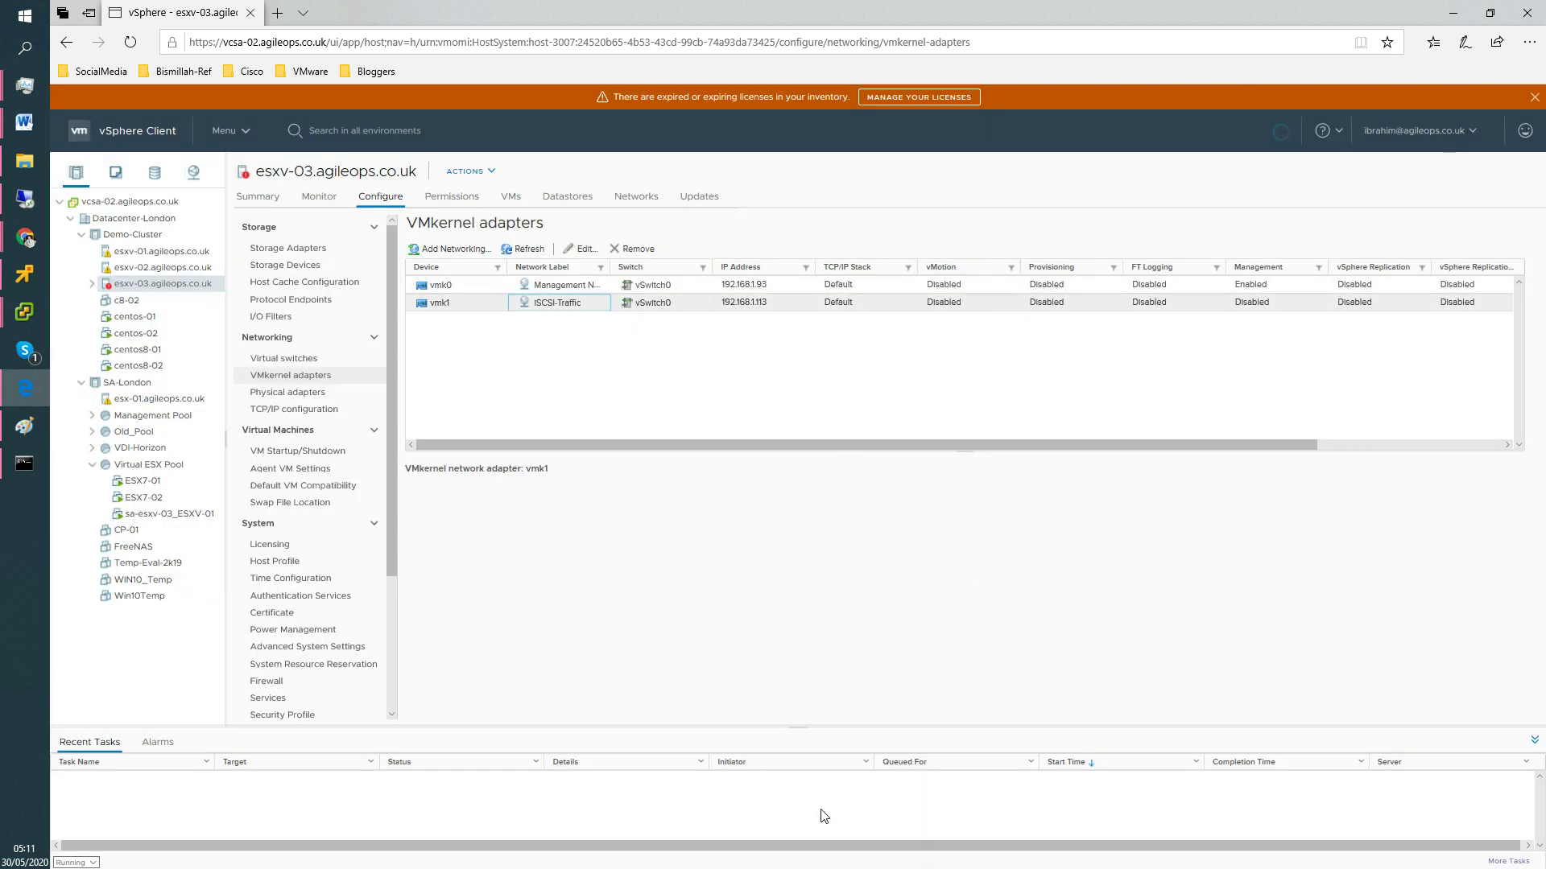
Draw a green rectangle after step 1 of the Paint checklist, then minimise Paint.
key(alt+Tab)
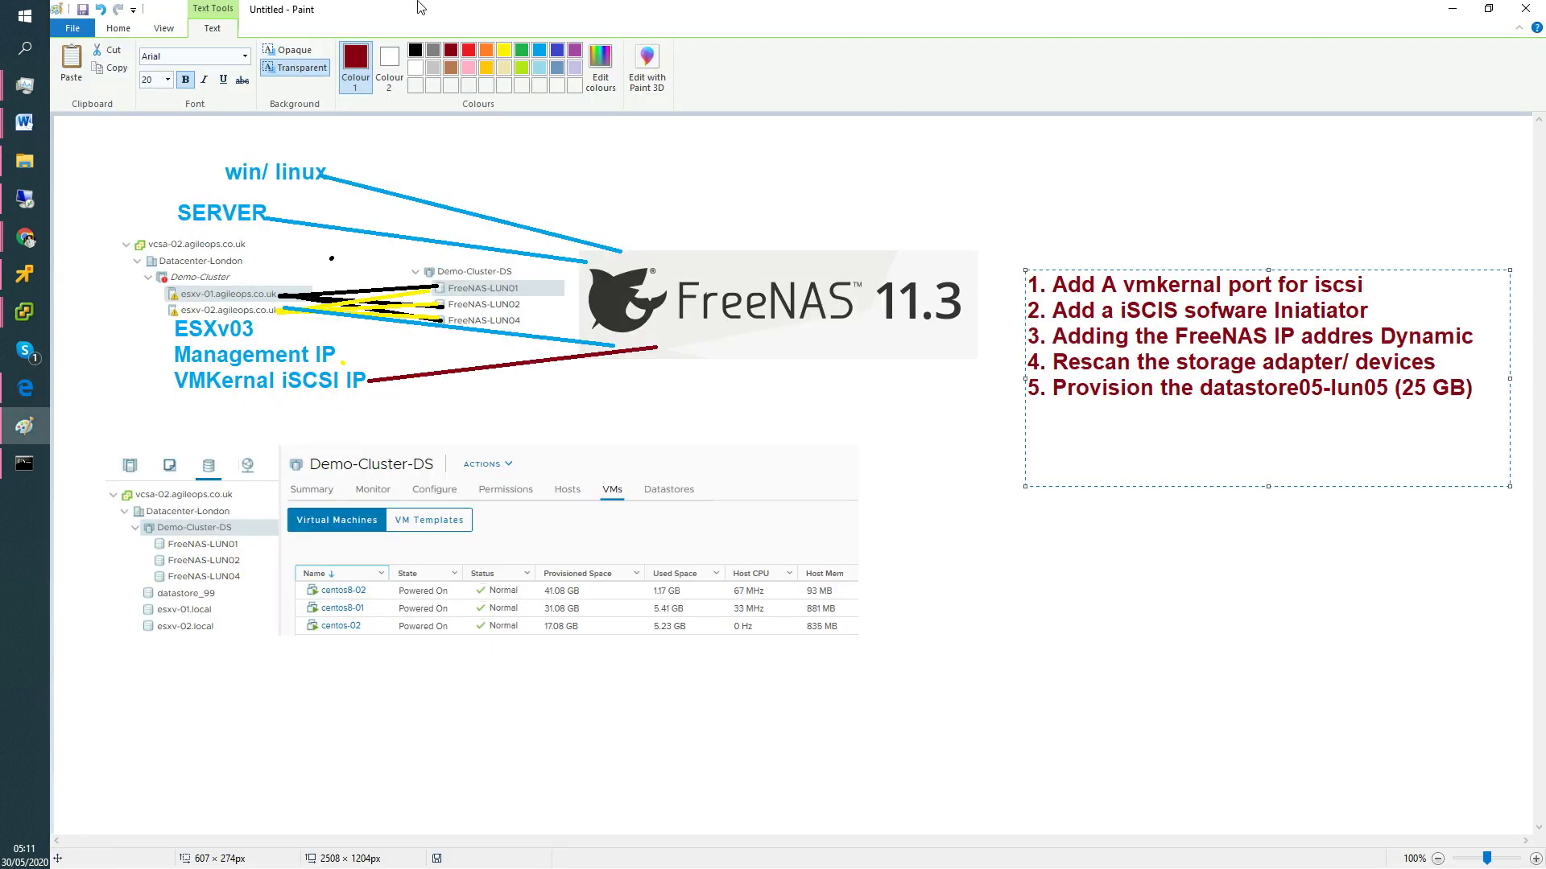
click(522, 50)
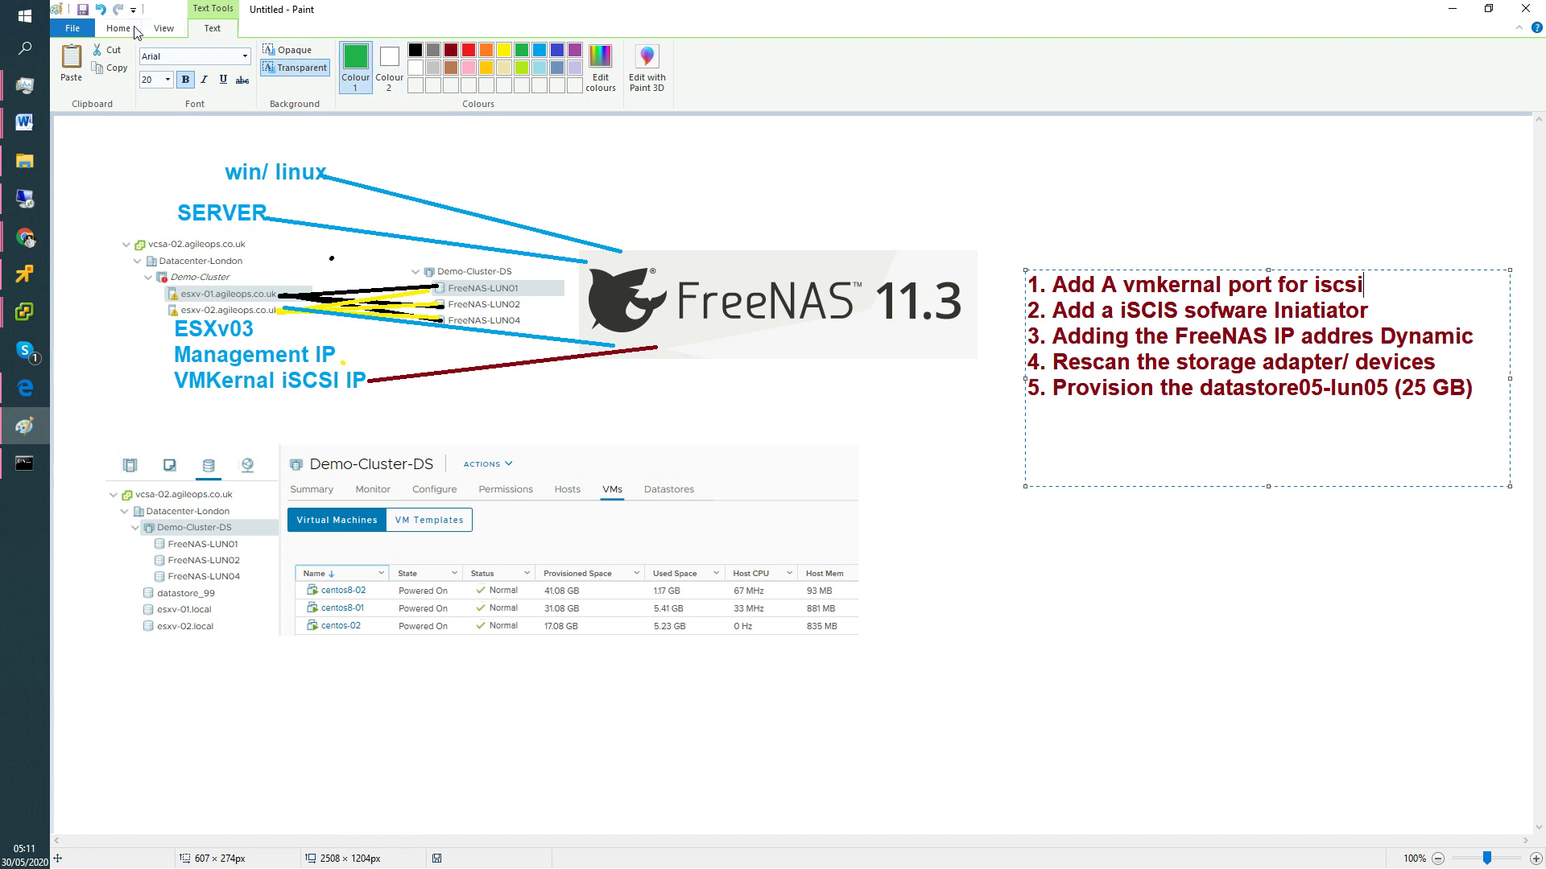
click(122, 29)
click(405, 51)
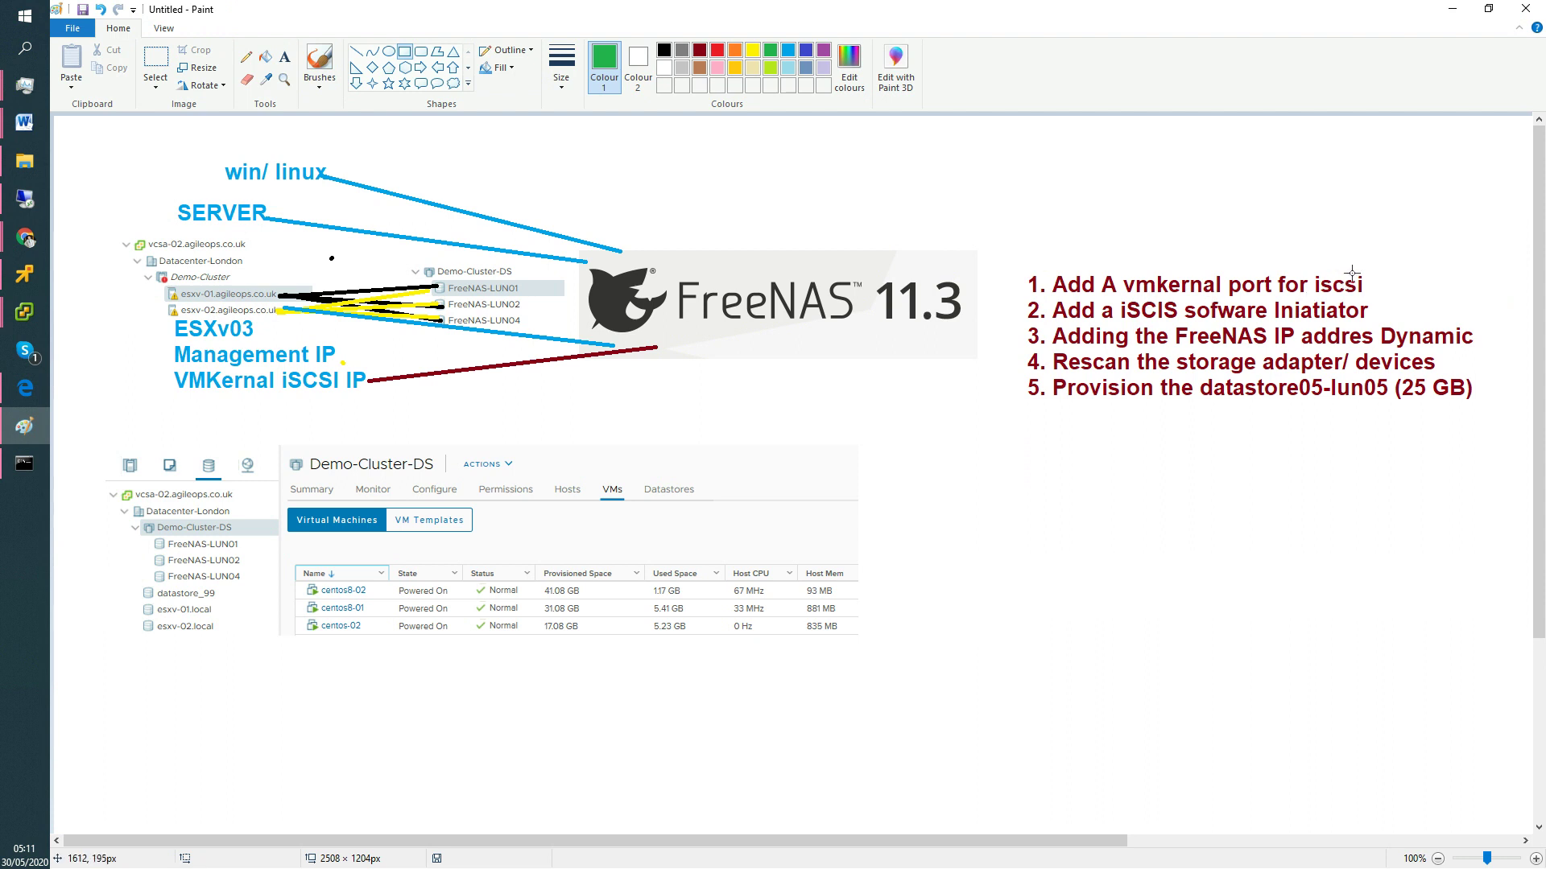
drag(1375, 279, 1397, 293)
click(1227, 509)
click(1453, 10)
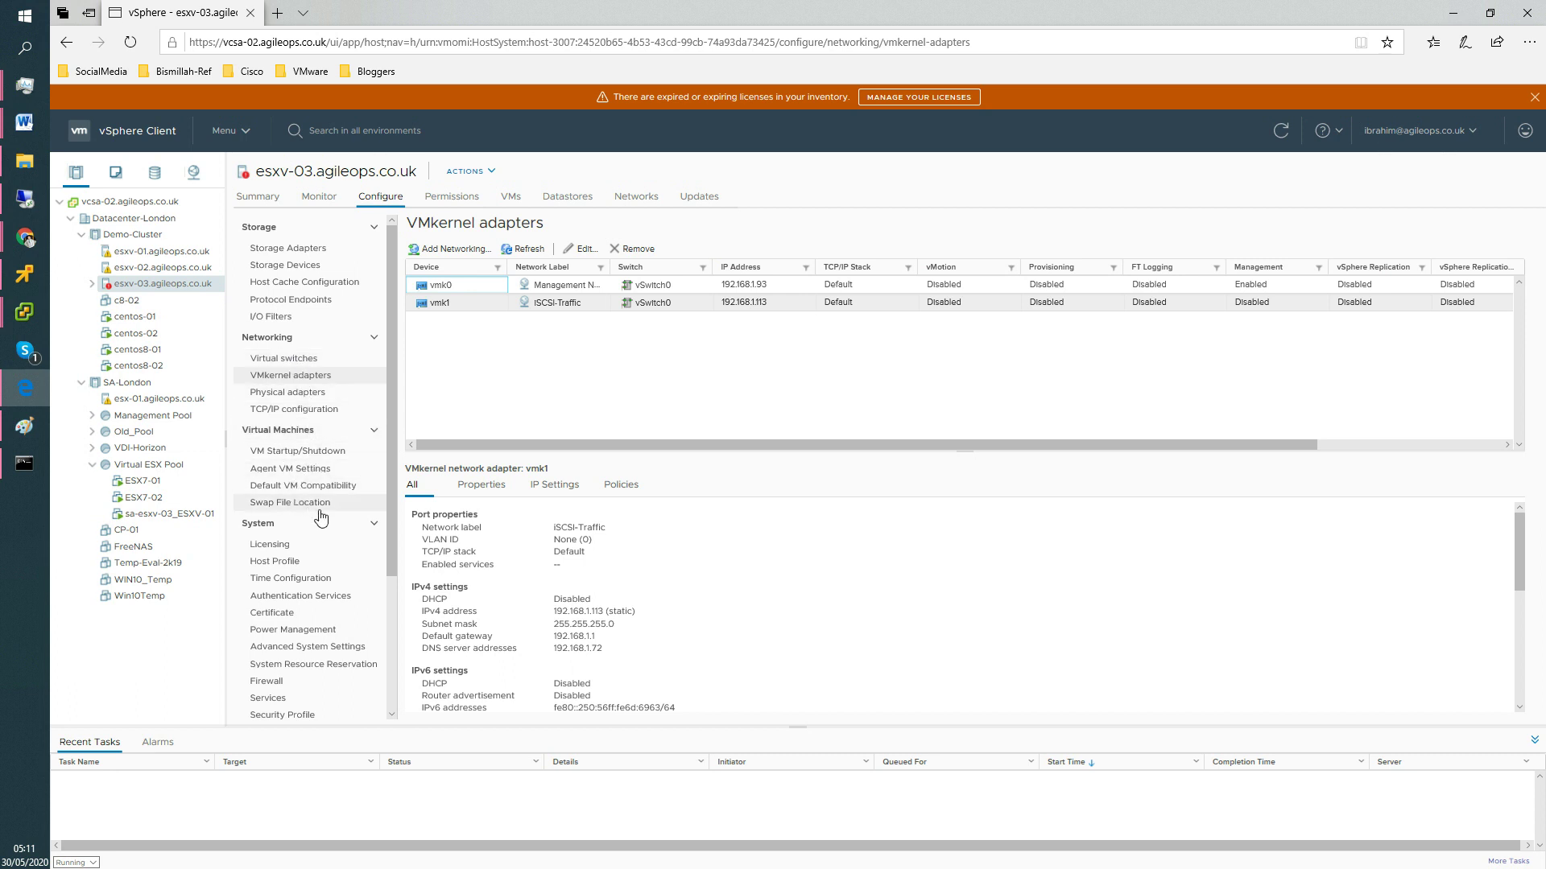
Review esxv-03's storage devices and empty datastores, then return to its Storage Adapters.
click(299, 255)
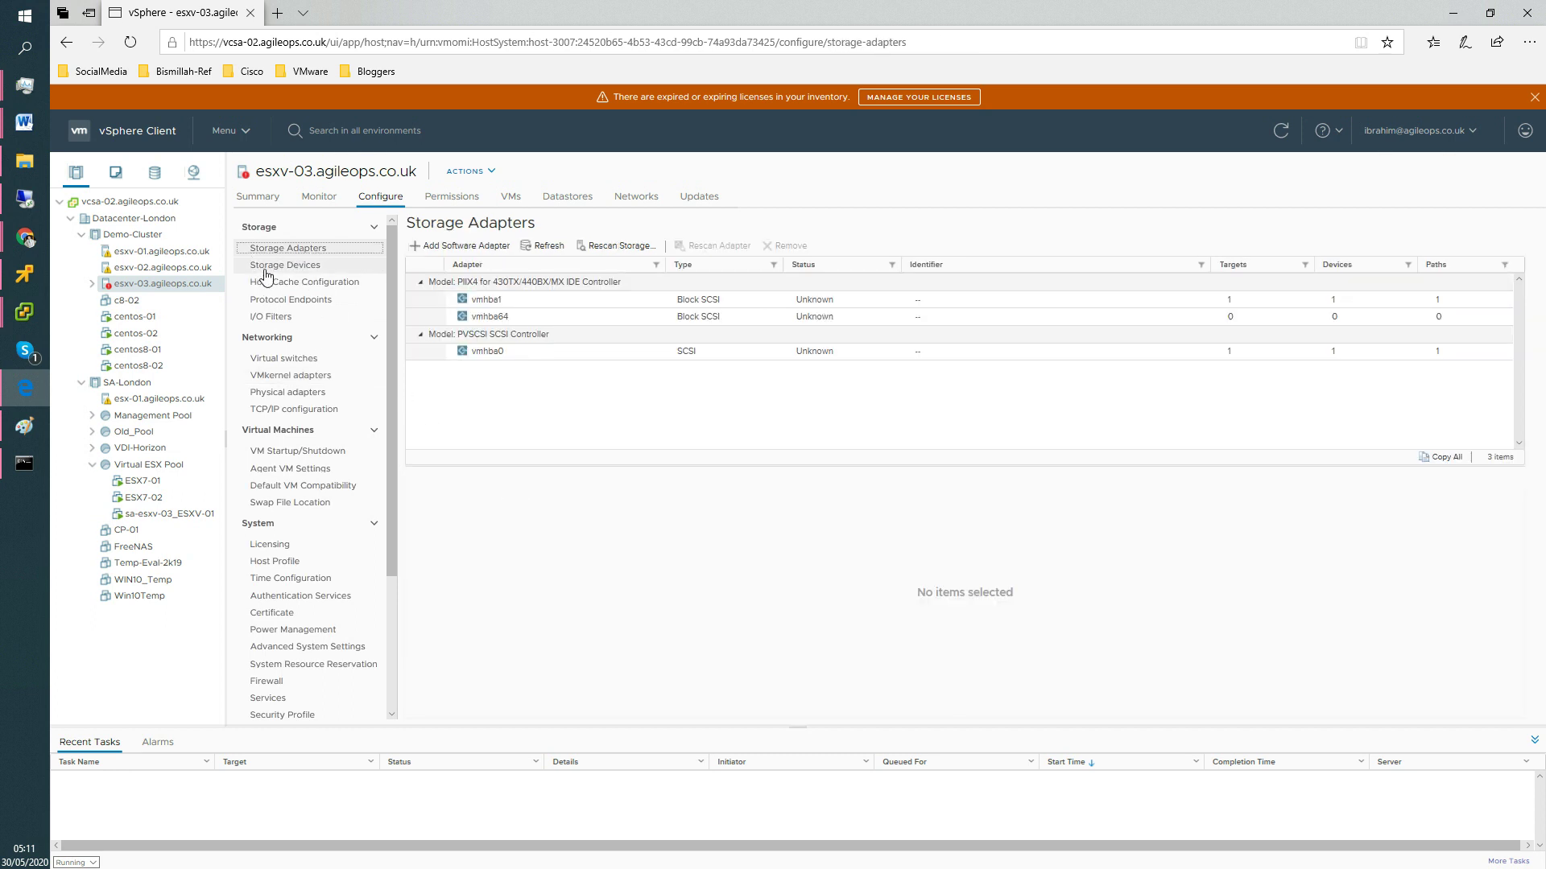
click(269, 267)
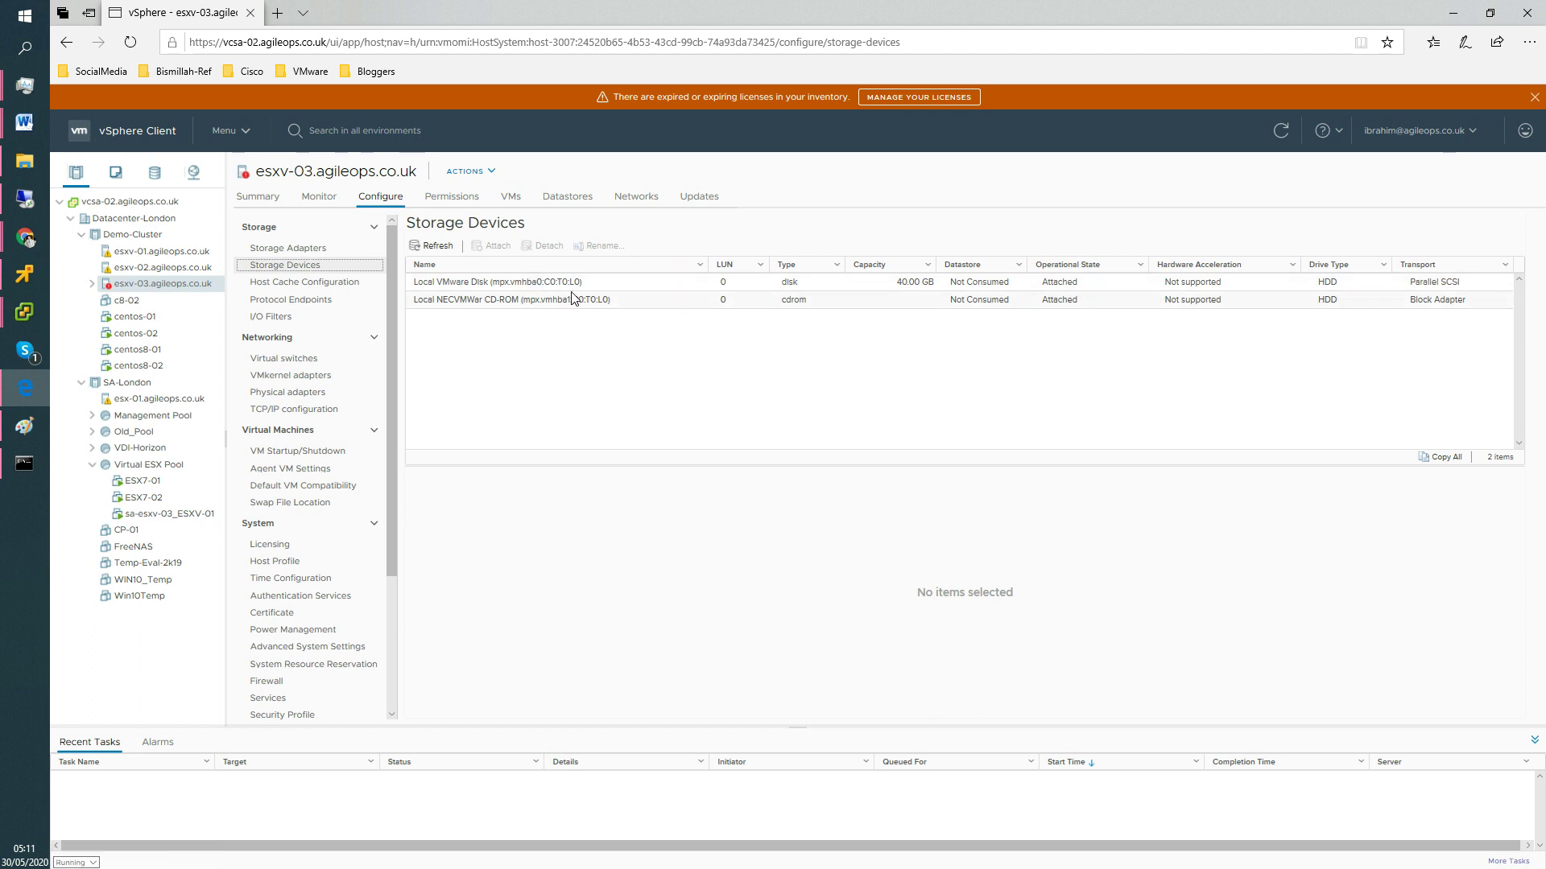
click(923, 284)
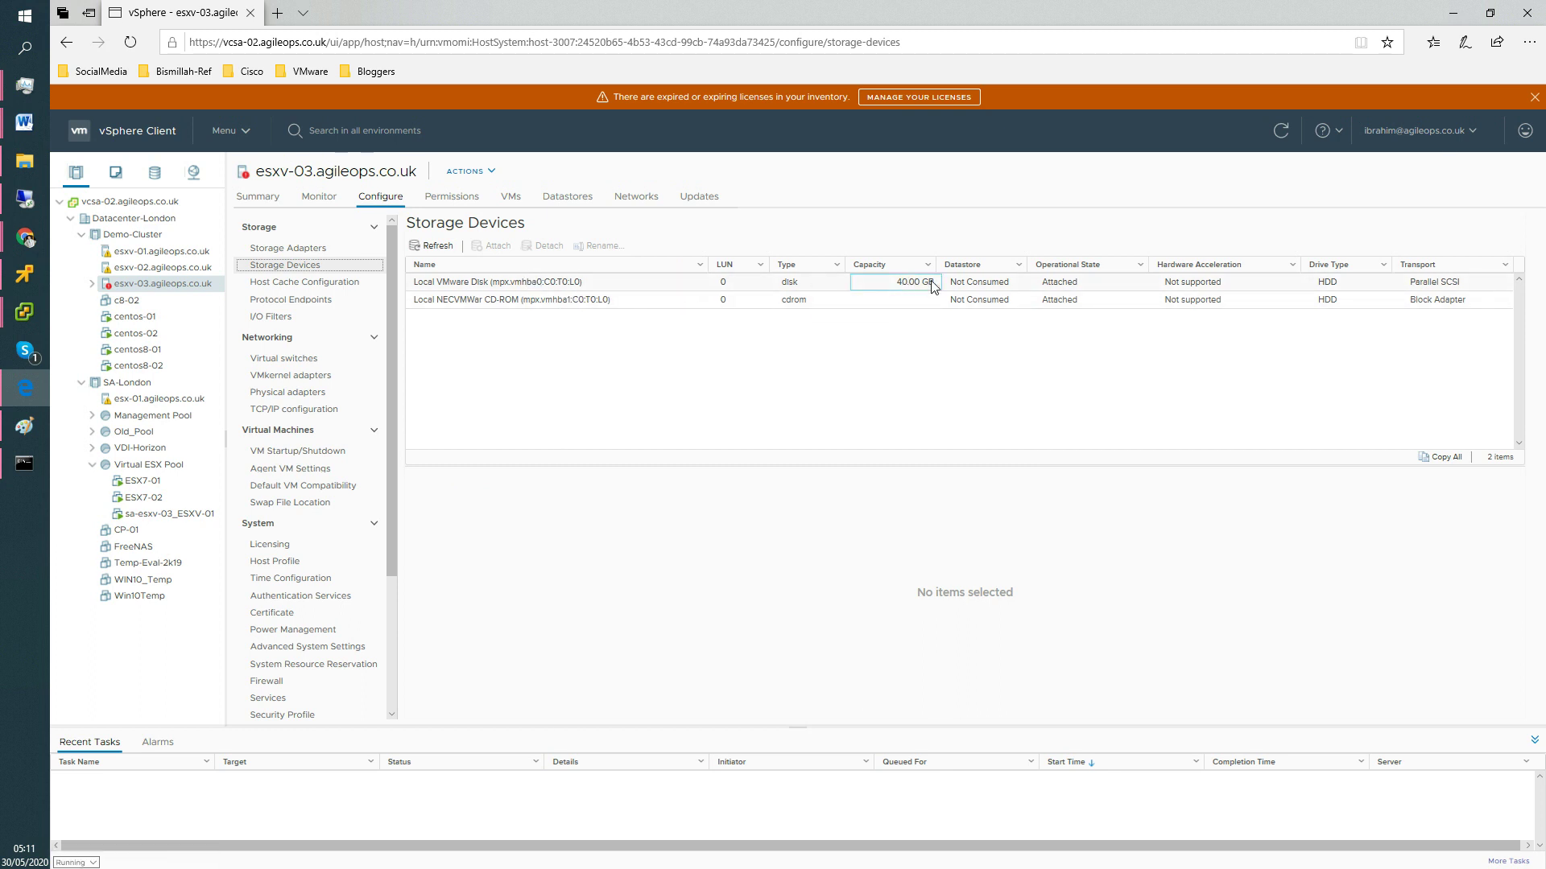
click(594, 304)
click(579, 201)
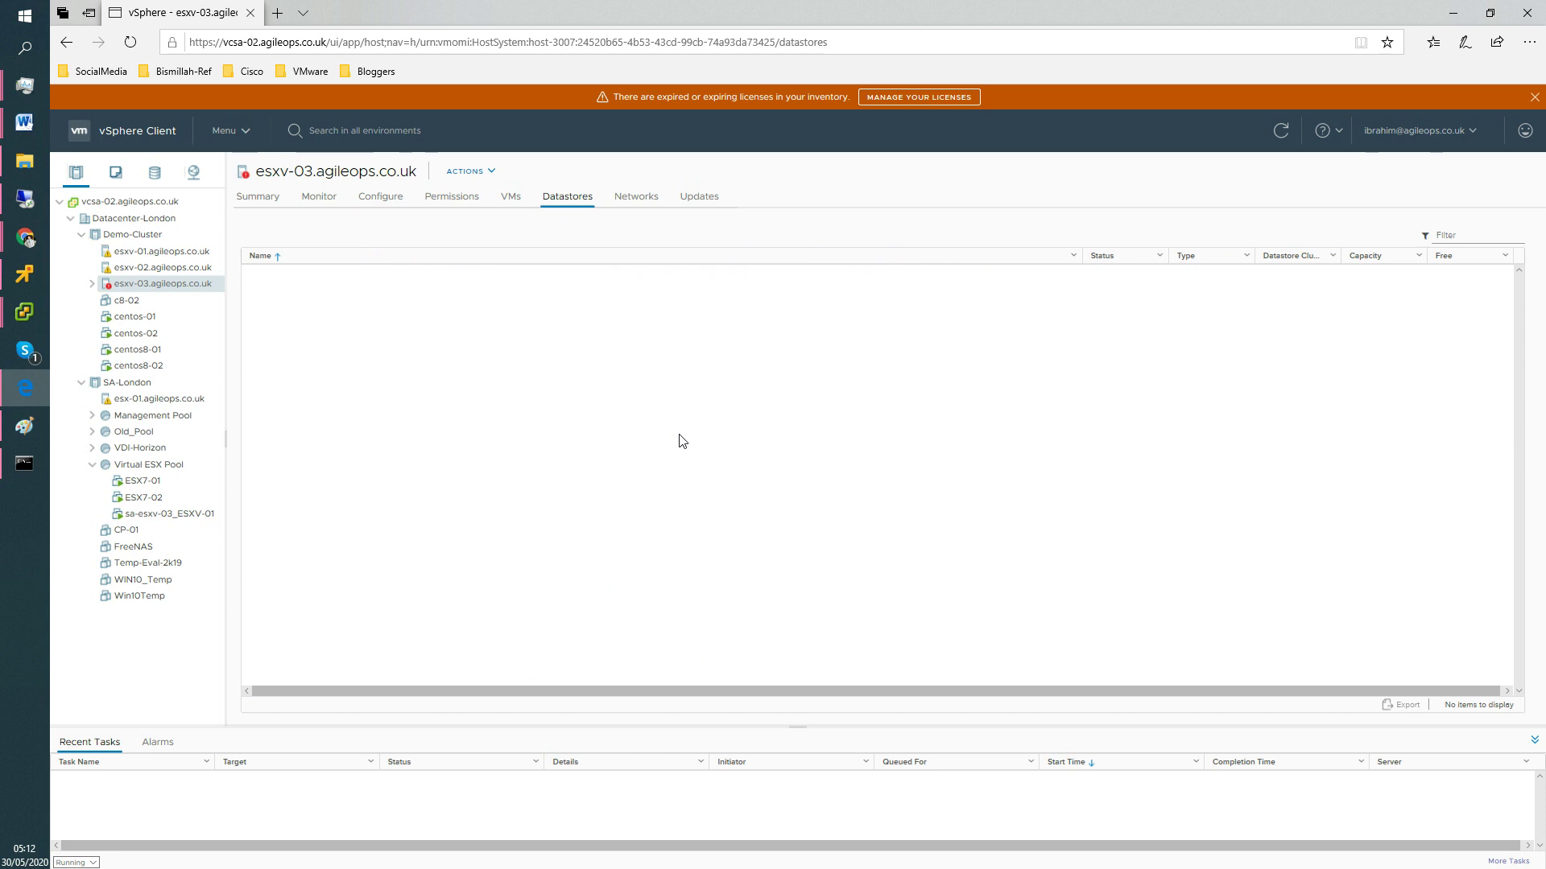
click(390, 198)
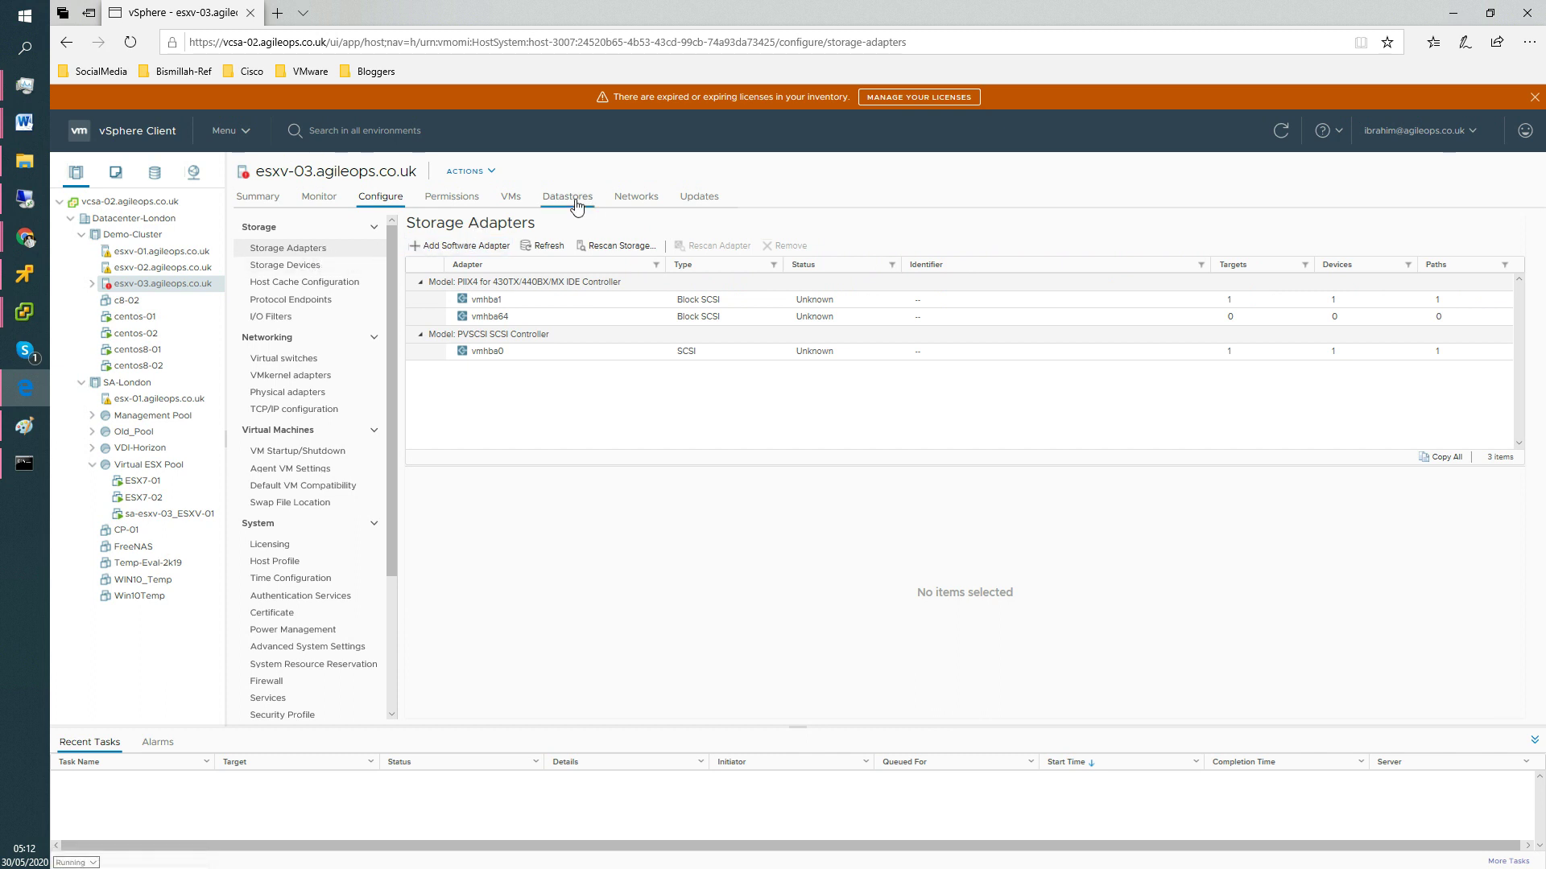
click(295, 251)
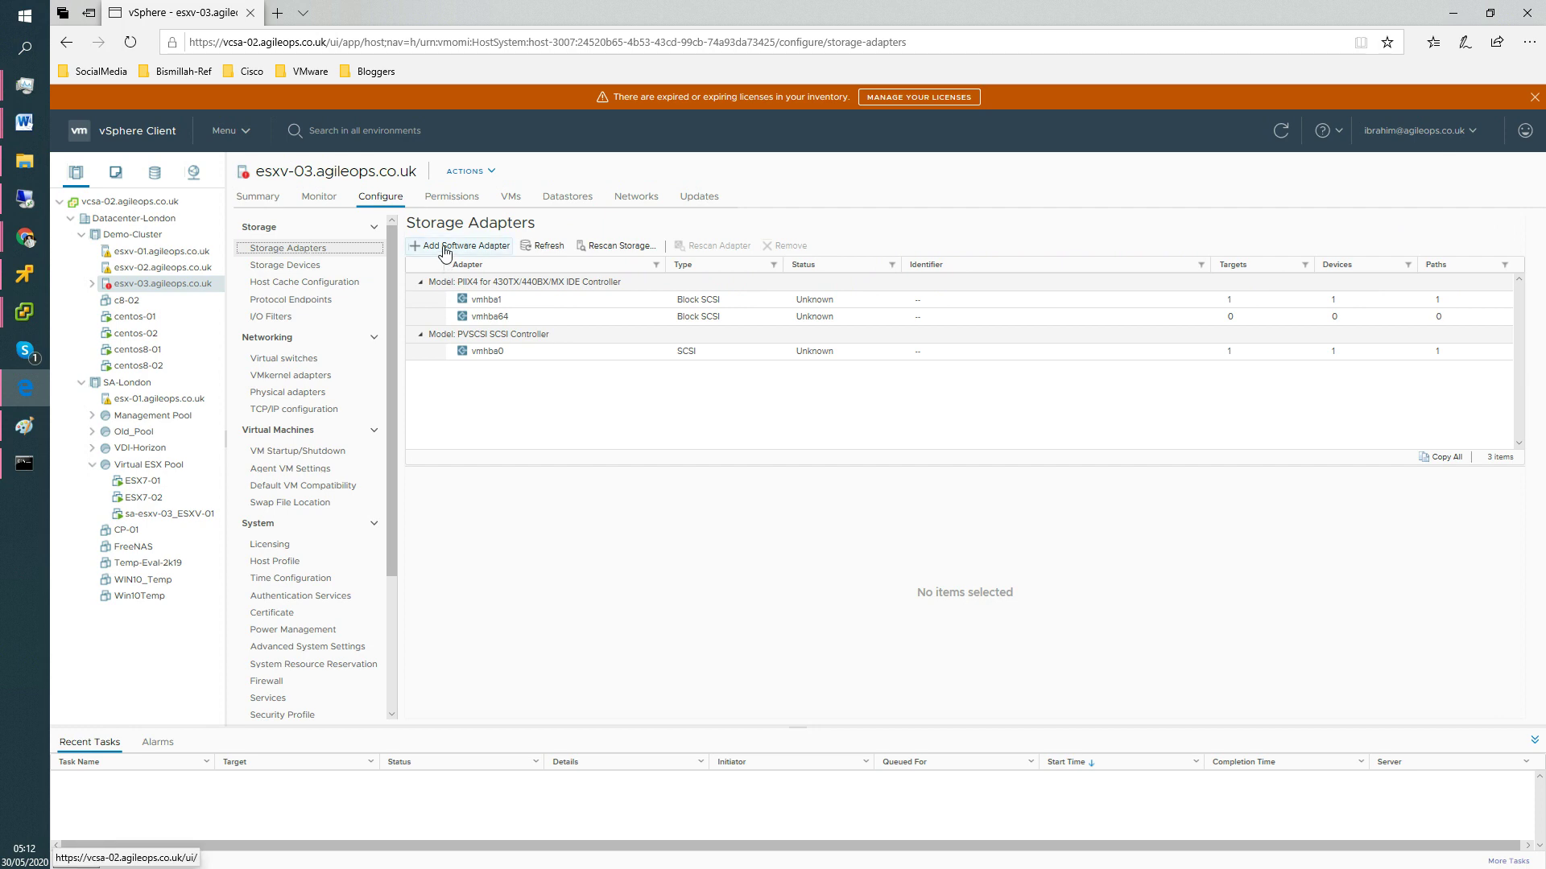
Add a software iSCSI adapter to esxv-03, verify the task completed, and select vmhba65.
click(470, 254)
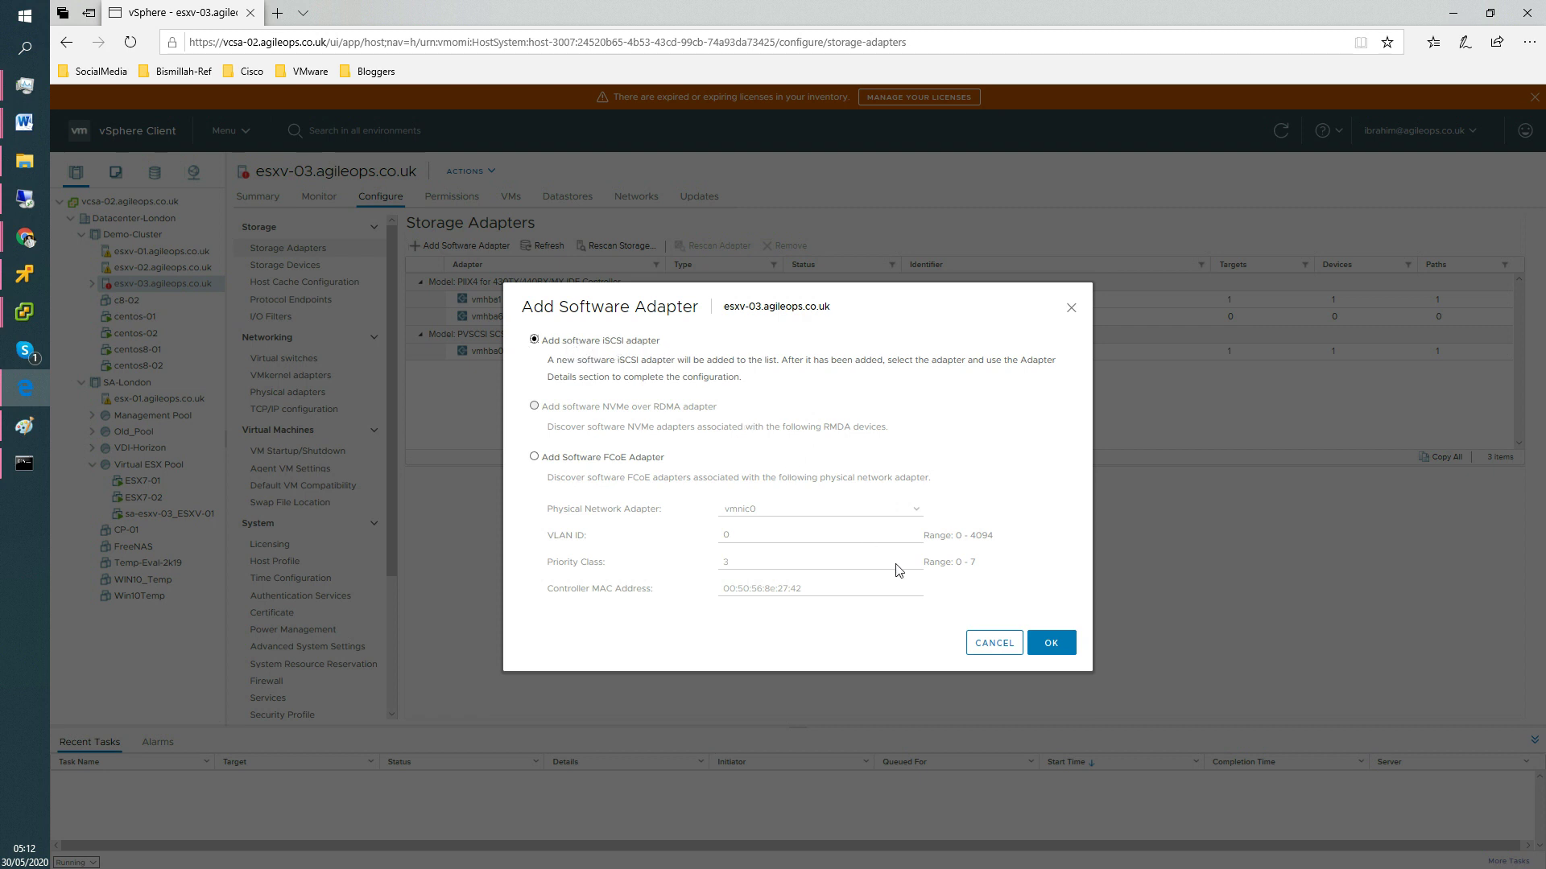
click(1052, 643)
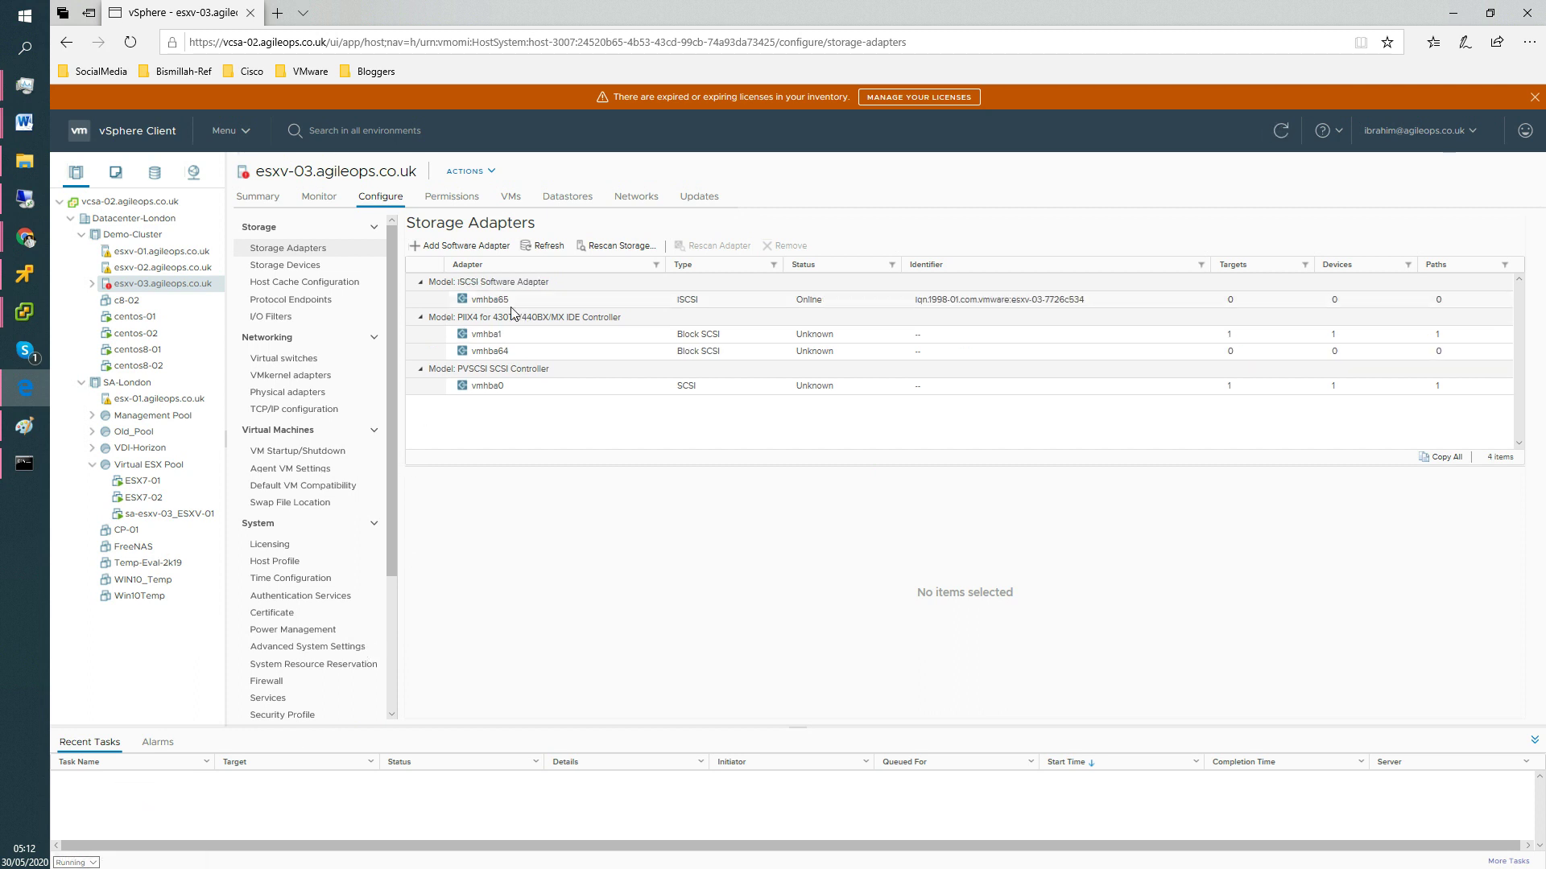
click(72, 863)
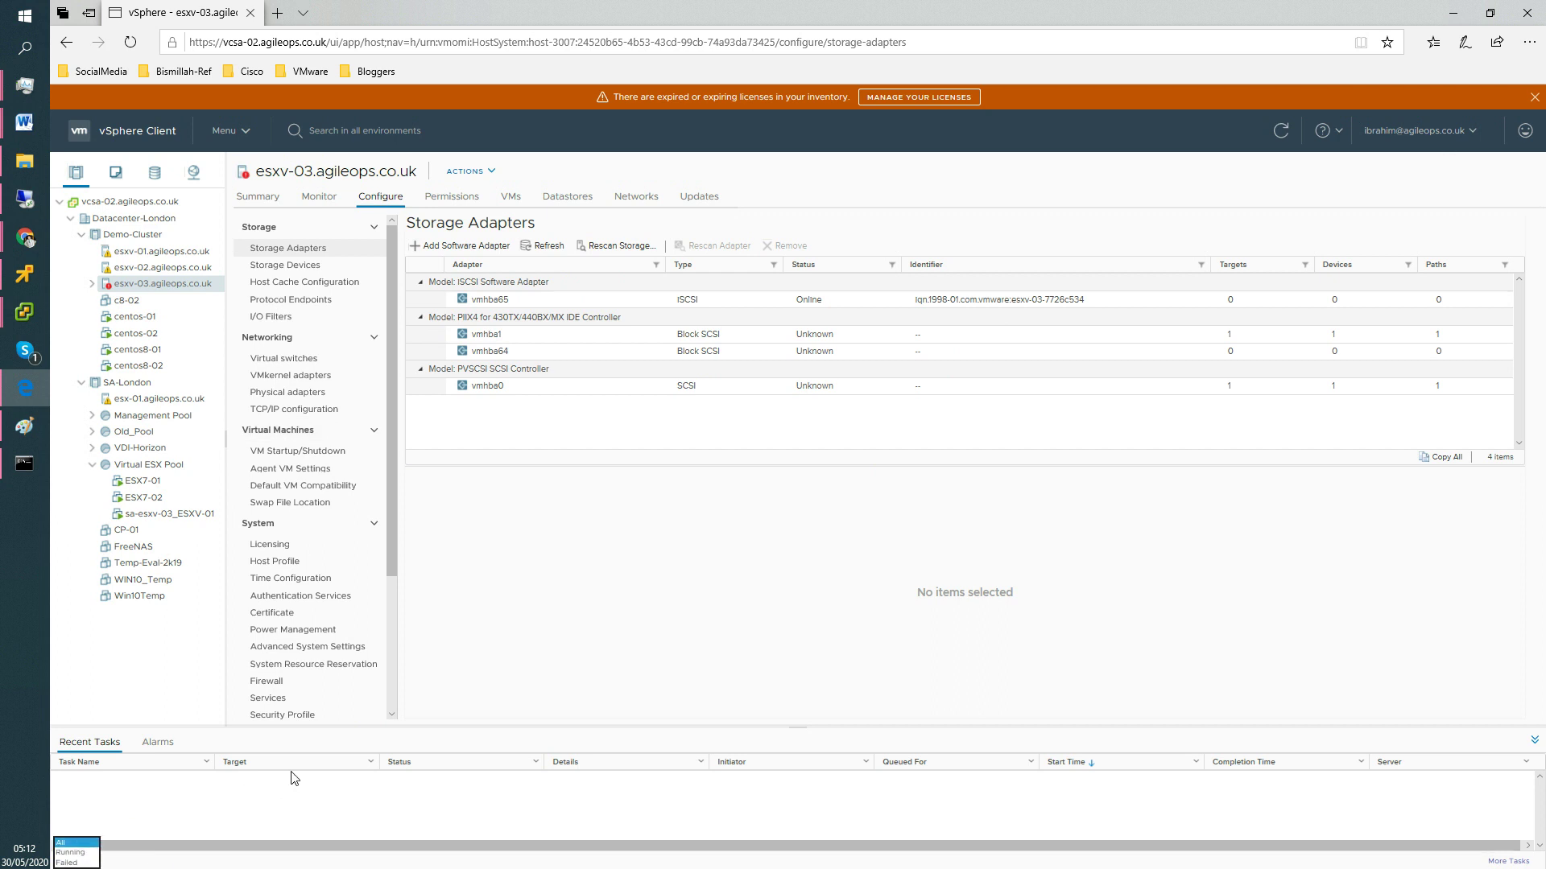
click(63, 841)
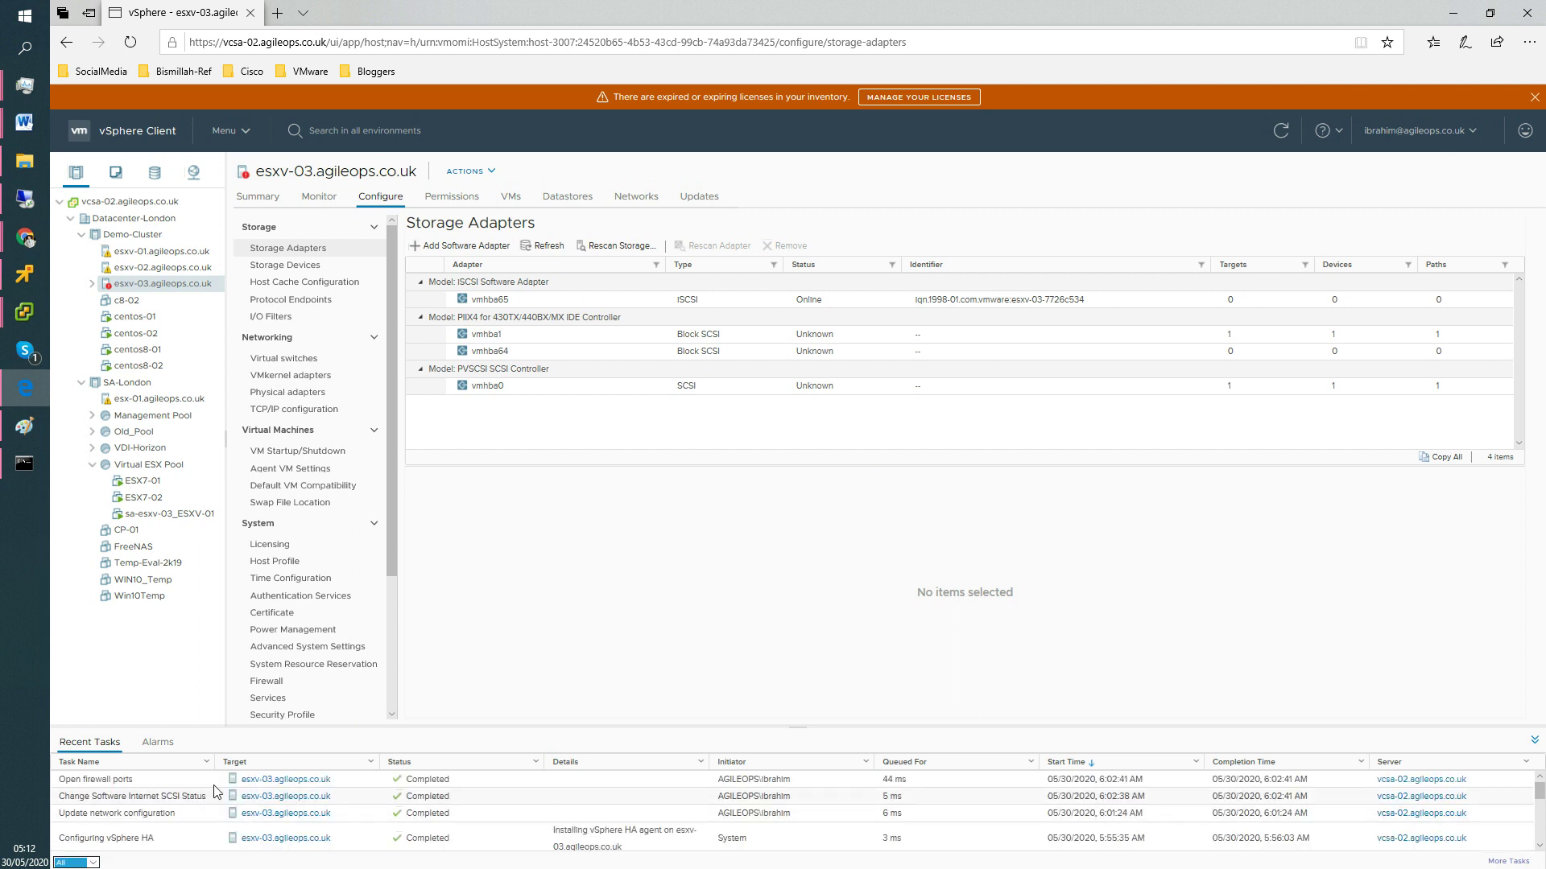
click(165, 798)
click(525, 301)
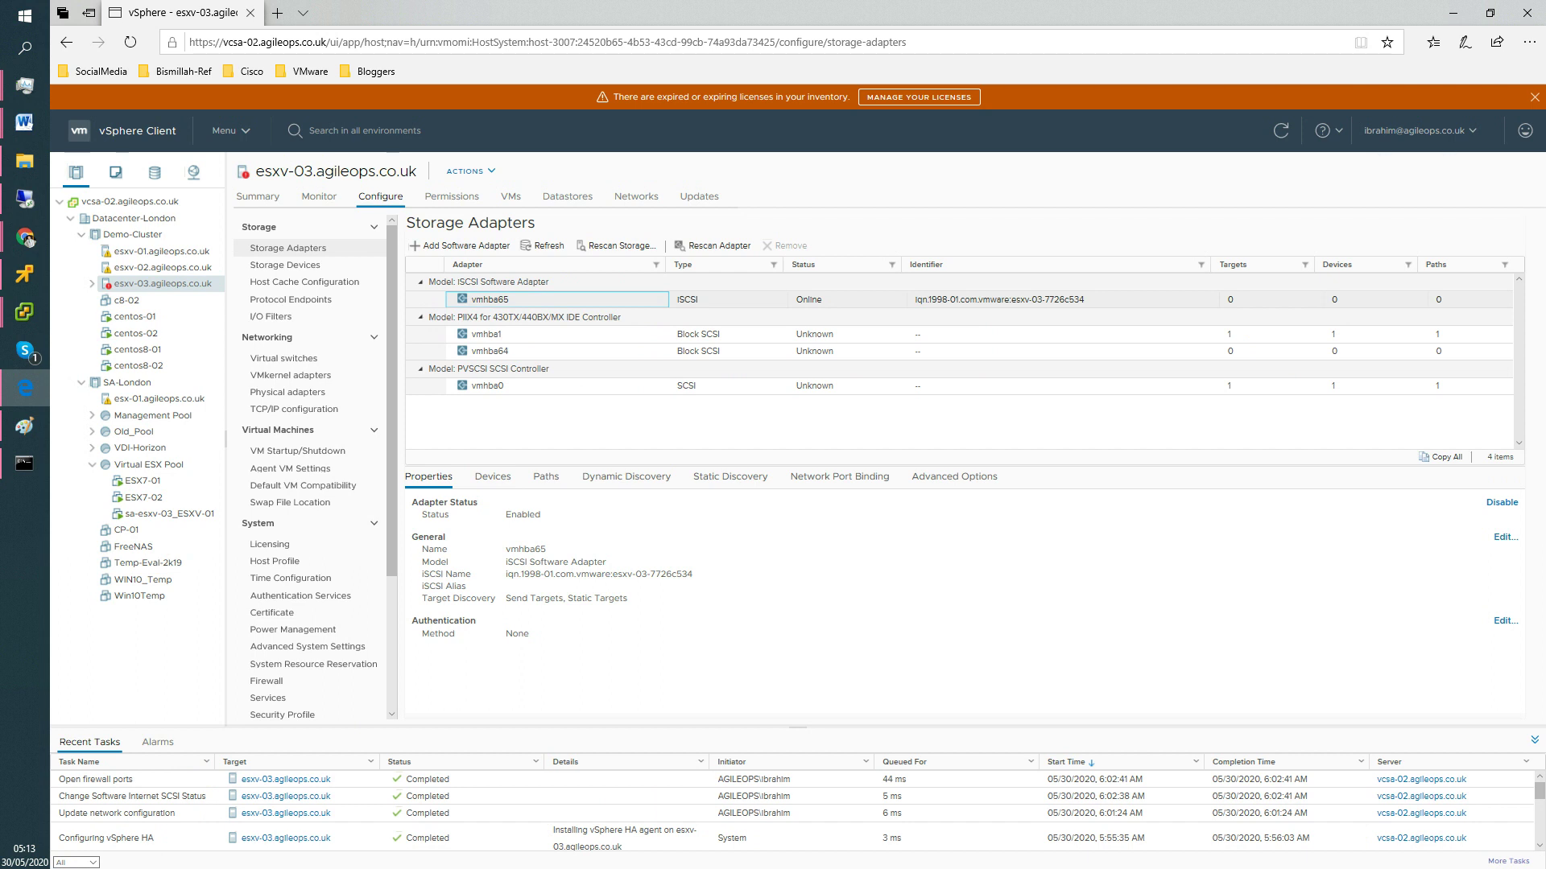
key(alt+Tab)
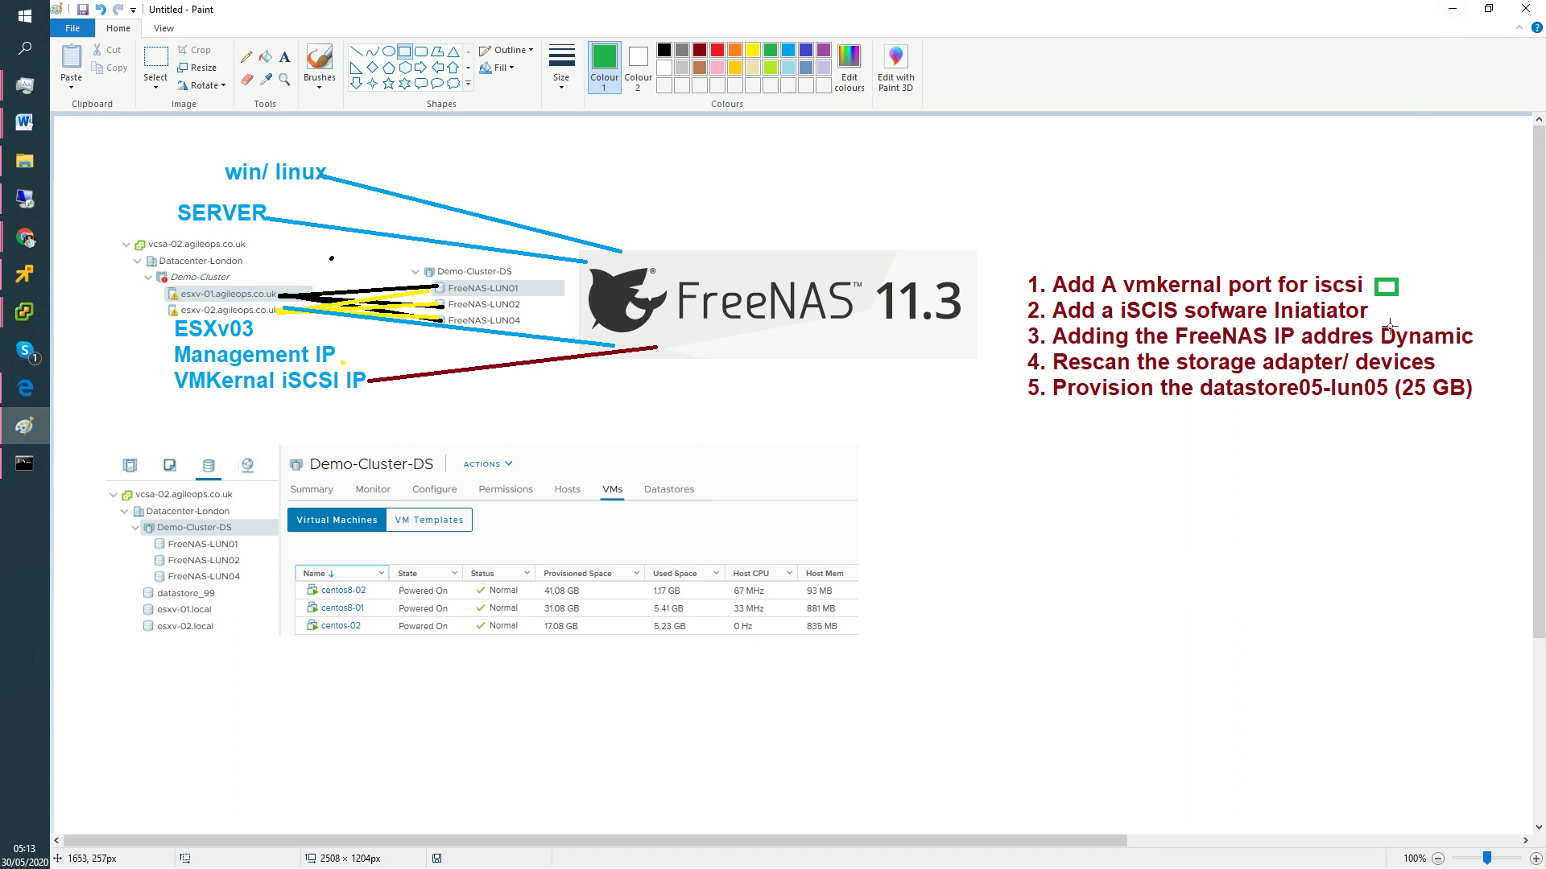
click(1447, 16)
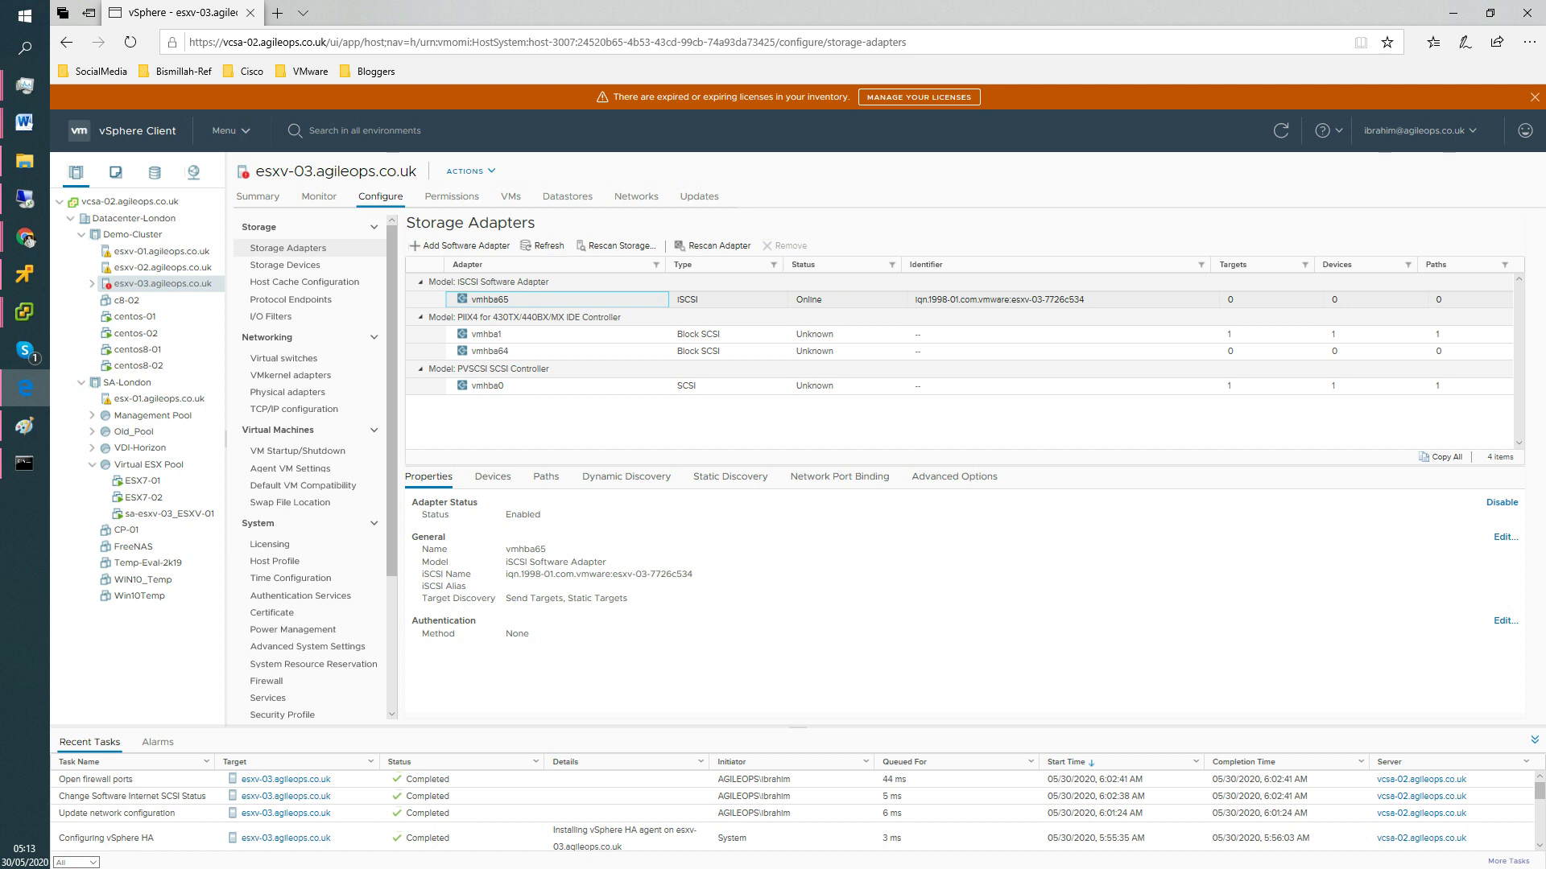
Read FreeNAS's em0 interface address 192.168.1.150/24 under Network settings, then minimise Chrome.
key(alt+Tab)
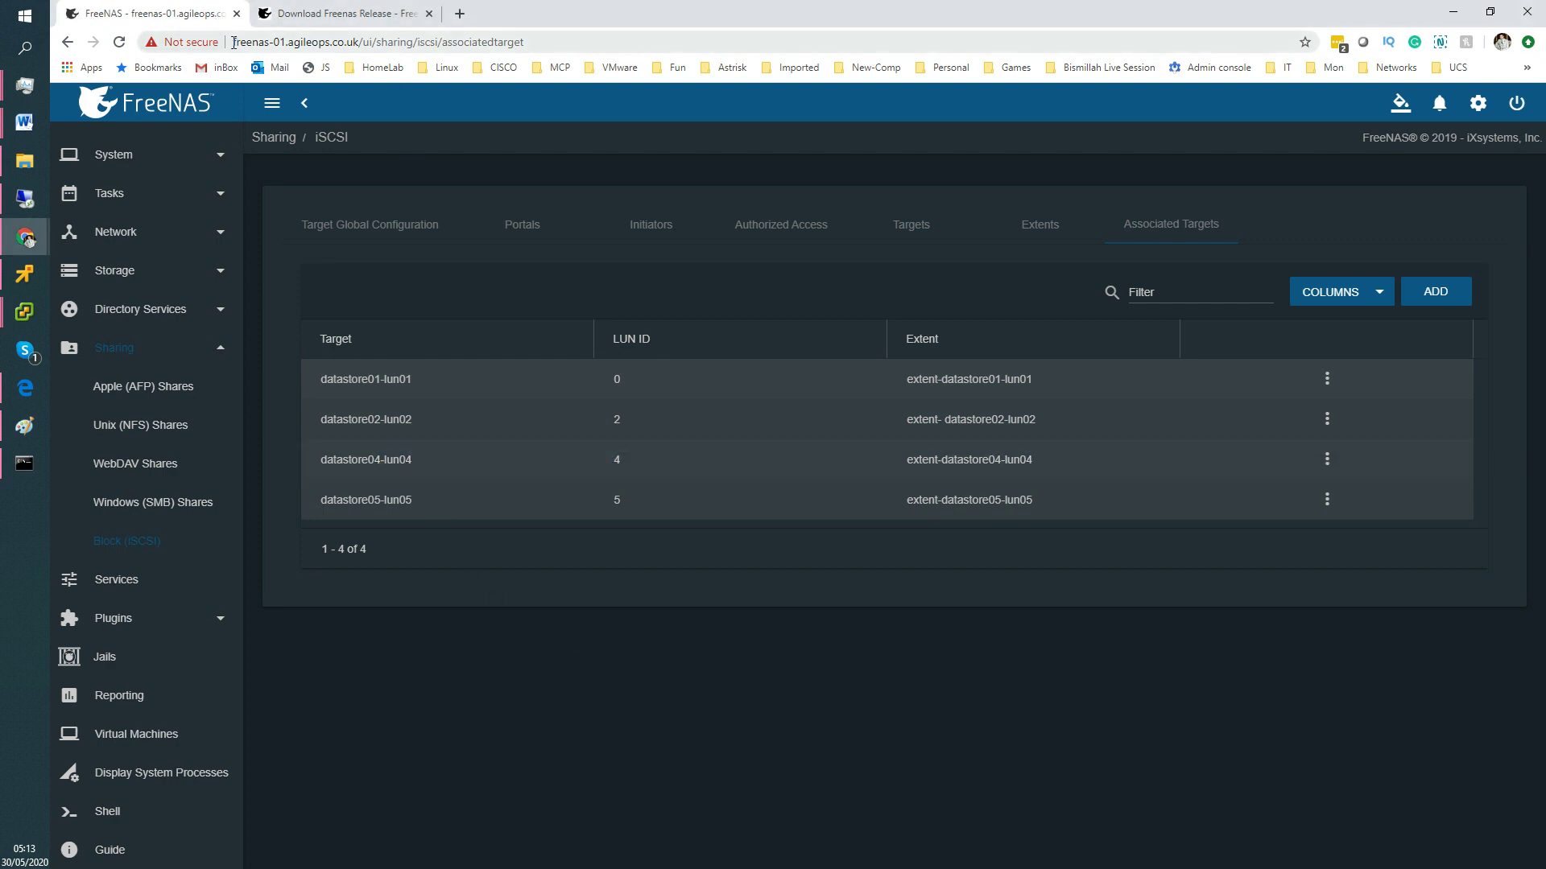
drag(233, 42, 359, 64)
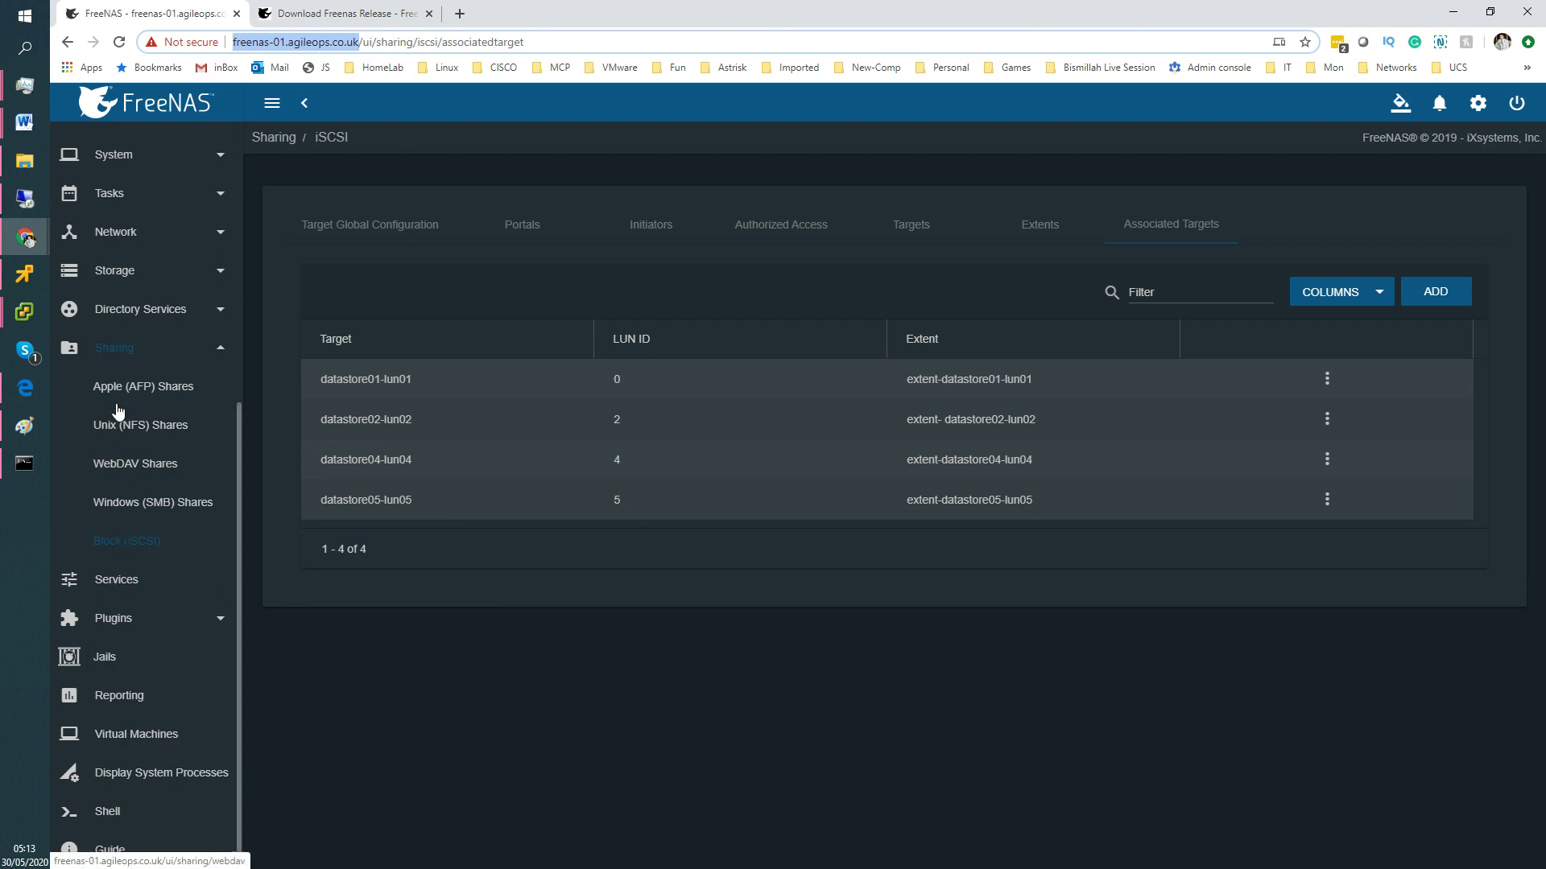
click(115, 233)
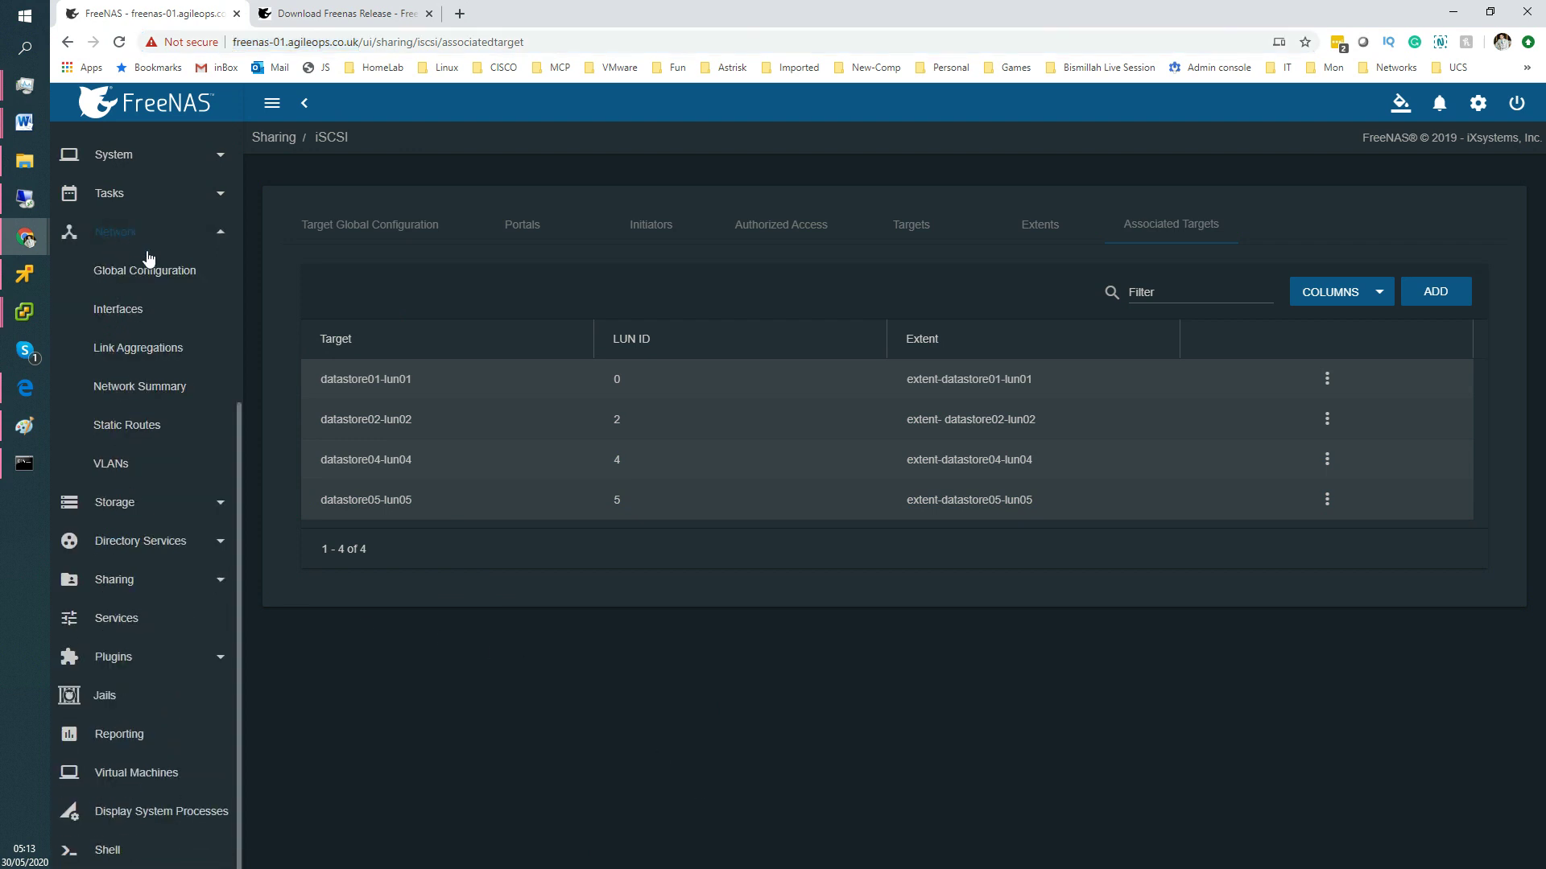
click(149, 278)
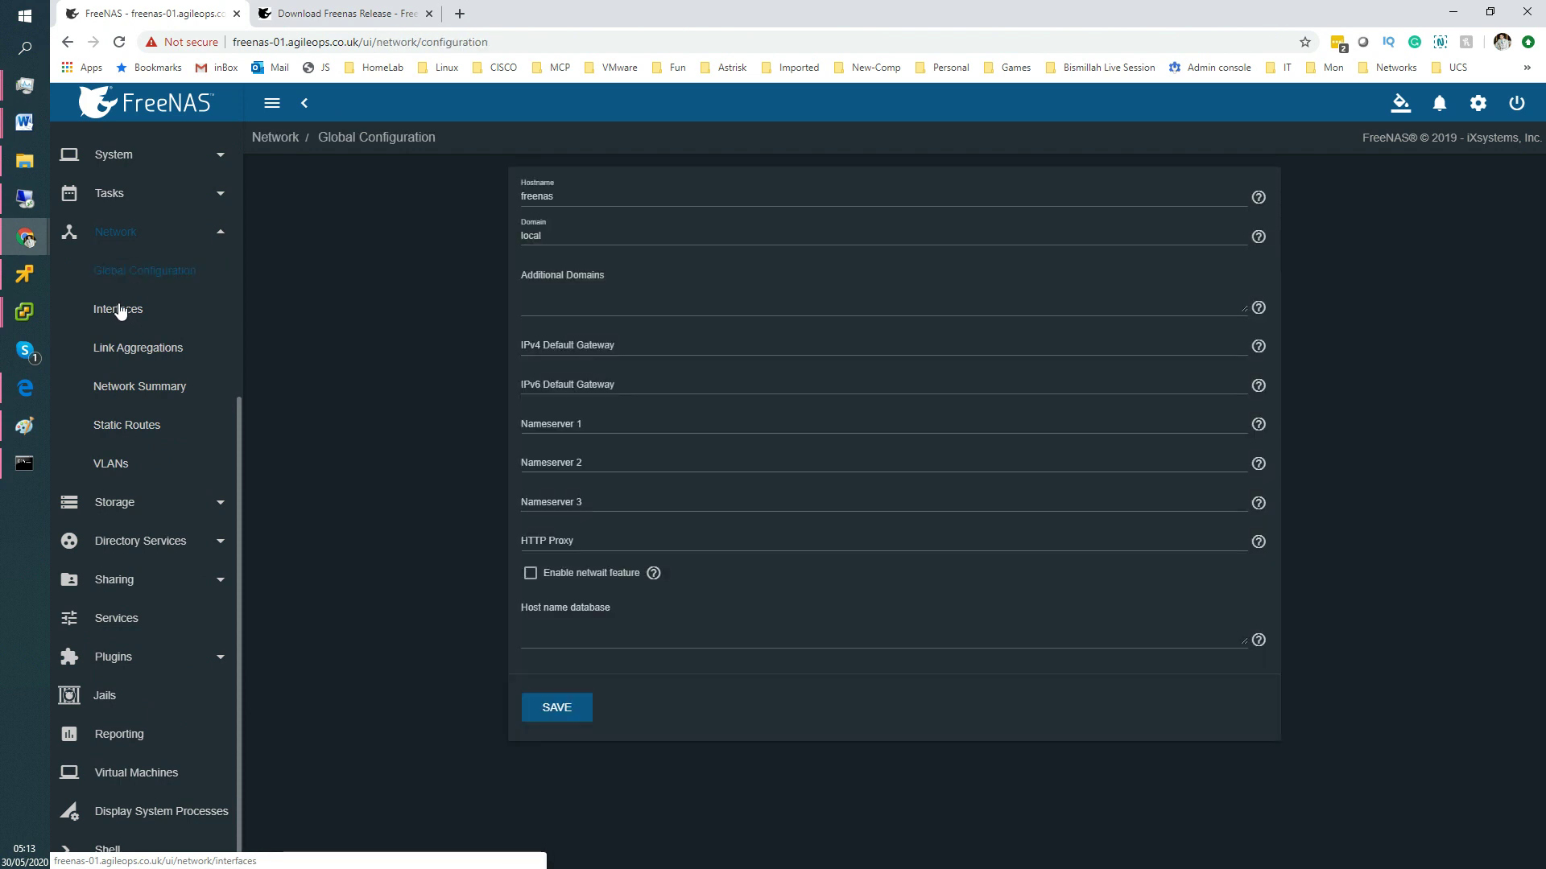
click(120, 310)
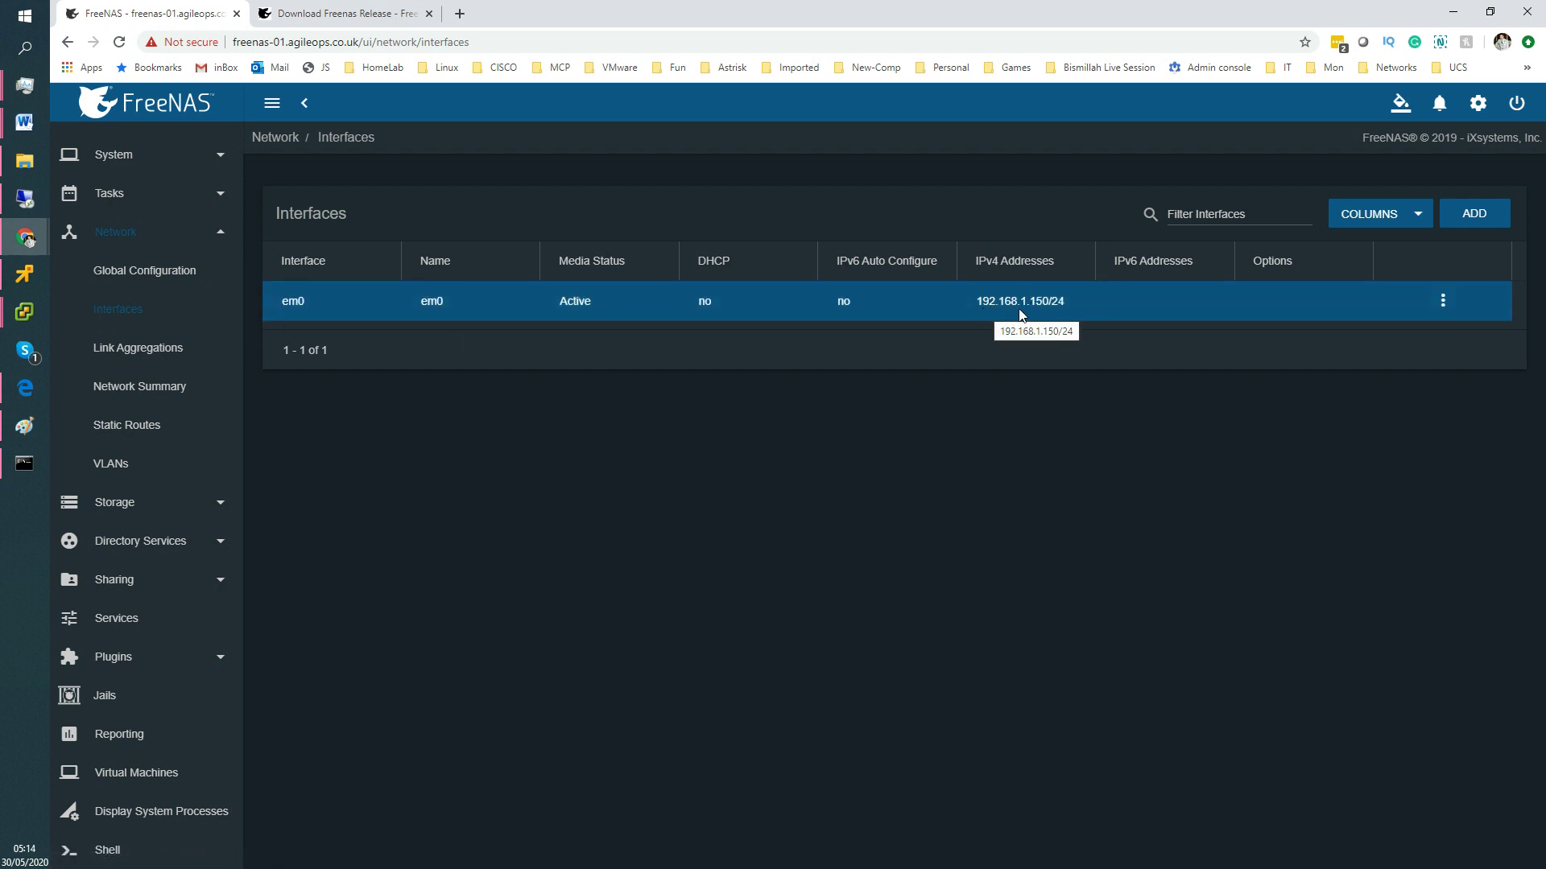
click(1454, 22)
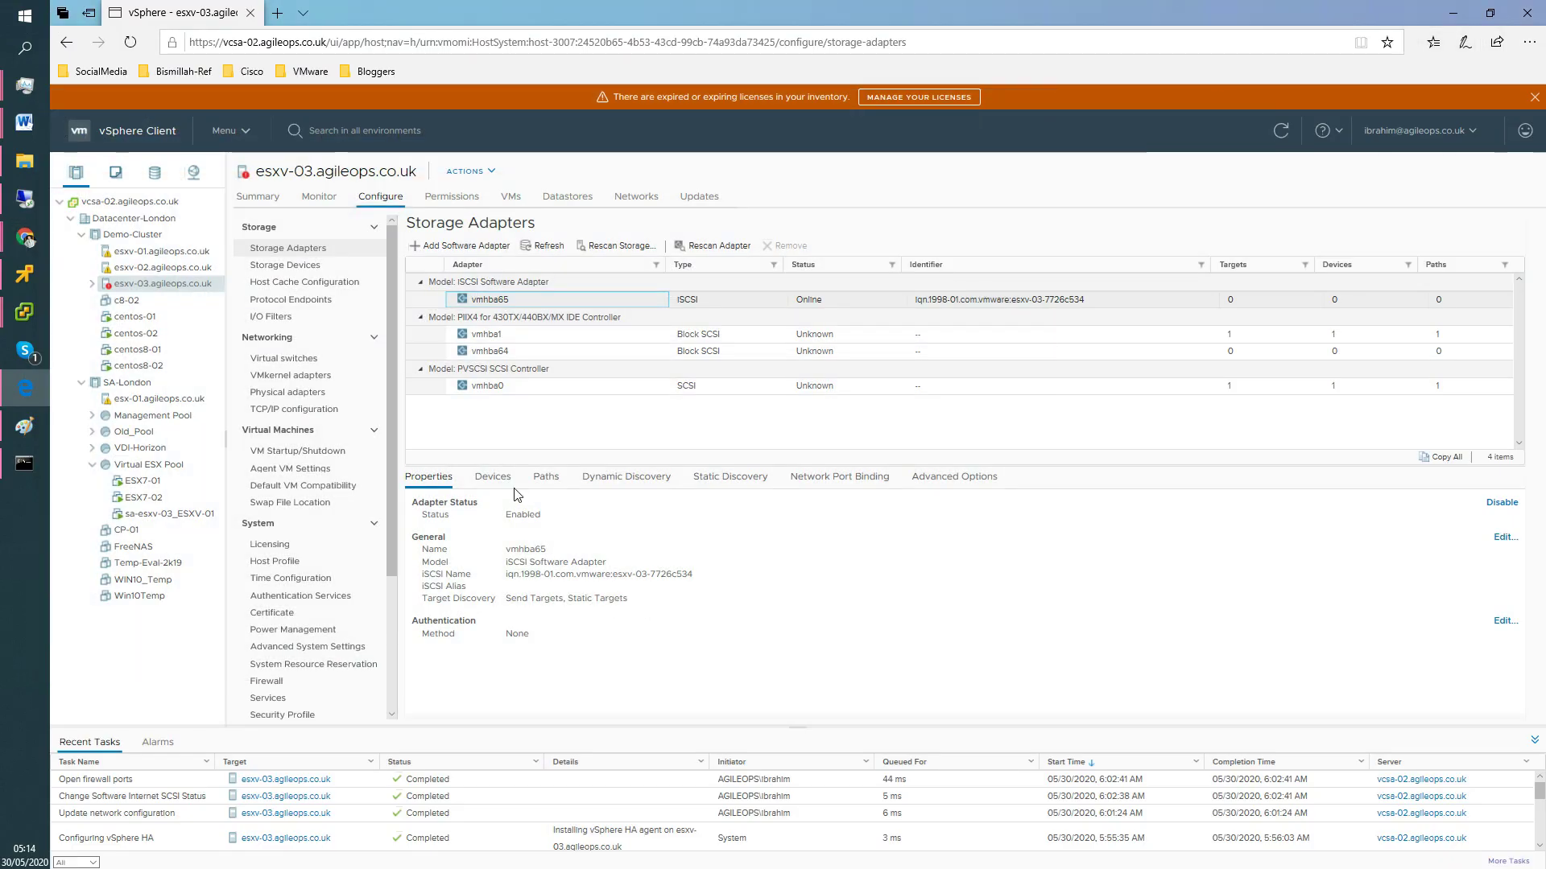
Inspect vmhba65's Properties, Devices and Paths tabs, then return to its empty Dynamic Discovery list.
click(608, 480)
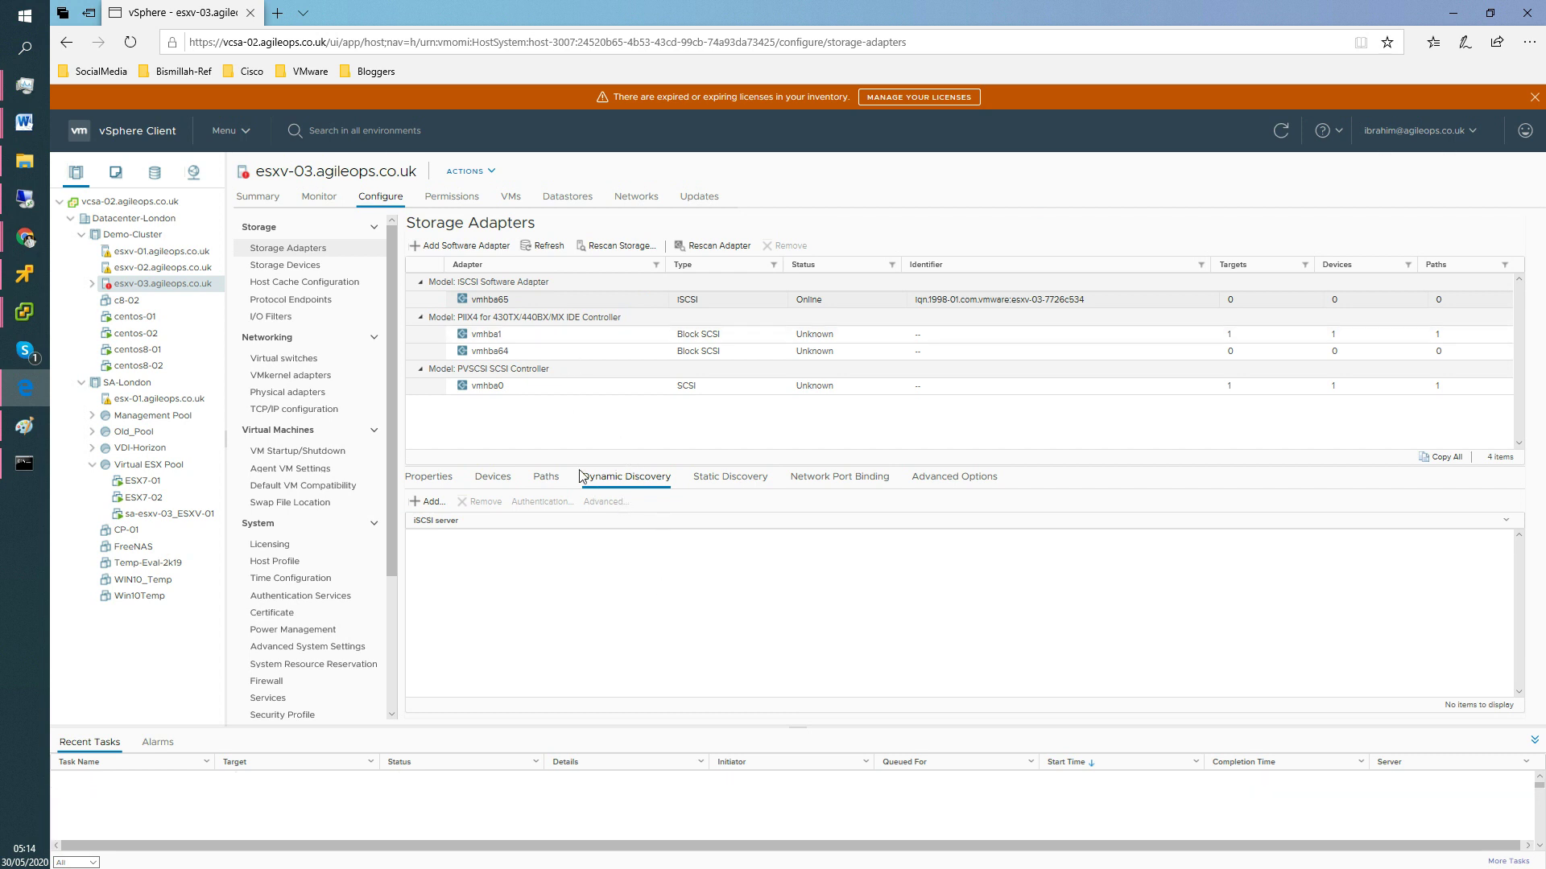
click(488, 305)
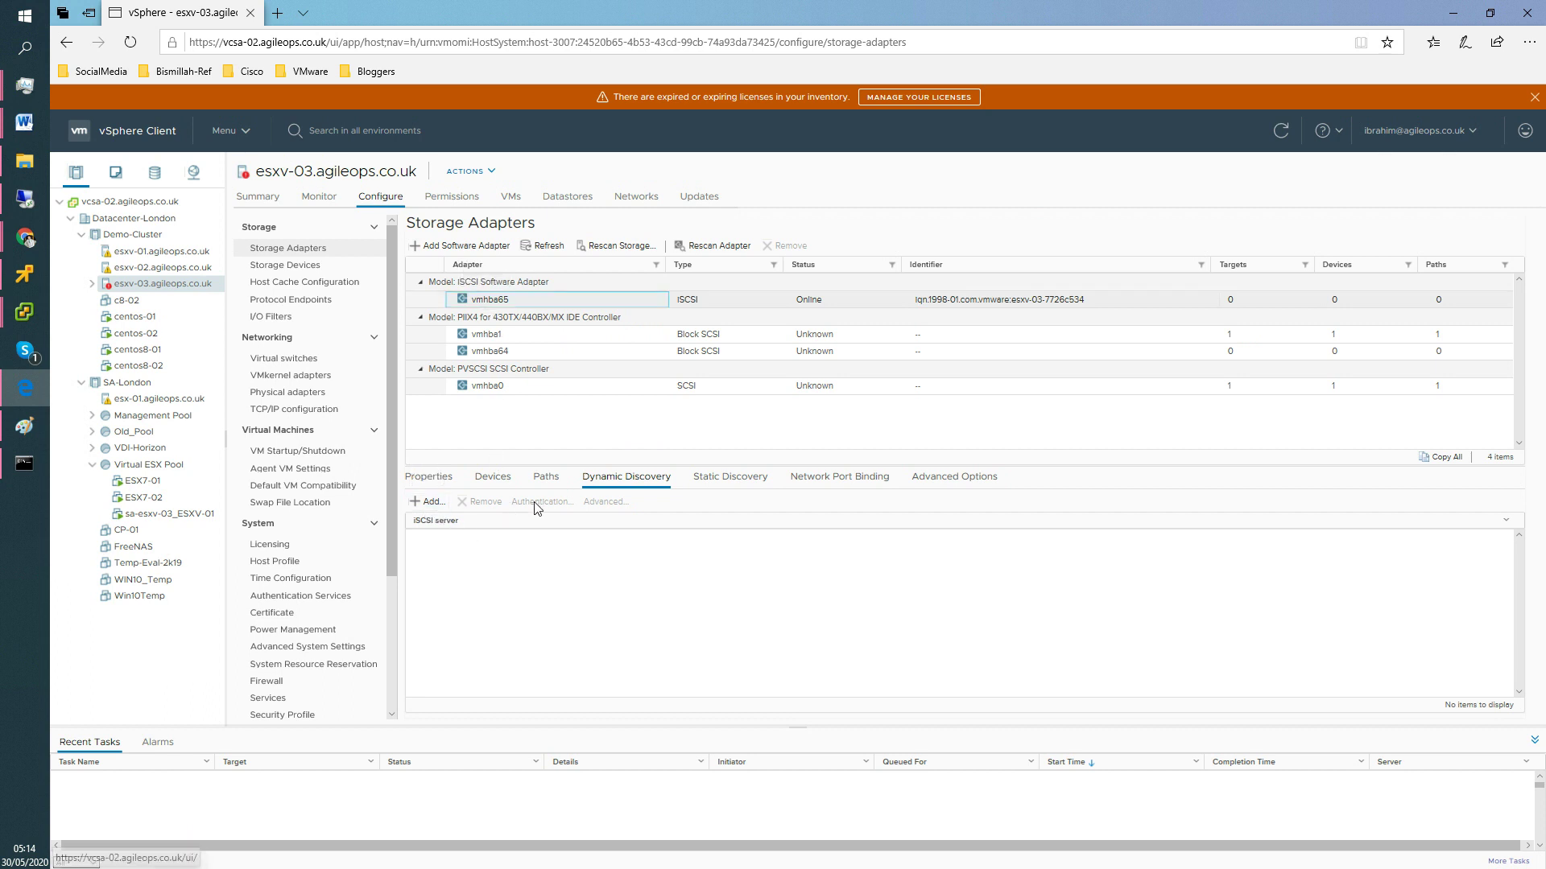
click(427, 478)
click(497, 480)
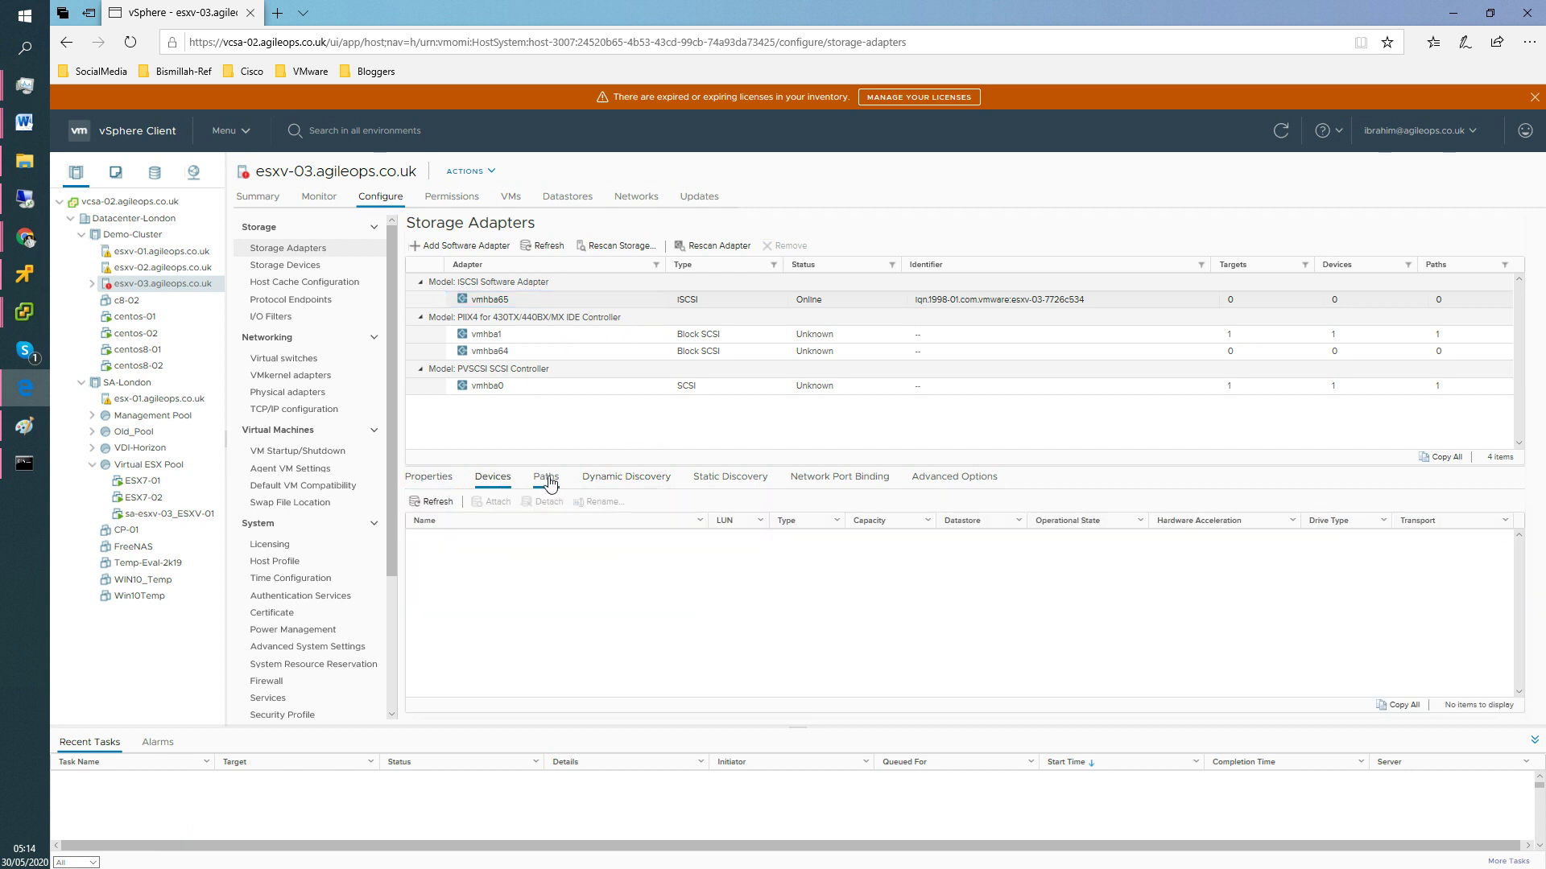
click(549, 481)
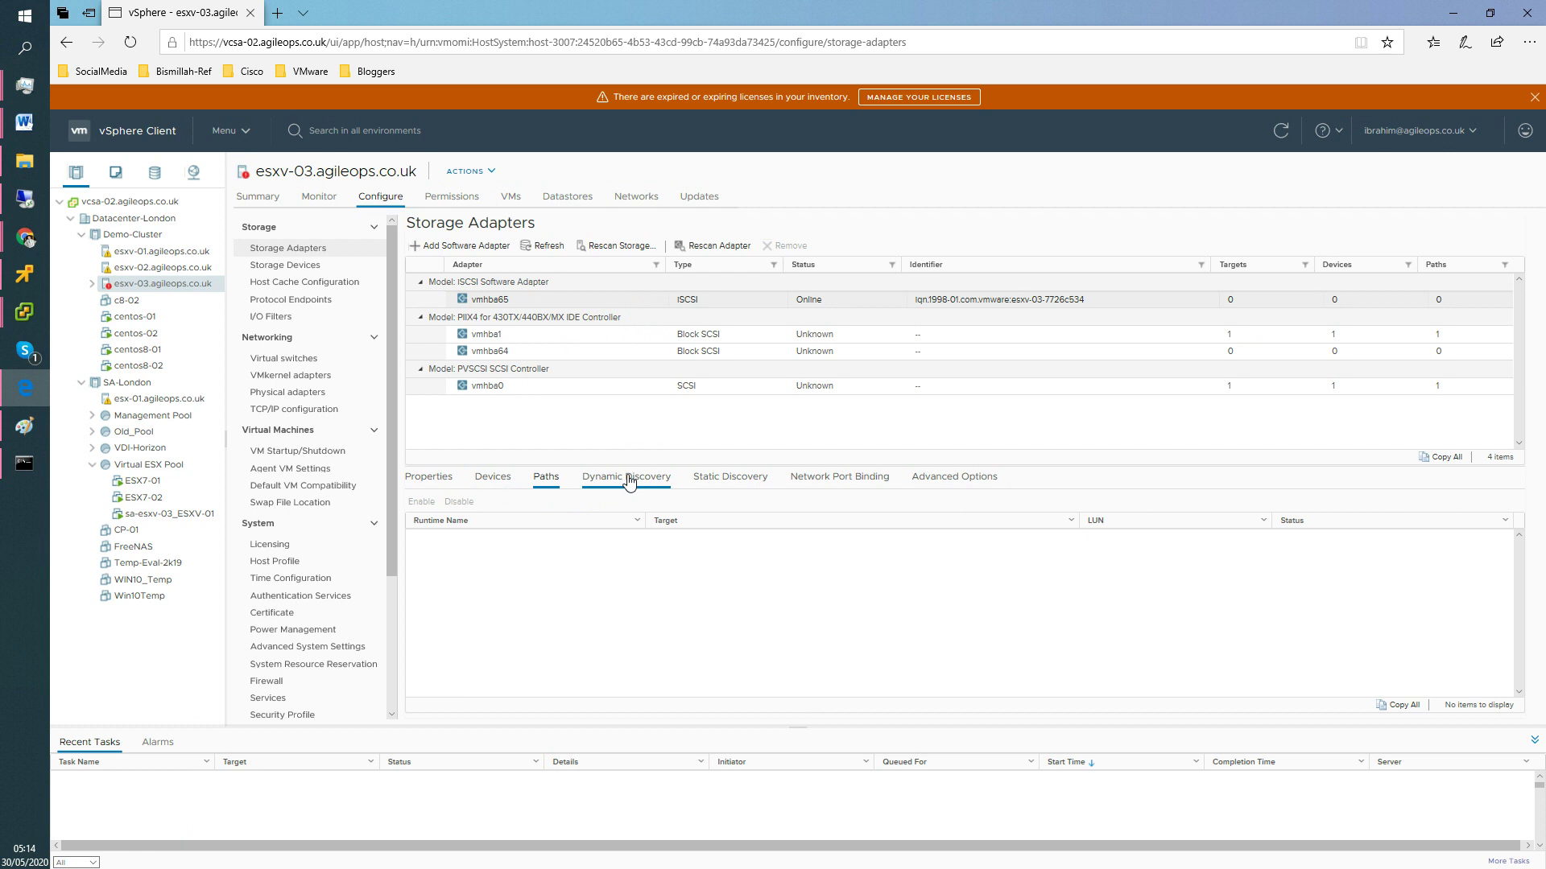
click(483, 298)
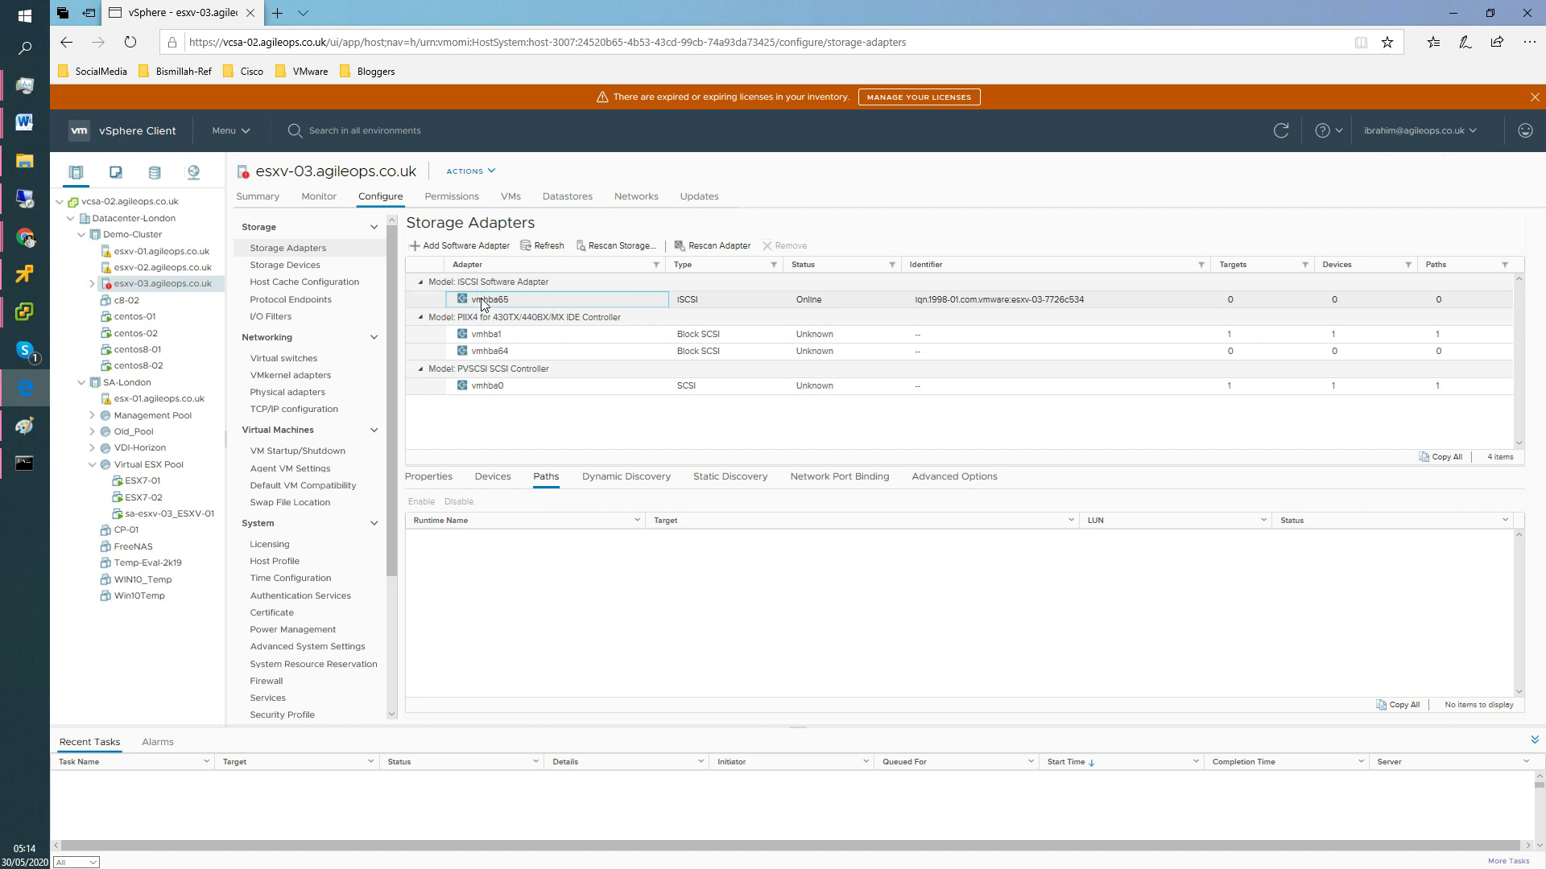
click(612, 481)
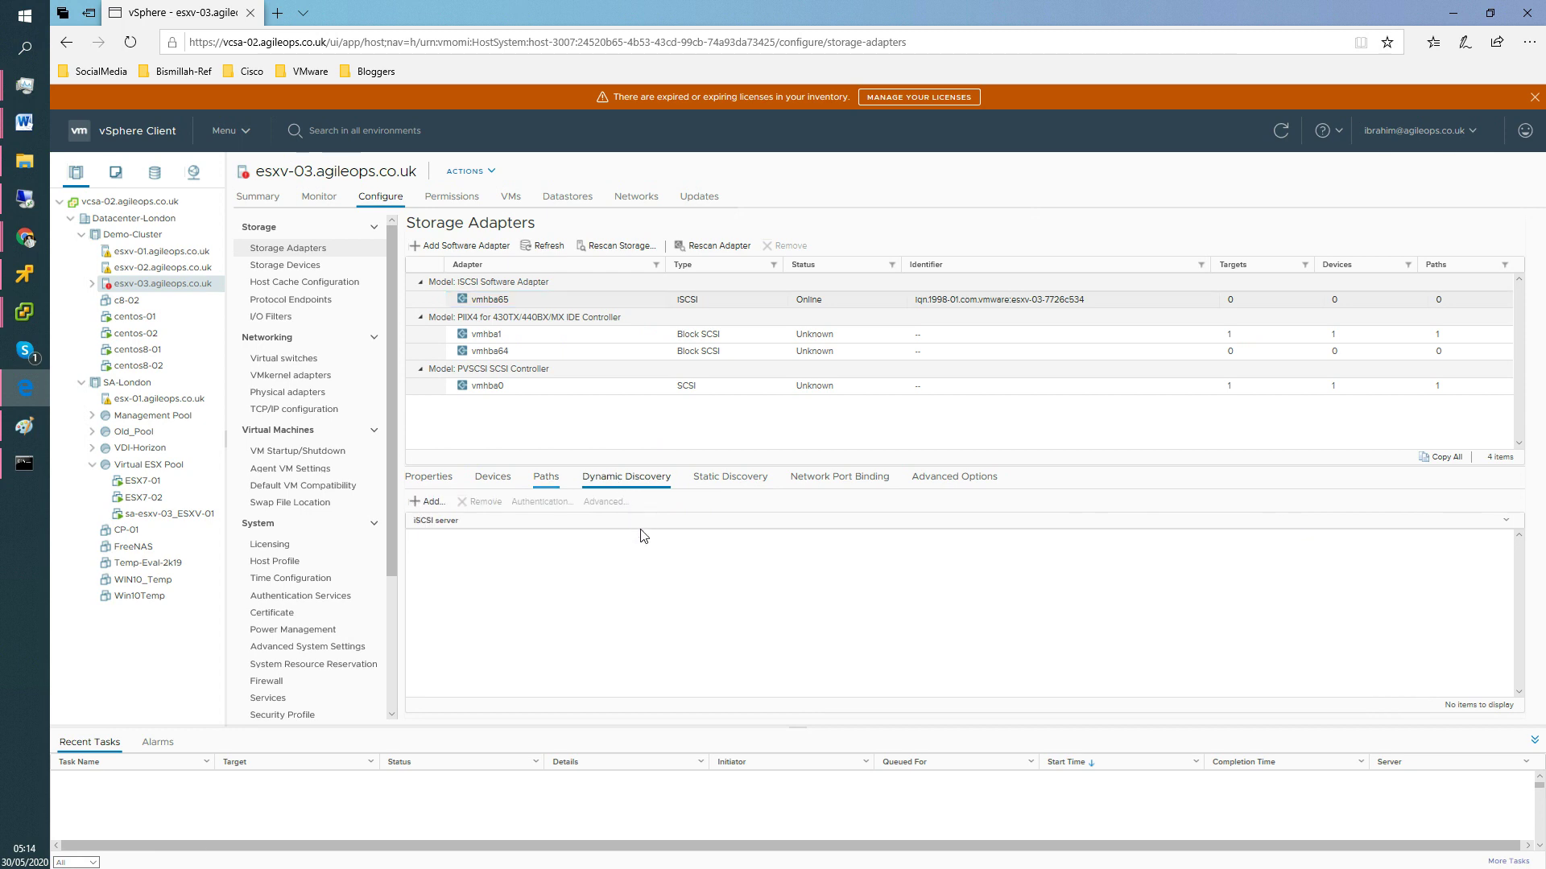
Add iSCSI send target server 192.168.1.150 on port 3260 to vmhba65's Dynamic Discovery.
click(453, 511)
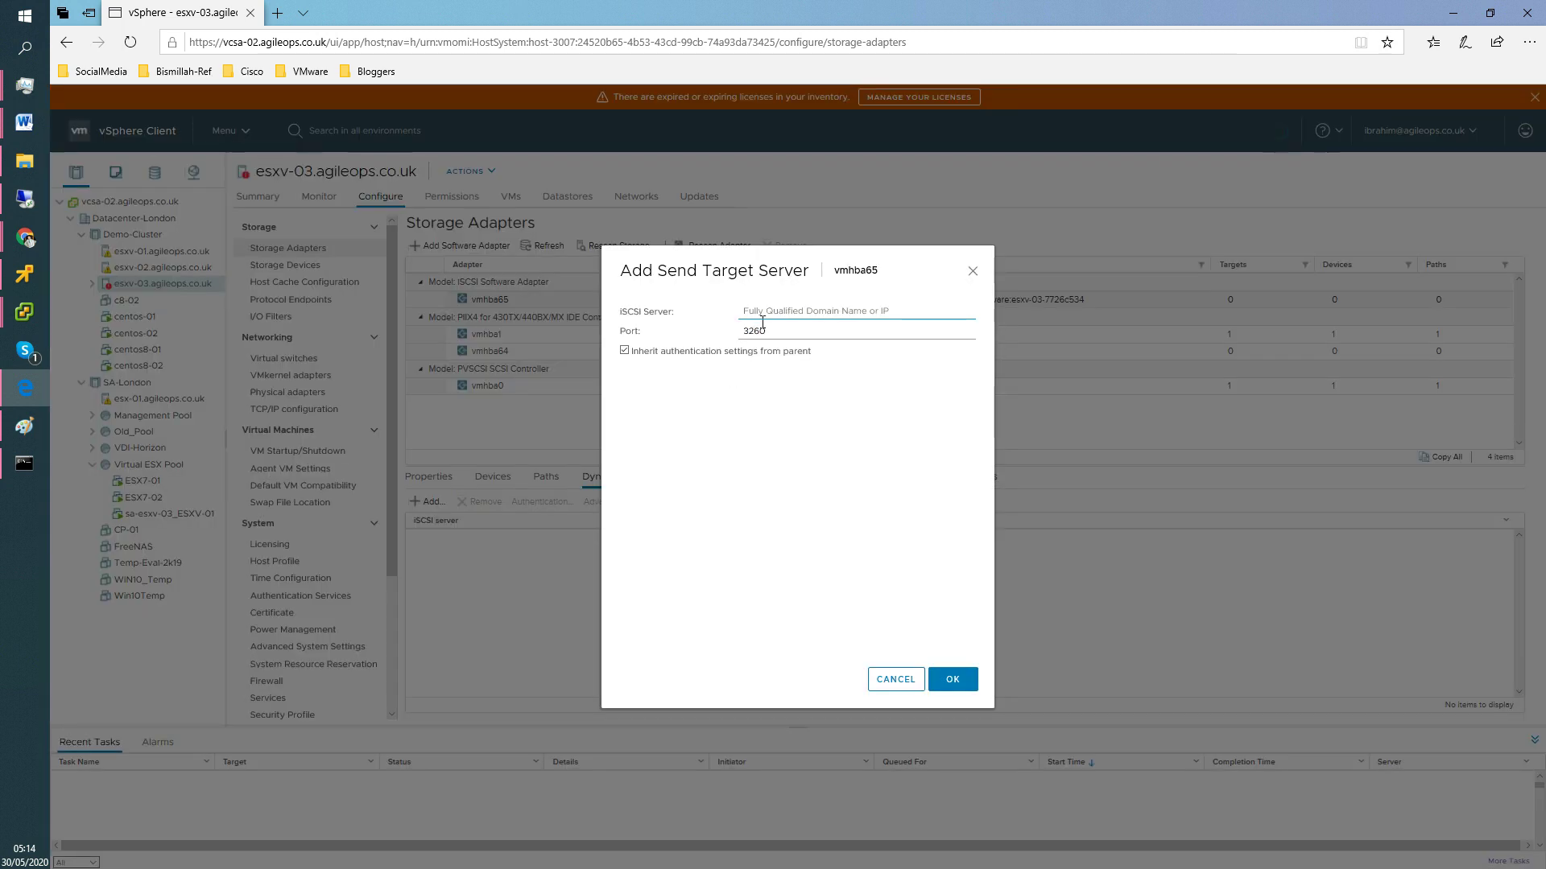
text(1)
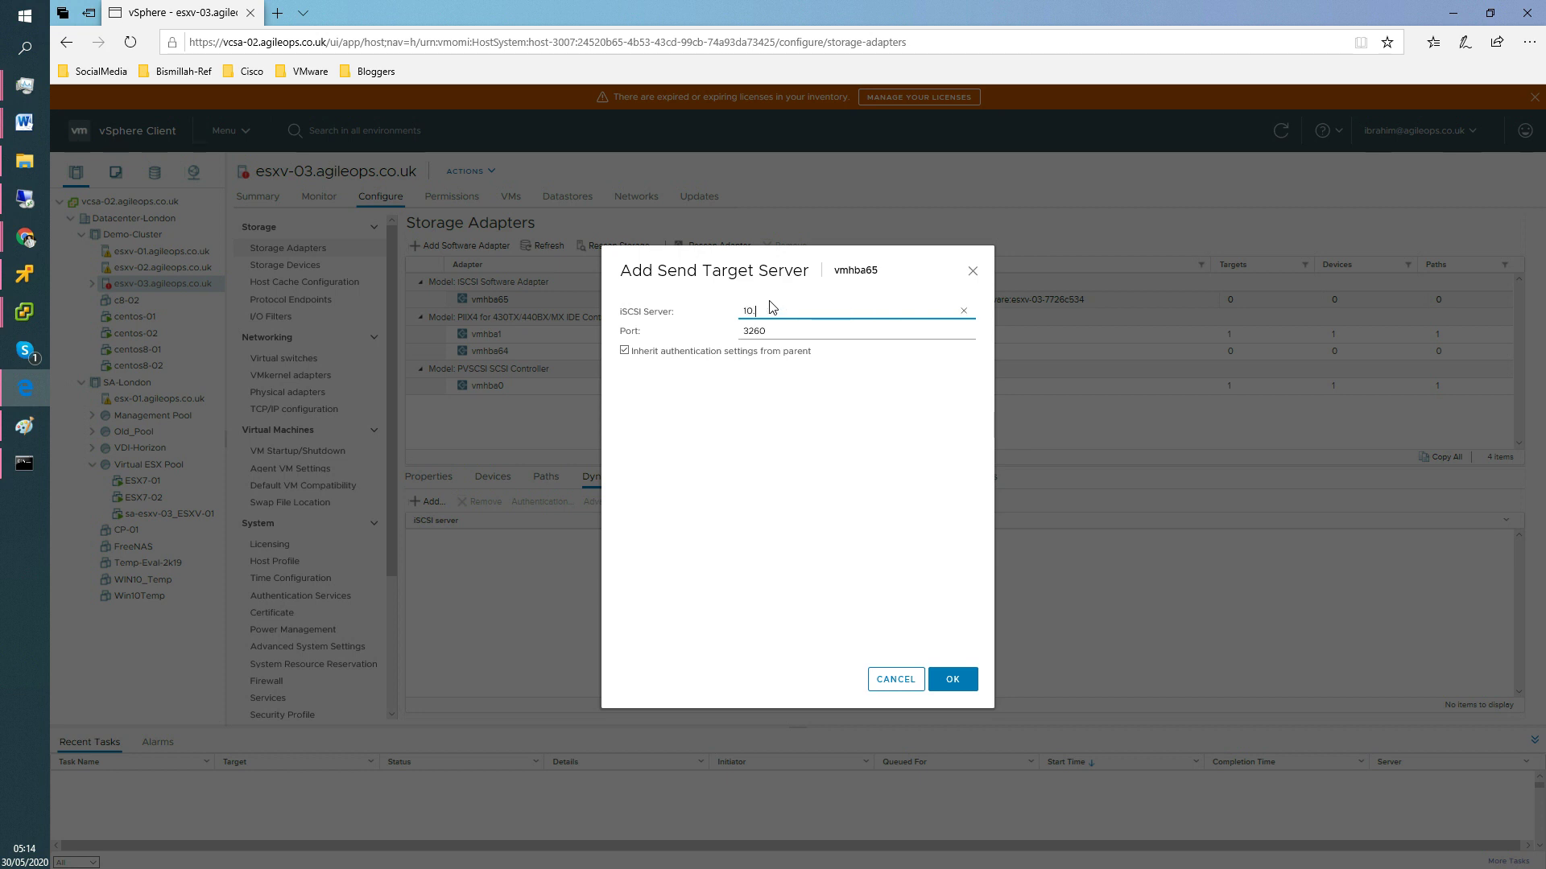
key(BackSpace)
text(168.1.15)
click(962, 680)
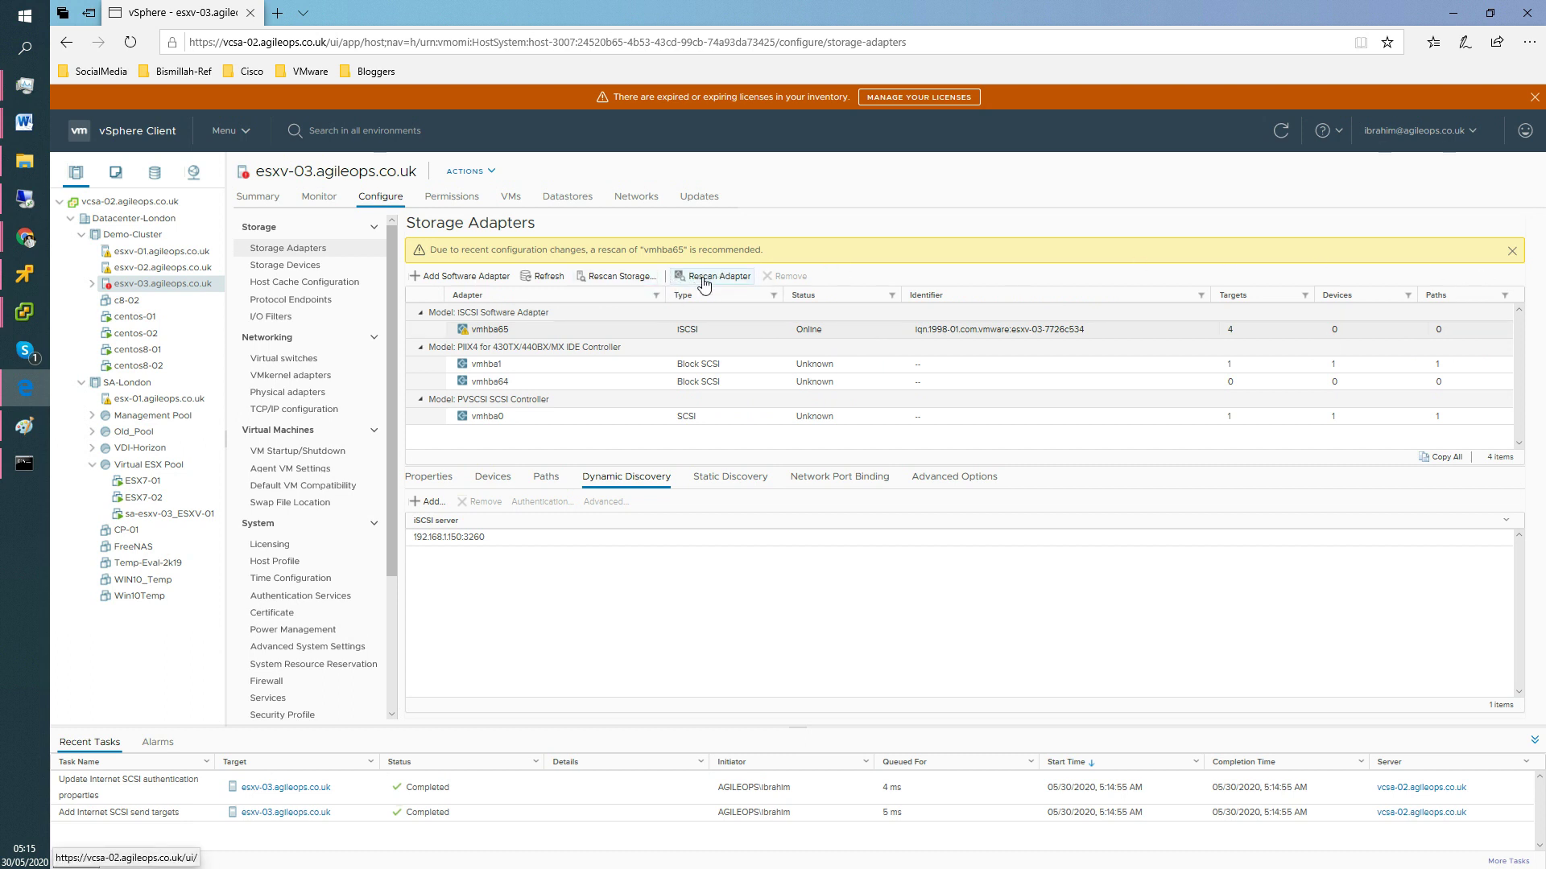
Rescan esxv-03's storage with both scan options kept enabled.
click(644, 280)
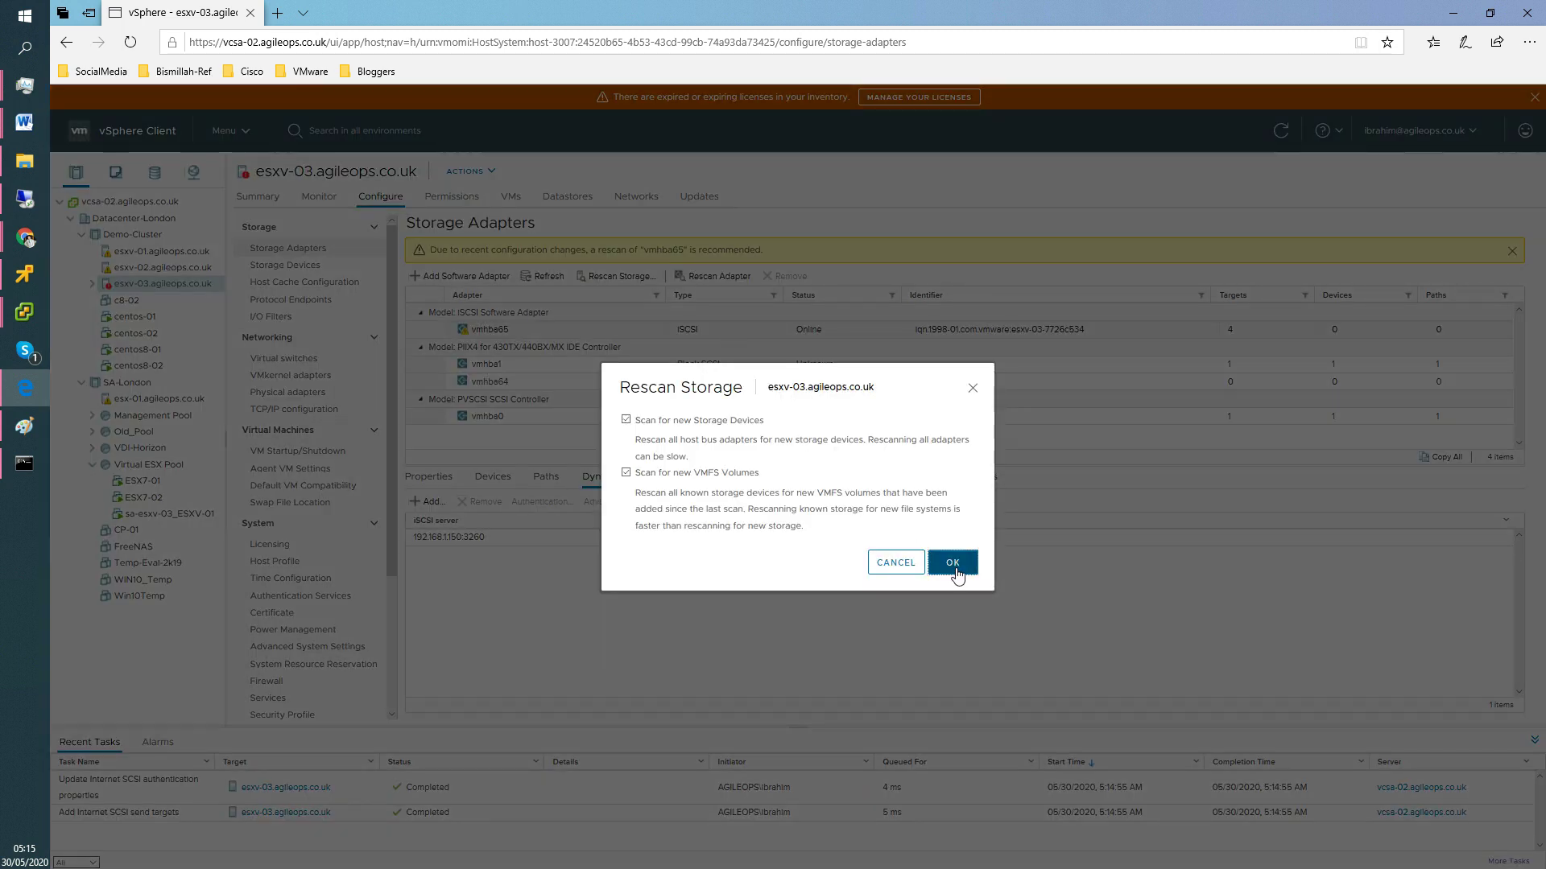
key(Return)
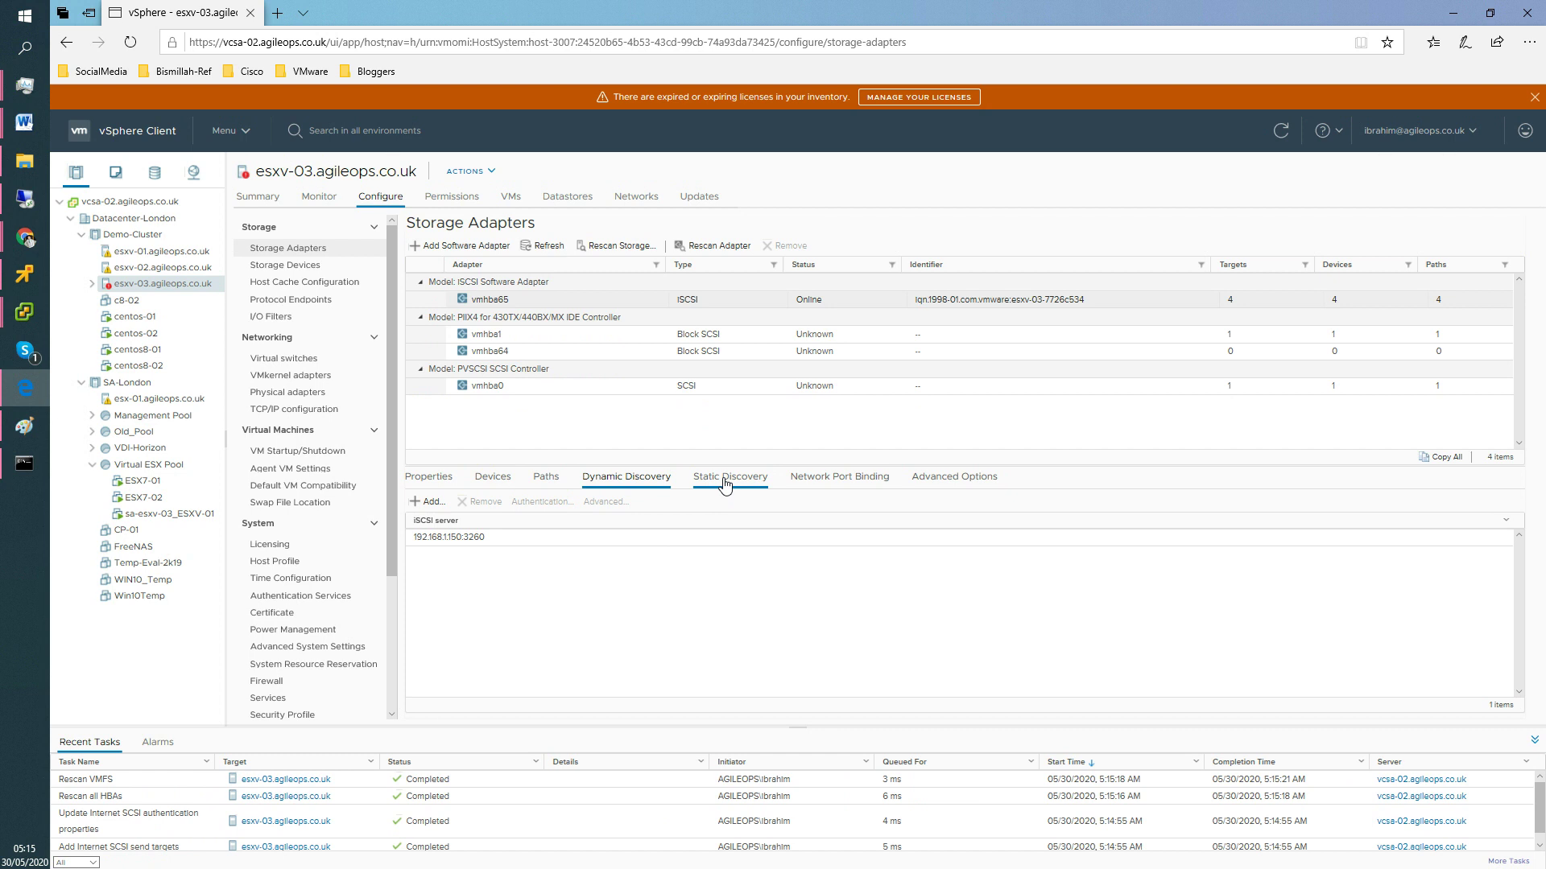
Review vmhba65's four static iSCSI targets, selecting datastore05-lun05, then go back to FreeNAS.
click(727, 480)
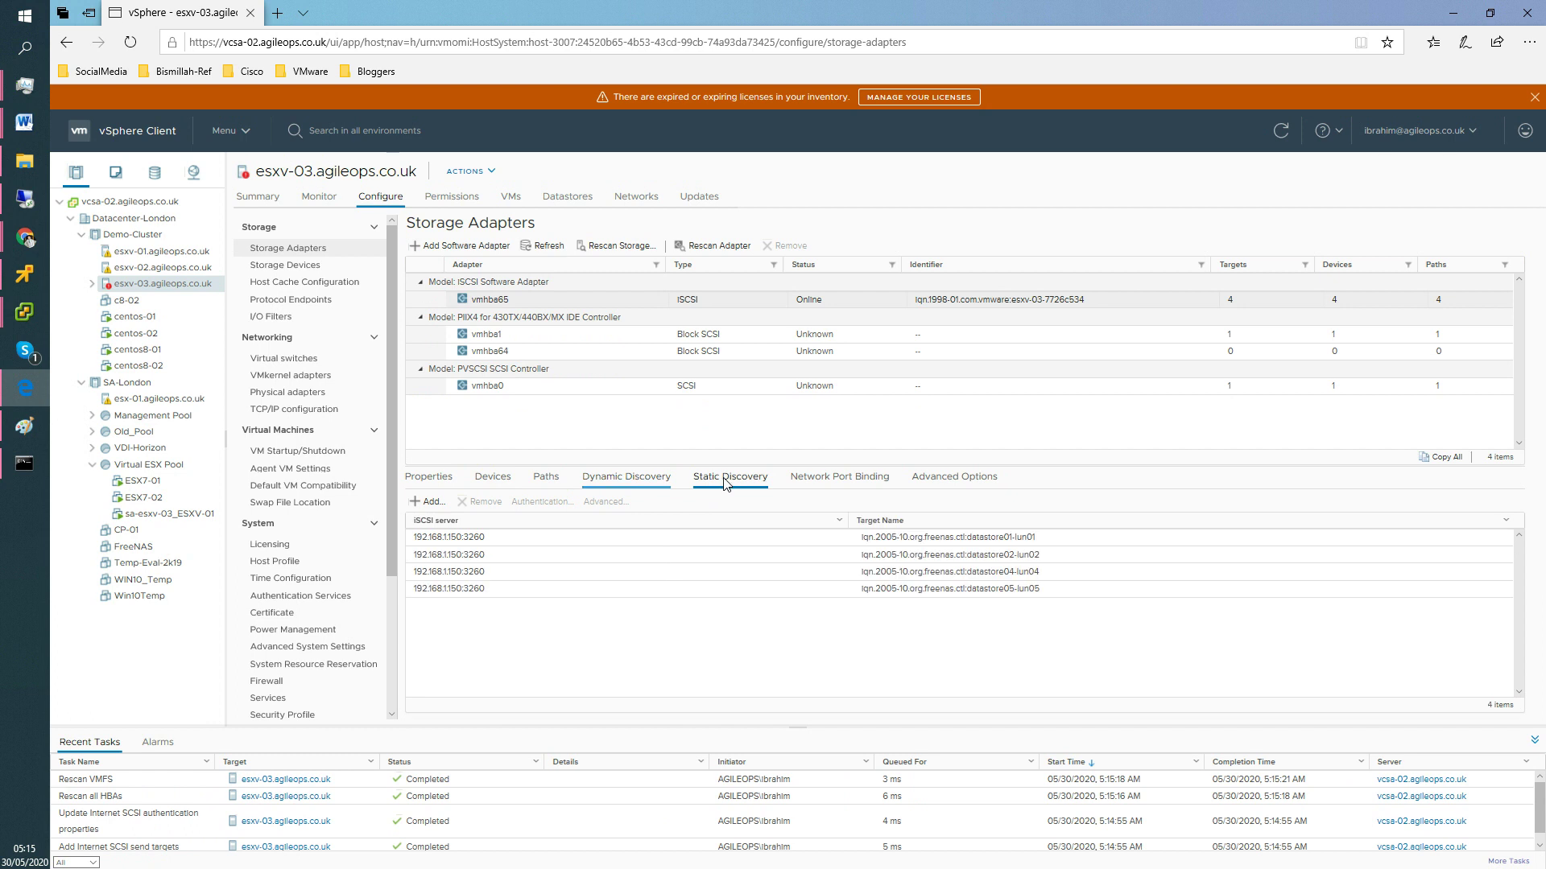
click(535, 539)
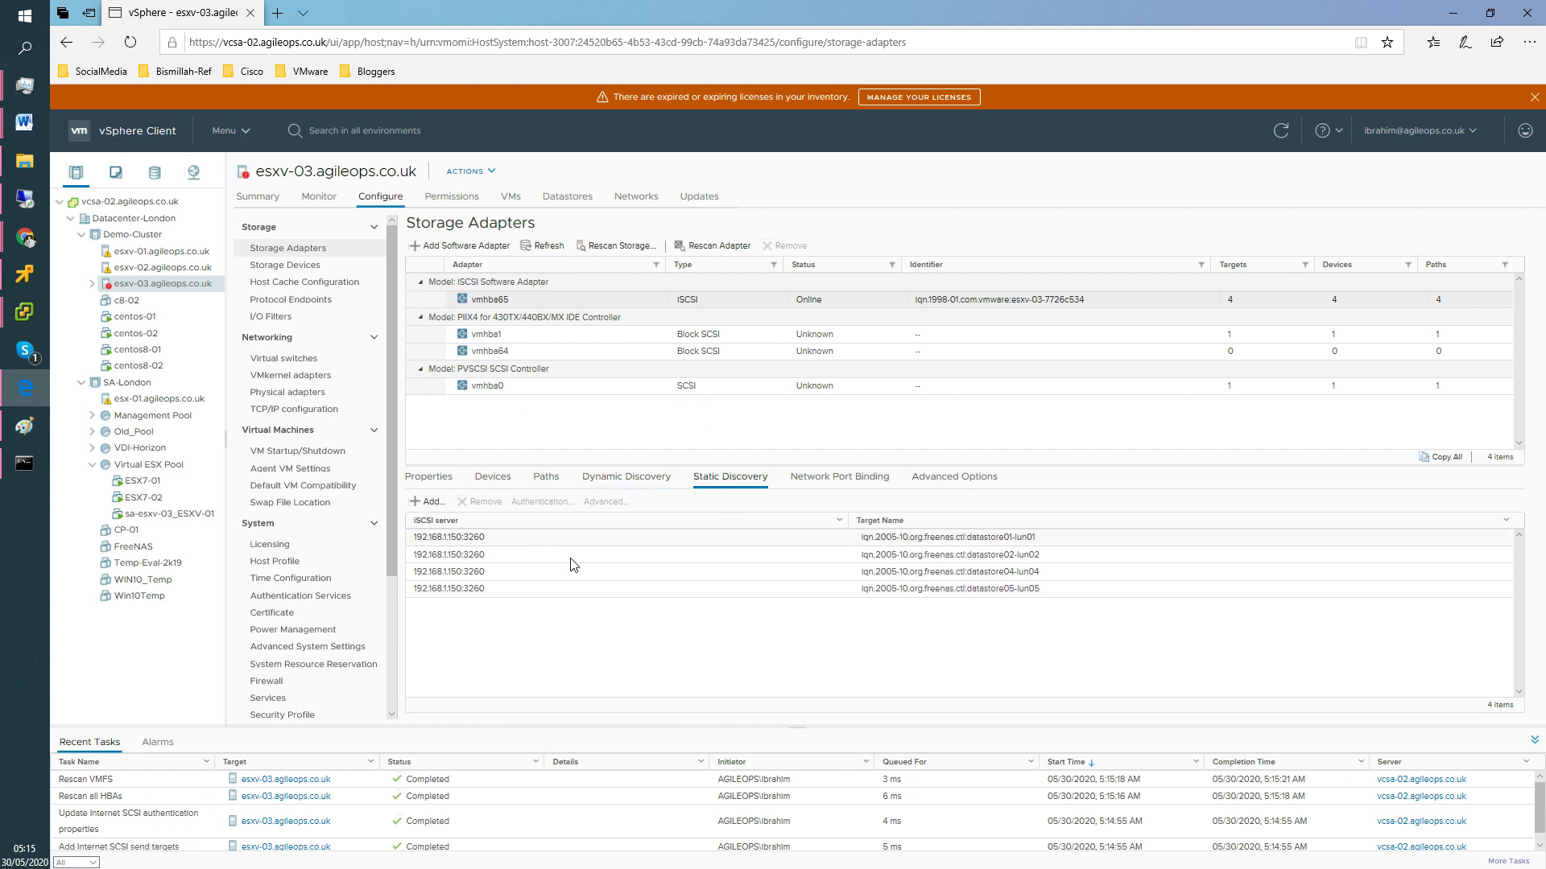
click(996, 593)
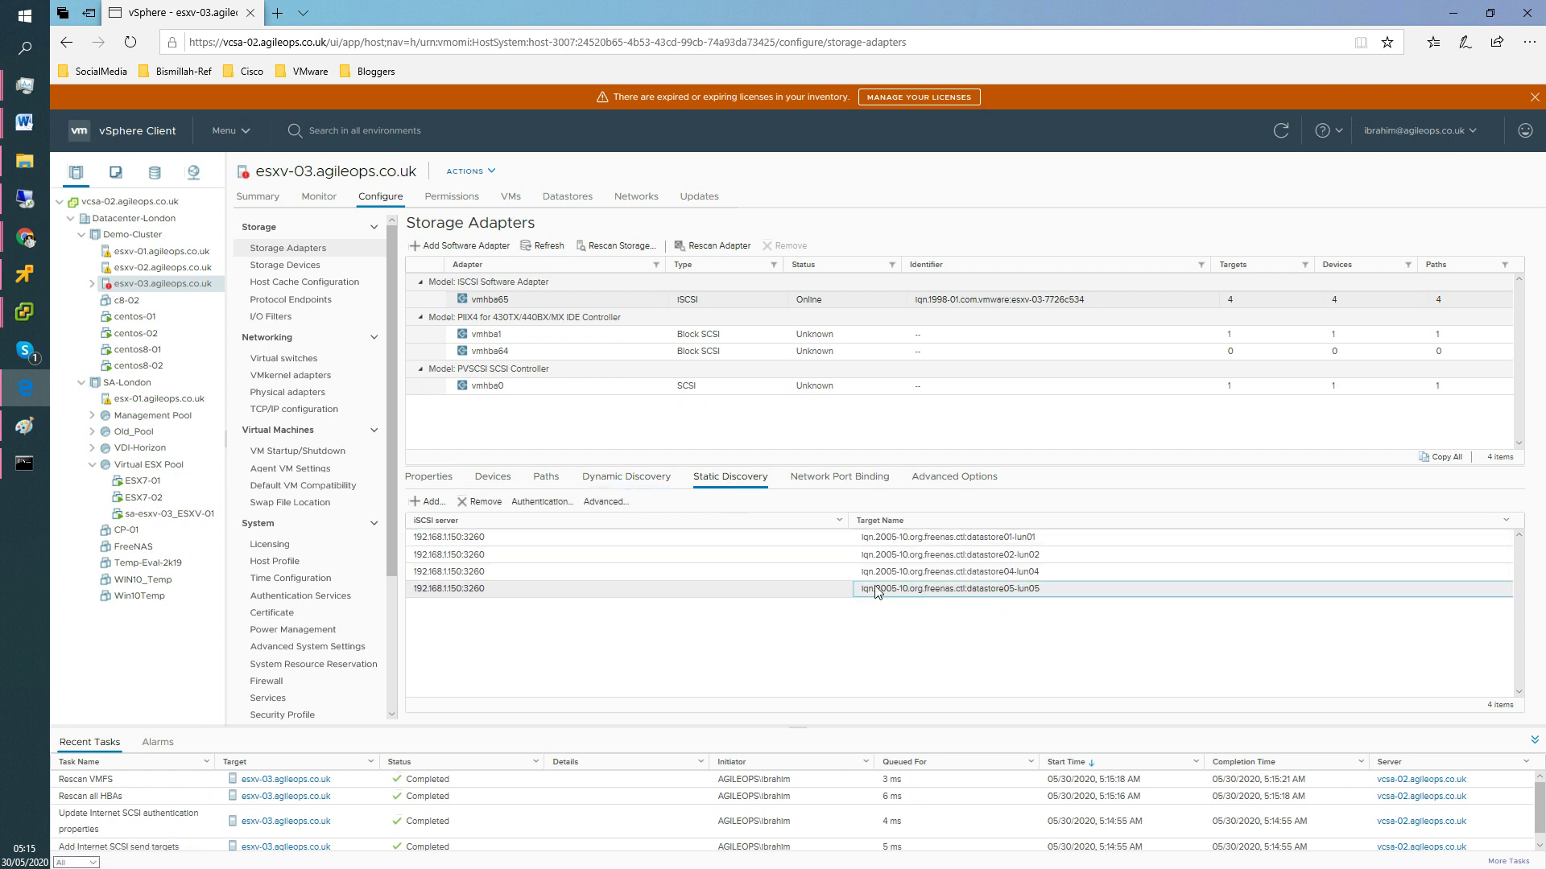
drag(983, 590, 1008, 594)
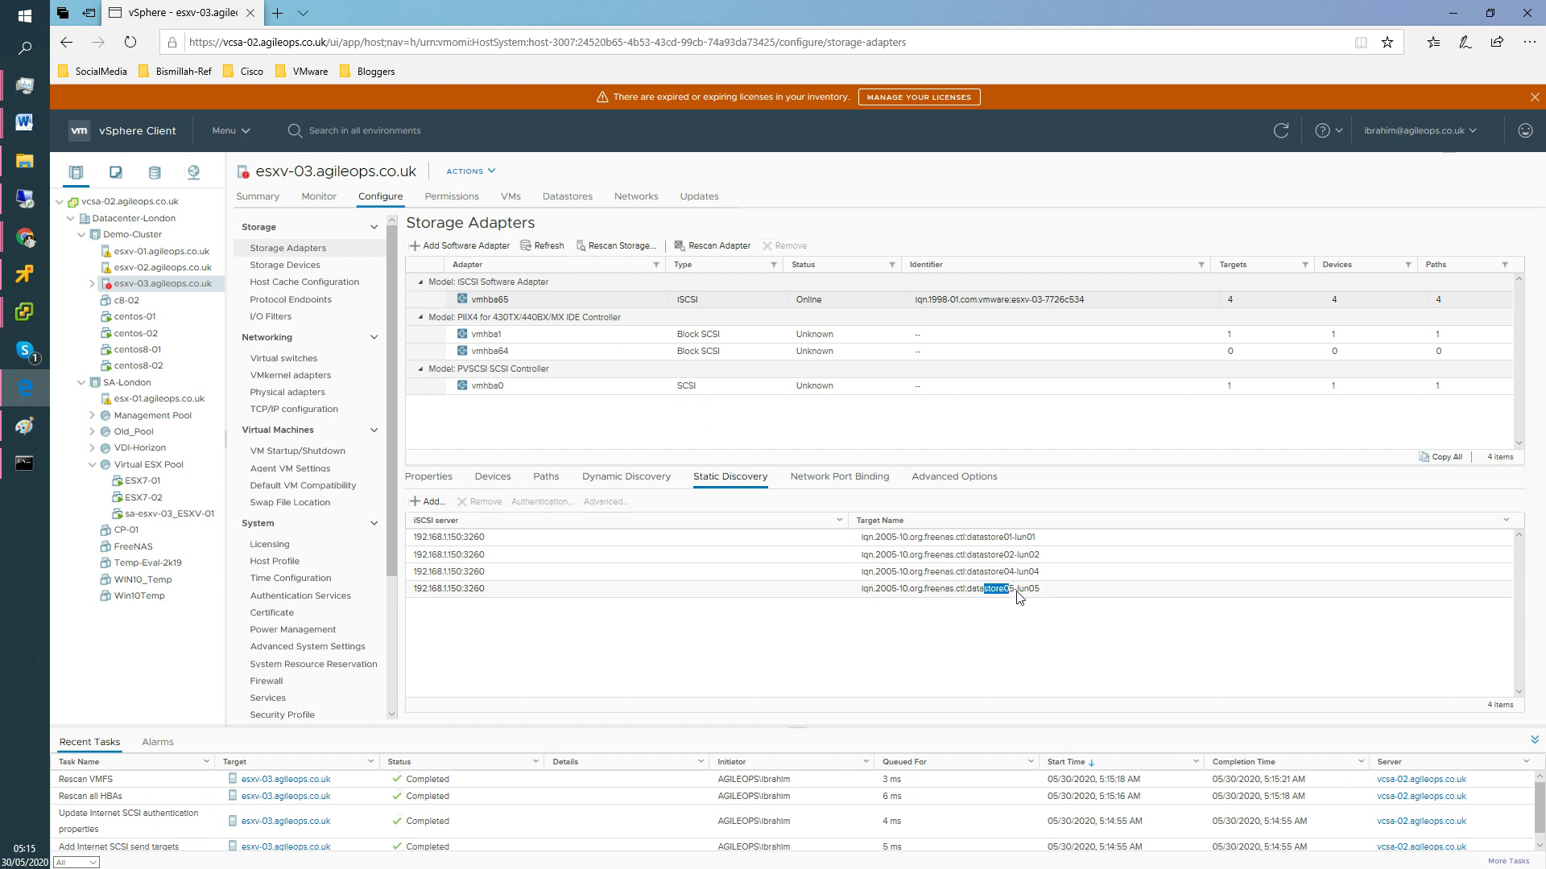
click(808, 590)
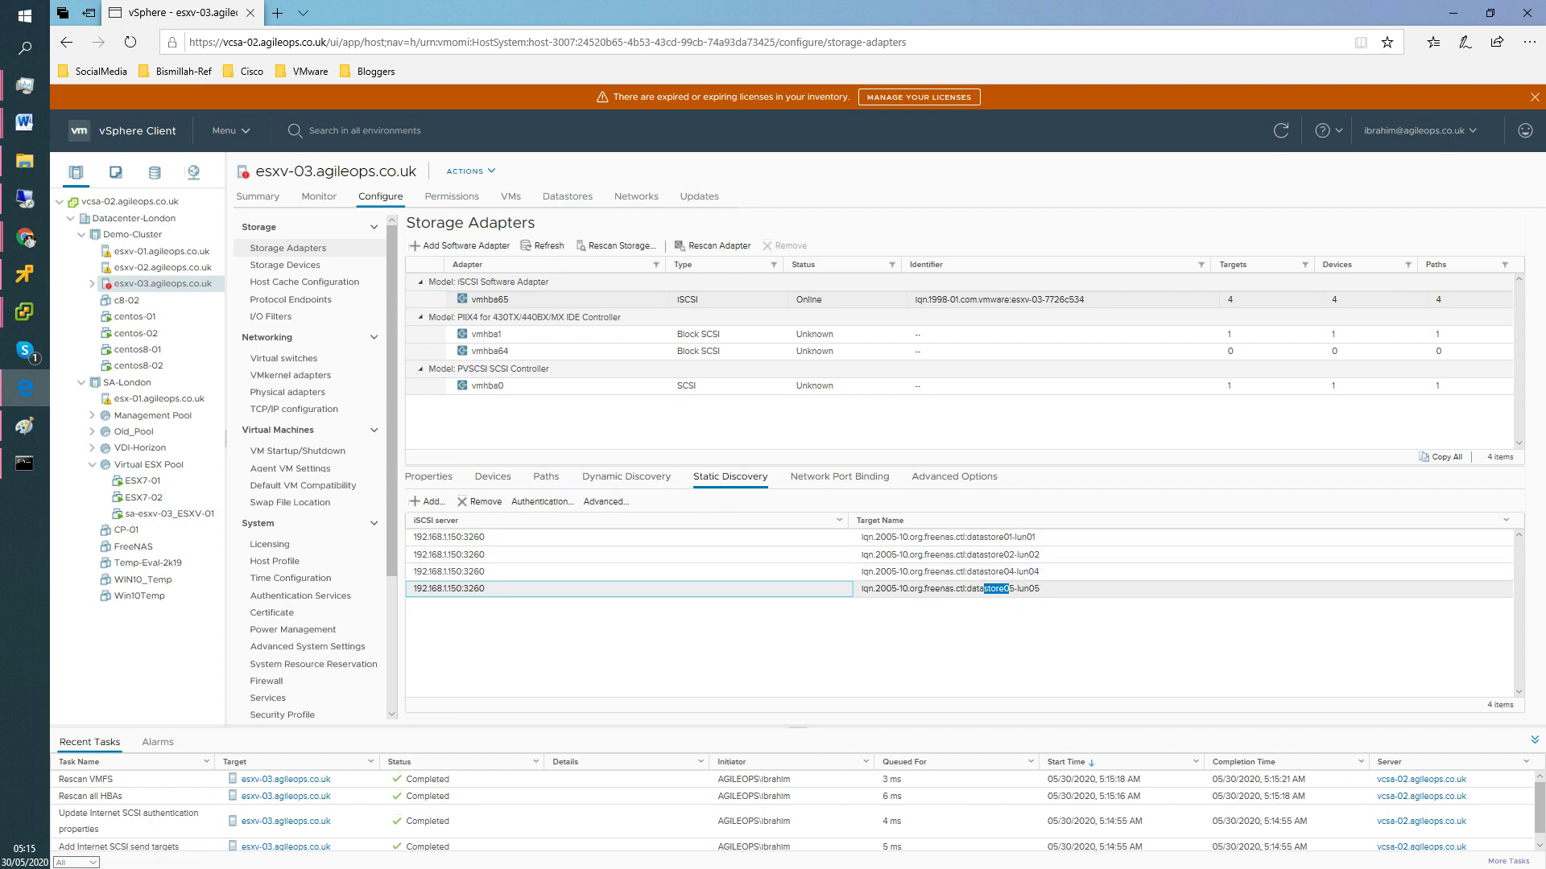
click(151, 280)
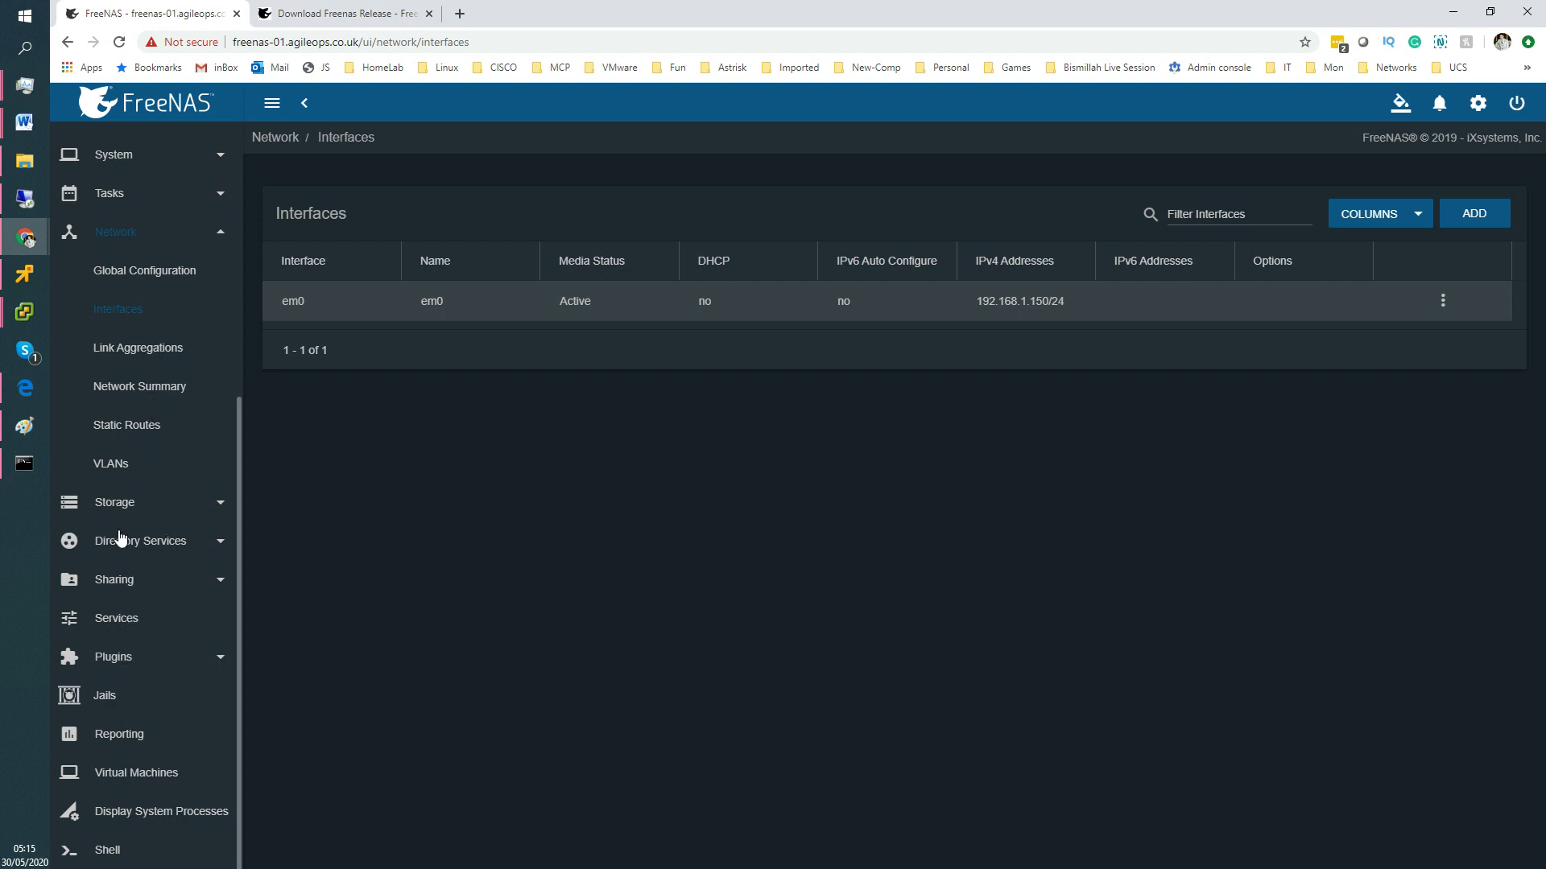
Check FreeNAS Storage > Pools (datastore05 healthy, 10.93 GiB free), then return to vSphere Client.
click(120, 503)
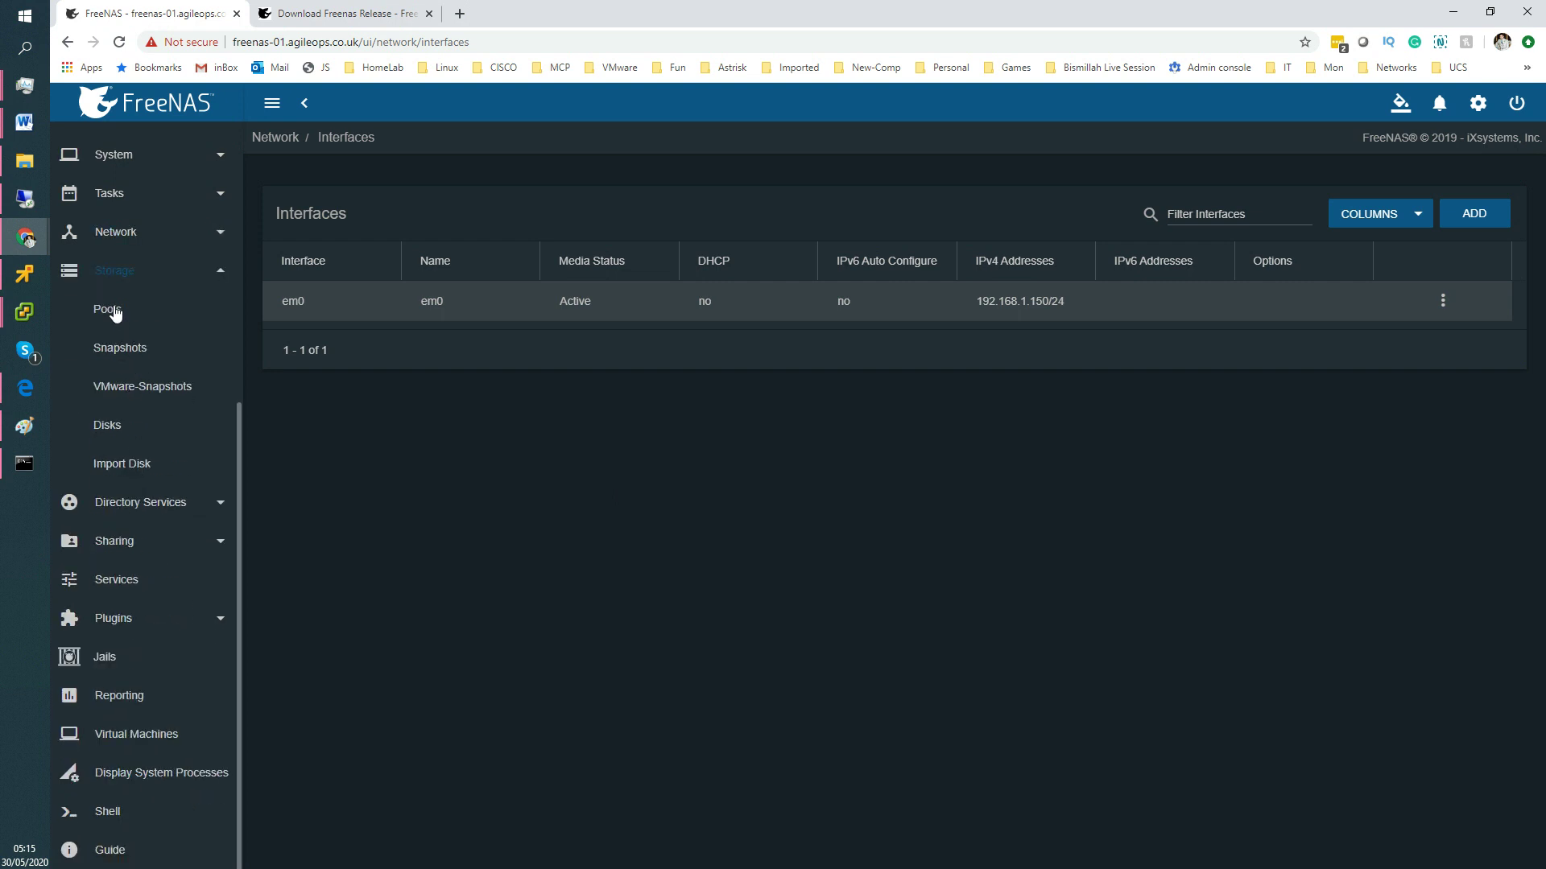
click(107, 309)
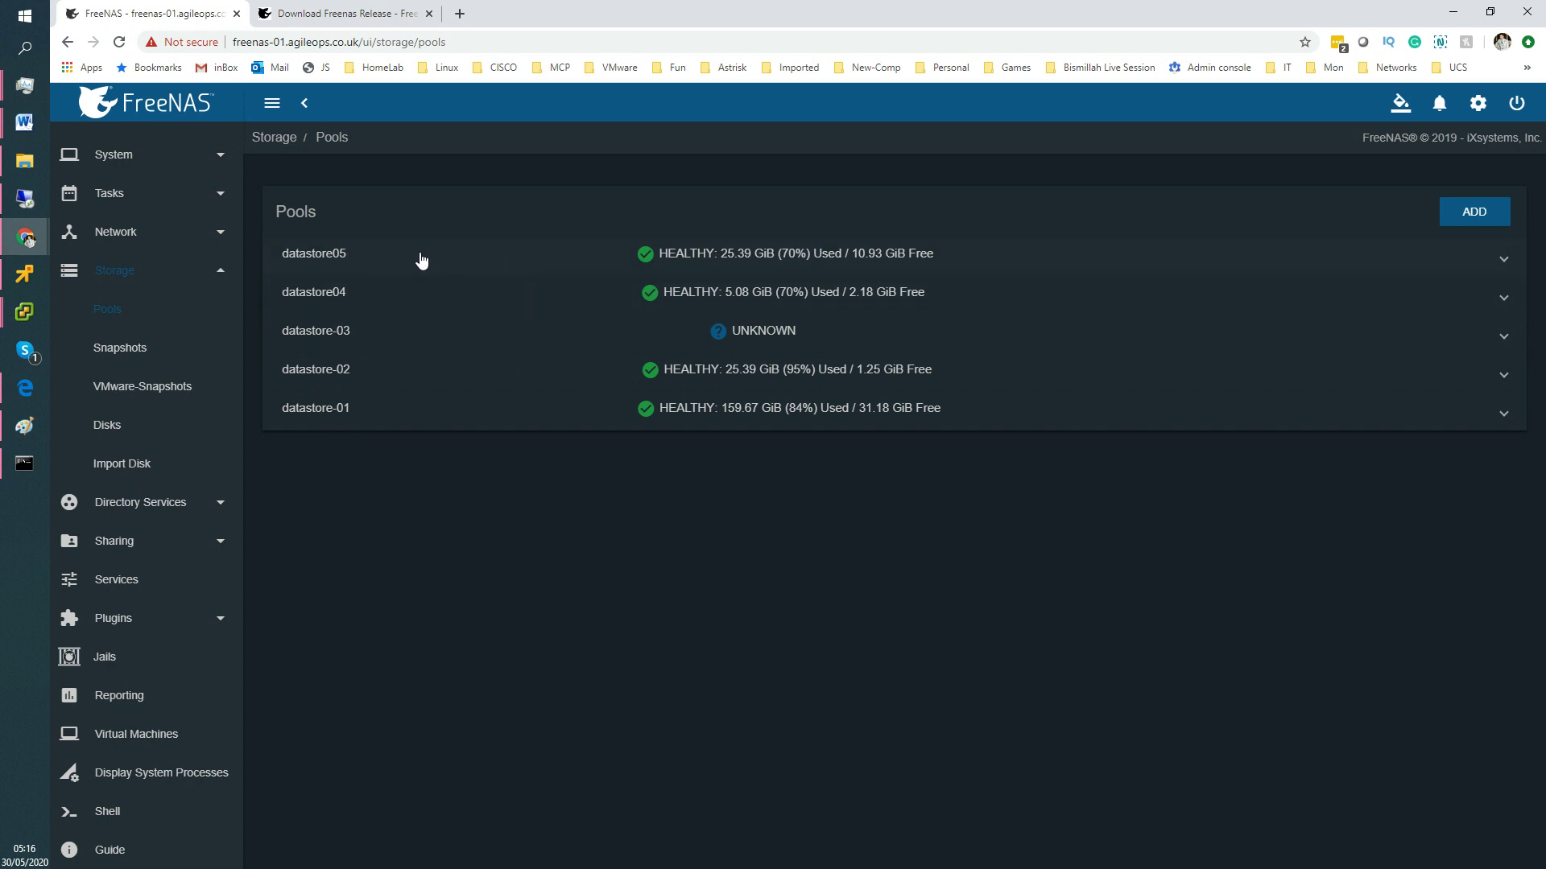
click(1453, 18)
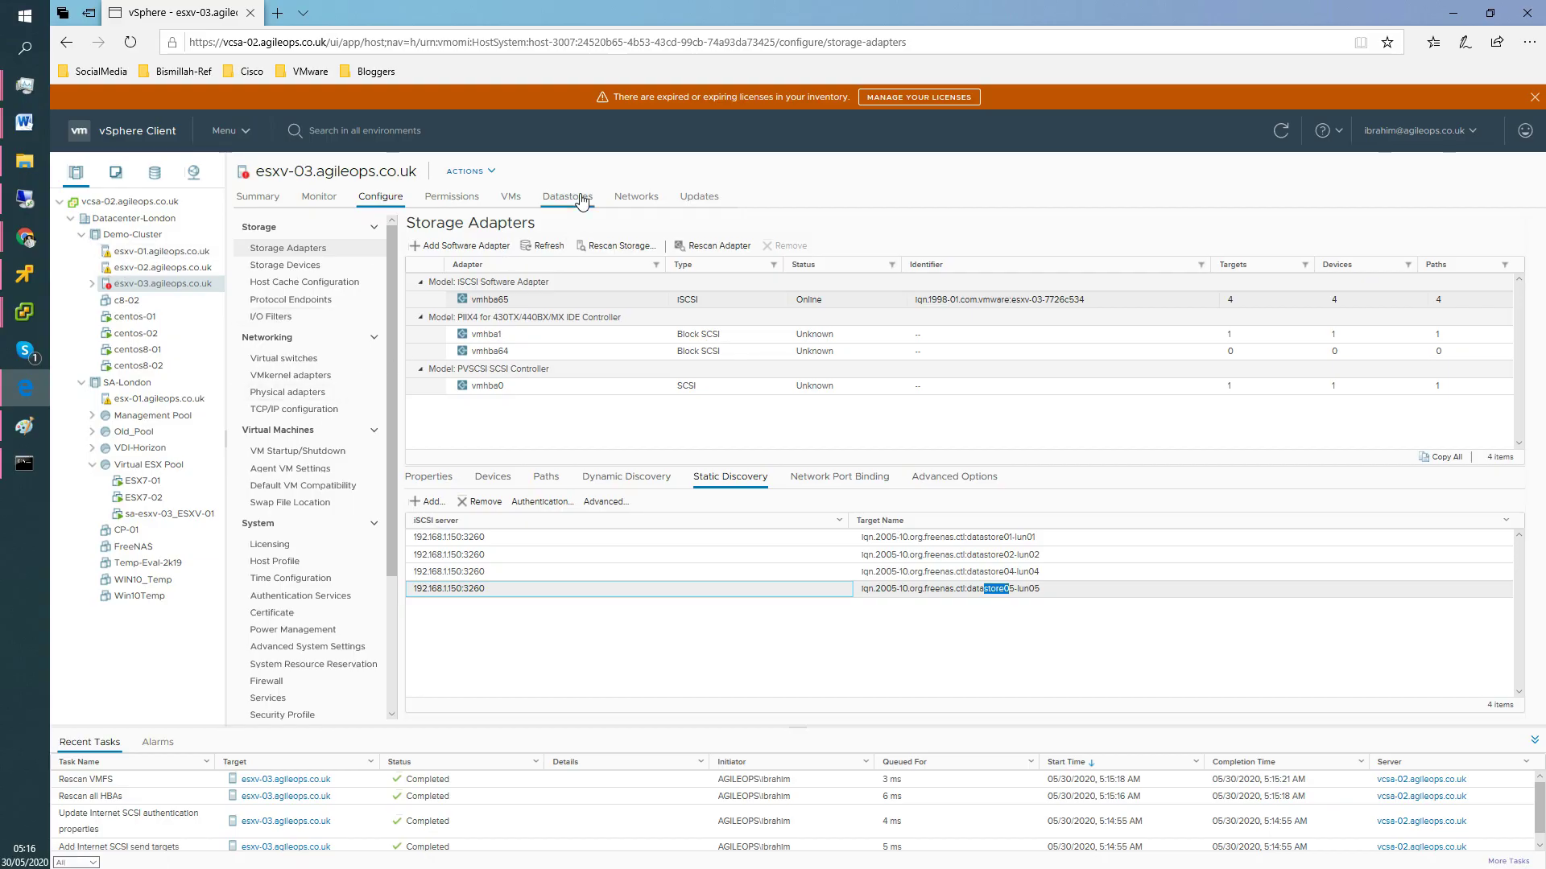
List esxv-03's datastores and submit a rename of FreeNAS-LUN04 that keeps its name.
click(567, 197)
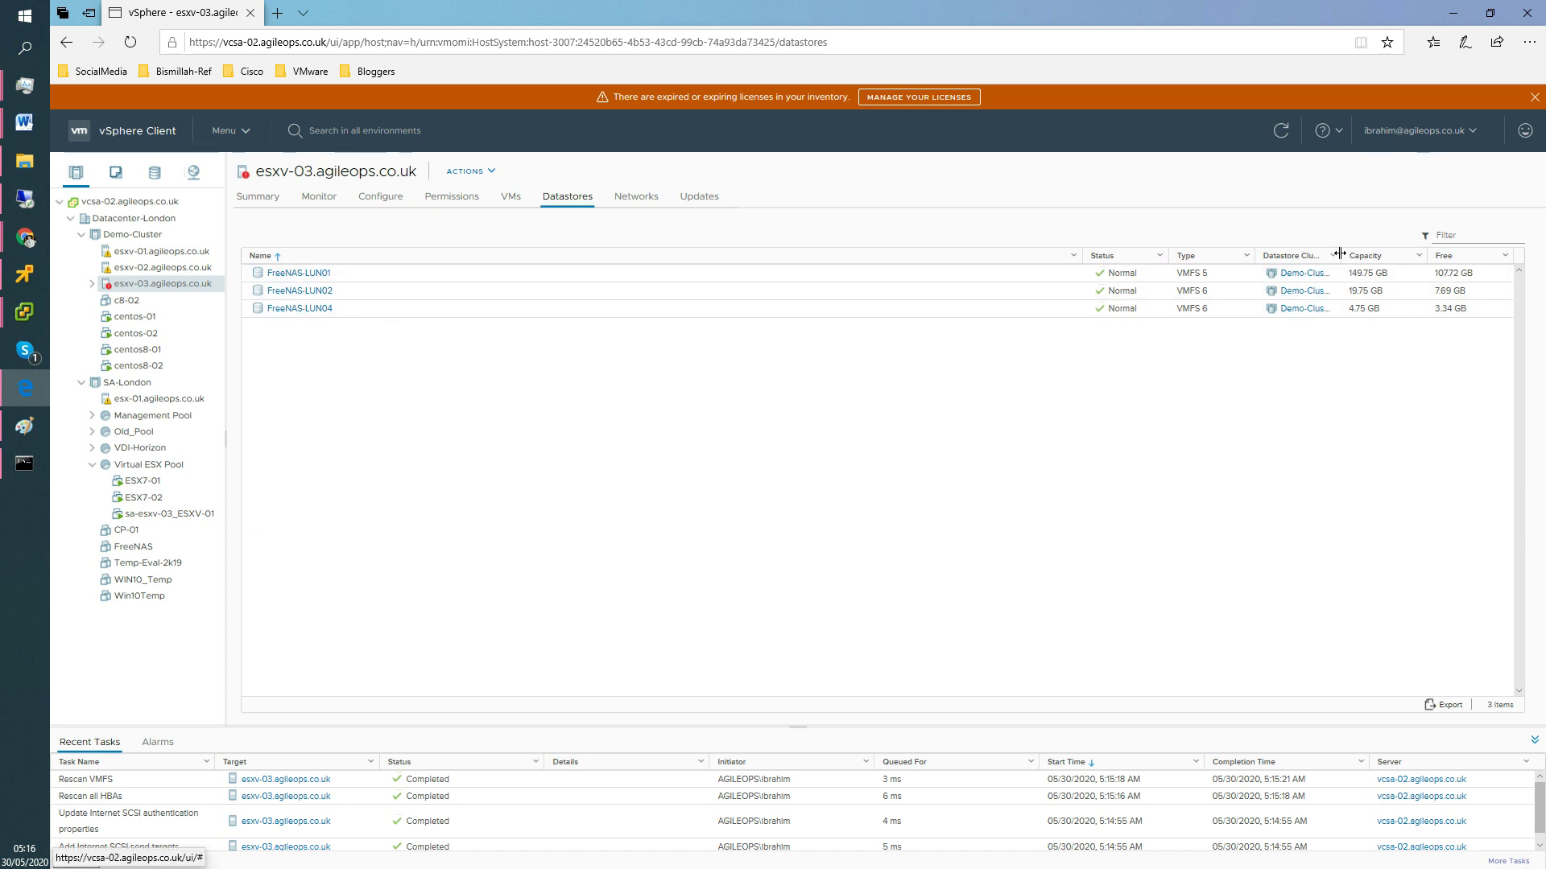
drag(1340, 256, 1435, 258)
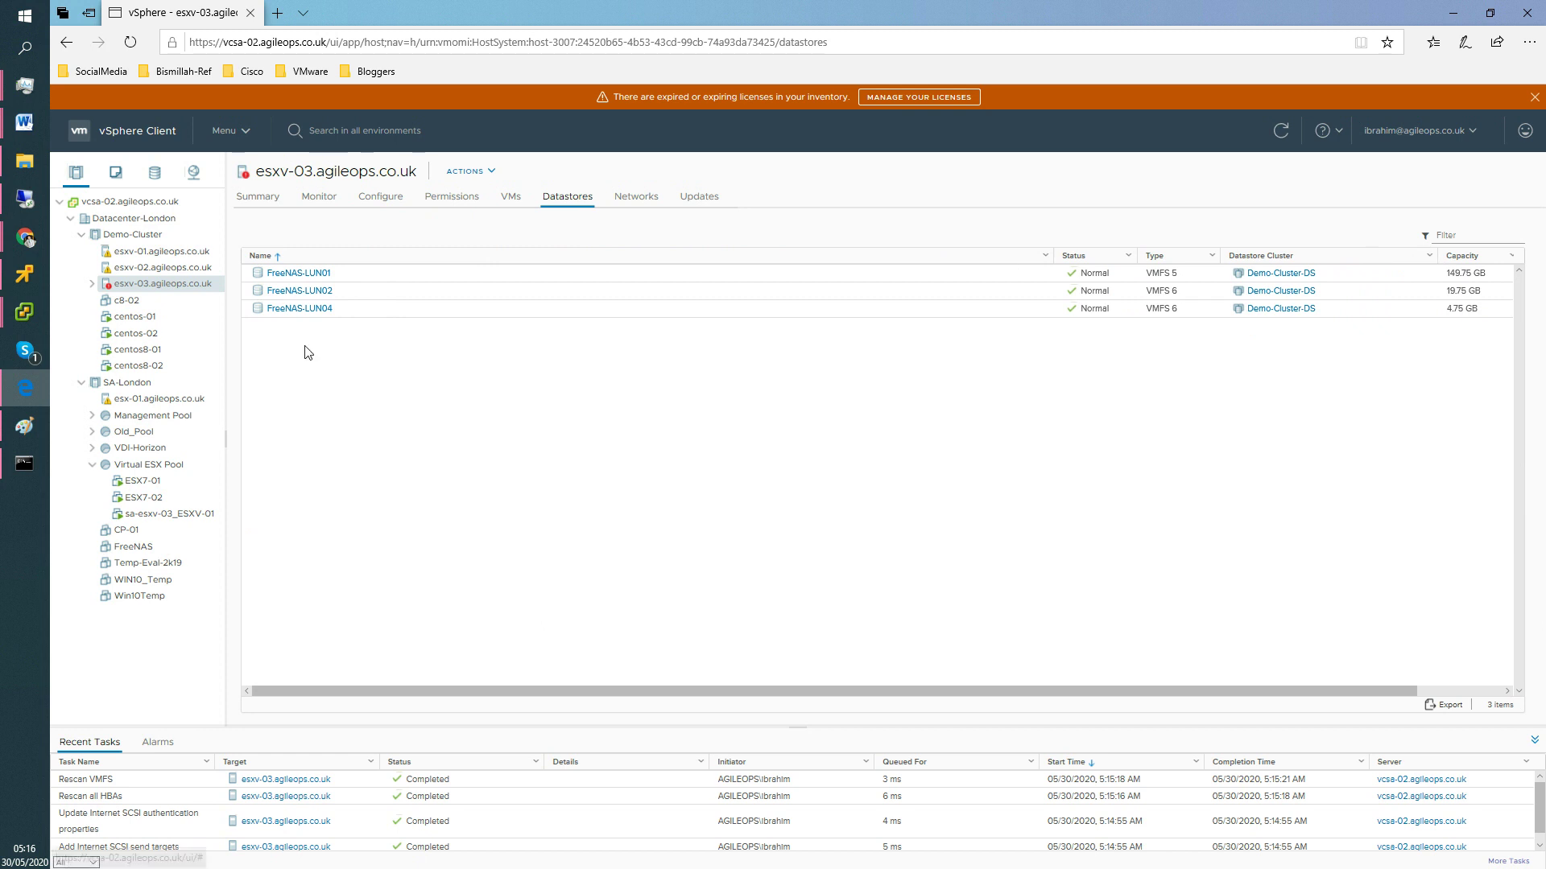
right_click(301, 312)
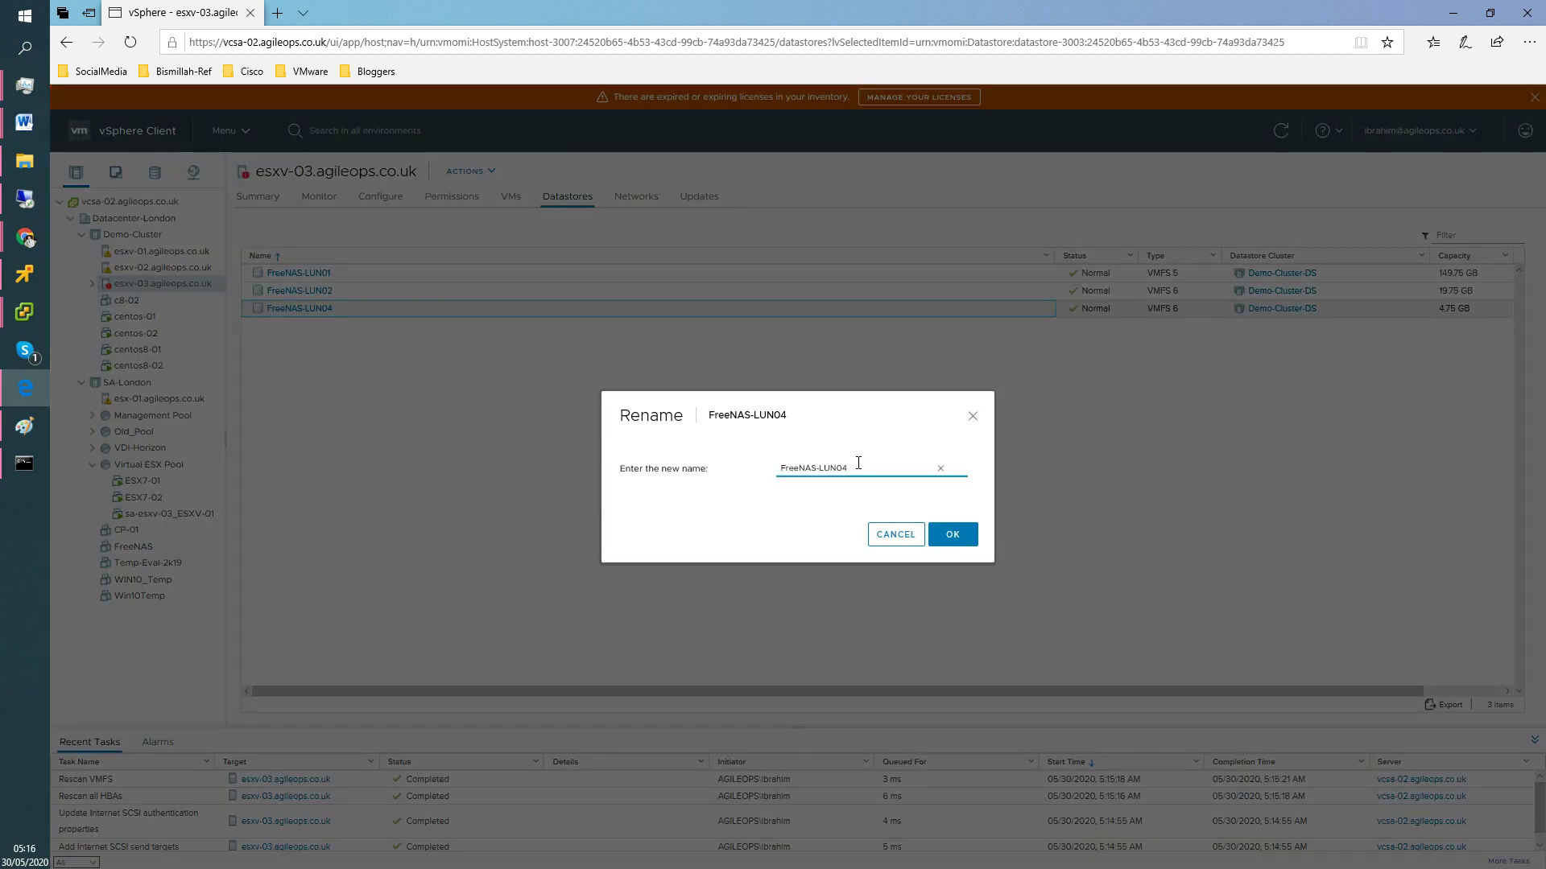
right_click(747, 452)
click(848, 467)
drag(855, 472, 809, 467)
click(938, 535)
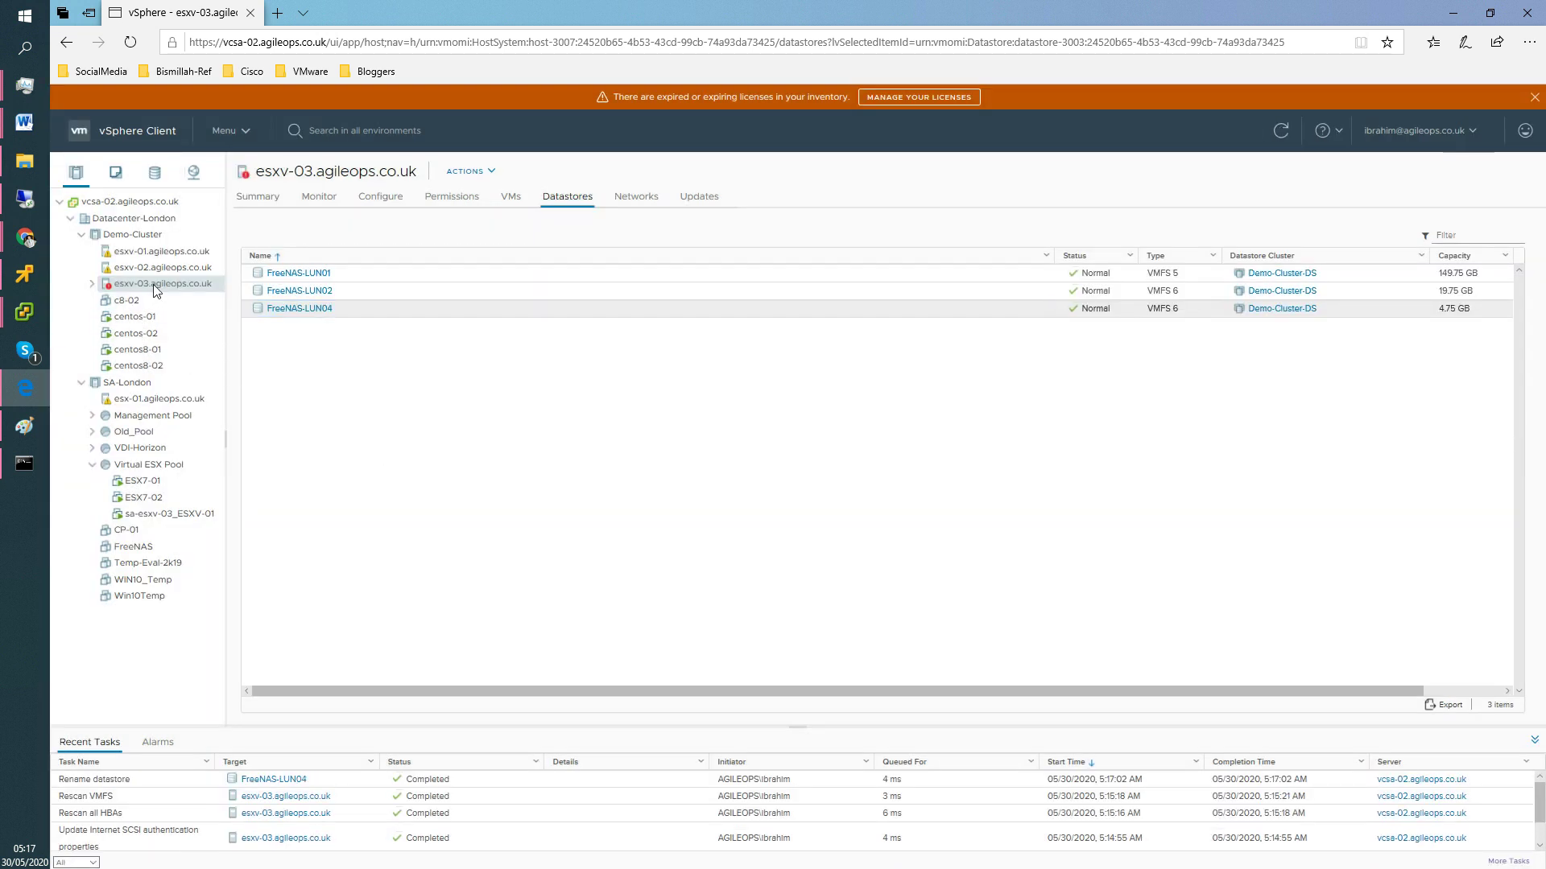
Rescan storage on host esxv-01.
right_click(157, 288)
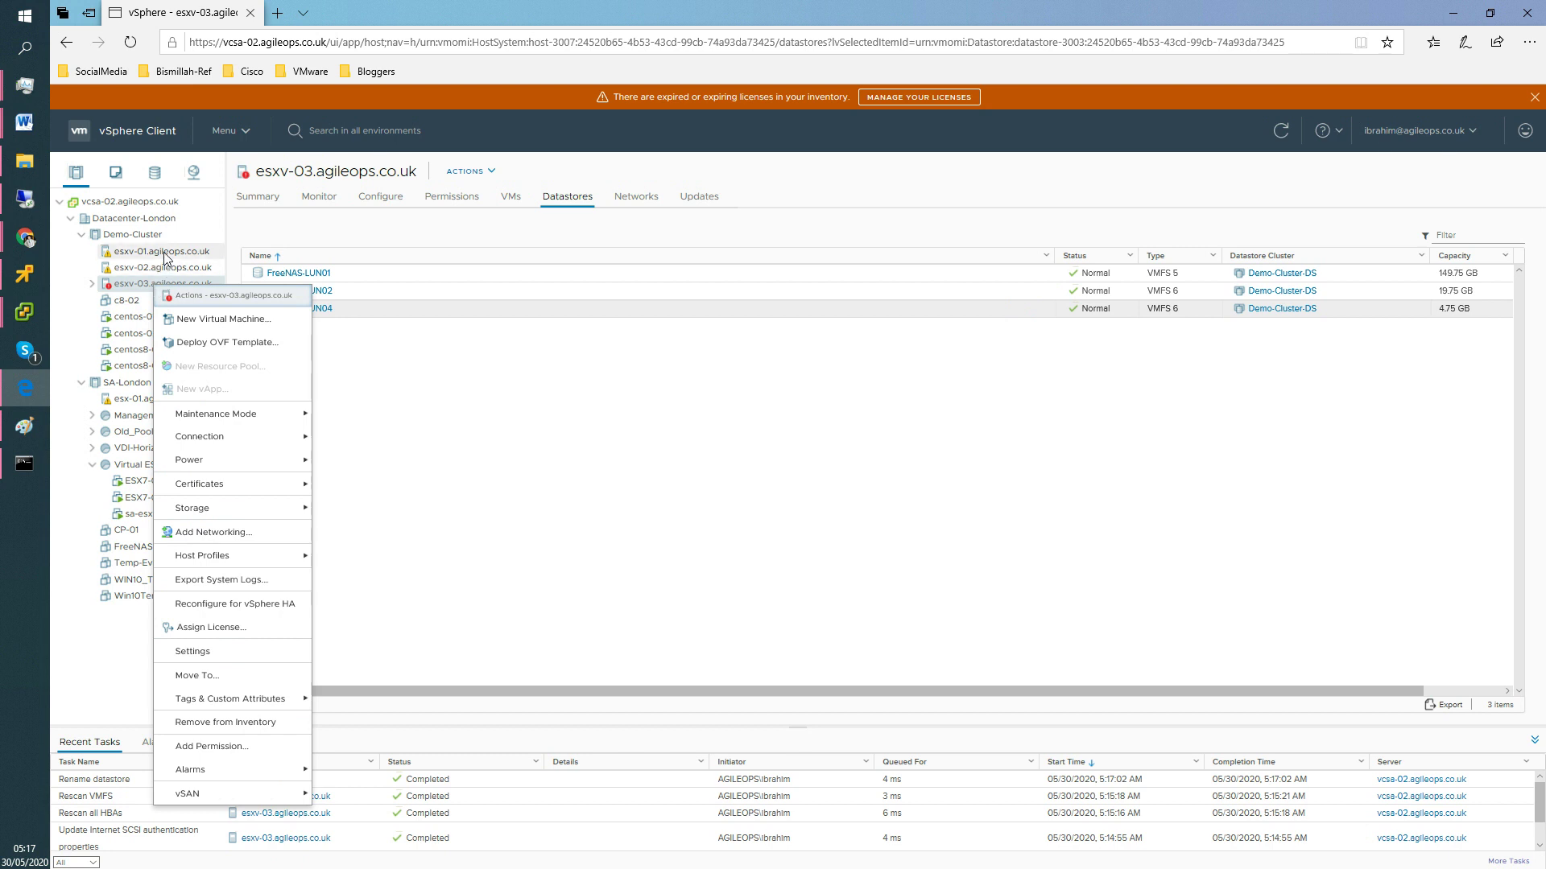
click(470, 400)
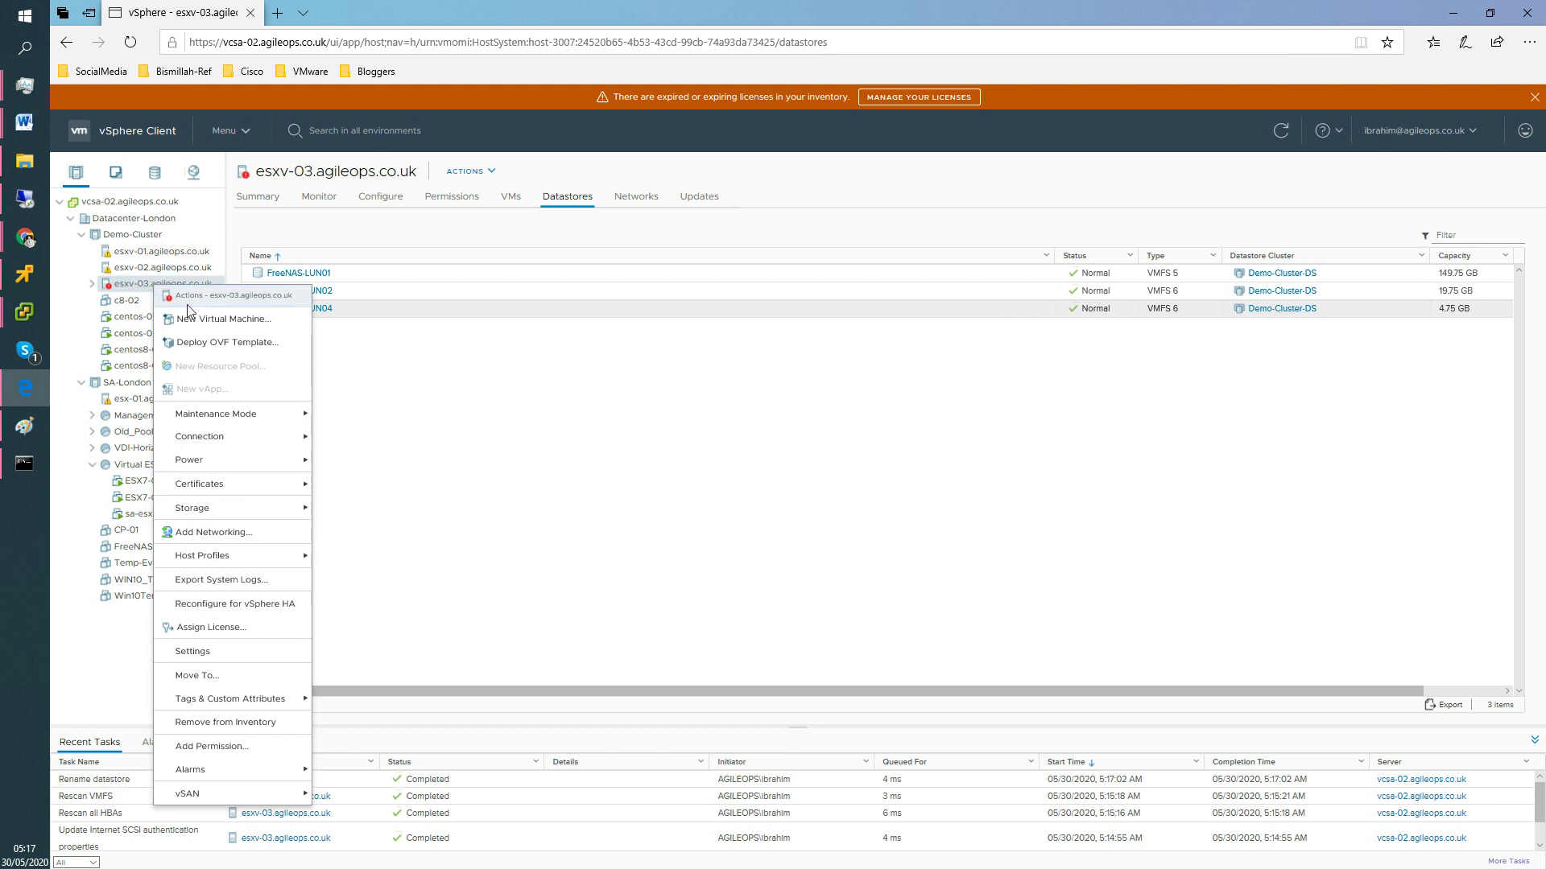
right_click(204, 258)
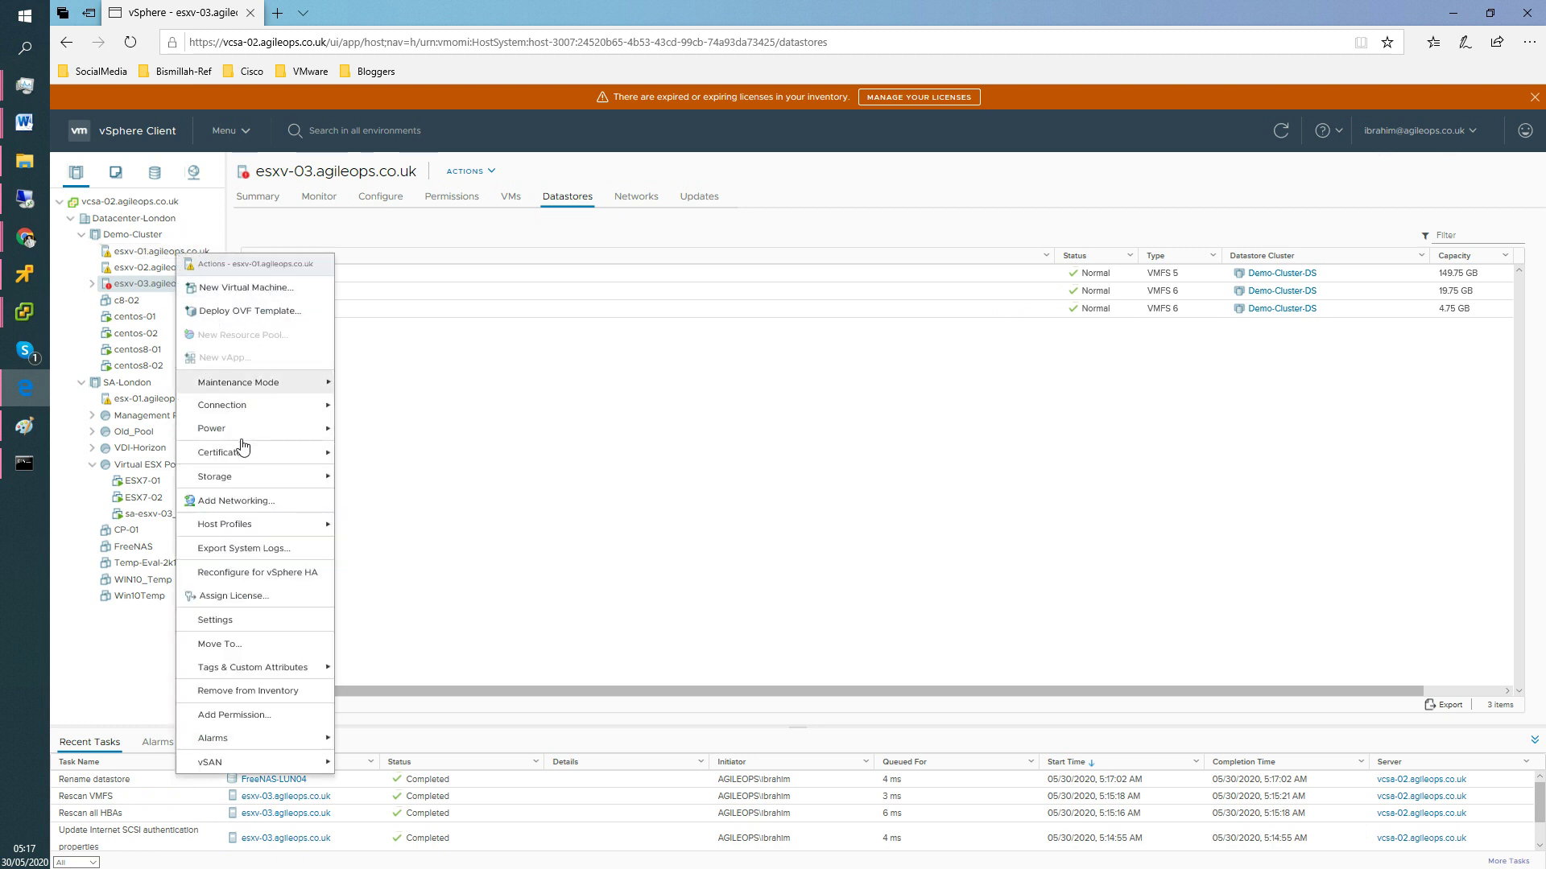
mouse_move(246, 481)
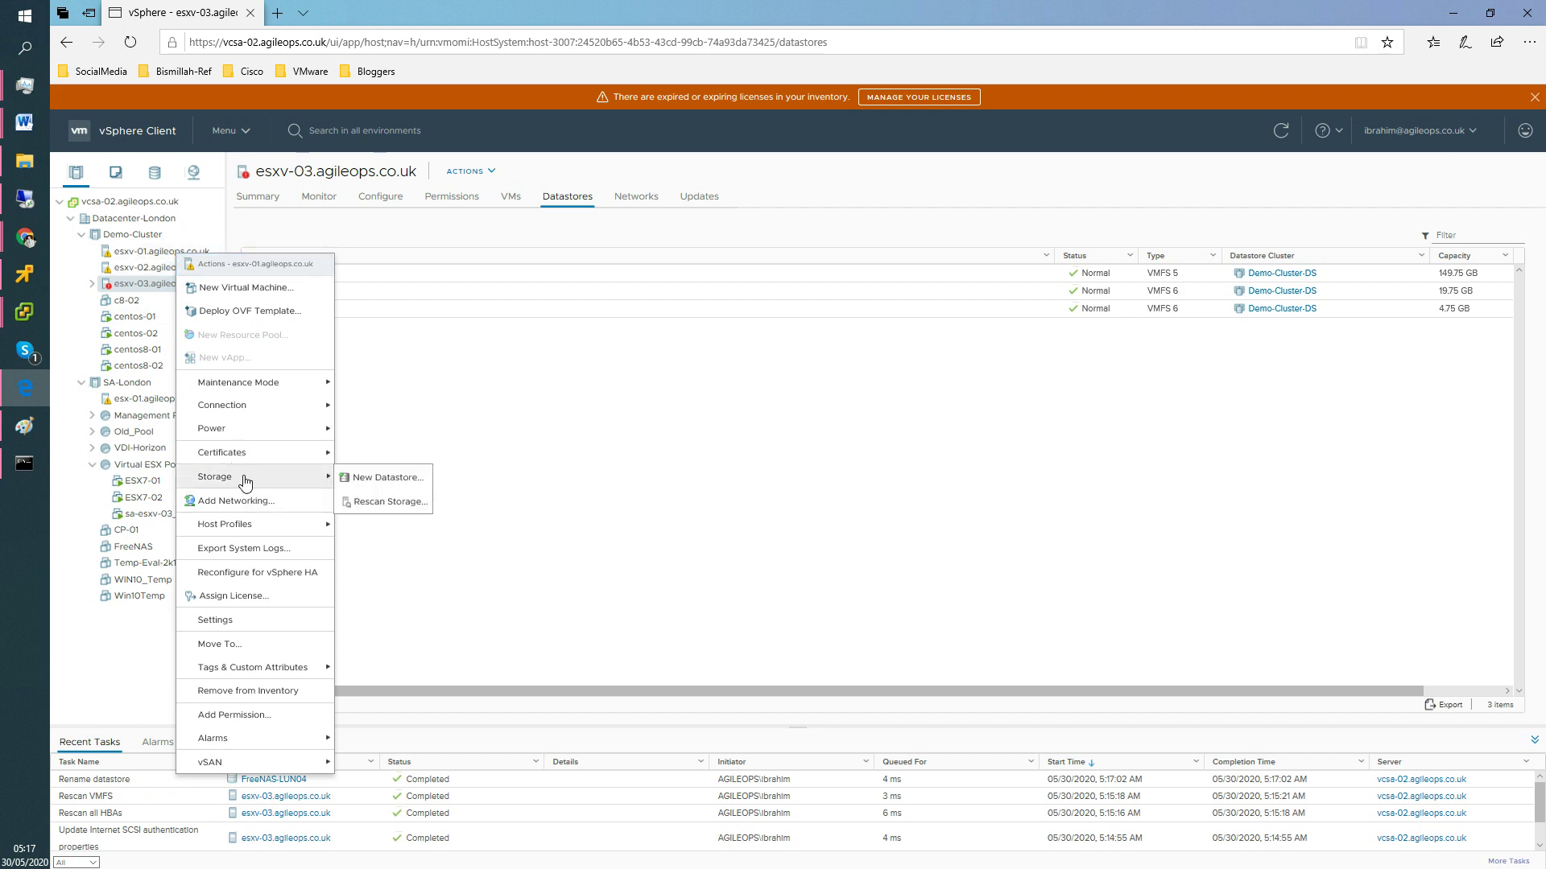
click(411, 502)
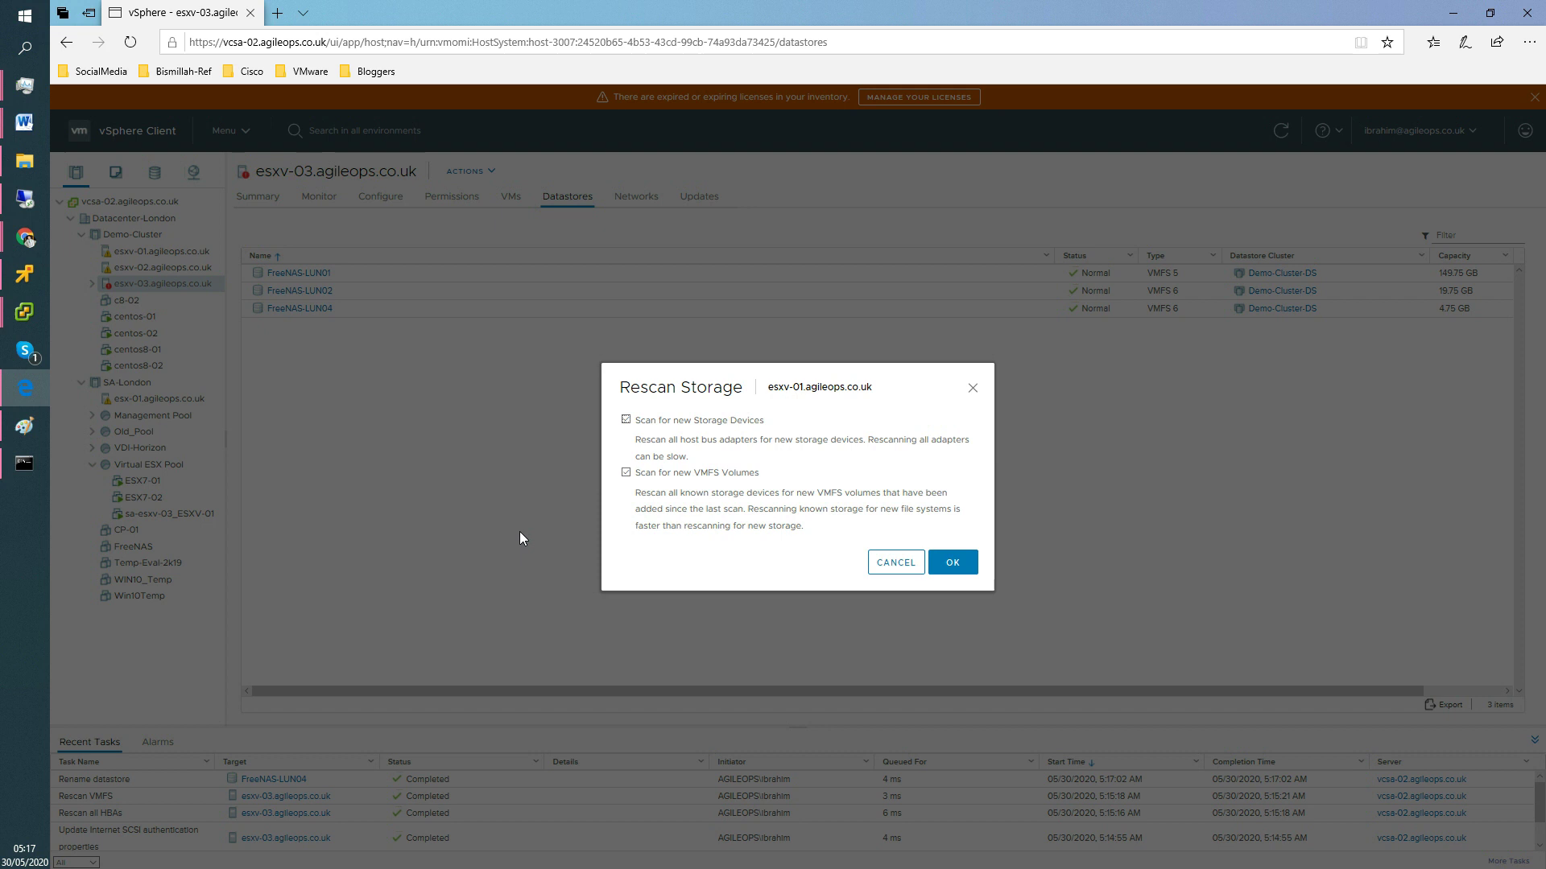
click(953, 563)
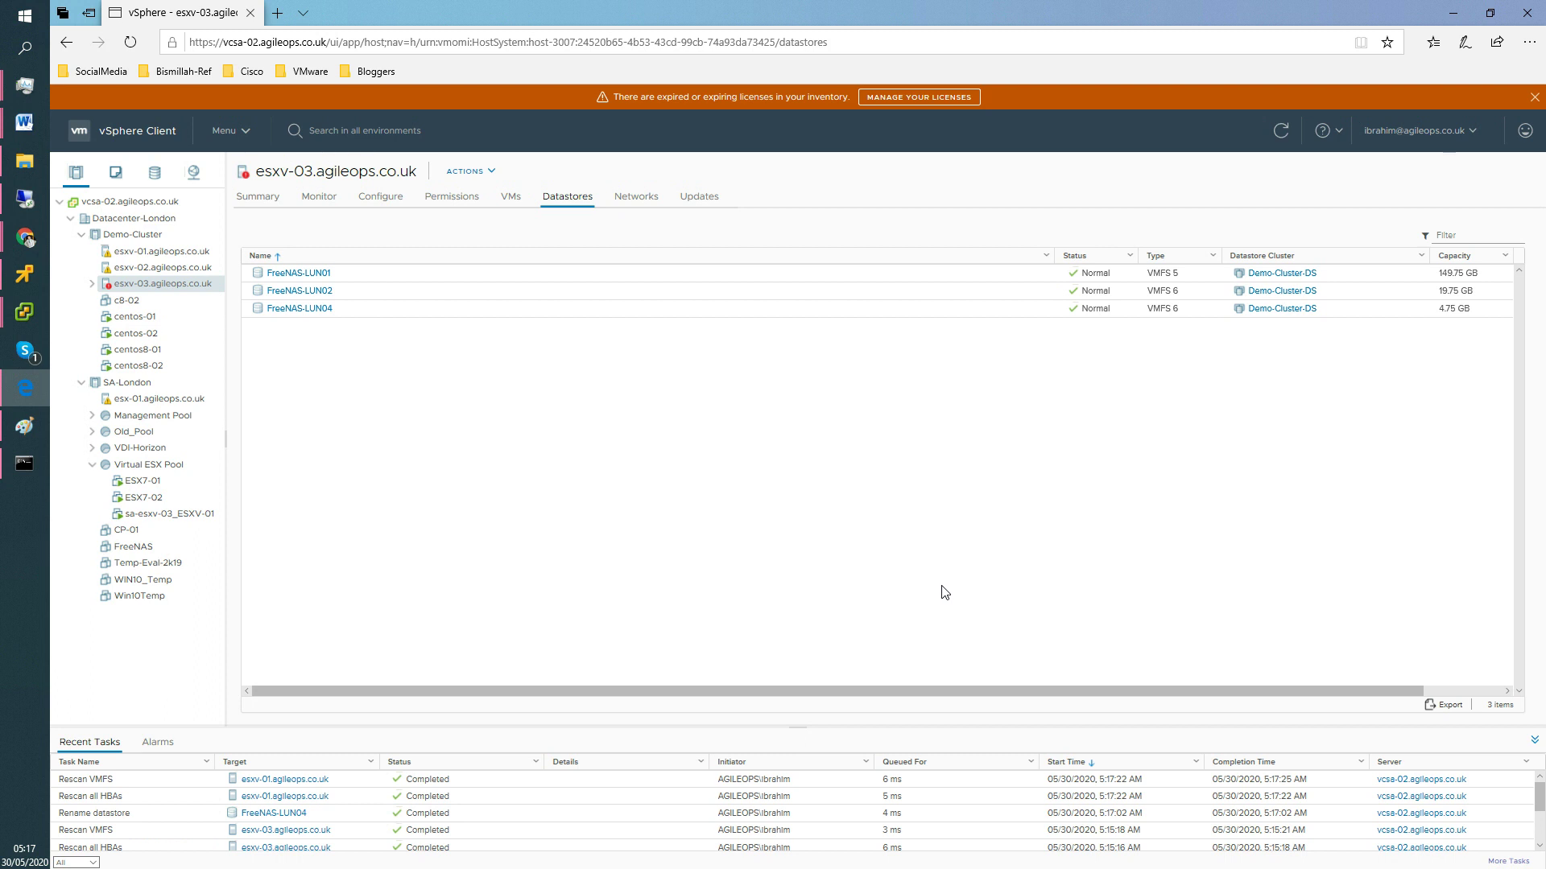
Rescan storage on host esxv-02.
right_click(167, 269)
mouse_move(250, 451)
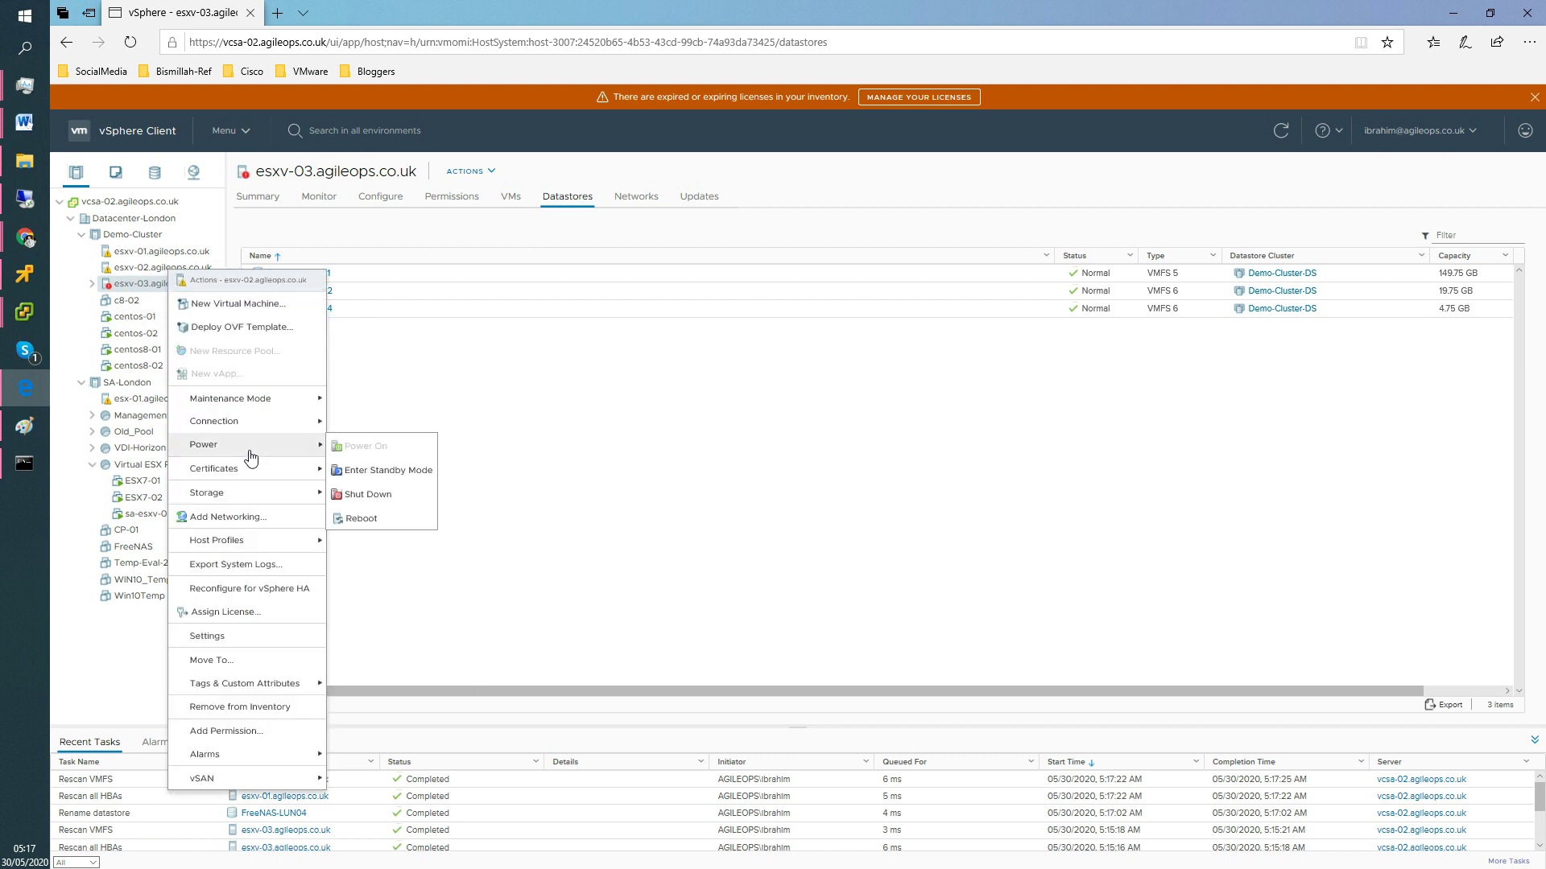
mouse_move(265, 494)
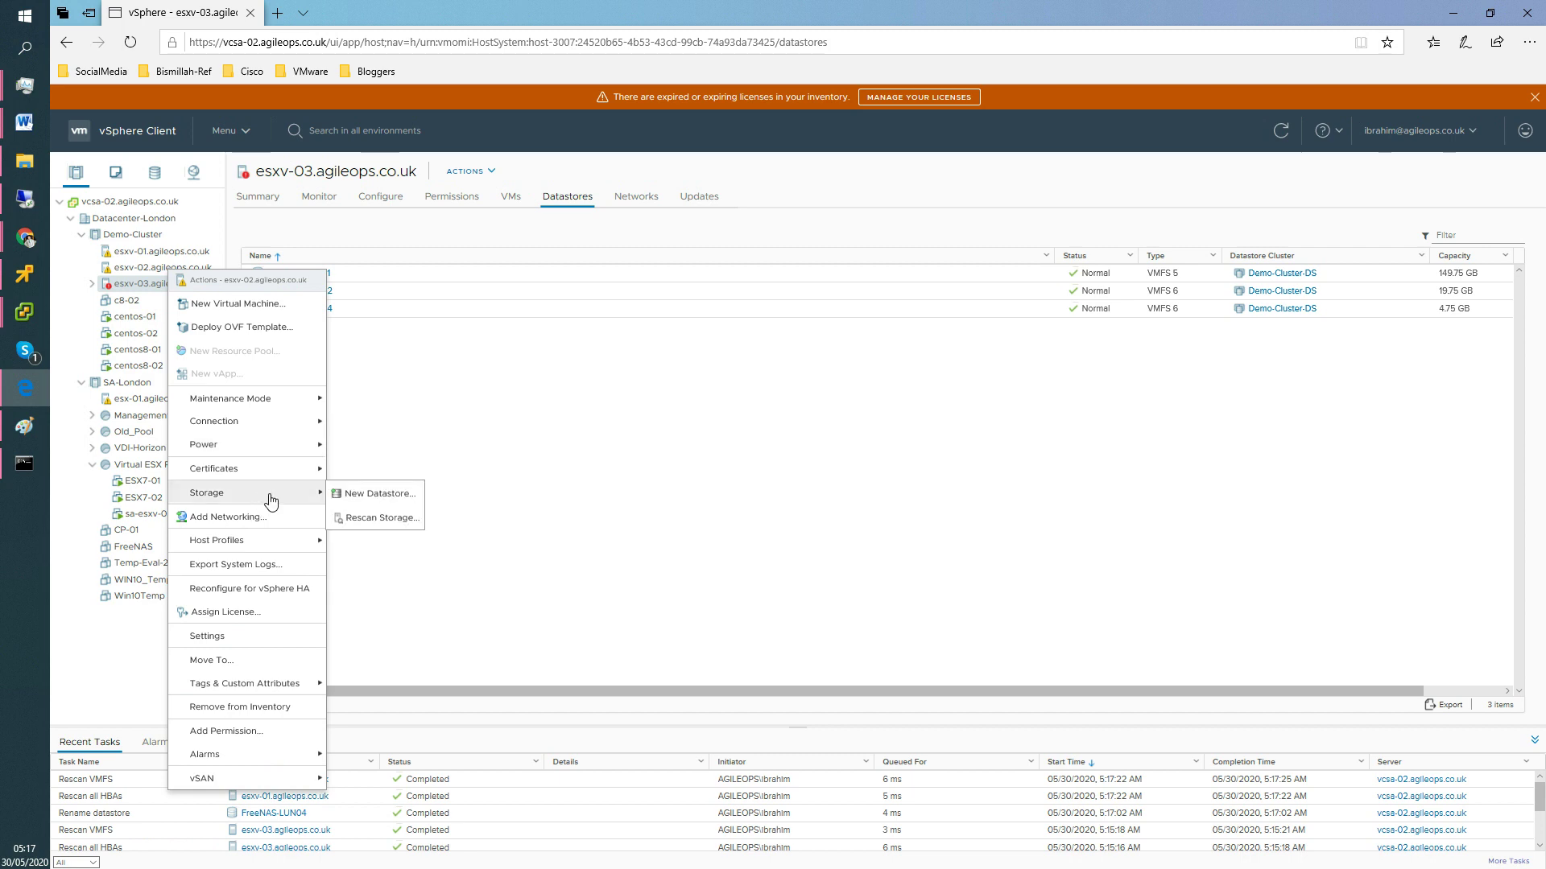
click(395, 520)
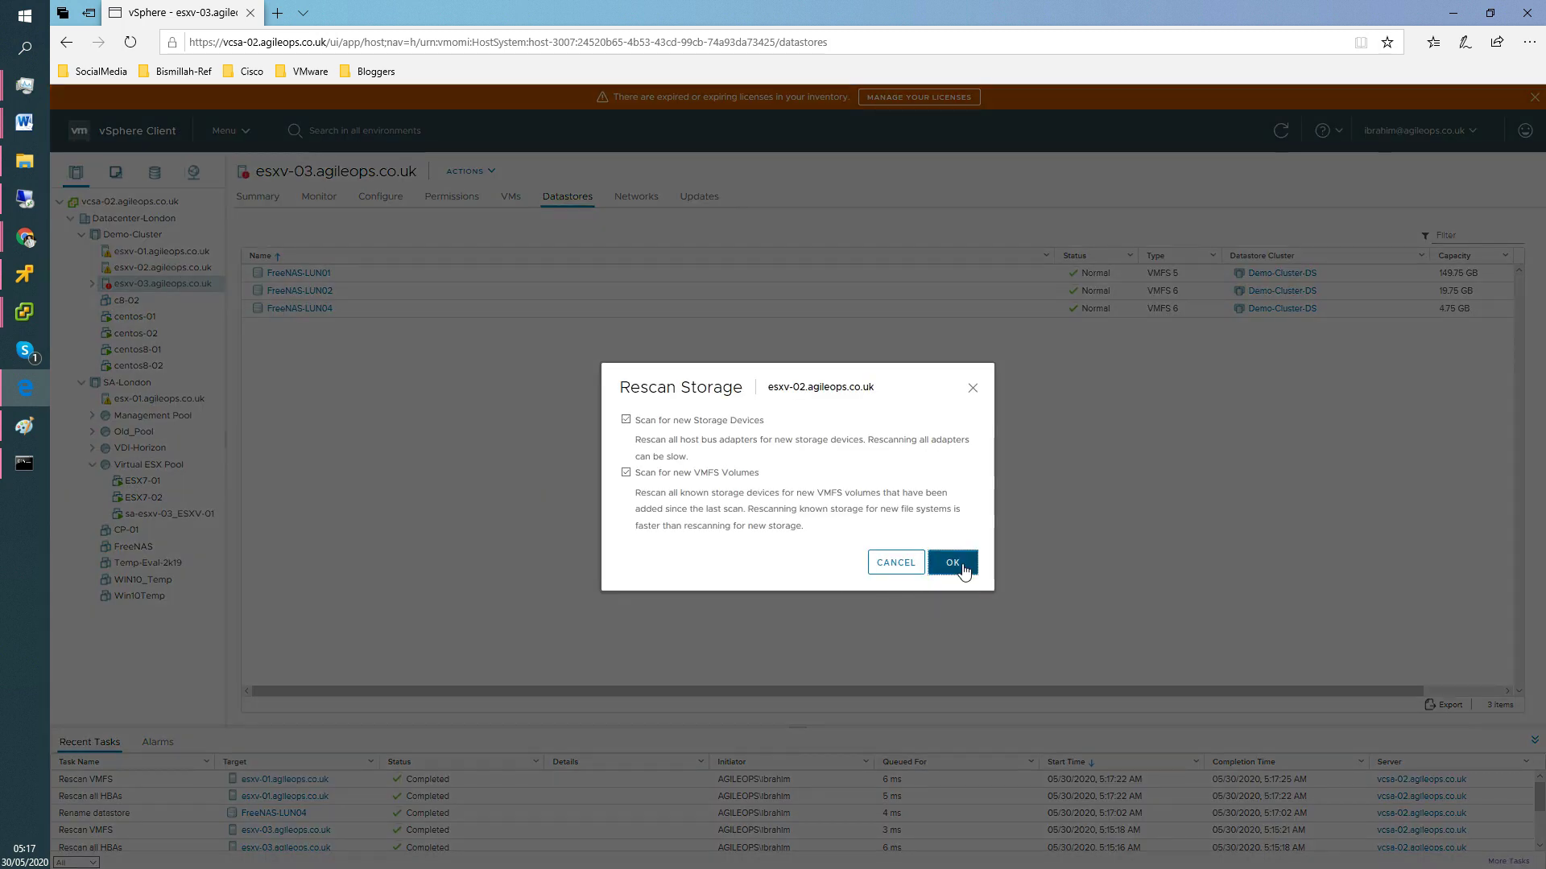
key(Return)
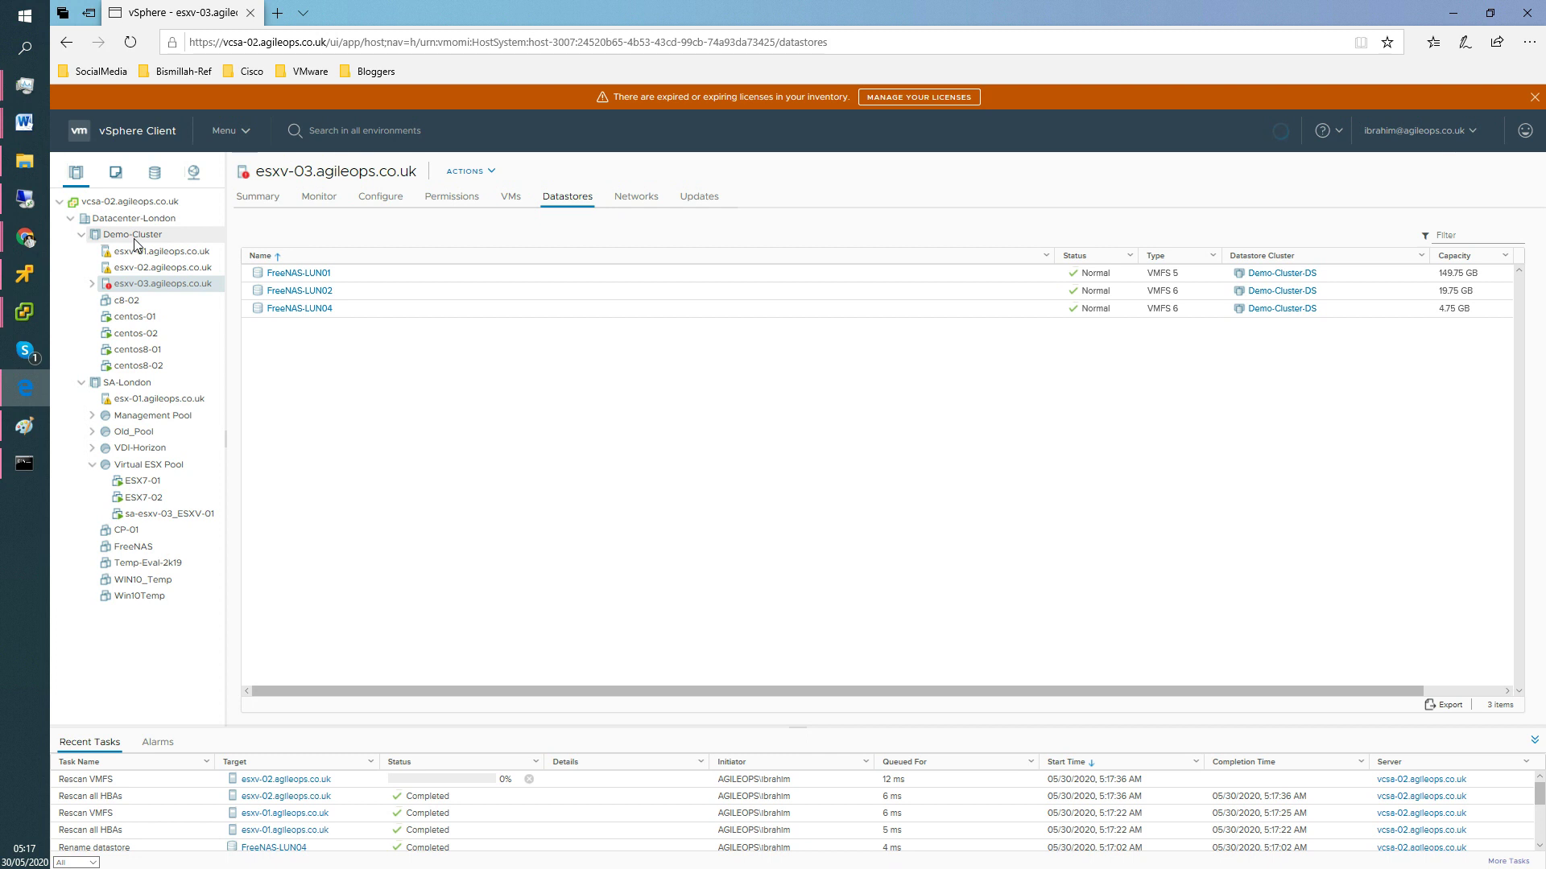
Rescan storage across the whole Demo-Cluster.
right_click(134, 240)
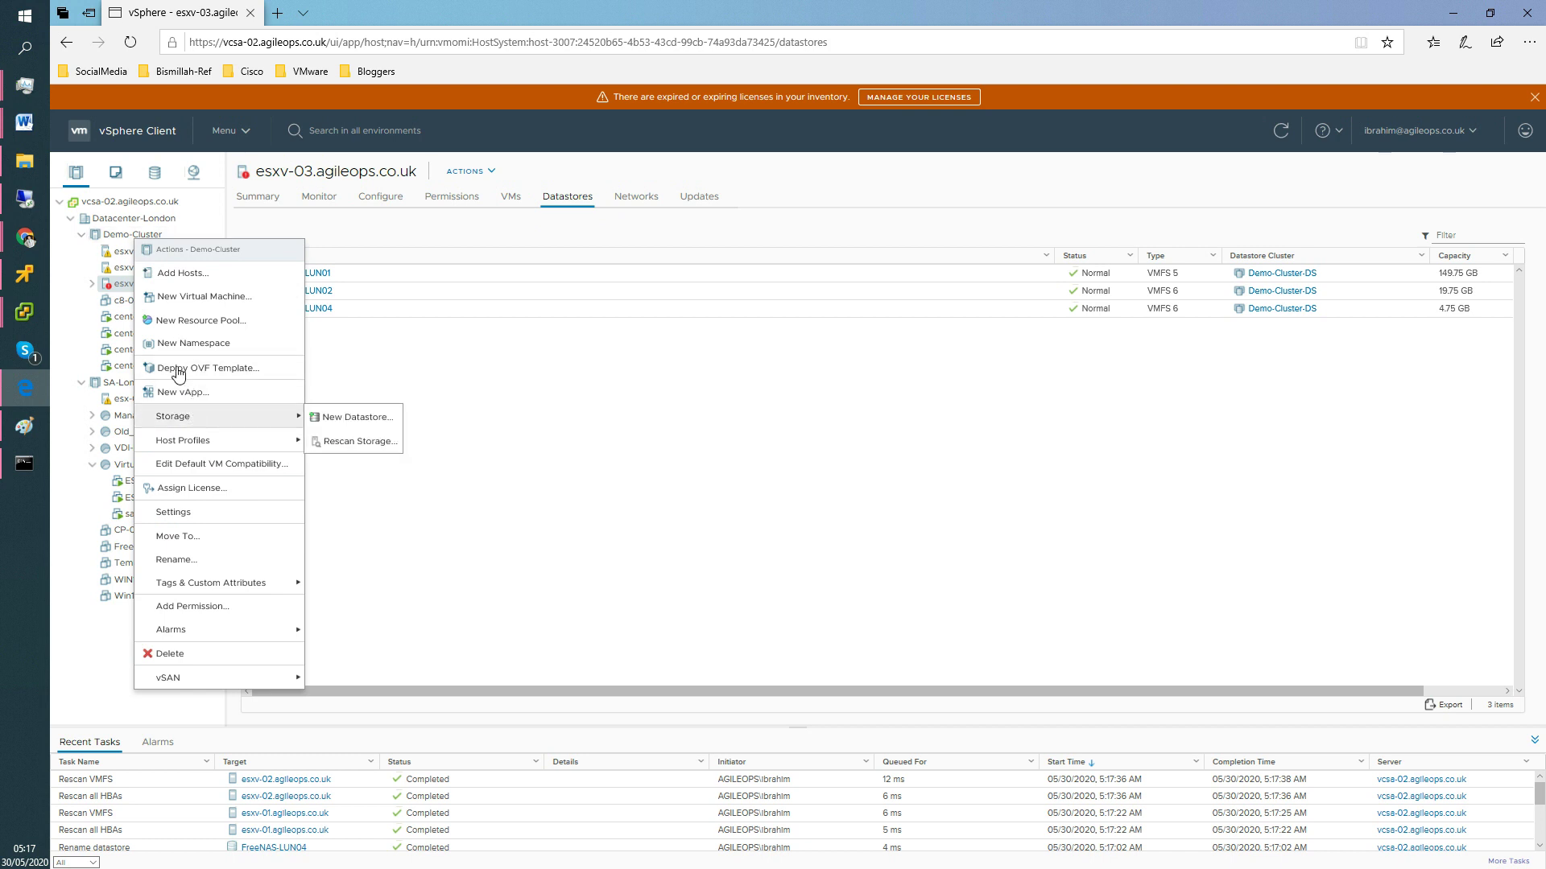
click(127, 240)
right_click(125, 239)
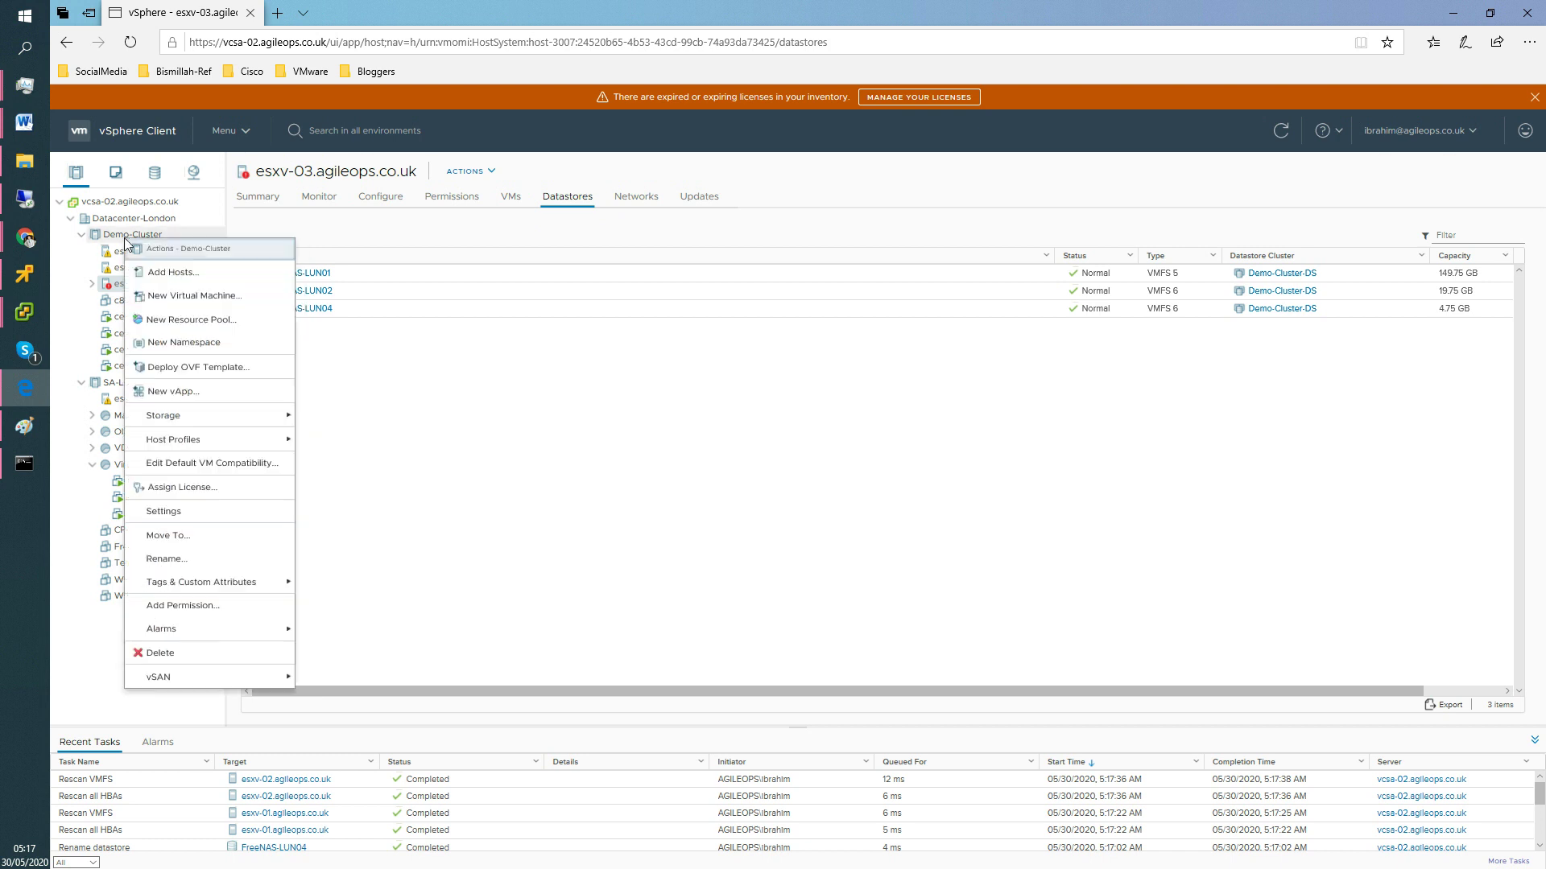
mouse_move(266, 415)
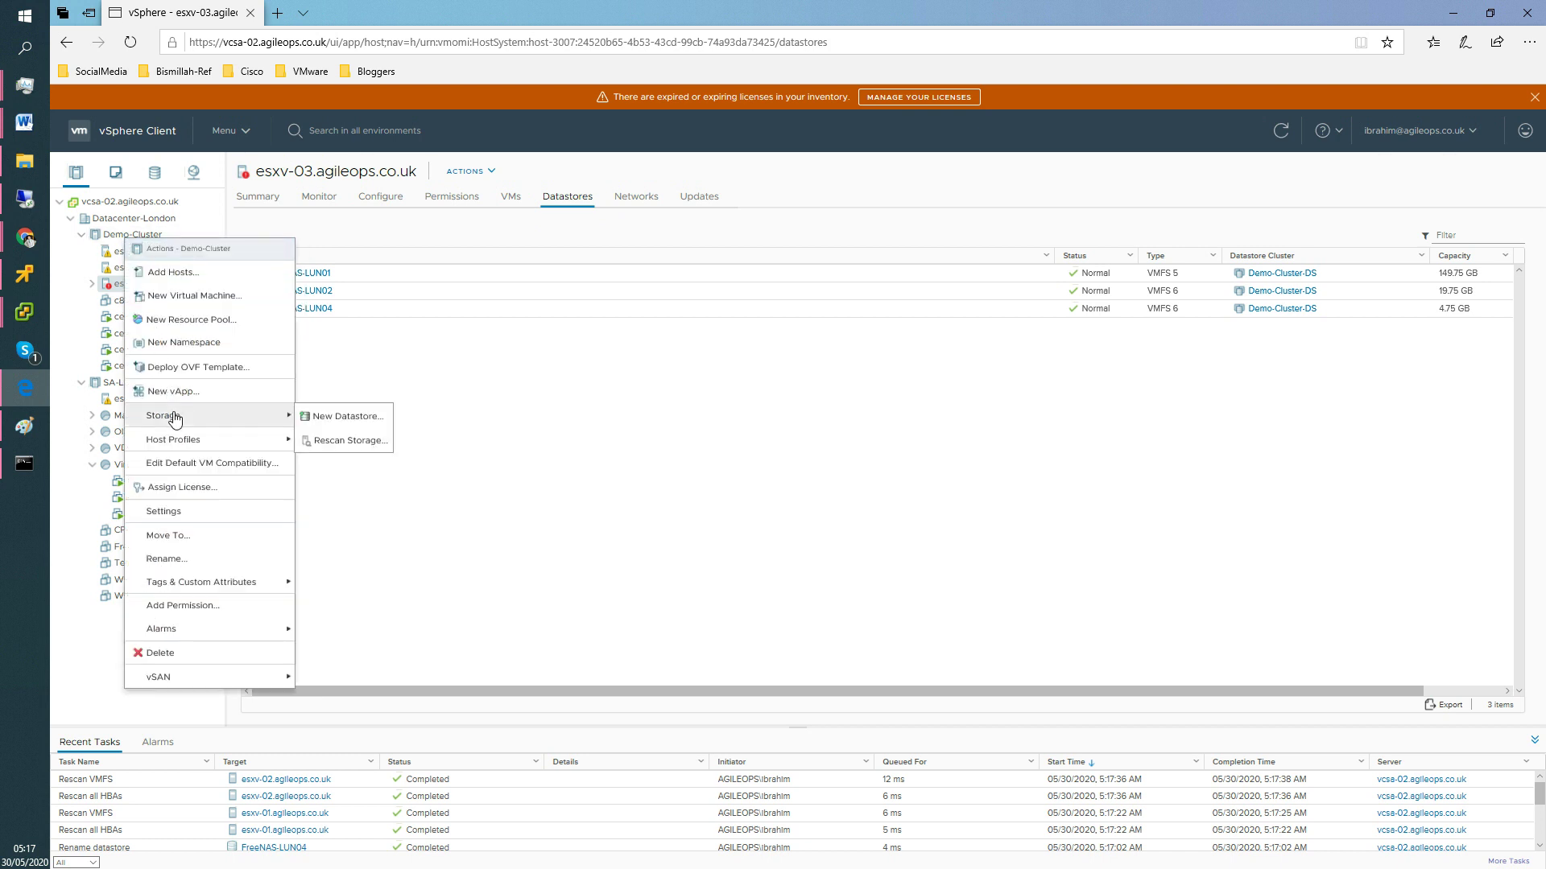
click(347, 442)
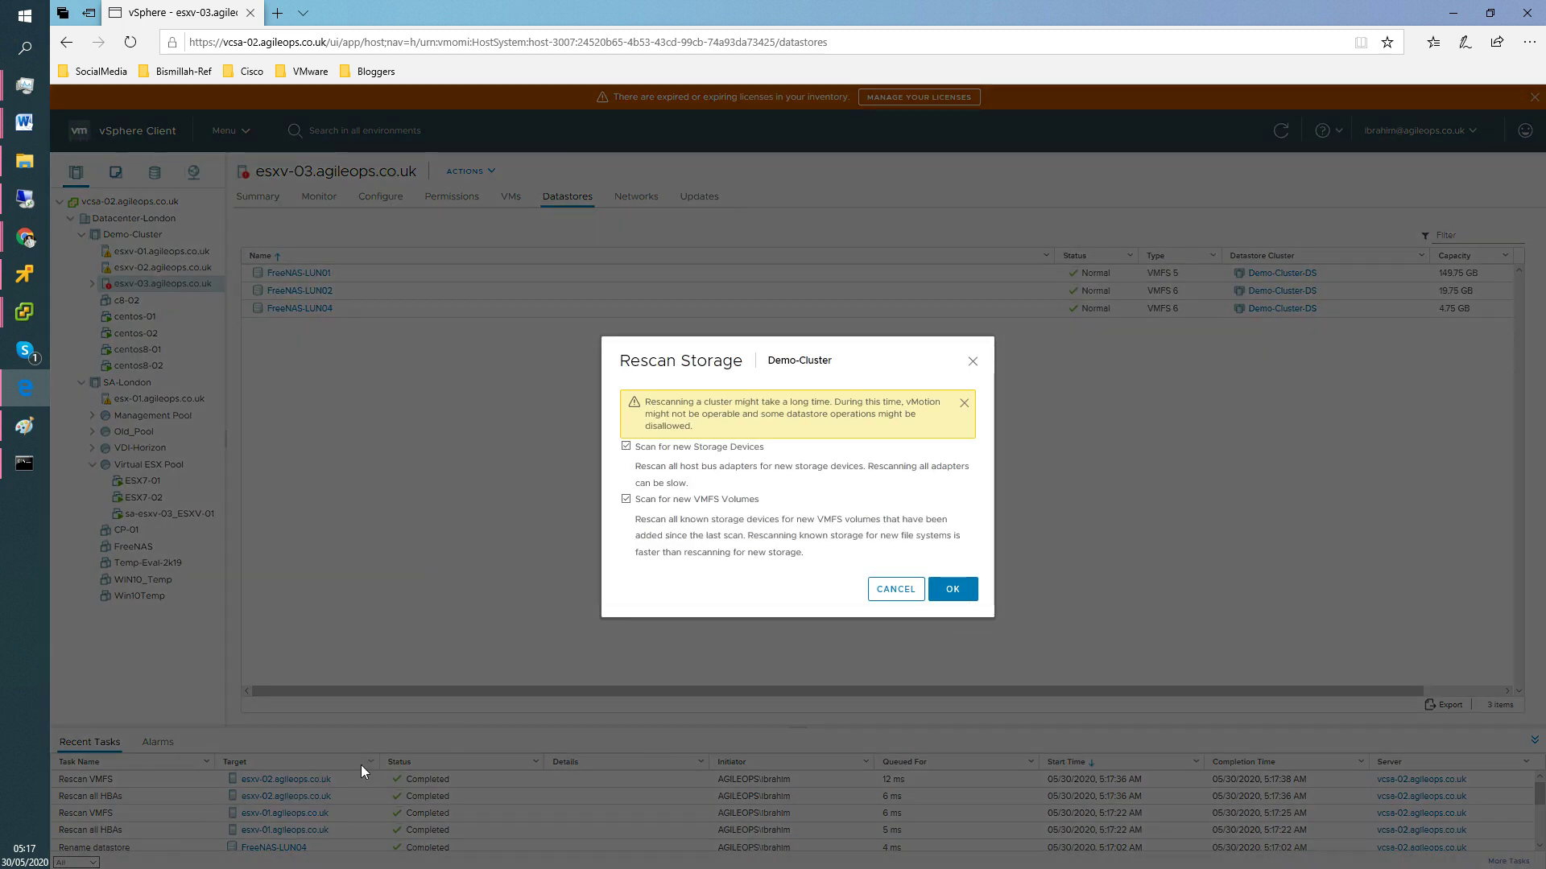
click(974, 598)
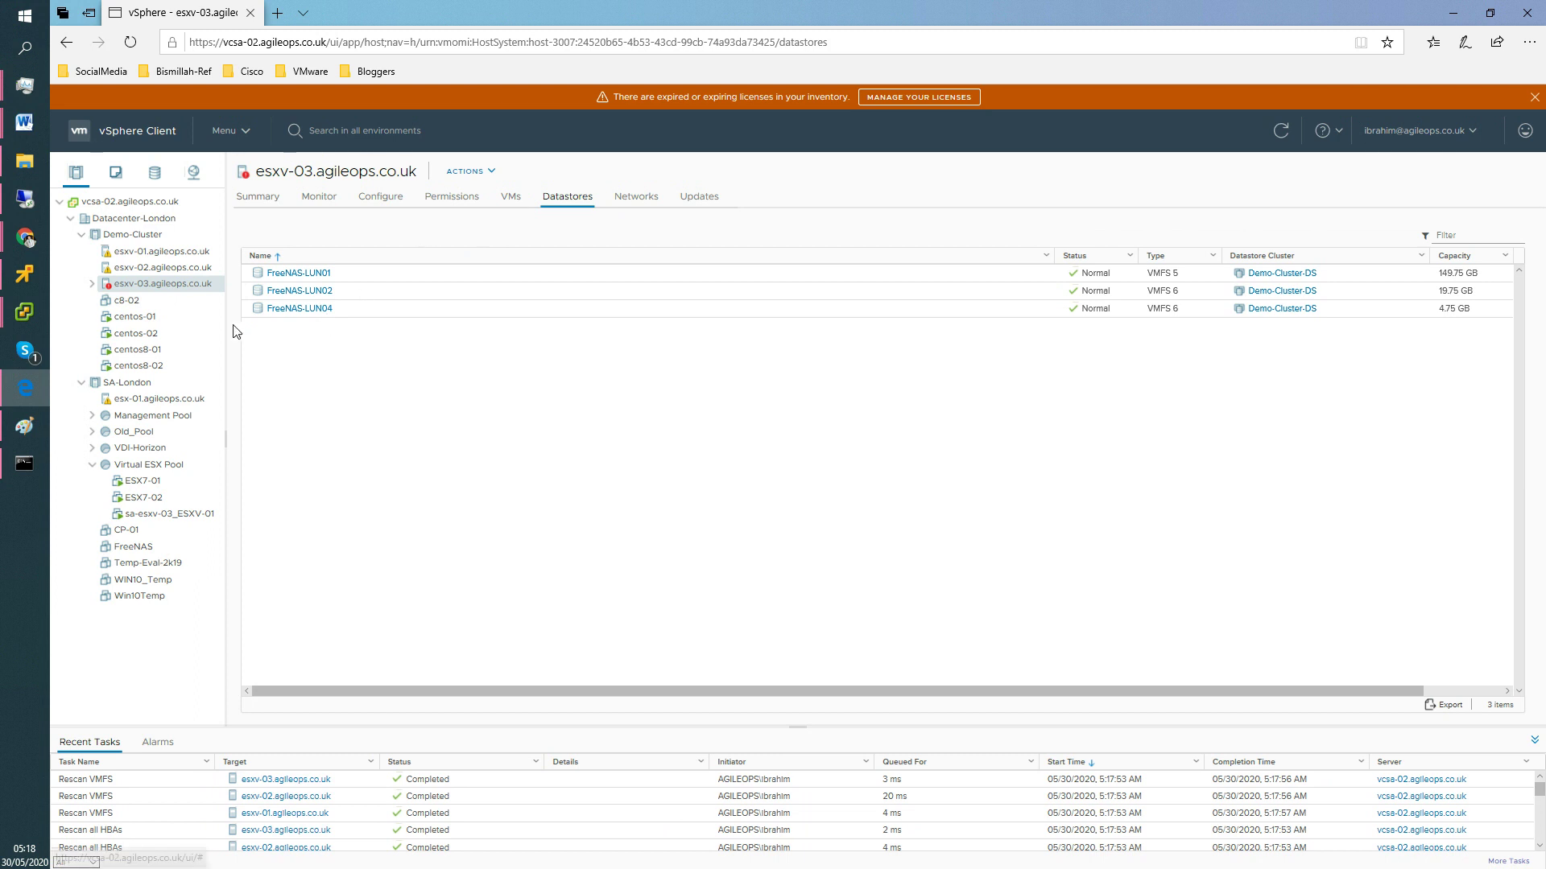
Start a New Datastore wizard on esxv-03 with VMFS as the type.
right_click(179, 283)
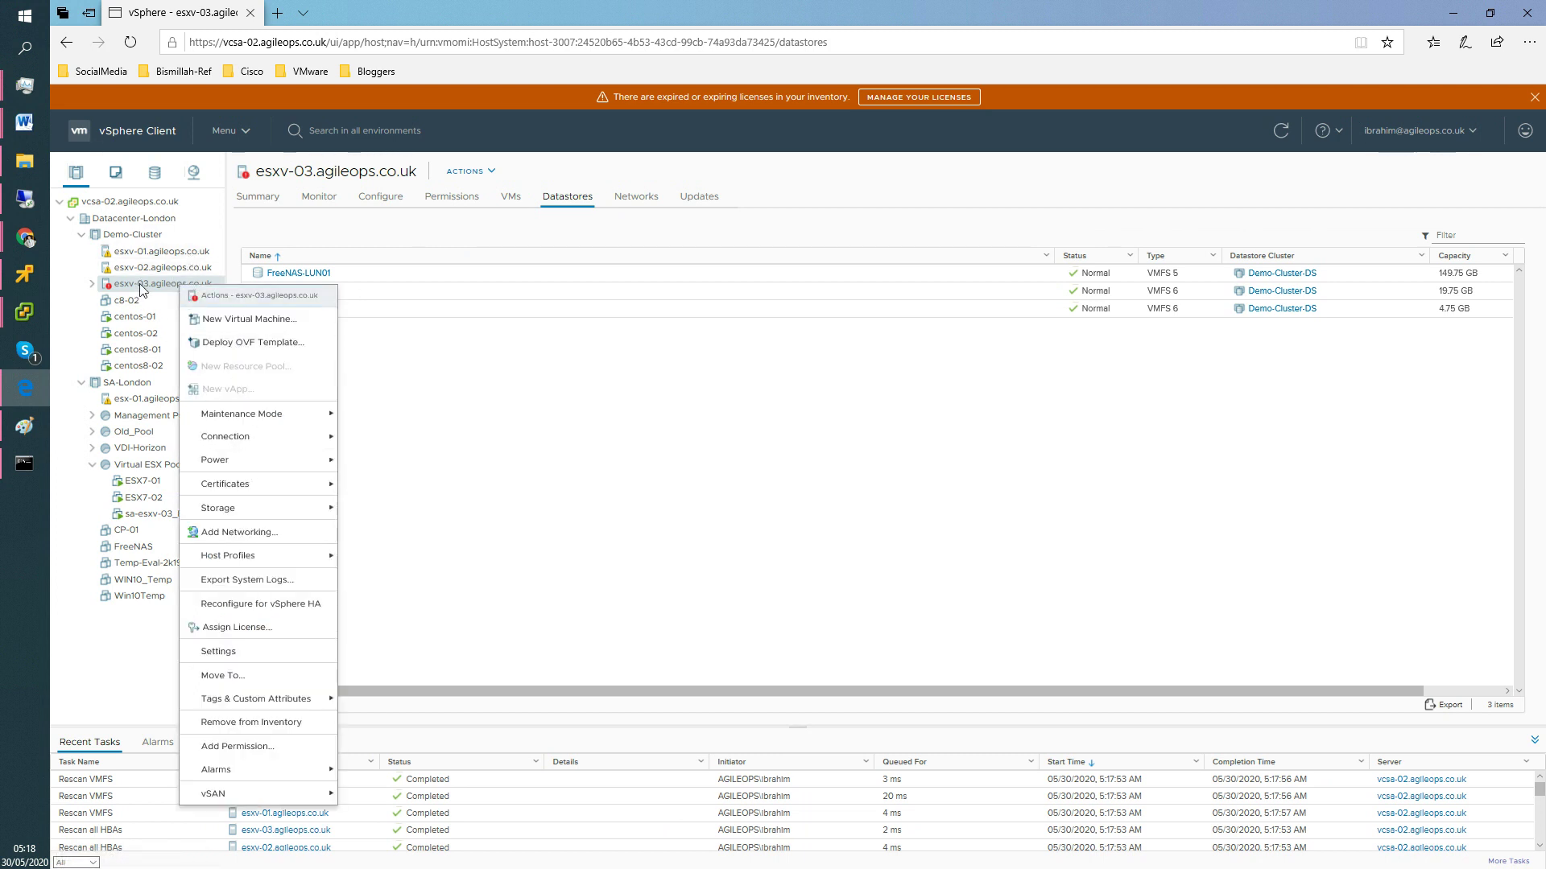
mouse_move(242, 509)
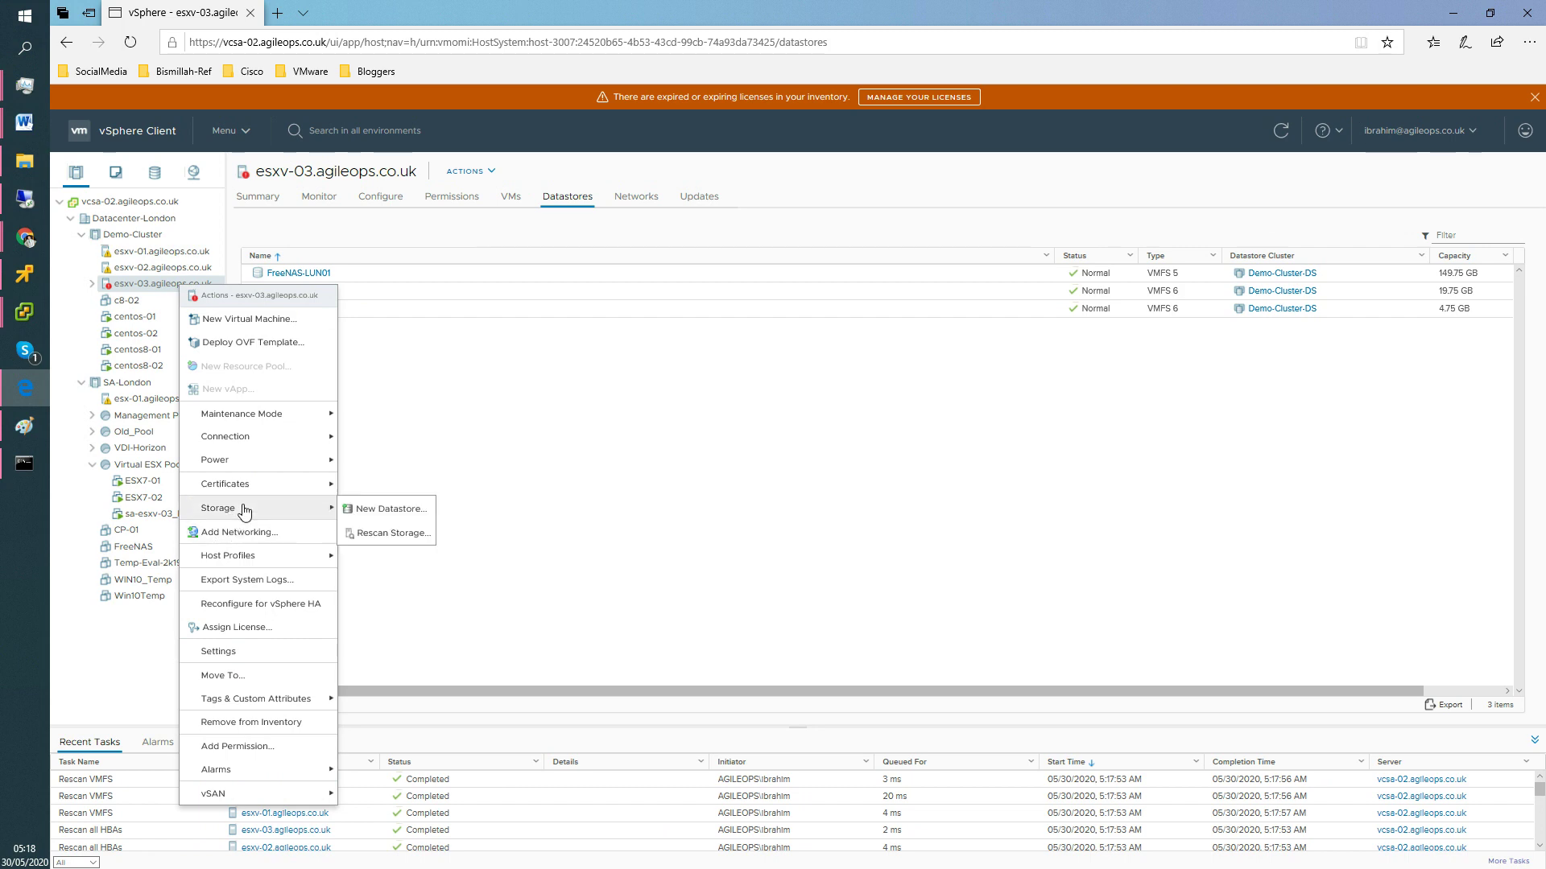
click(380, 512)
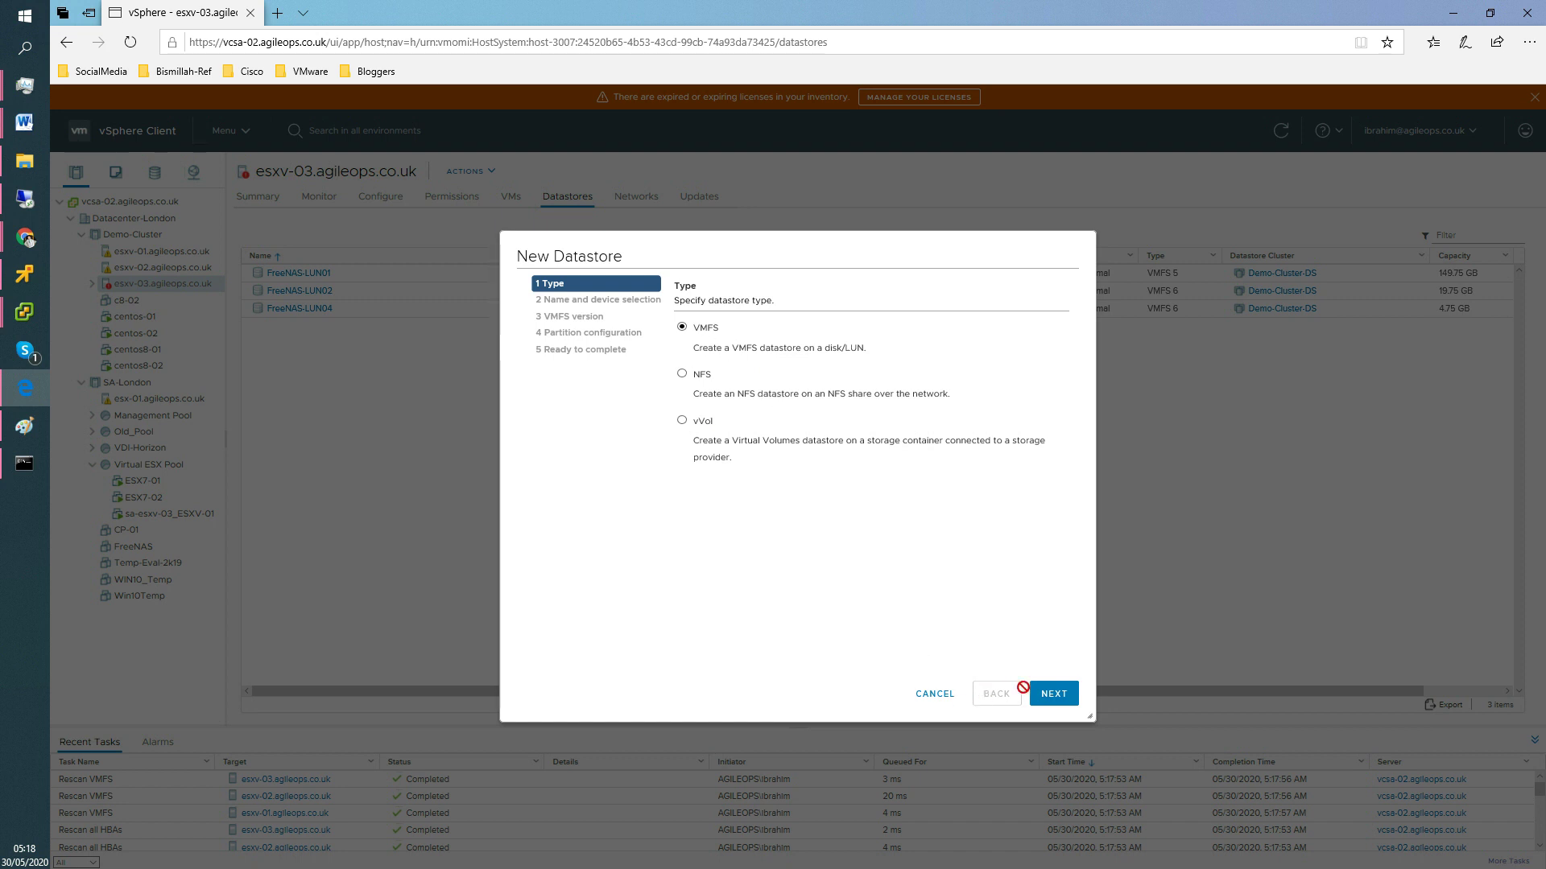
click(1051, 694)
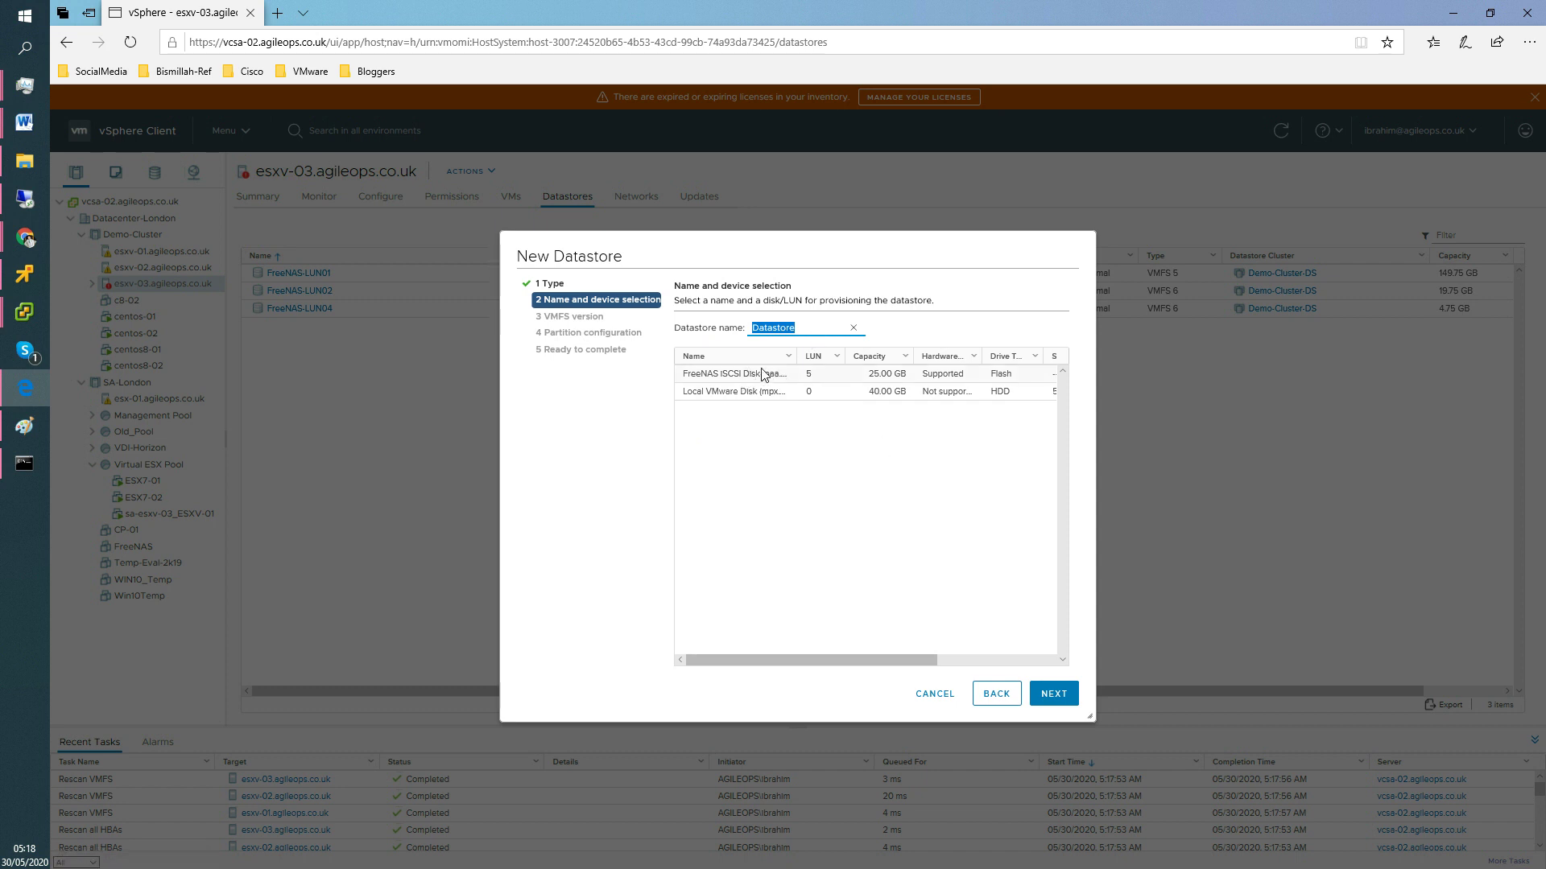
Select the 25 GB FreeNAS iSCSI Disk on LUN 5, widening the Name column to read it.
drag(797, 352, 845, 354)
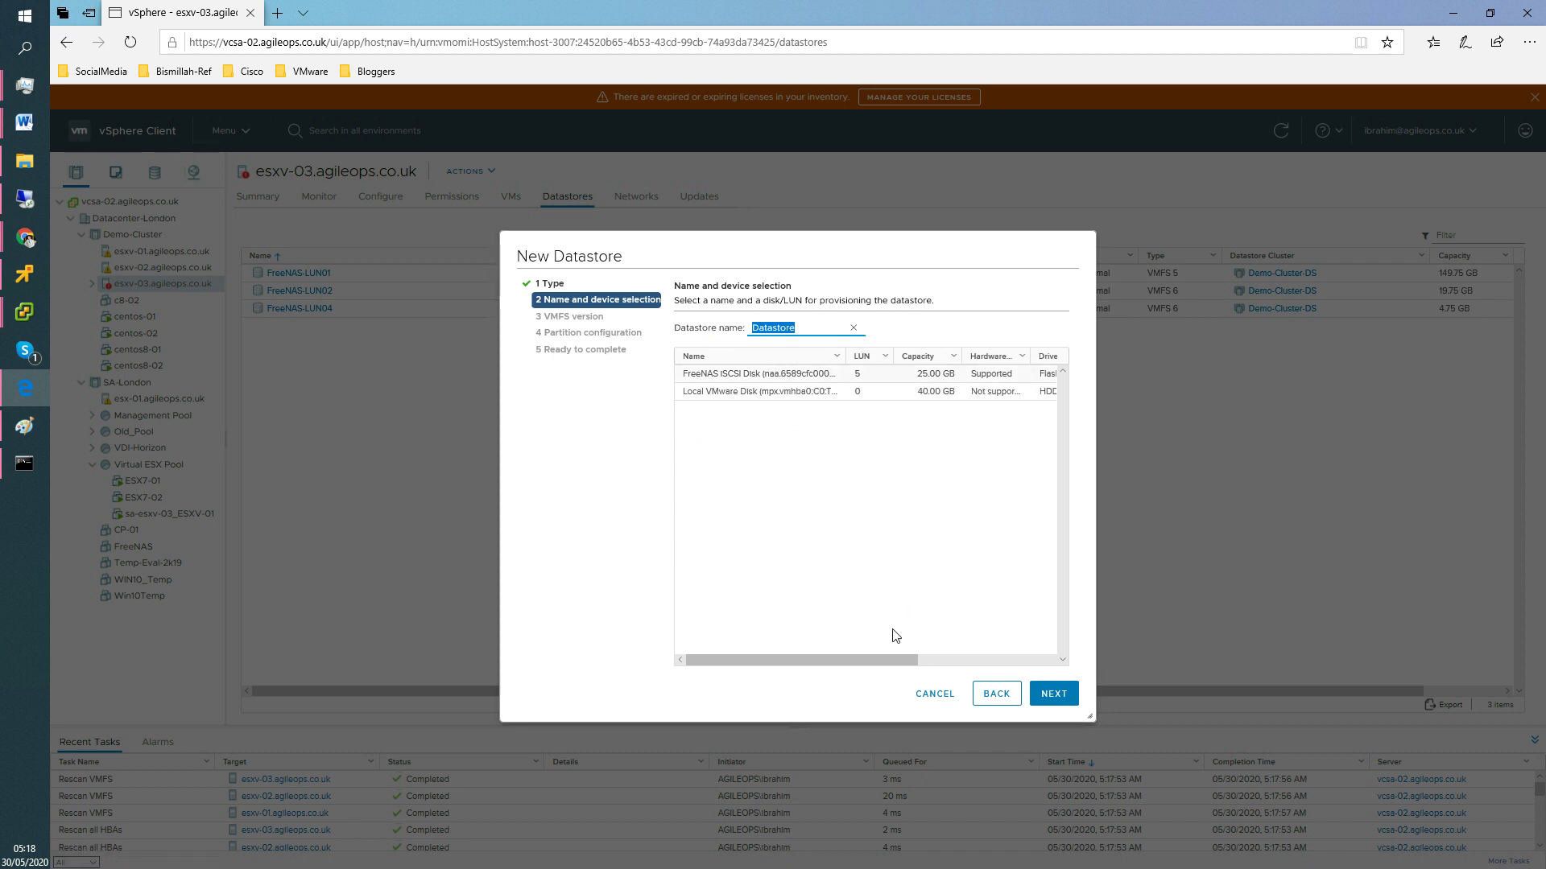
drag(897, 655, 1059, 659)
drag(940, 660, 801, 656)
click(823, 380)
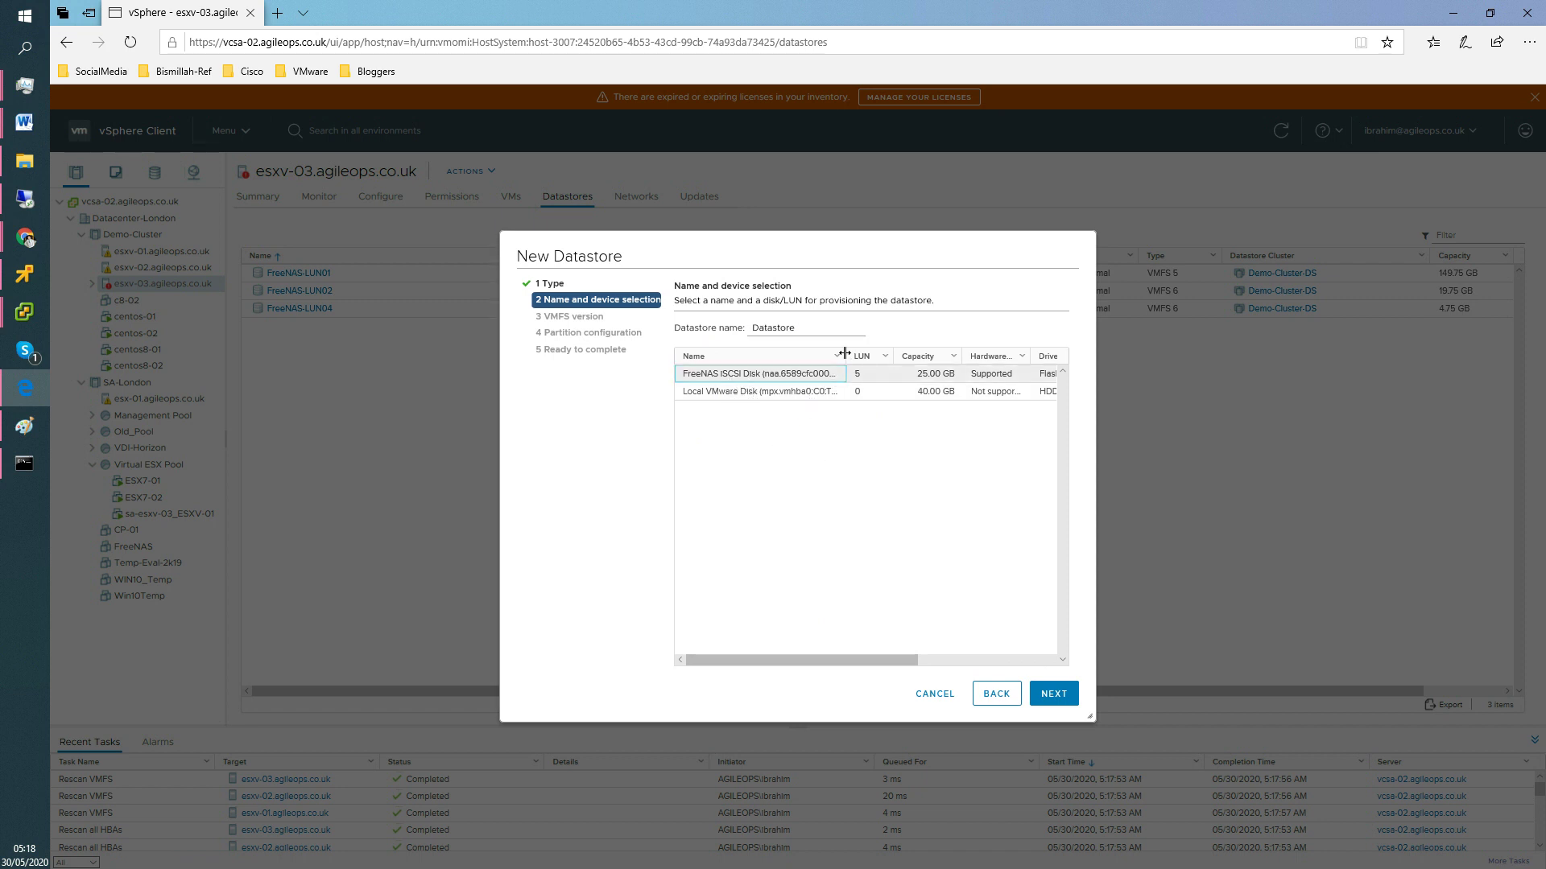
double_click(845, 356)
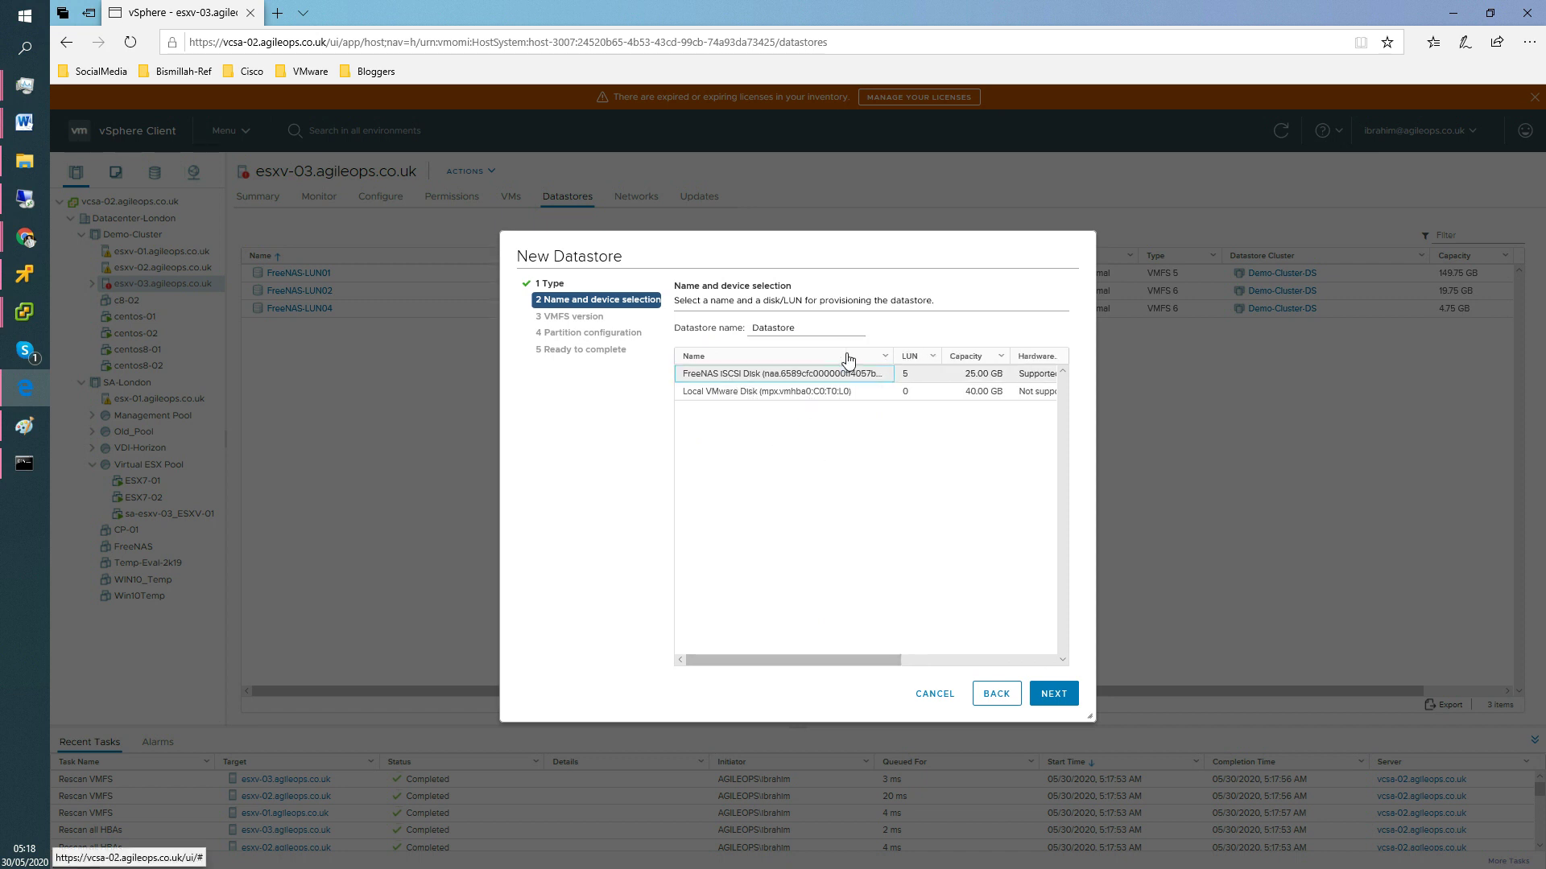
drag(826, 656, 873, 659)
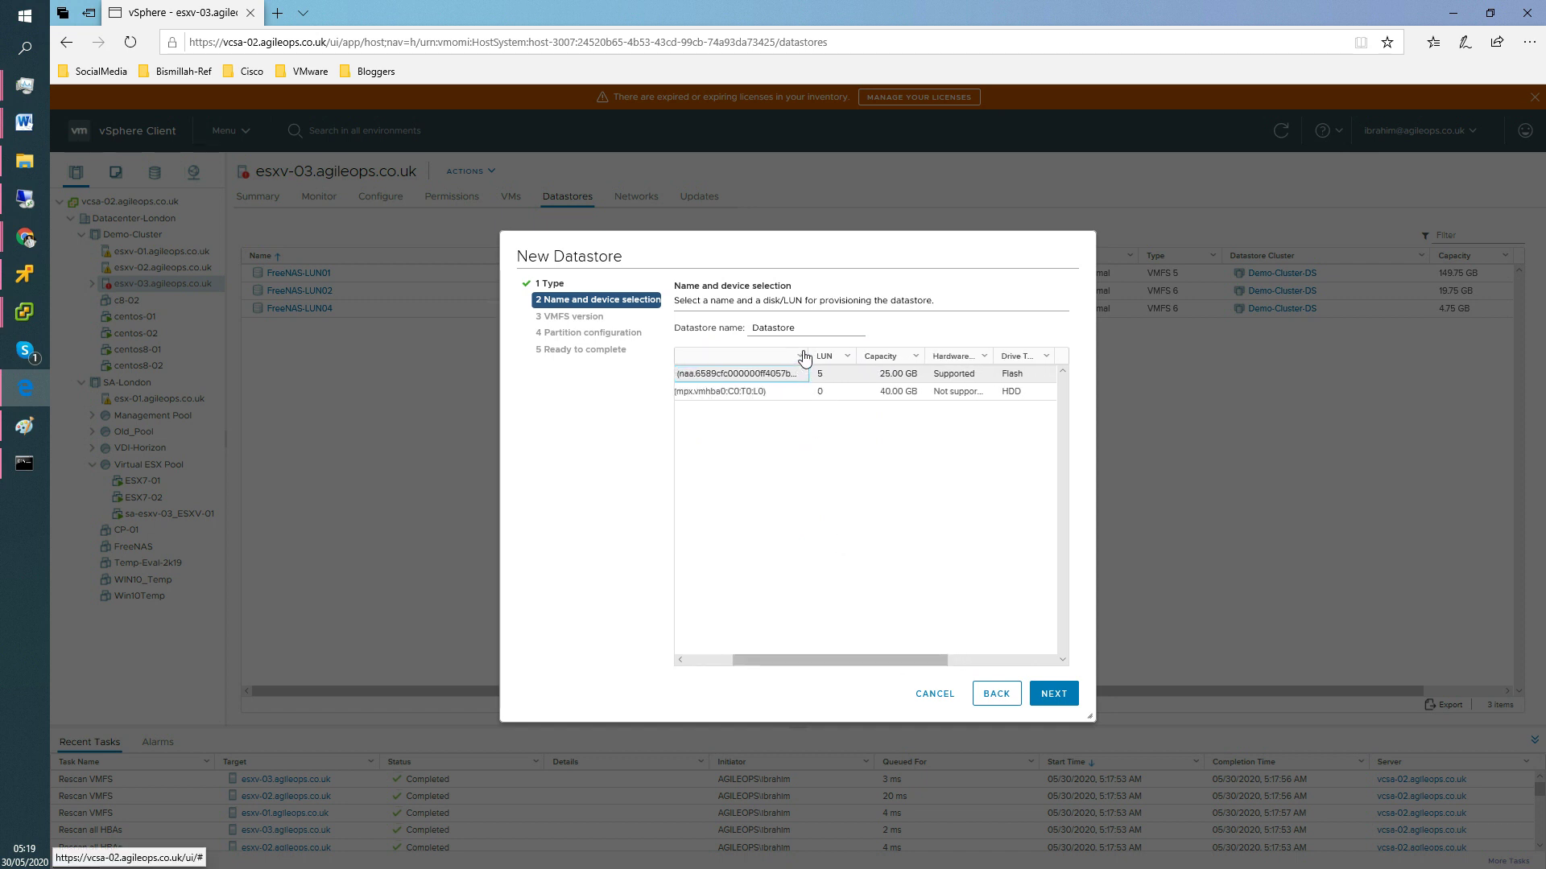
drag(809, 355, 875, 356)
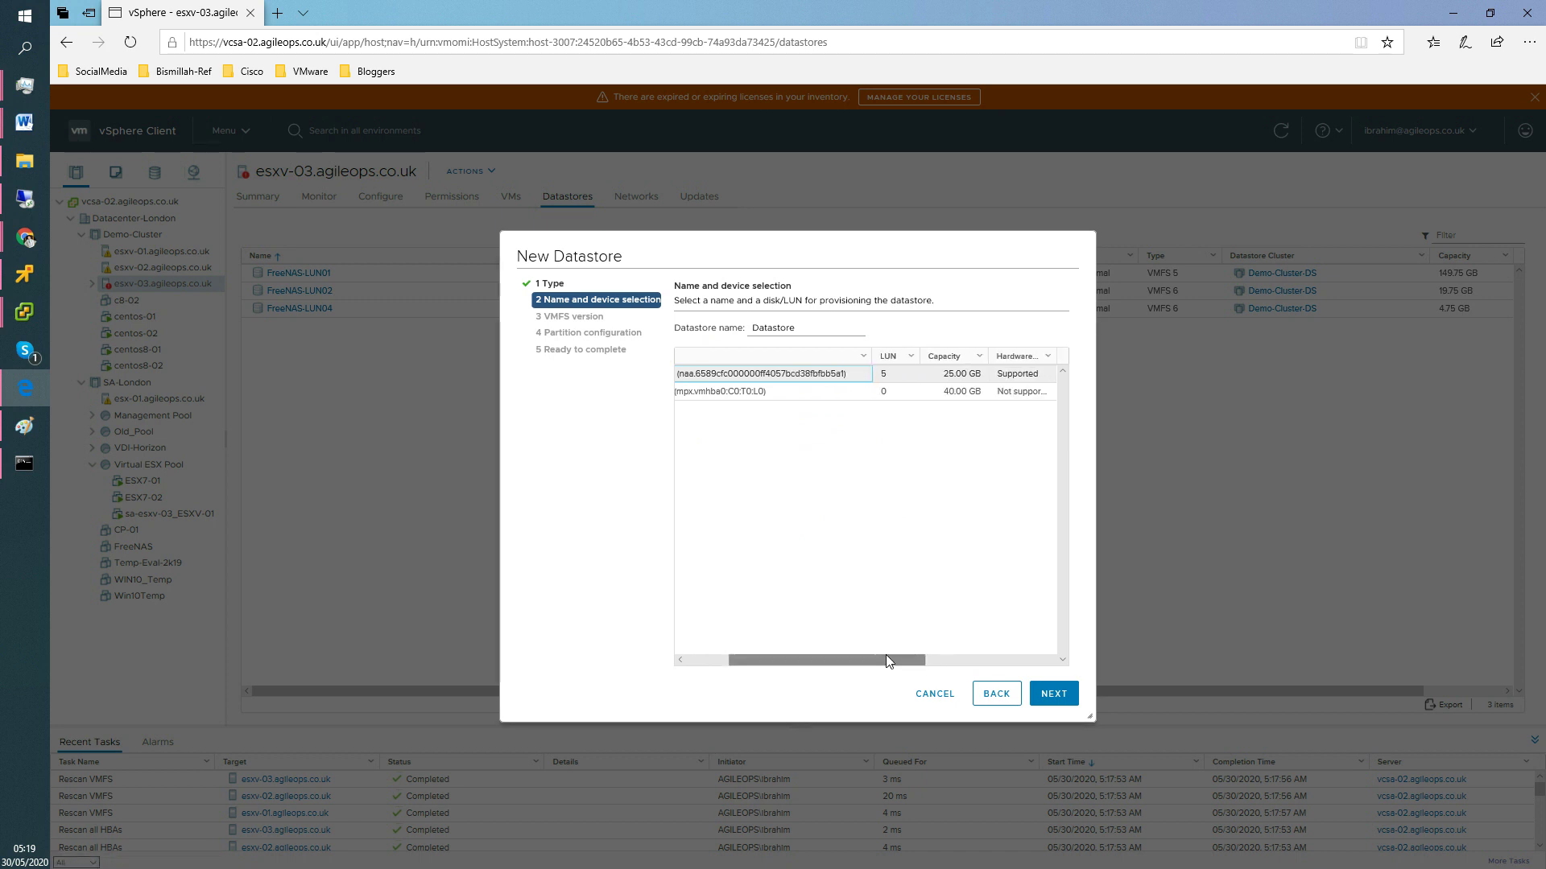
drag(886, 660, 788, 653)
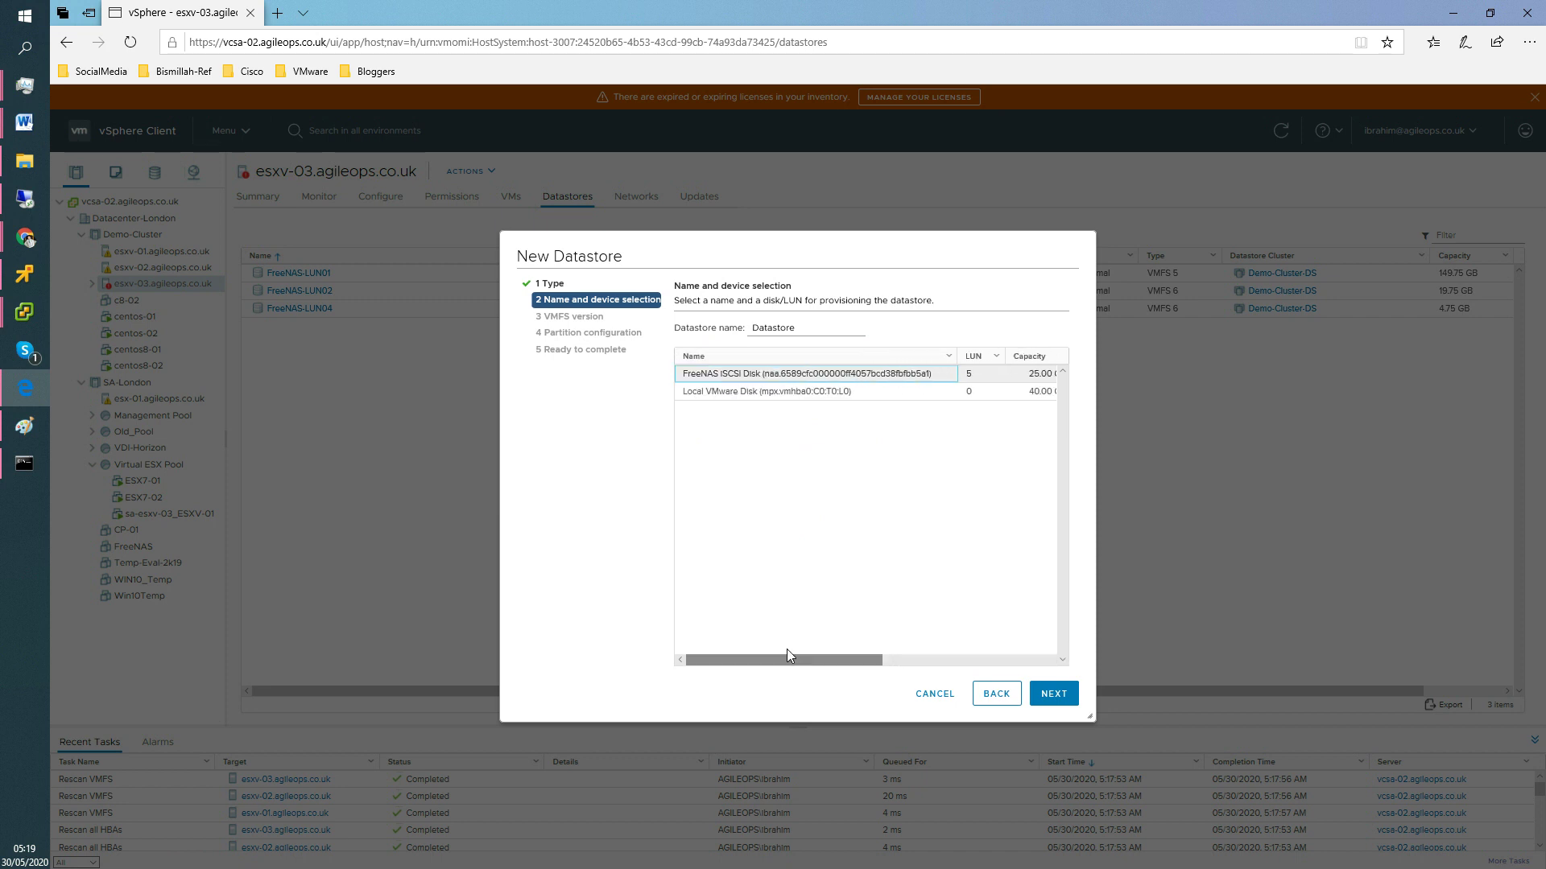
click(998, 375)
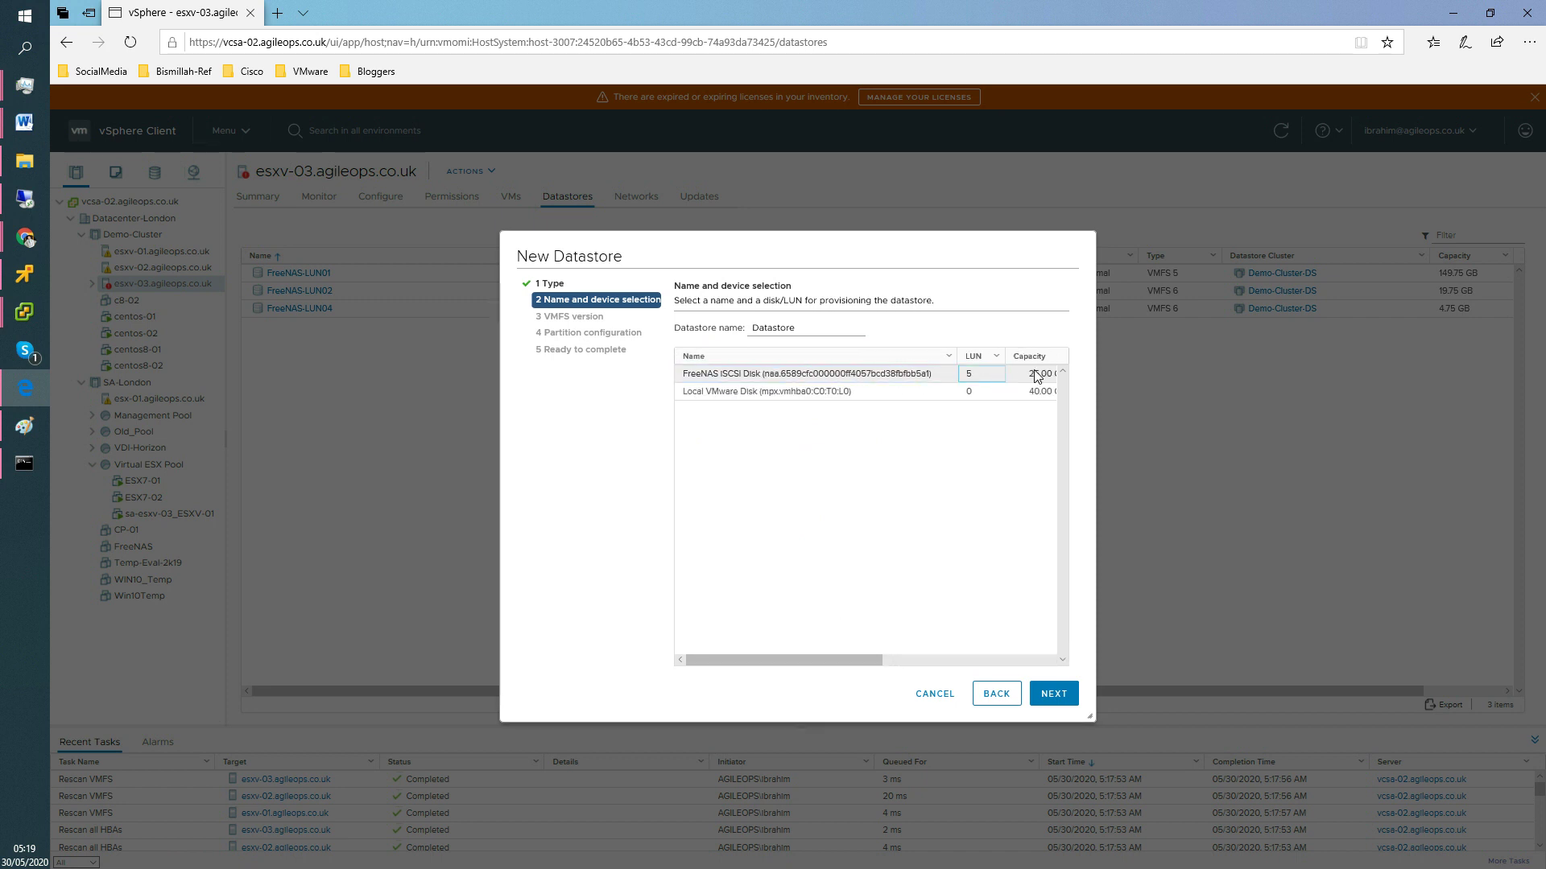
Keep VMFS 6, then step back to the datastore name and disk page.
click(1059, 696)
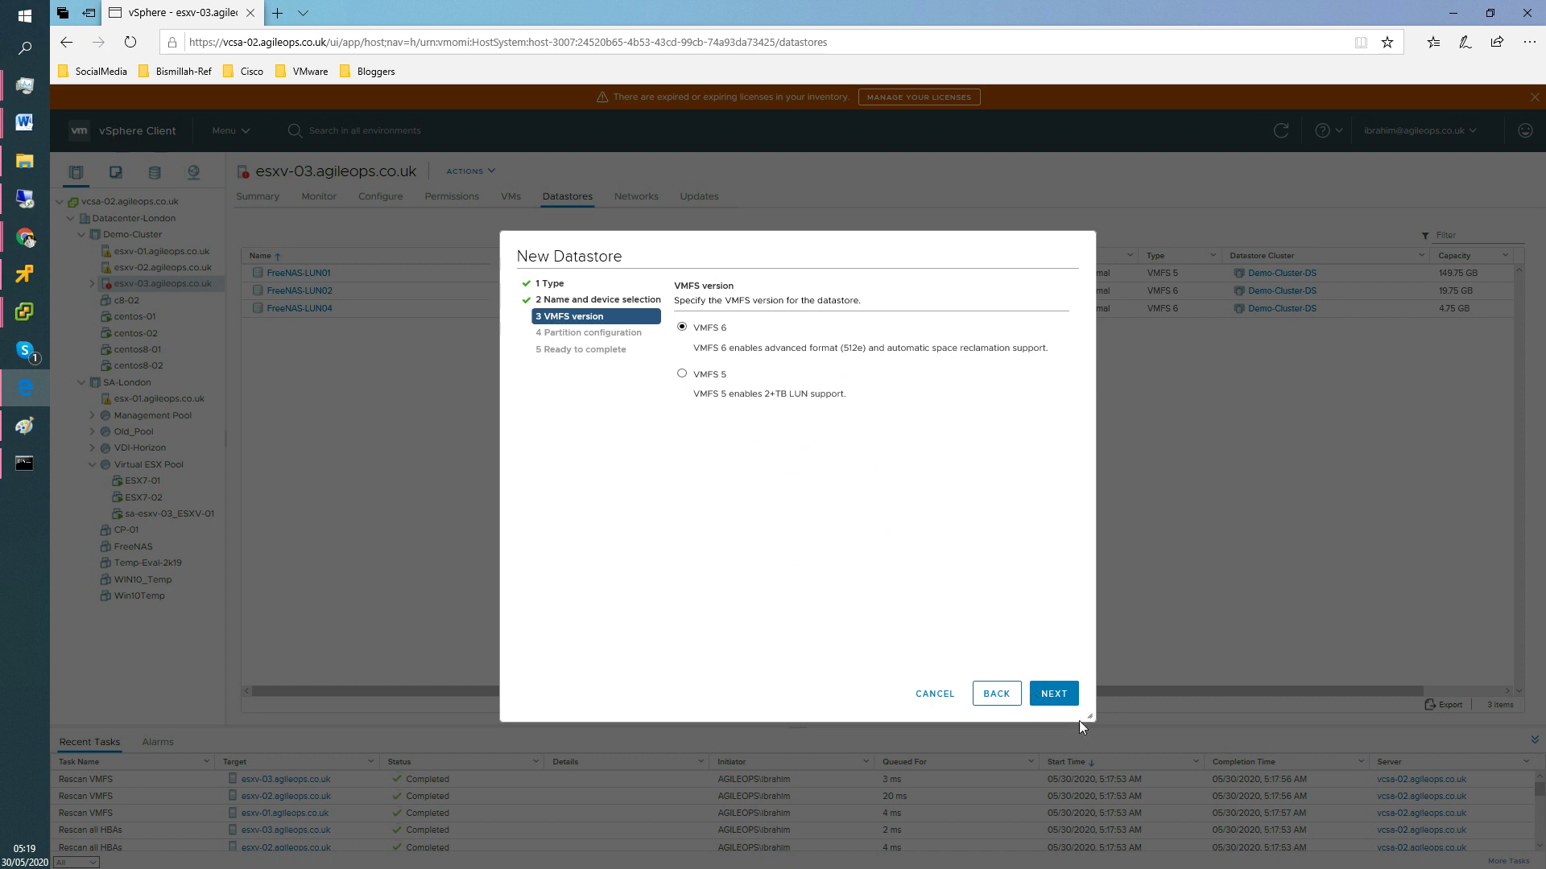
click(1056, 692)
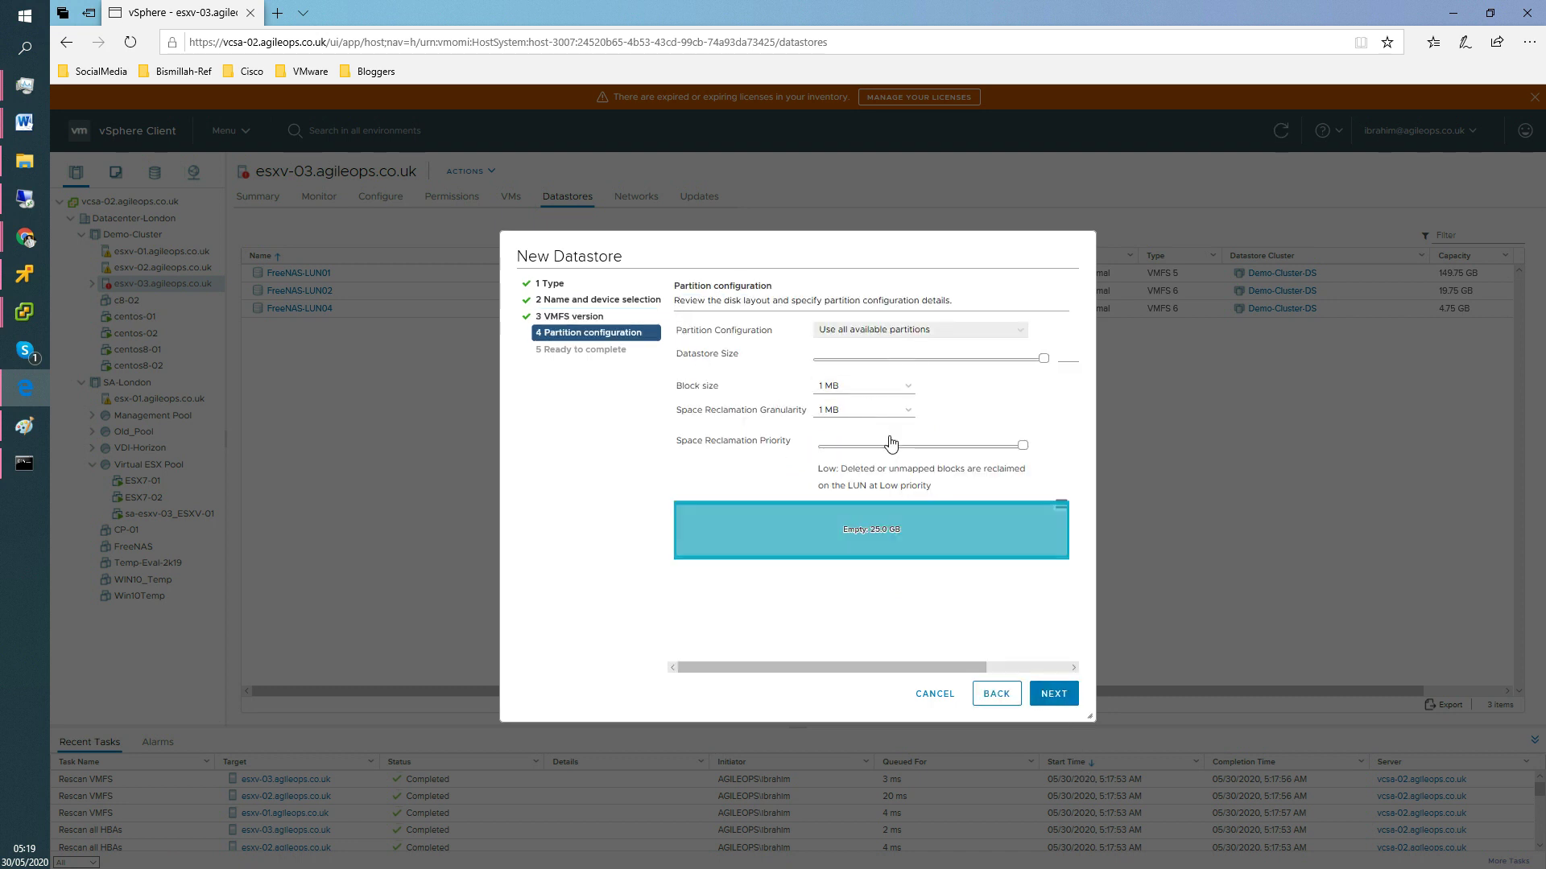
click(989, 697)
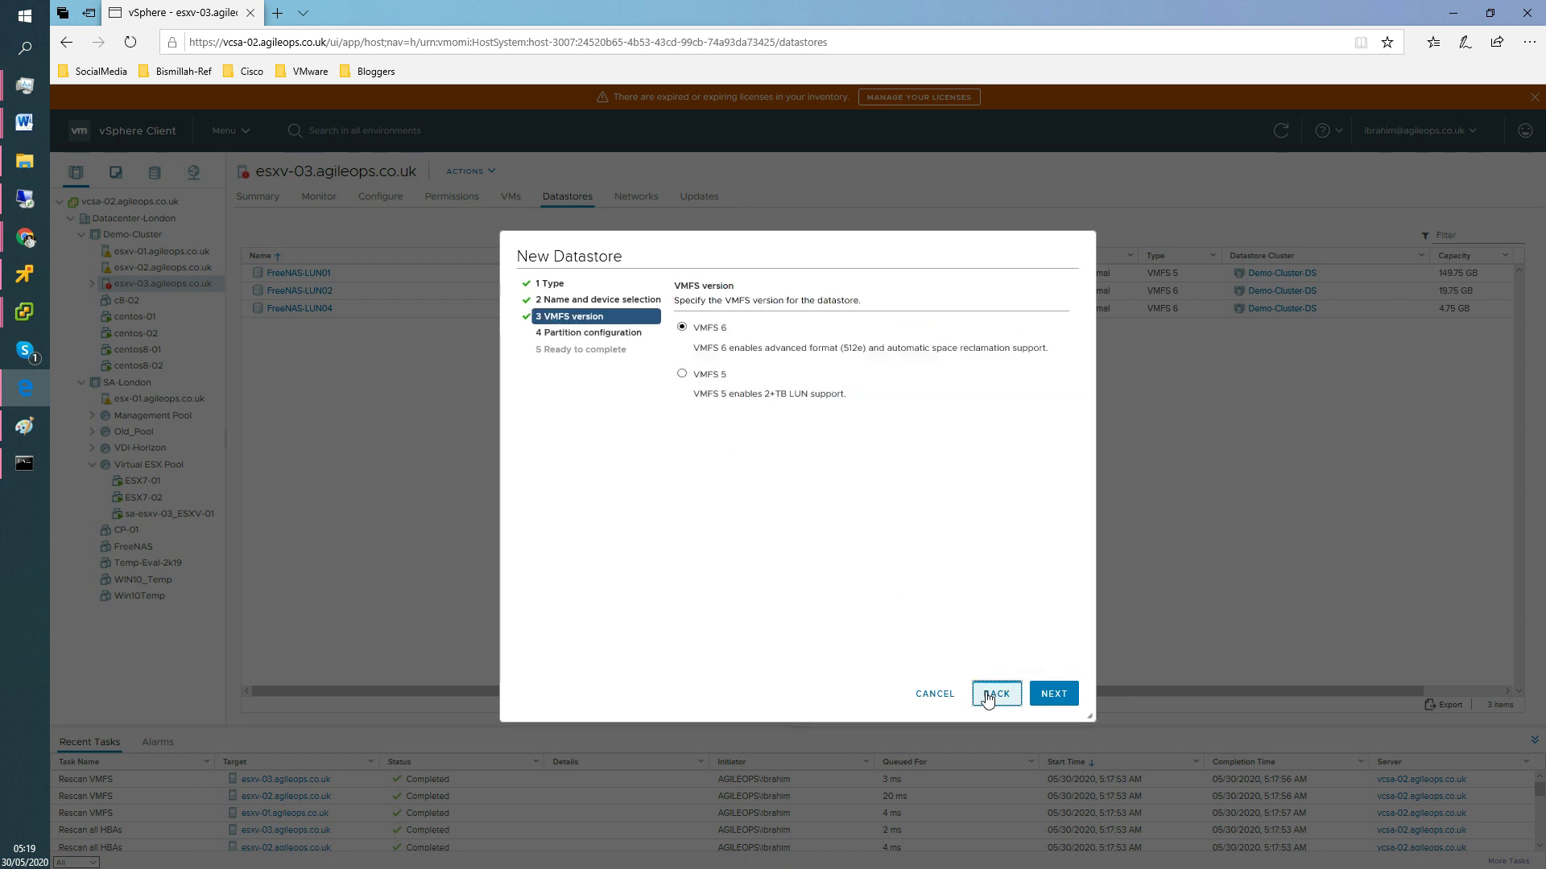
click(989, 697)
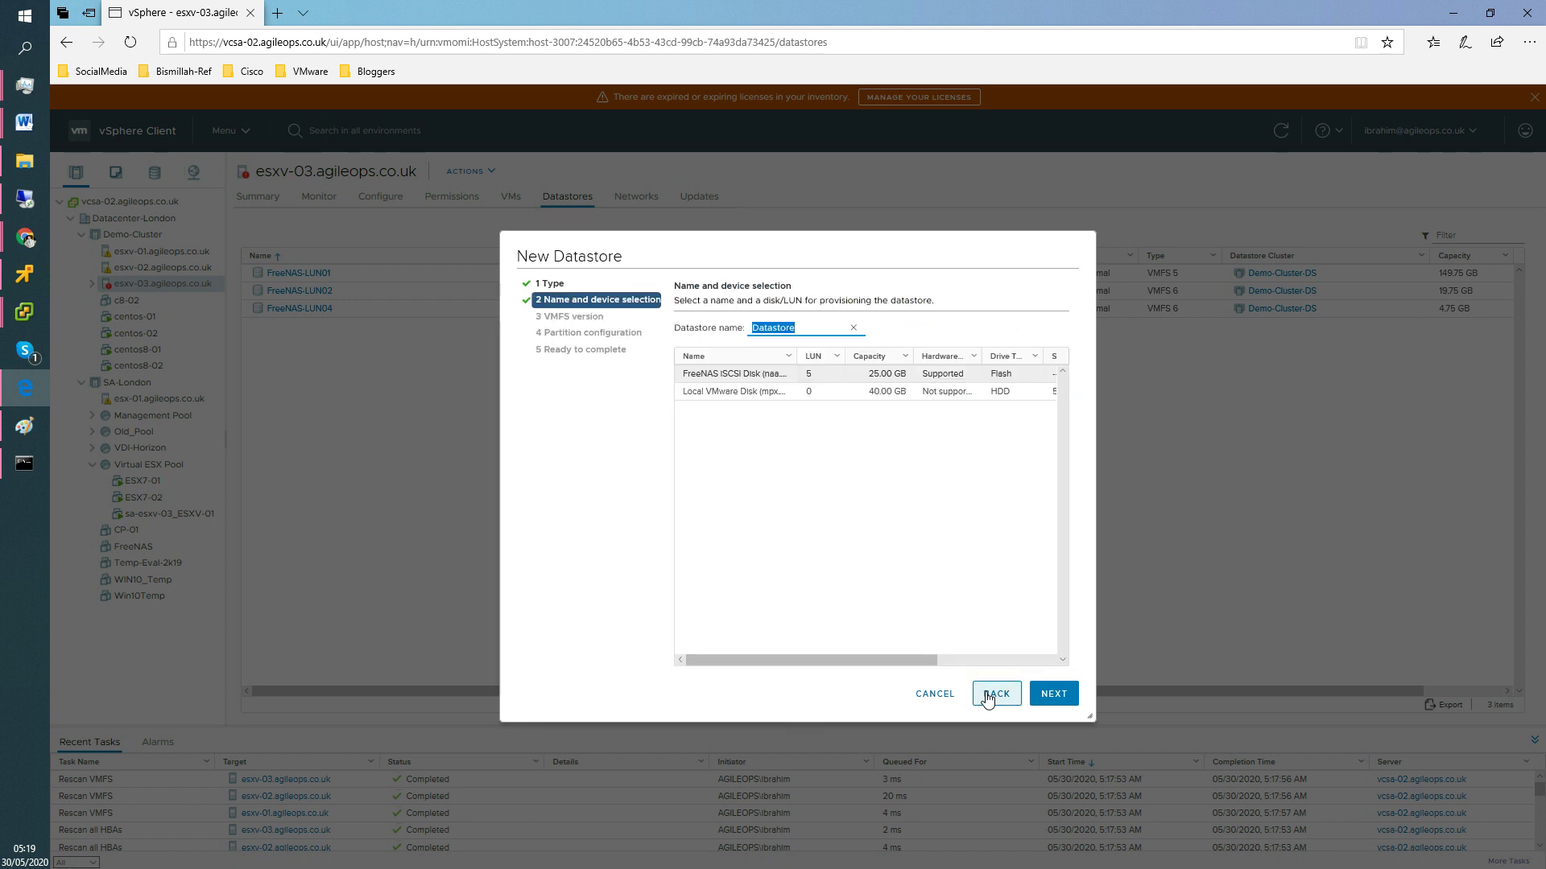
Name the datastore FreeNAS-LUN05, keep VMFS 6, and advance to partition configuration.
click(853, 329)
text(FreeNAS-LUN04)
click(1055, 694)
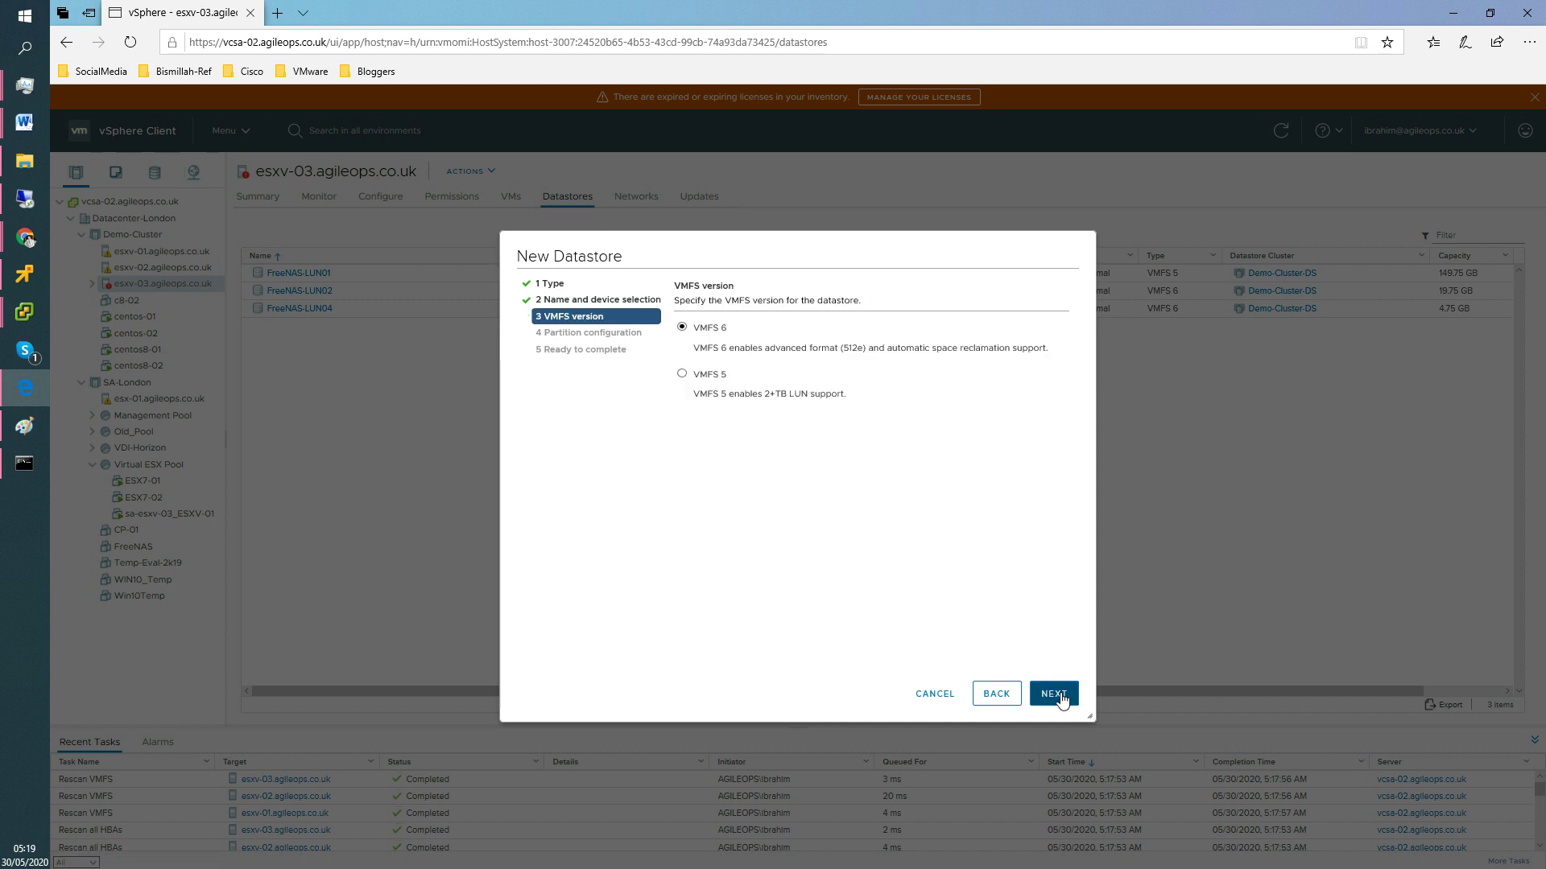
click(1054, 694)
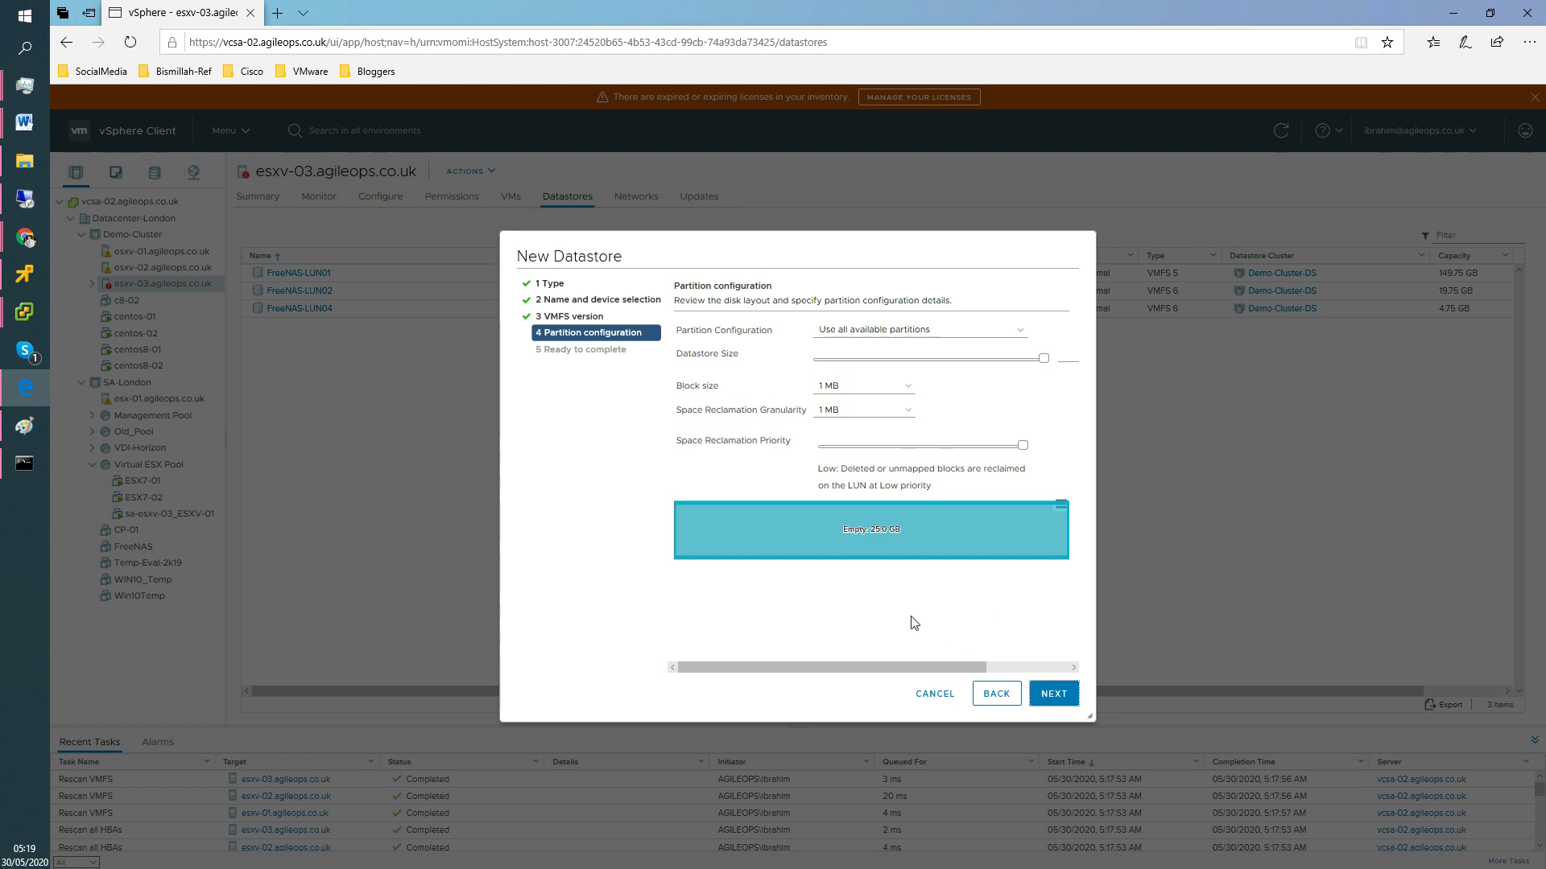
Choose 'Use all available partitions' for the full 25 GB and advance to Ready to complete.
click(1019, 335)
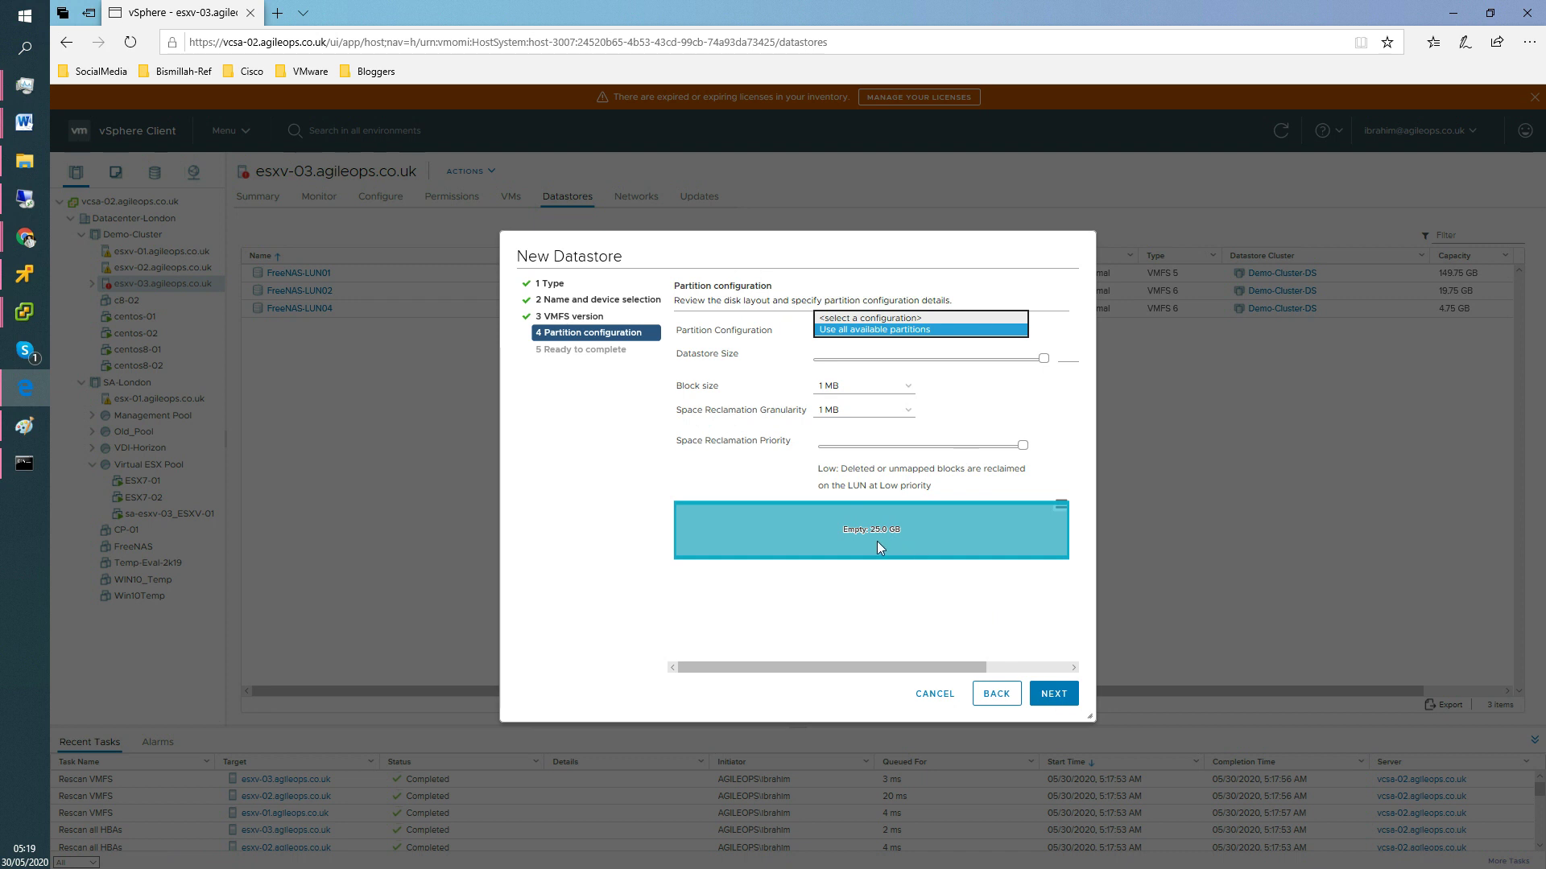
click(880, 318)
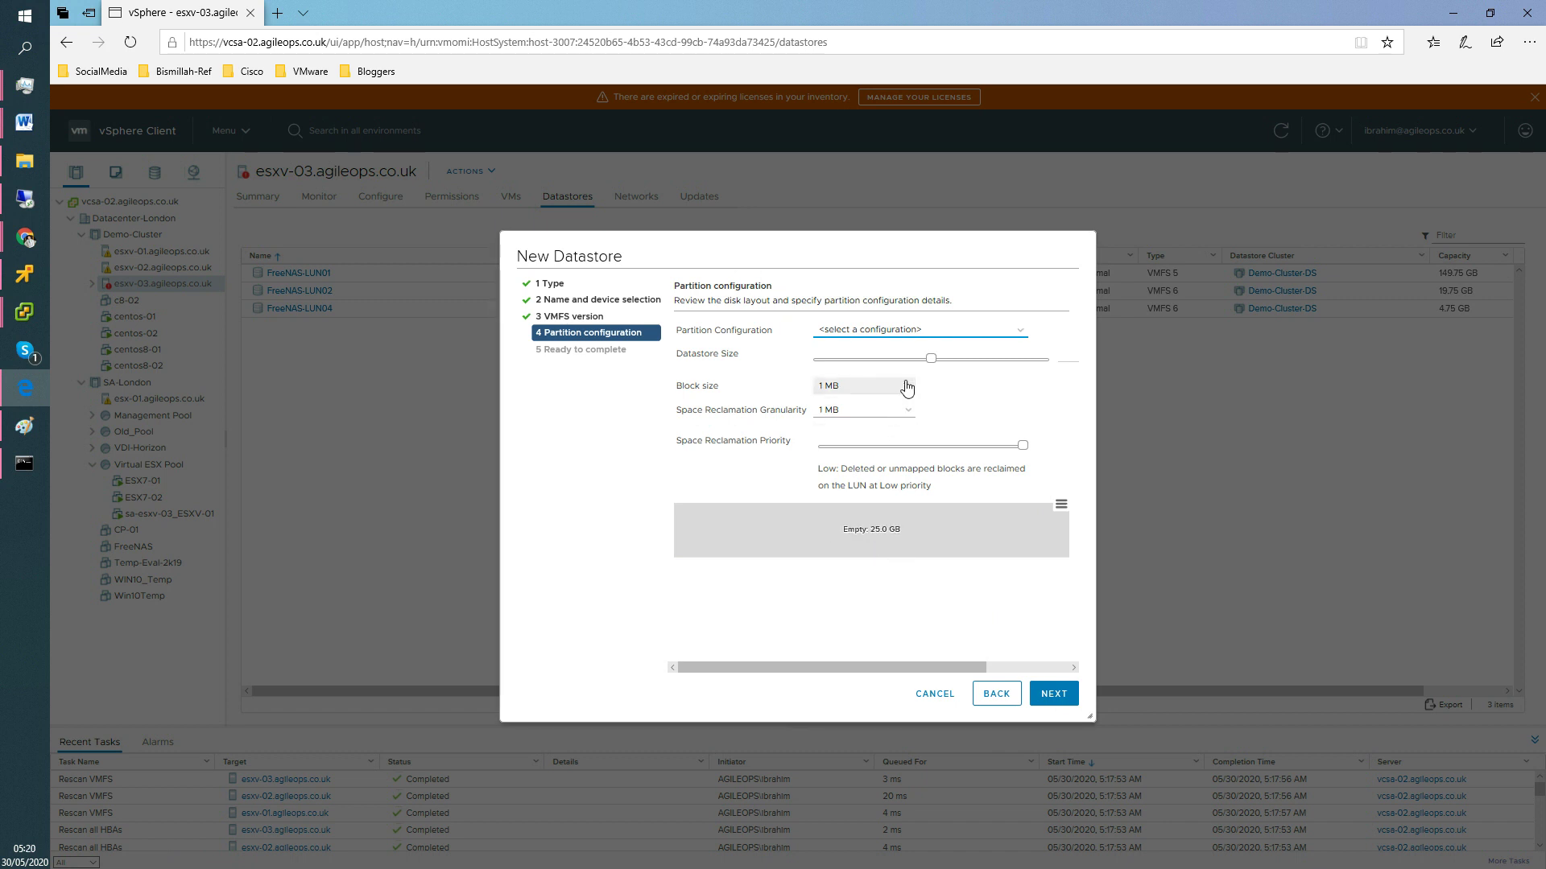
click(931, 361)
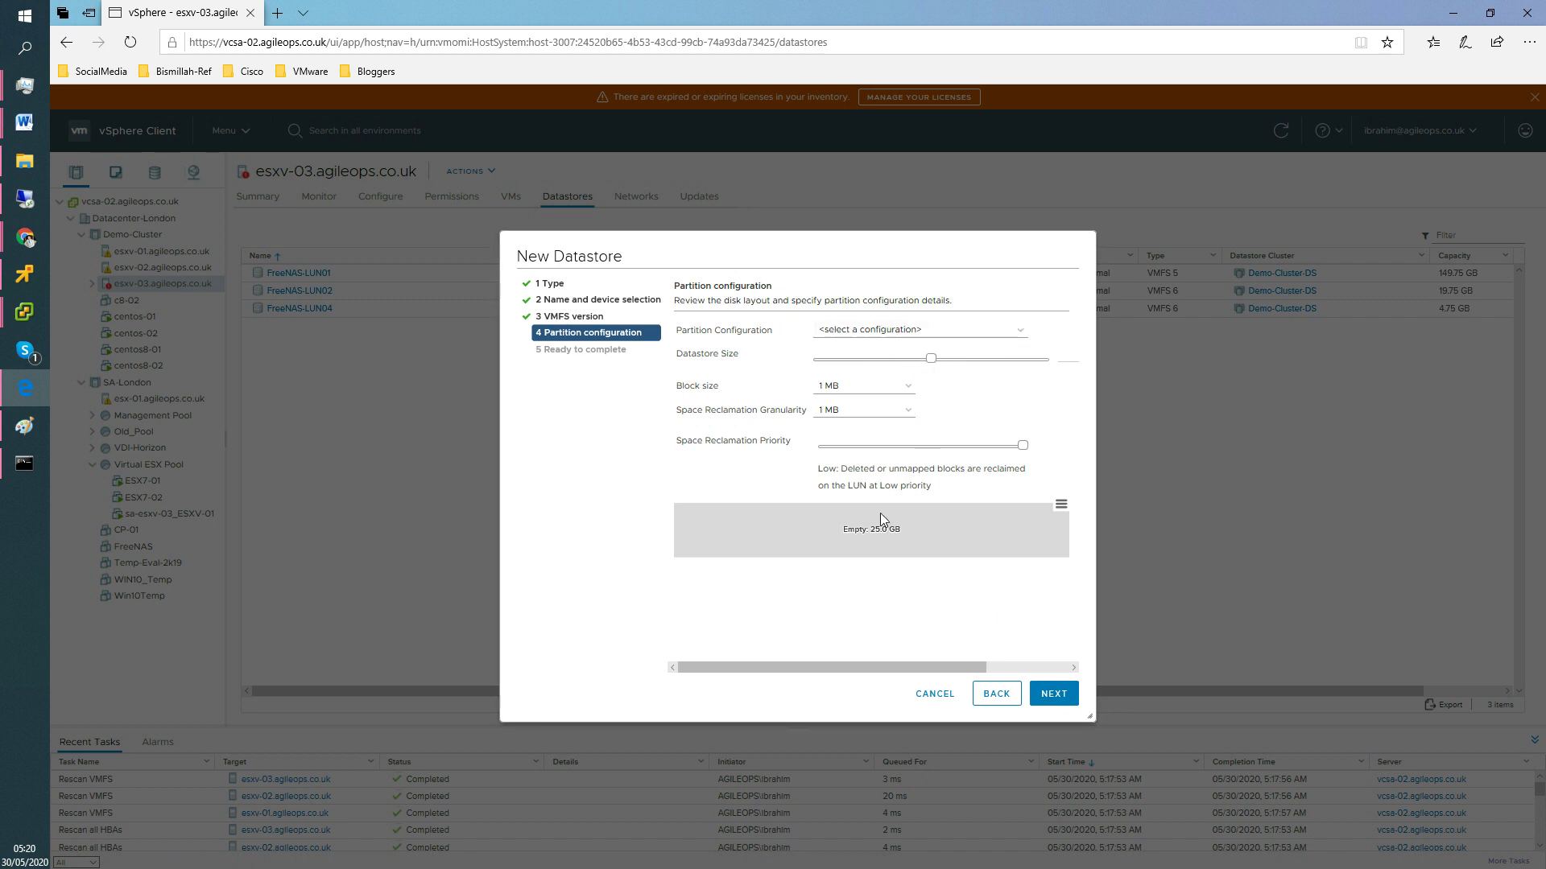
click(1061, 506)
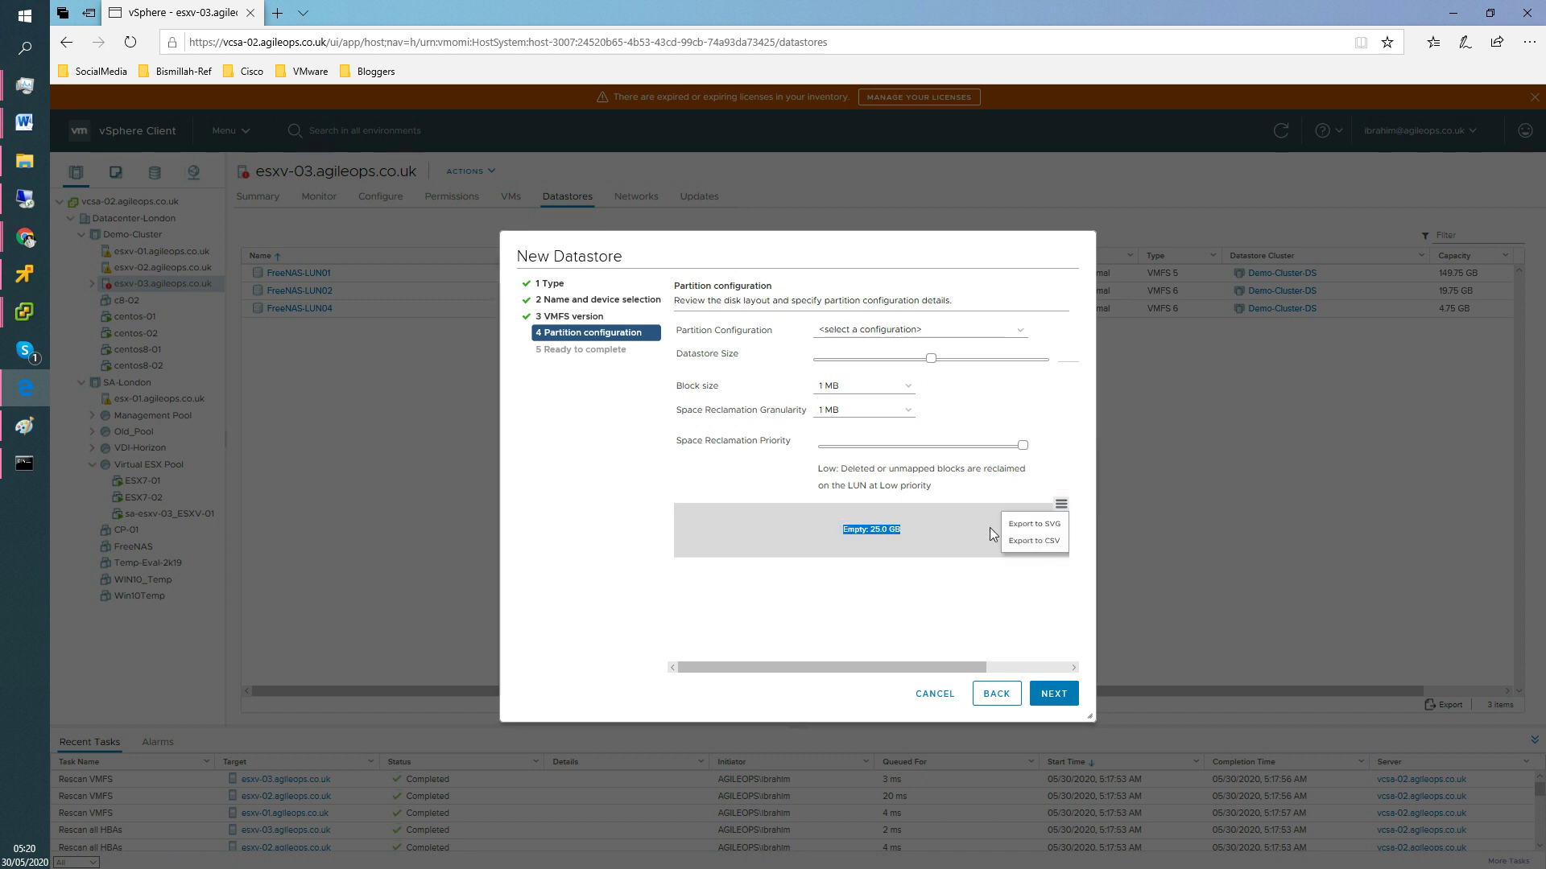
click(1008, 343)
click(861, 339)
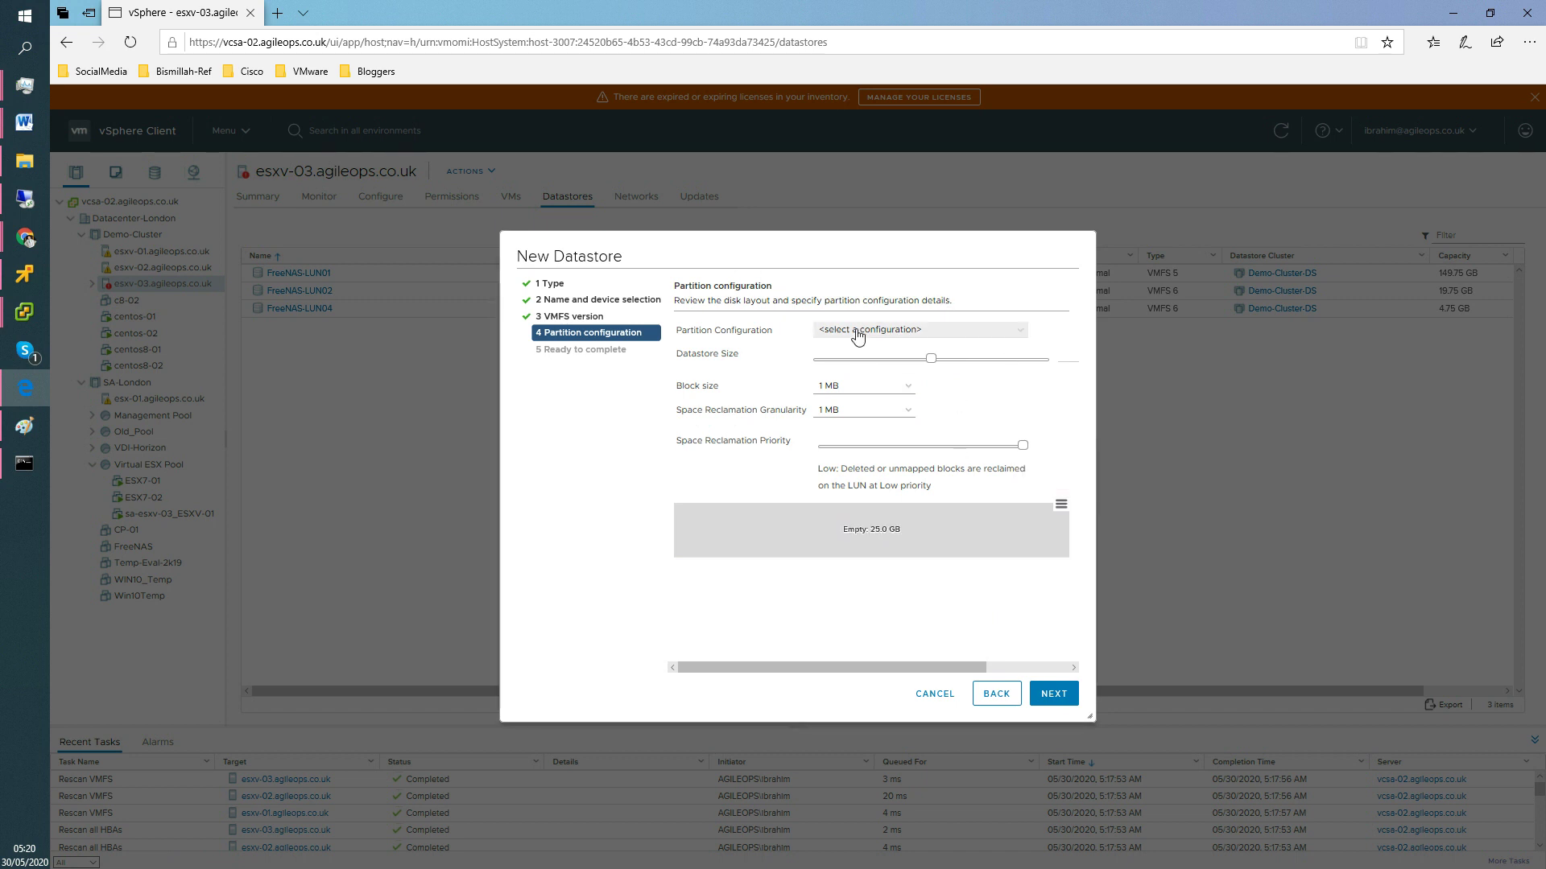
click(996, 378)
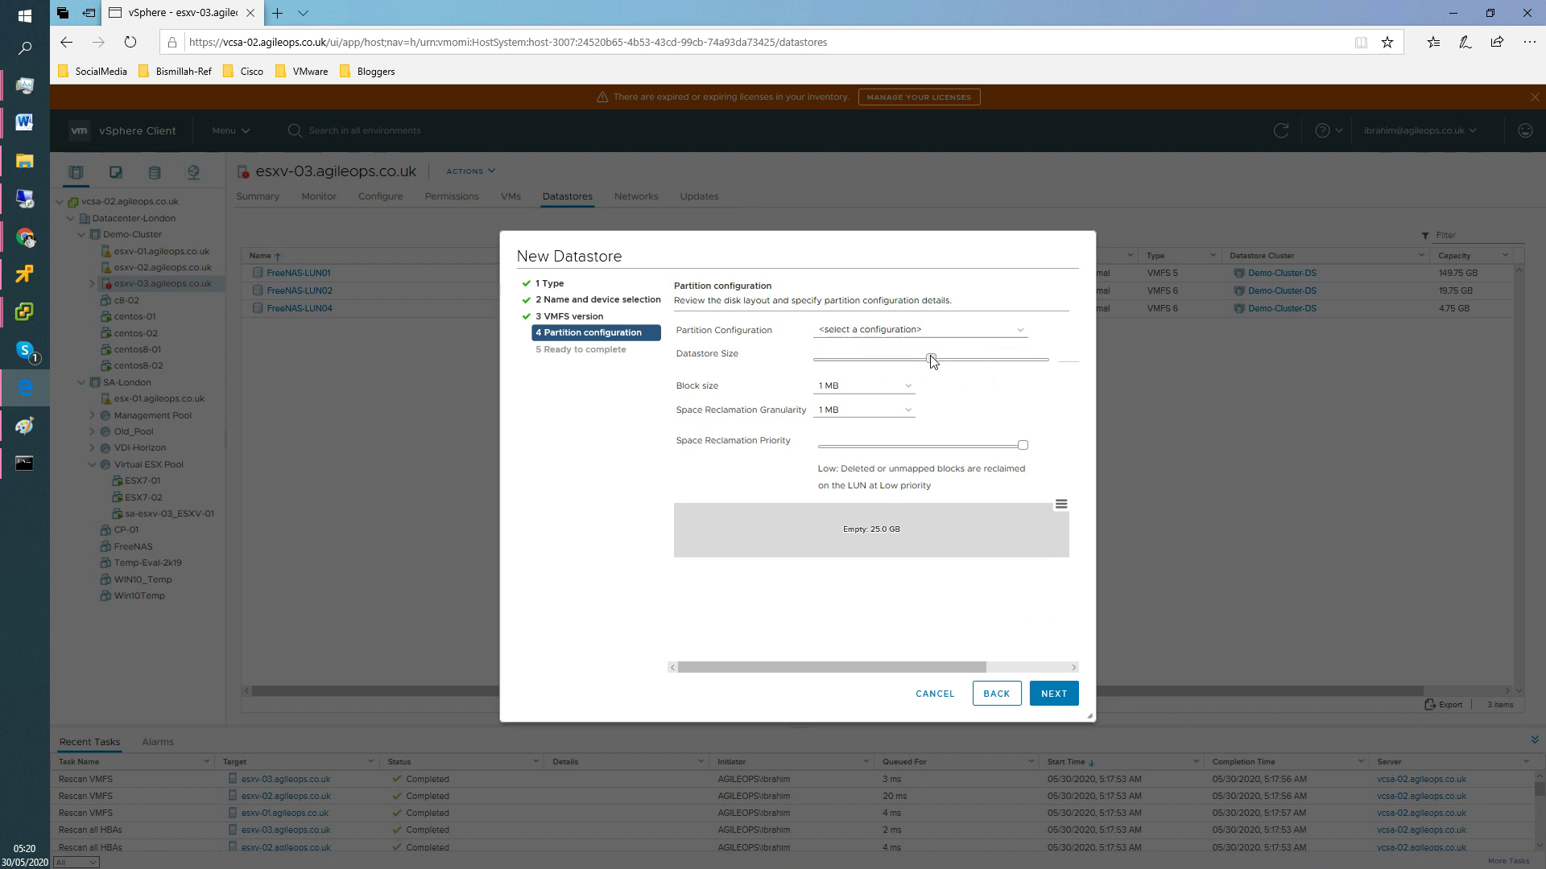
click(898, 340)
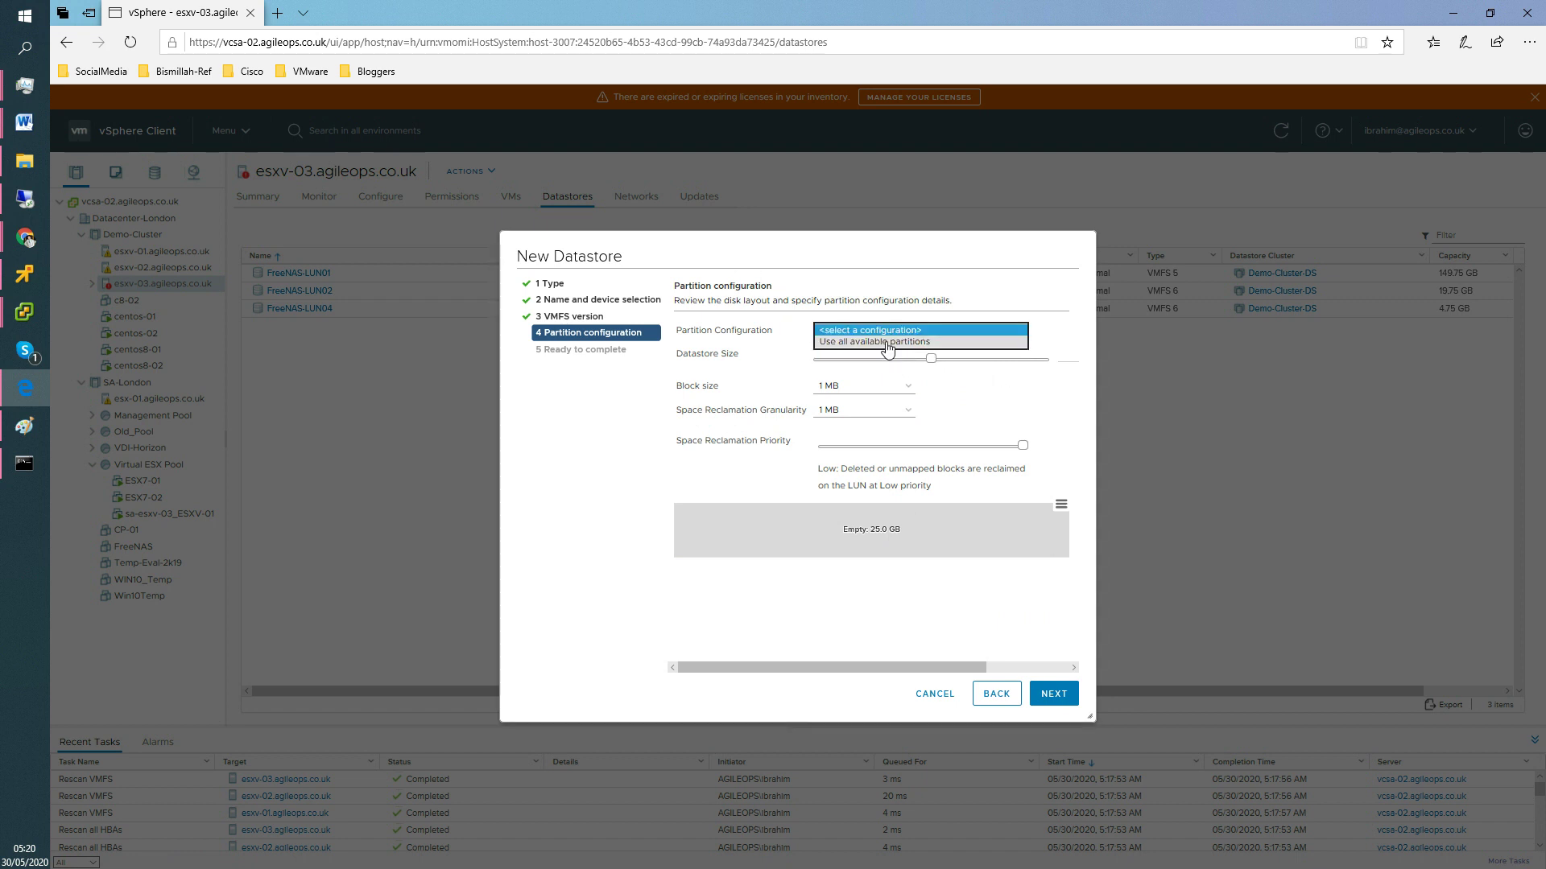
click(887, 344)
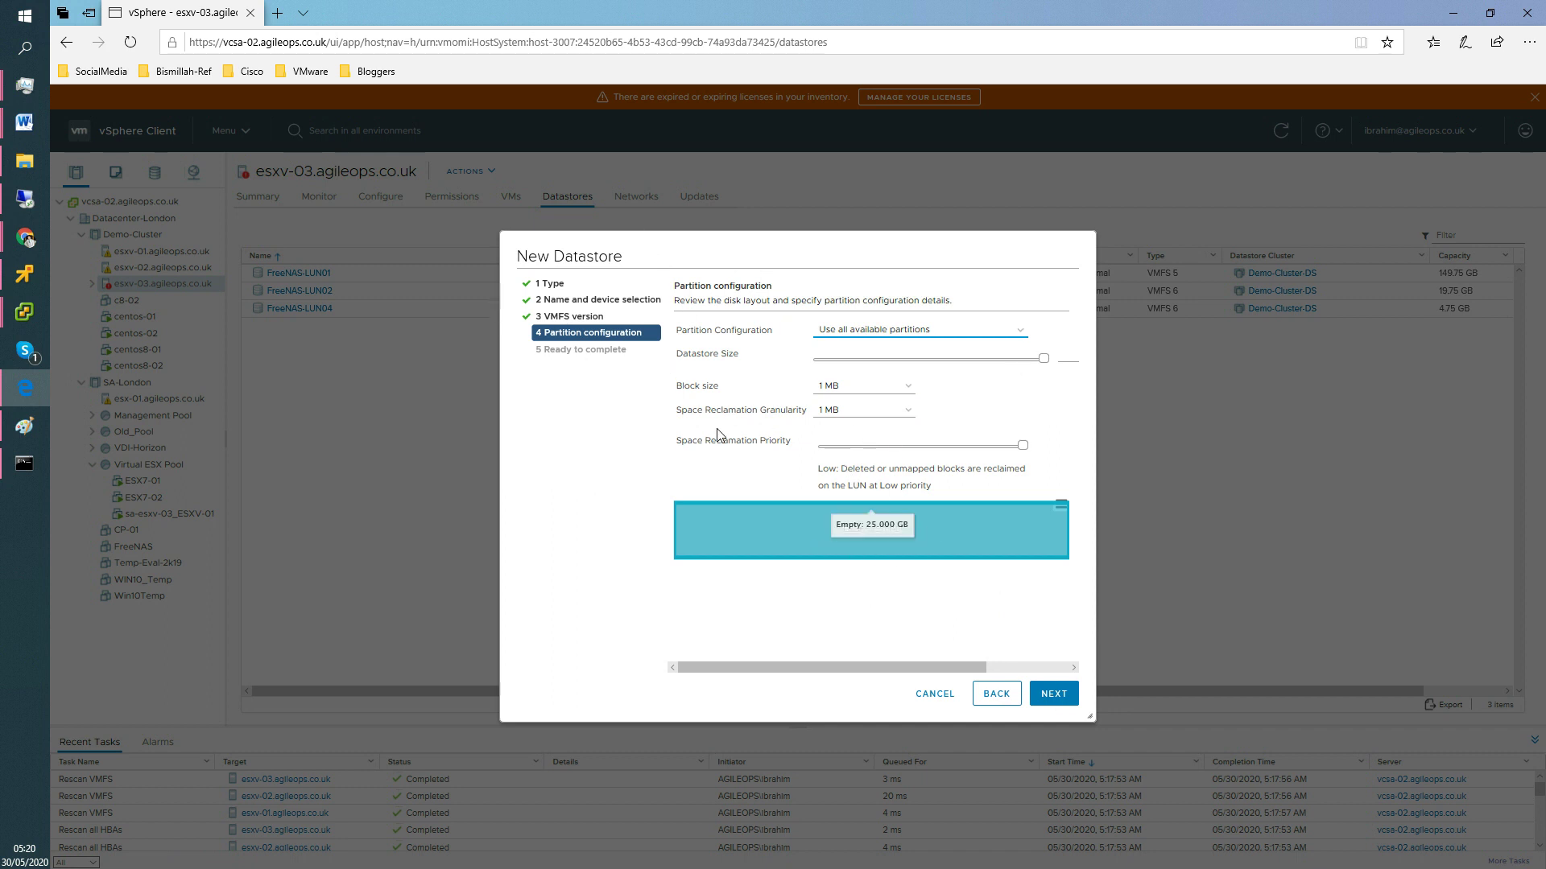
click(1058, 695)
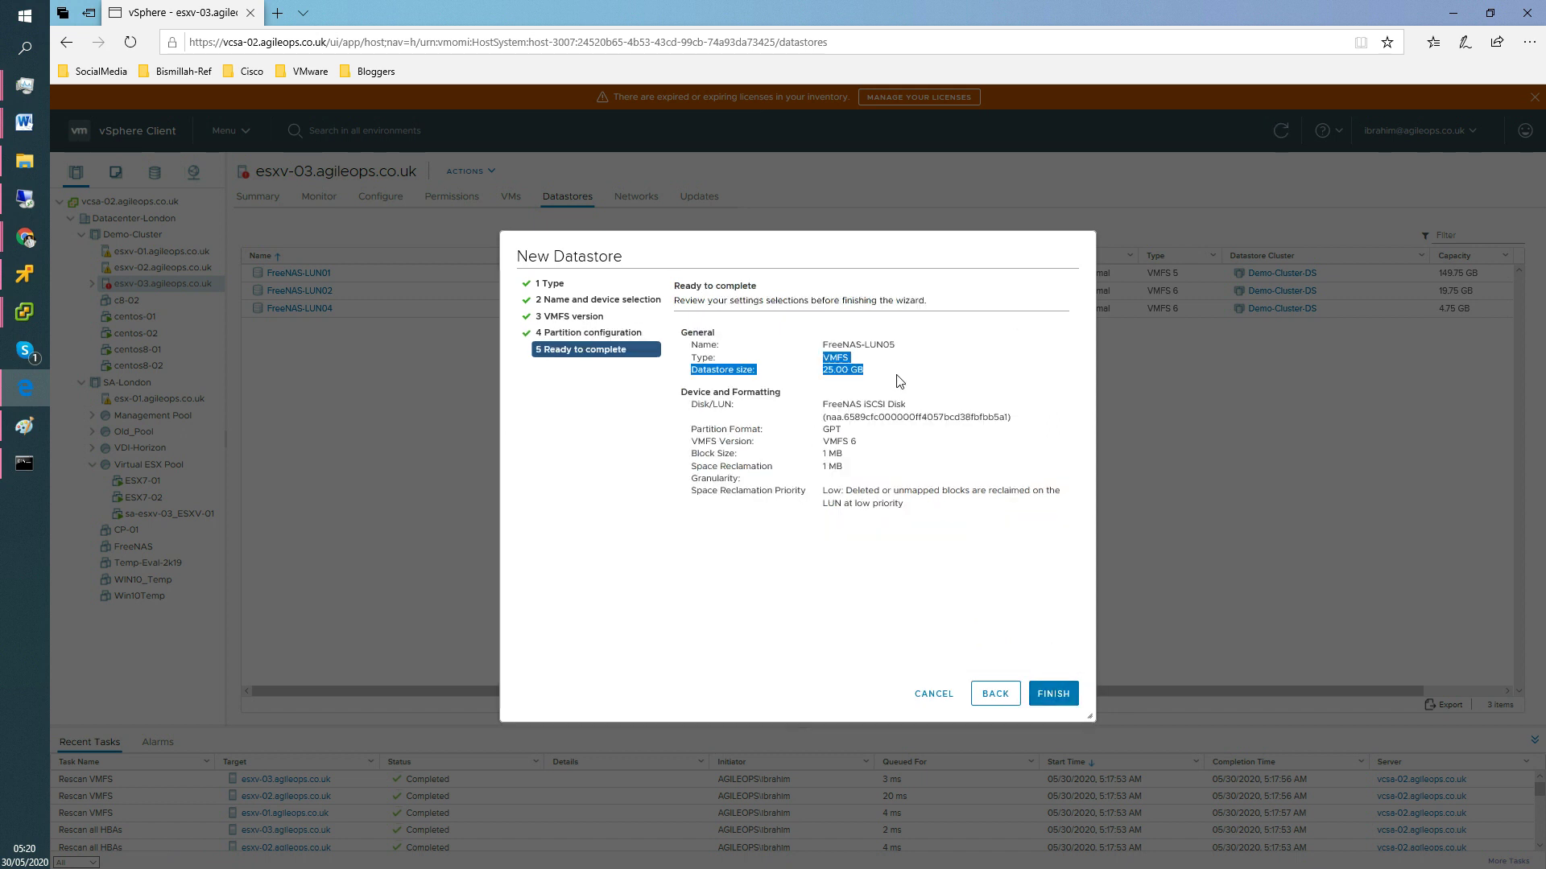
Finish the wizard to create FreeNAS-LUN05 (VMFS 6, 25 GB) and select it in the Datastores list.
drag(900, 380, 822, 354)
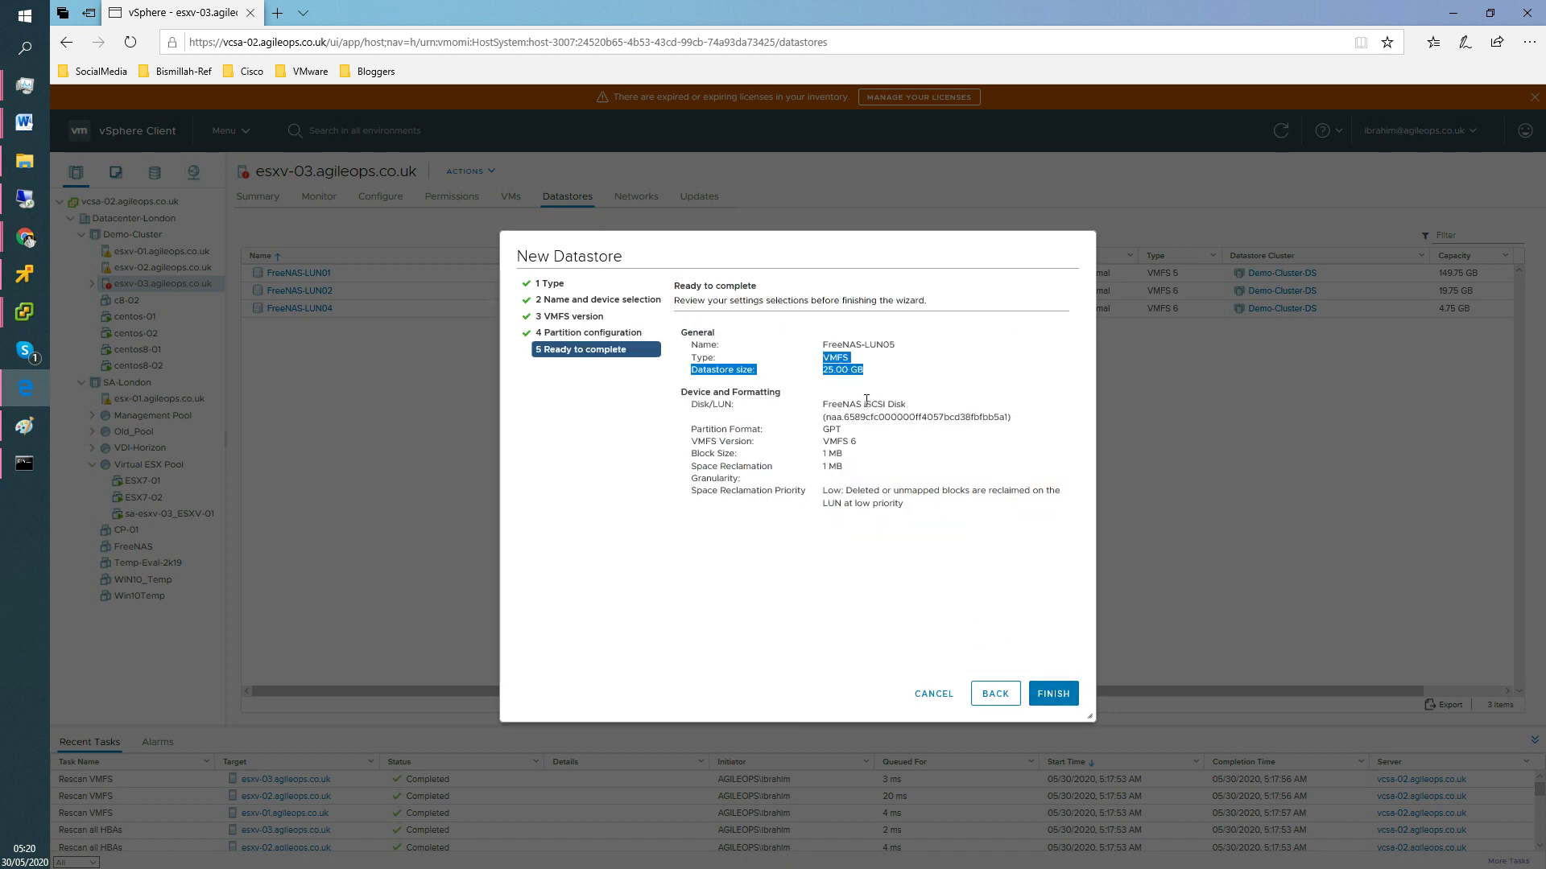
click(863, 544)
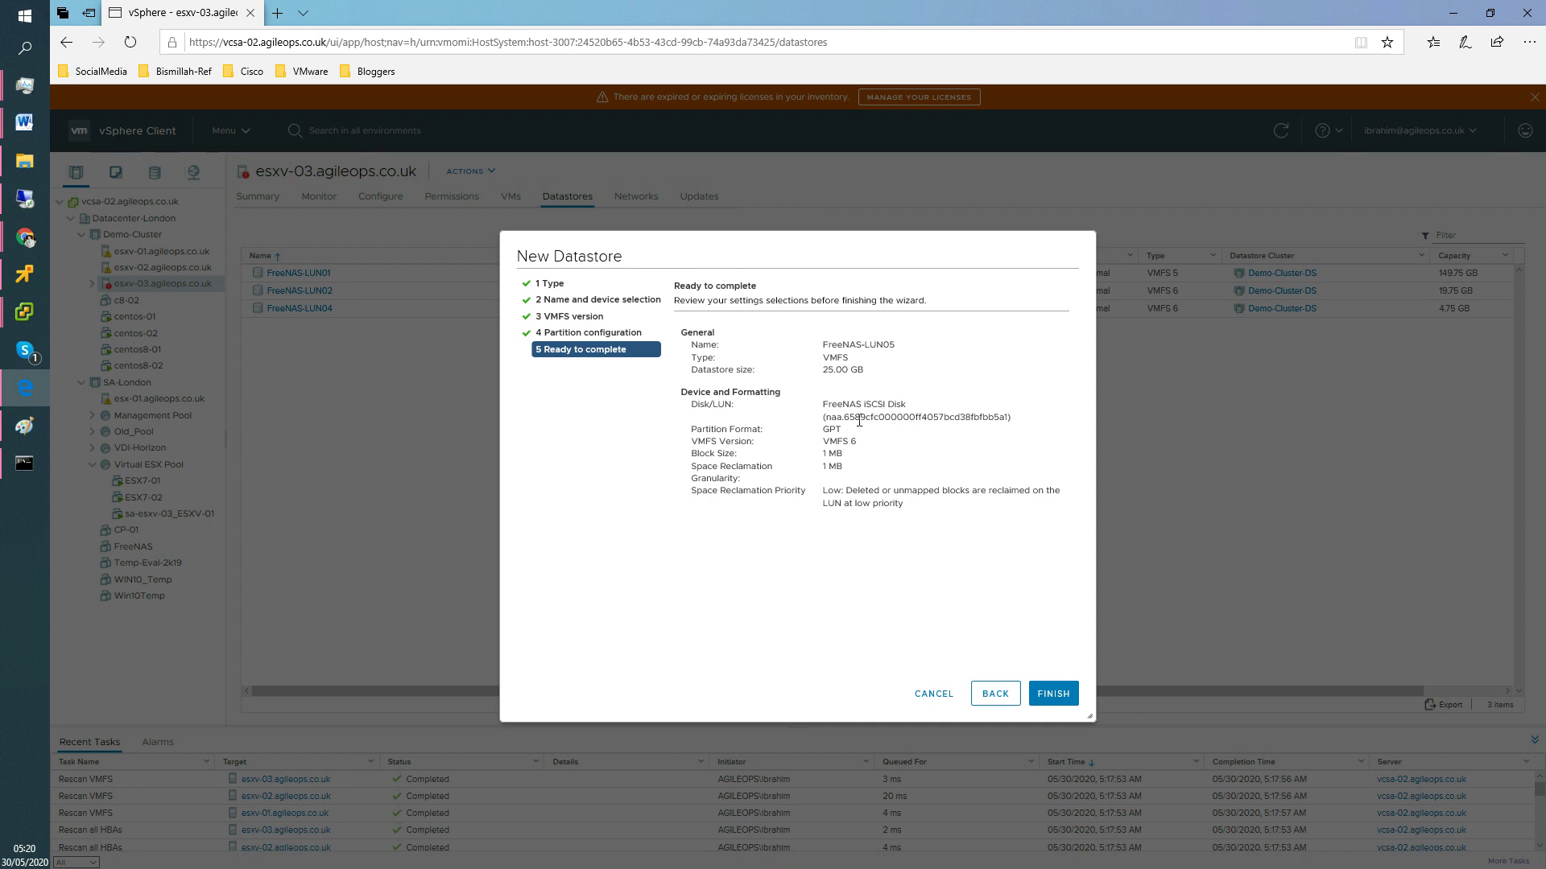
click(1066, 703)
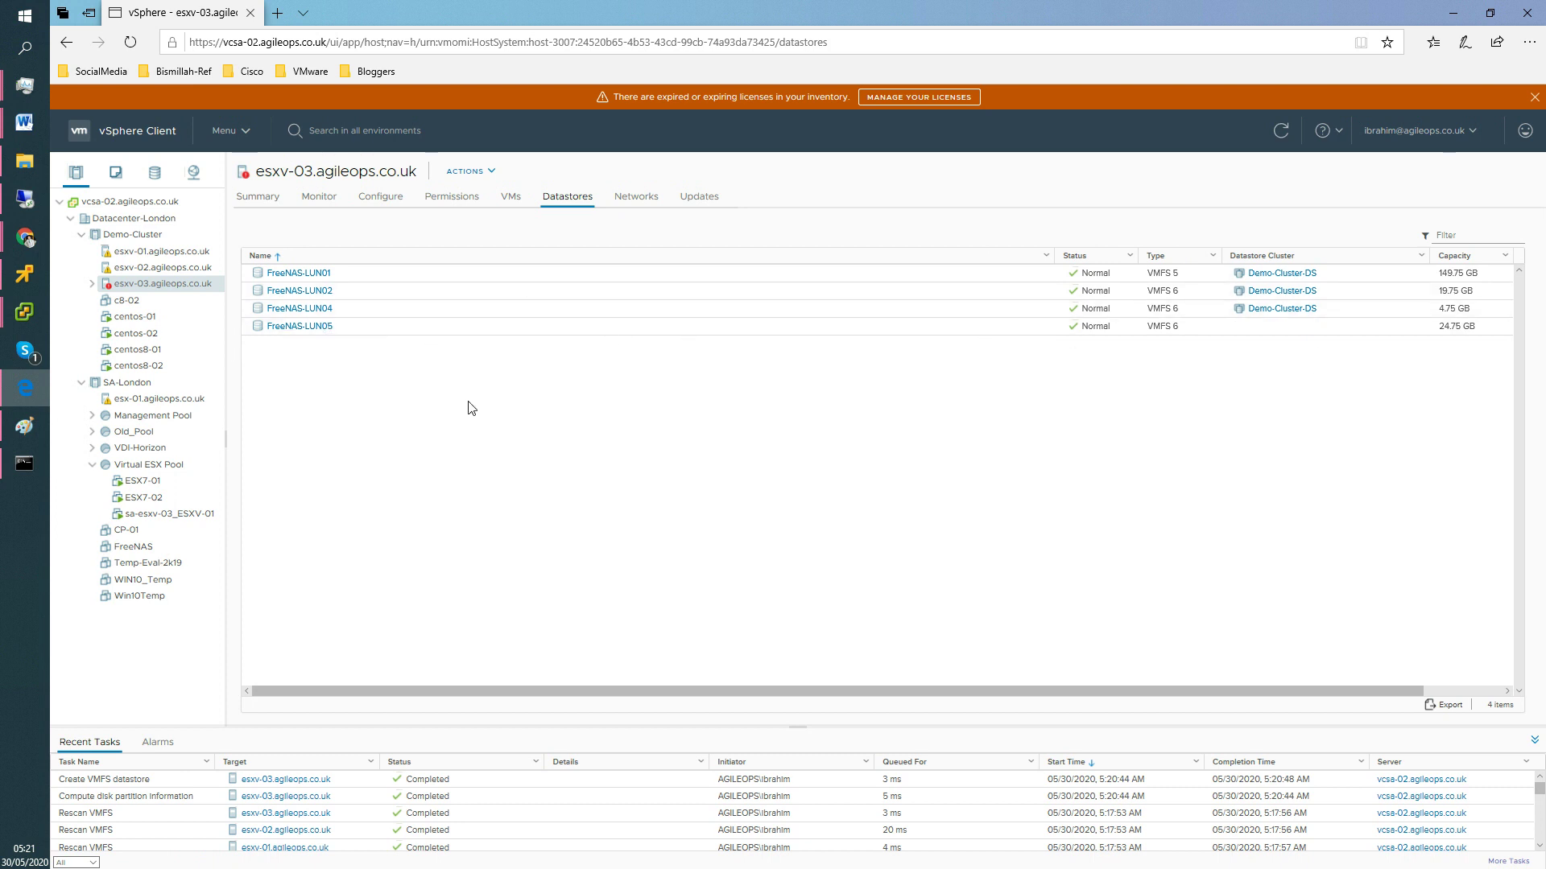
click(1458, 330)
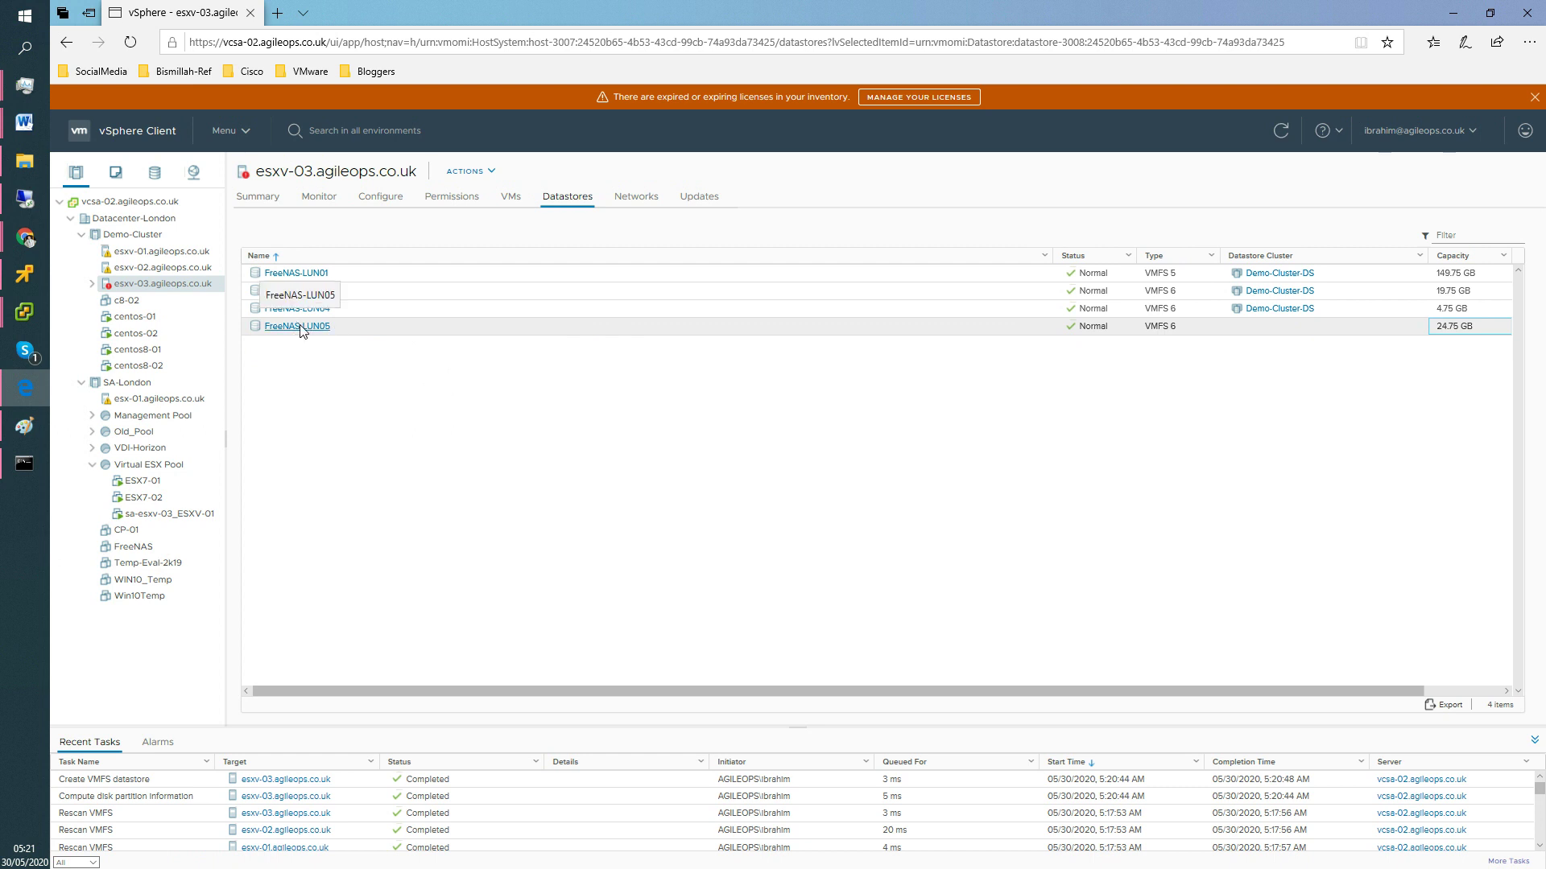
In the Storage view, drag FreeNAS-LUN05 into Demo-Cluster-DS, then switch to FreeNAS.
click(155, 178)
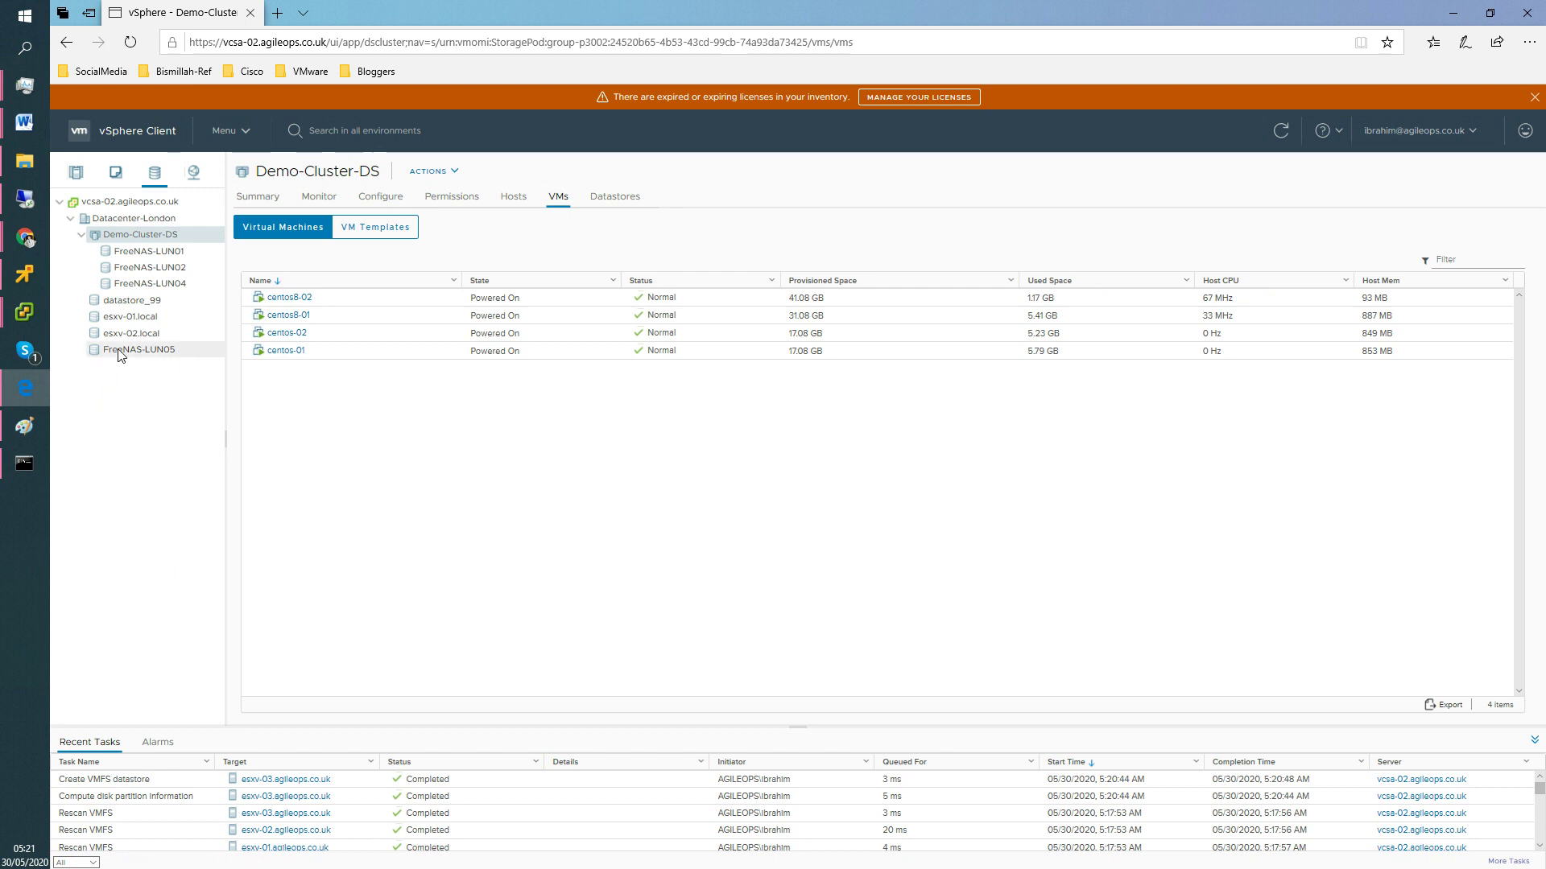
drag(130, 326, 145, 239)
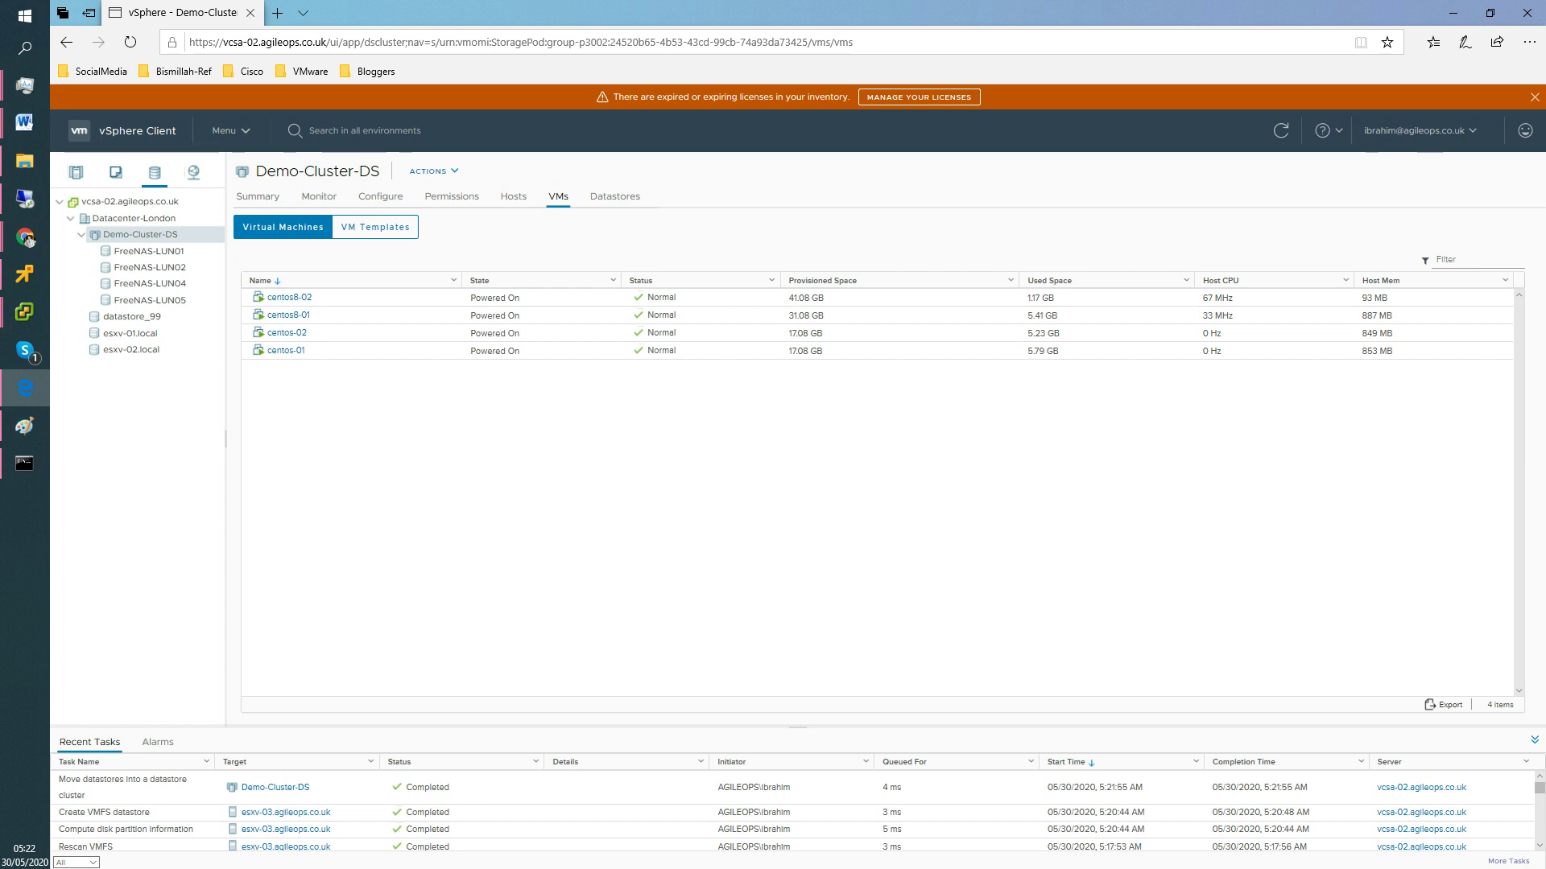
key(alt+Tab)
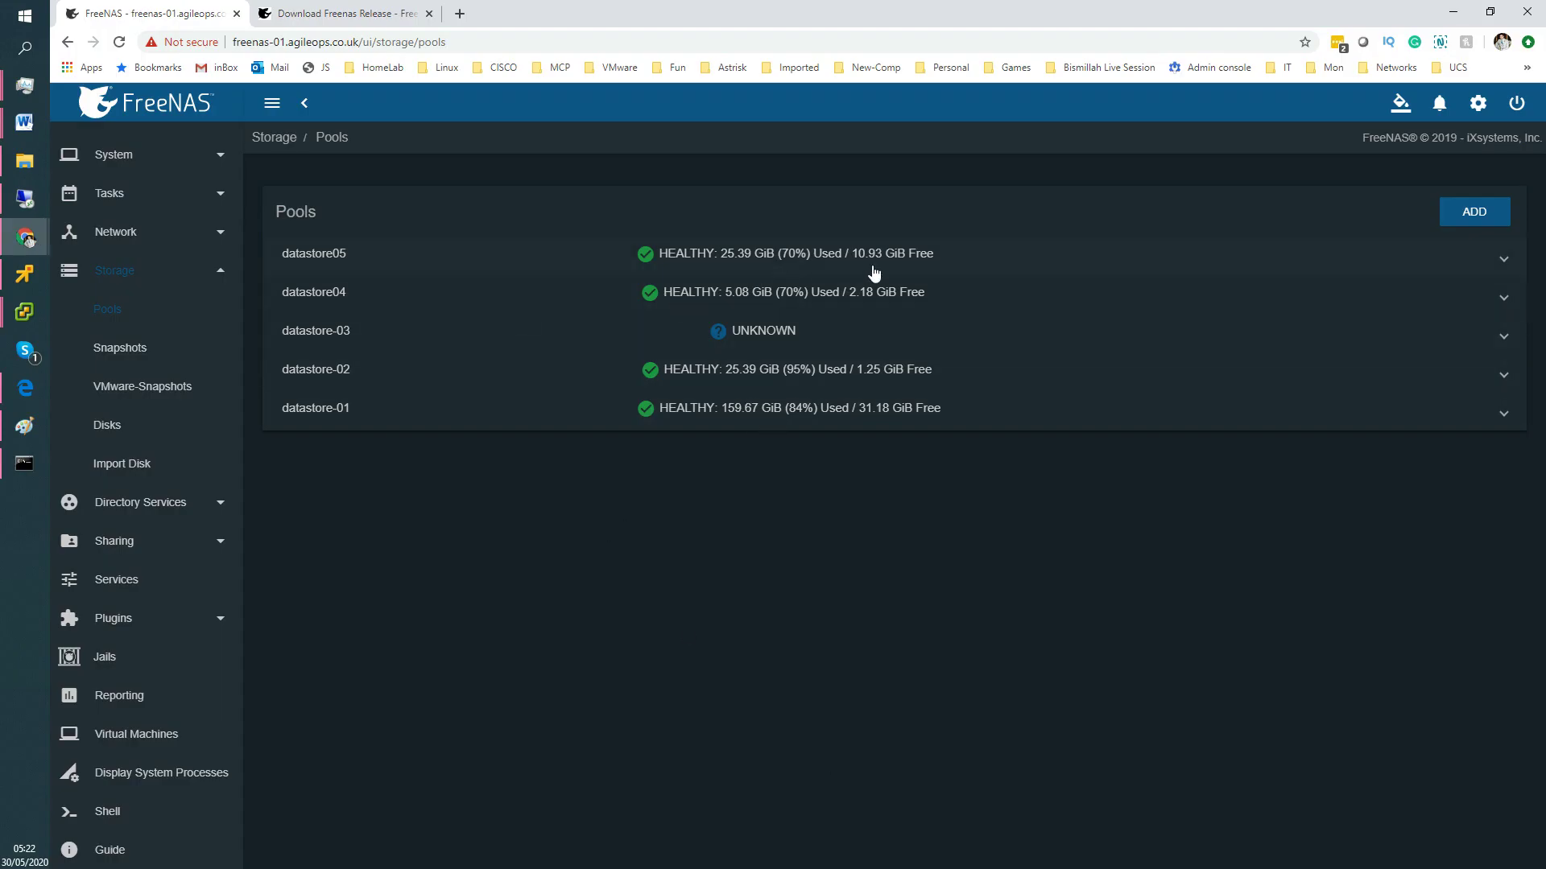
Edit the datastore05-lun05 zvol, changing its size from 25 to 30 GiB, and save.
click(1504, 262)
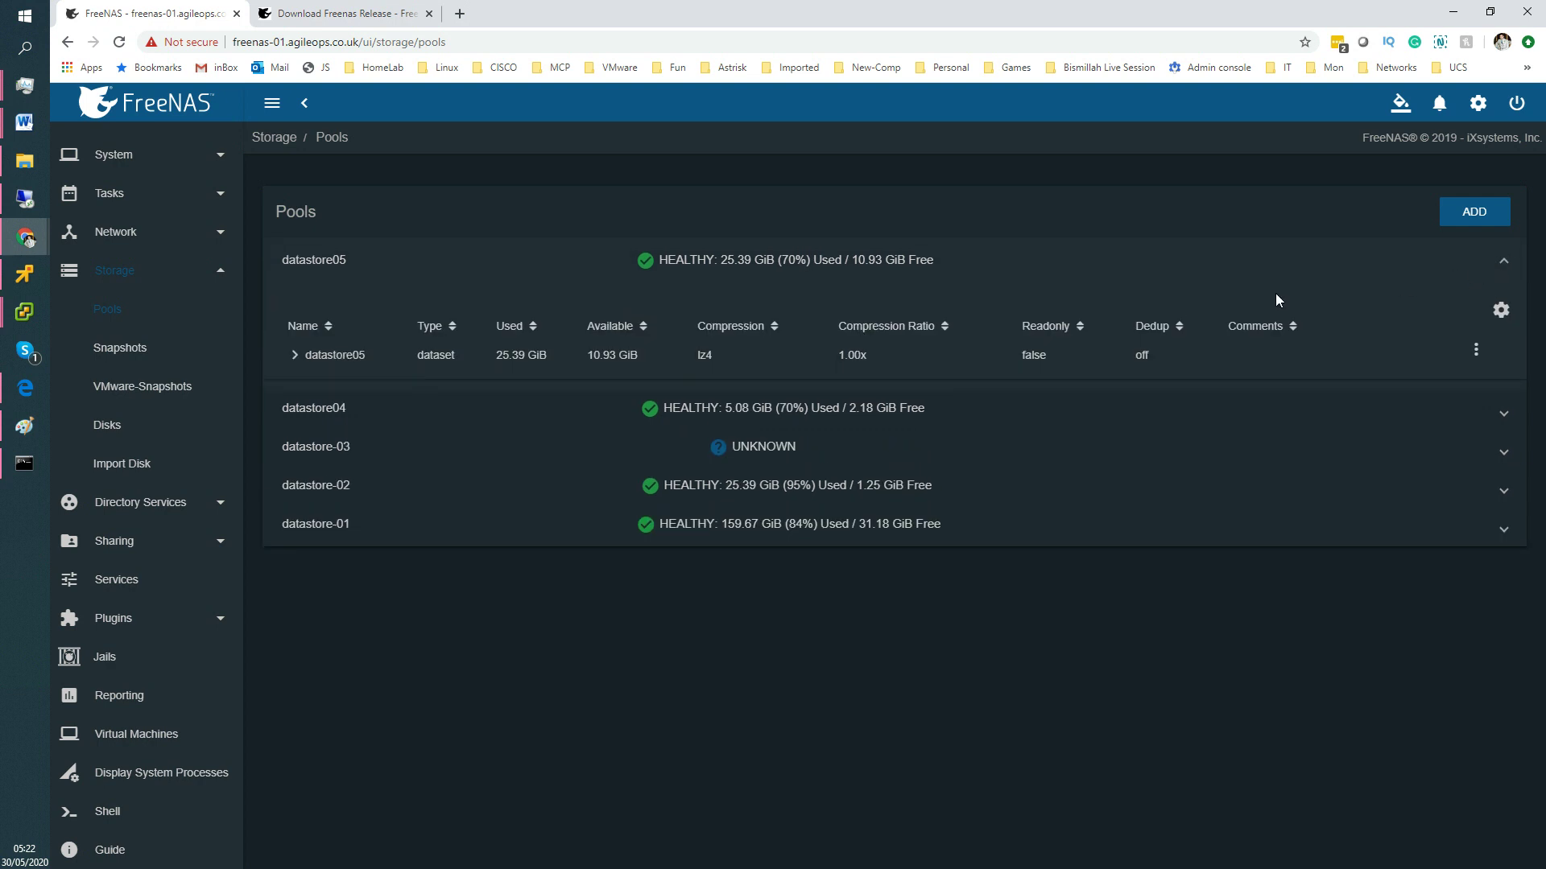
click(362, 356)
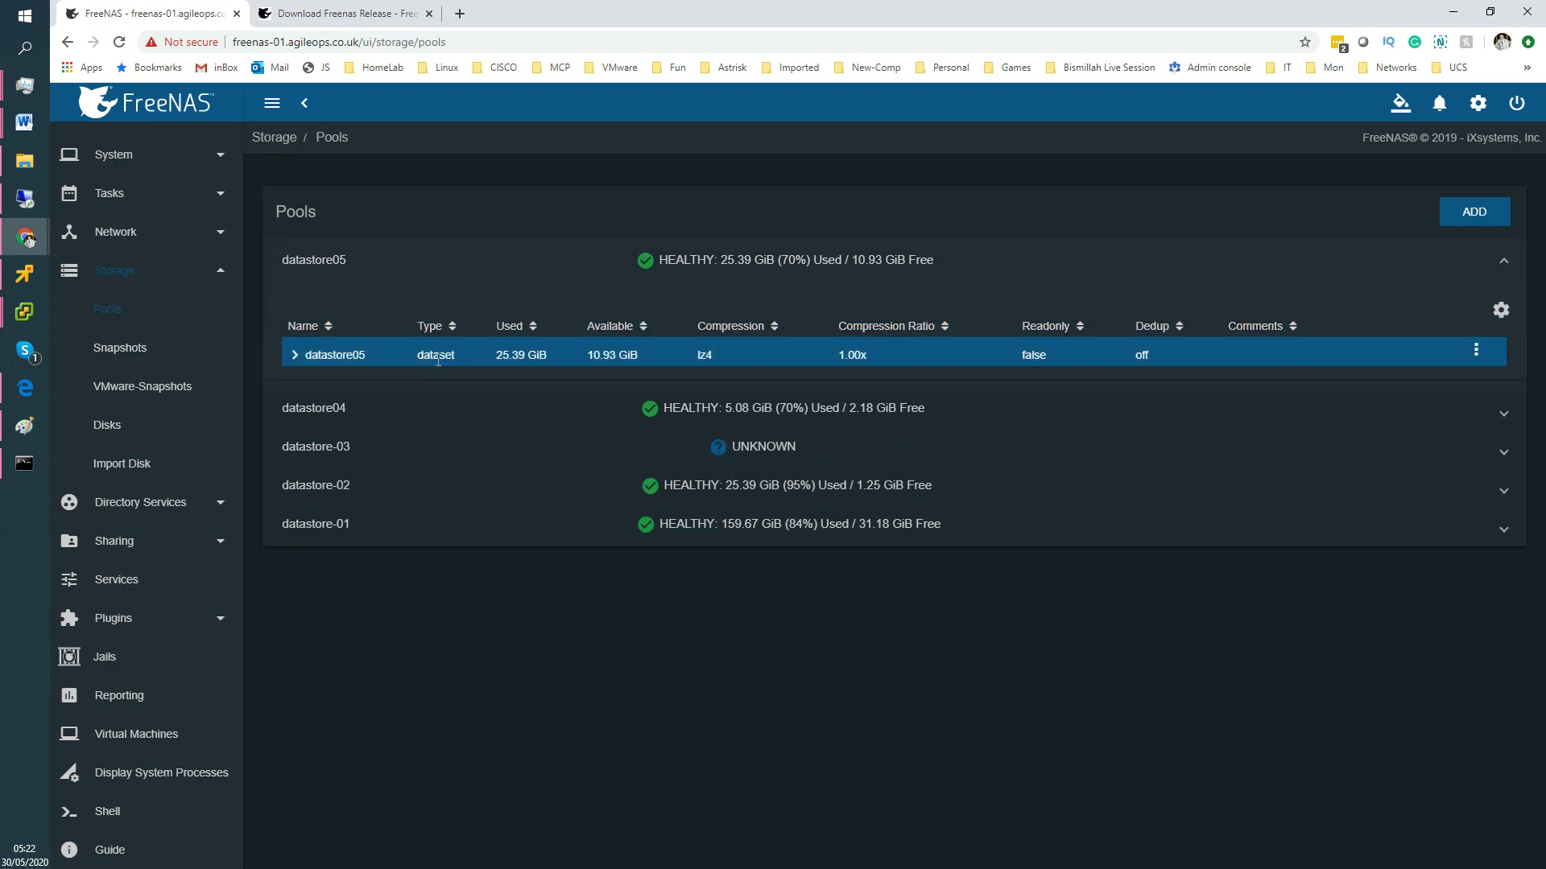
click(293, 358)
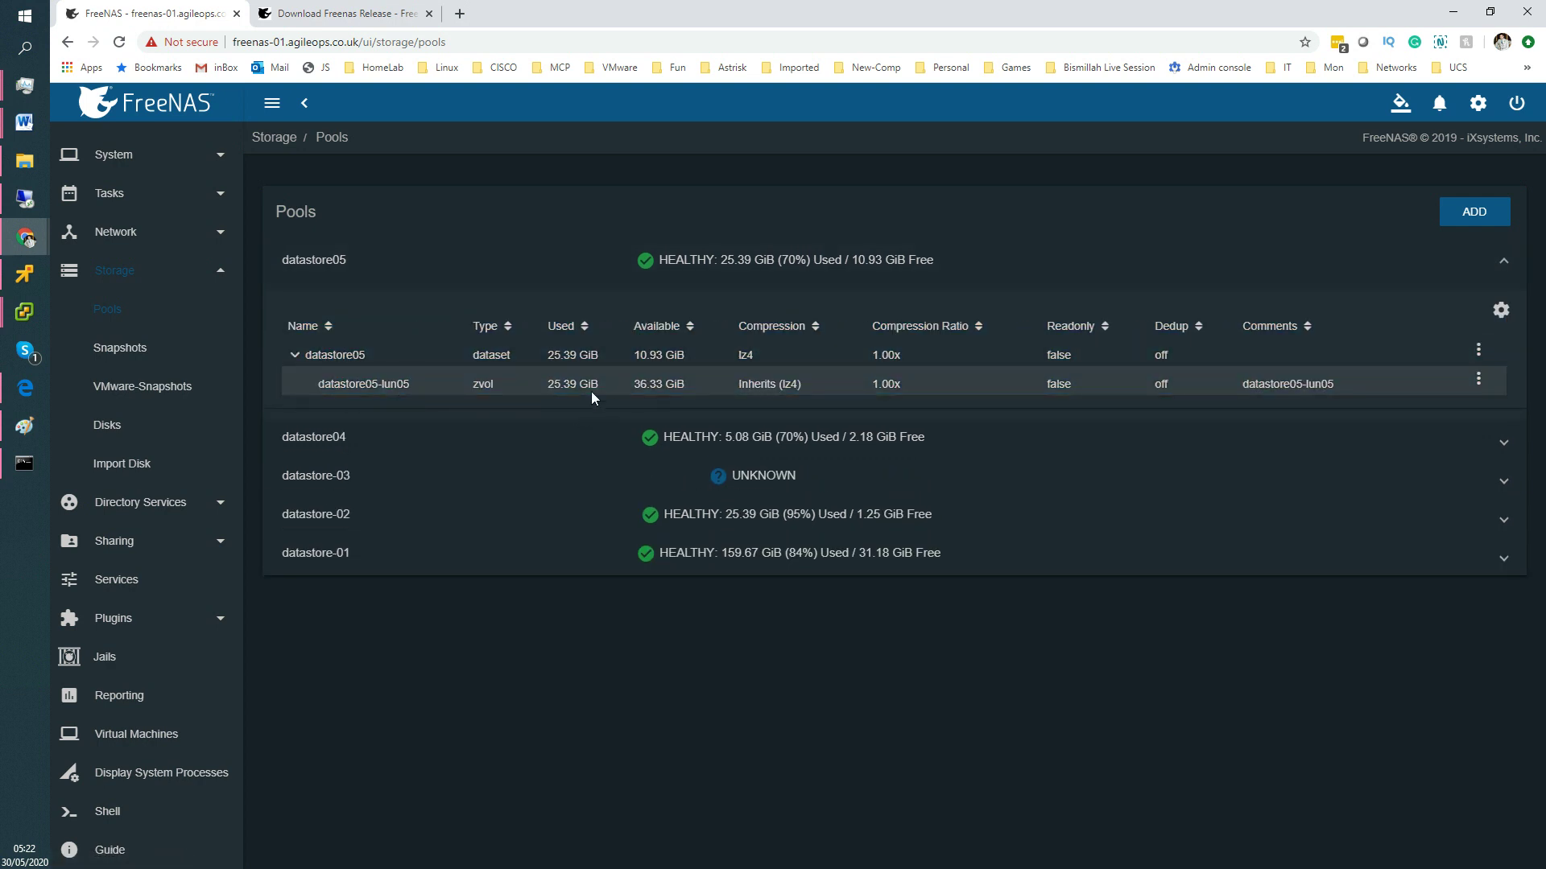
click(540, 388)
drag(771, 385, 789, 386)
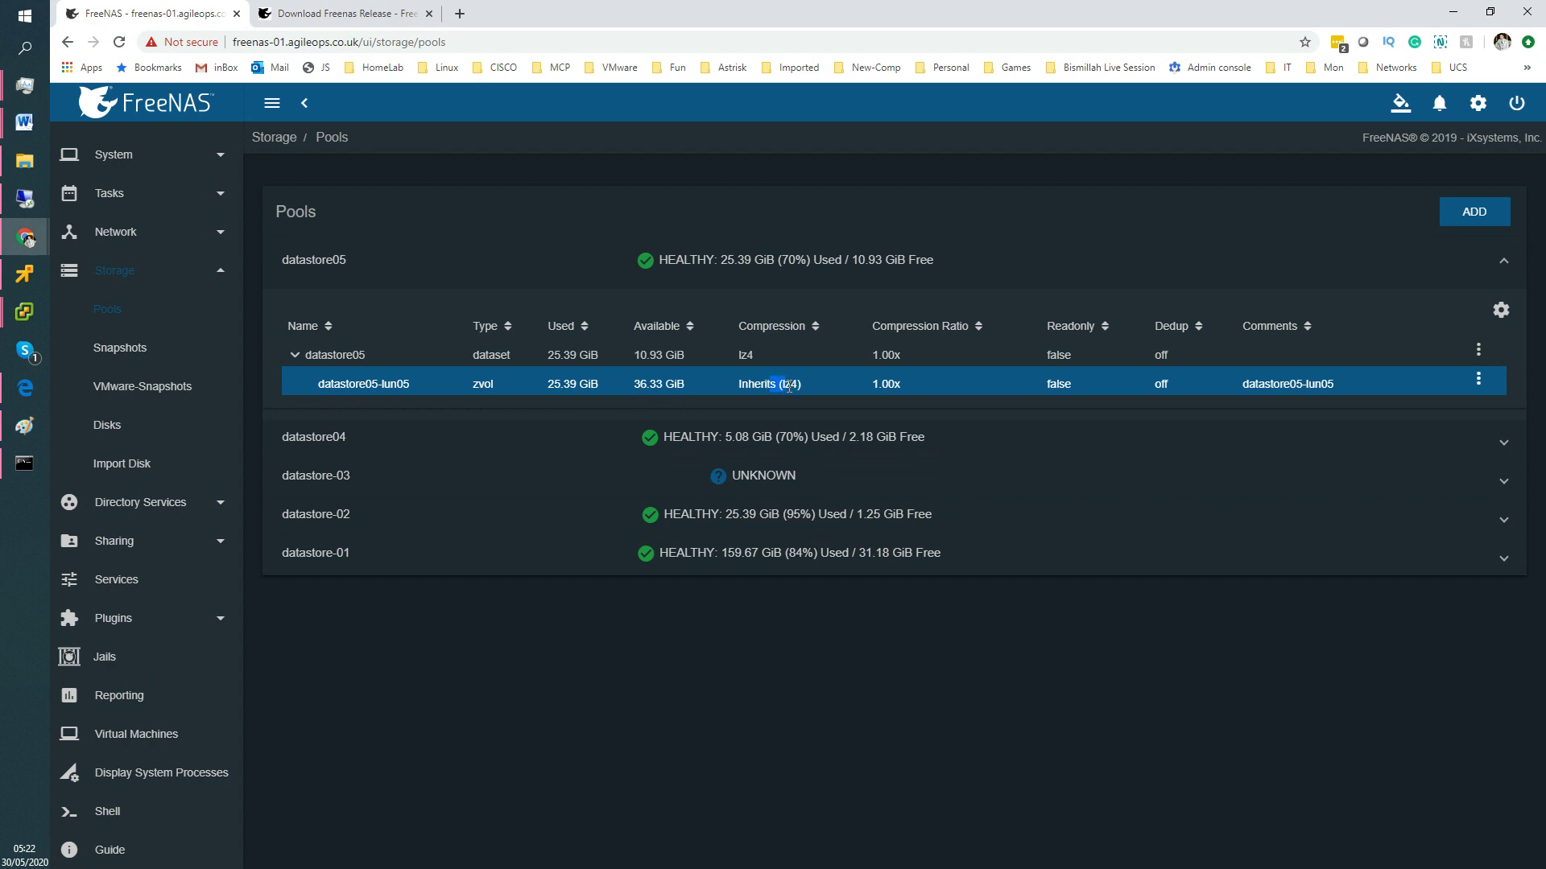
click(1478, 379)
click(1442, 420)
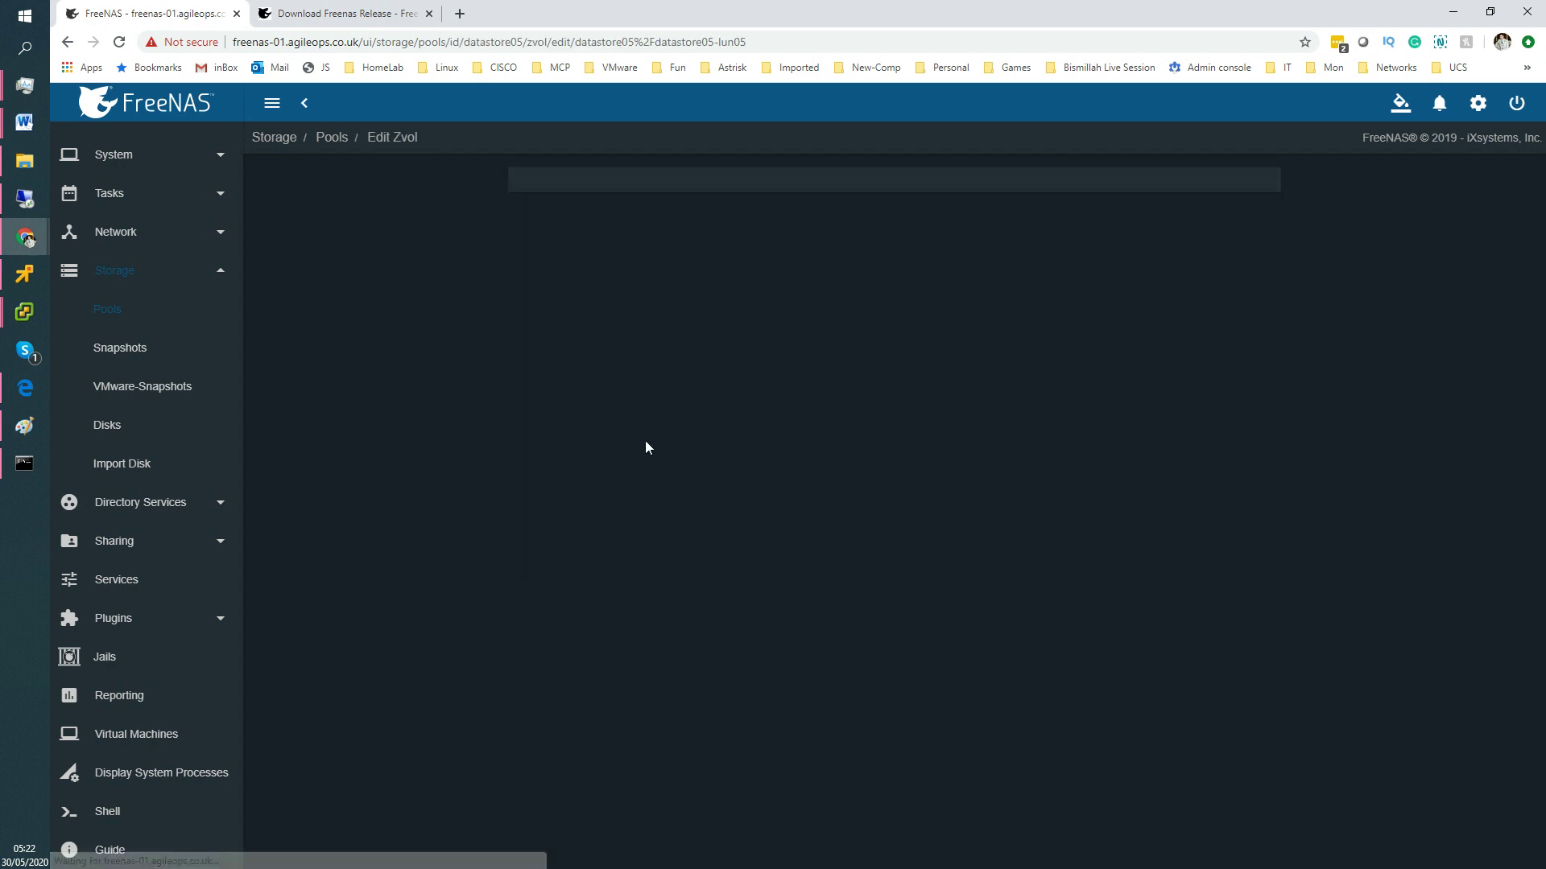
drag(558, 279, 486, 268)
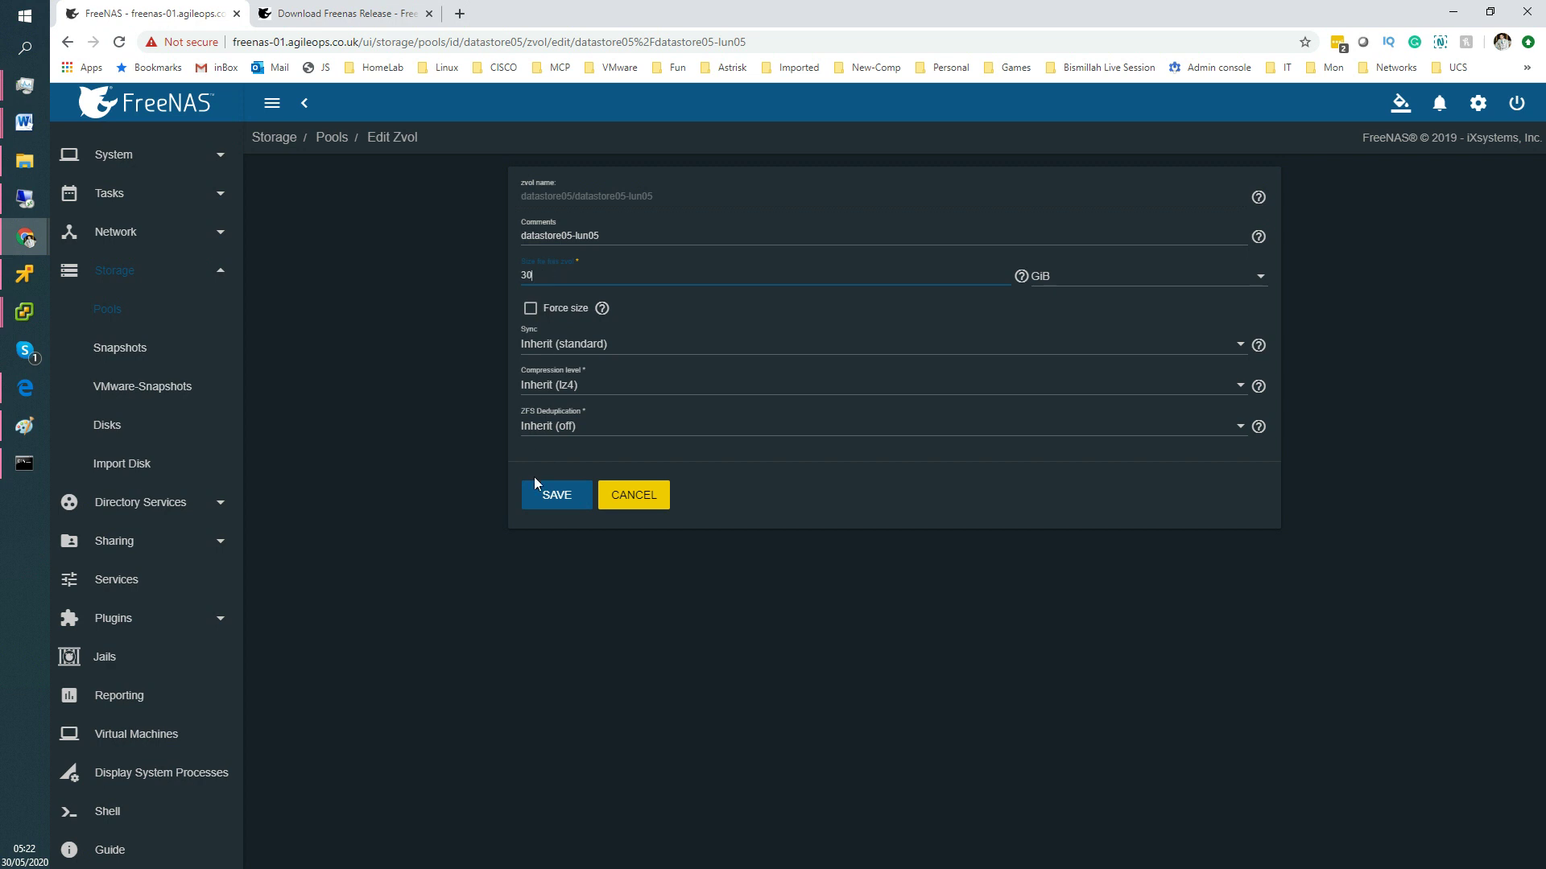
click(553, 496)
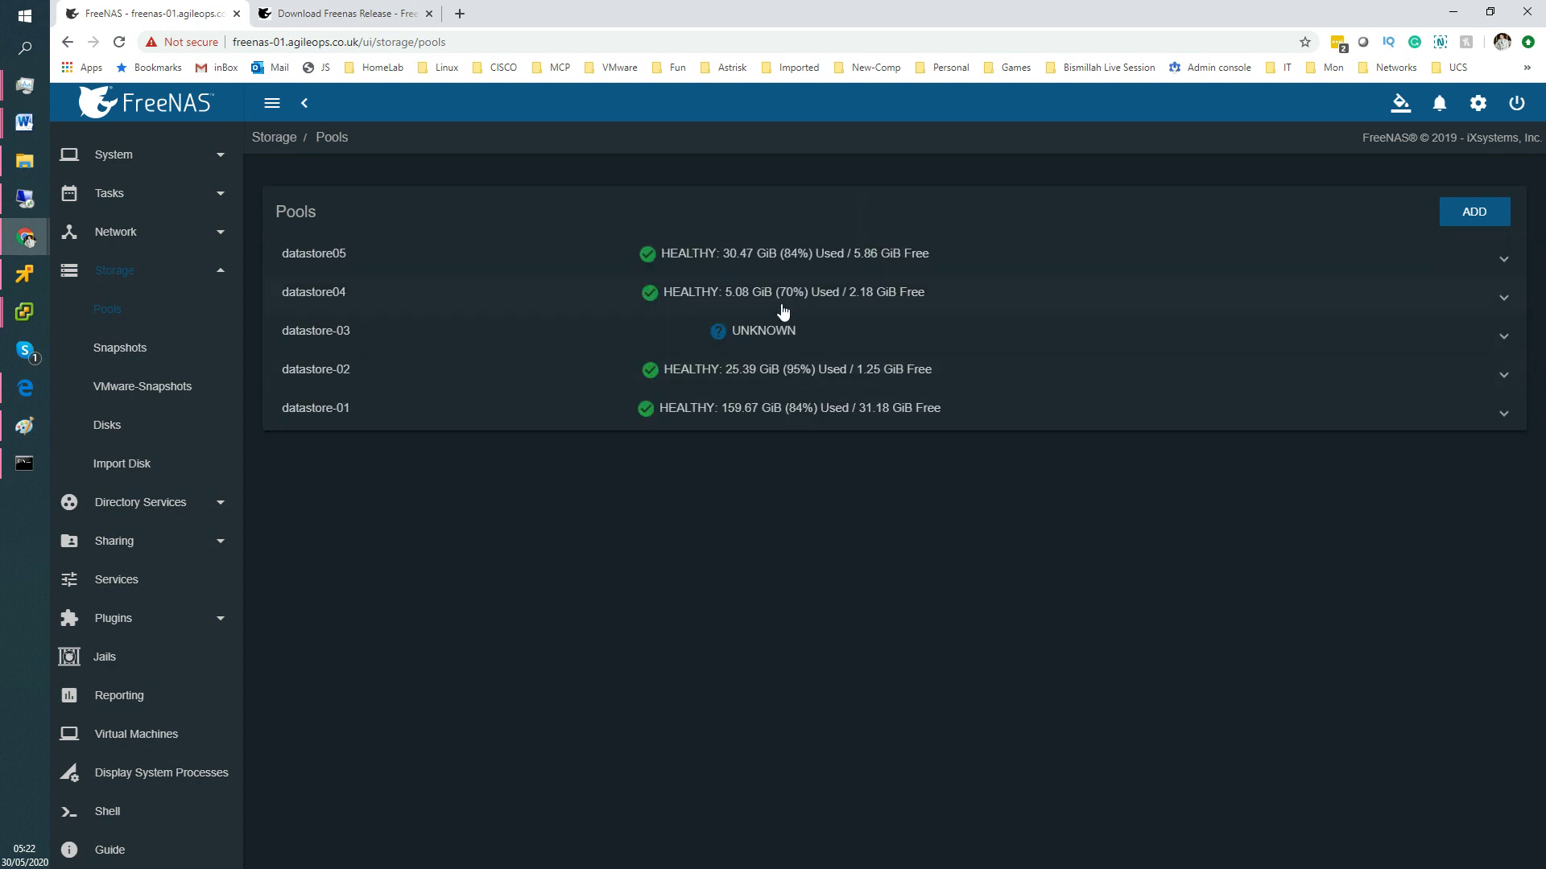
Check datastore05's updated usage (30.47 GiB, 84%), then return to vSphere Client.
click(368, 256)
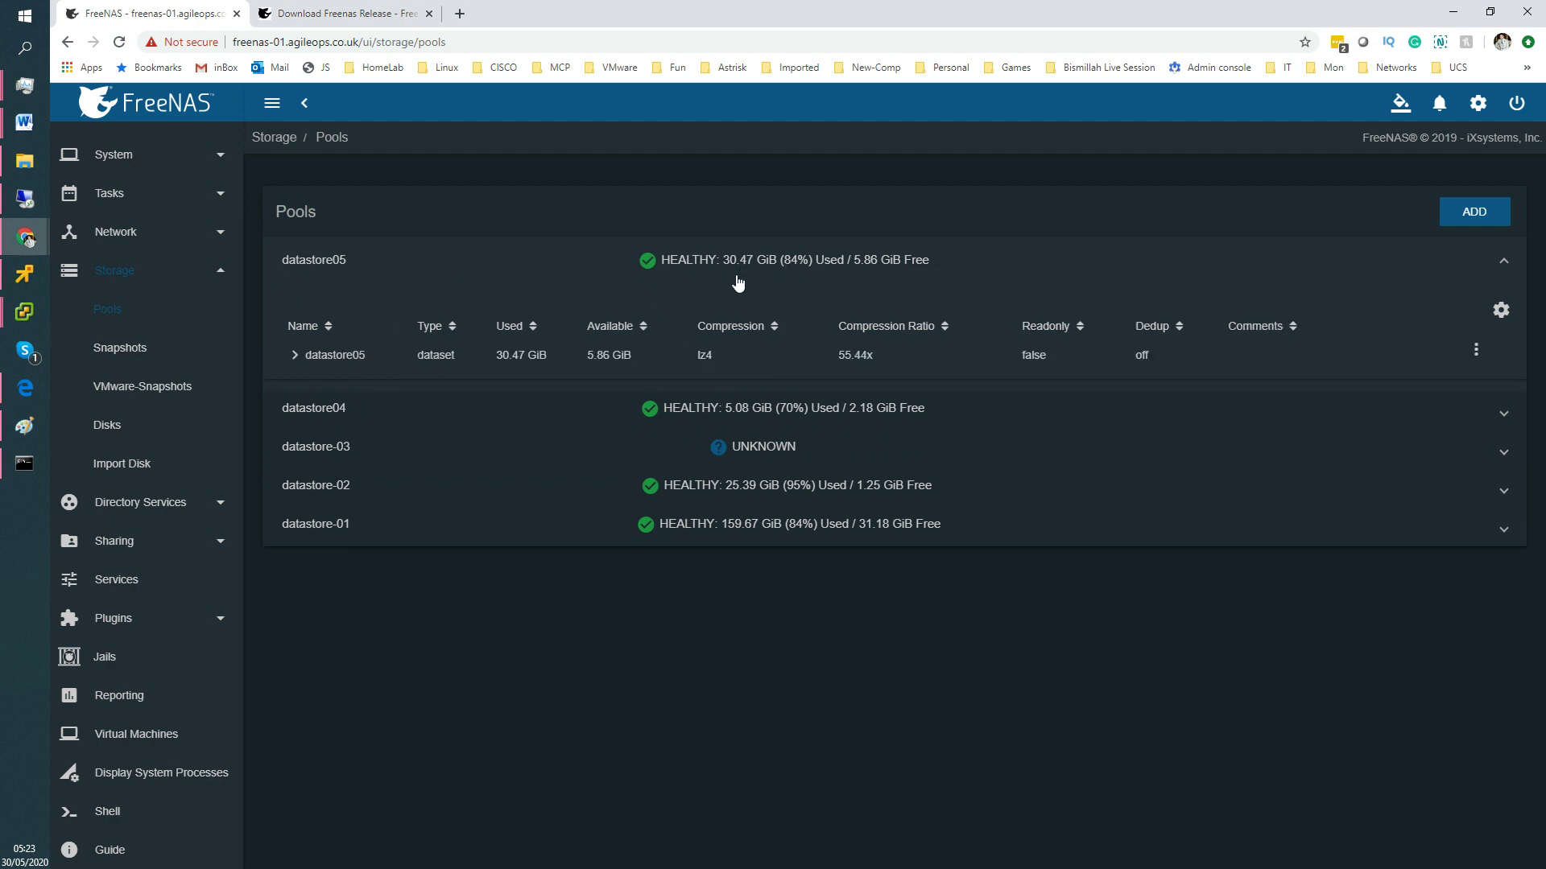
click(521, 359)
click(1455, 13)
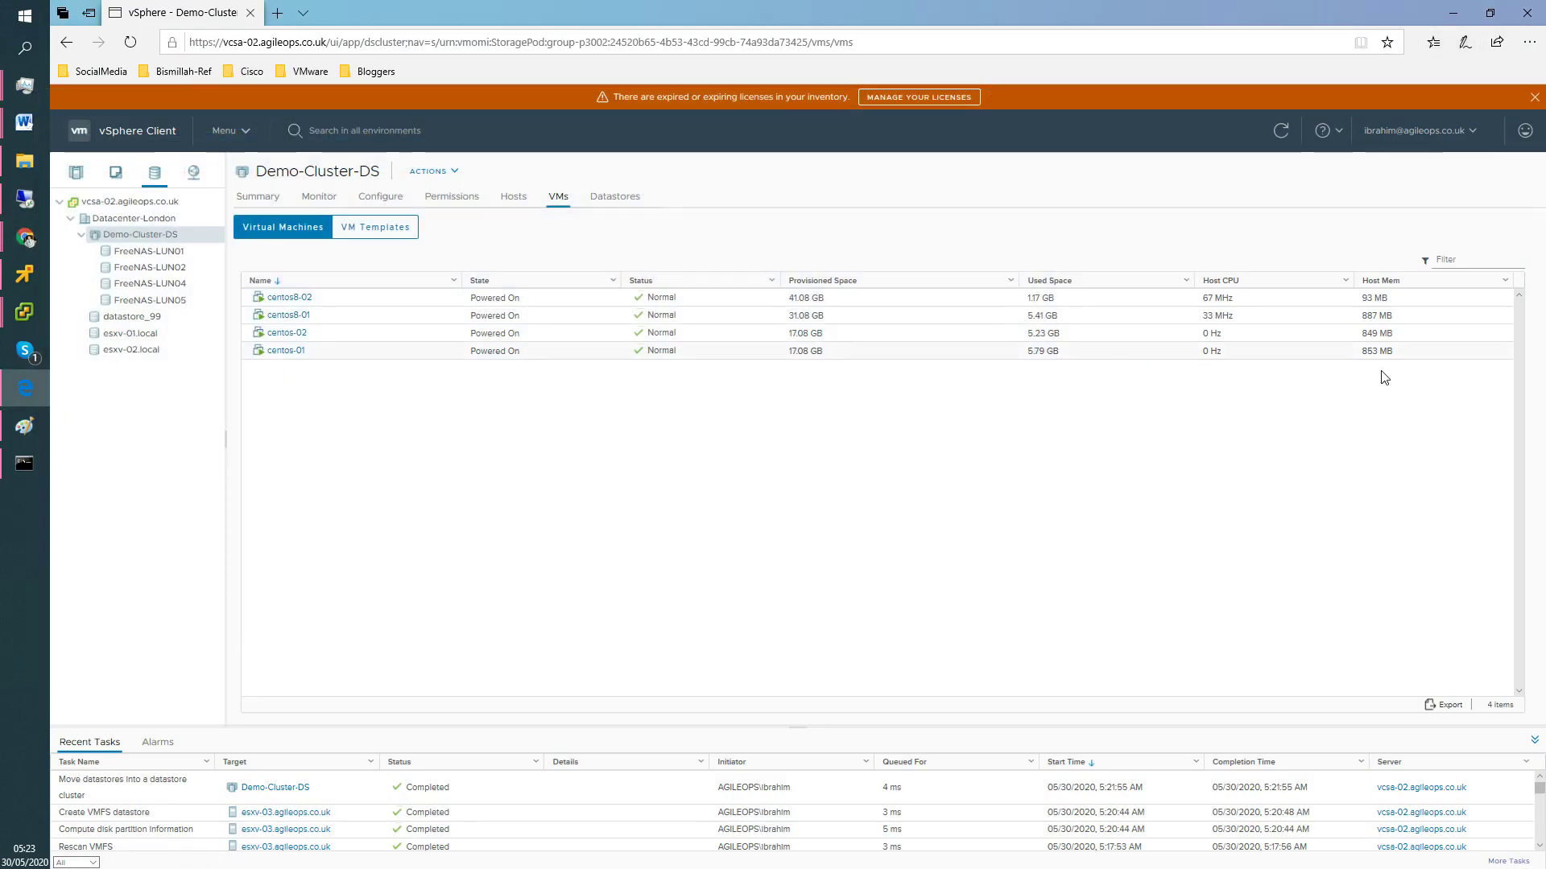
Open FreeNAS-LUN05 from Demo-Cluster-DS's datastore list and view its actions menu.
click(614, 198)
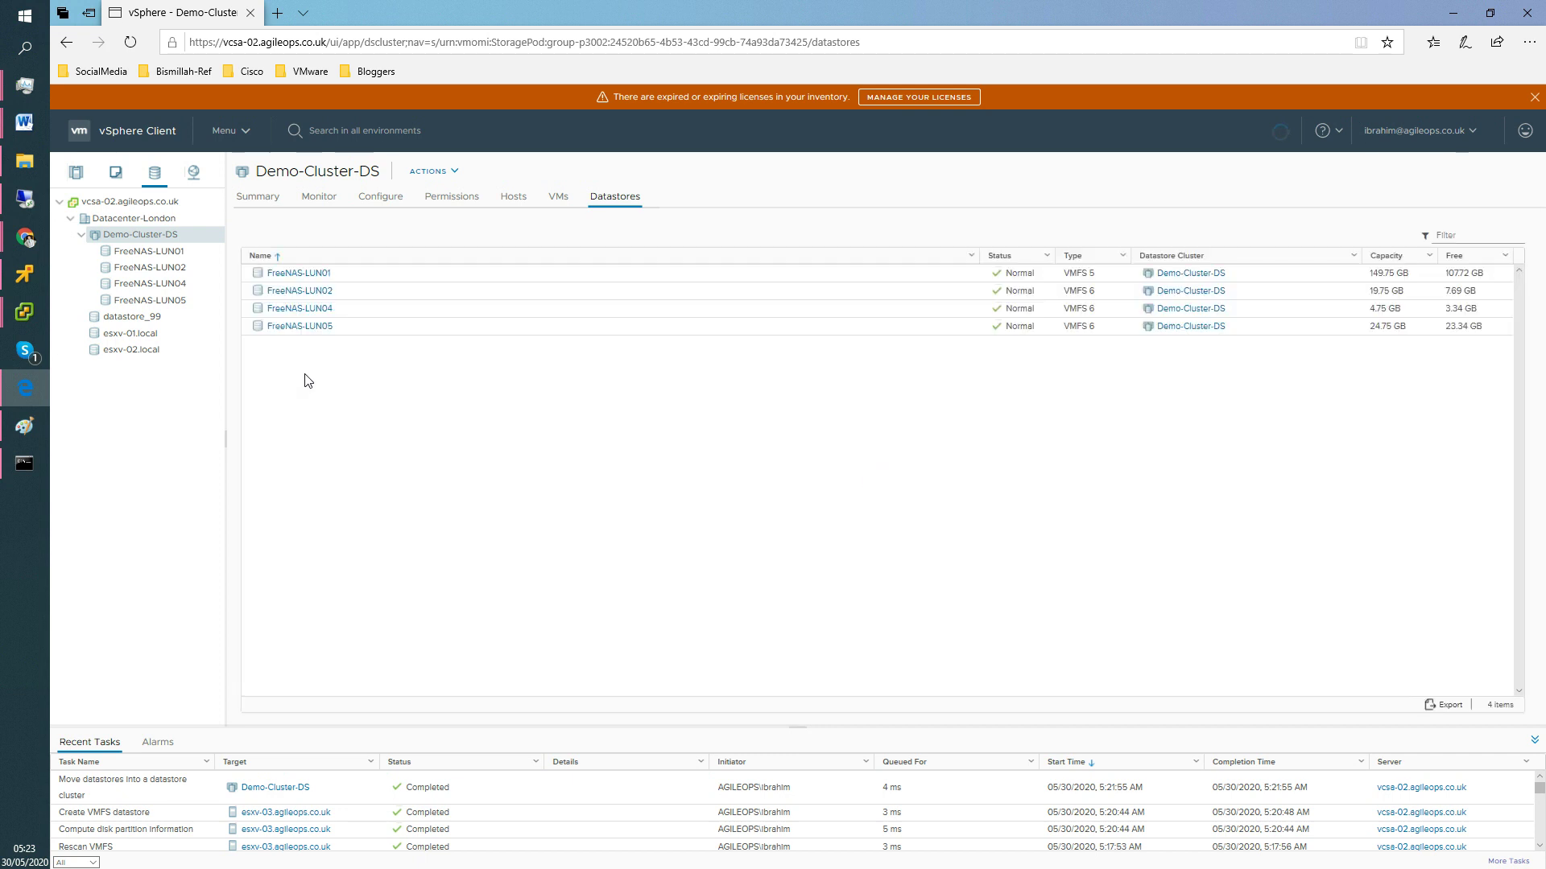
click(295, 328)
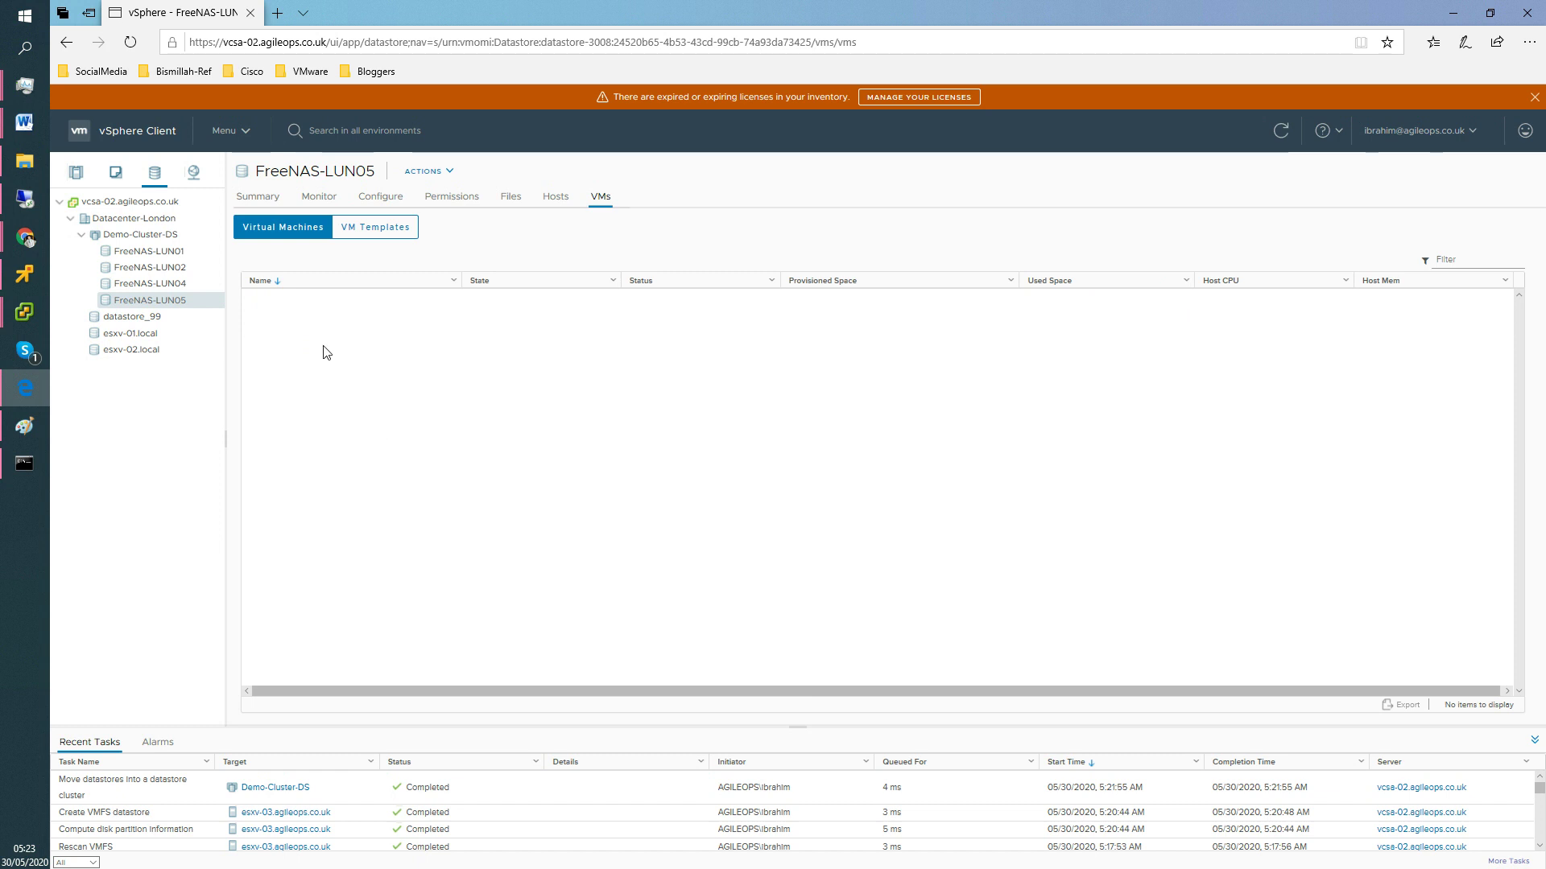
right_click(188, 306)
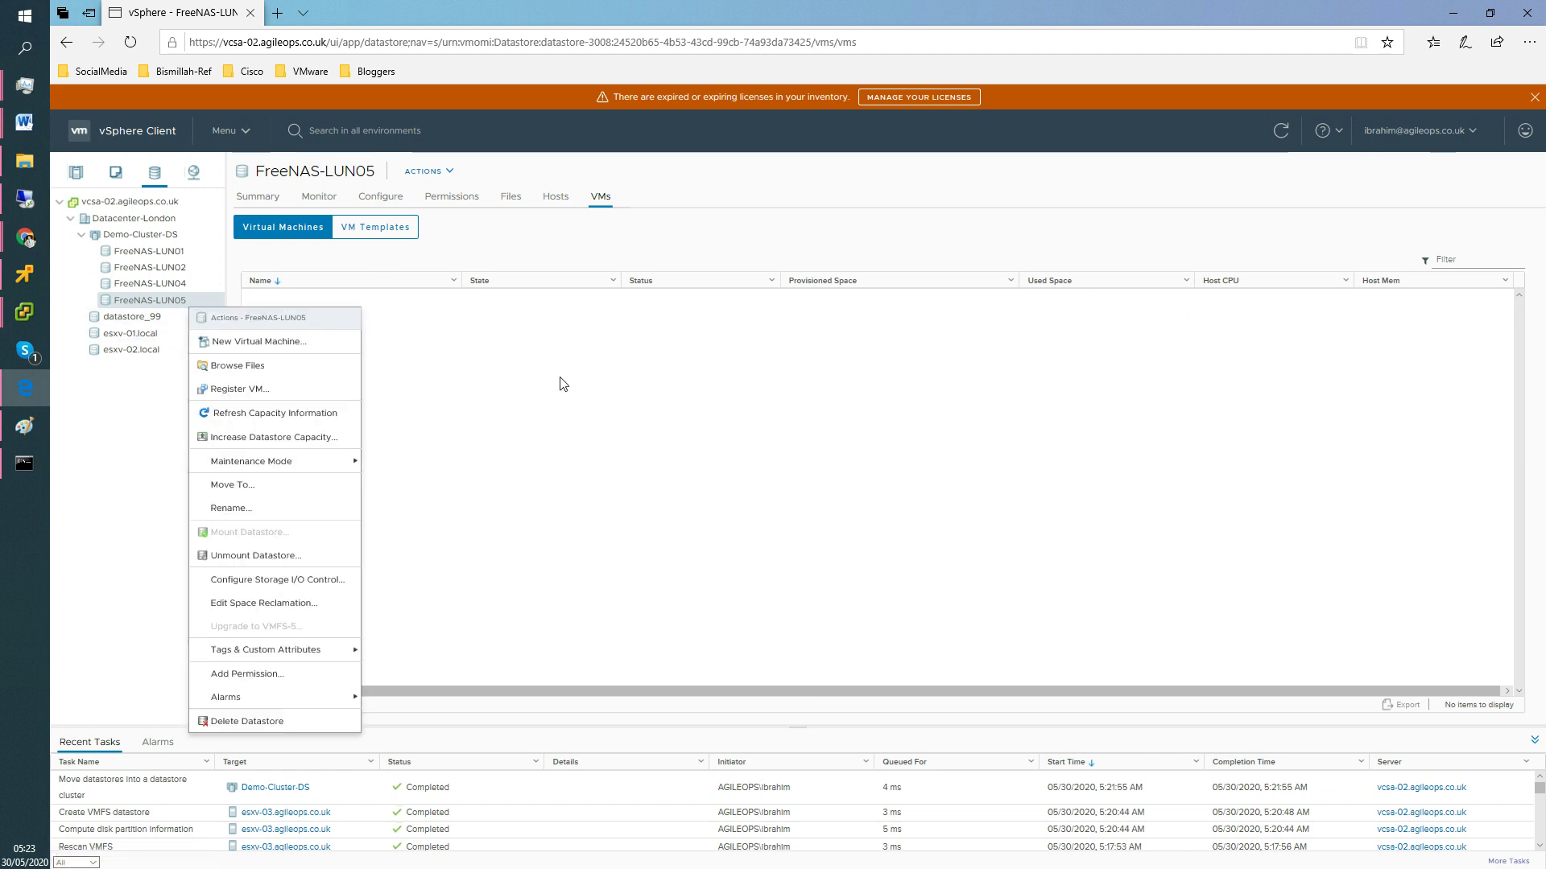
click(575, 400)
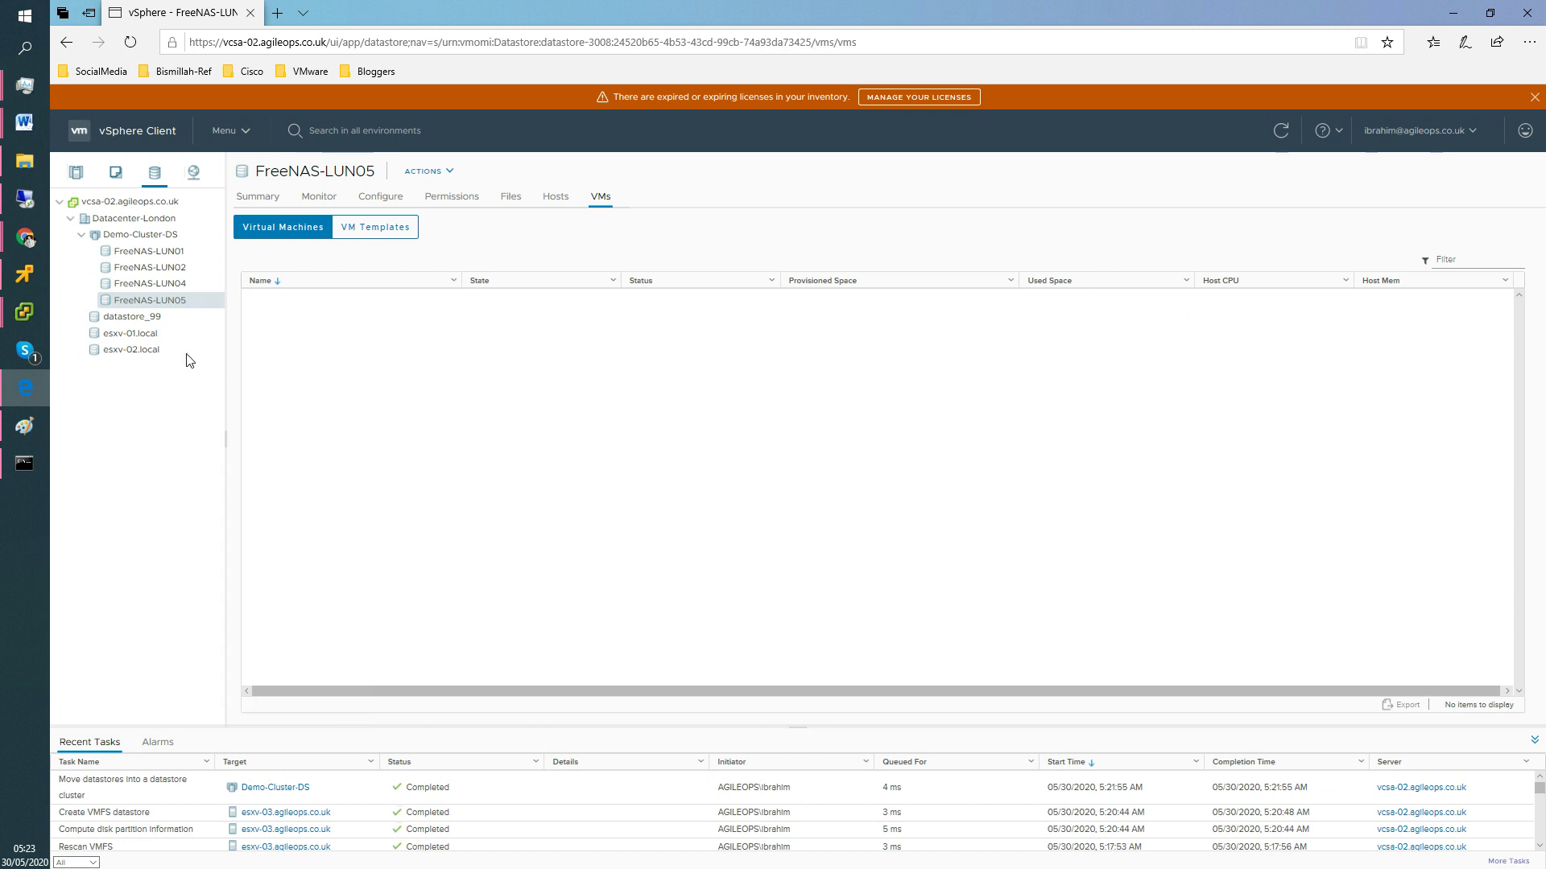
Browse FreeNAS-LUN02's virtual machines and view the centos-02 actions menu.
click(180, 271)
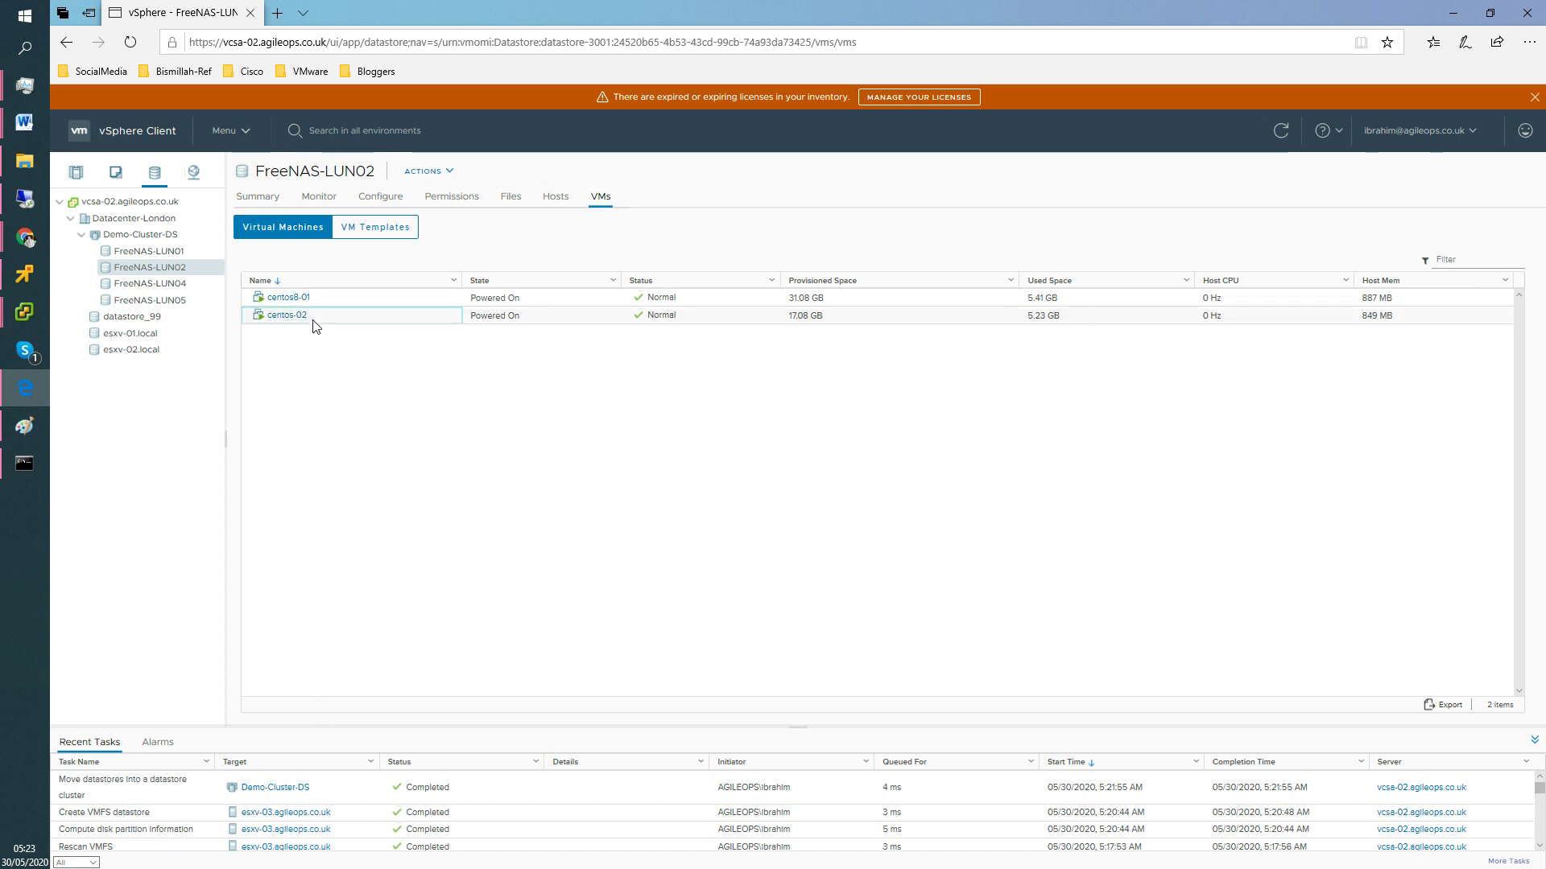
right_click(314, 324)
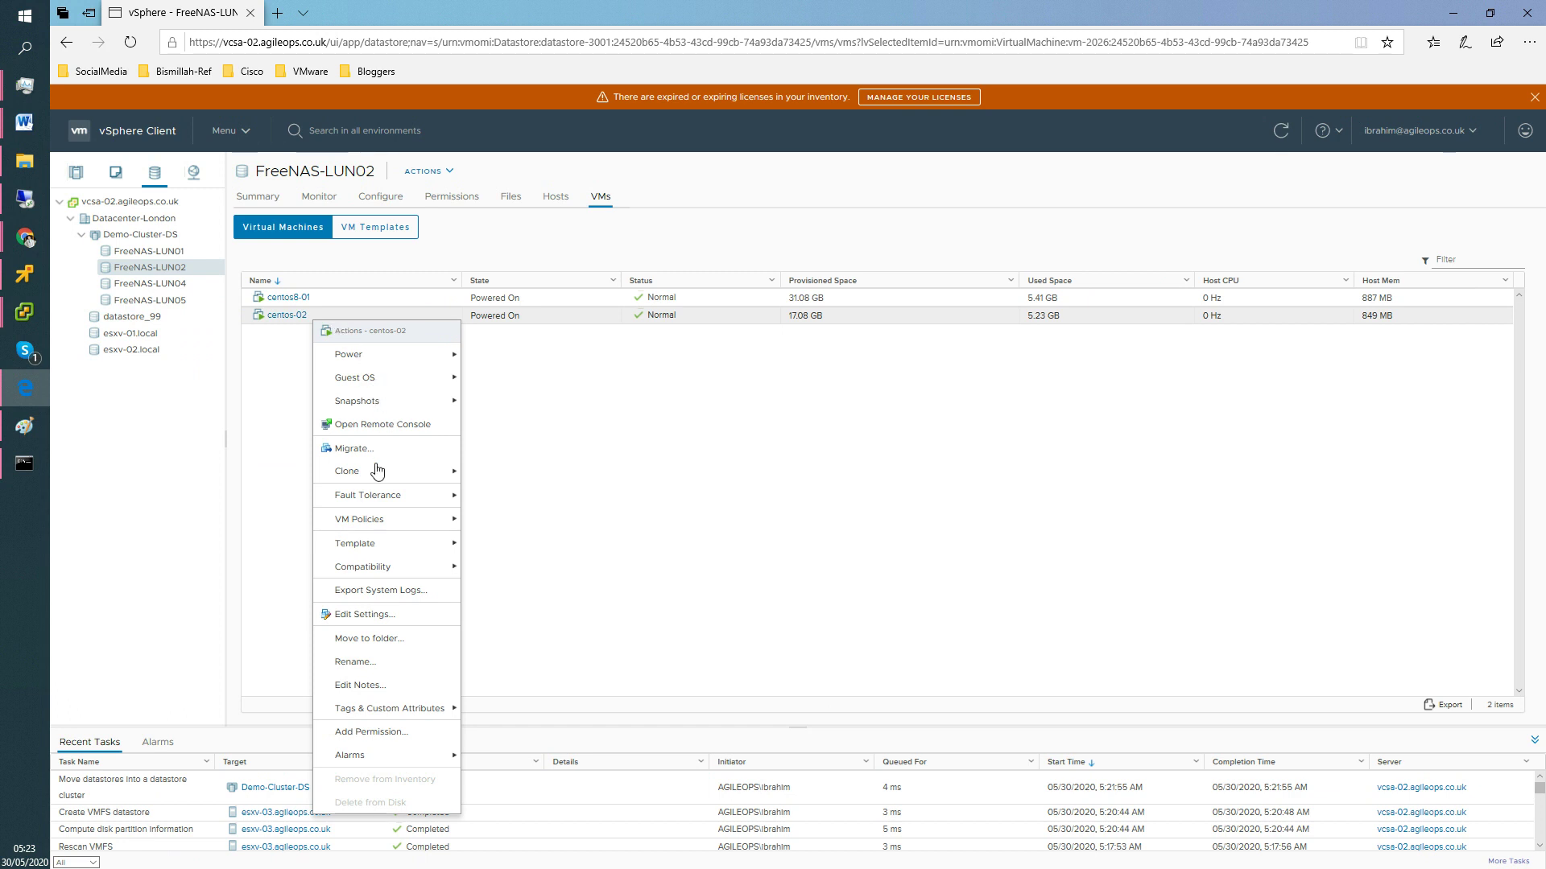
mouse_move(364, 362)
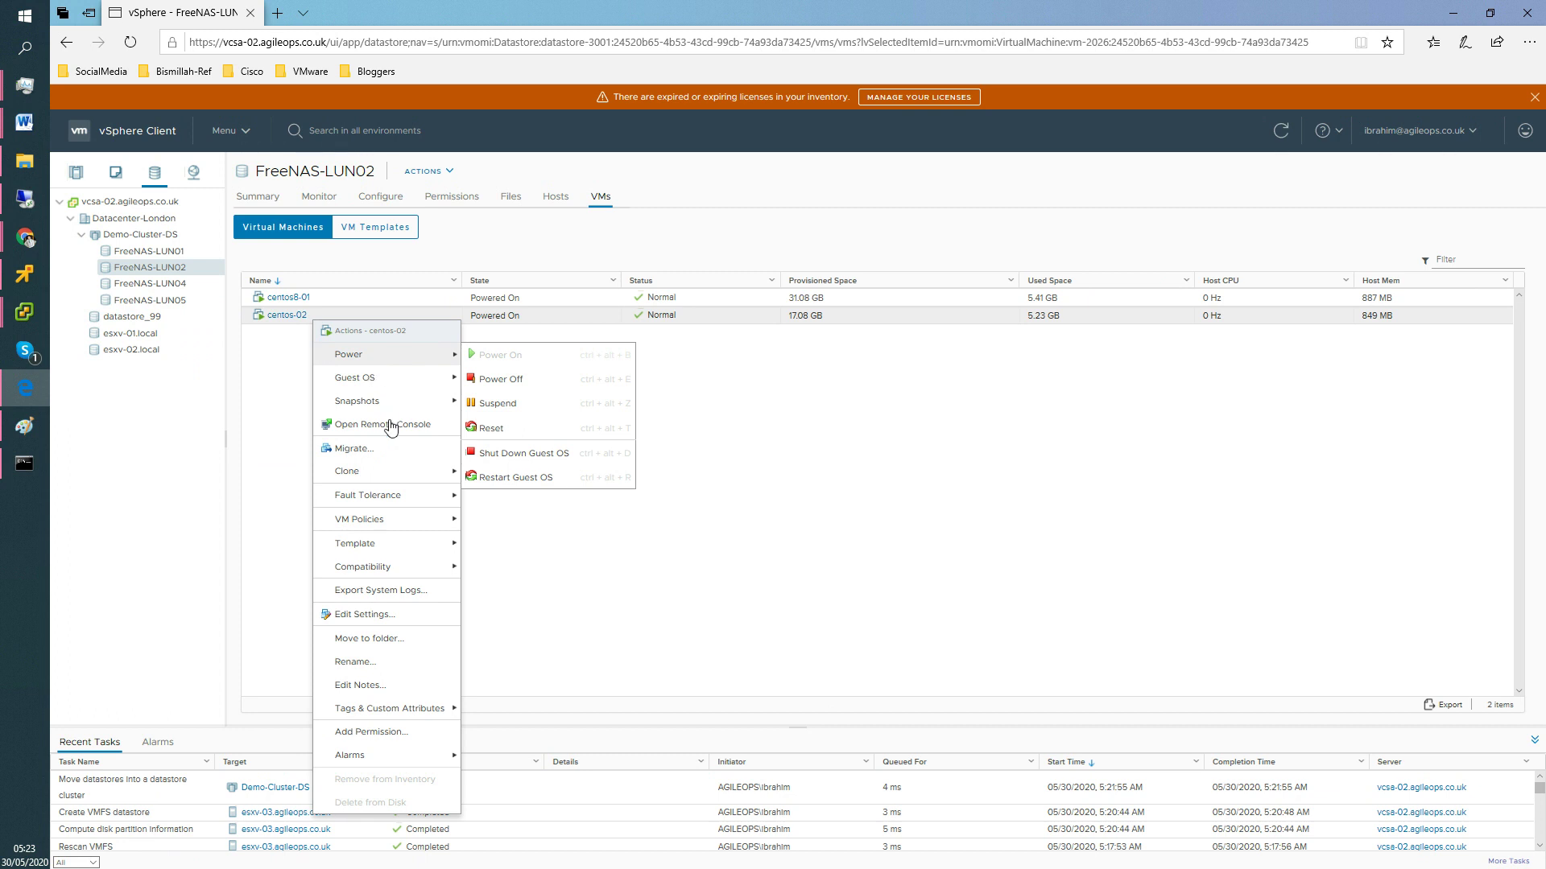
mouse_move(376, 398)
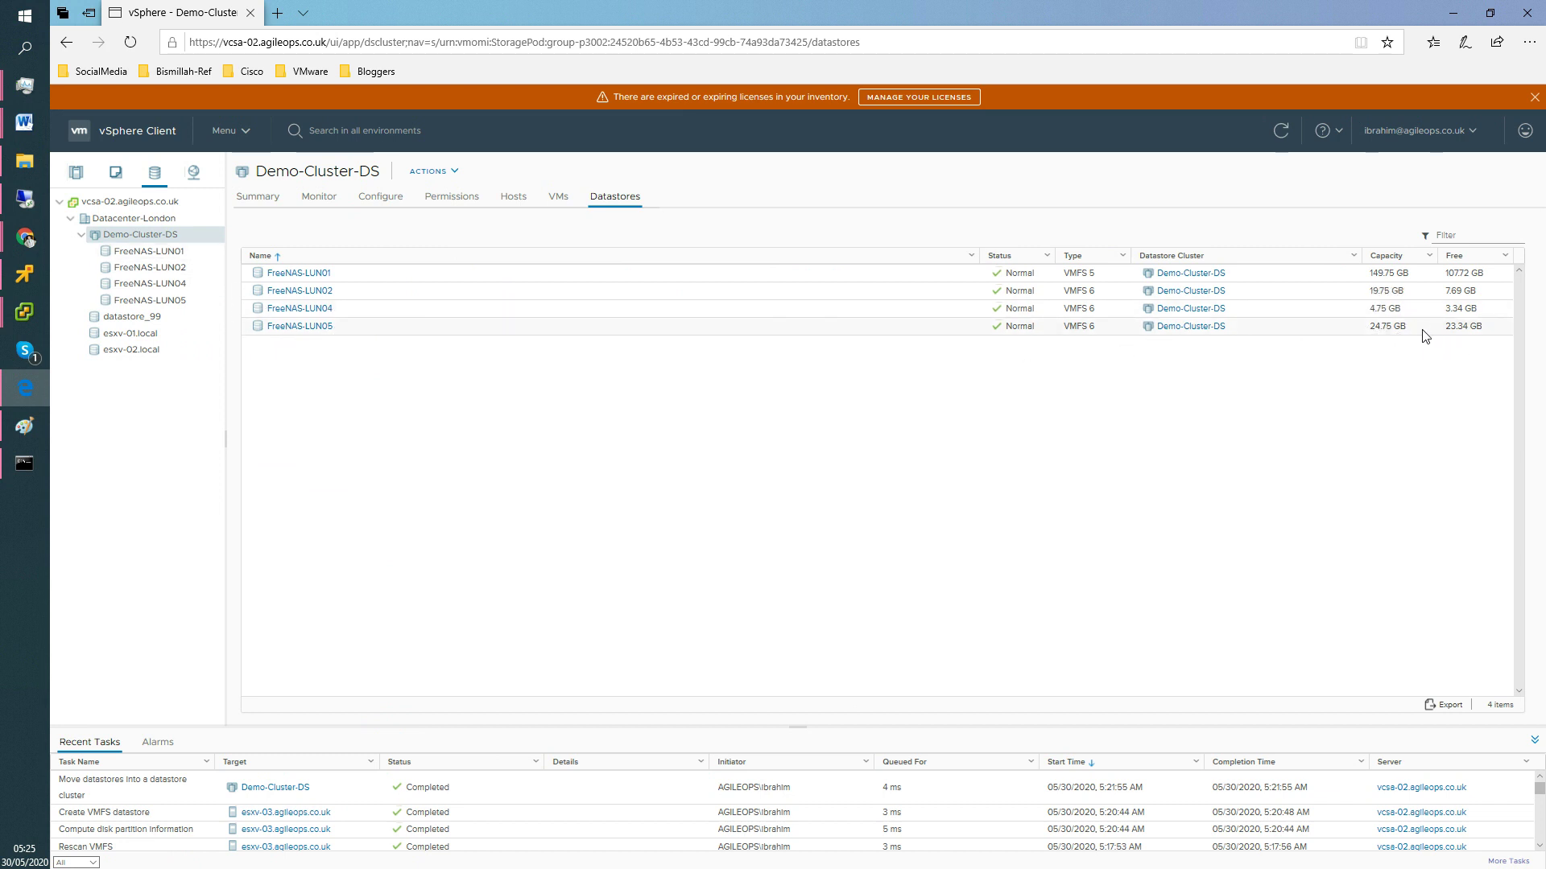
Start increasing FreeNAS-LUN05's capacity and select the 30.00 GB FreeNAS iSCSI disk.
right_click(178, 305)
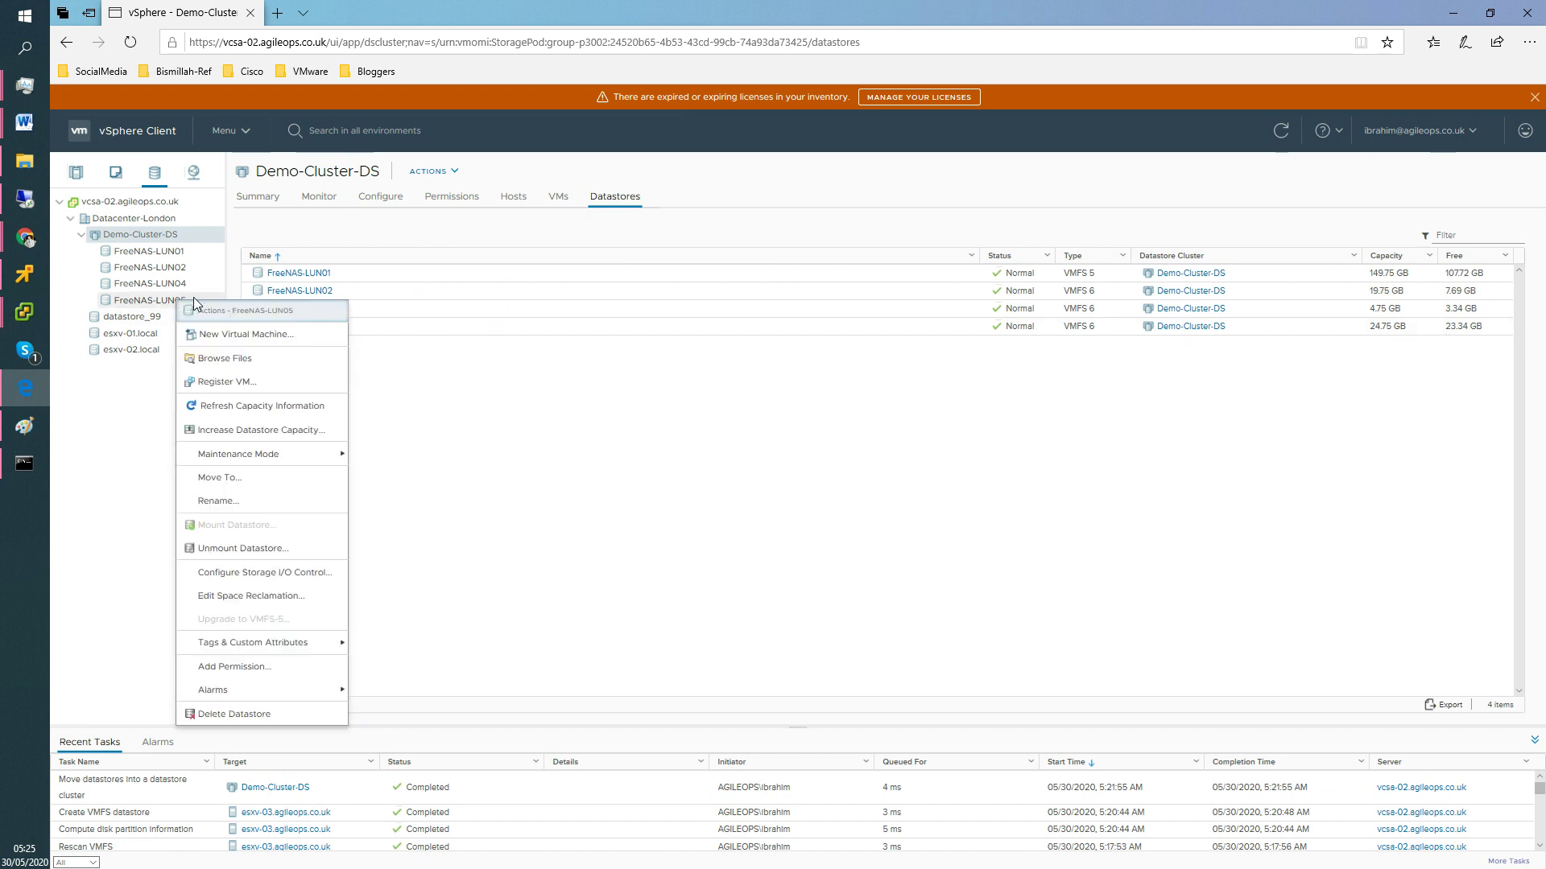
click(251, 431)
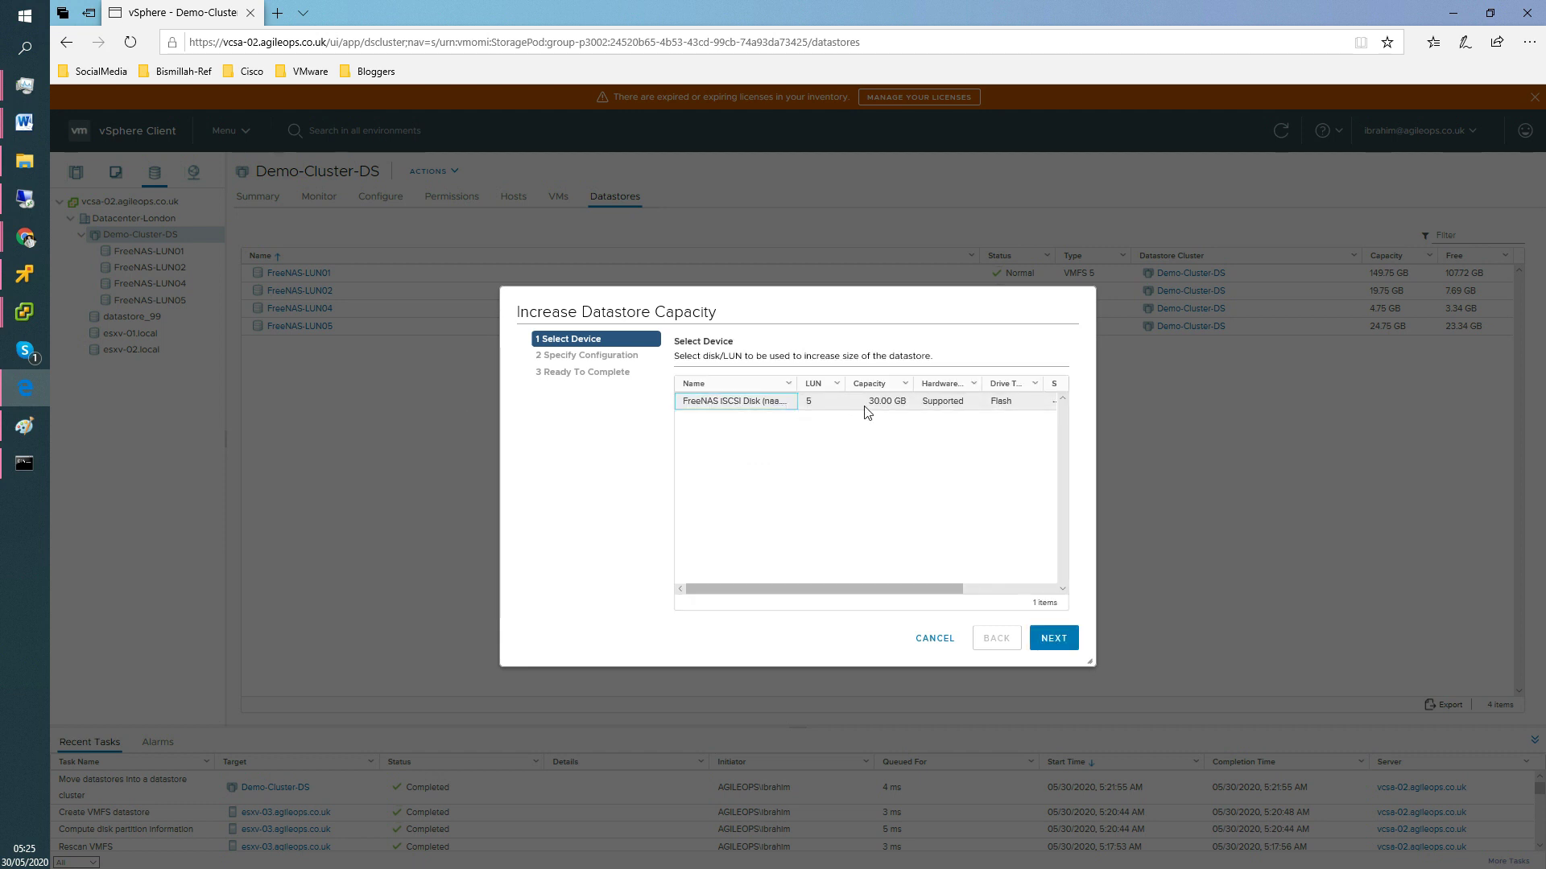
click(882, 408)
click(829, 401)
drag(869, 402, 889, 403)
click(1052, 638)
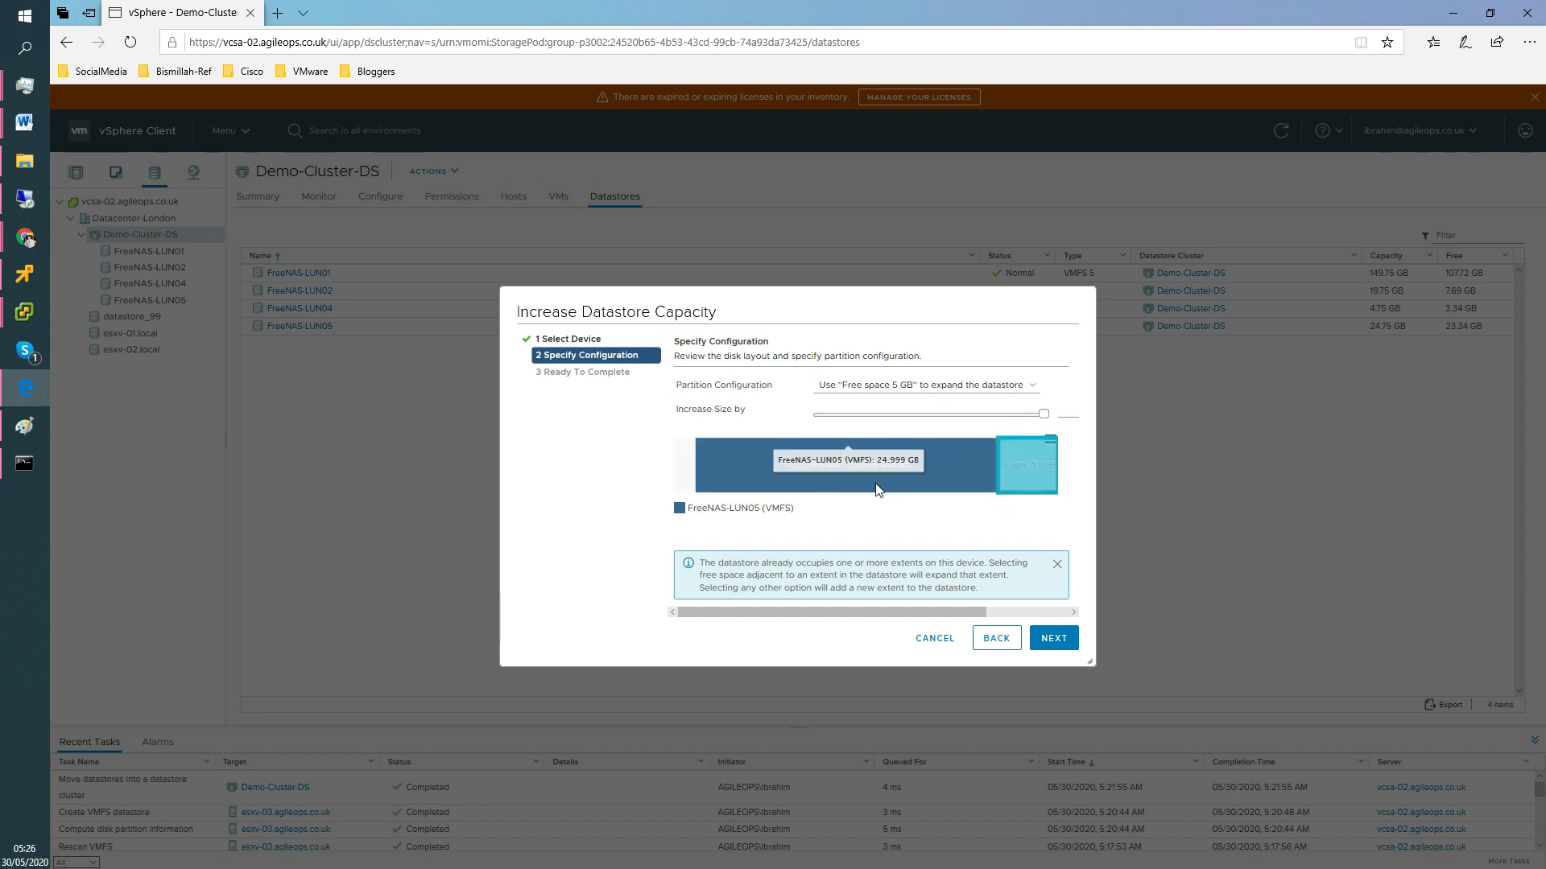
Expand into the disk's 5 GB free space and finish, growing FreeNAS-LUN05 to 29.75 GB.
click(975, 395)
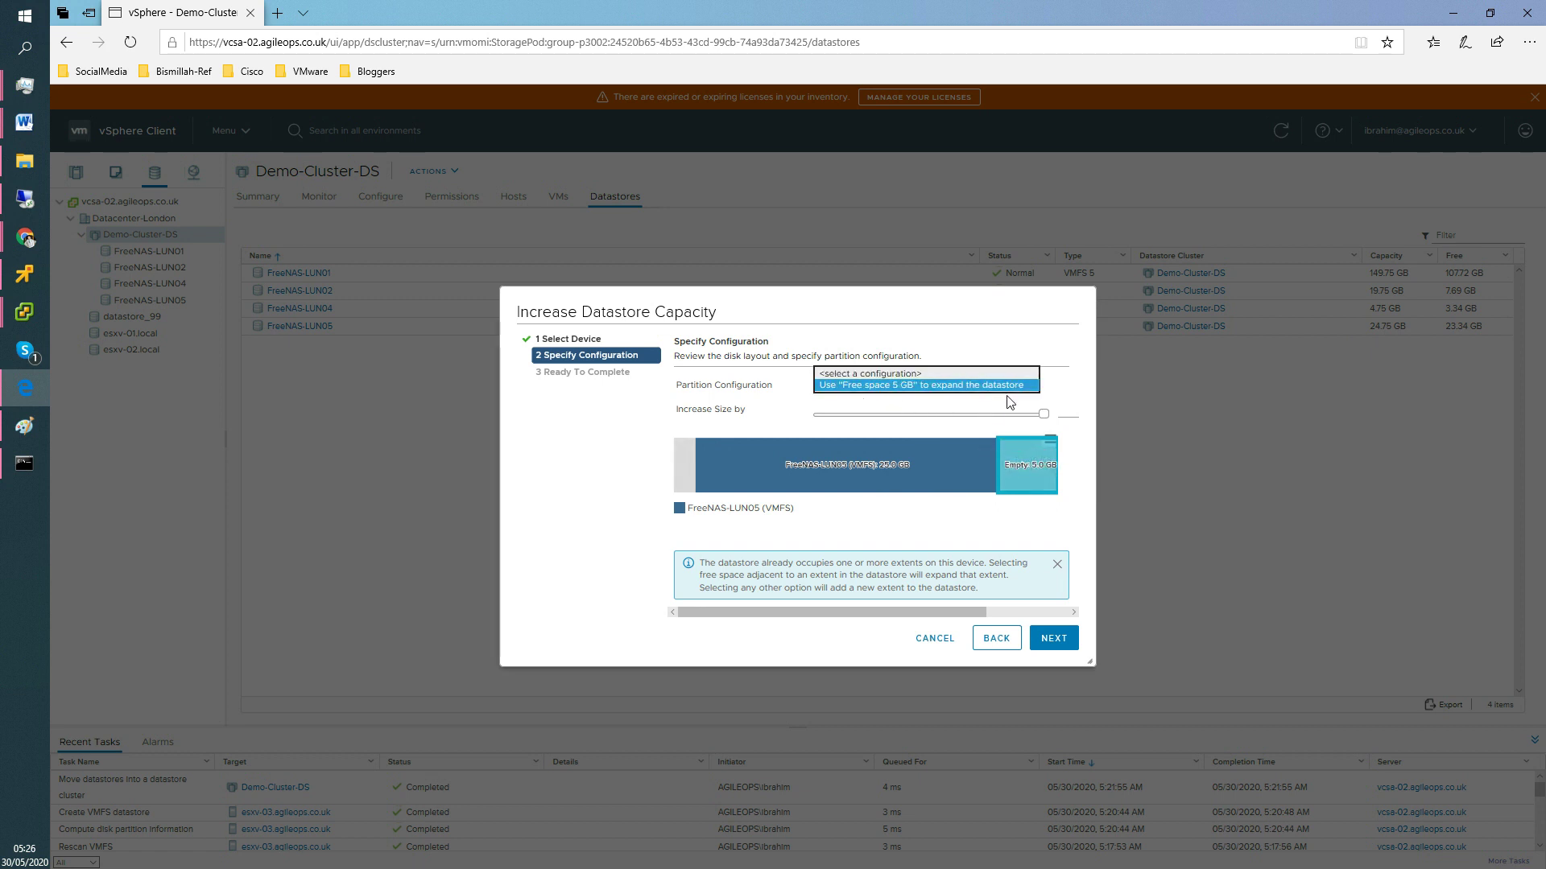
click(1049, 640)
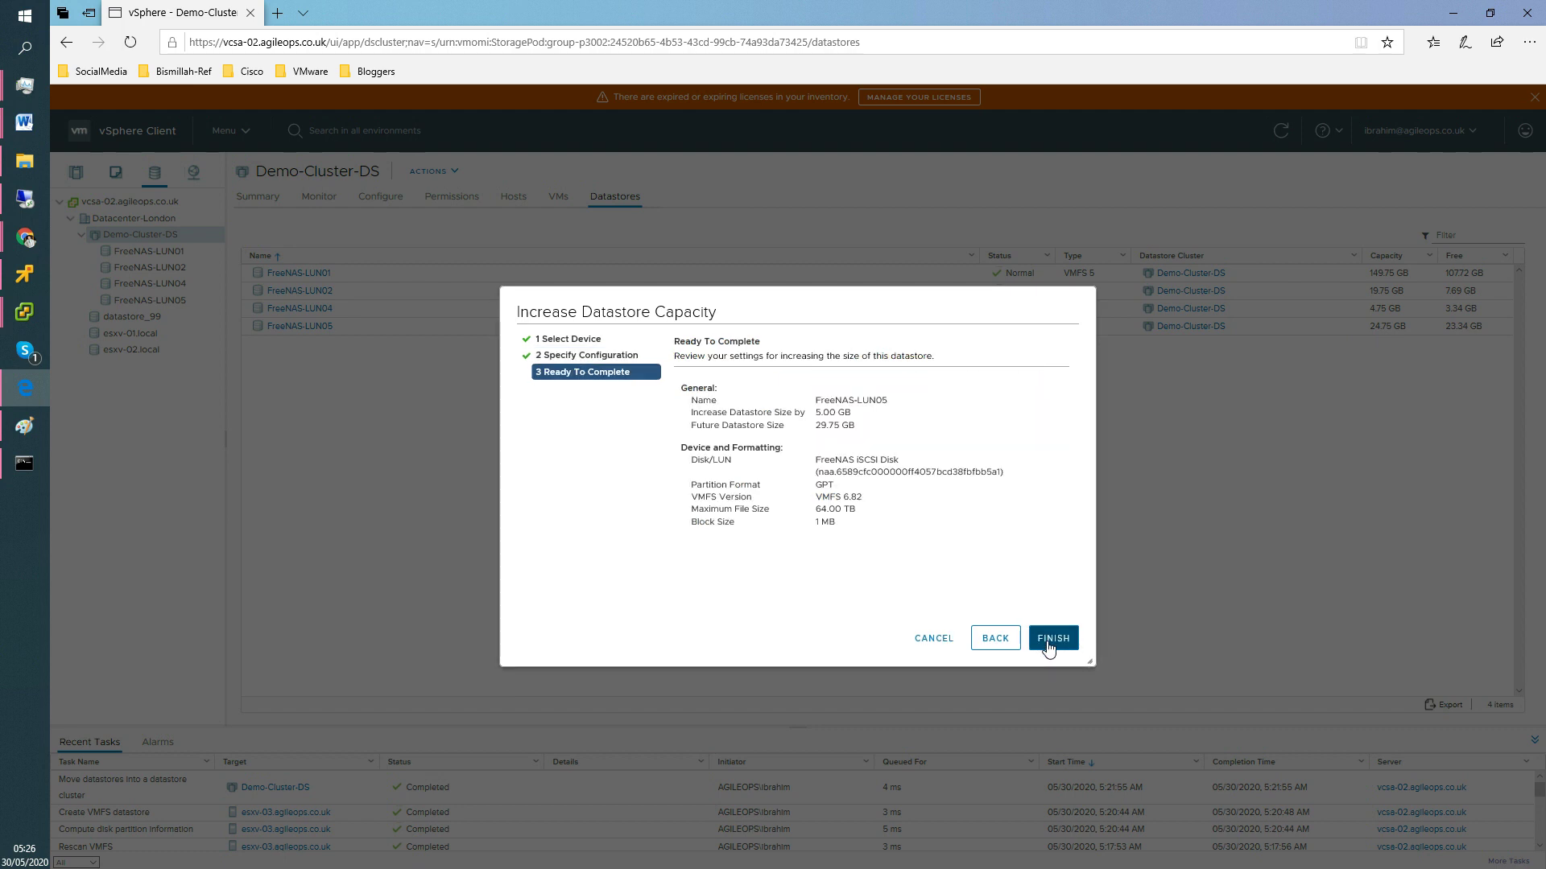
click(1048, 644)
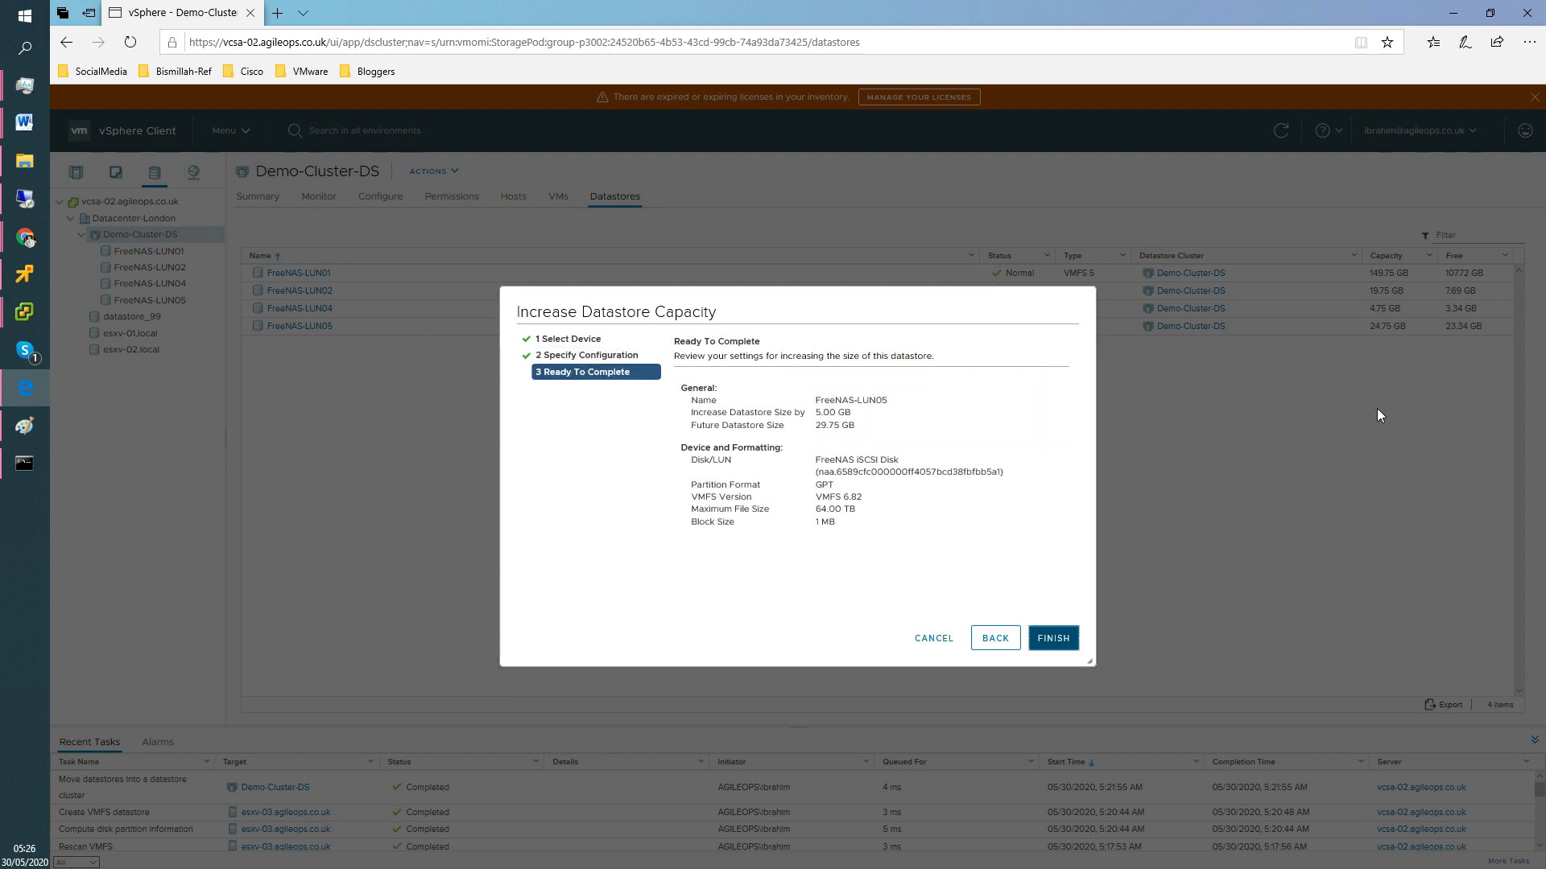